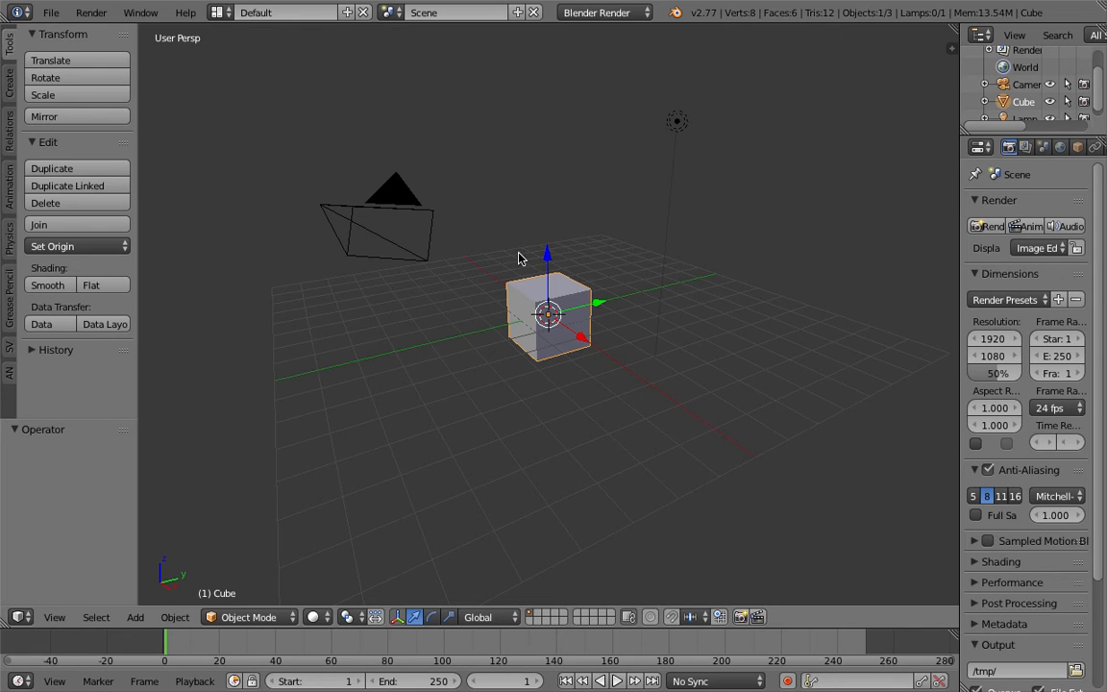
Switch to the Video Editing screen layout and widen the graph editor area
middle_drag(549, 259, 527, 226)
scroll(562, 267, up, 1)
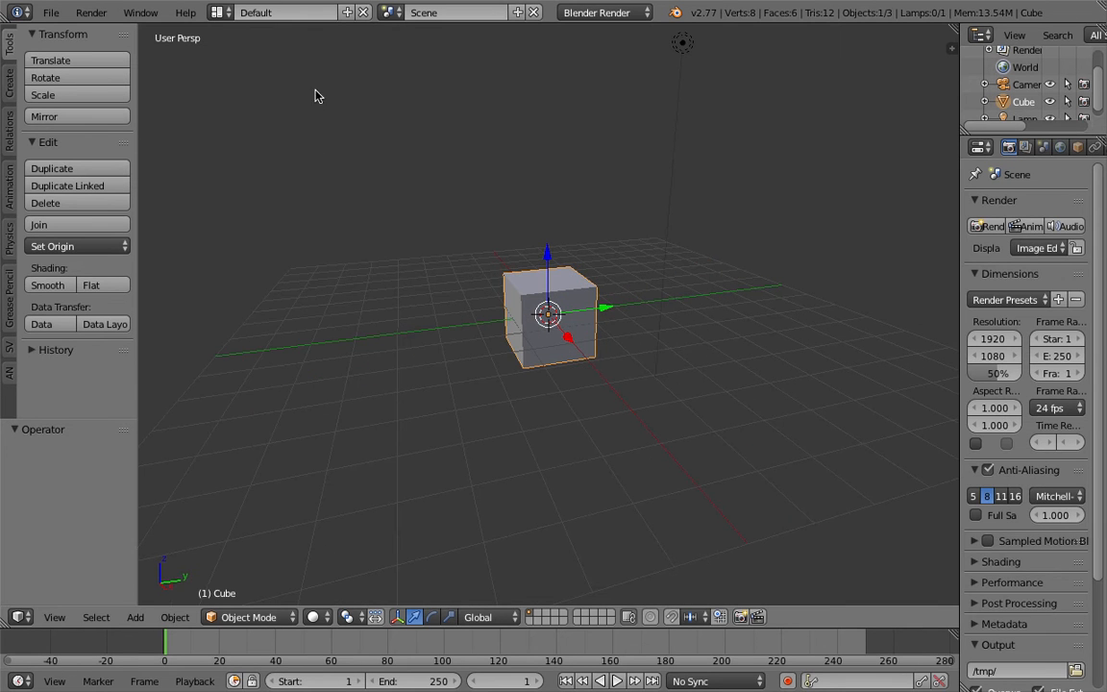
click(220, 13)
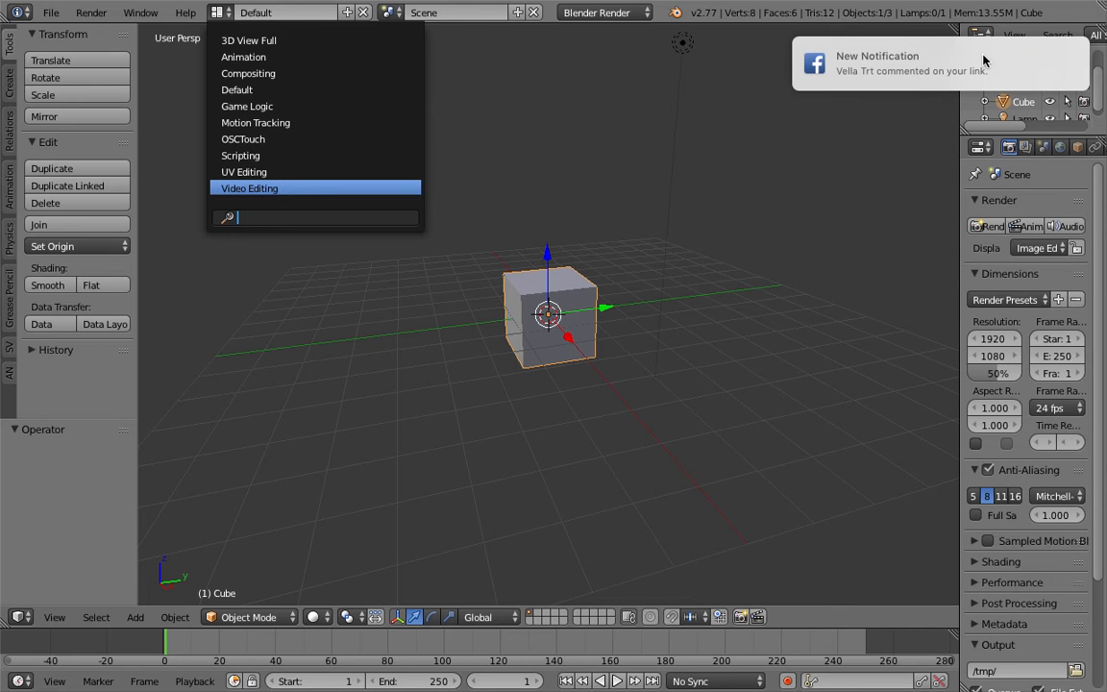
click(348, 189)
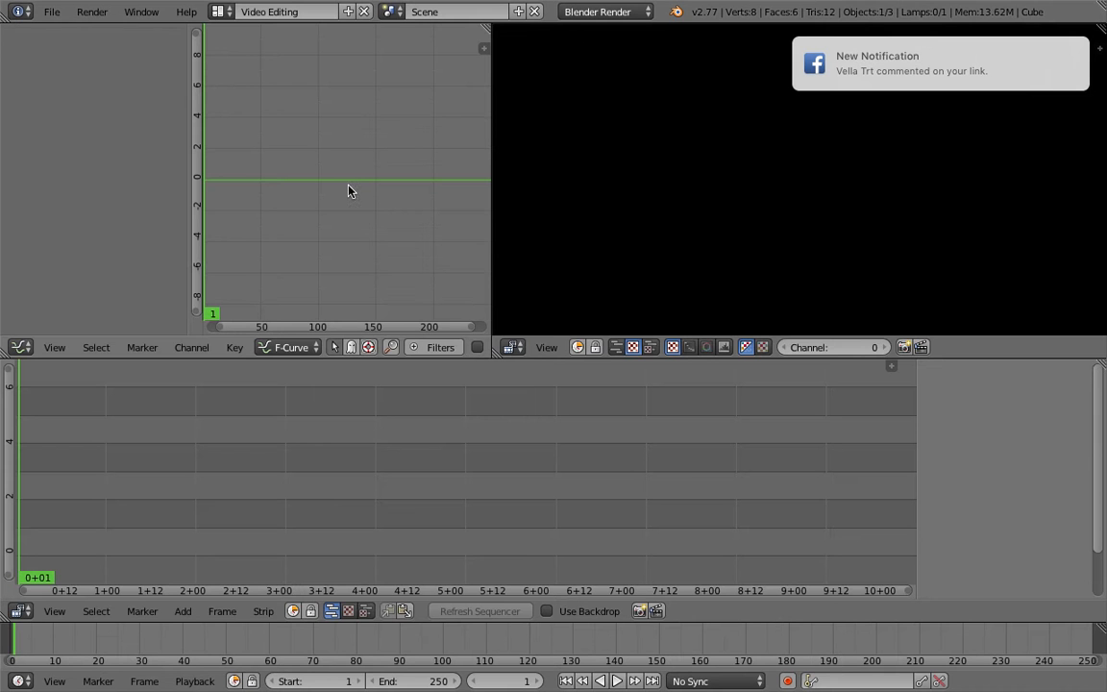
drag(492, 256, 553, 254)
middle_drag(424, 487, 537, 478)
middle_drag(246, 454, 305, 451)
scroll(211, 464, up, 3)
click(269, 466)
click(204, 449)
click(261, 612)
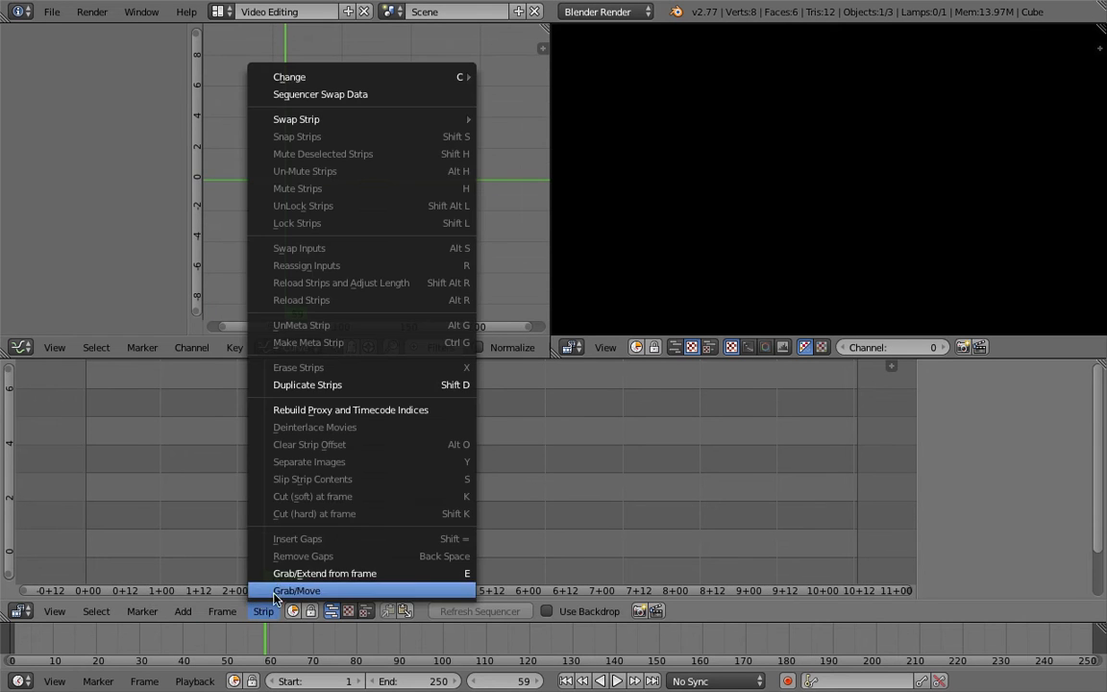
click(166, 452)
middle_drag(268, 449, 270, 448)
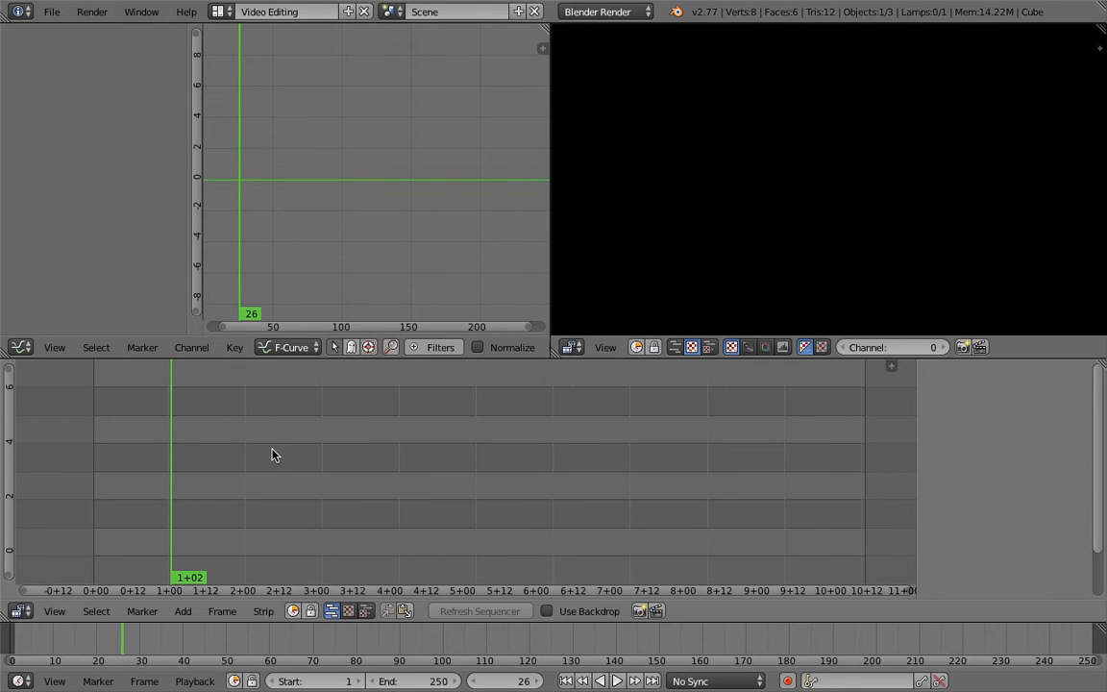
ctrl+middle_drag(426, 457, 420, 469)
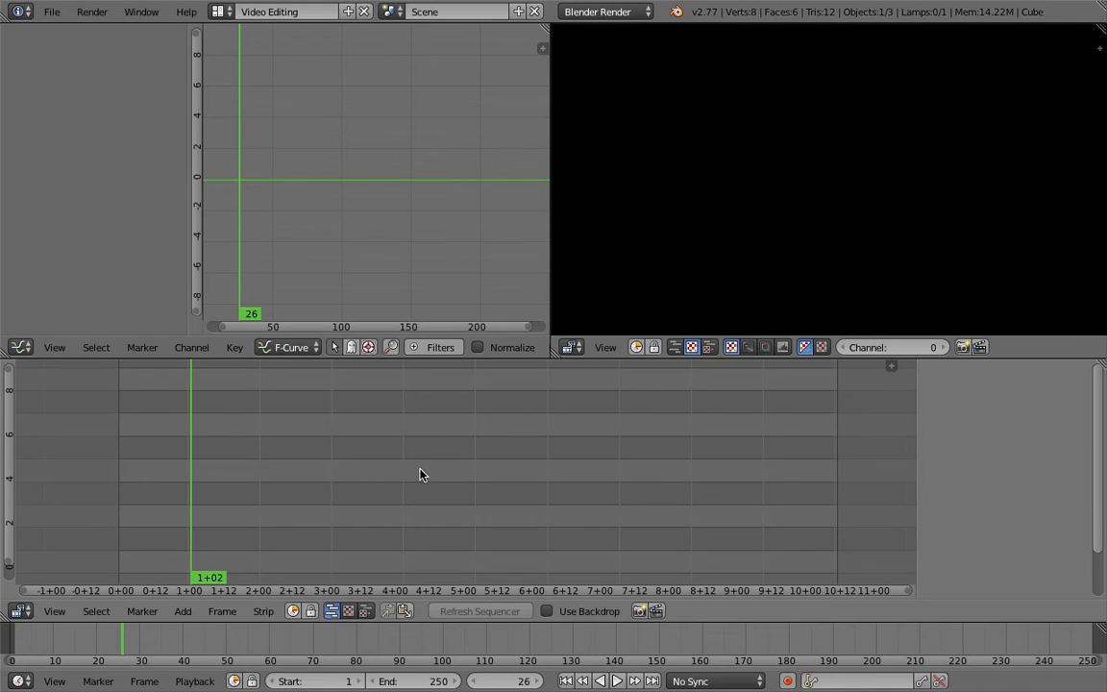
drag(408, 470, 239, 452)
click(218, 11)
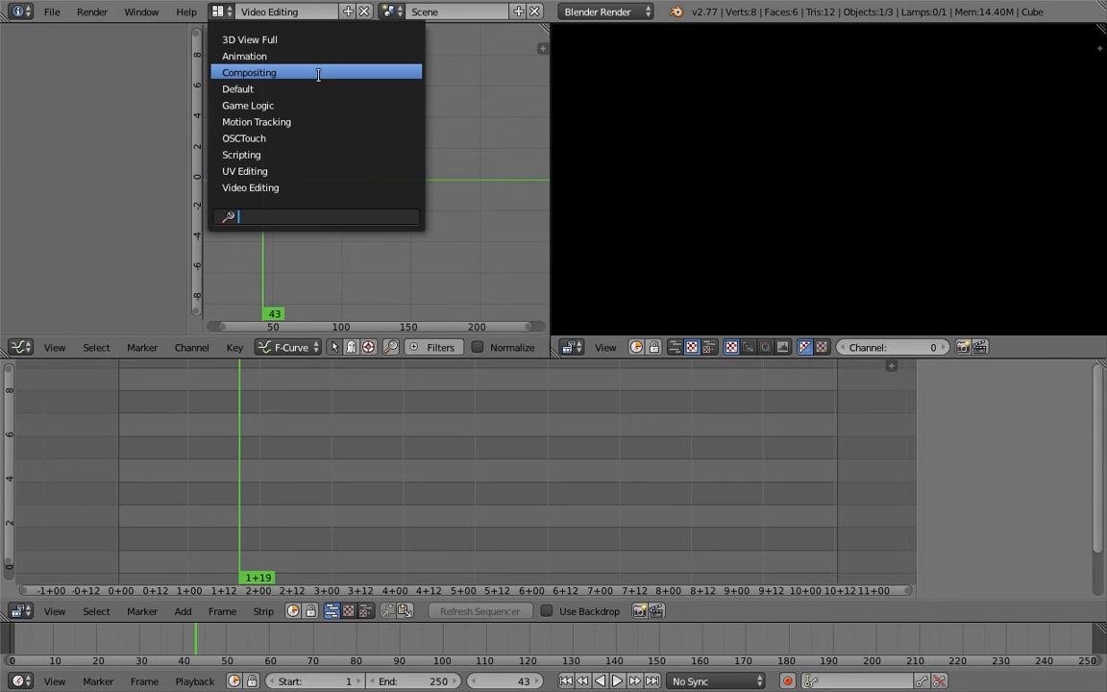
drag(202, 433, 541, 436)
middle_drag(454, 433, 437, 436)
scroll(384, 433, up, 1)
middle_drag(327, 434, 356, 427)
Return the playhead to frame 1 and start adding an image strip from the Desktop folder
click(241, 432)
drag(241, 437, 127, 444)
key(shift+Left)
key(shift+a)
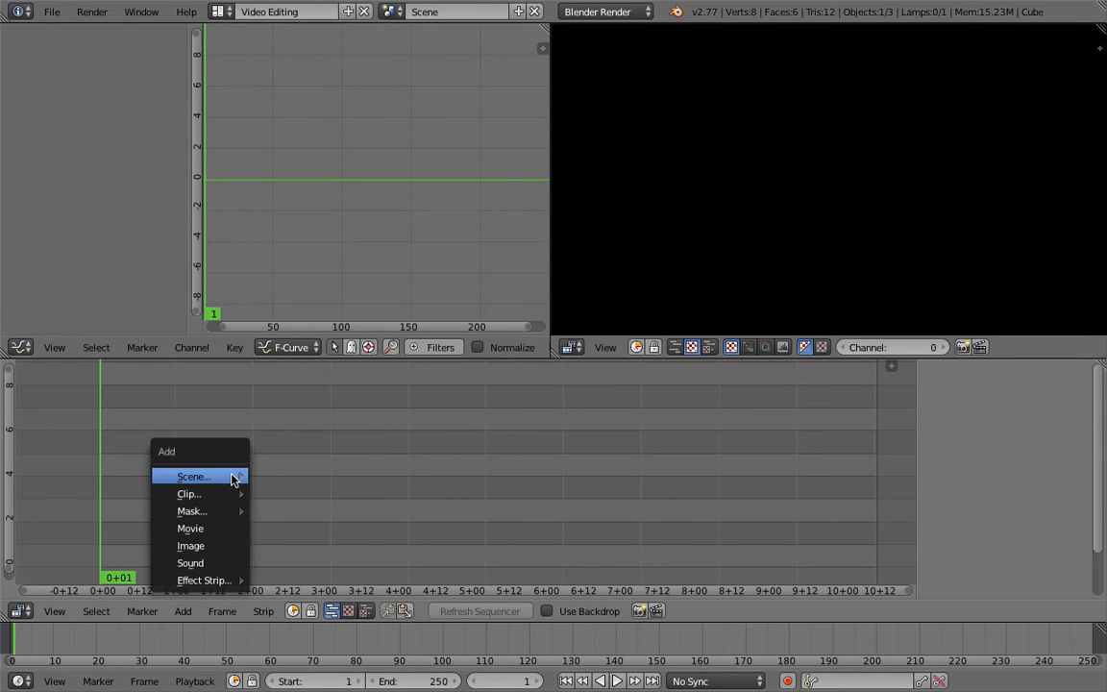
click(221, 545)
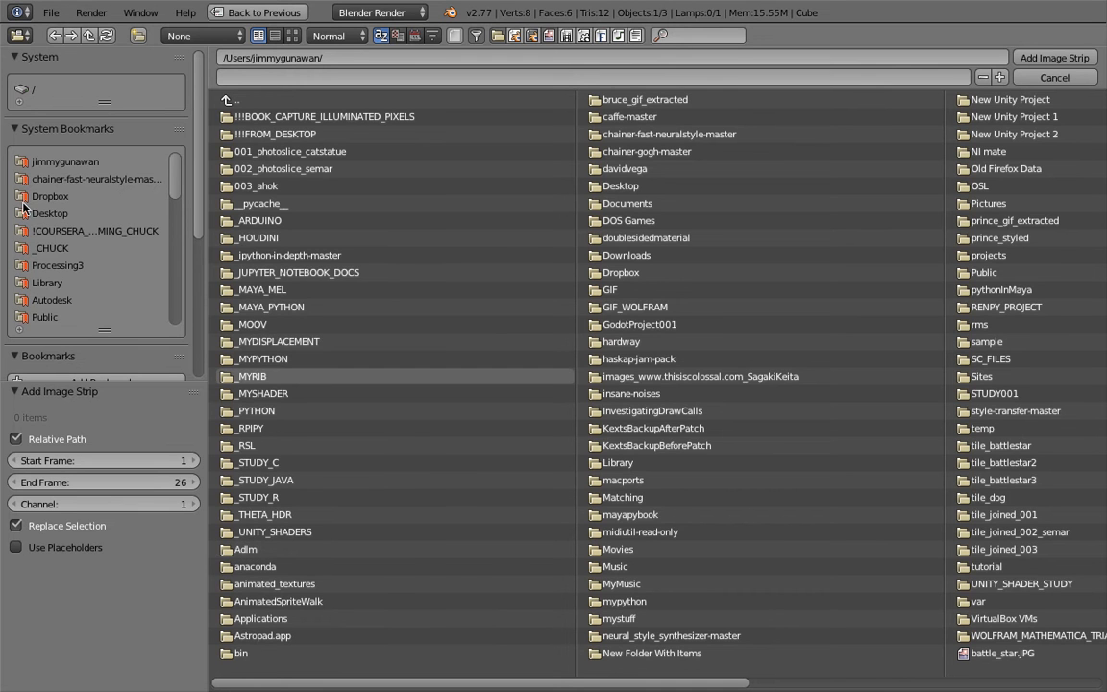
click(55, 215)
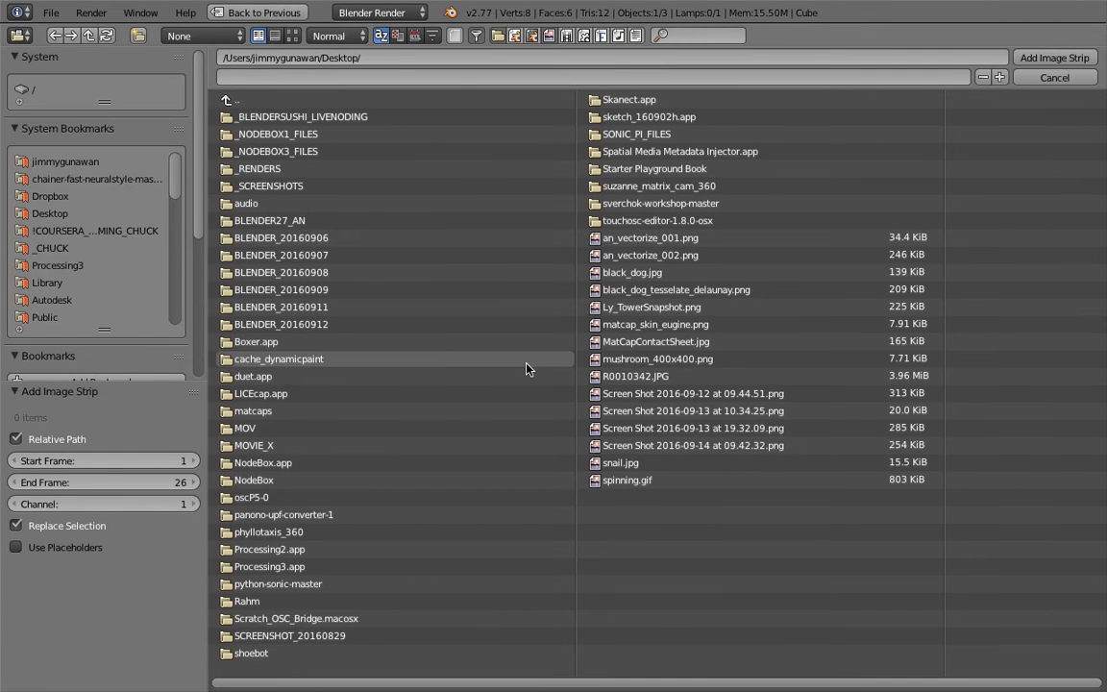
click(704, 397)
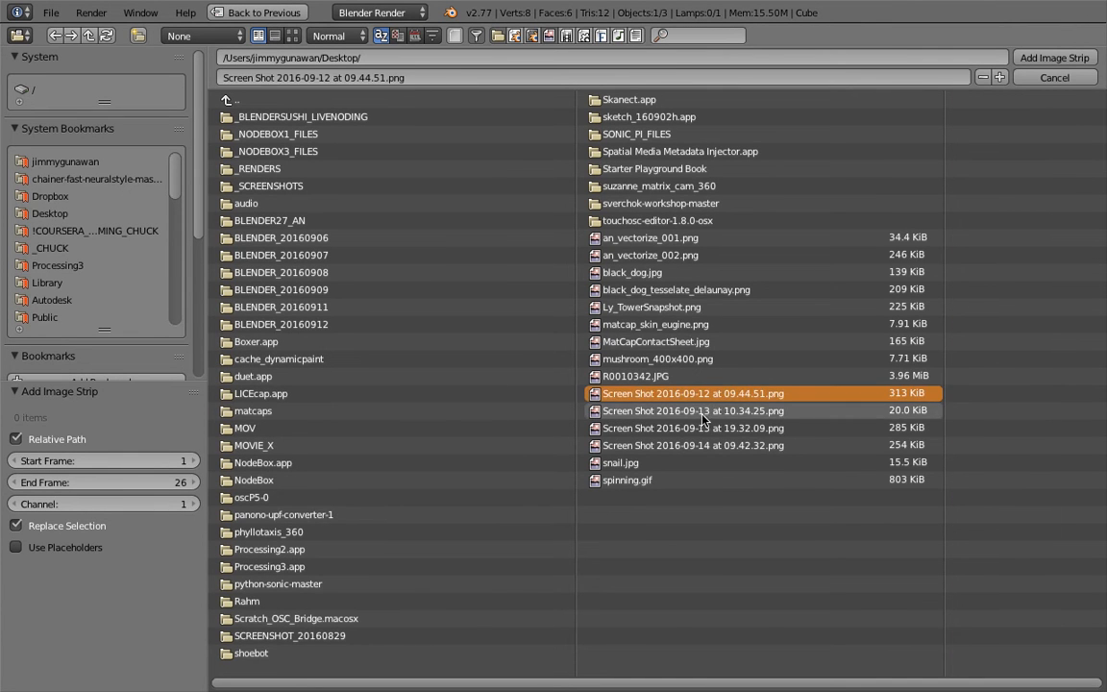
shift+click(705, 411)
shift+click(704, 429)
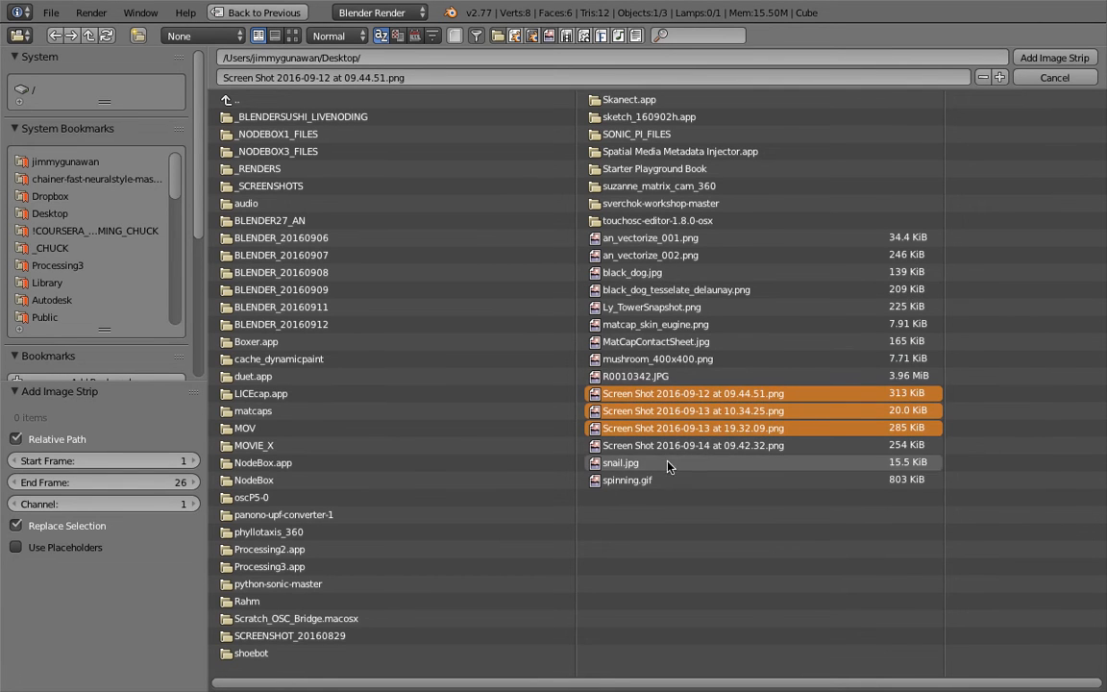
Add snail.jpg, black_dog.jpg and mushroom_400x400.png together as a single image strip
click(620, 462)
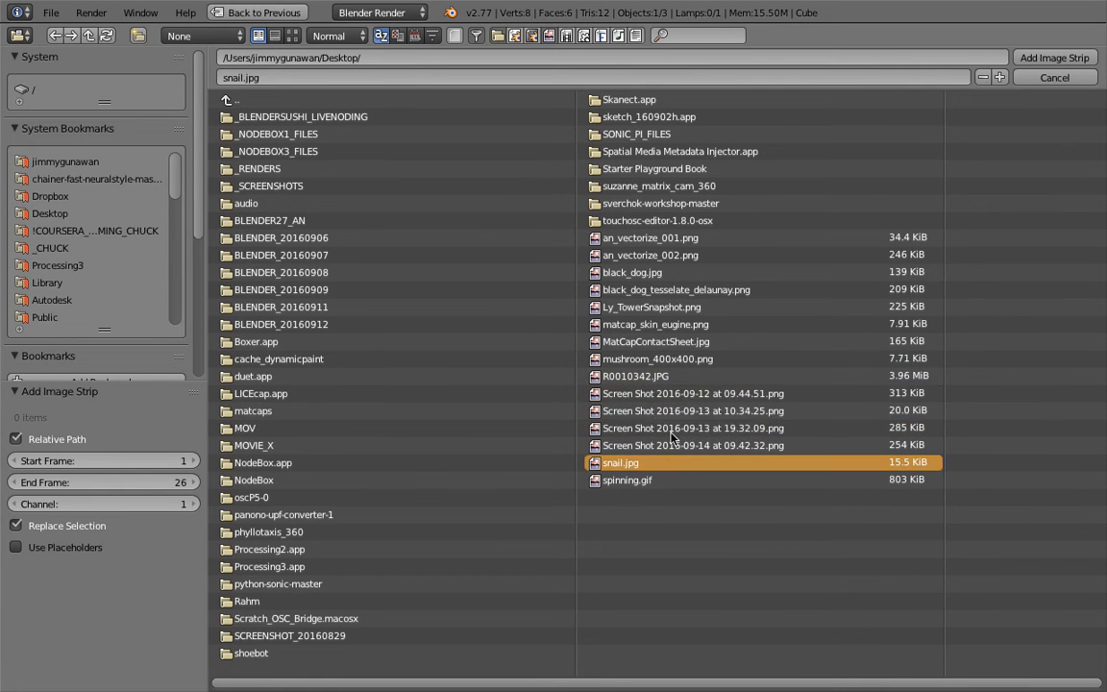
shift+click(634, 273)
shift+click(657, 359)
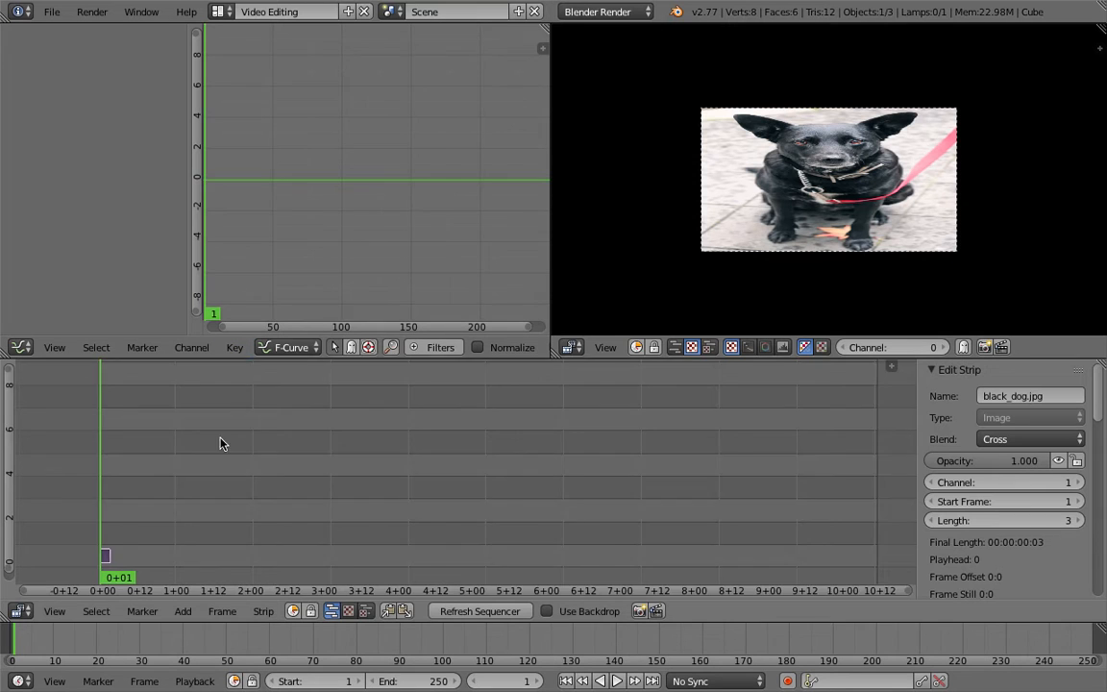
Look closely at the new image strip, play the animation over it and scrub between its images
scroll(195, 484, up, 3)
middle_drag(195, 485, 482, 467)
scroll(432, 474, up, 9)
middle_drag(101, 483, 470, 462)
scroll(470, 462, up, 12)
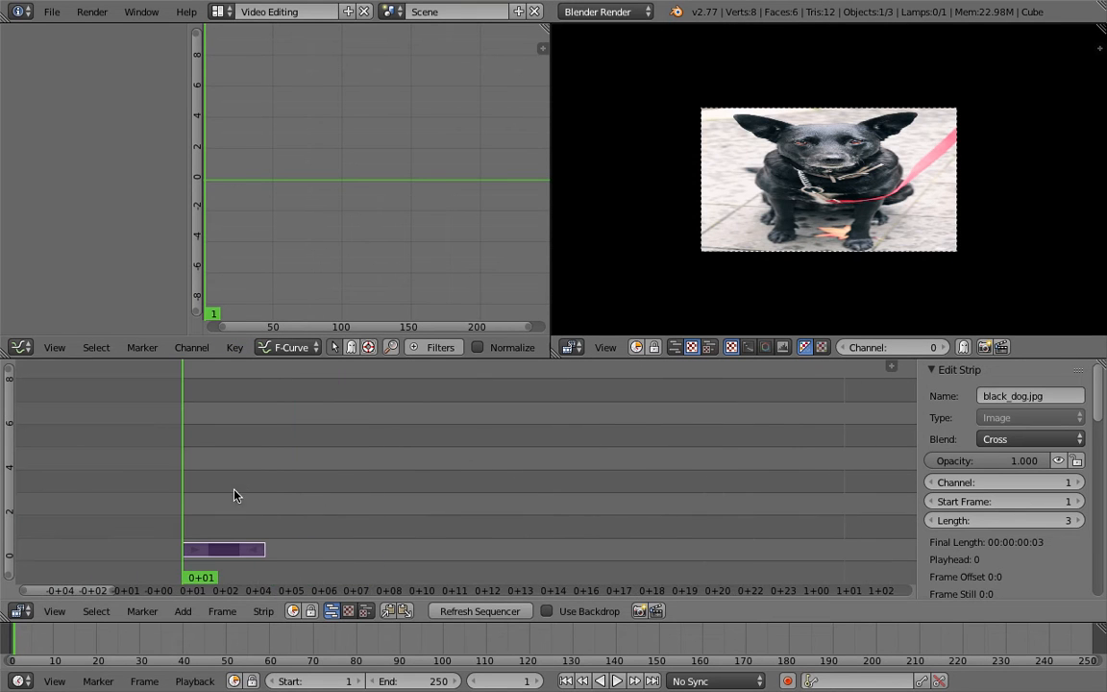
key(alt+a)
key(alt+a)
scroll(812, 152, up, 2)
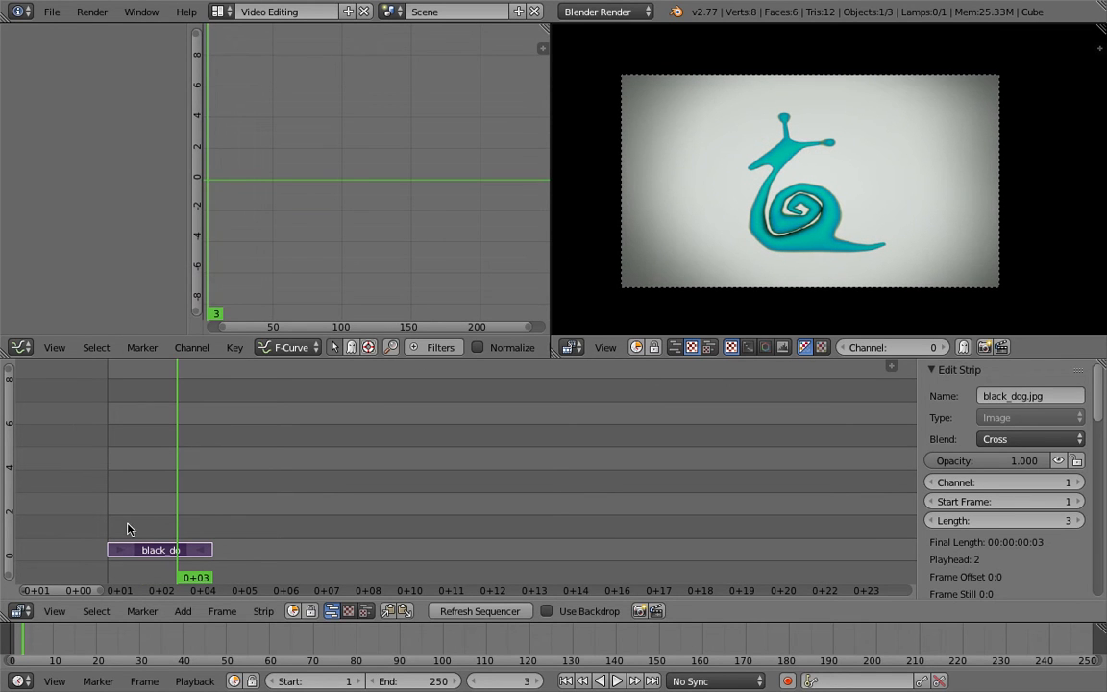
drag(127, 522, 147, 508)
key(alt+a)
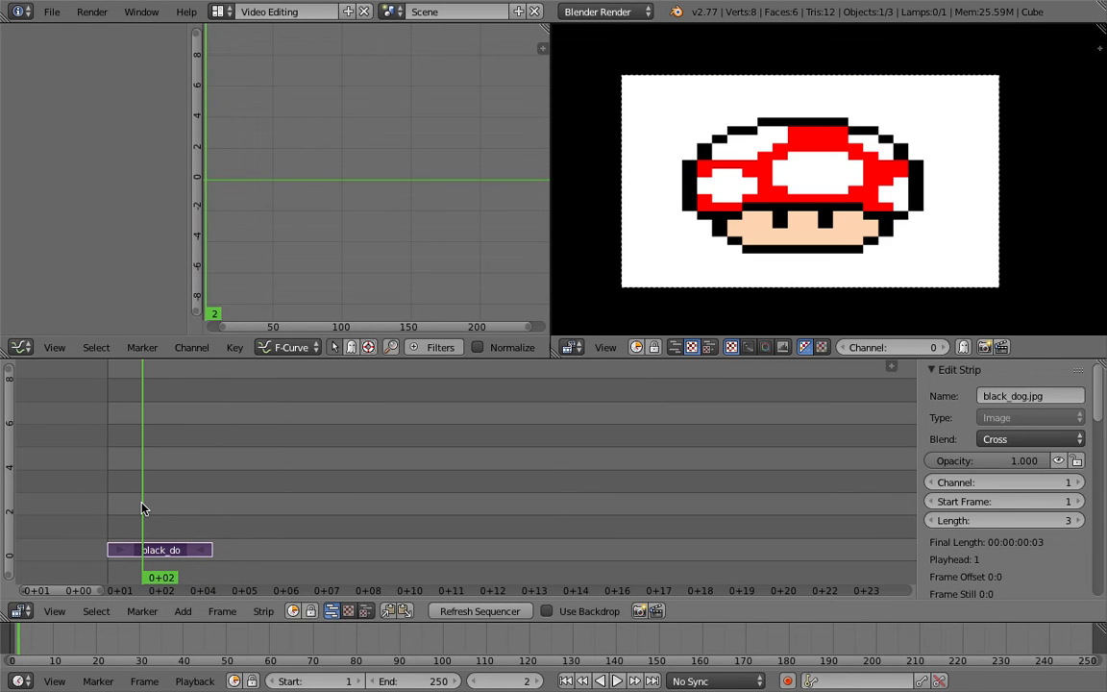
Replay the animation and scrub across the strip's frames to compare its images in the preview
middle_drag(159, 499, 237, 478)
scroll(205, 474, up, 3)
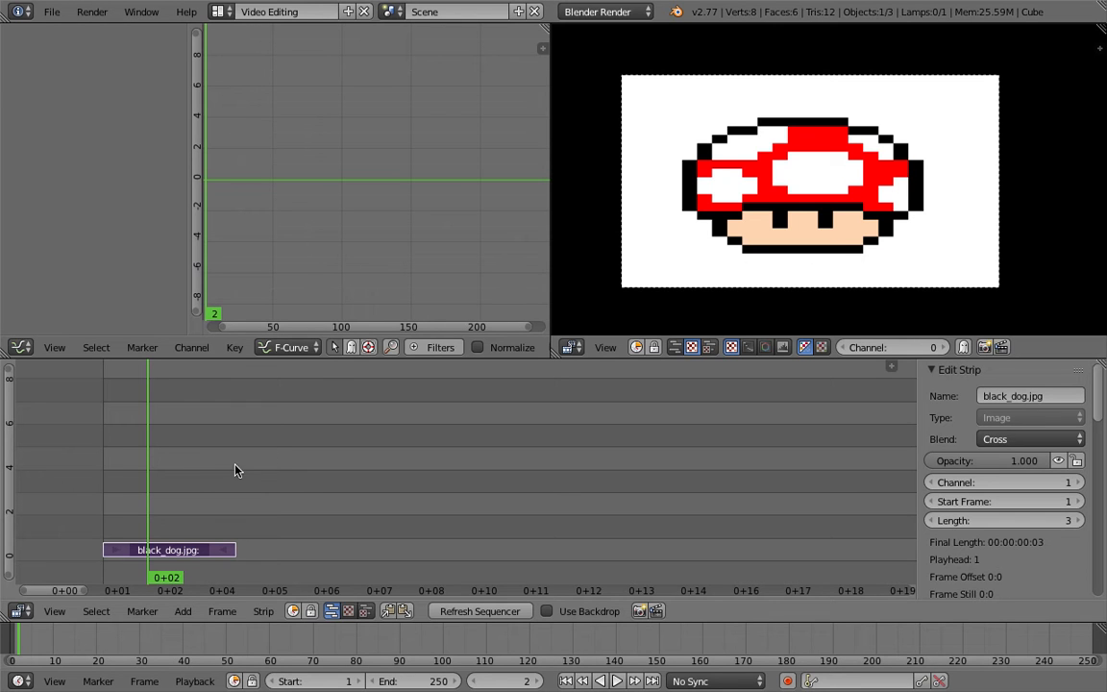
scroll(192, 467, up, 1)
key(alt+a)
key(alt+a)
middle_drag(195, 452, 258, 440)
scroll(219, 446, up, 1)
drag(192, 448, 226, 447)
mouse_move(226, 447)
middle_down()
mouse_move(237, 454)
mouse_move(232, 425)
mouse_move(239, 432)
middle_up()
click(248, 452)
mouse_move(187, 451)
mouse_down()
mouse_move(176, 449)
mouse_move(199, 451)
mouse_up()
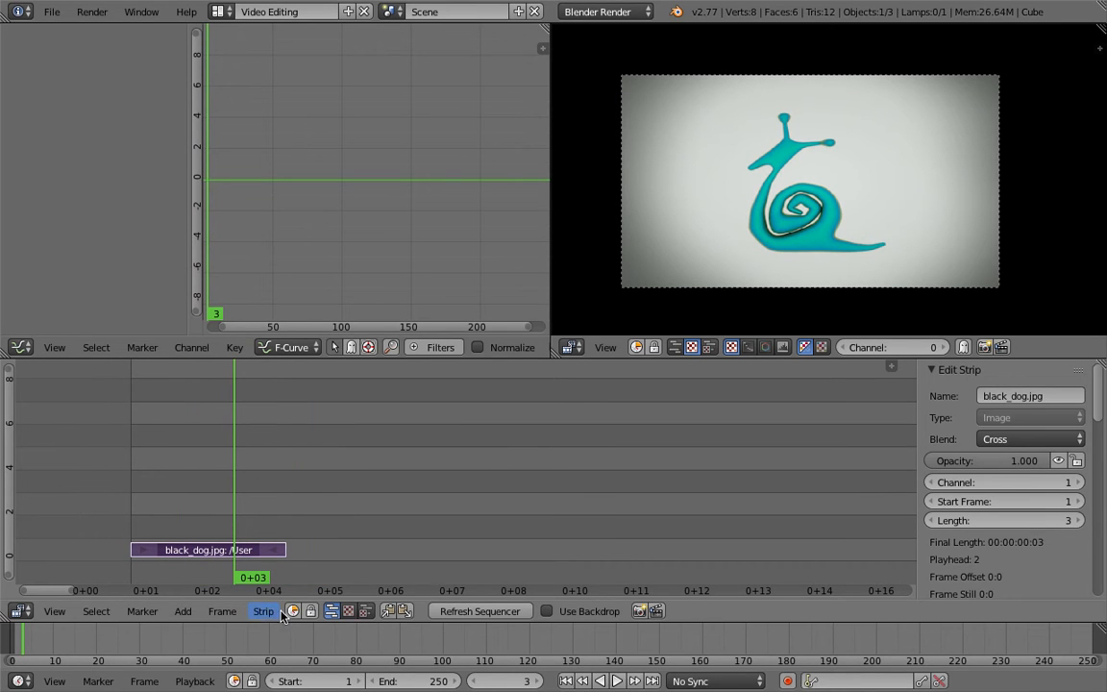
click(192, 463)
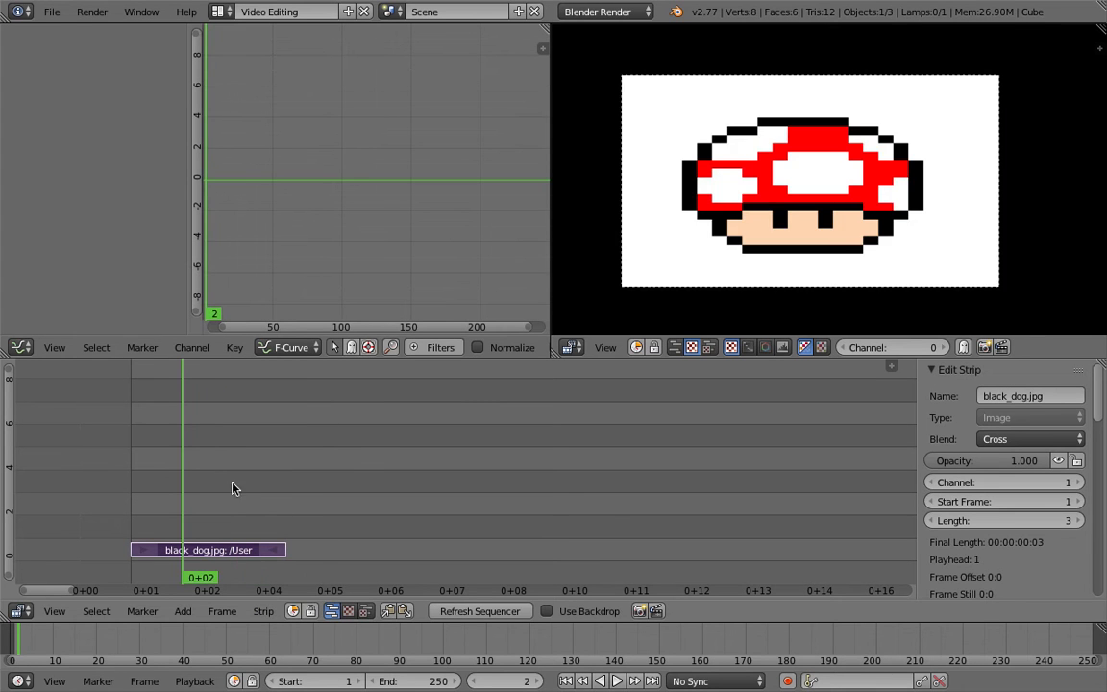
key(alt+a)
key(alt+a)
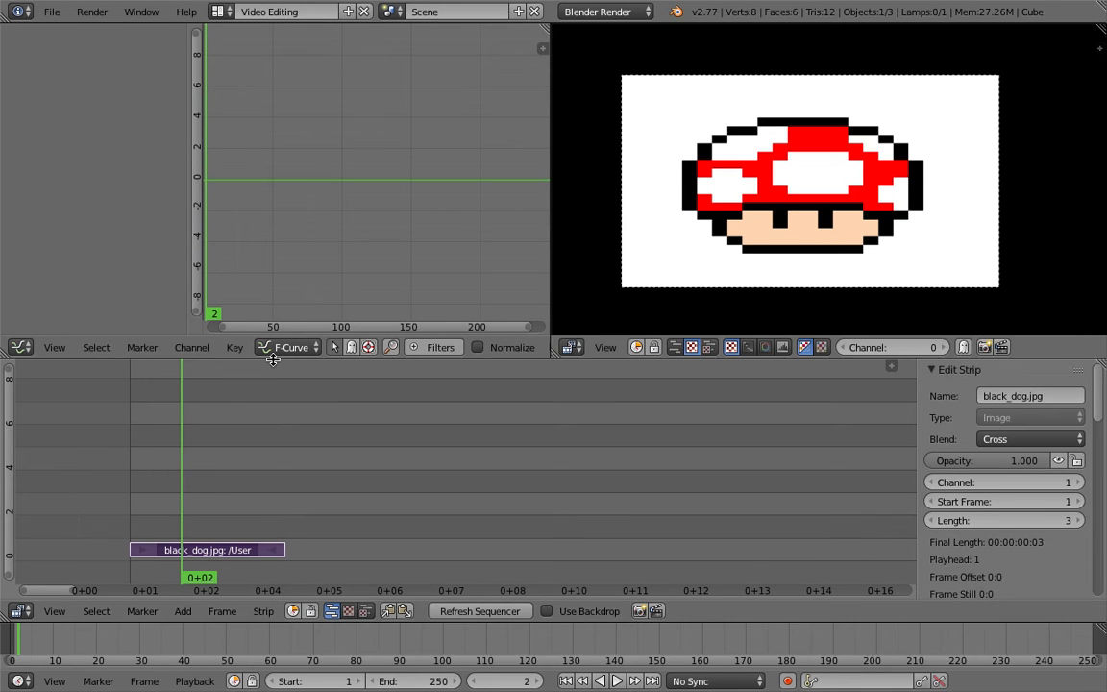
Enlarge the sequencer area upward and step the playhead to frame 3
drag(273, 359, 277, 332)
key(Right)
key(Left)
key(Right)
middle_drag(225, 416, 250, 419)
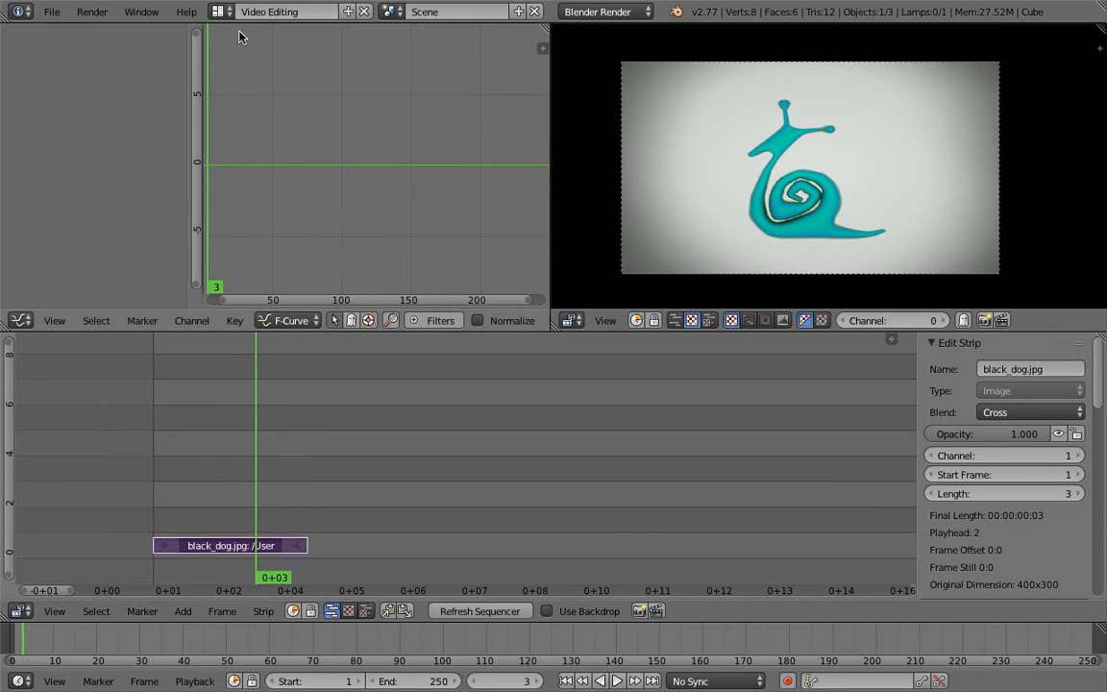
Switch to the Compositing screen layout and create a new Animation Nodes tree in a shortened node editor
click(220, 12)
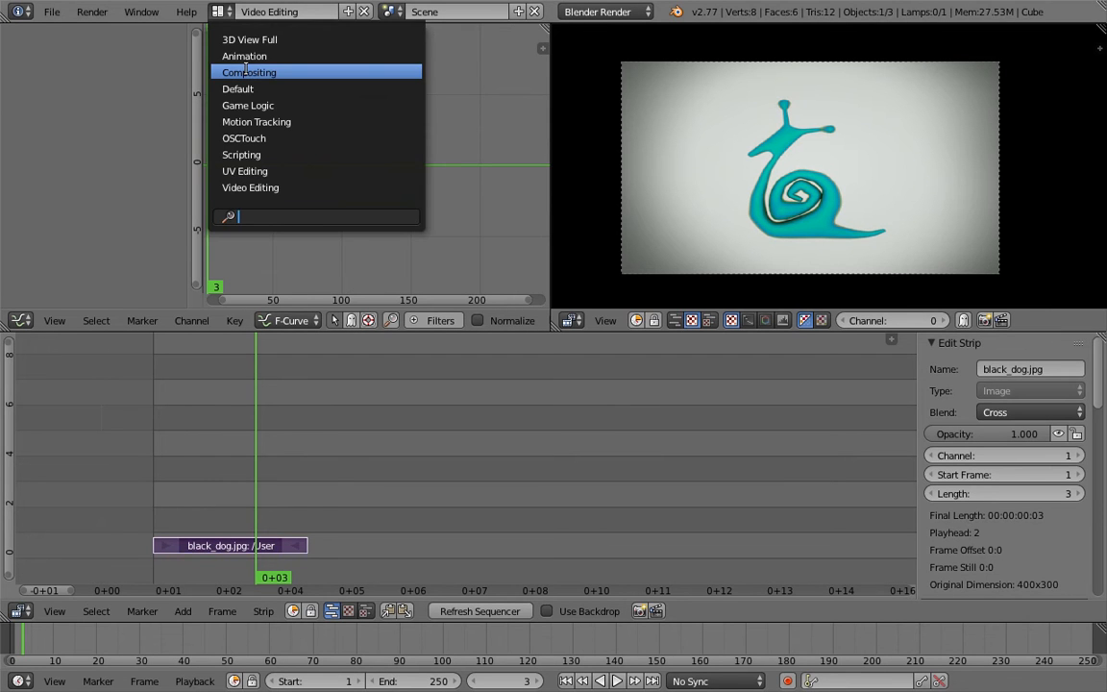
click(248, 73)
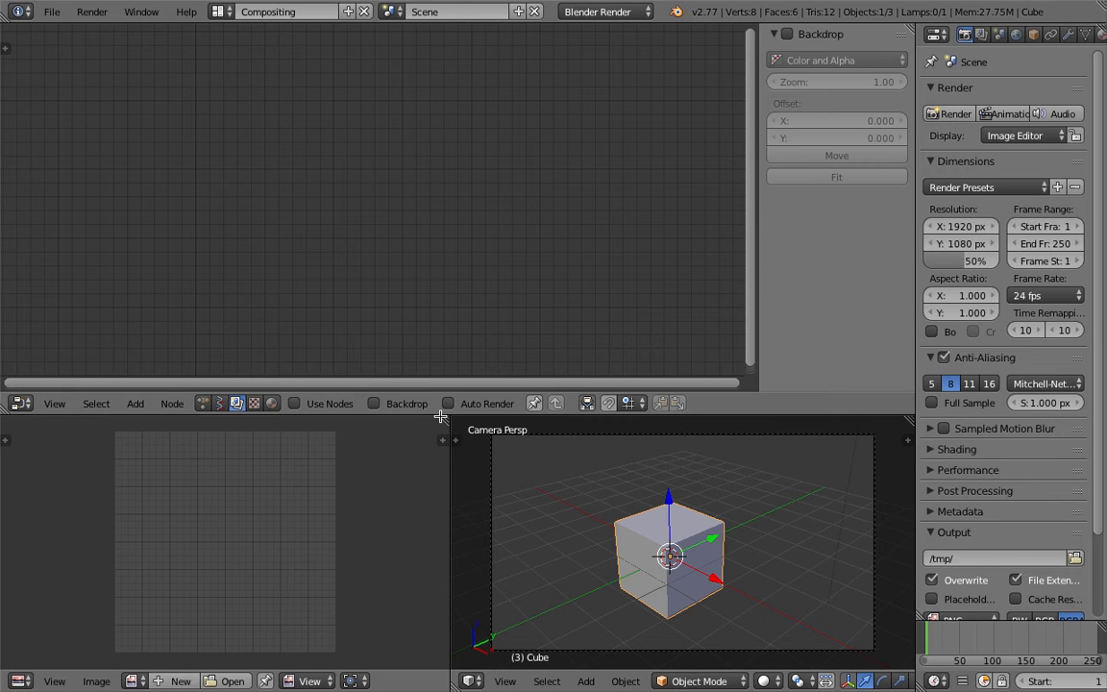
click(202, 402)
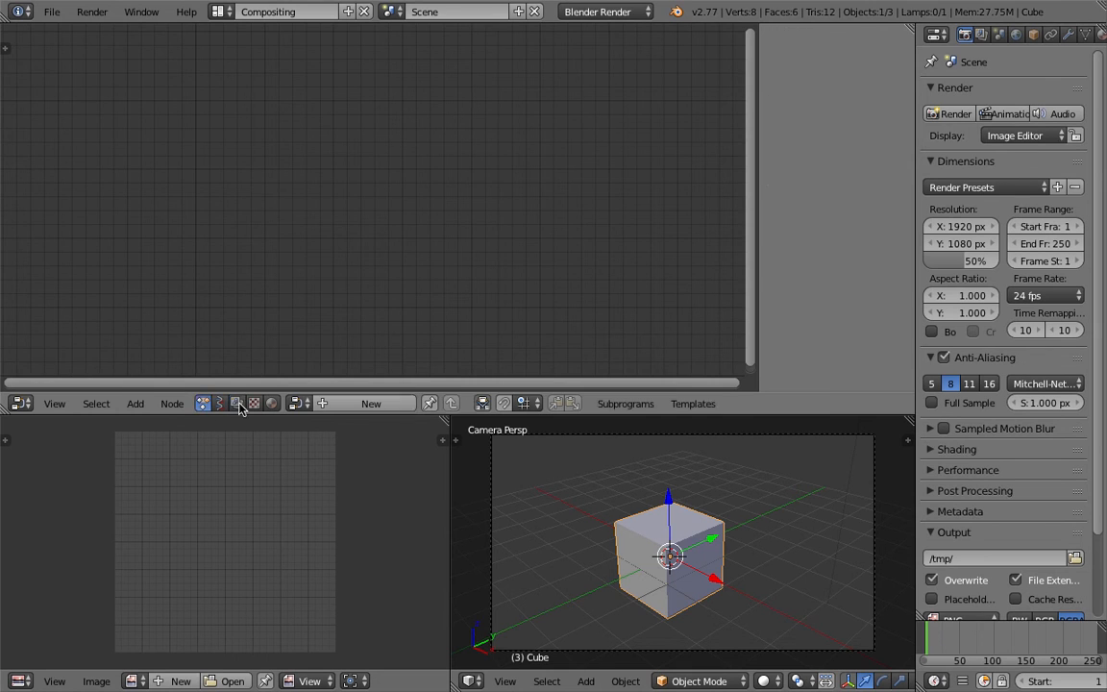
drag(307, 413, 316, 343)
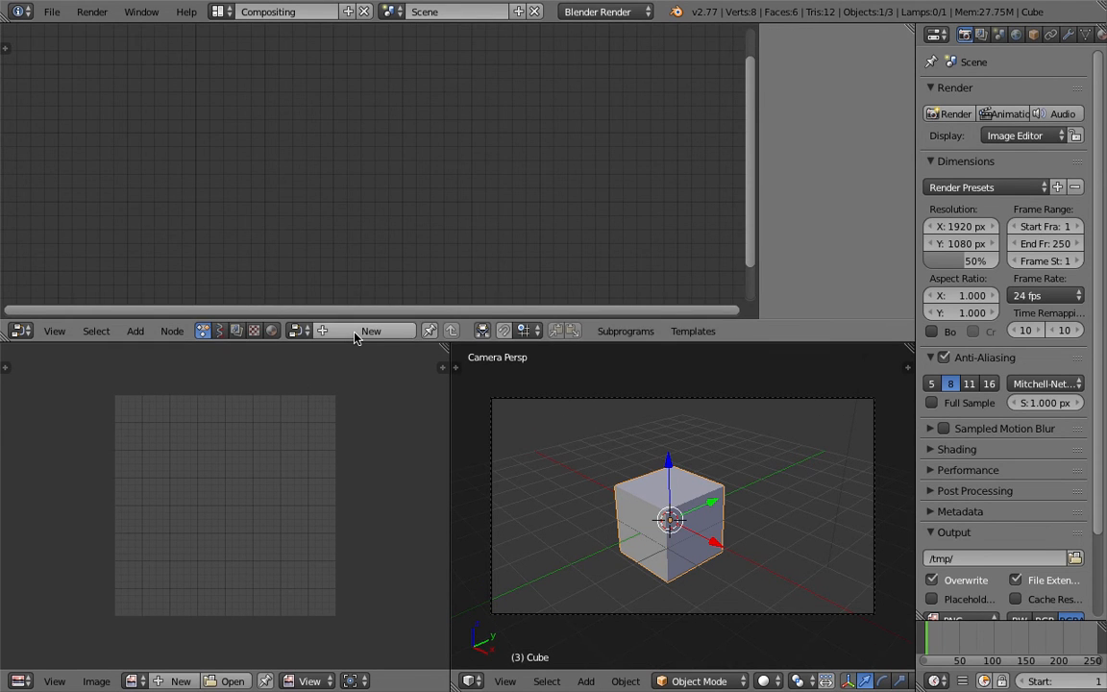
click(355, 333)
scroll(342, 144, down, 2)
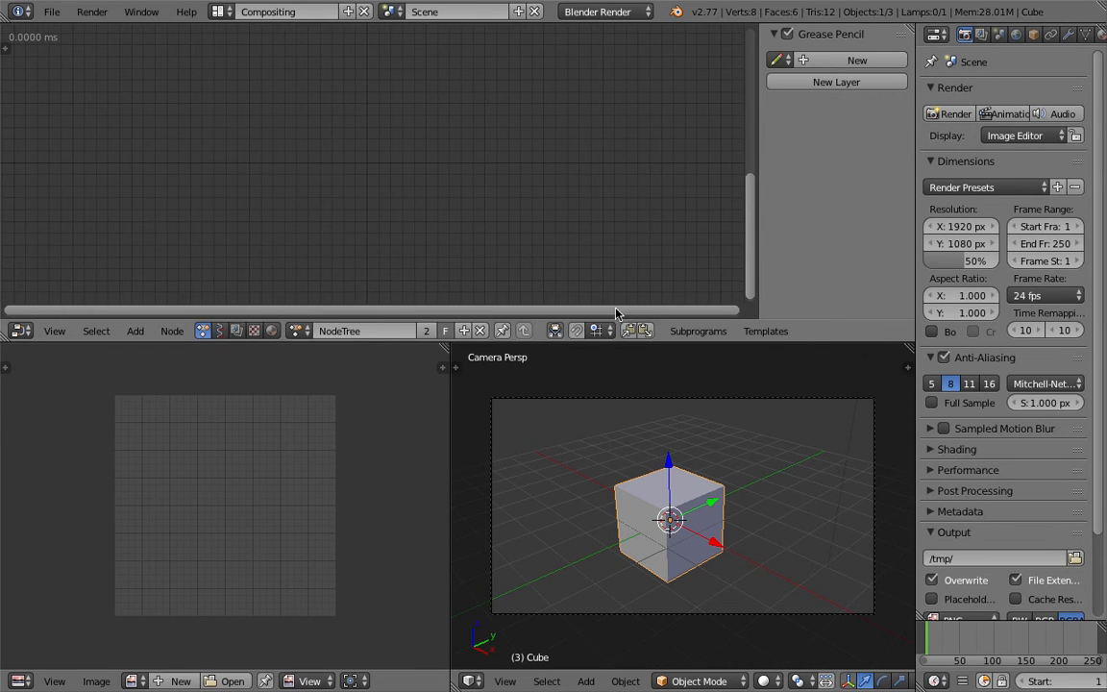
Merge the image editor over the 3D view and turn the joined area into a Video Sequence Editor
middle_drag(494, 507, 661, 511)
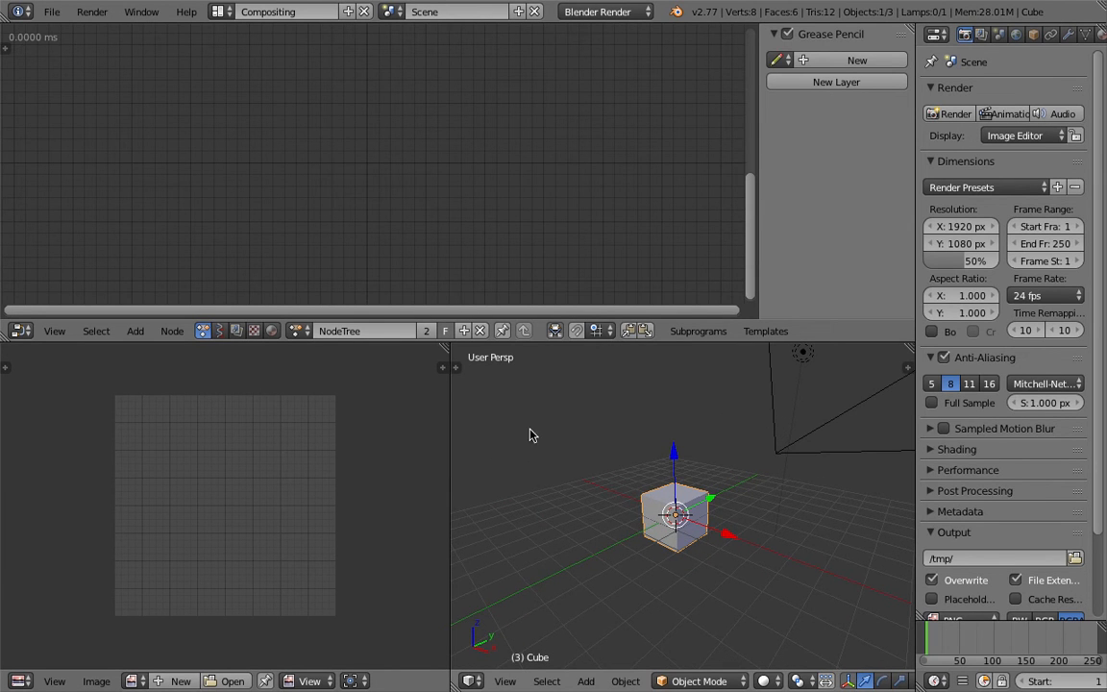
drag(447, 347, 480, 420)
click(19, 680)
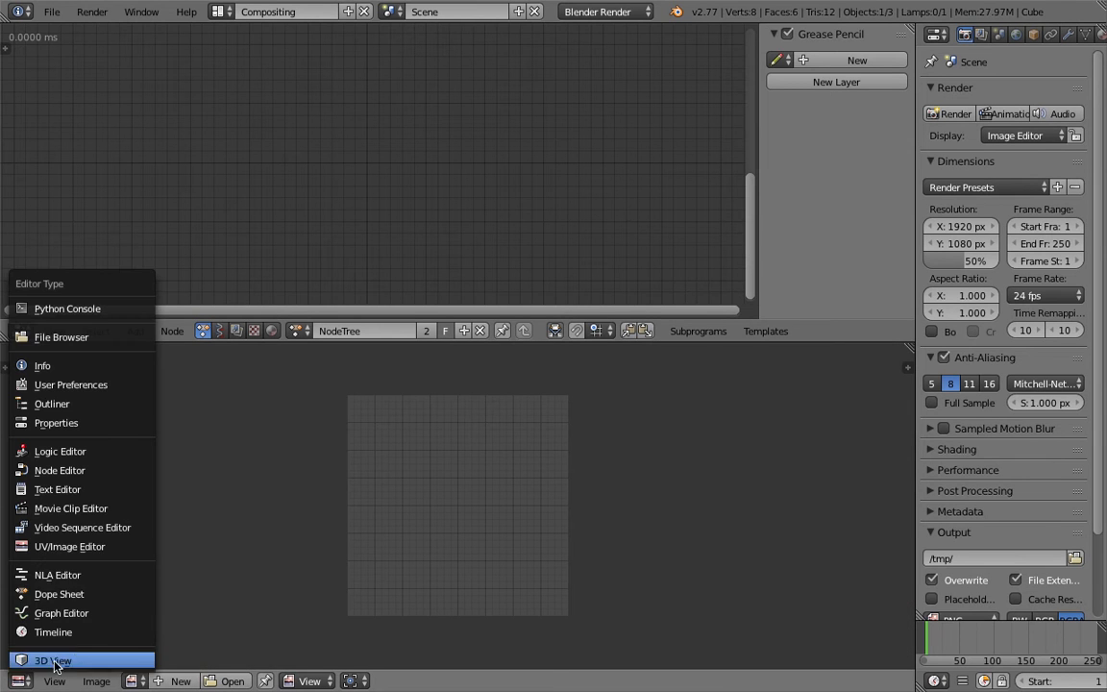
click(125, 529)
Frame the image strip in the sequencer and scrub the playhead to frame 3
click(302, 529)
drag(303, 529, 342, 526)
scroll(415, 514, down, 6)
scroll(412, 509, up, 2)
middle_drag(222, 509, 297, 524)
scroll(348, 522, up, 2)
scroll(331, 526, up, 3)
ctrl+scroll(341, 505, up, 3)
middle_drag(344, 490, 279, 437)
middle_drag(299, 506, 324, 526)
middle_drag(91, 499, 303, 507)
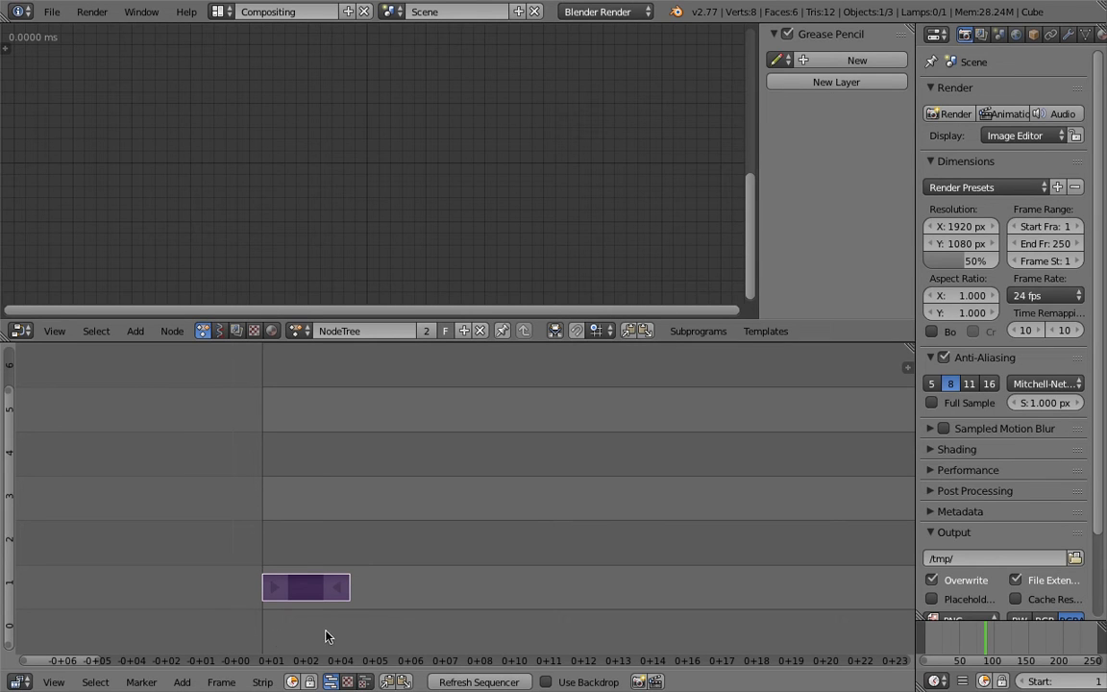
middle_drag(356, 505, 360, 505)
drag(296, 482, 321, 582)
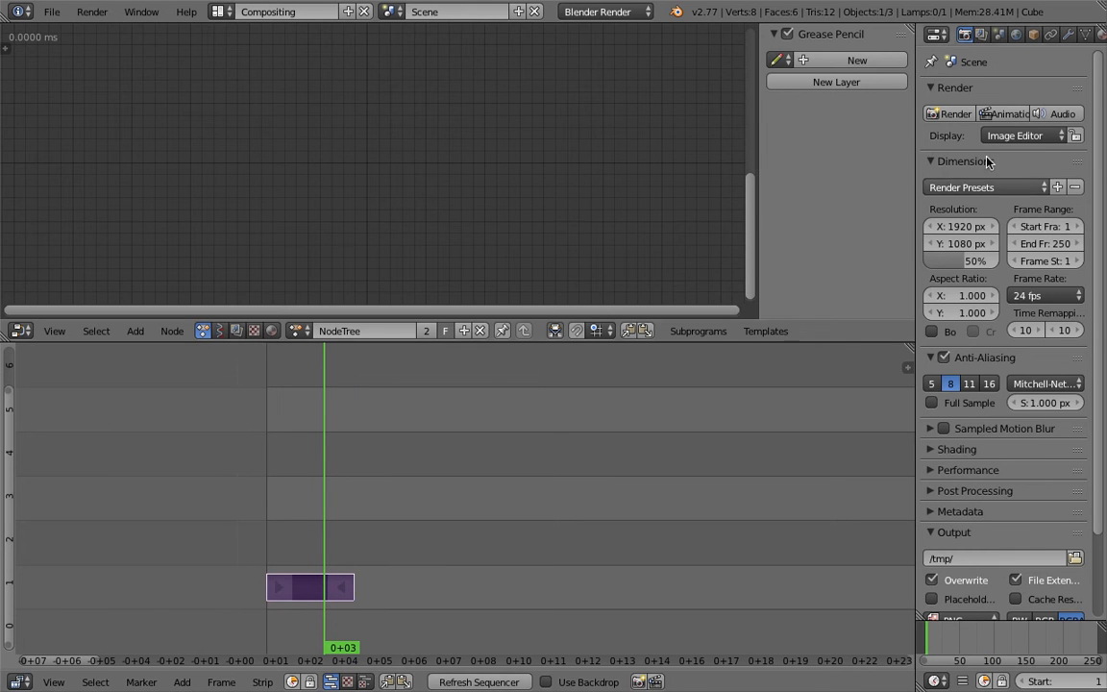
Split the widened properties area and show the Video Sequence Editor's image preview in its upper part
drag(917, 163, 836, 169)
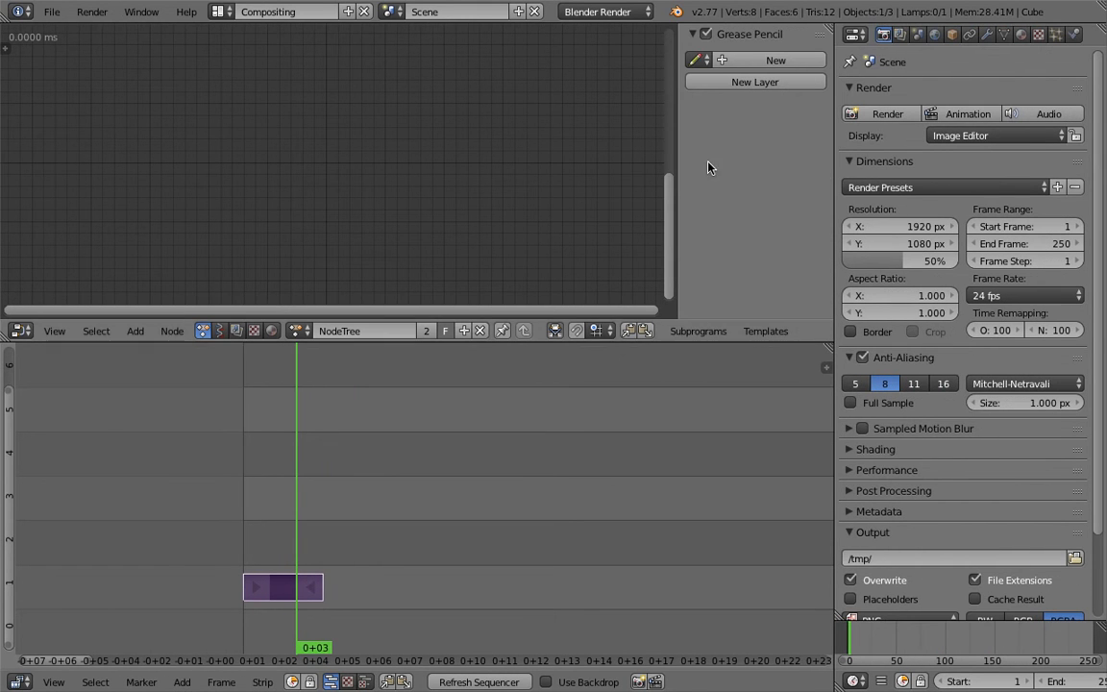
drag(1093, 33, 1066, 221)
click(854, 36)
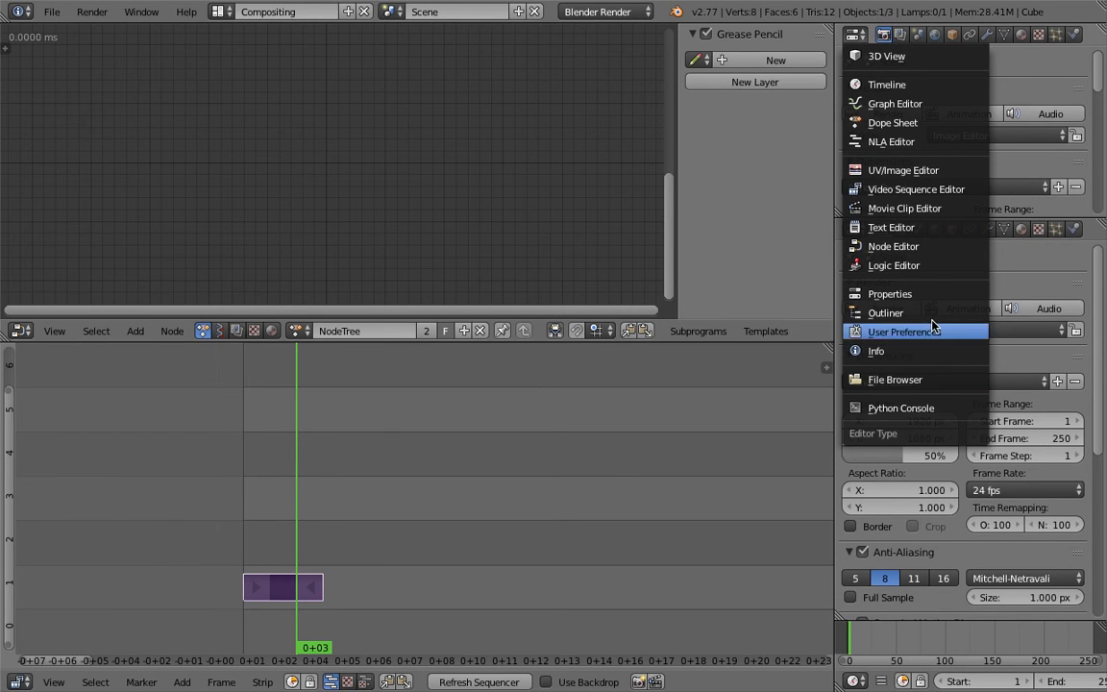
click(927, 189)
scroll(937, 205, down, 5)
click(1027, 207)
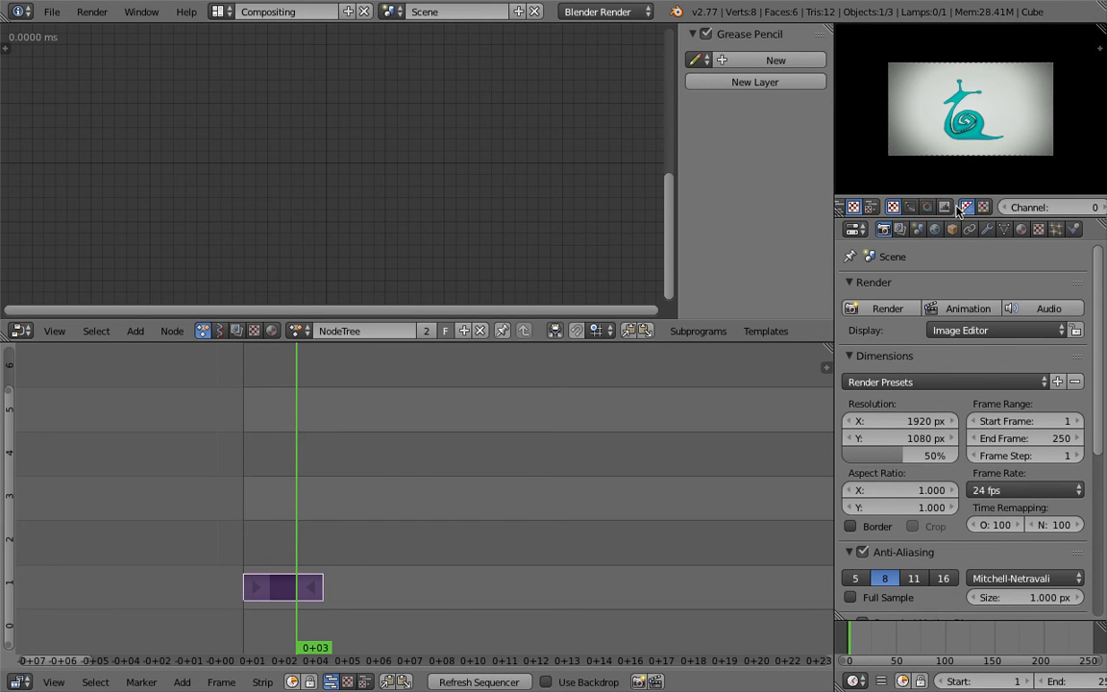
scroll(944, 213, up, 4)
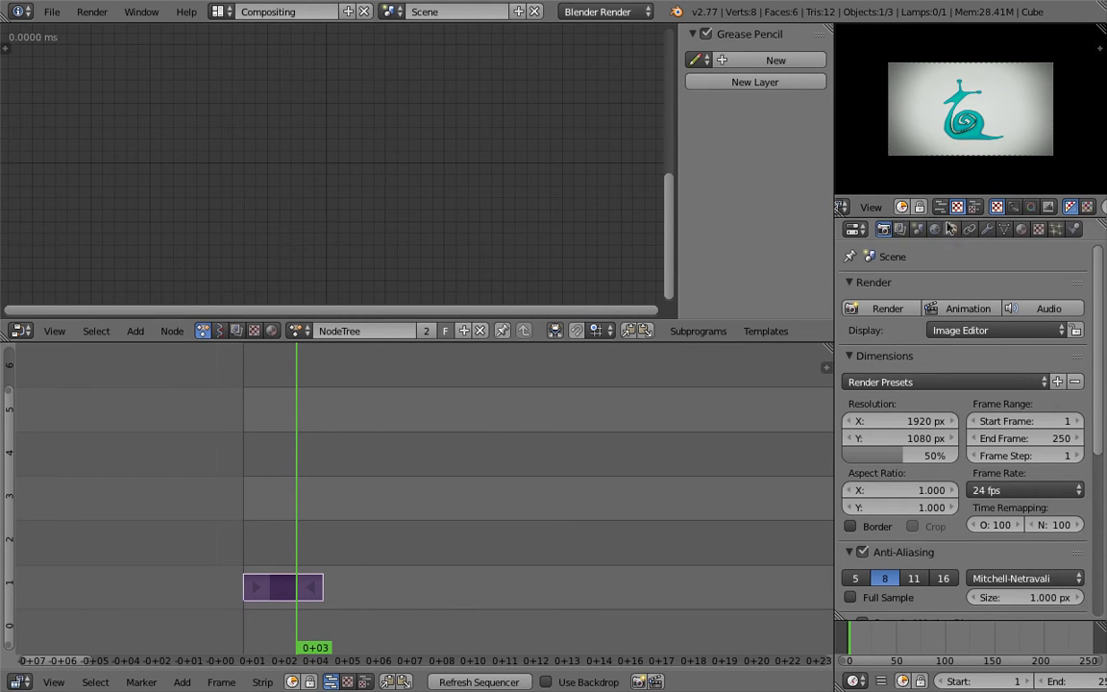
click(945, 207)
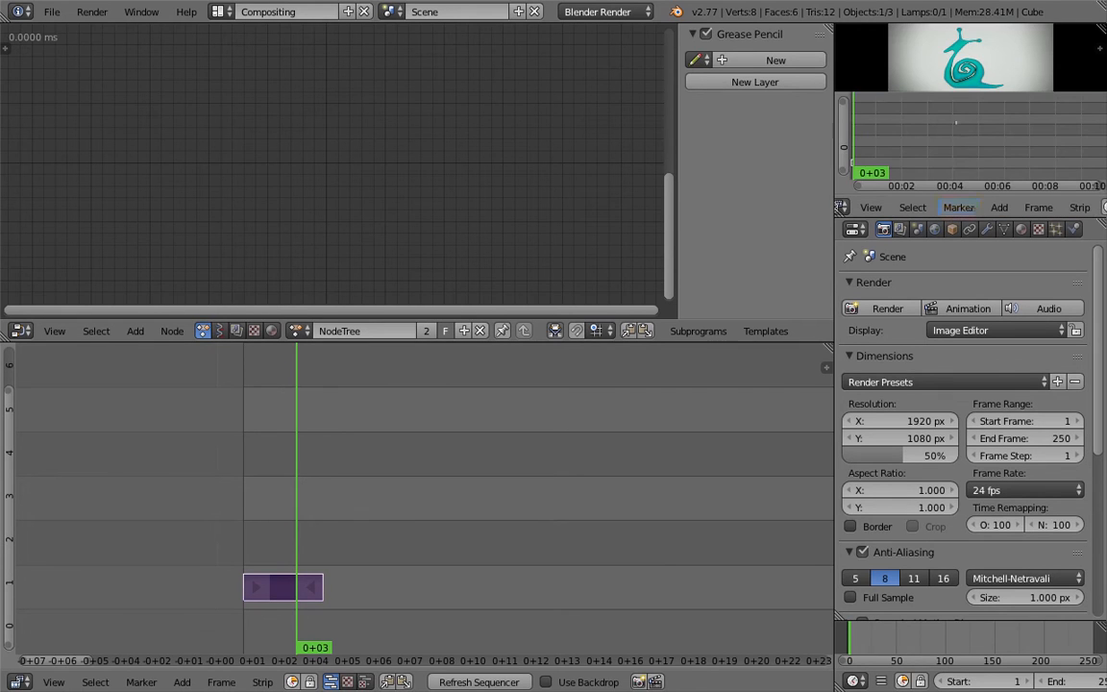
drag(952, 112, 904, 118)
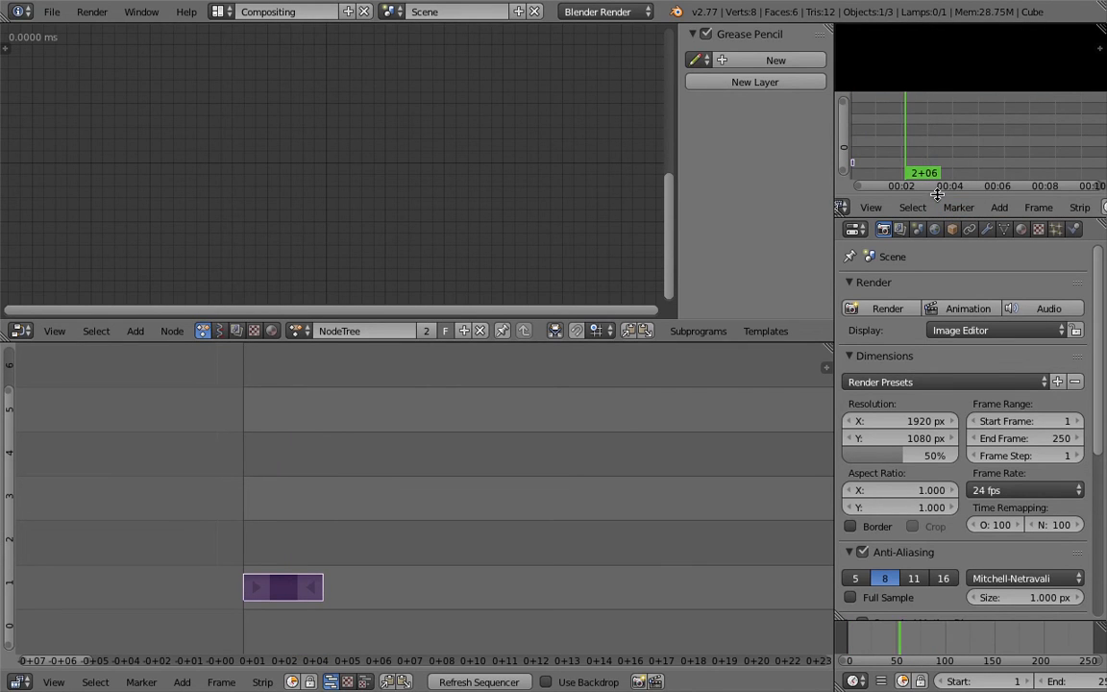
scroll(966, 208, down, 5)
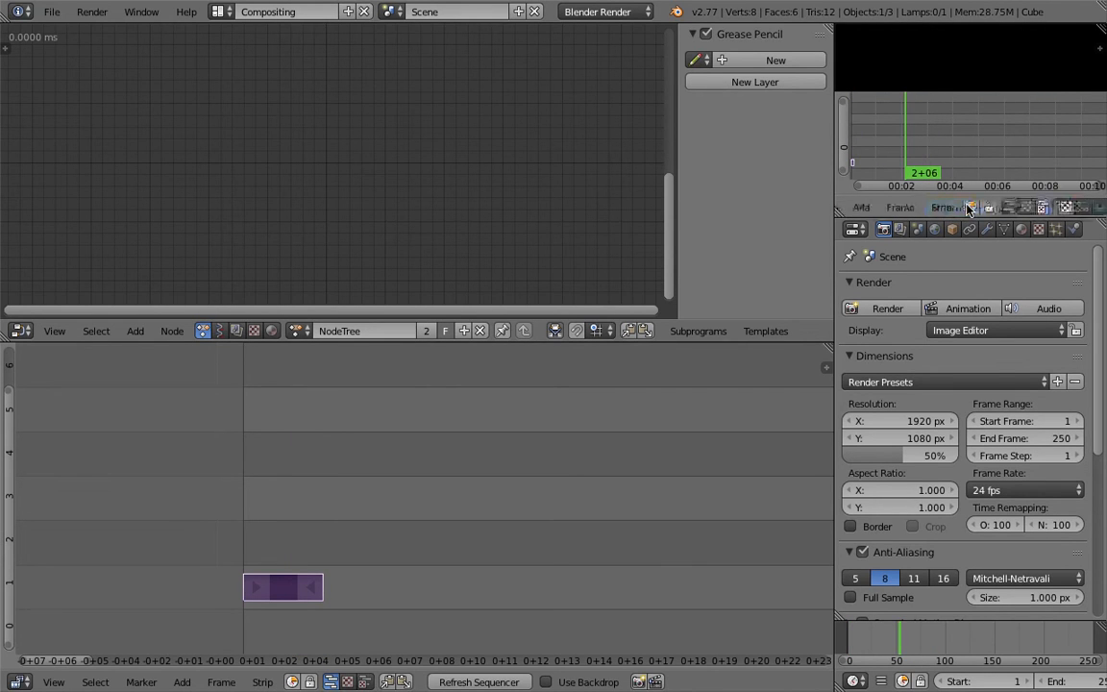
click(985, 207)
Scrub the sequencer playhead back to frame 1 and enlarge the image in the preview
mouse_move(296, 519)
mouse_down()
mouse_move(265, 521)
mouse_move(317, 520)
mouse_up()
mouse_move(254, 512)
mouse_down()
mouse_move(299, 511)
mouse_move(230, 505)
mouse_move(272, 509)
mouse_move(247, 498)
mouse_up()
scroll(949, 122, up, 1)
scroll(948, 122, up, 1)
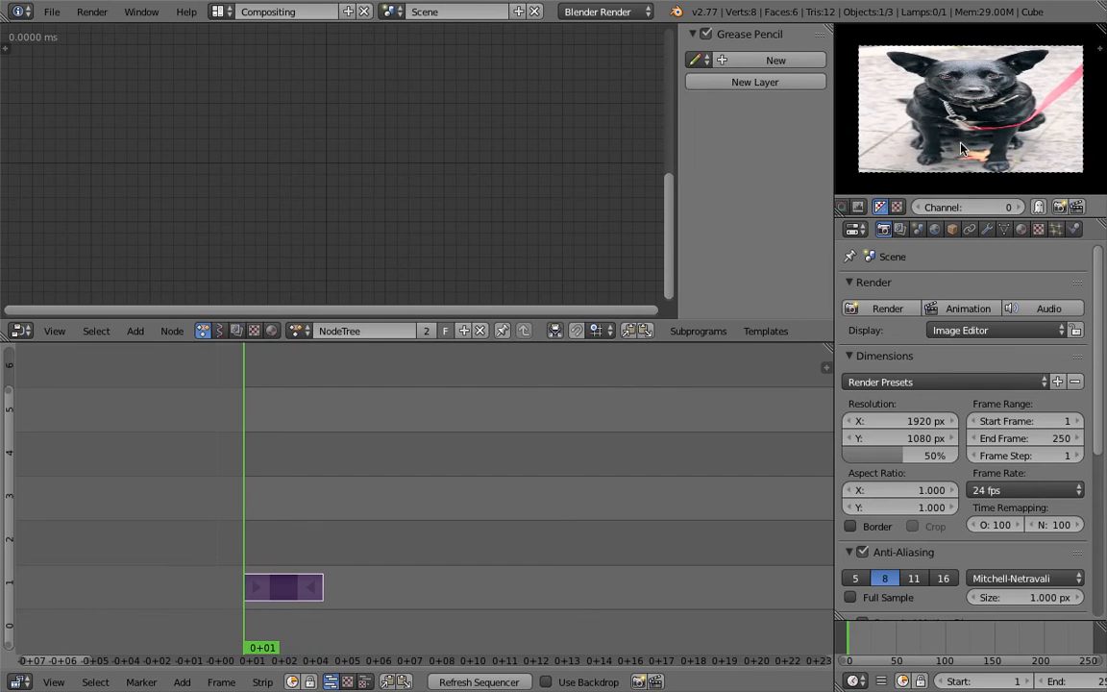
Try a render resolution scale of 23% and set the percentage back to 50%
drag(927, 455, 880, 465)
click(880, 460)
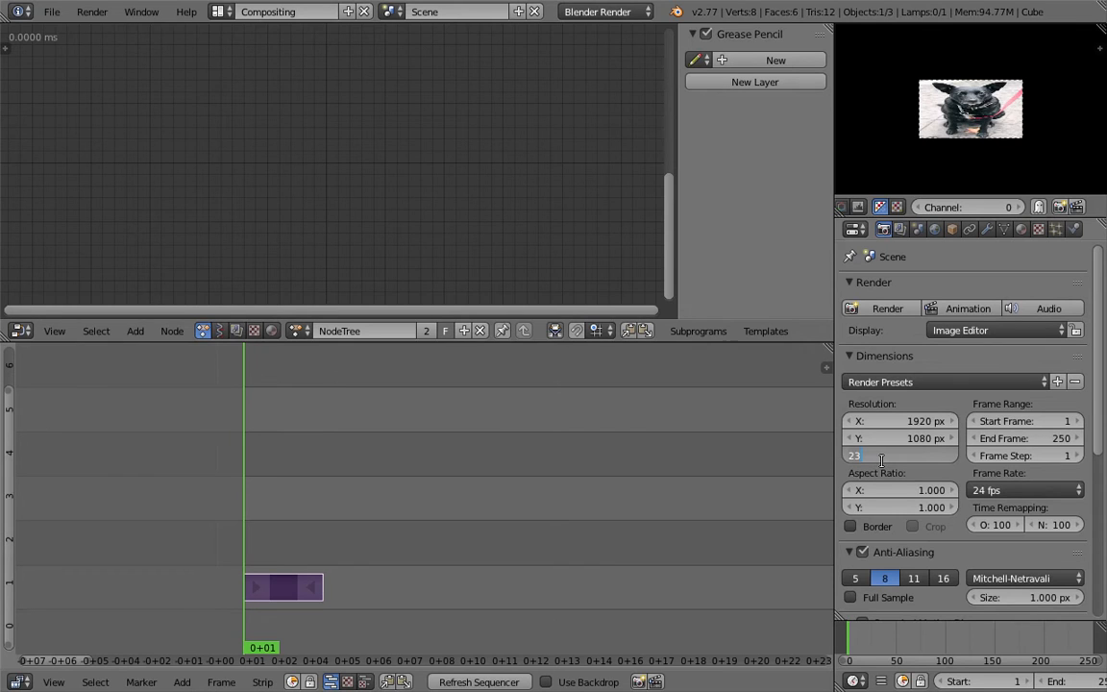
text(50)
key(Return)
scroll(948, 160, down, 1)
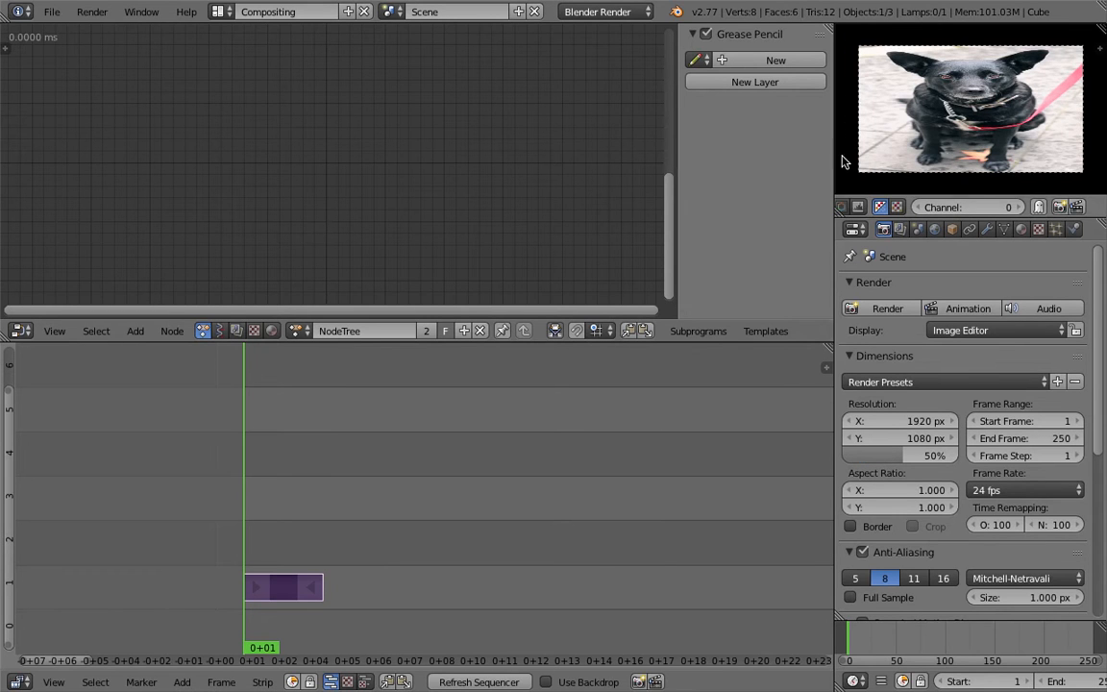
Save the project to the Desktop as a new Blender file named AN_VSE_001
click(51, 12)
click(105, 159)
click(268, 79)
text(AN_VSE_001)
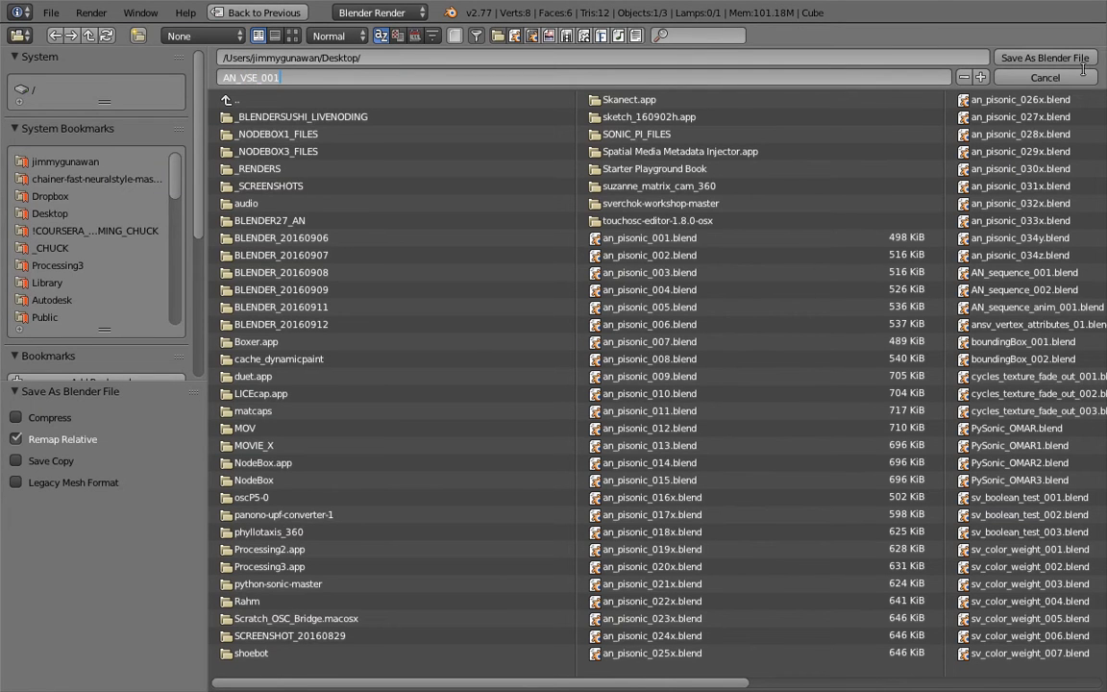
click(1067, 59)
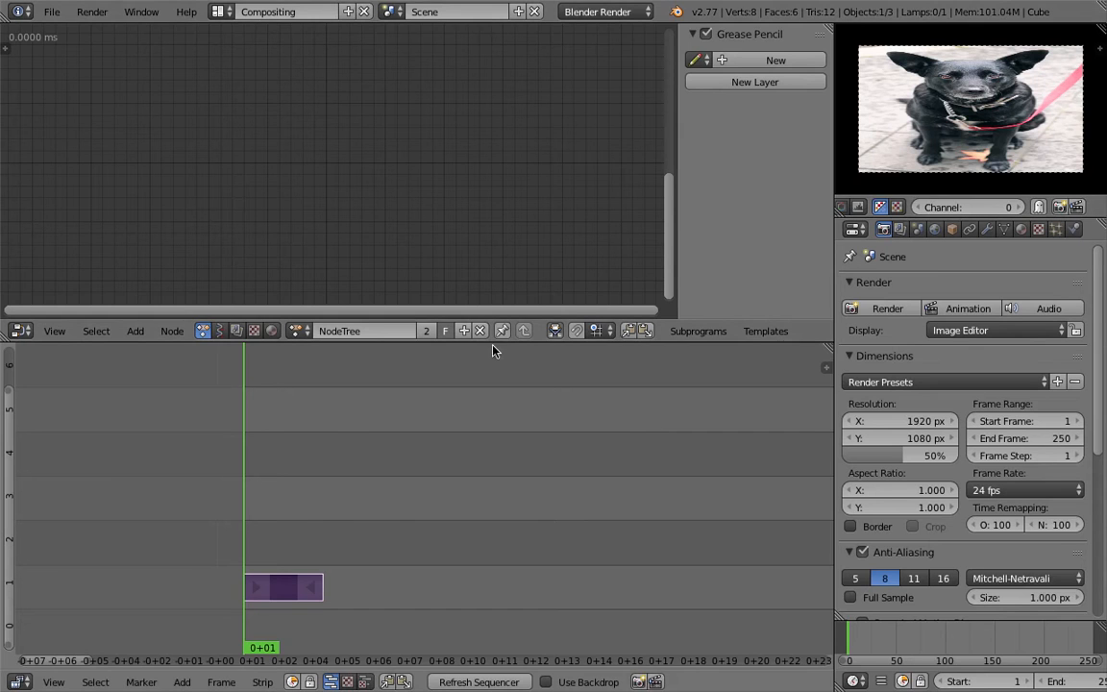
Enlarge the image strip in the sequencer and scrub the playhead to frame 2
scroll(324, 447, up, 3)
drag(281, 487, 211, 481)
middle_drag(308, 469, 263, 466)
drag(263, 466, 231, 466)
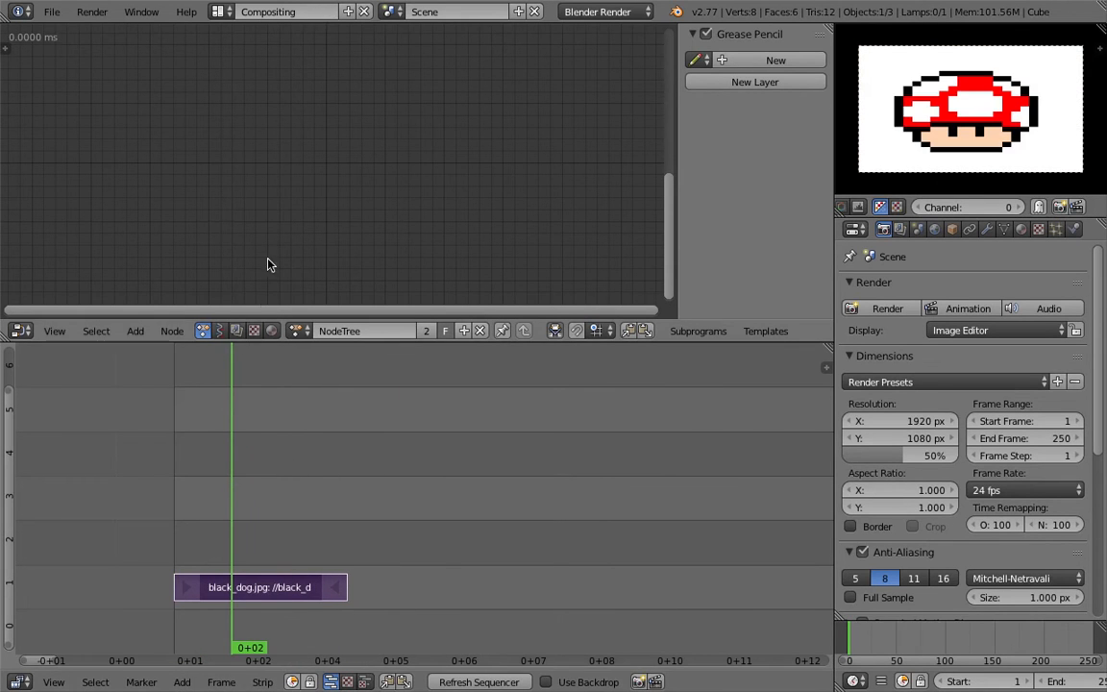
Examine the available Sequence nodes for the node tree and search the nodes for "seque"
key(shift+a)
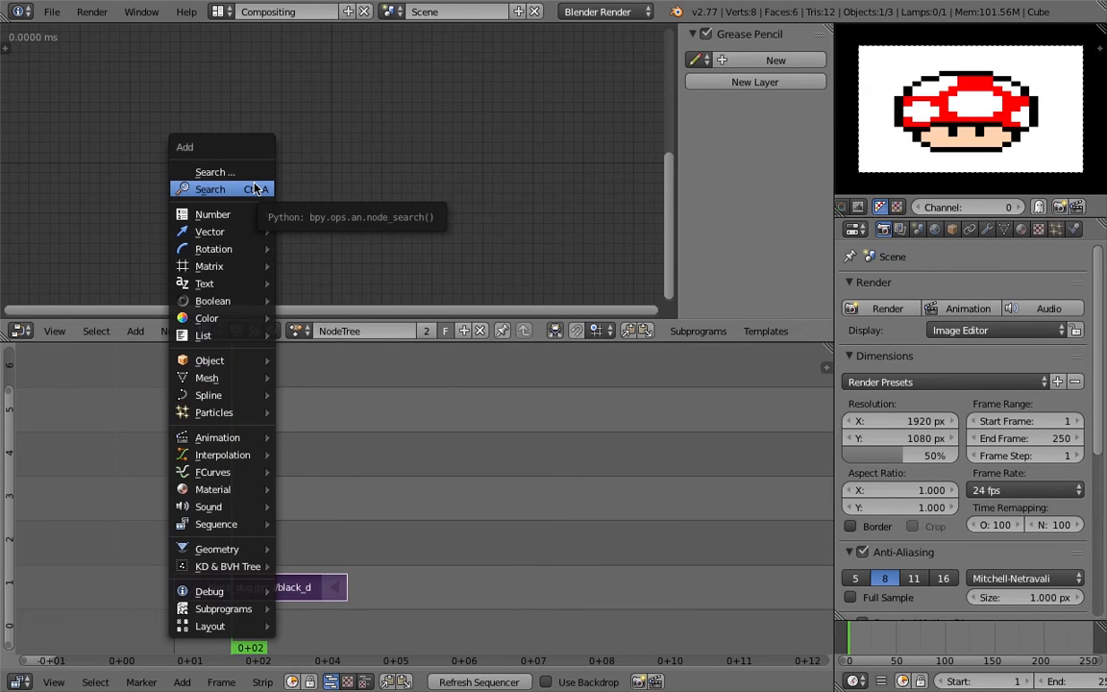
mouse_move(219, 525)
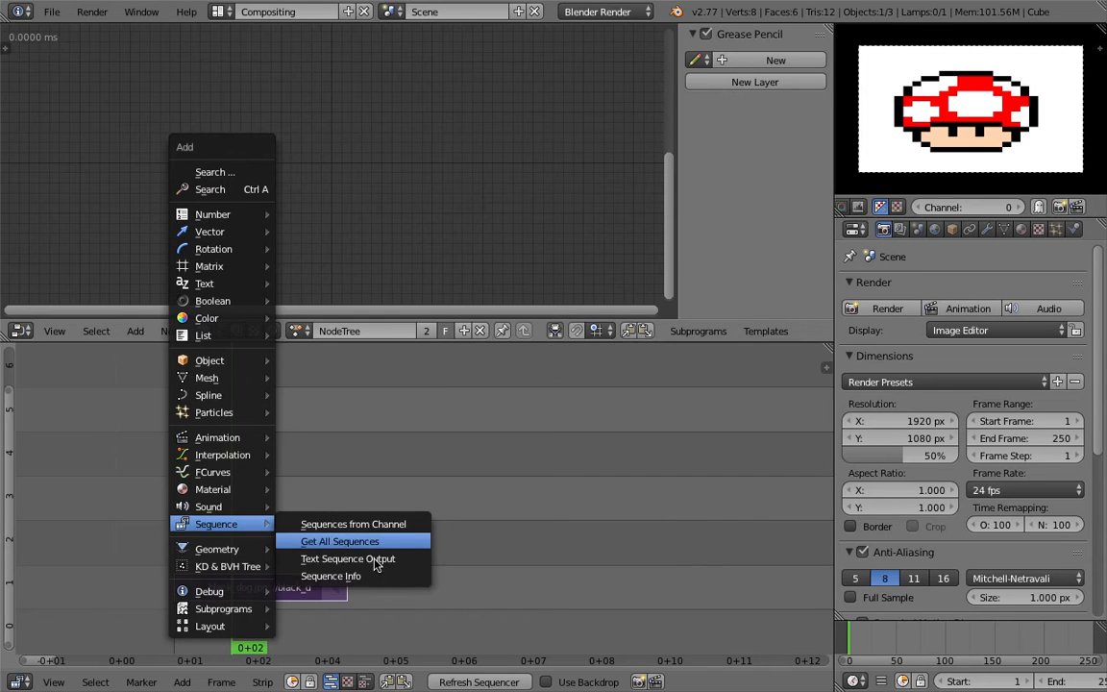
key(Escape)
key(shift+a)
mouse_move(210, 482)
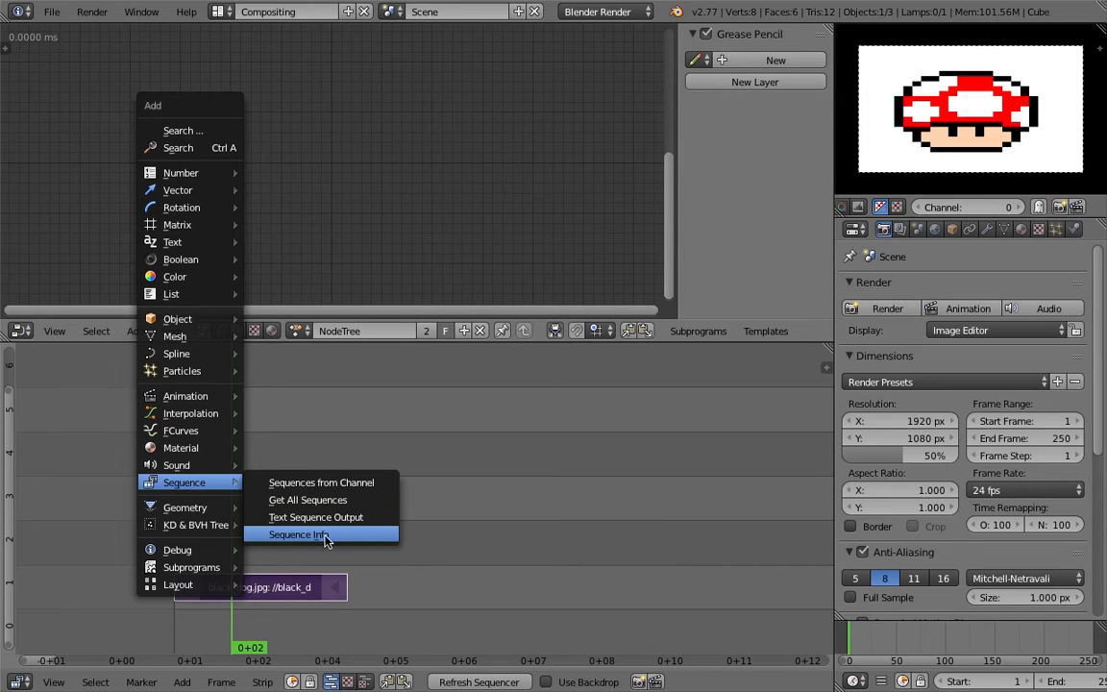
key(shift+a)
click(288, 136)
text(seque)
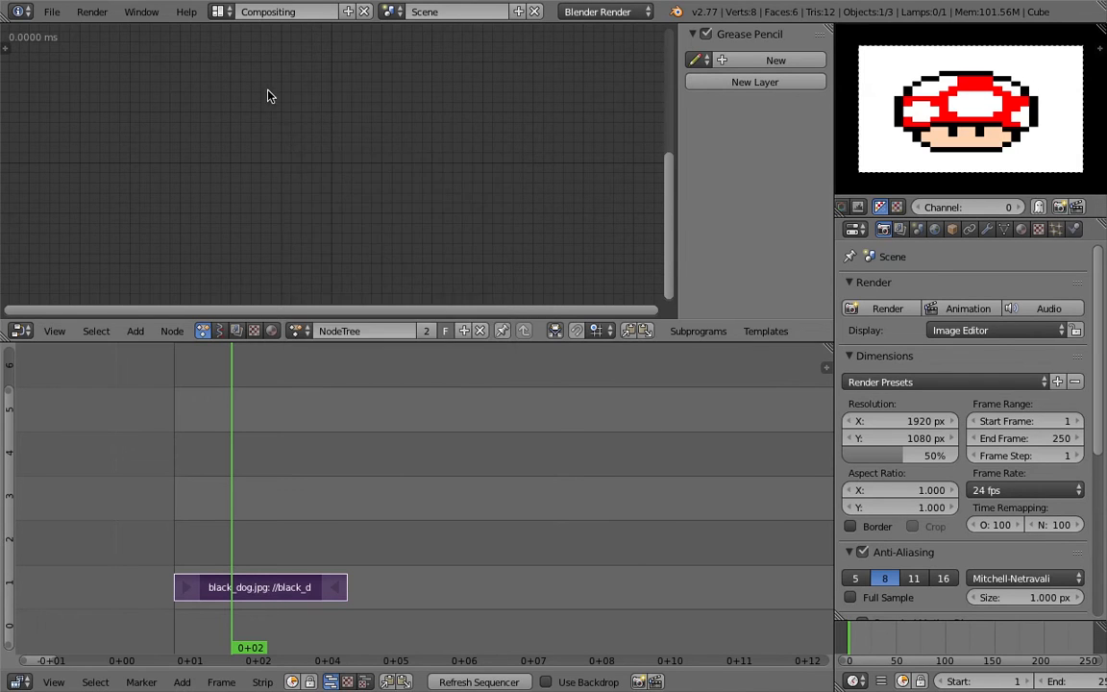
Add a Sequences from Channel node to the empty node tree and widen it to about 207
key(shift+a)
mouse_move(280, 429)
click(355, 428)
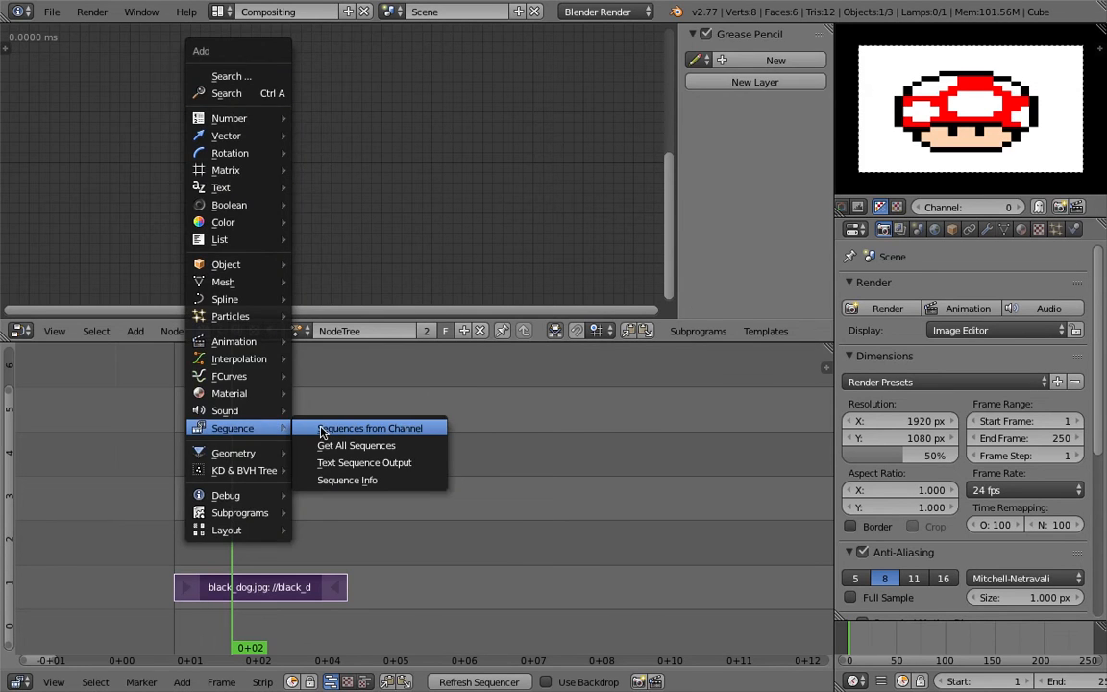
click(143, 151)
middle_drag(157, 141, 169, 137)
scroll(164, 136, up, 1)
drag(151, 134, 232, 128)
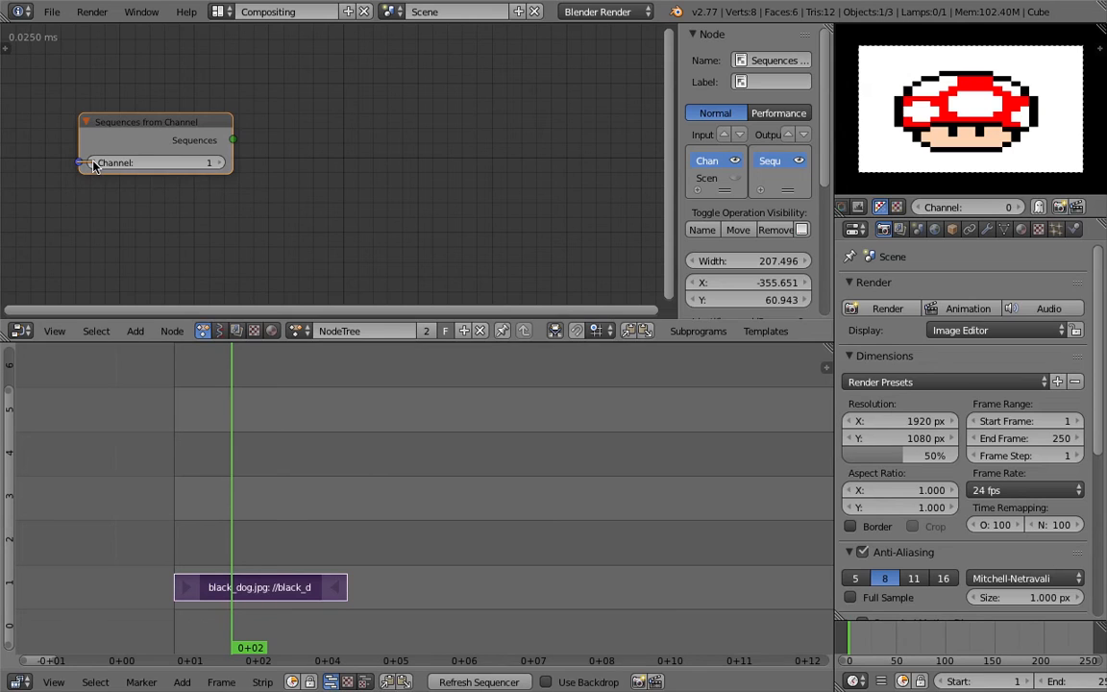
Try sliding the image strip to another channel in the sequencer
key(g)
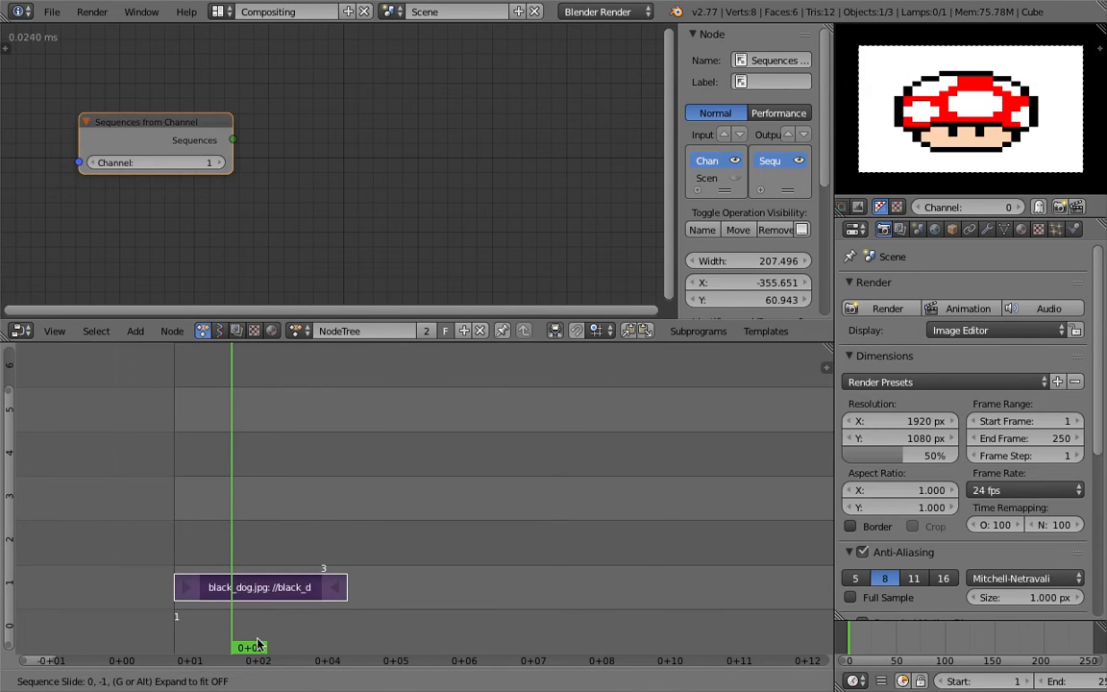
click(262, 588)
middle_drag(306, 504, 275, 497)
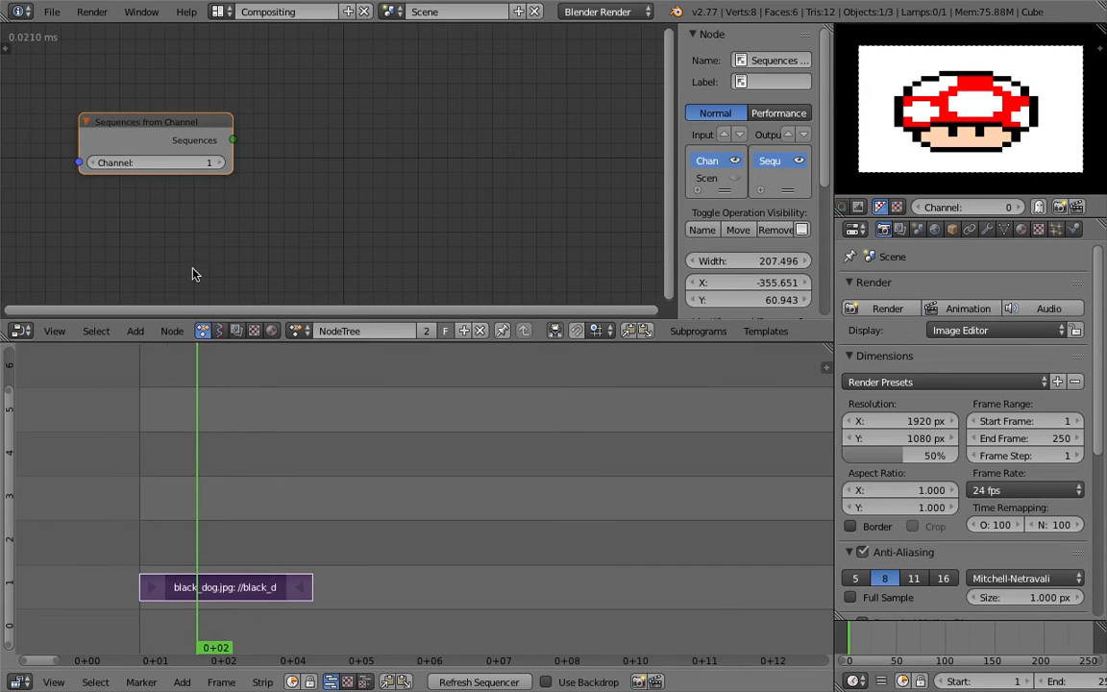
Move the Sequences from Channel node slightly up and set its channel to 4
drag(187, 146, 200, 121)
click(231, 139)
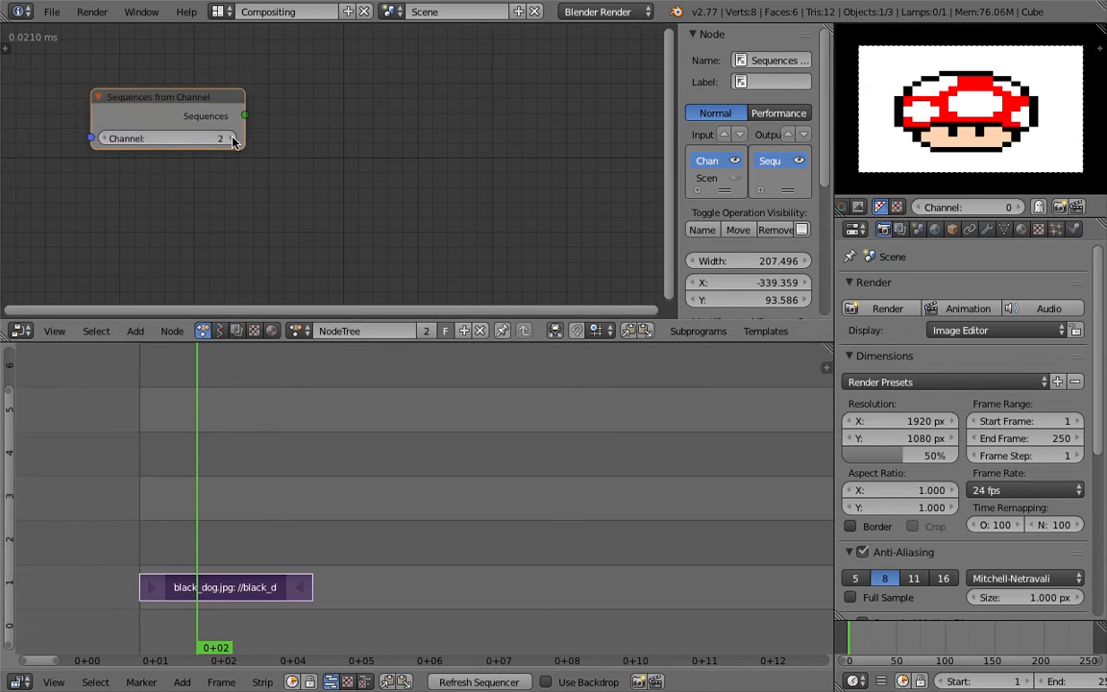
click(110, 139)
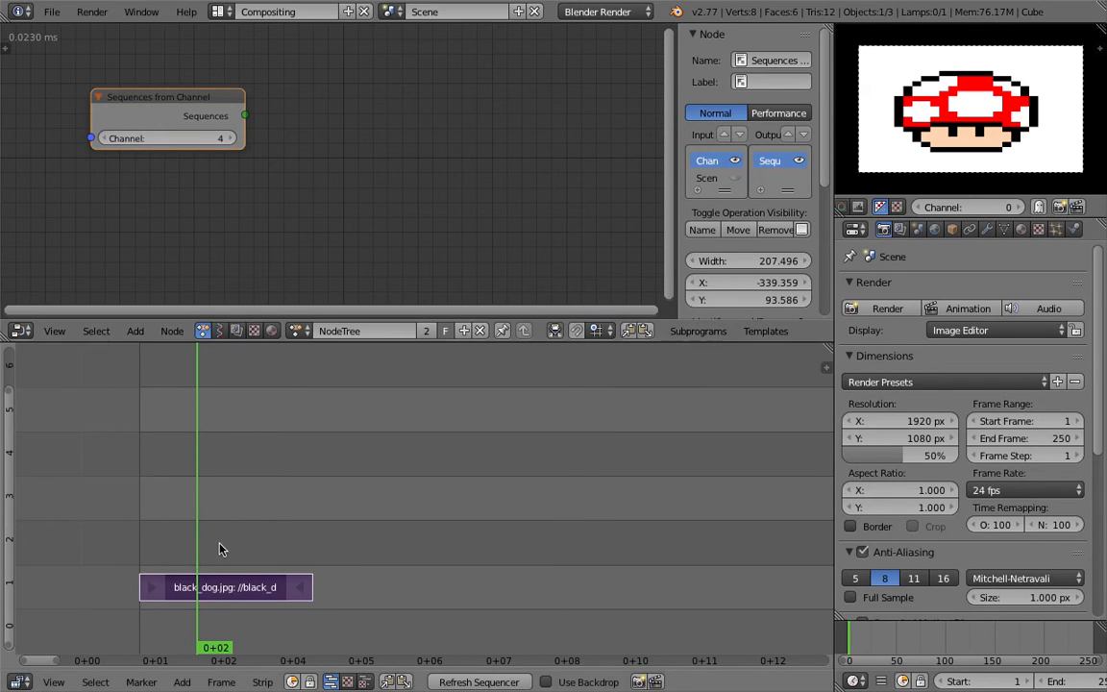
scroll(316, 234, down, 2)
middle_drag(219, 183, 186, 183)
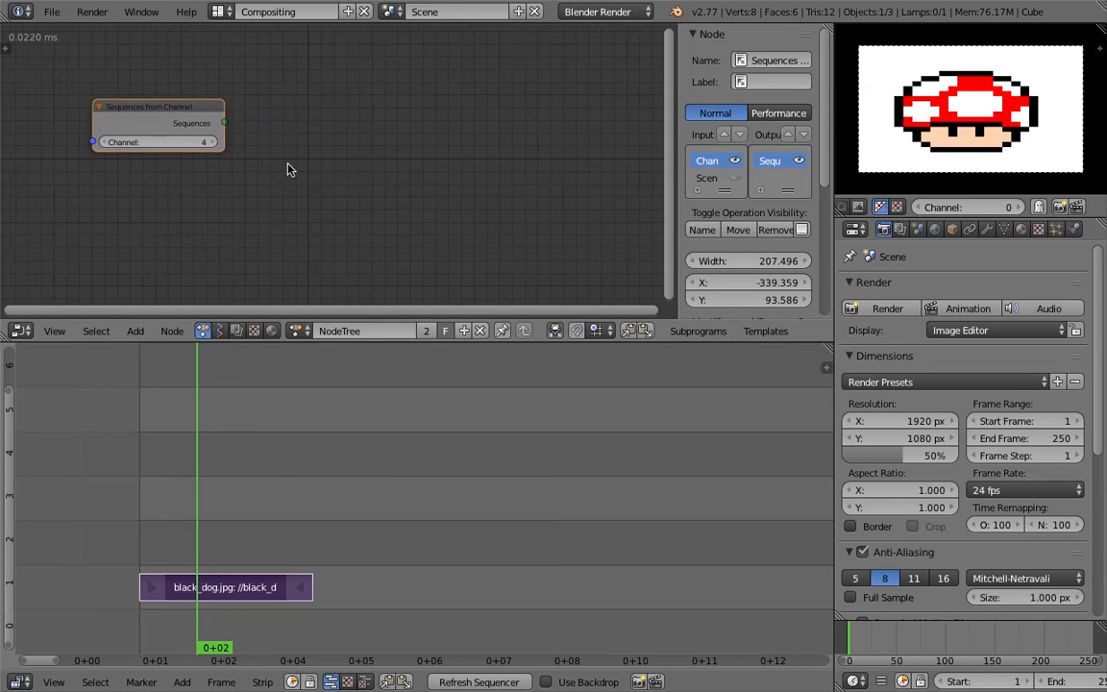
Try a Get All Sequences node below the Sequences from Channel node and delete it
key(shift+a)
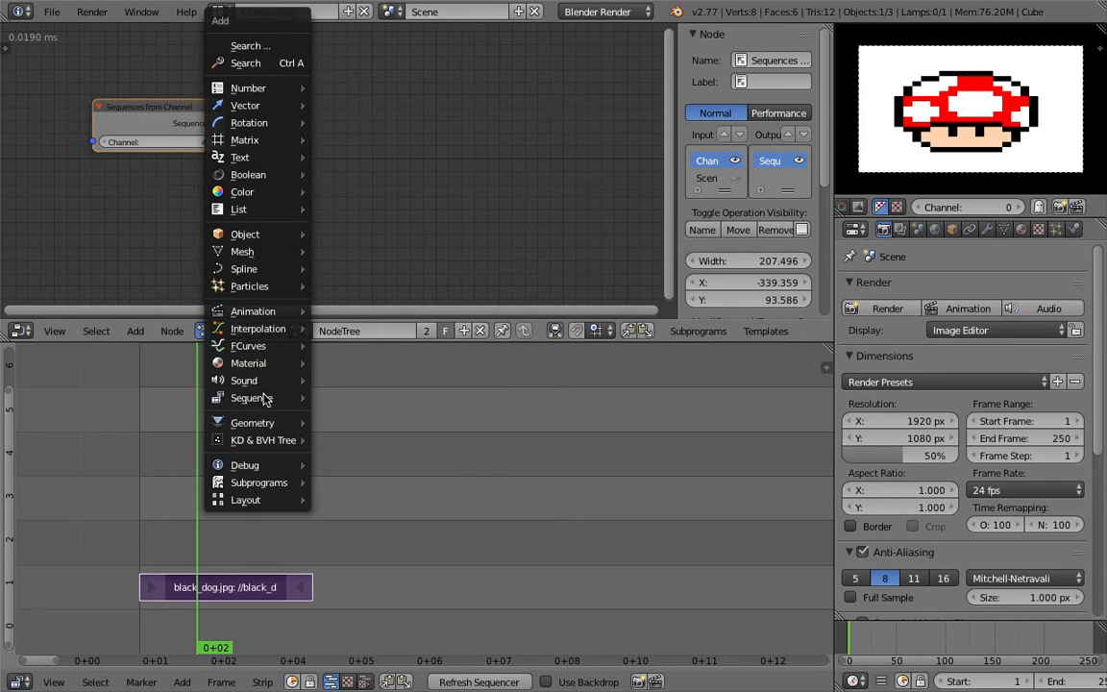
mouse_move(264, 399)
click(380, 415)
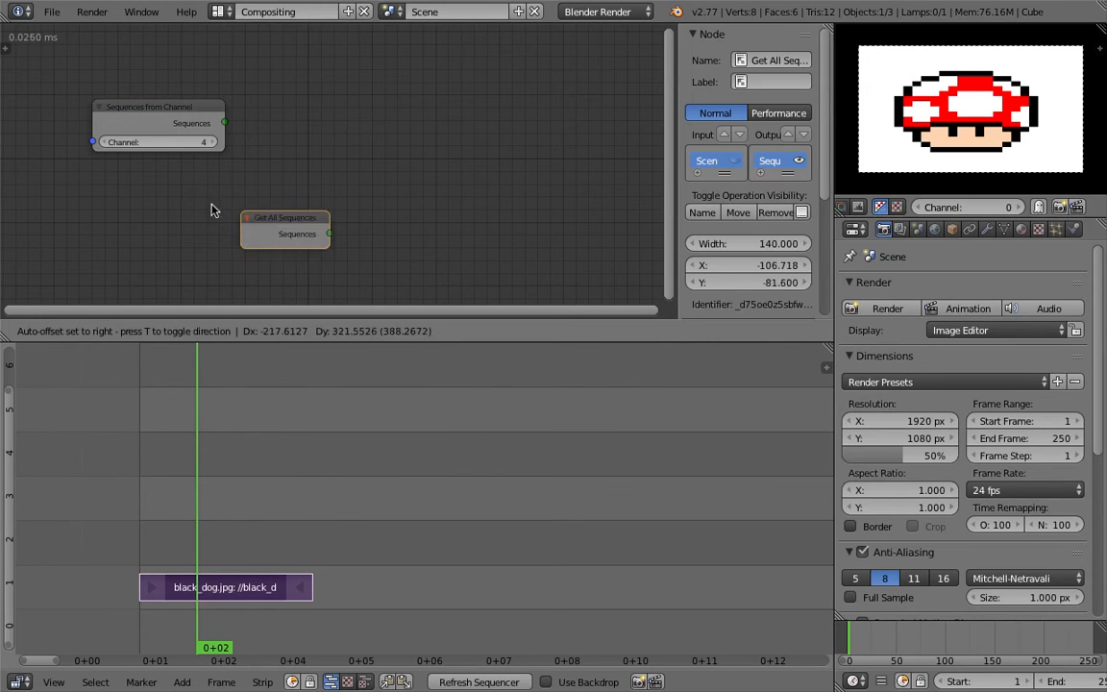
click(161, 203)
click(164, 121)
click(146, 209)
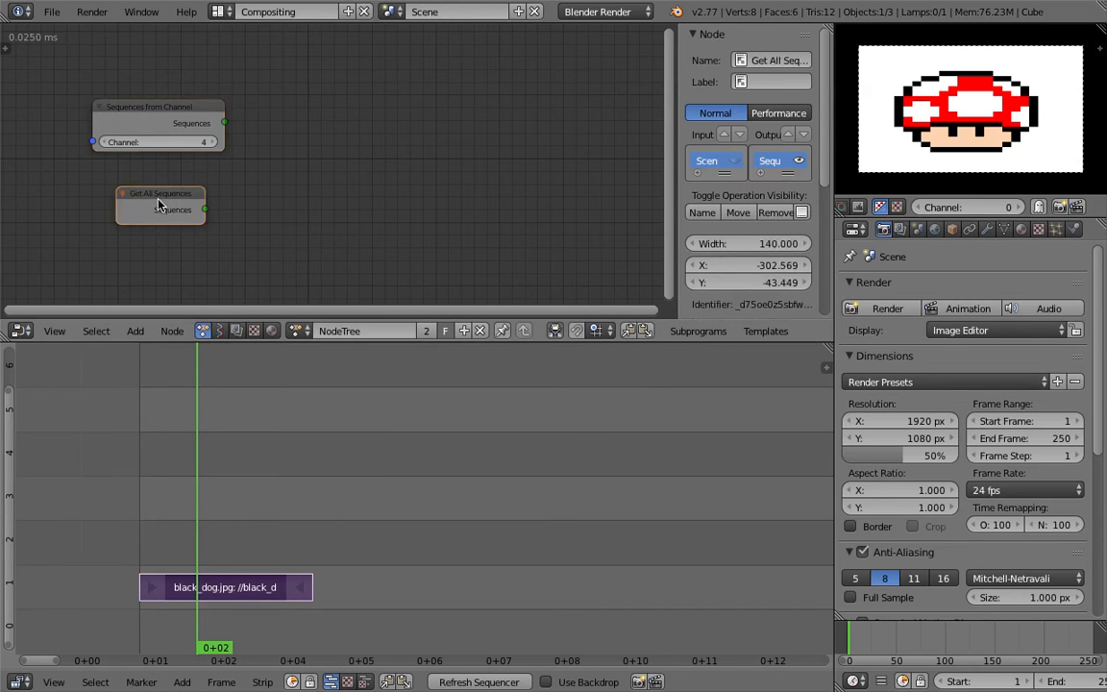
drag(146, 210, 112, 206)
key(x)
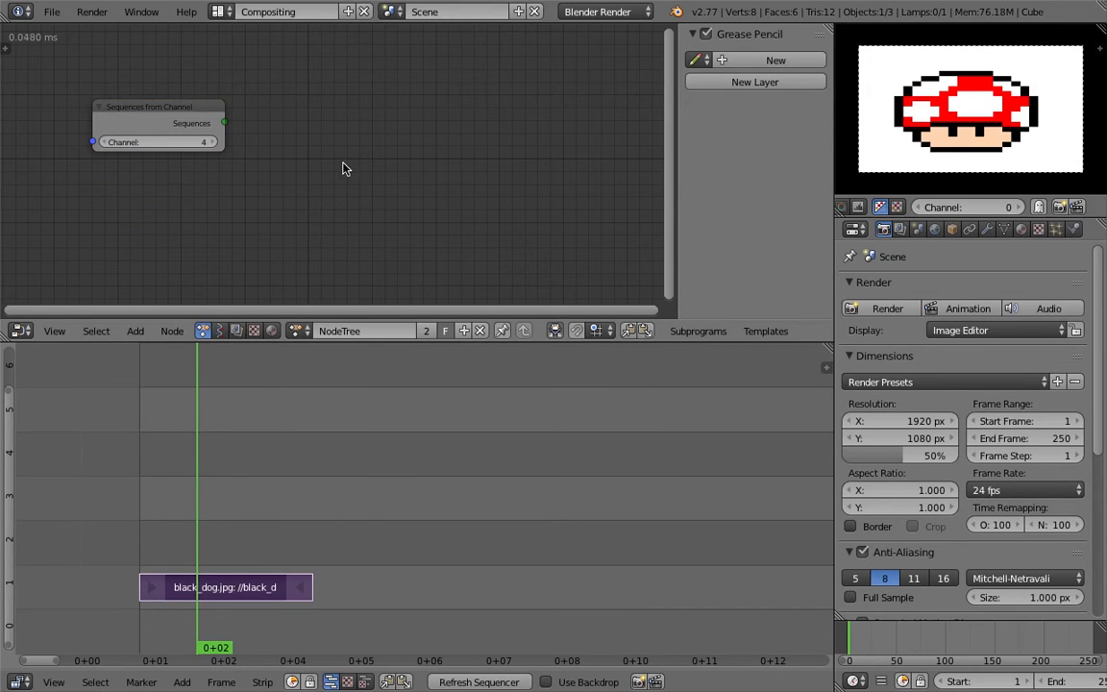
Add a Text Sequence Output node to the right of the Sequences from Channel node
key(shift+a)
mouse_move(340, 404)
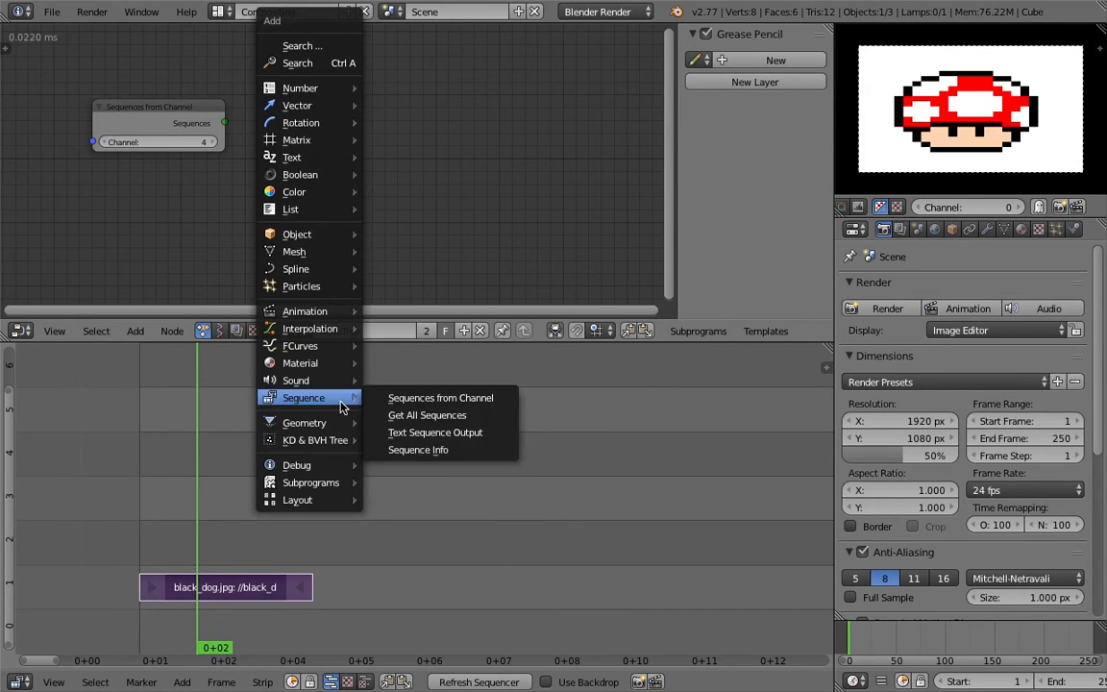
click(434, 432)
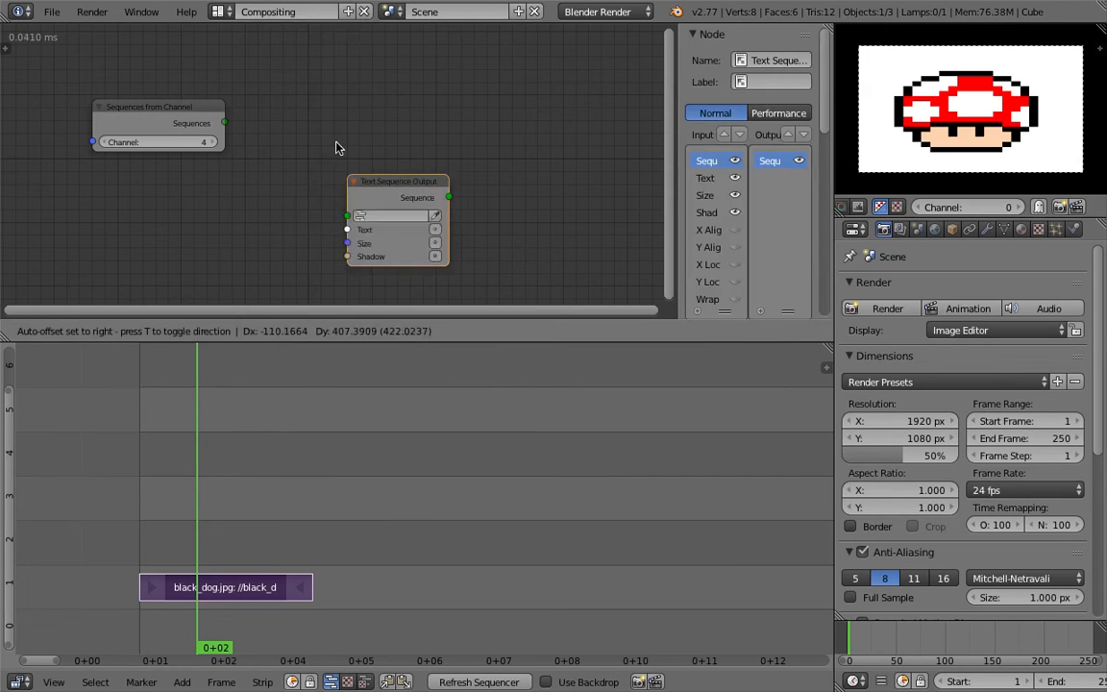
click(309, 99)
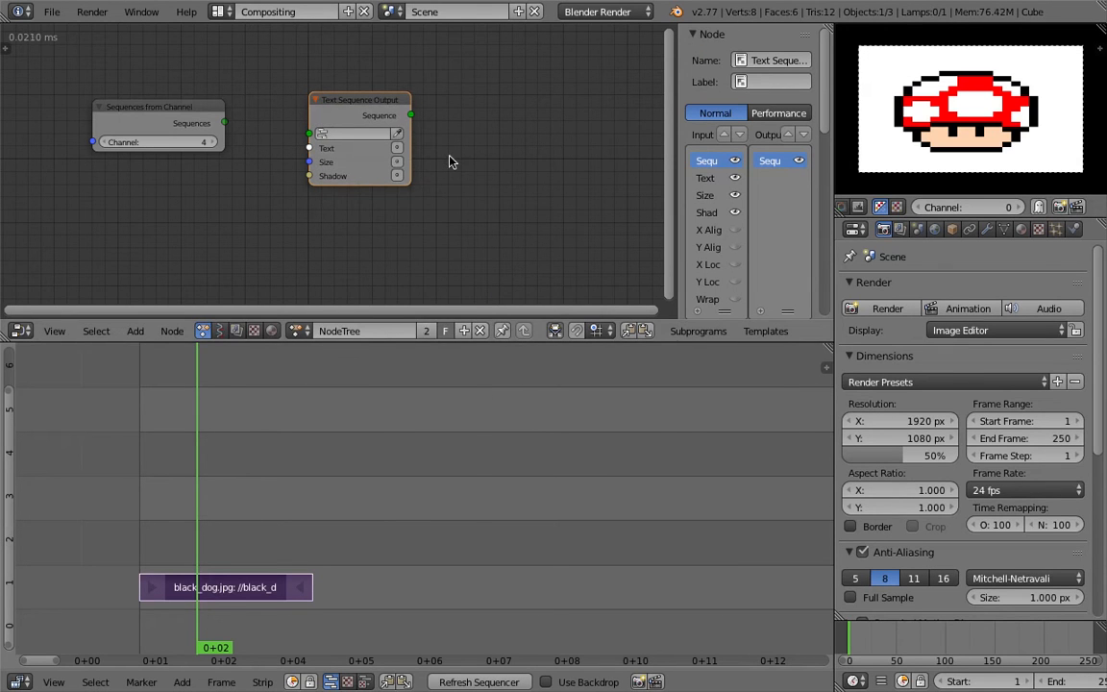
Add a Sequence Info node and arrange it directly below the raised Text Sequence Output node
key(shift+a)
mouse_move(437, 397)
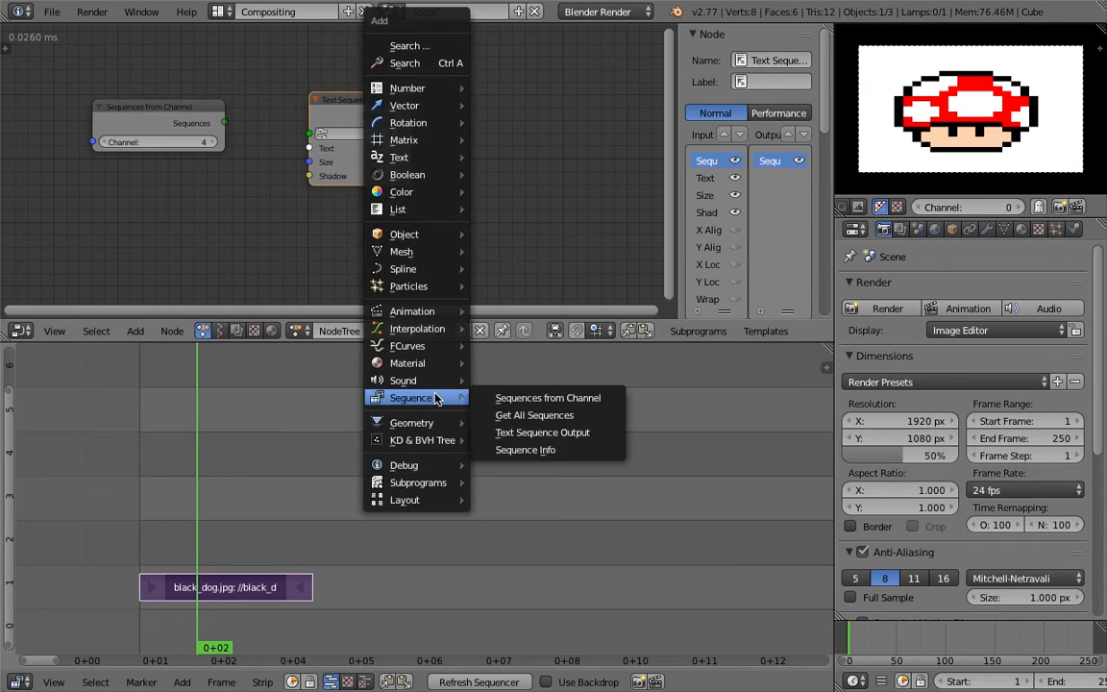
click(526, 449)
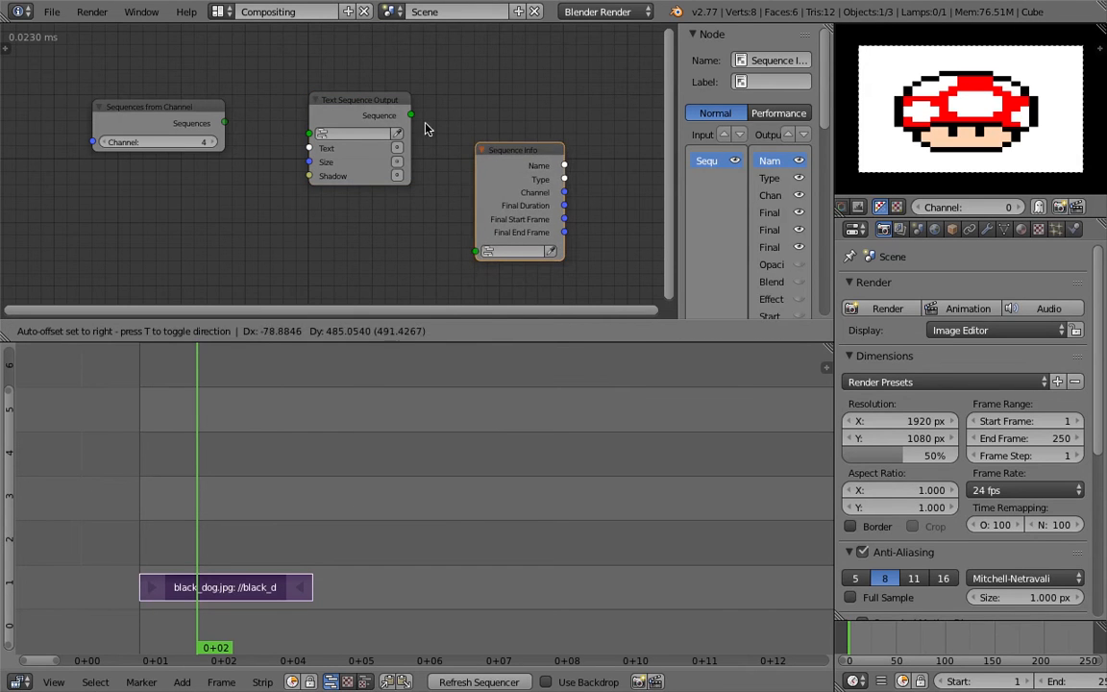
click(425, 124)
drag(380, 99, 394, 59)
drag(483, 155, 393, 167)
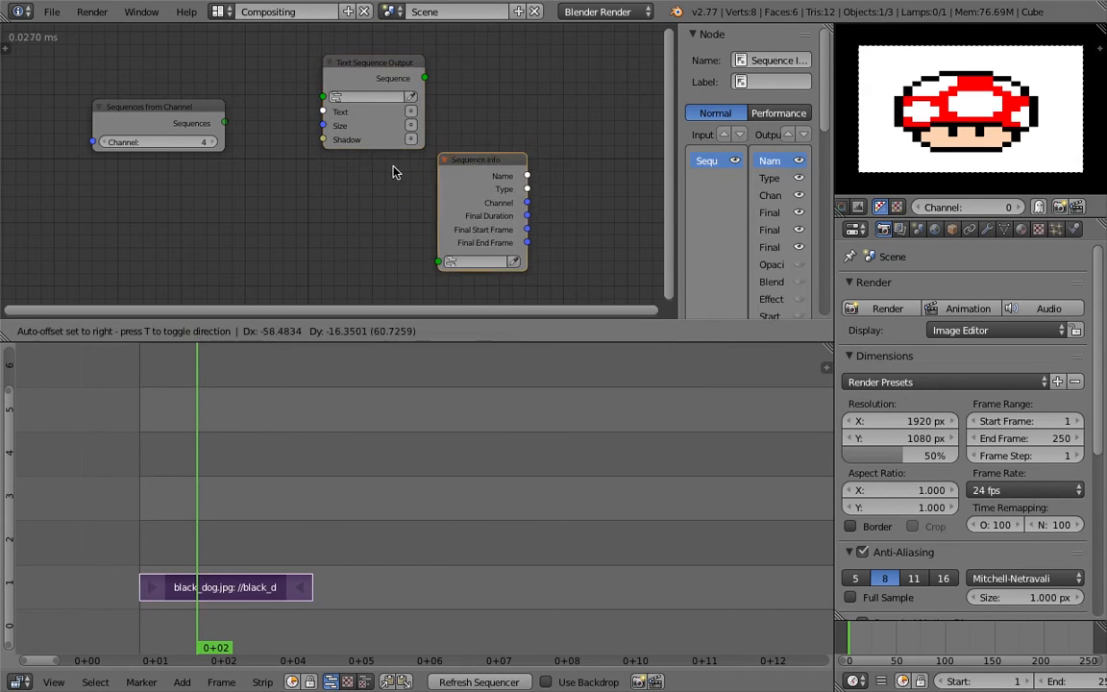
click(282, 187)
middle_drag(355, 91, 356, 103)
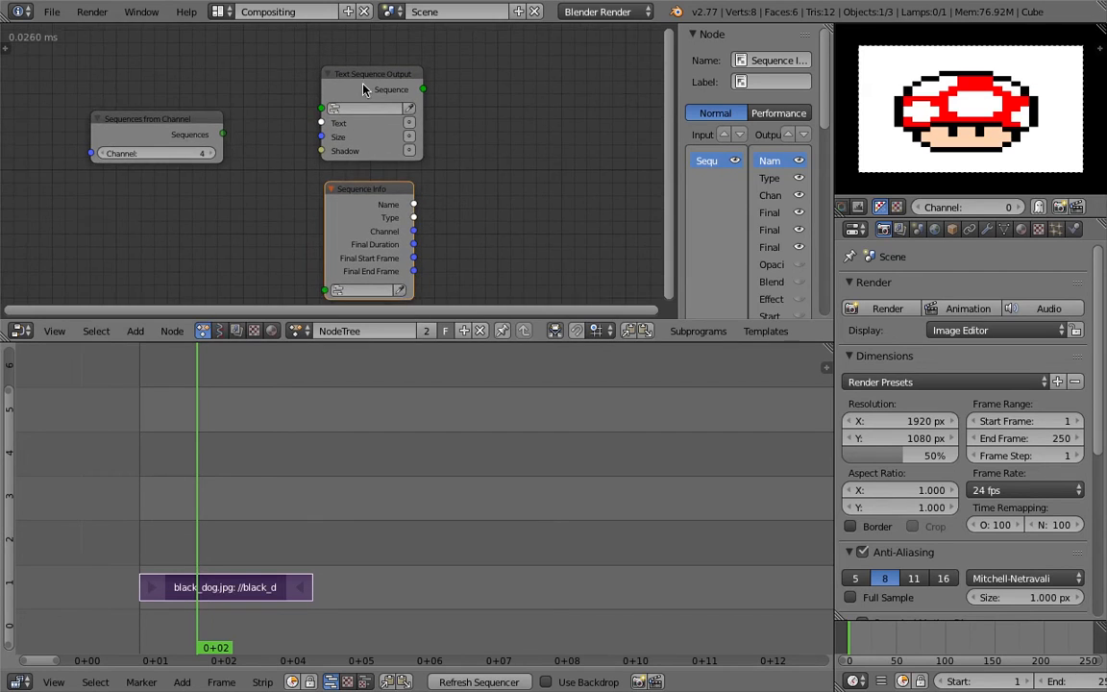
scroll(382, 80, up, 1)
Move the playhead to frame 3, add a Text effect strip and slide it to start at frame 1 in channel 2
drag(300, 436, 227, 444)
key(shift+a)
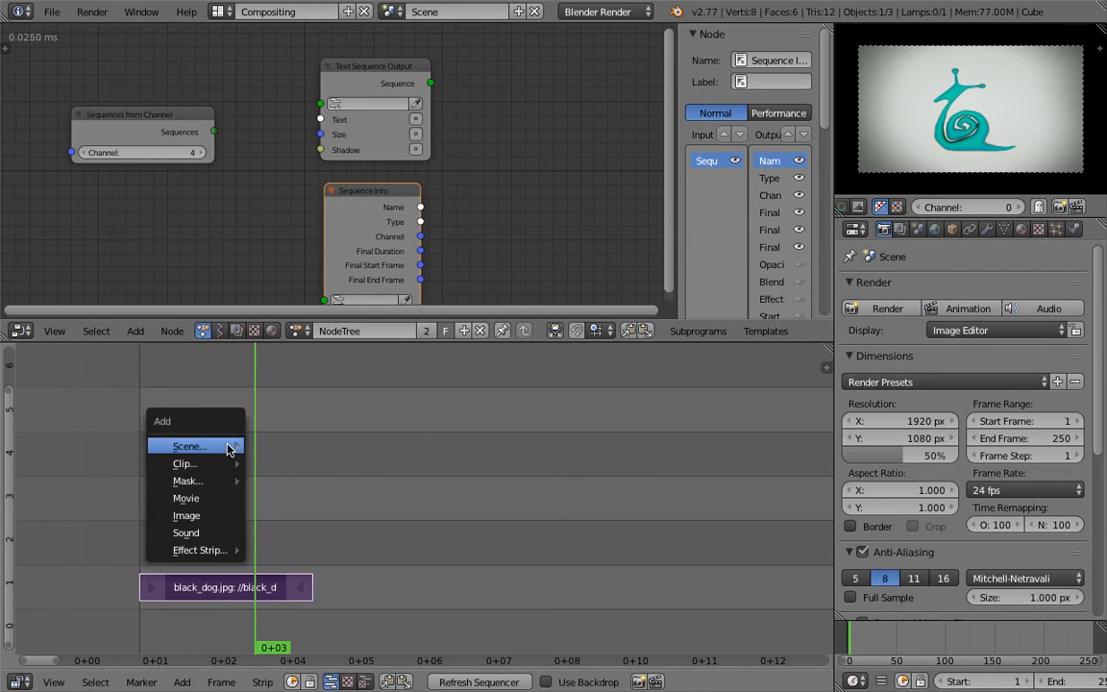
mouse_move(229, 447)
mouse_move(219, 551)
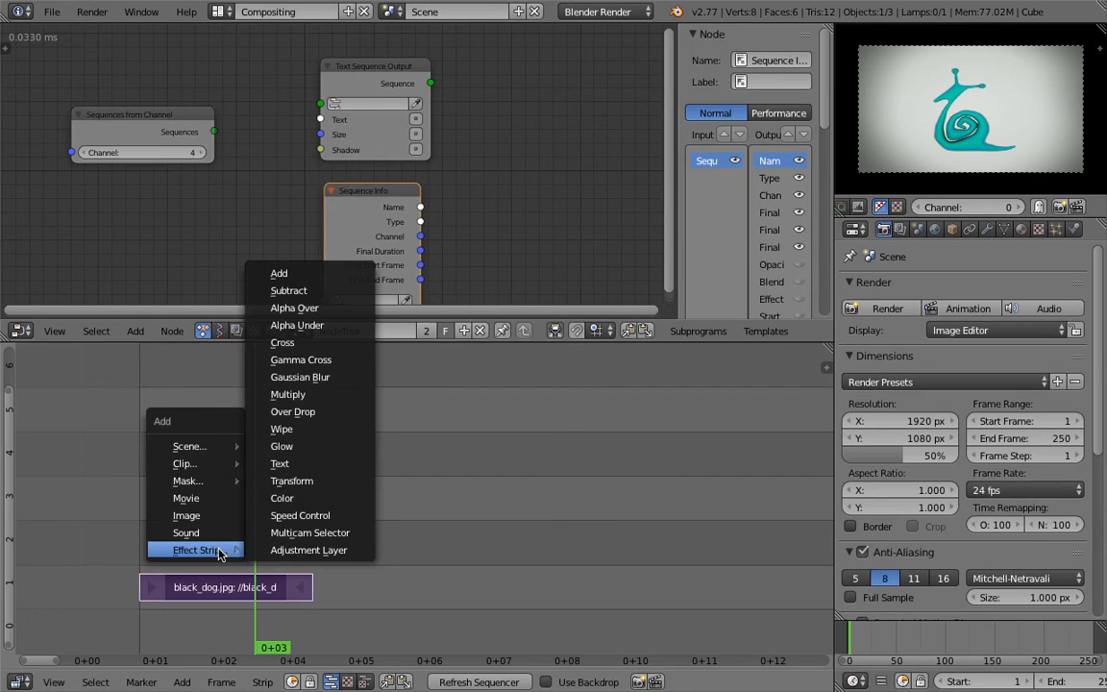
click(317, 465)
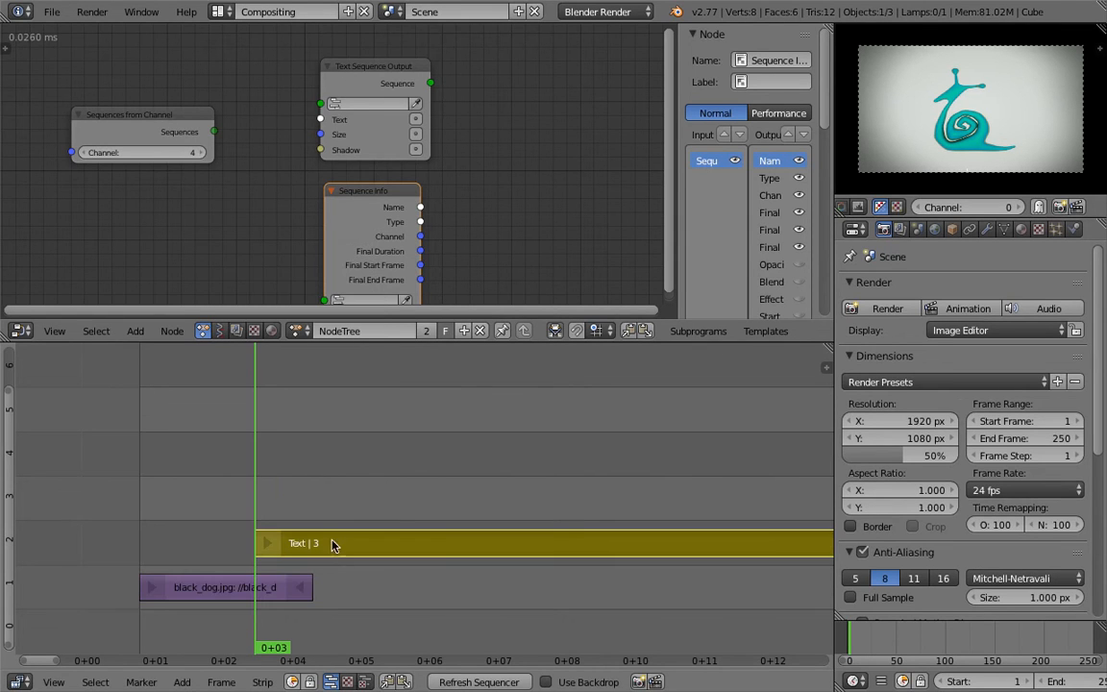
click(204, 533)
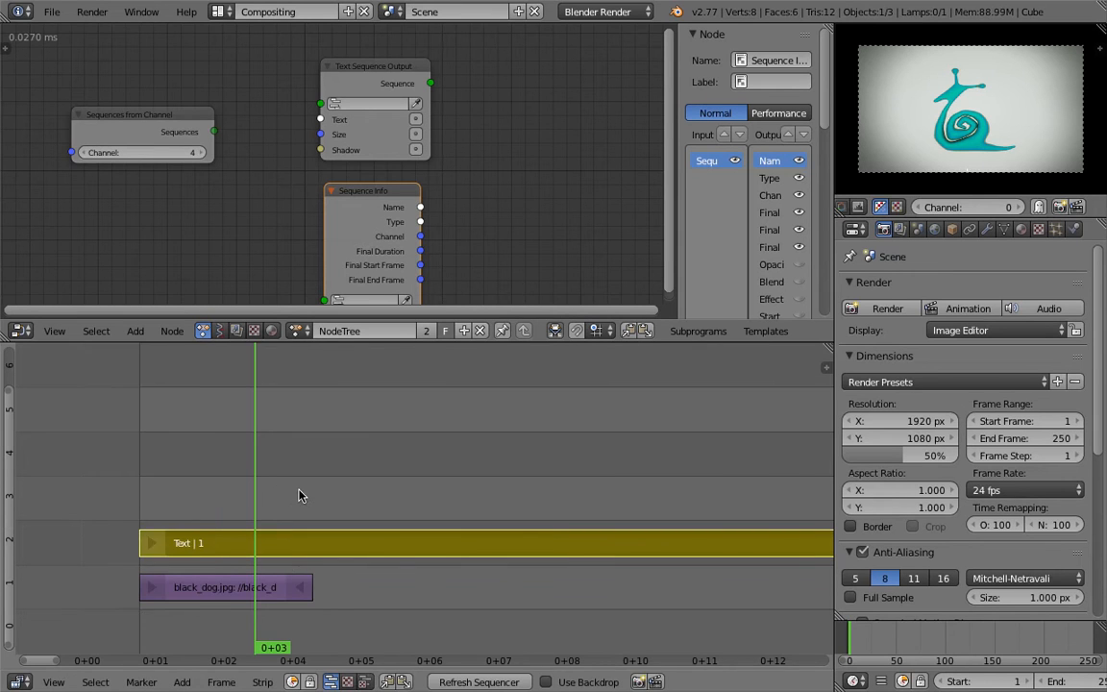
Assign the Text strip to the Text Sequence Output node, activate its Text input and set the text to Hello
scroll(279, 490, down, 2)
drag(227, 462, 288, 552)
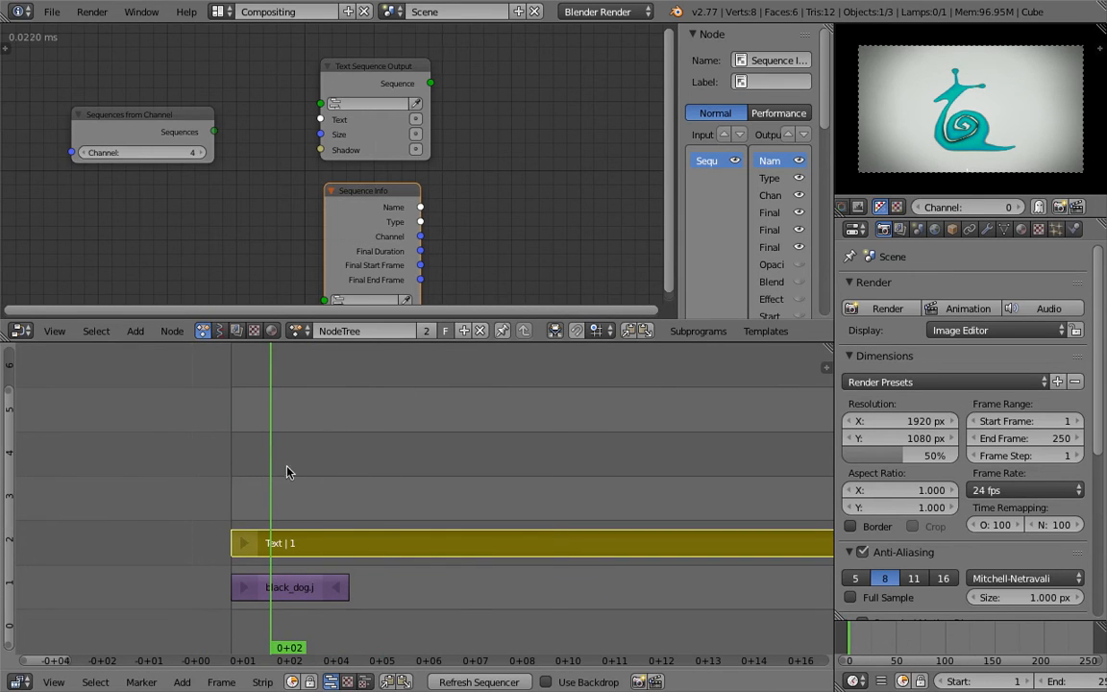
drag(286, 471, 316, 459)
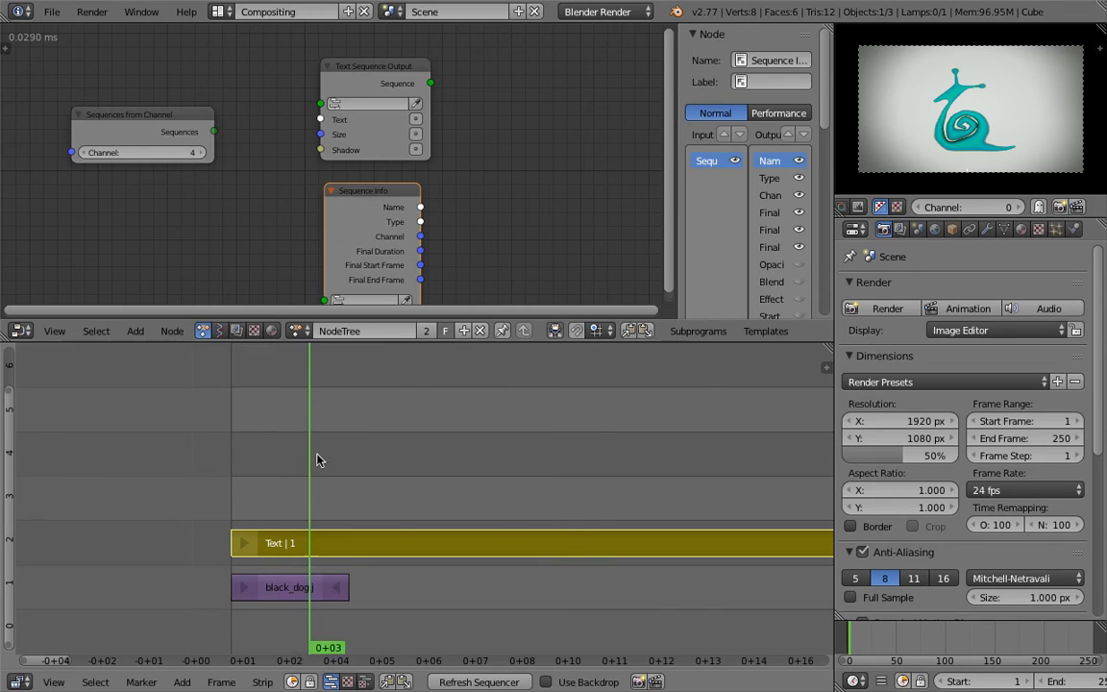
click(352, 103)
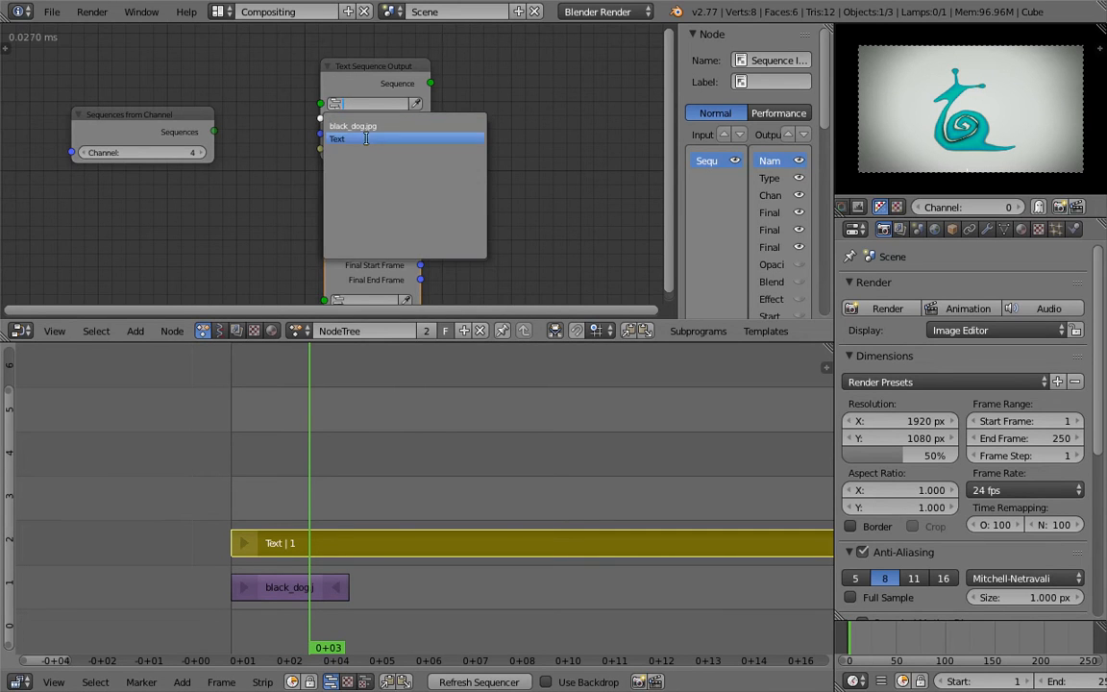
click(366, 138)
click(416, 120)
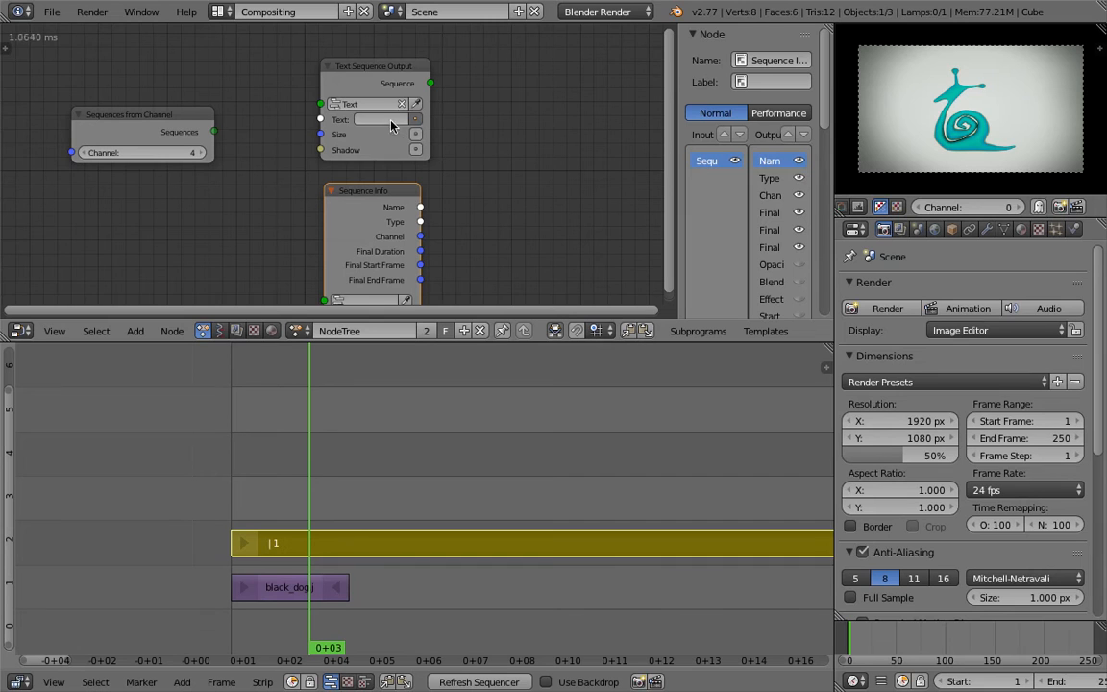
text(Hel)
key(Return)
Widen the Text Sequence Output node and scrub the playhead across the first frames, ending at frame 2
click(243, 435)
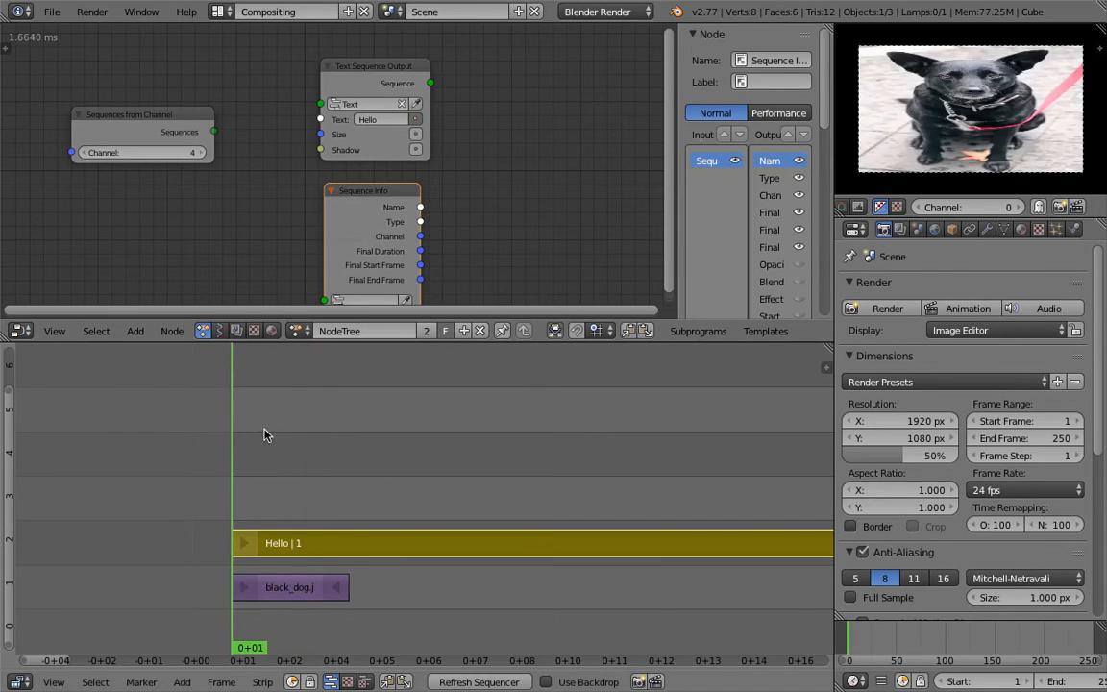
click(309, 413)
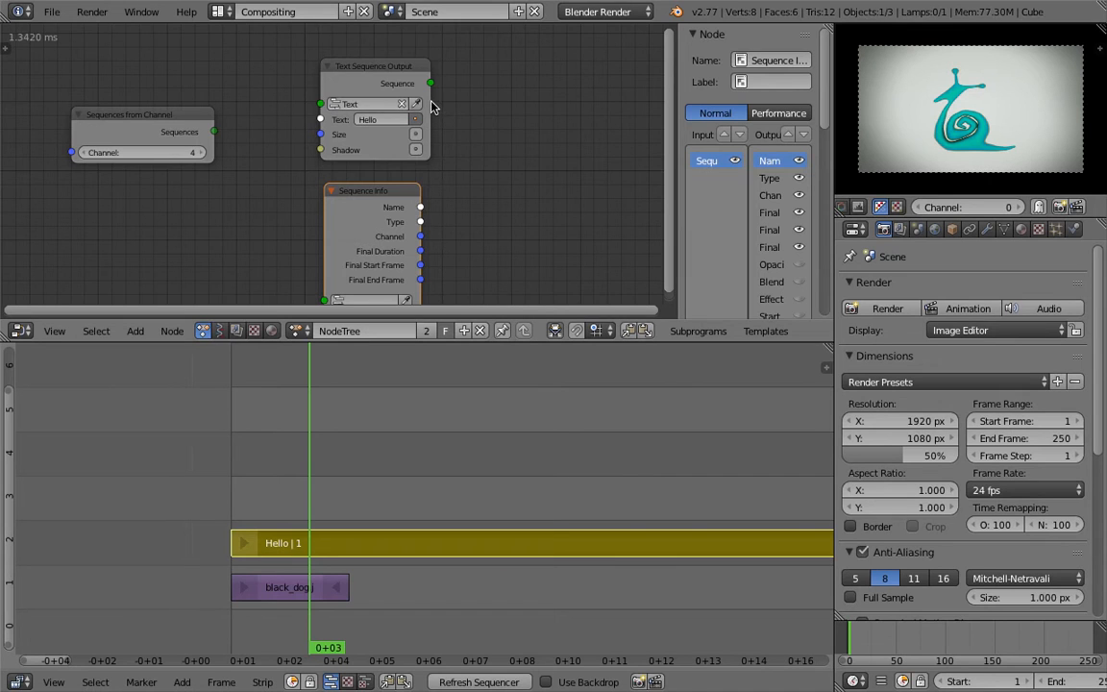
drag(430, 101, 476, 102)
click(387, 458)
drag(372, 457, 271, 461)
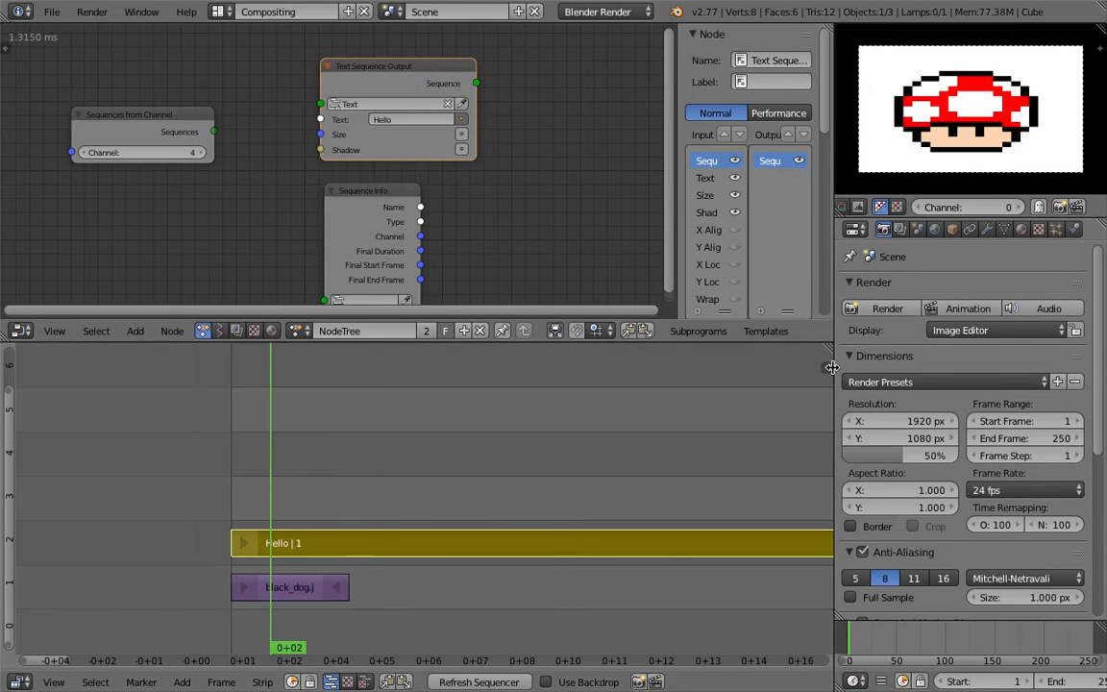
Reveal the text strip's effect properties, move the playhead to frame 3 and enable Shadow on the Text Sequence Output node
key(n)
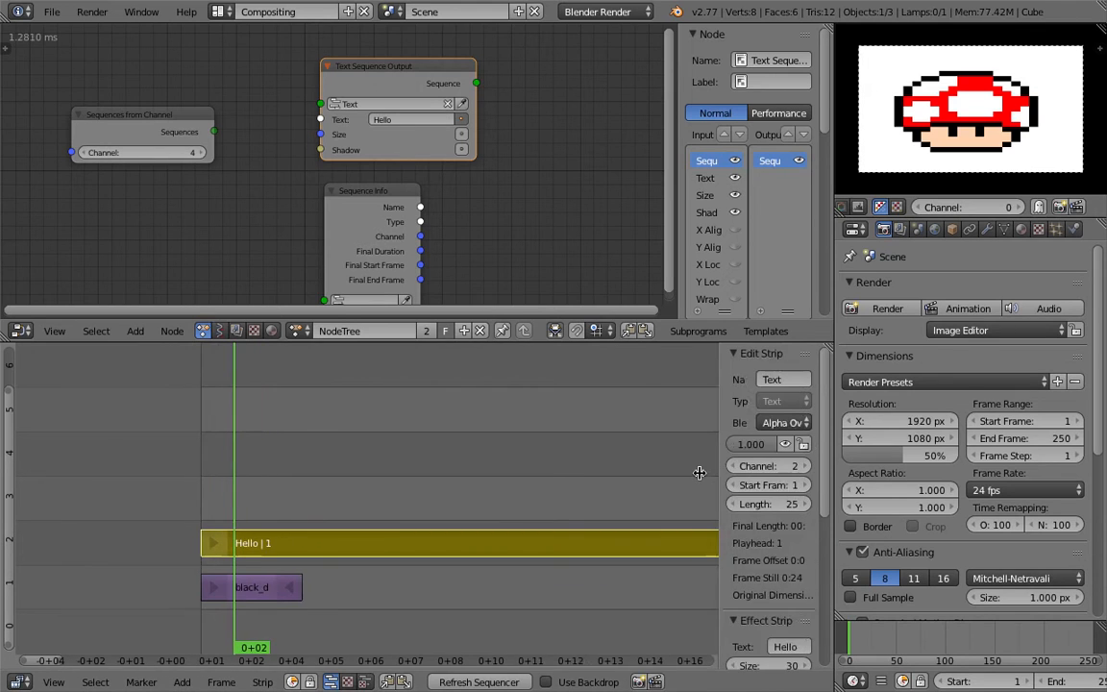
scroll(749, 452, down, 5)
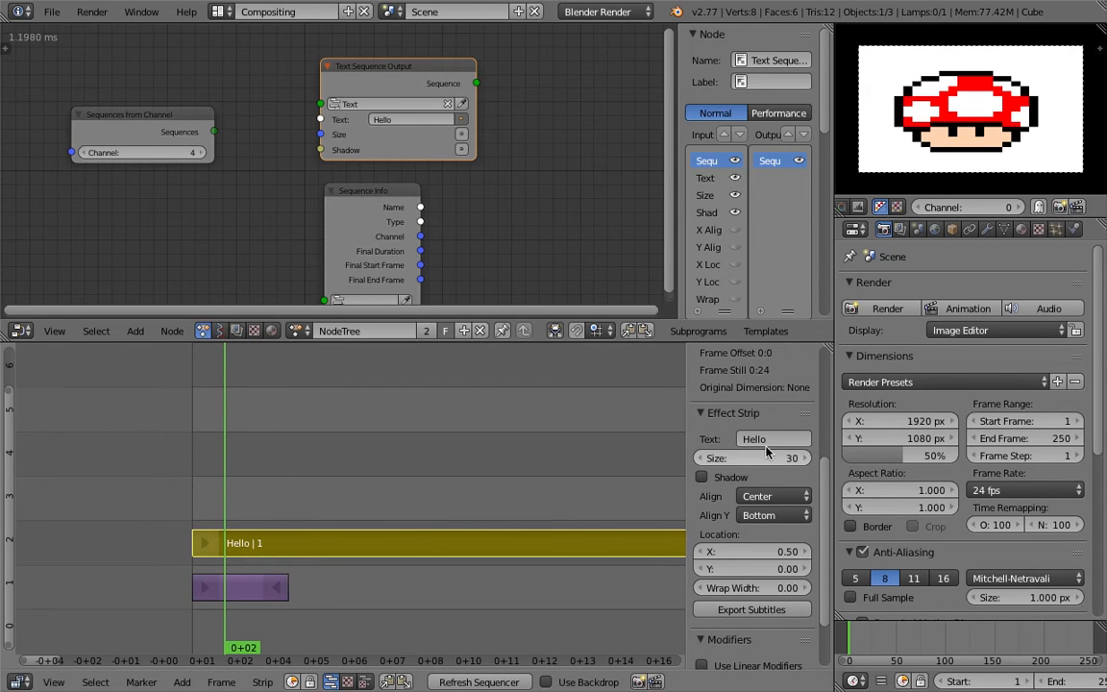
click(439, 454)
click(224, 453)
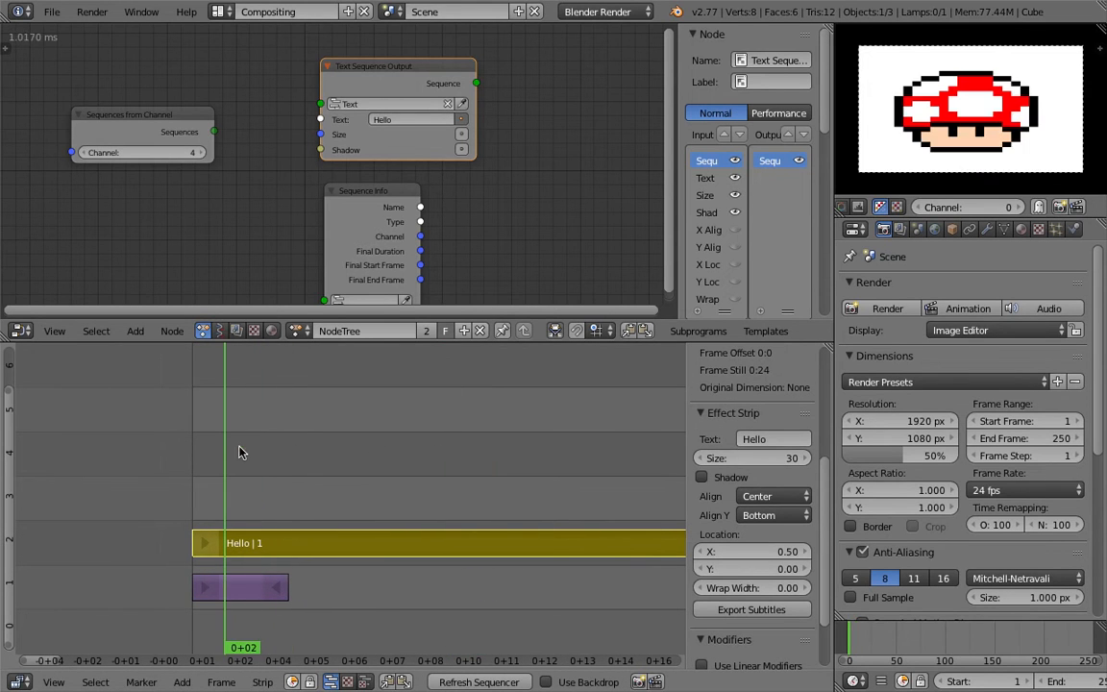
mouse_move(228, 449)
mouse_down()
mouse_move(272, 447)
mouse_move(241, 446)
mouse_up()
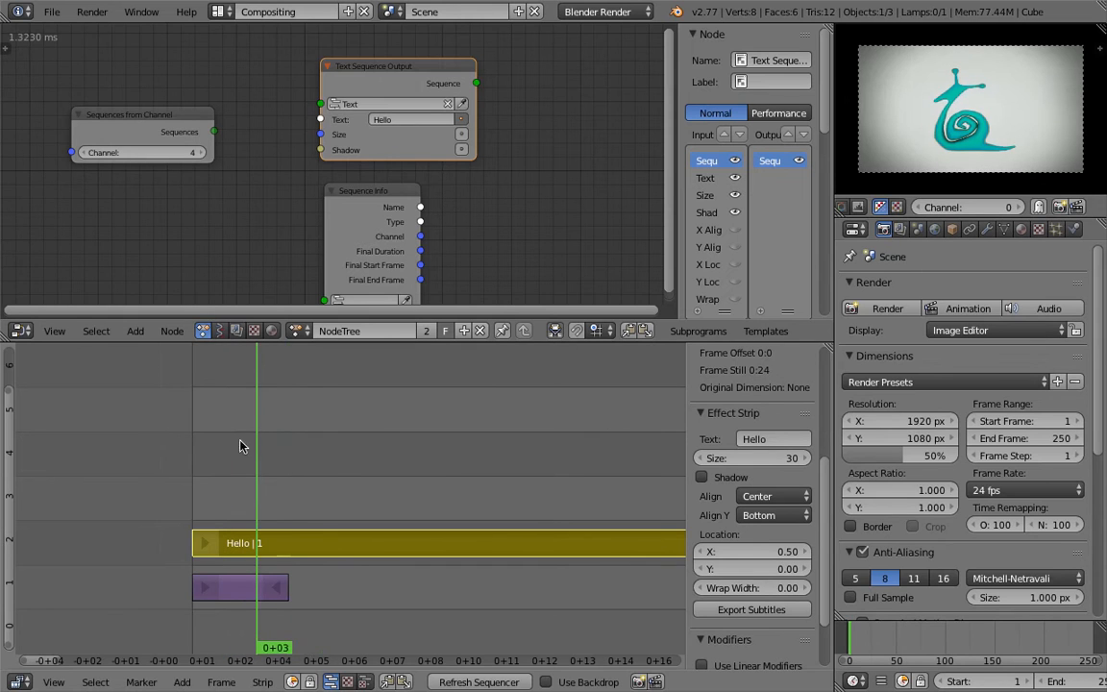
middle_drag(267, 219, 265, 198)
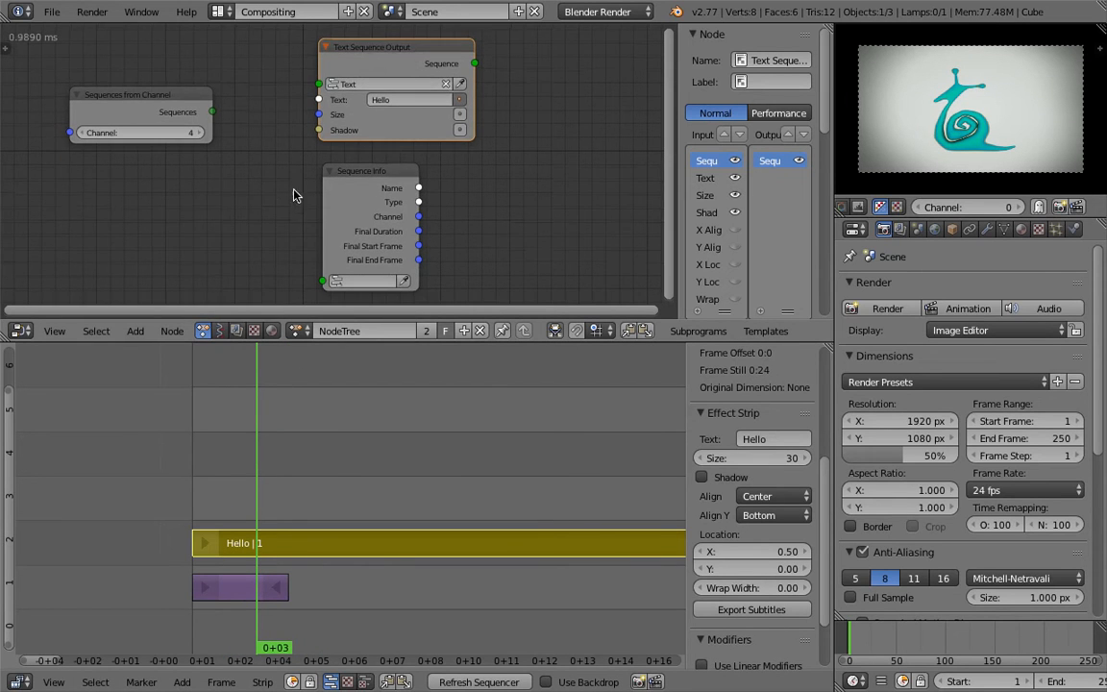
click(332, 130)
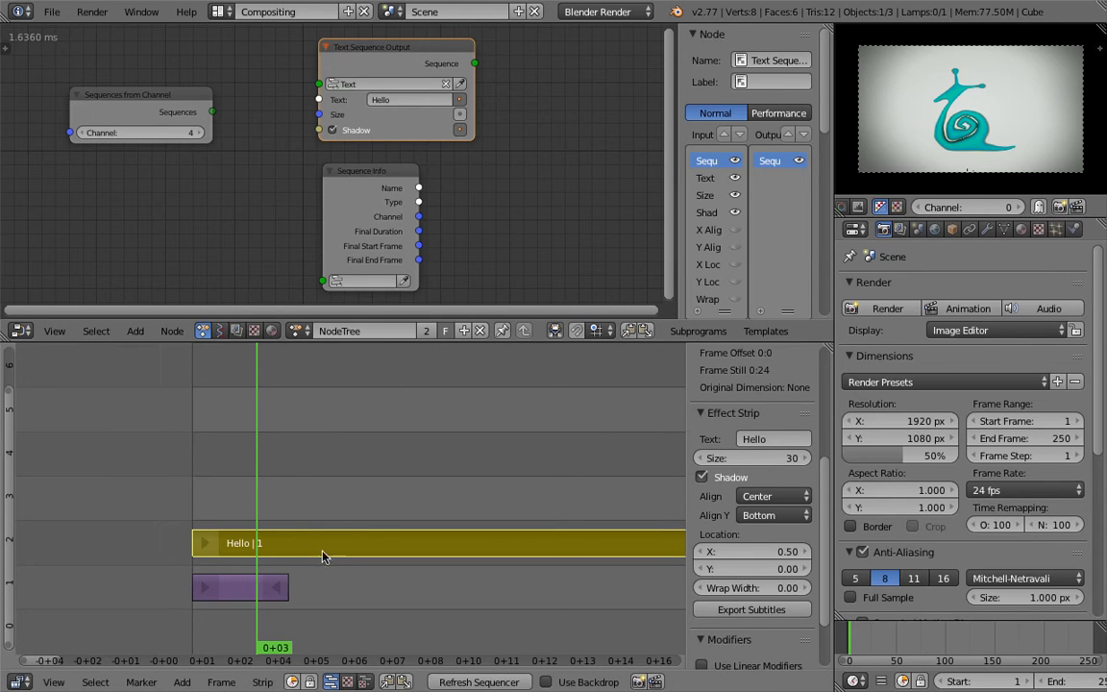
right_click(237, 592)
key(g)
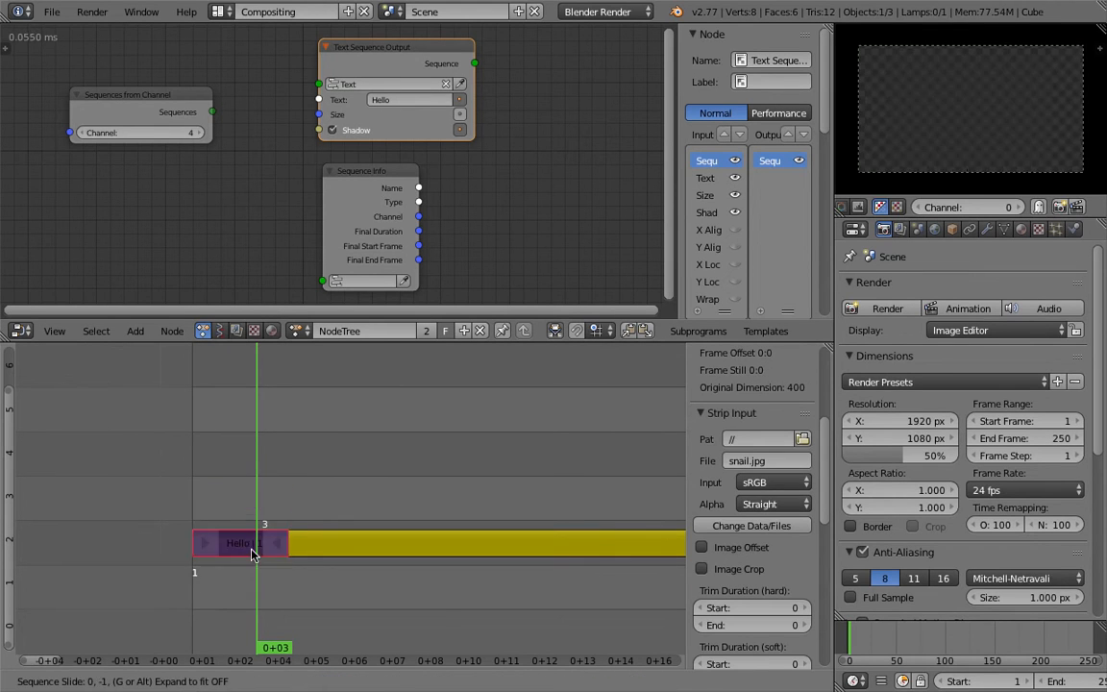
click(255, 587)
Move the playhead to frame 2 and extend the end of the image strip in channel 1 to frame 4
scroll(388, 553, down, 4)
ctrl+scroll(355, 490, down, 3)
drag(360, 458, 189, 454)
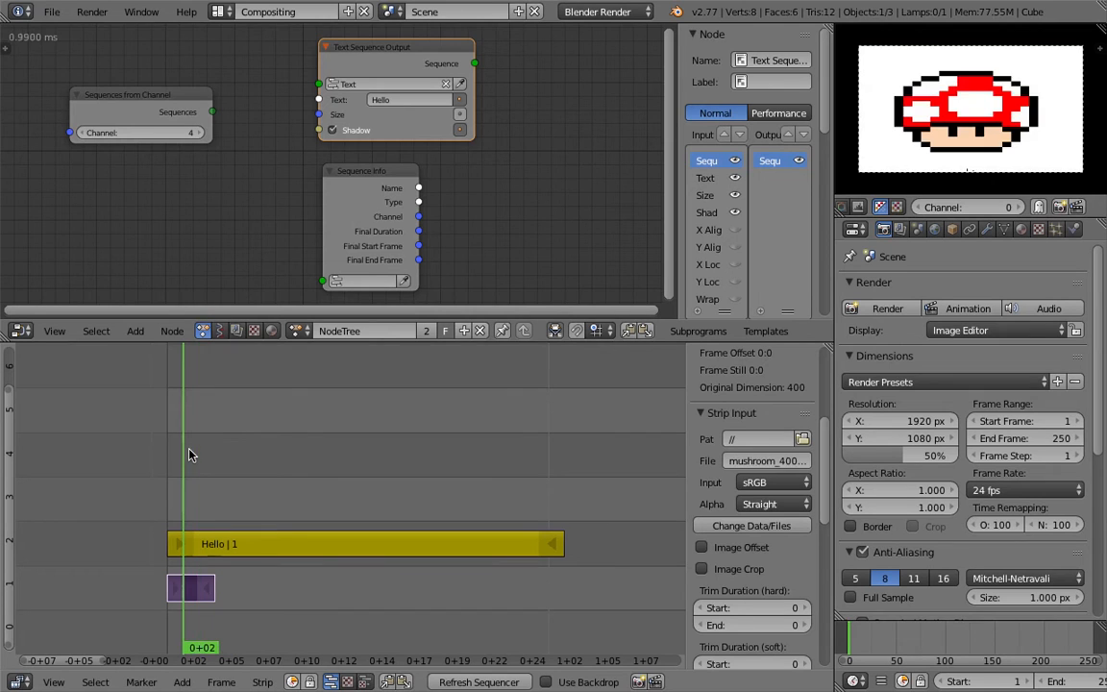
key(g)
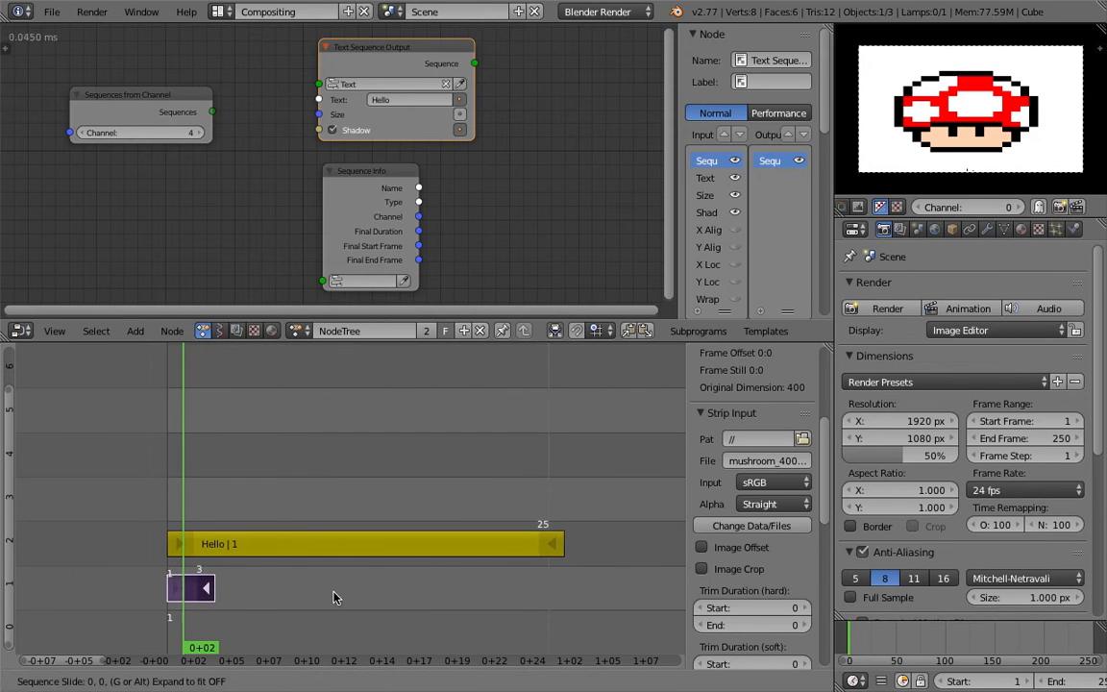
drag(460, 599, 274, 591)
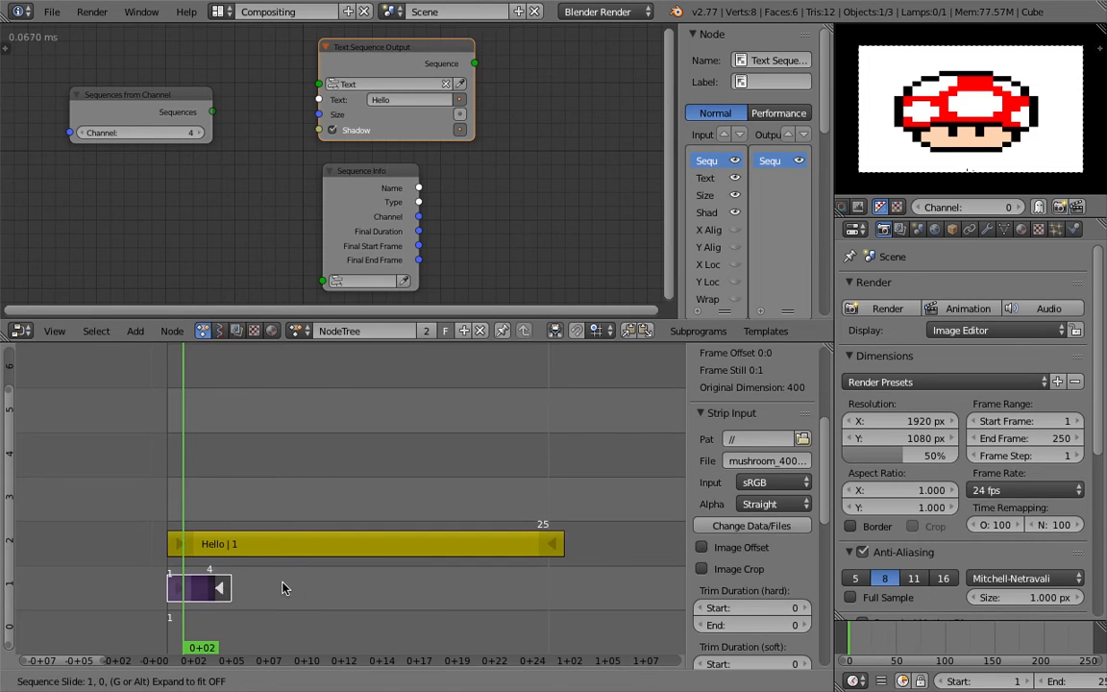
click(284, 588)
Select the text strip and examine the size of its text in the preview
right_click(307, 544)
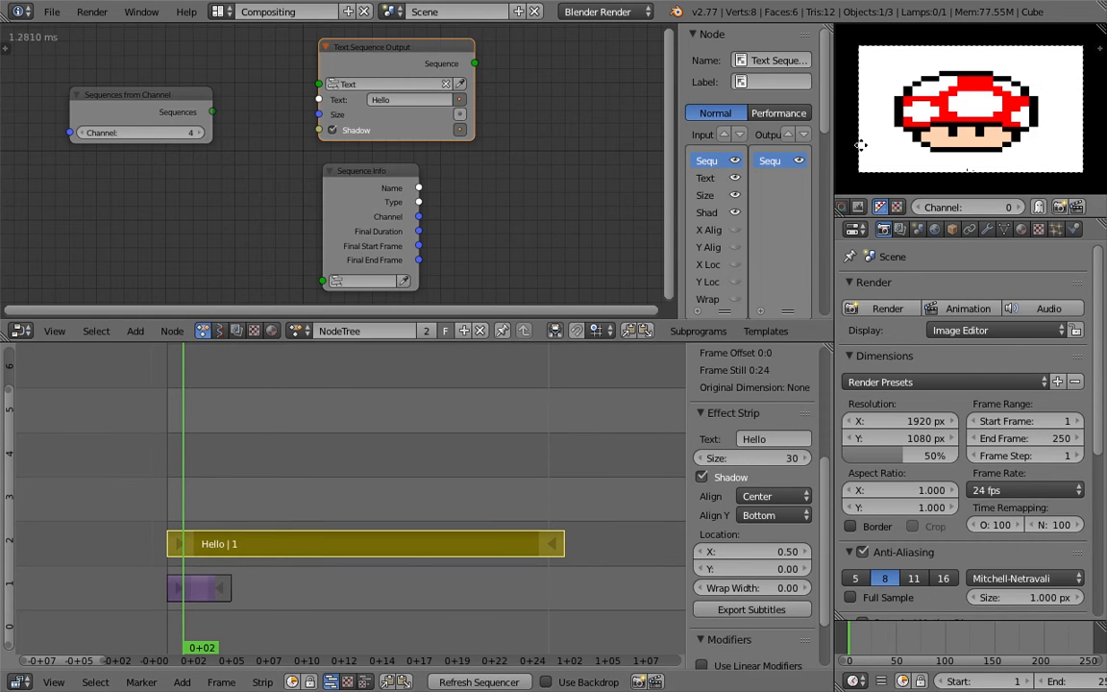
scroll(951, 154, up, 4)
scroll(951, 154, down, 3)
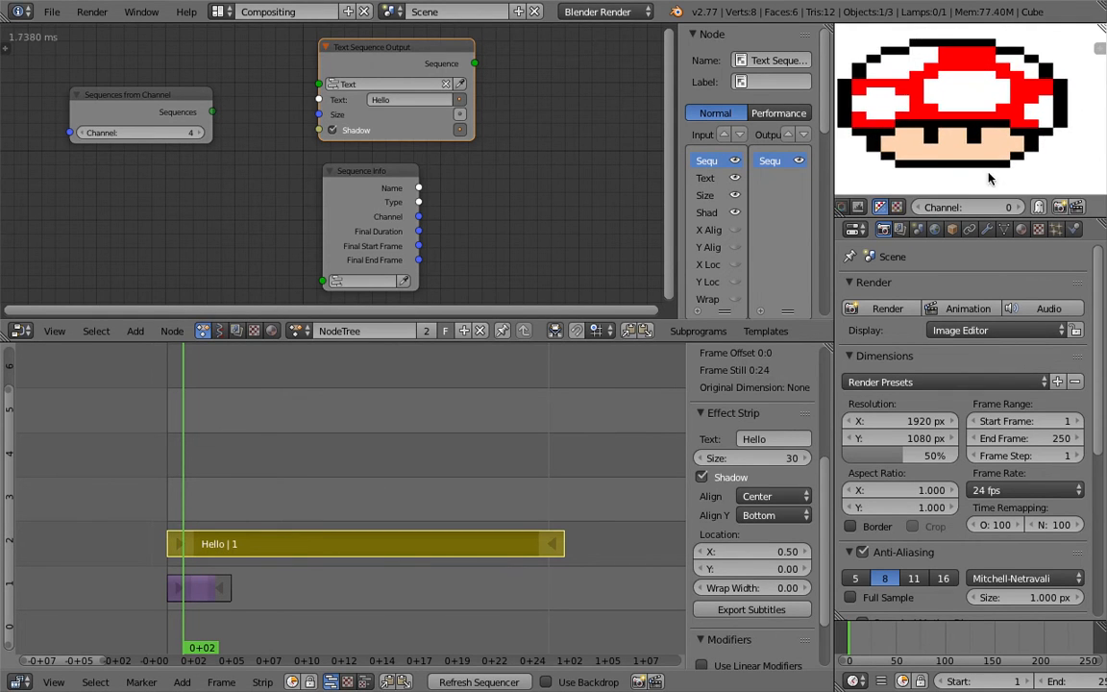
scroll(976, 159, down, 1)
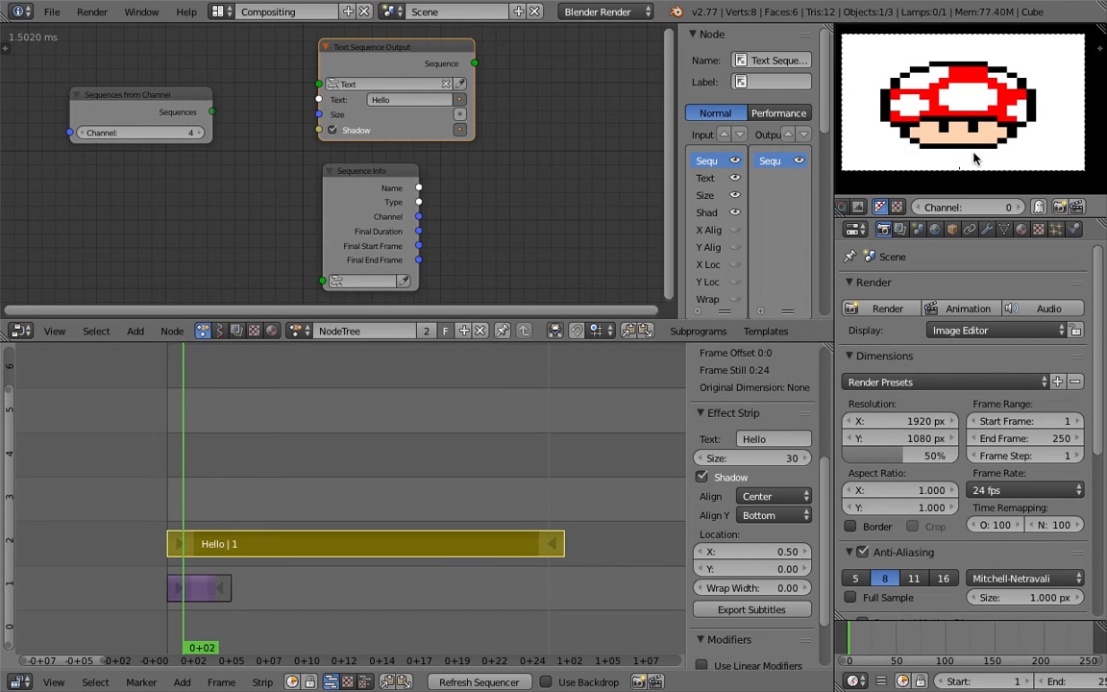
scroll(954, 141, down, 1)
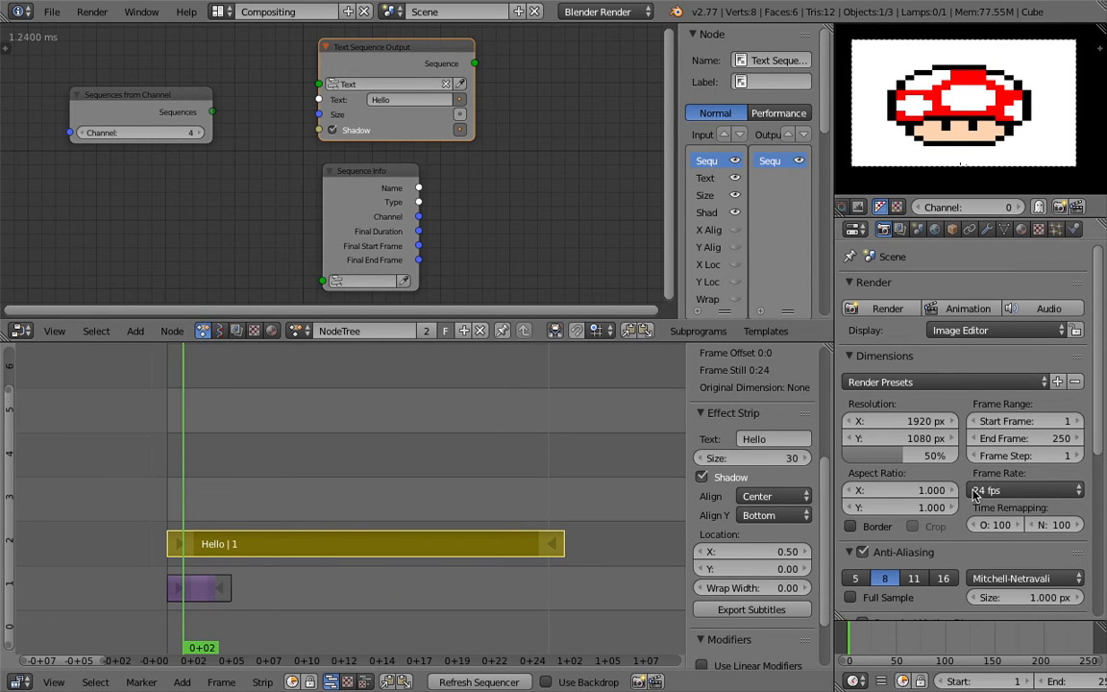
Try a render resolution scale of 100% and restore it to 50%
drag(933, 461, 992, 461)
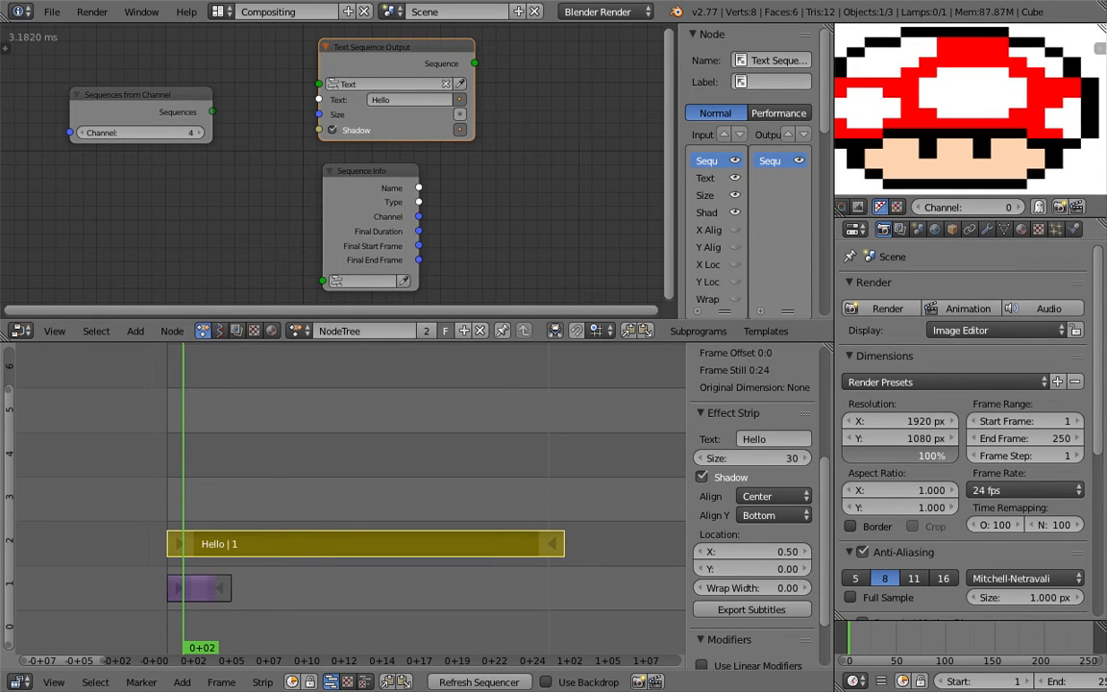
click(922, 455)
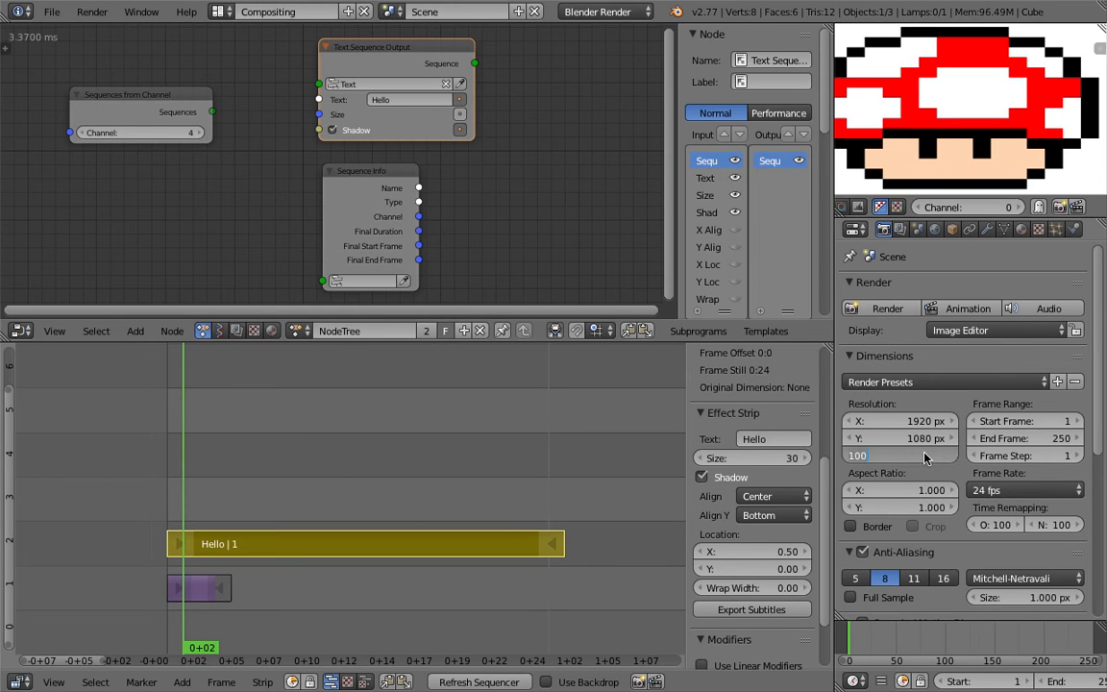
text(50)
key(Return)
Review the text strip's properties and move the playhead to frame 3
scroll(262, 439, down, 2)
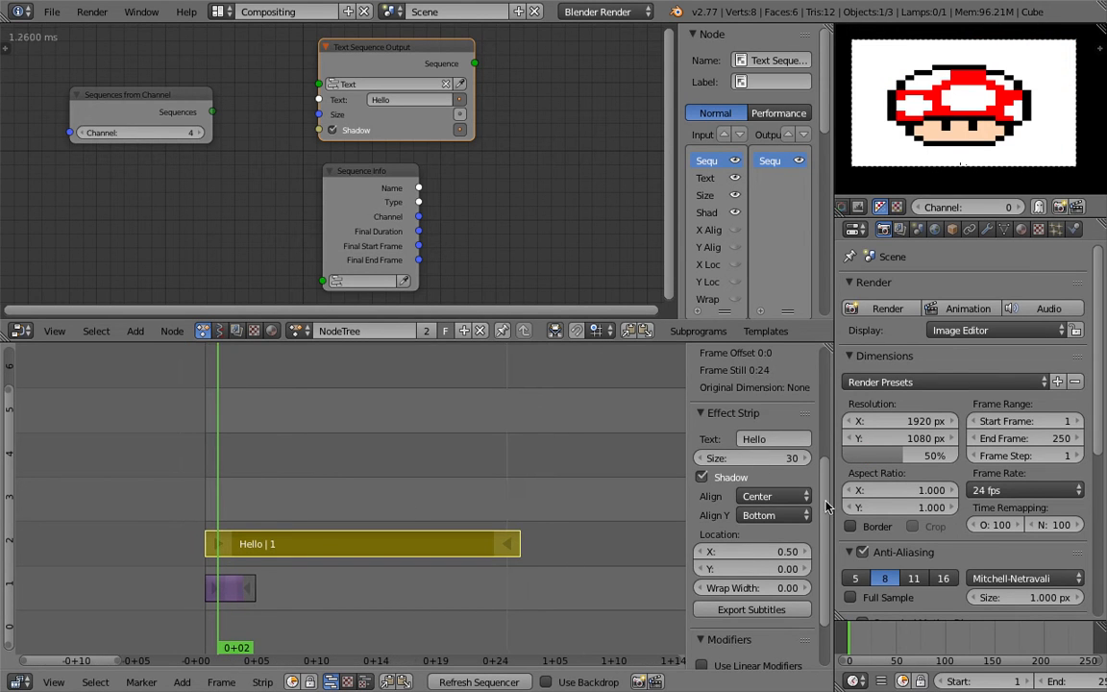
scroll(746, 504, down, 2)
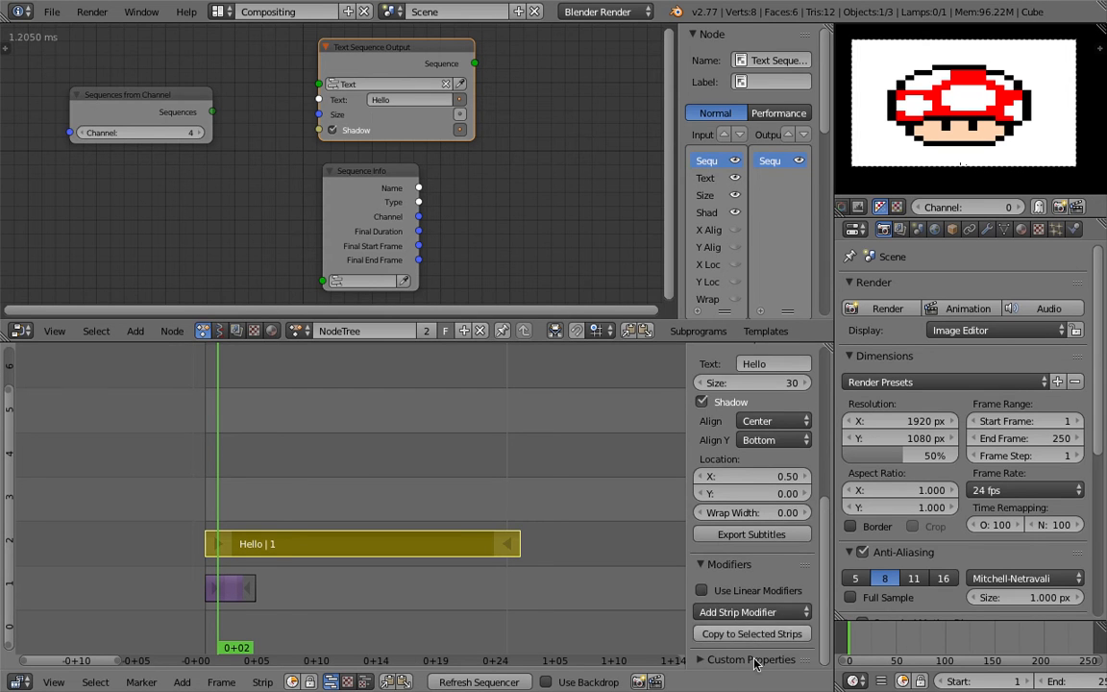
scroll(783, 624, up, 5)
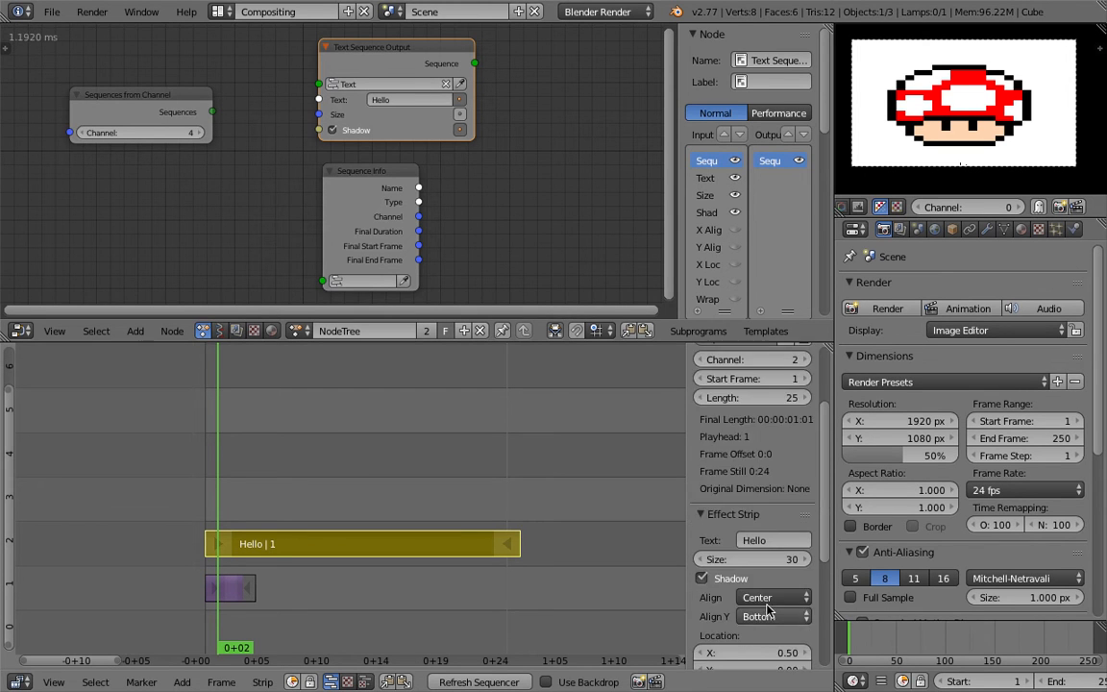
scroll(769, 608, up, 3)
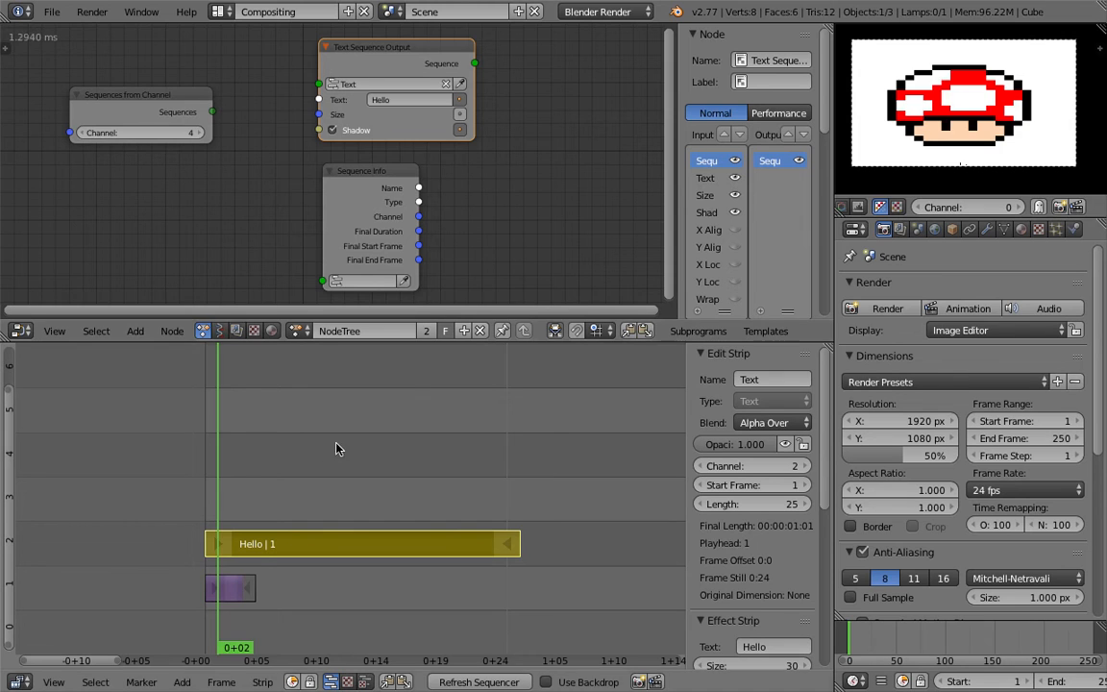
click(231, 469)
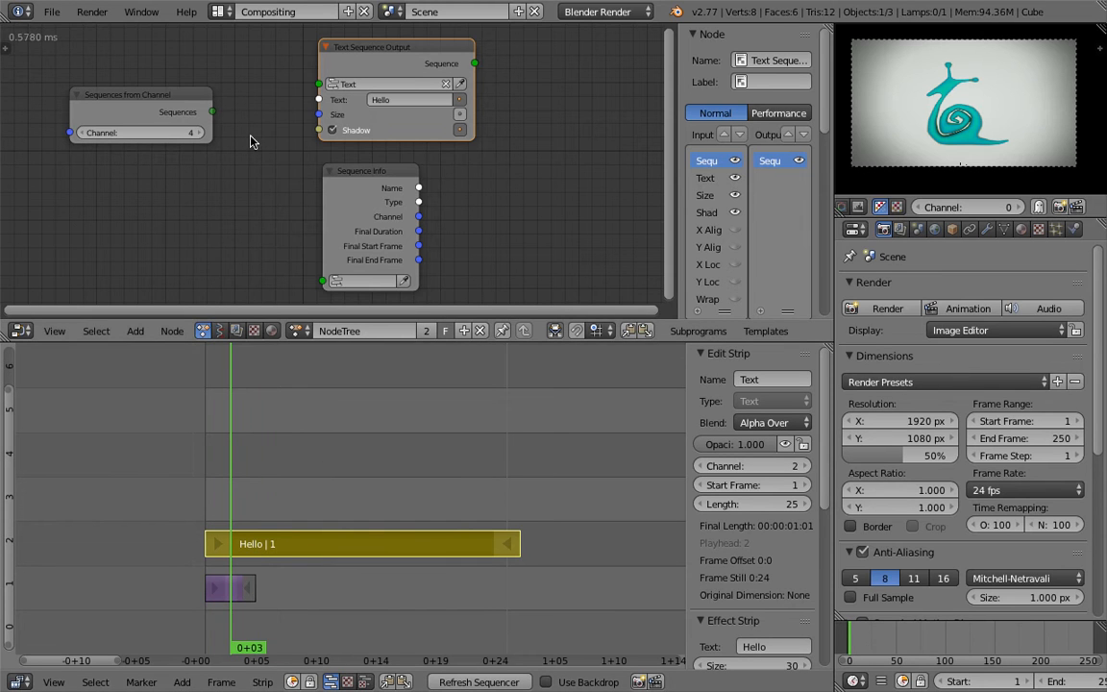
Try black_dog.jpg as the Text Sequence Output node's sequence and switch back to the Text strip
click(423, 84)
click(380, 105)
click(405, 84)
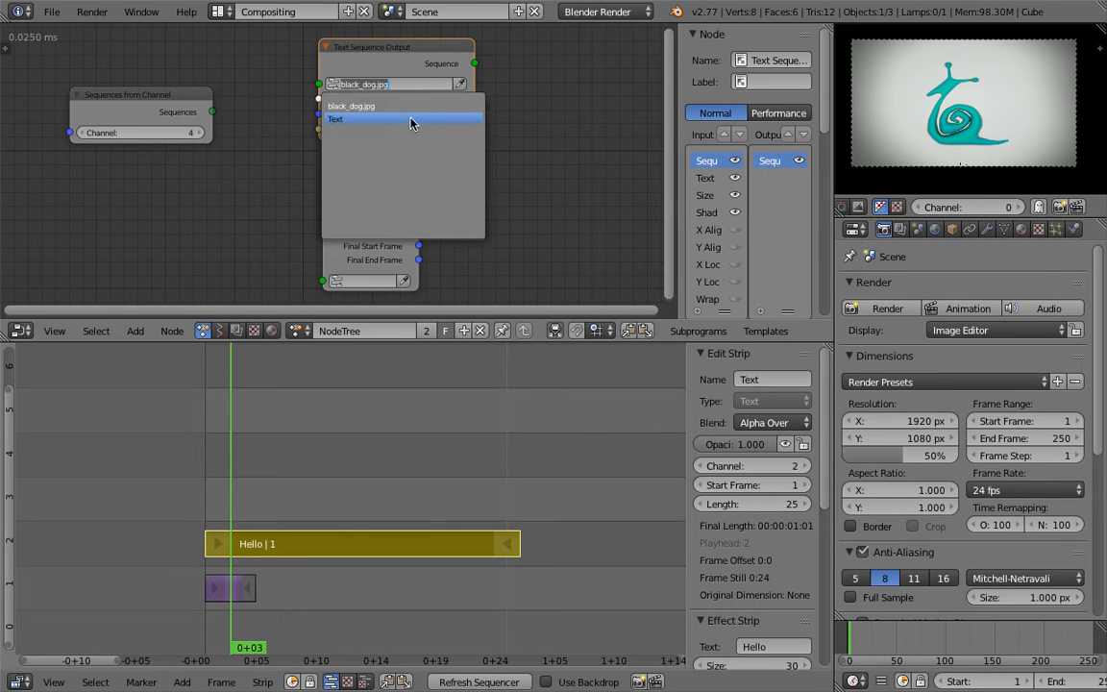
click(376, 119)
Deactivate the Text Sequence Output node's Shadow input, activate its Size input and set the size to 200
click(458, 115)
click(459, 114)
click(460, 129)
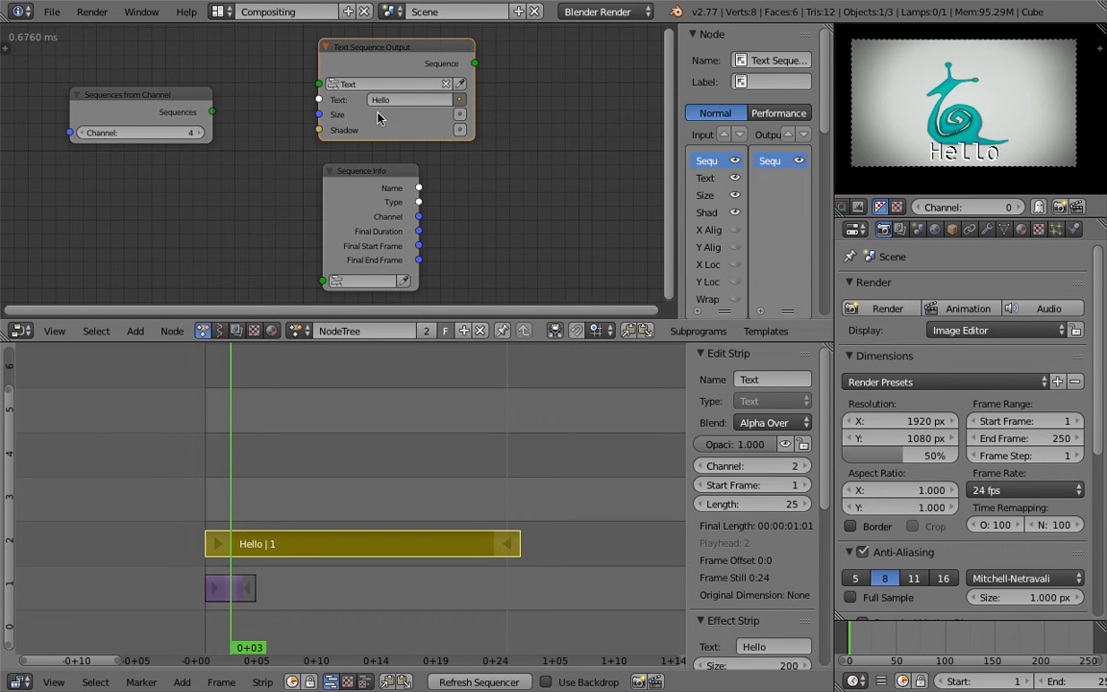
click(456, 115)
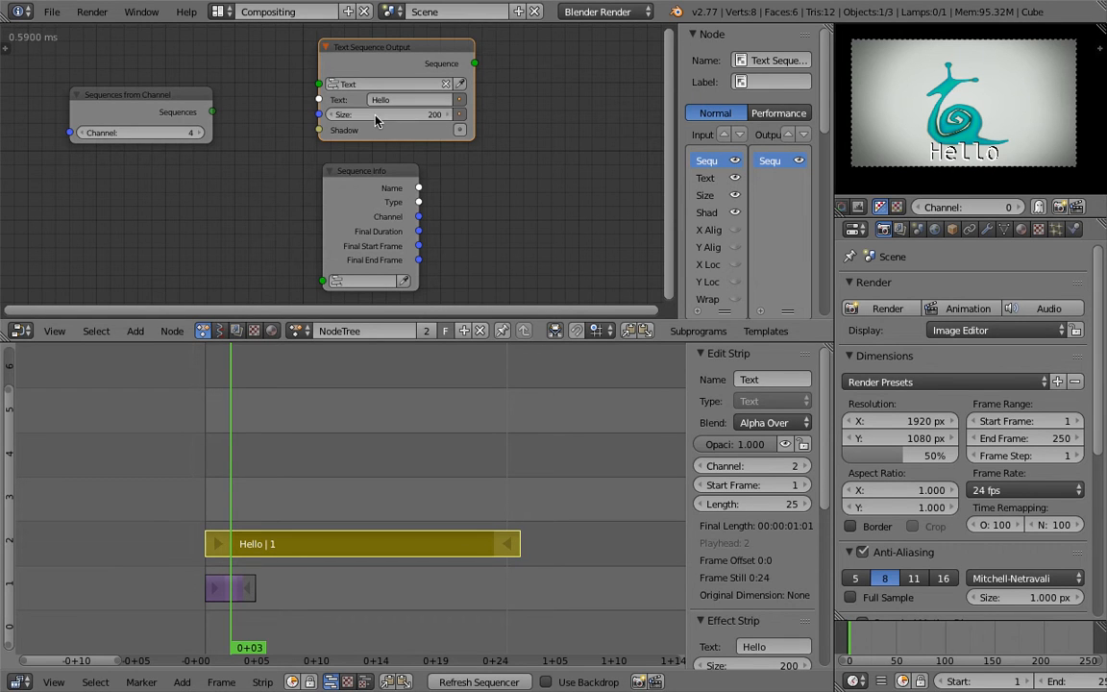
mouse_move(377, 116)
mouse_down()
mouse_move(320, 116)
mouse_move(503, 115)
mouse_move(387, 117)
mouse_up()
click(404, 119)
text(200)
key(Return)
Move the Sequences from Channel node down and away from the Text Sequence Output node to free space
click(389, 182)
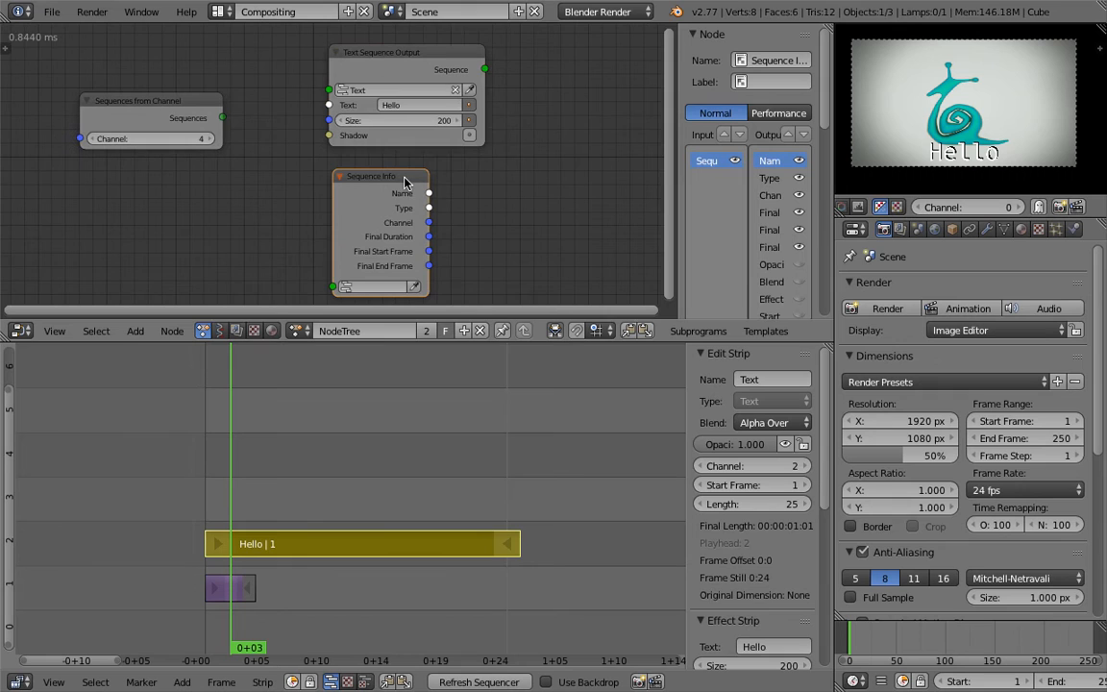
click(420, 104)
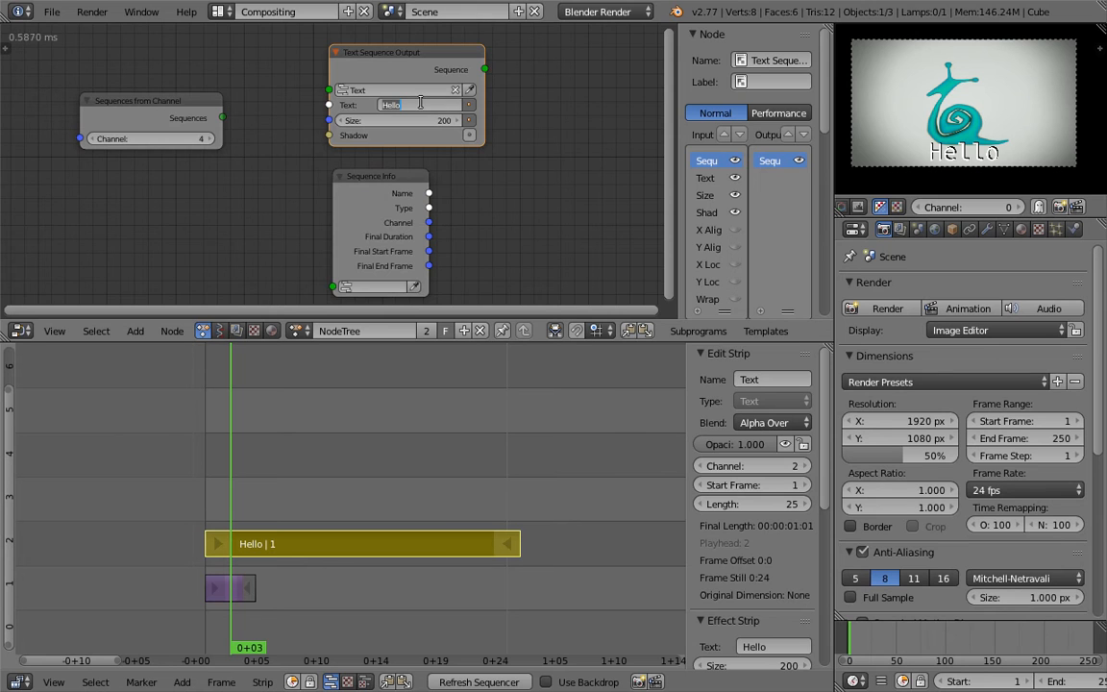
middle_drag(262, 95, 295, 137)
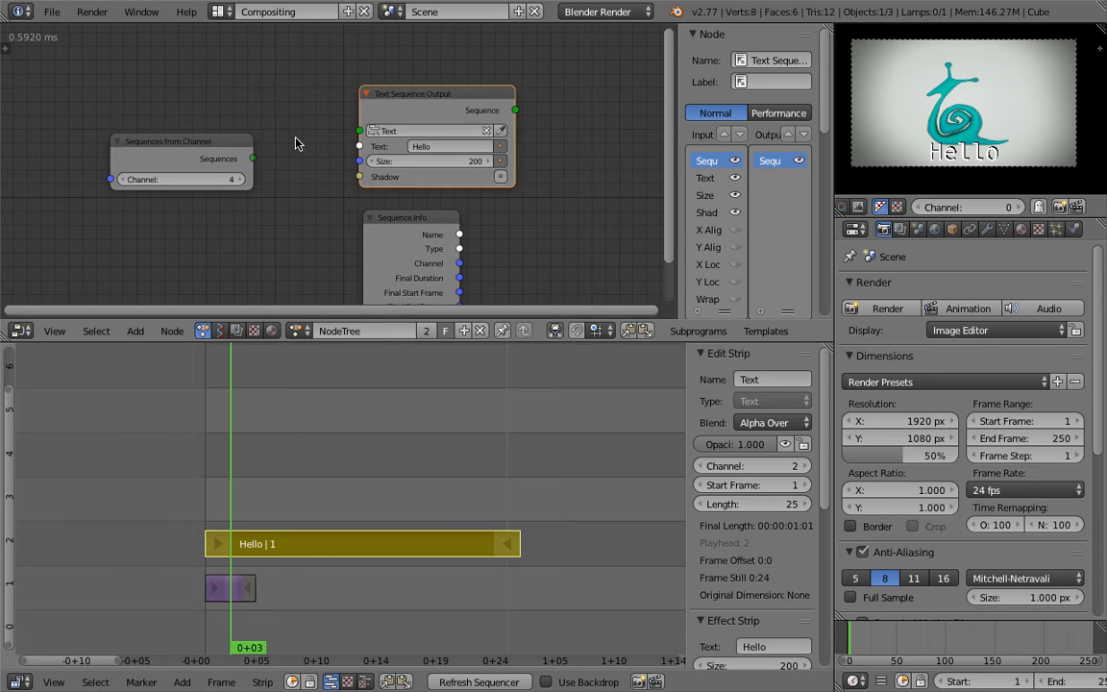
scroll(295, 136, up, 2)
drag(178, 153, 139, 194)
Add a Timecode Generator text node beside the Text Sequence Output node
key(shift+a)
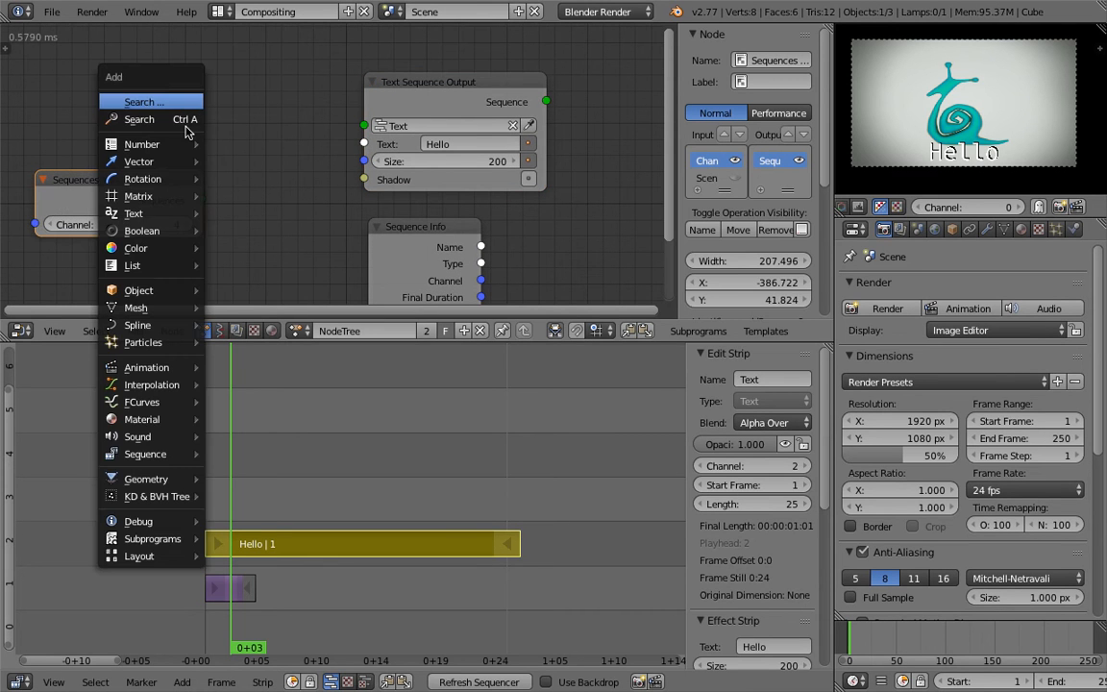
mouse_move(173, 214)
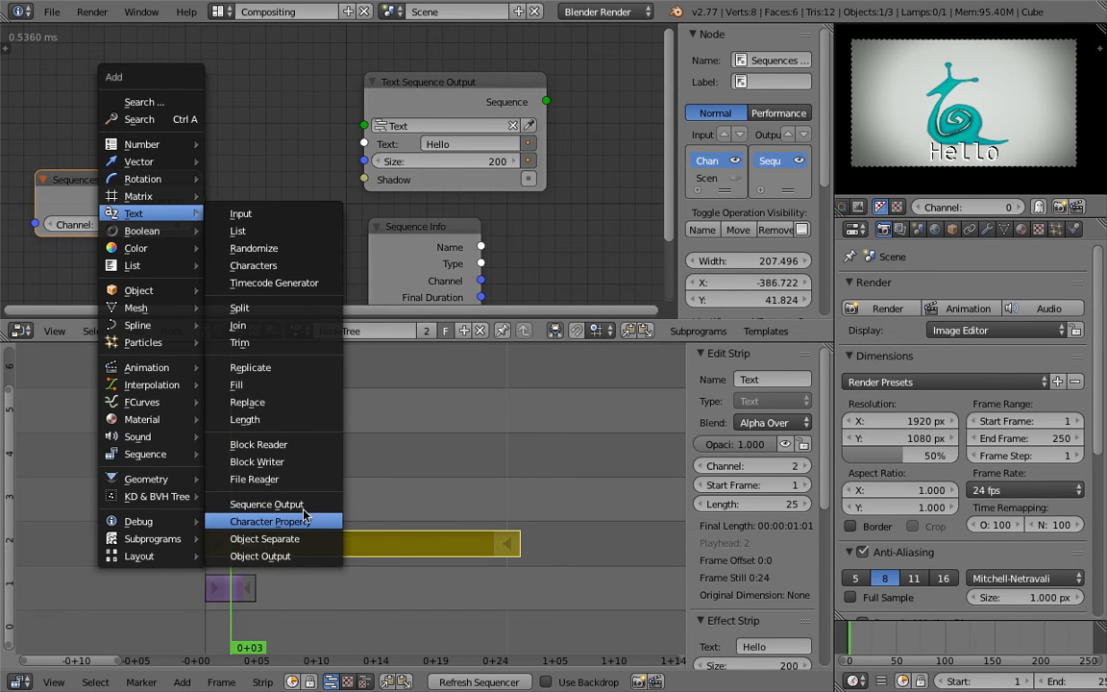
click(308, 284)
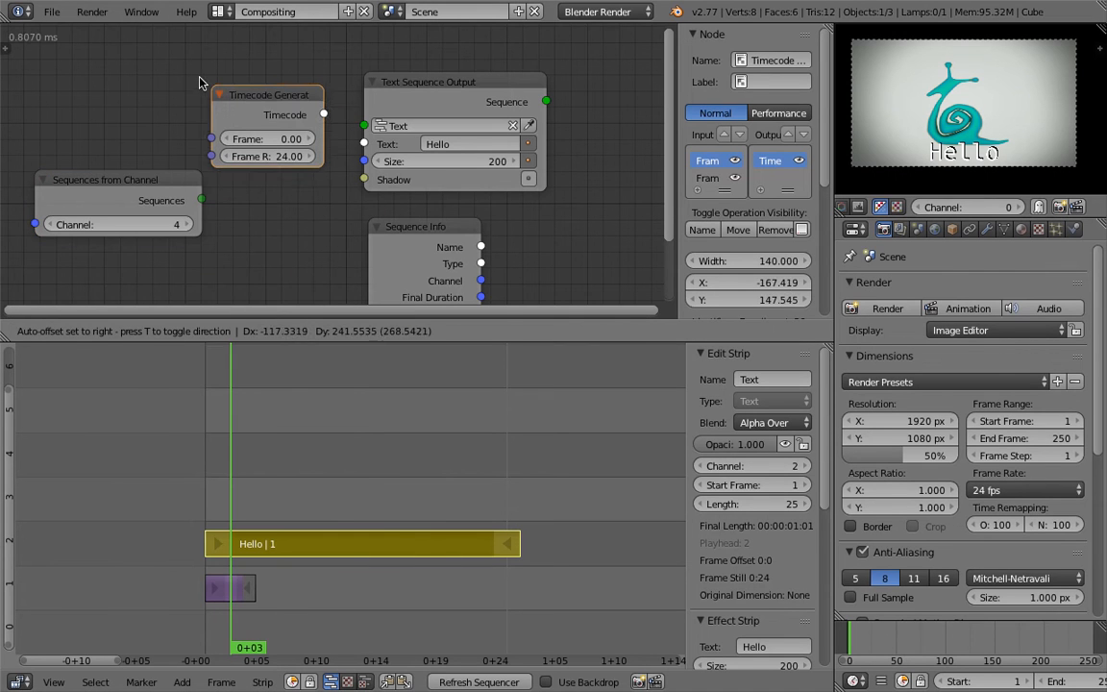
click(275, 122)
Add a Time Info node and link its frame through the Timecode Generator into the Text Sequence Output node's Text input
key(shift+a)
click(142, 60)
text(frame)
key(Down)
key(Down)
key(Return)
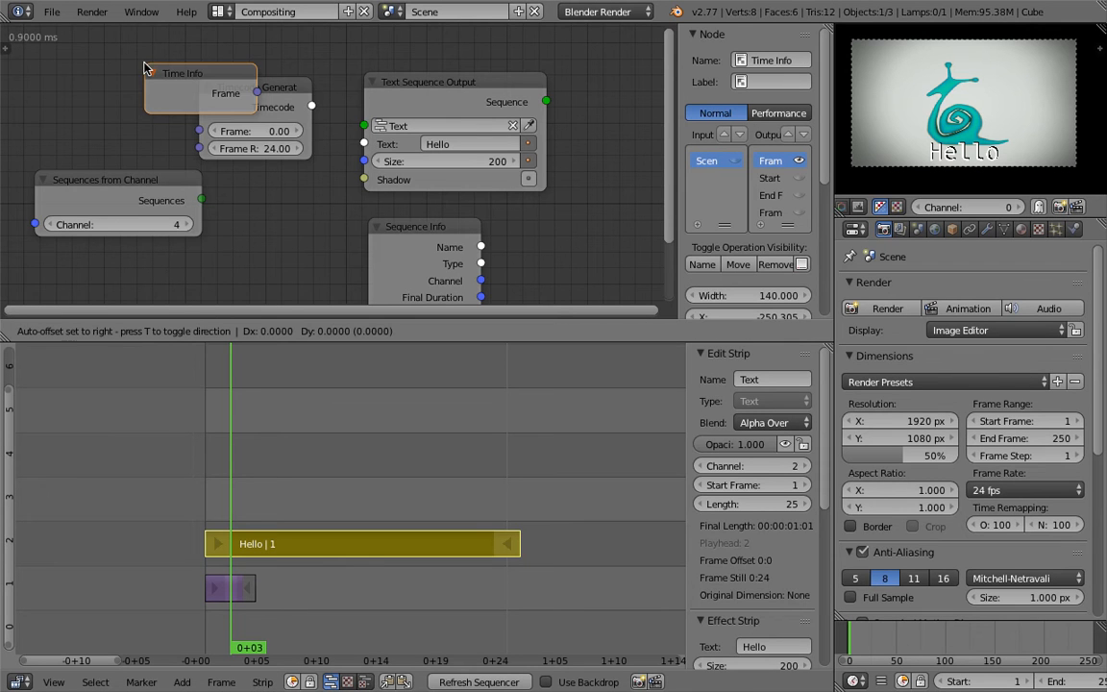
click(14, 90)
drag(144, 113, 199, 130)
drag(311, 106, 364, 144)
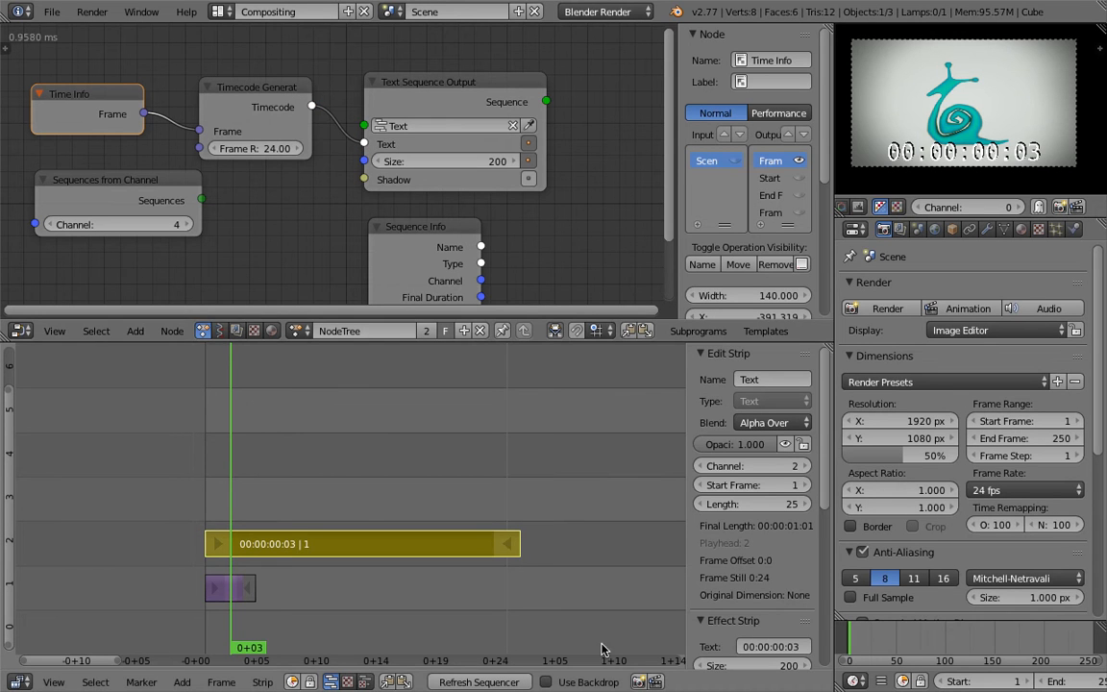
Scrub the playhead across the first frames to check the timecode text in the preview, stopping at frame 2
drag(325, 505, 206, 480)
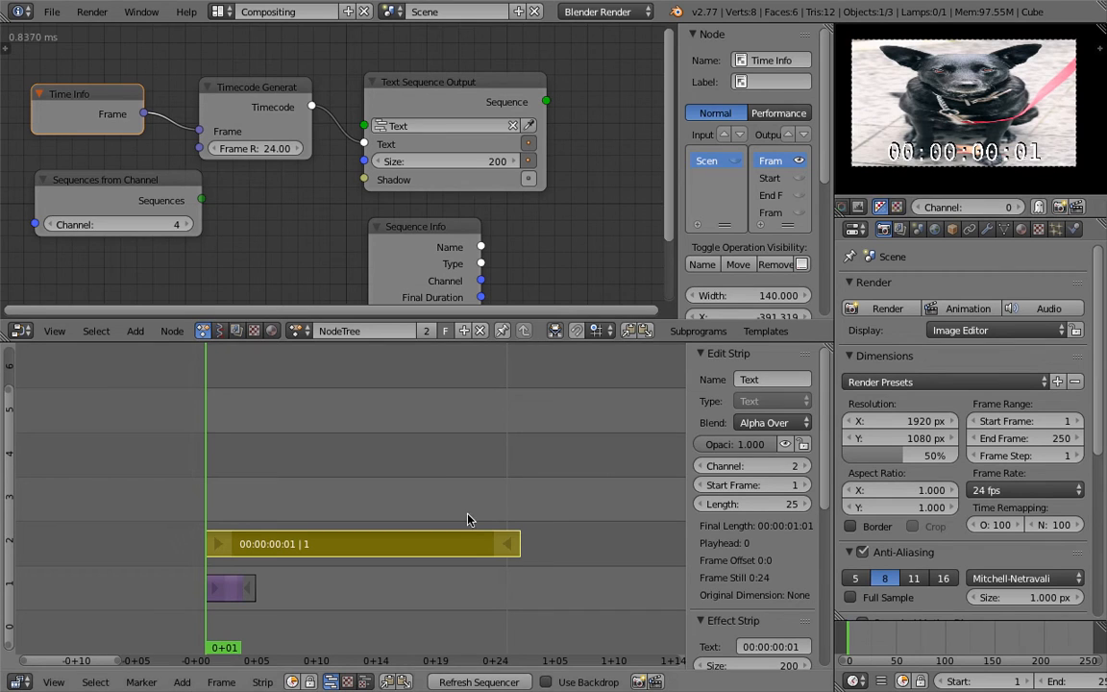
scroll(356, 429, up, 2)
drag(259, 476, 403, 473)
drag(239, 448, 200, 451)
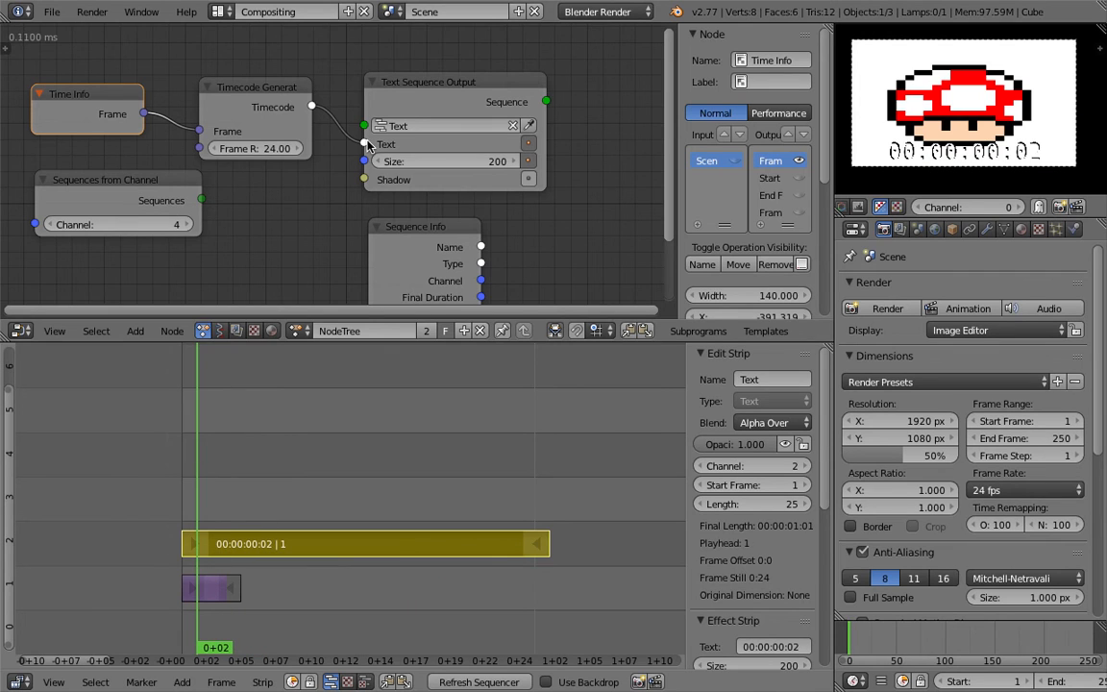
Delete the Timecode Generator and Time Info nodes
click(213, 89)
key(Delete)
click(118, 99)
key(Delete)
Enlarge the node editor area by lowering its border with the sequence editor
middle_drag(238, 104, 255, 77)
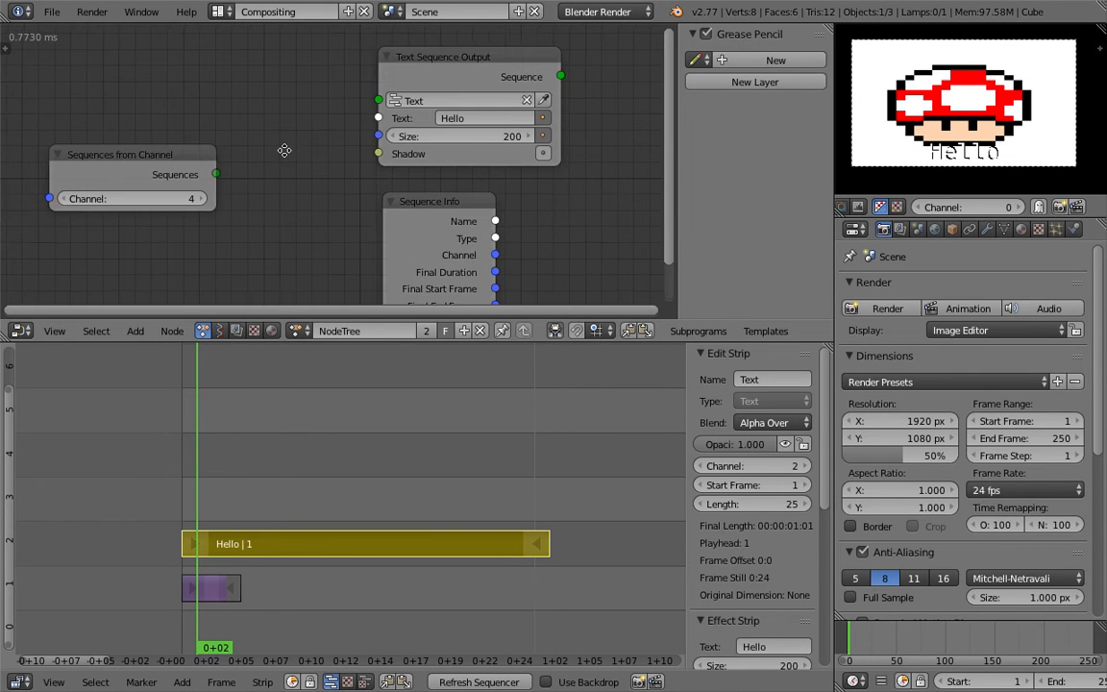
middle_drag(284, 151, 269, 135)
scroll(404, 180, down, 2)
drag(530, 342, 531, 394)
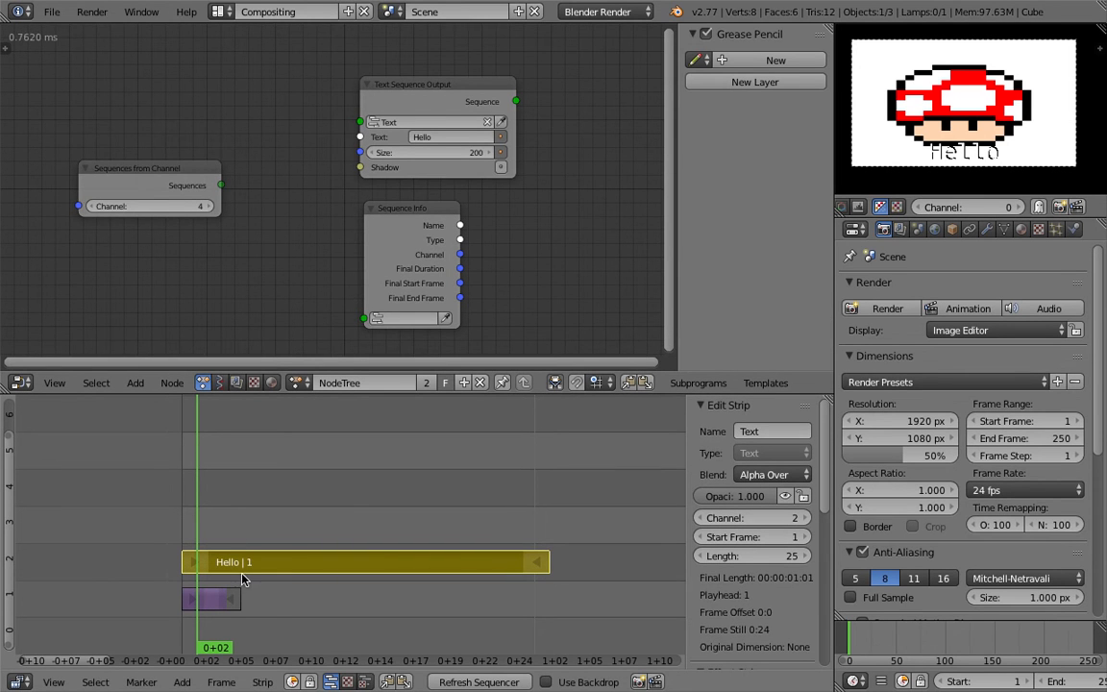
Select the black_dog.jpg strip on channel 1 and step the playhead through its images, ending at frame 4
right_click(216, 600)
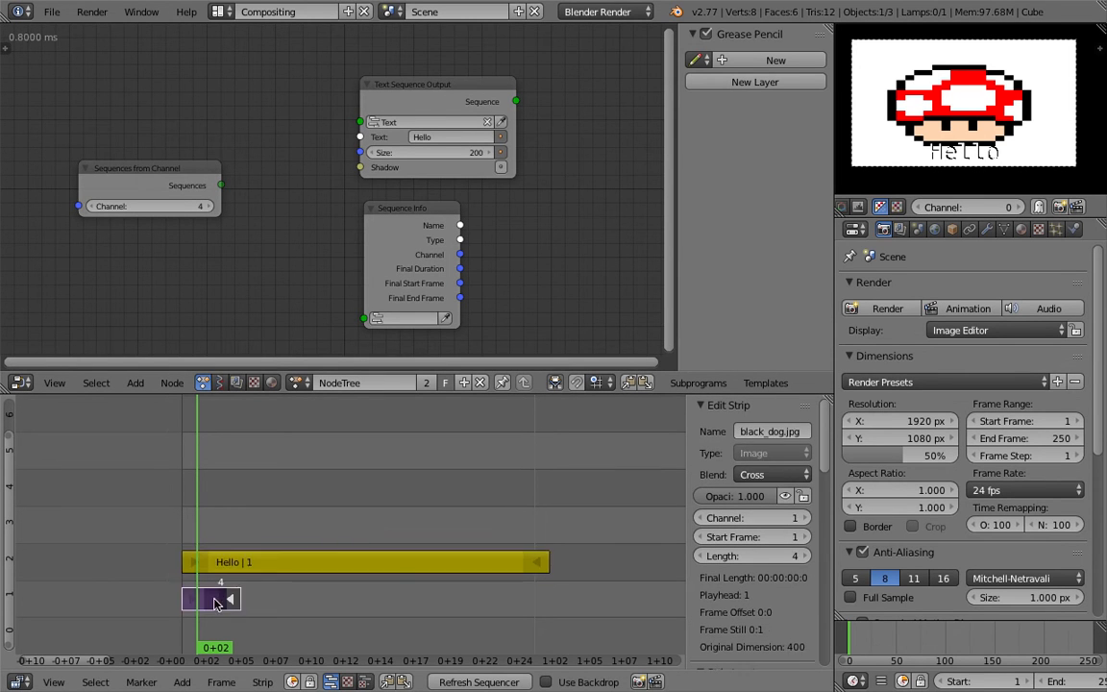
click(212, 498)
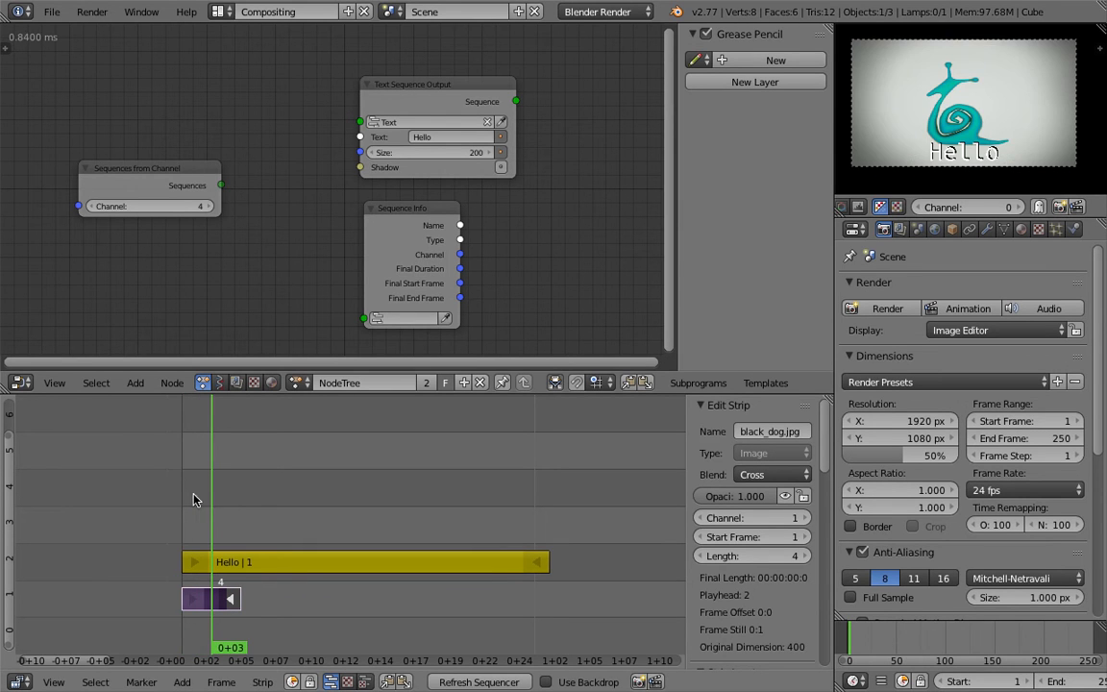
click(197, 498)
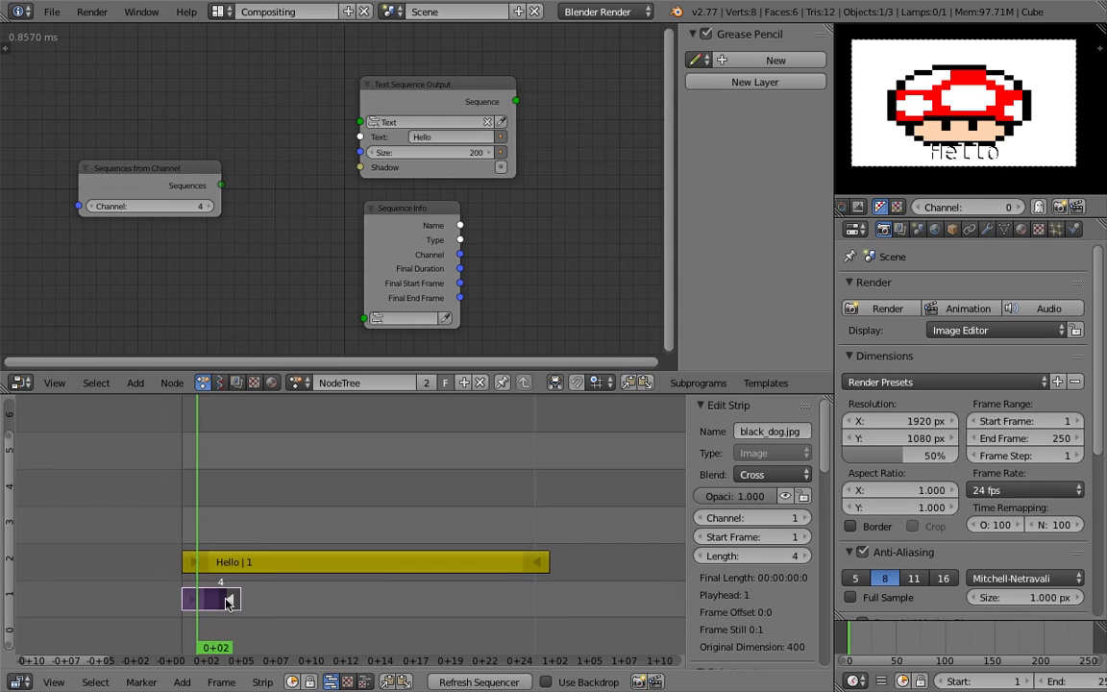
middle_drag(313, 454, 401, 454)
scroll(291, 596, up, 8)
click(266, 500)
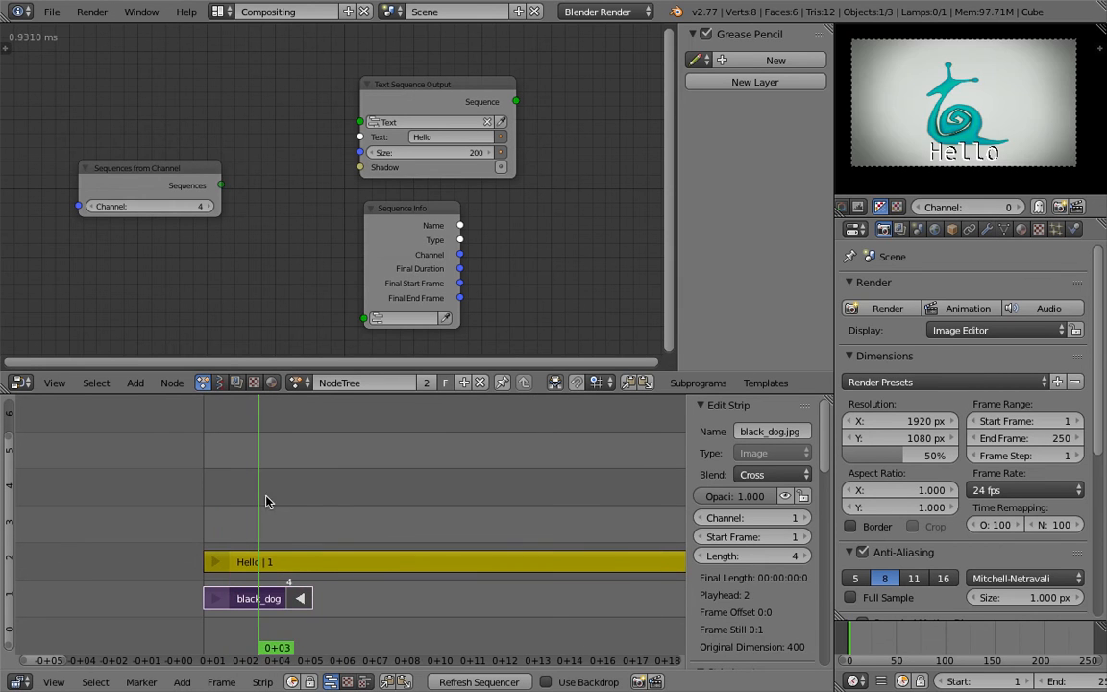
click(228, 499)
click(257, 499)
click(294, 494)
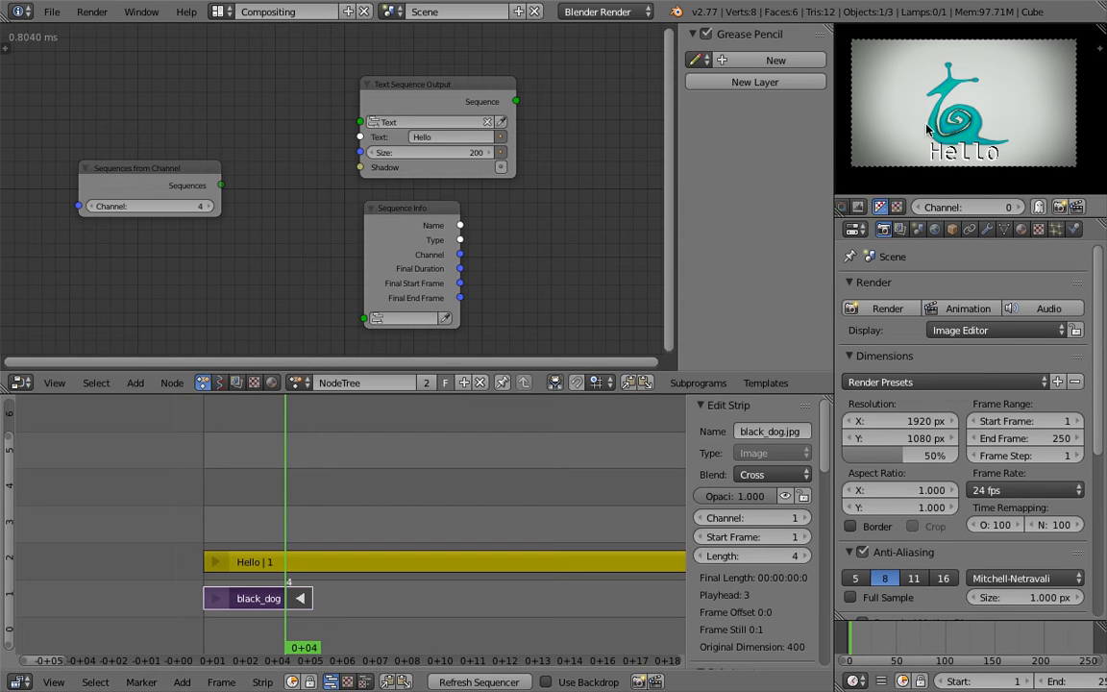
drag(252, 519, 284, 512)
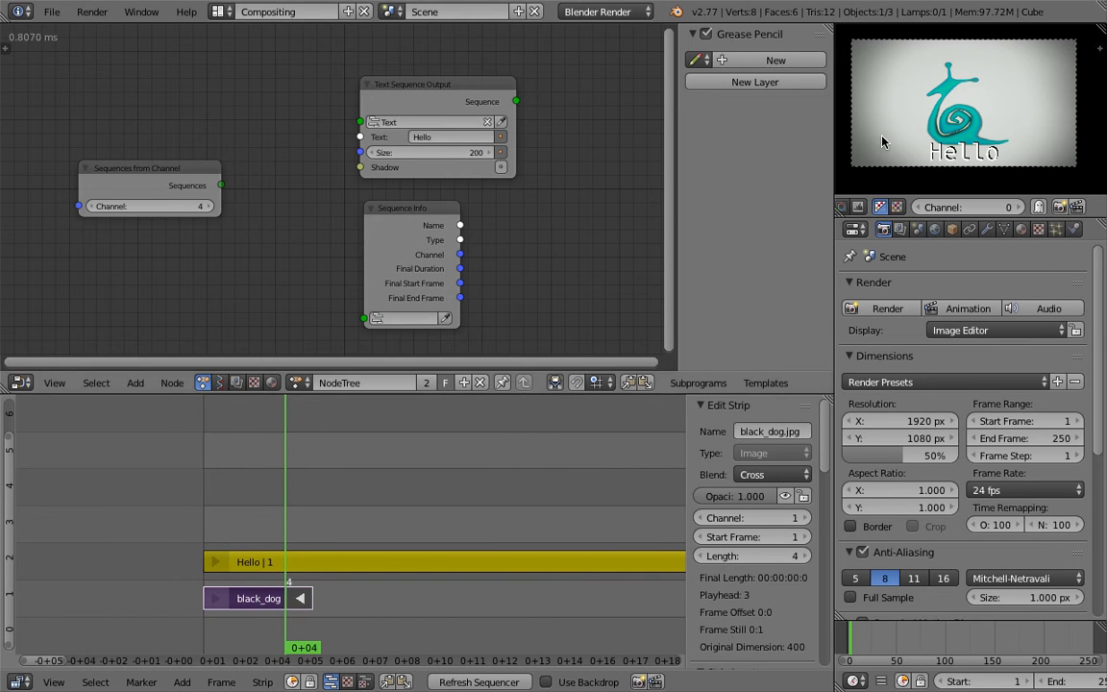
Save the current Blender file
click(52, 11)
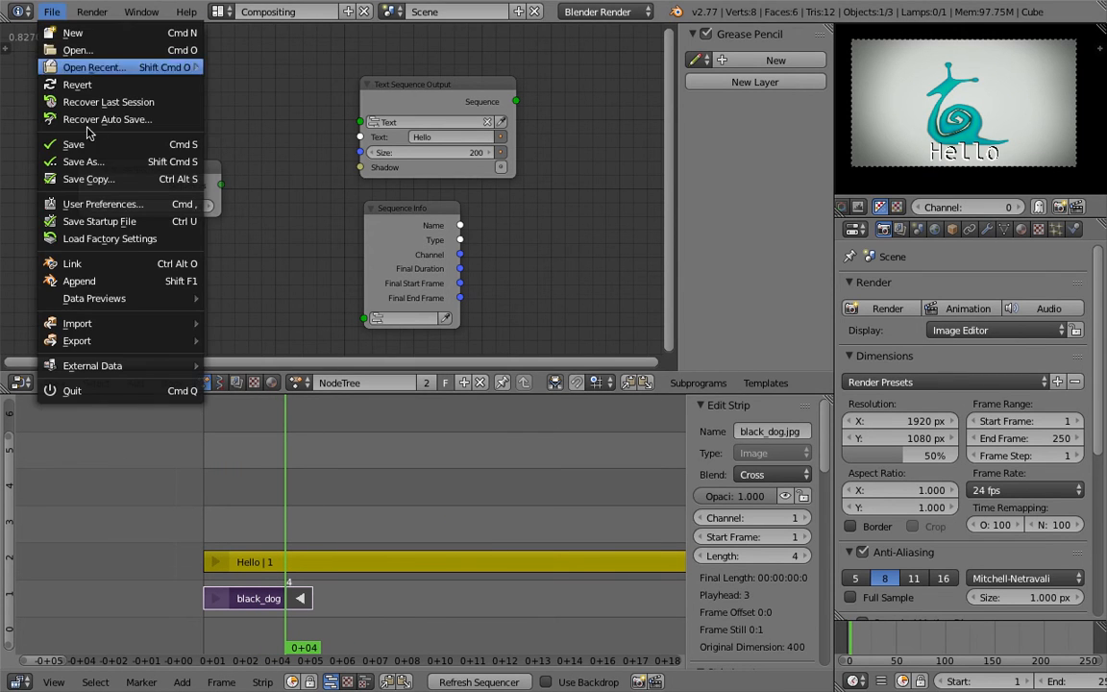
click(96, 144)
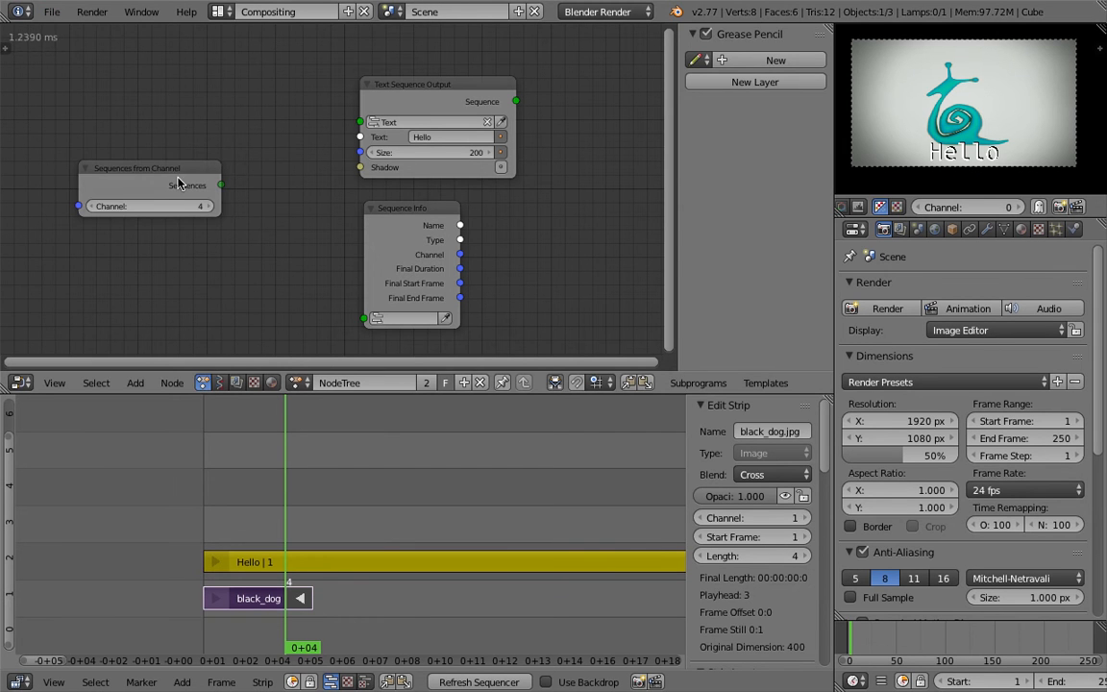
Rearrange the Sequences from Channel, Sequence Info and Text Sequence Output nodes, and set the playhead to frame 3
drag(167, 165, 151, 139)
mouse_move(373, 206)
mouse_down()
mouse_move(289, 154)
mouse_move(372, 187)
mouse_up()
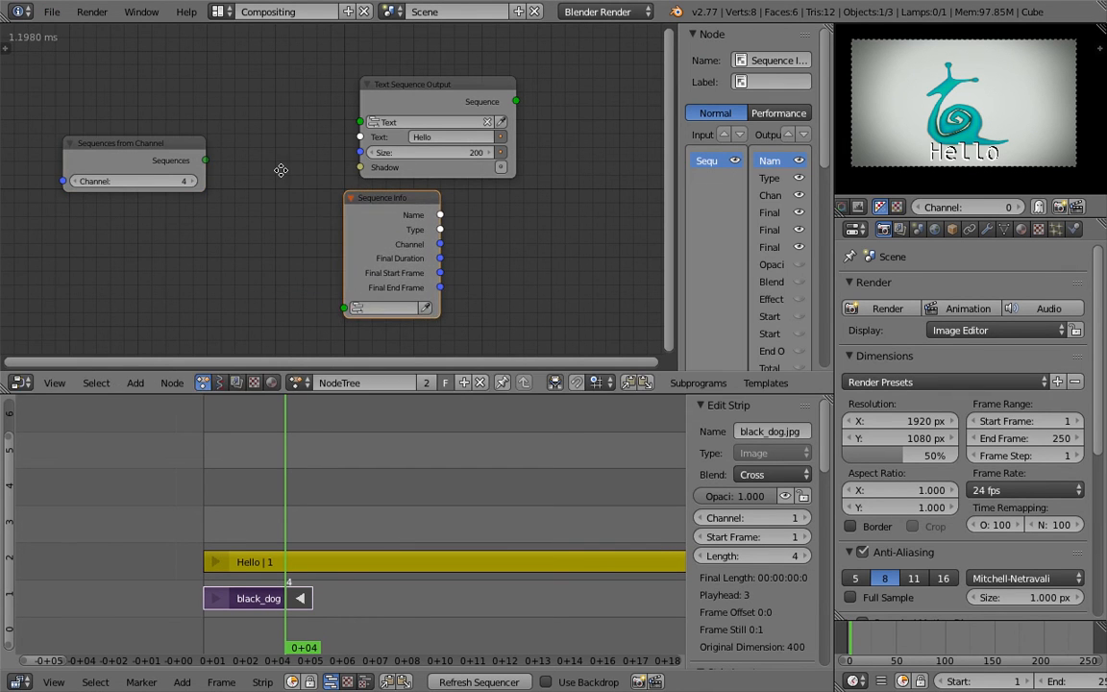
click(260, 437)
drag(185, 157, 244, 166)
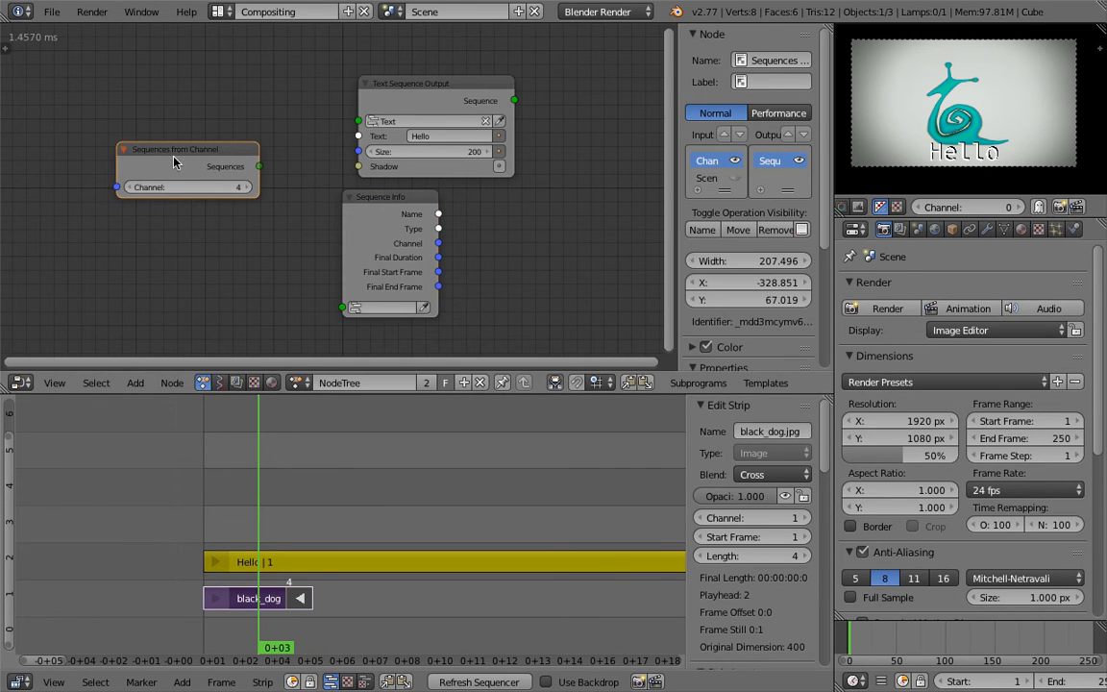
click(391, 206)
drag(419, 83, 449, 55)
scroll(234, 144, up, 1)
drag(204, 150, 193, 238)
Set the Sequences from Channel node's channel to 1
middle_drag(274, 209, 323, 179)
click(152, 247)
click(152, 247)
click(152, 247)
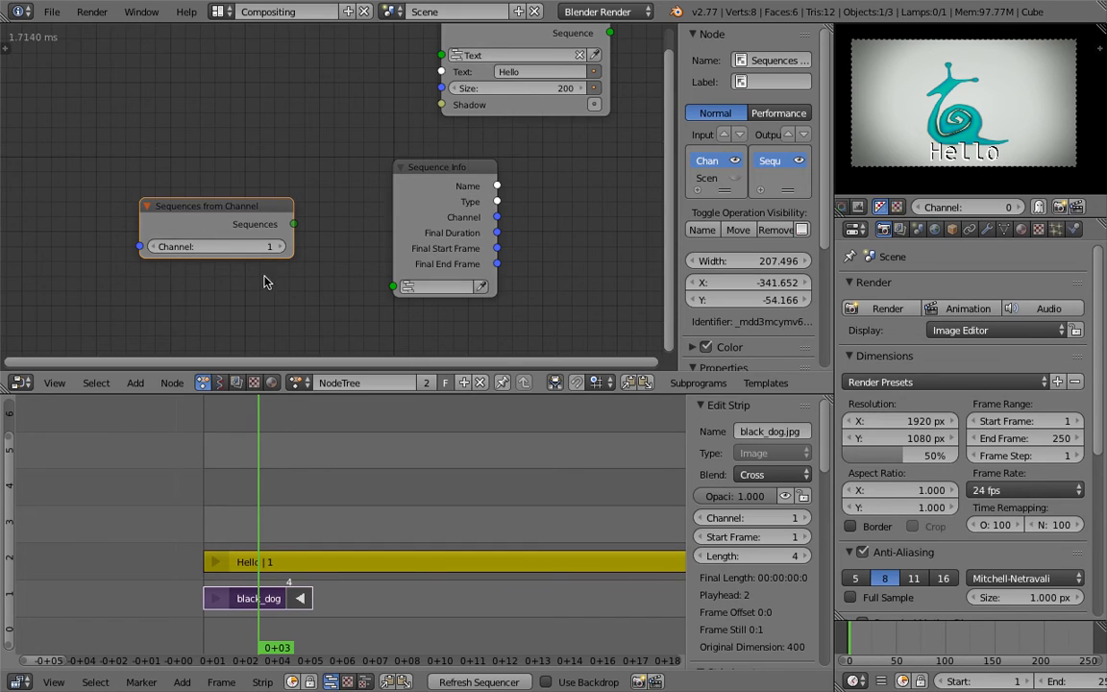
Move the Sequence Info and Sequences from Channel nodes further apart to leave room between them
scroll(267, 308, up, 1)
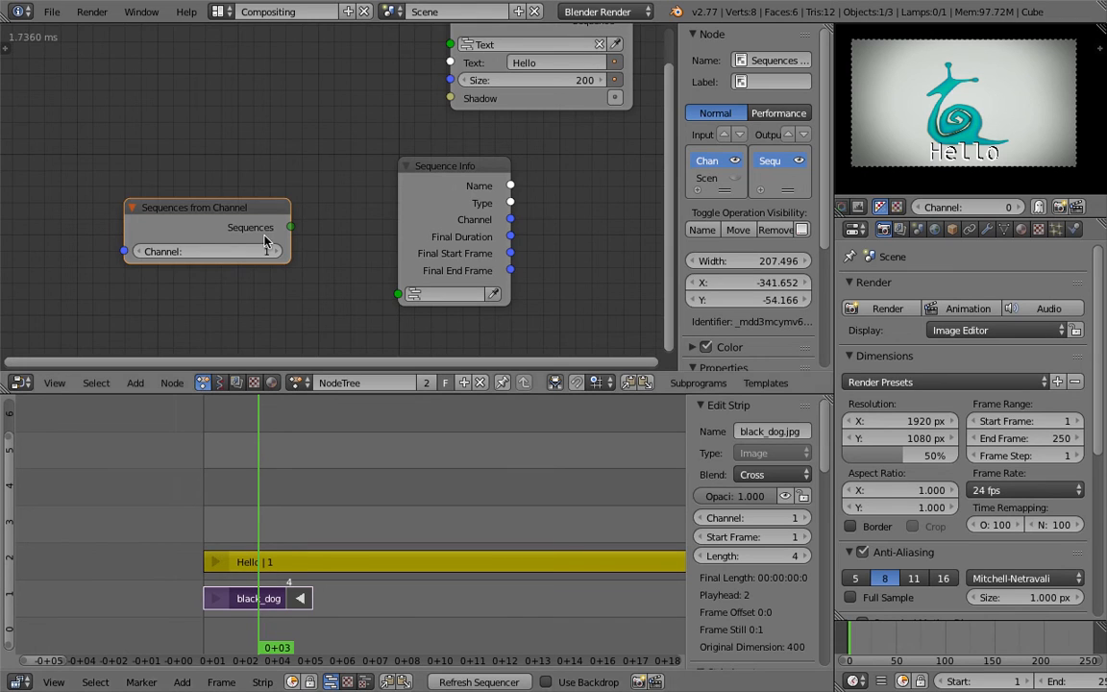
scroll(284, 231, up, 1)
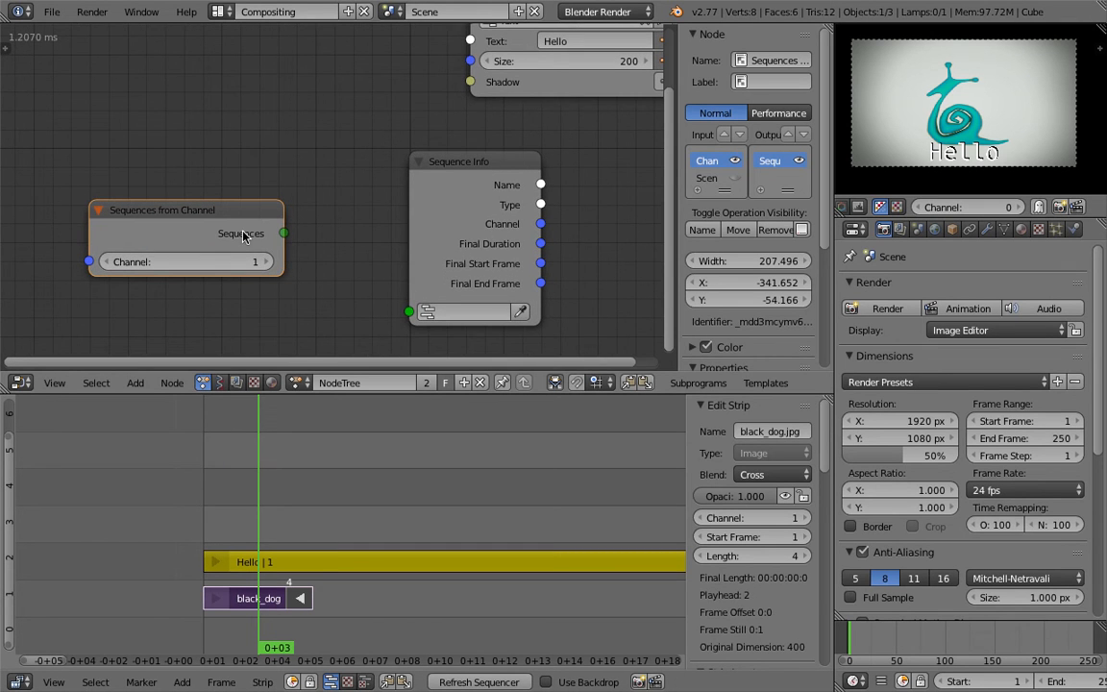
scroll(288, 234, up, 1)
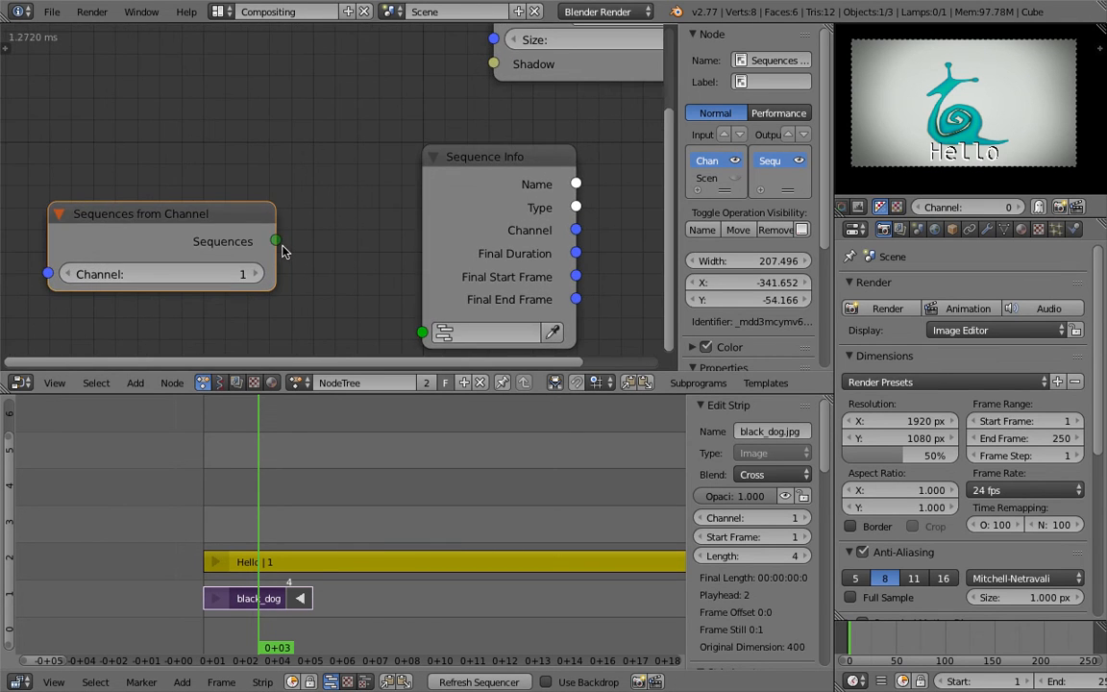
scroll(284, 240, down, 1)
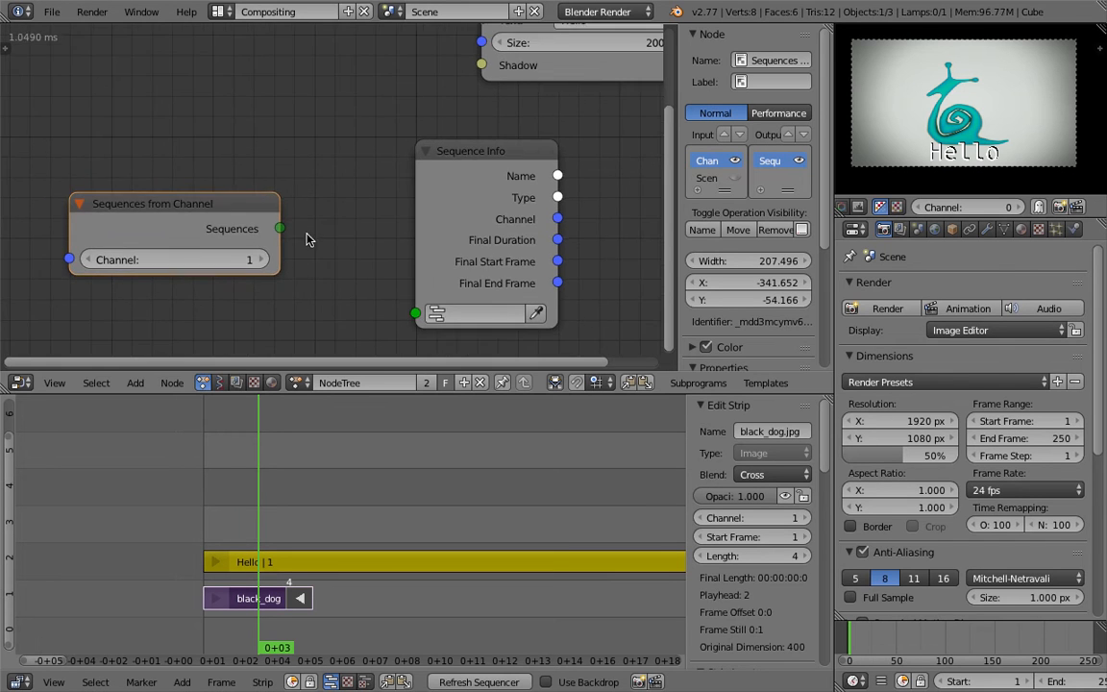
scroll(274, 178, down, 1)
drag(442, 110, 557, 145)
scroll(420, 160, down, 1)
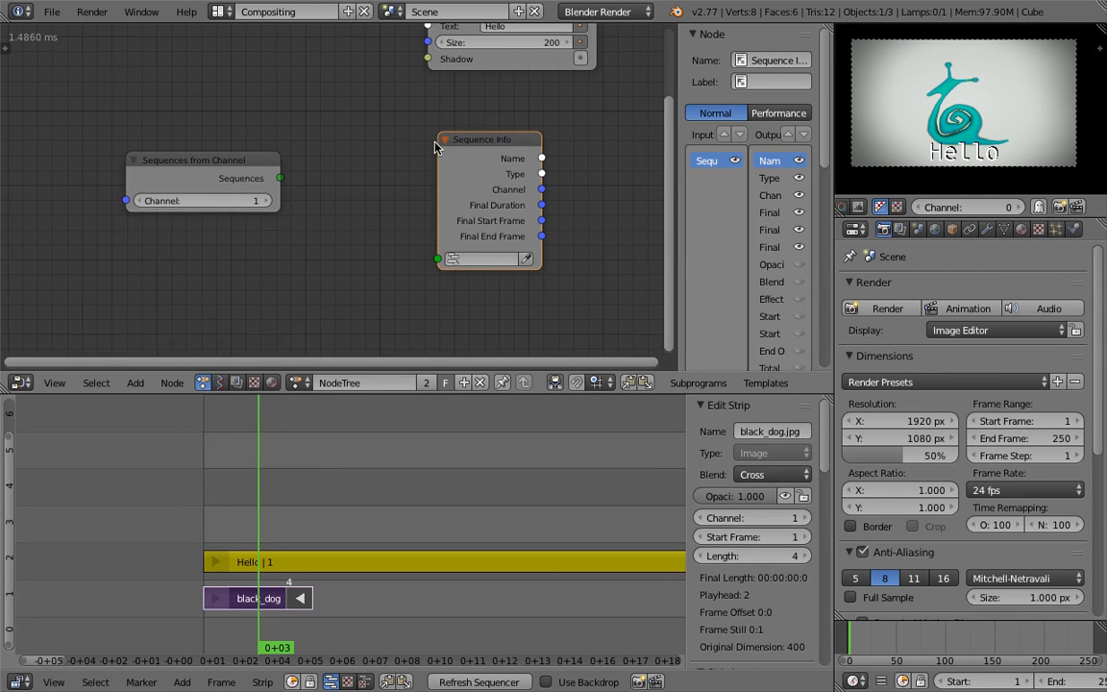
middle_drag(37, 118, 21, 114)
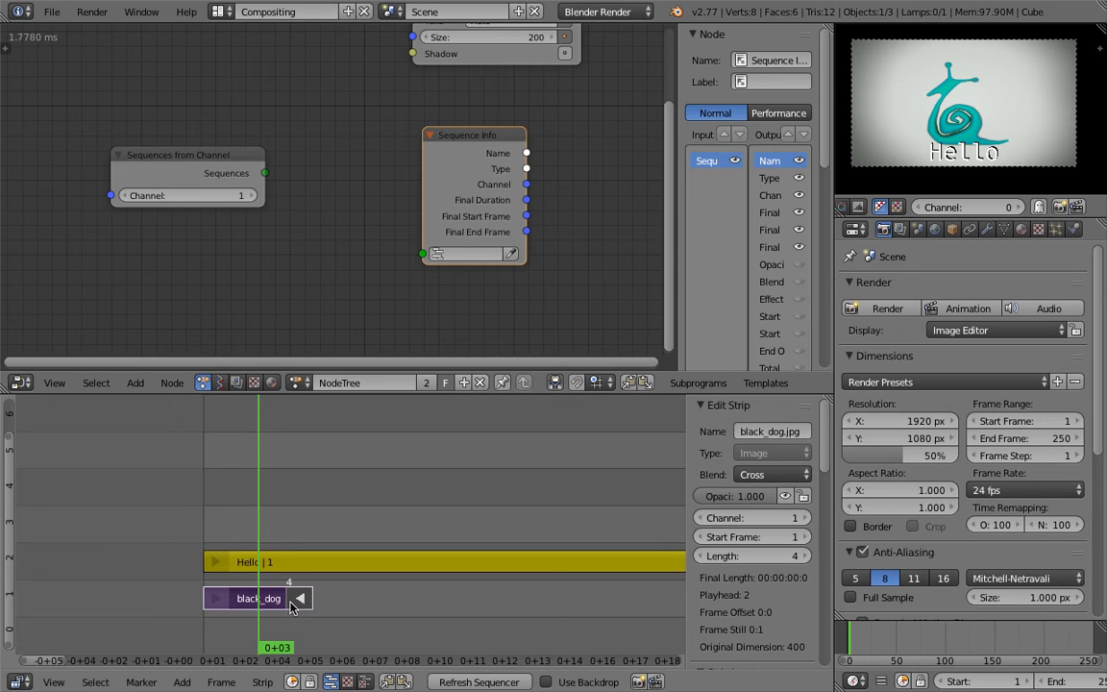
drag(233, 159, 212, 154)
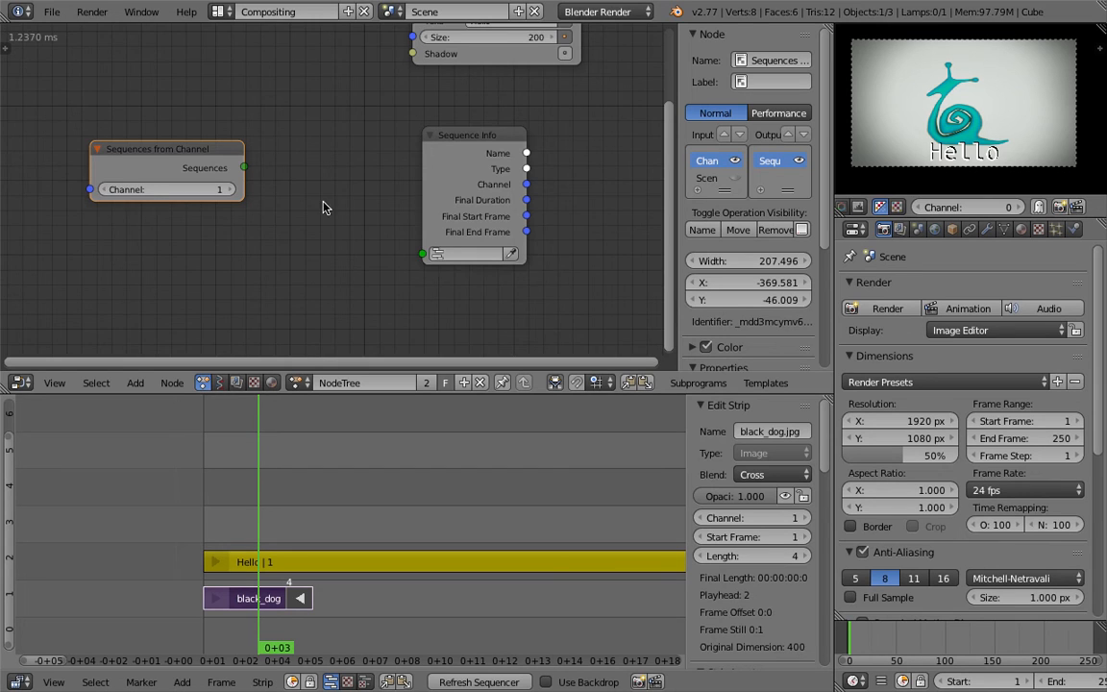
scroll(332, 202, down, 1)
middle_drag(334, 210, 332, 225)
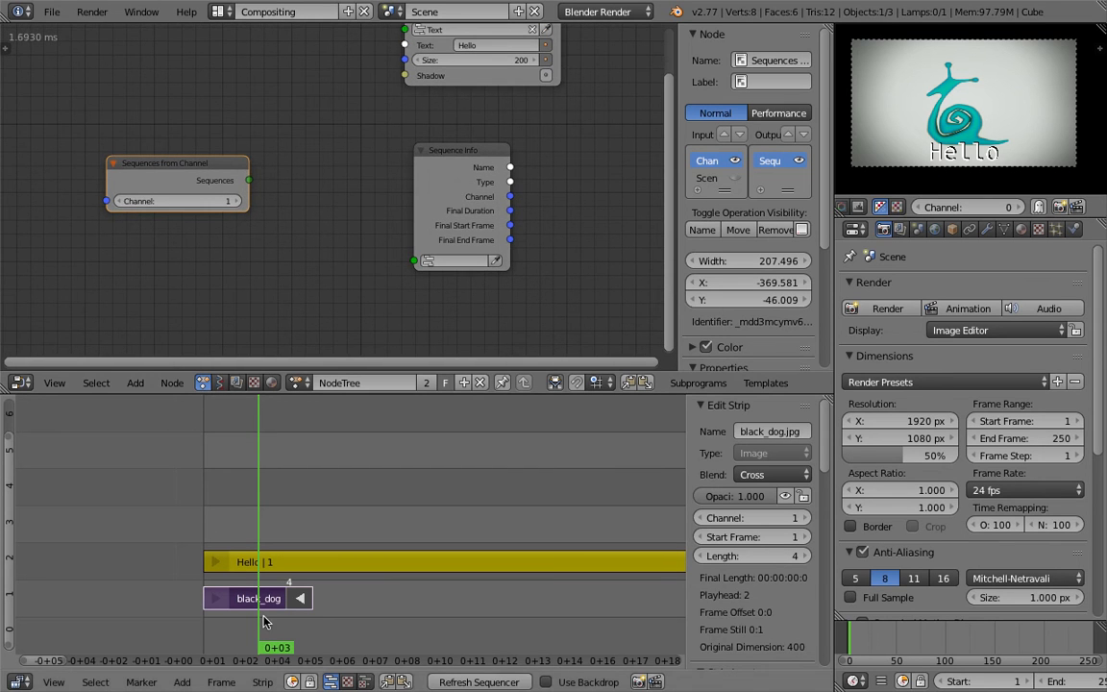
Select the whole black_dog.jpg strip and scrub through its frames, ending at frame 2
scroll(249, 505, up, 3)
middle_drag(233, 517, 237, 516)
drag(225, 519, 304, 519)
right_click(227, 601)
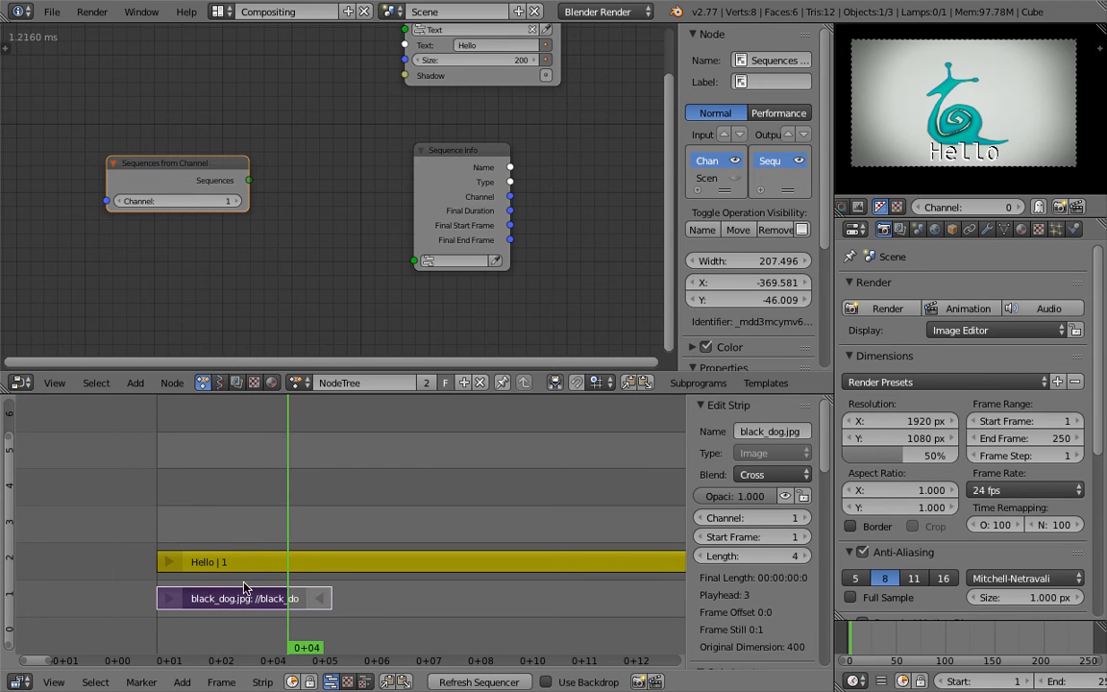
drag(232, 494, 186, 496)
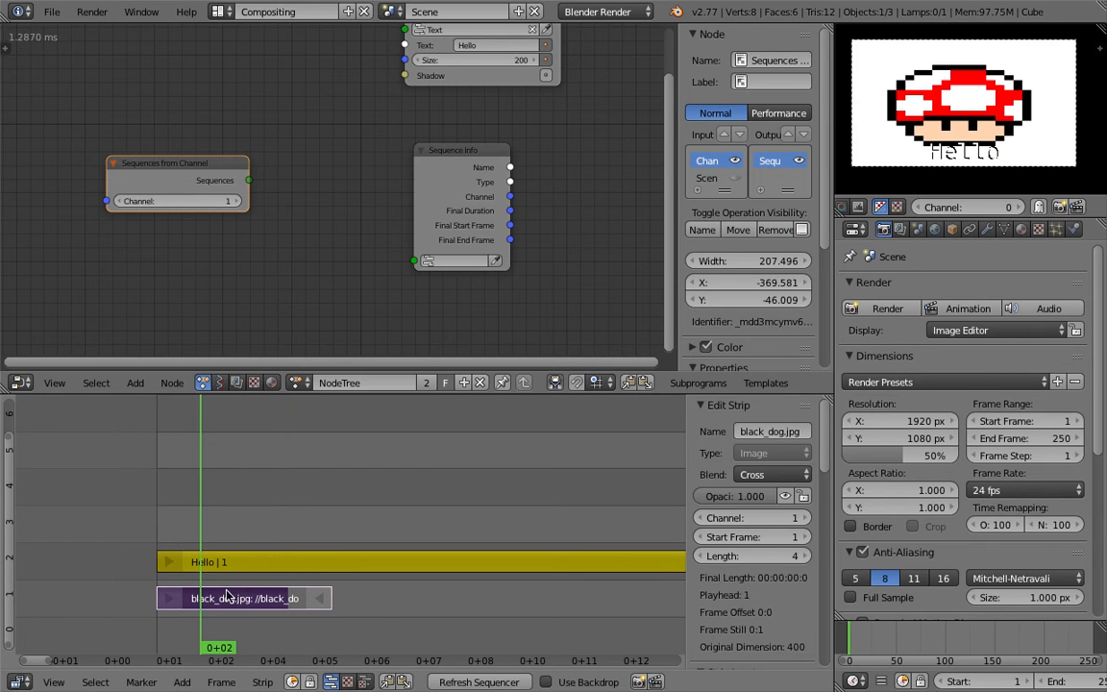
Add an image strip at frame 5 in channel 1 from all the paintmap PNGs in the _RENDERS/BLENDER_FINE_ART folder
click(333, 524)
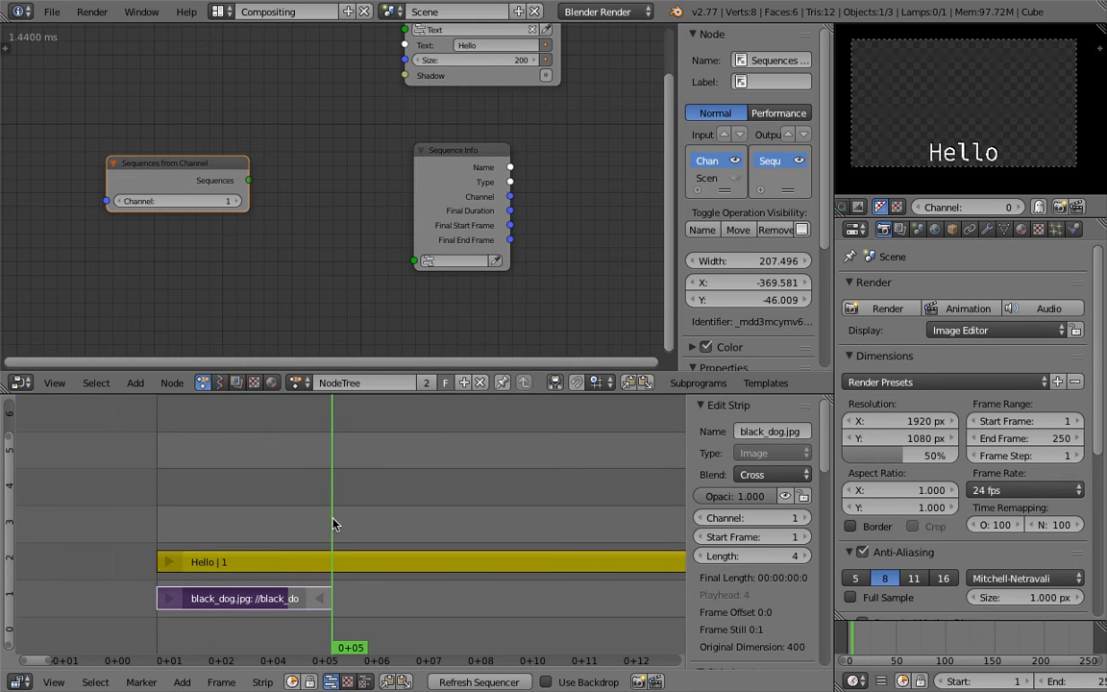
key(shift+a)
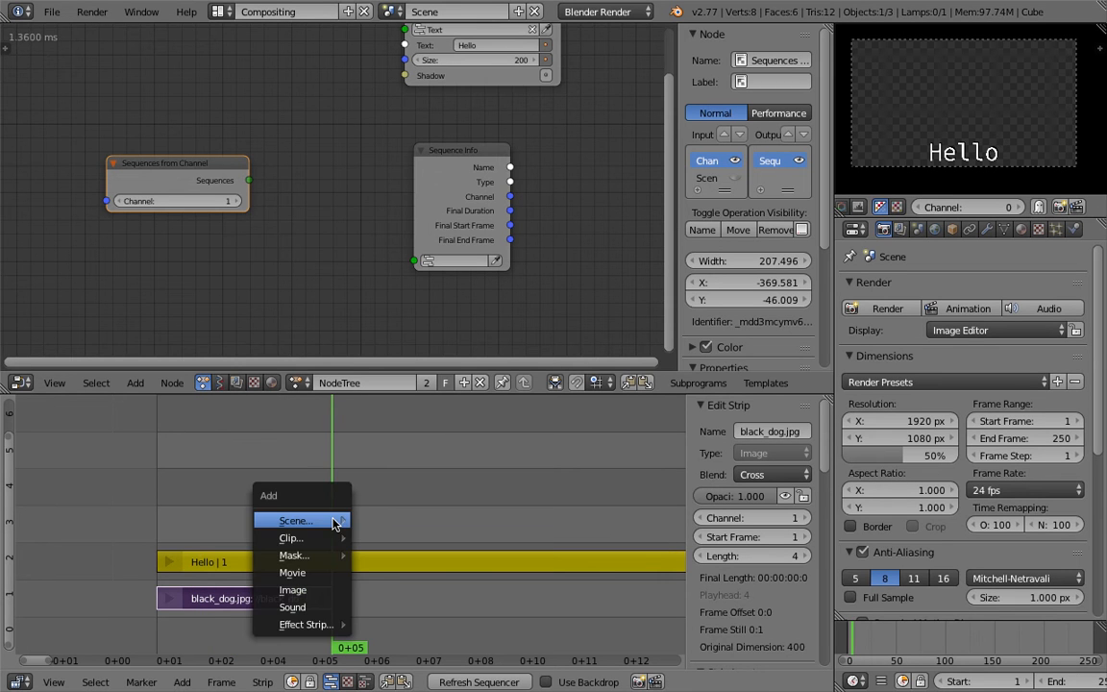
click(324, 592)
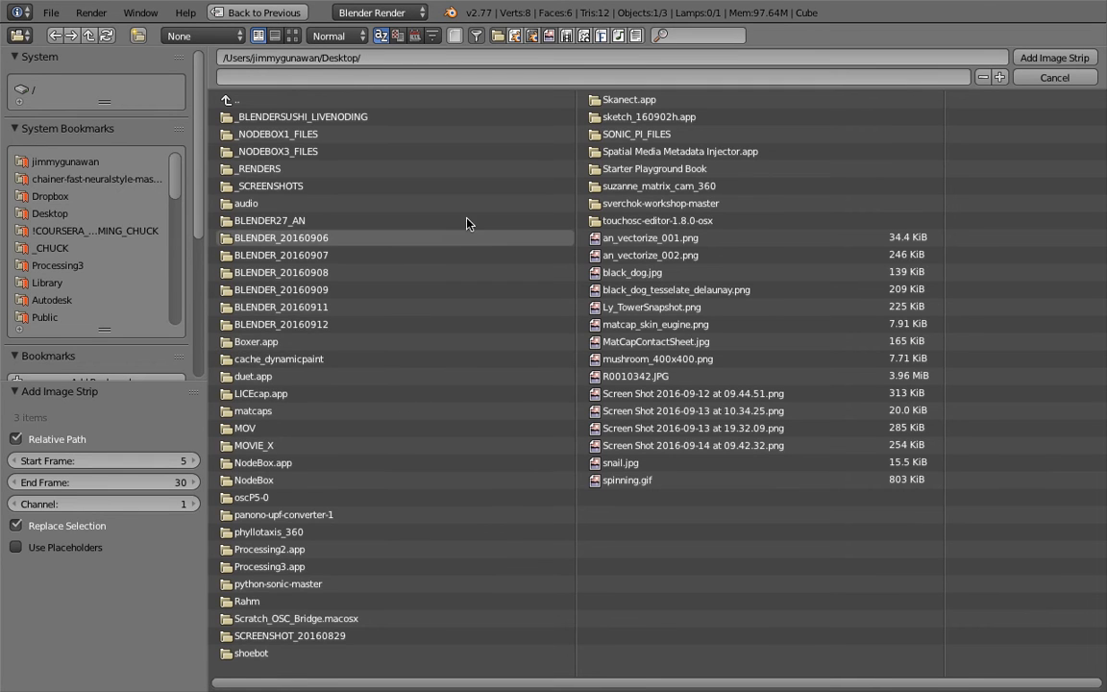
click(287, 169)
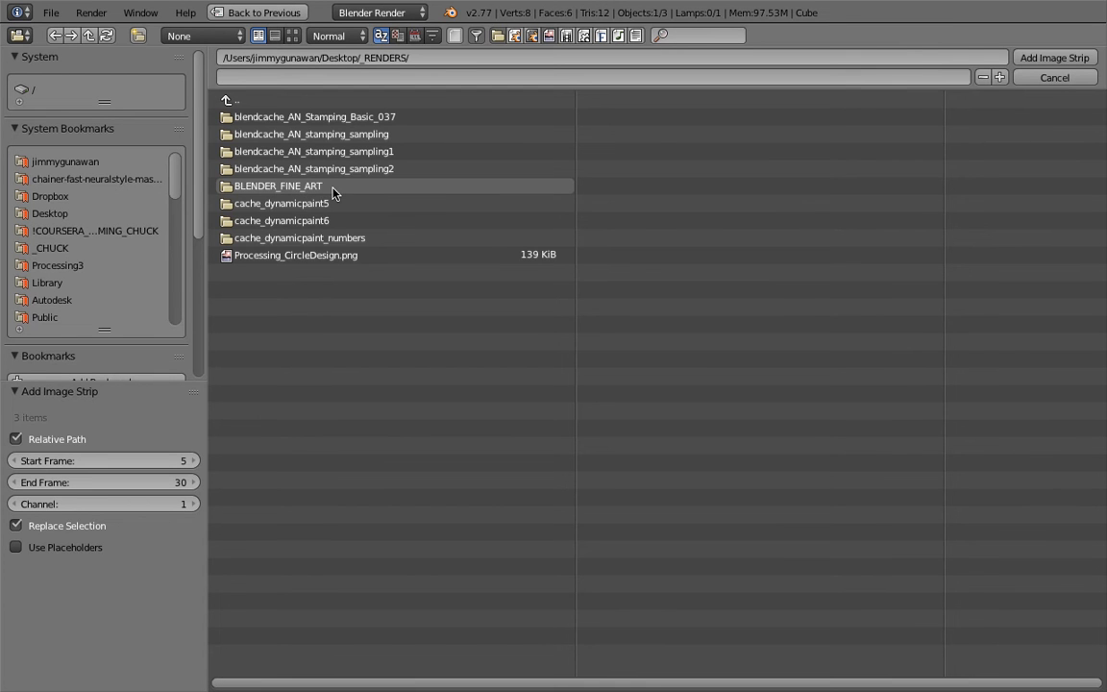
click(331, 187)
click(361, 202)
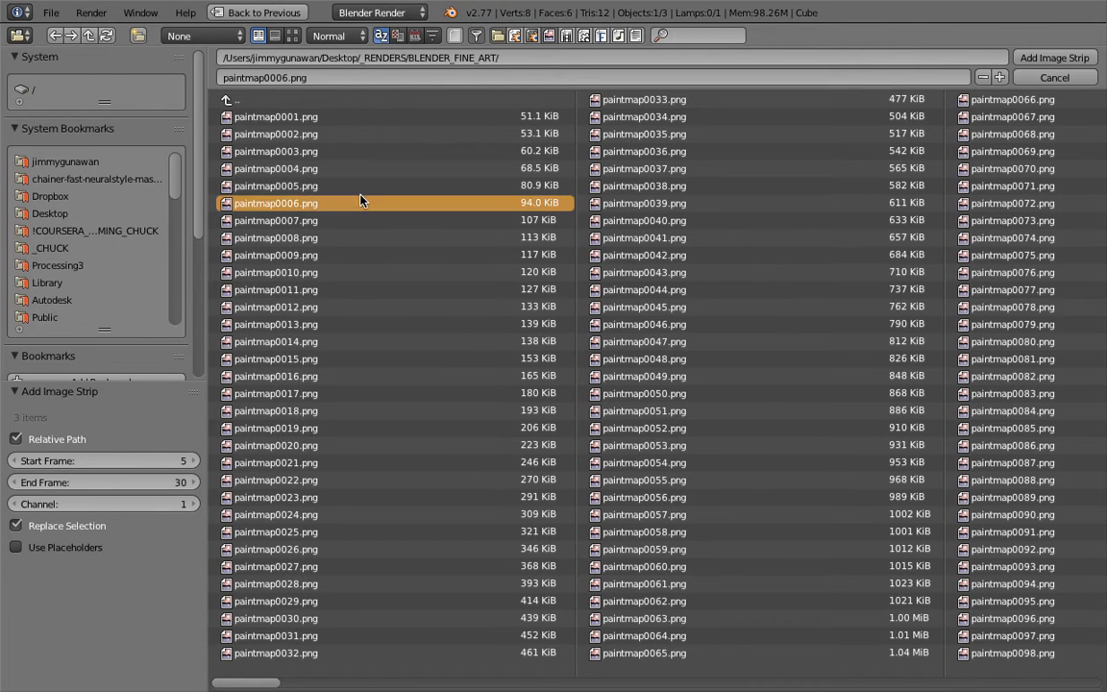
click(384, 171)
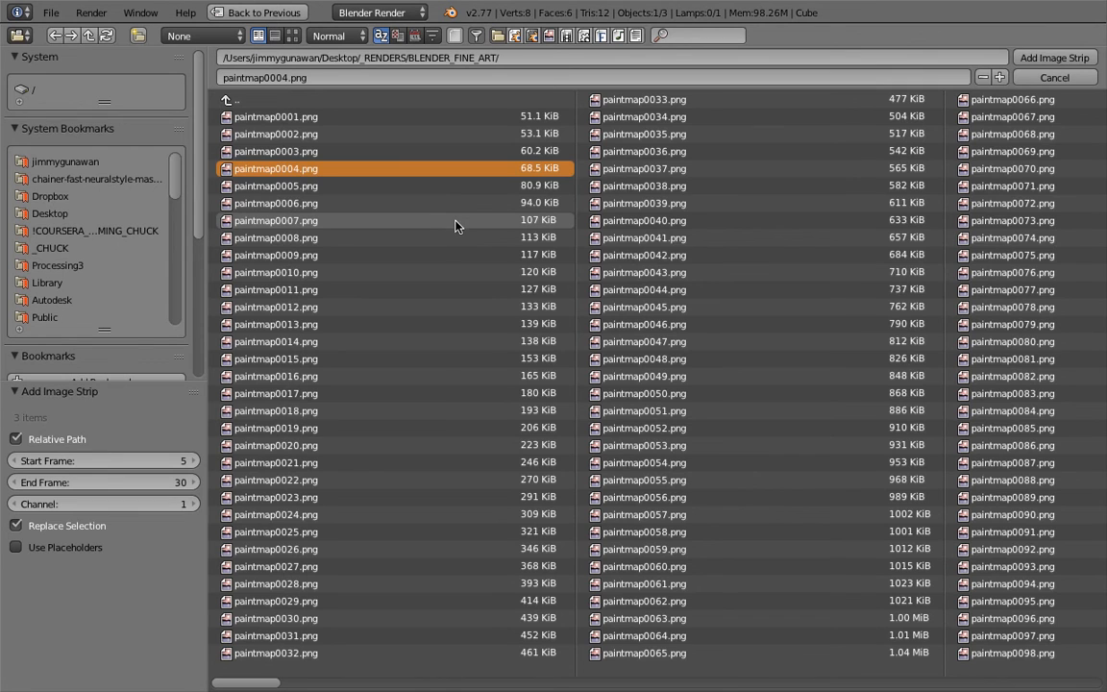
key(a)
key(a)
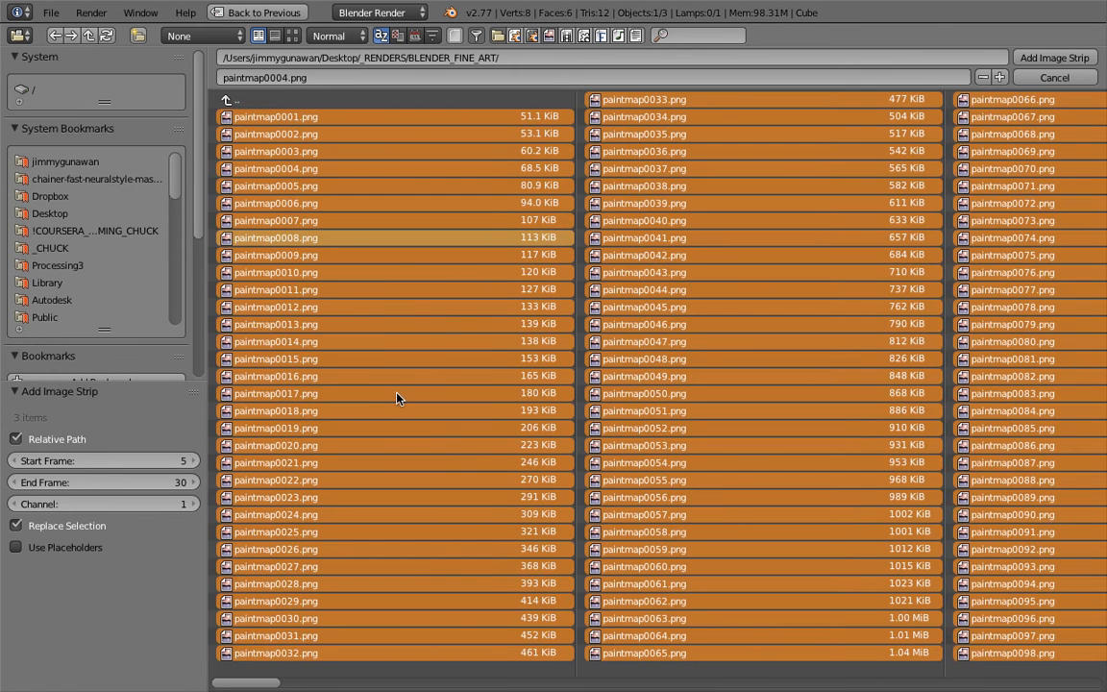
click(1032, 61)
Scrub through the frames of the paintmap image strip and return the playhead to frame 2
click(423, 516)
mouse_move(429, 515)
mouse_down()
mouse_move(613, 504)
mouse_move(462, 498)
mouse_up()
drag(537, 494, 671, 507)
scroll(553, 588, down, 2)
scroll(553, 588, down, 2)
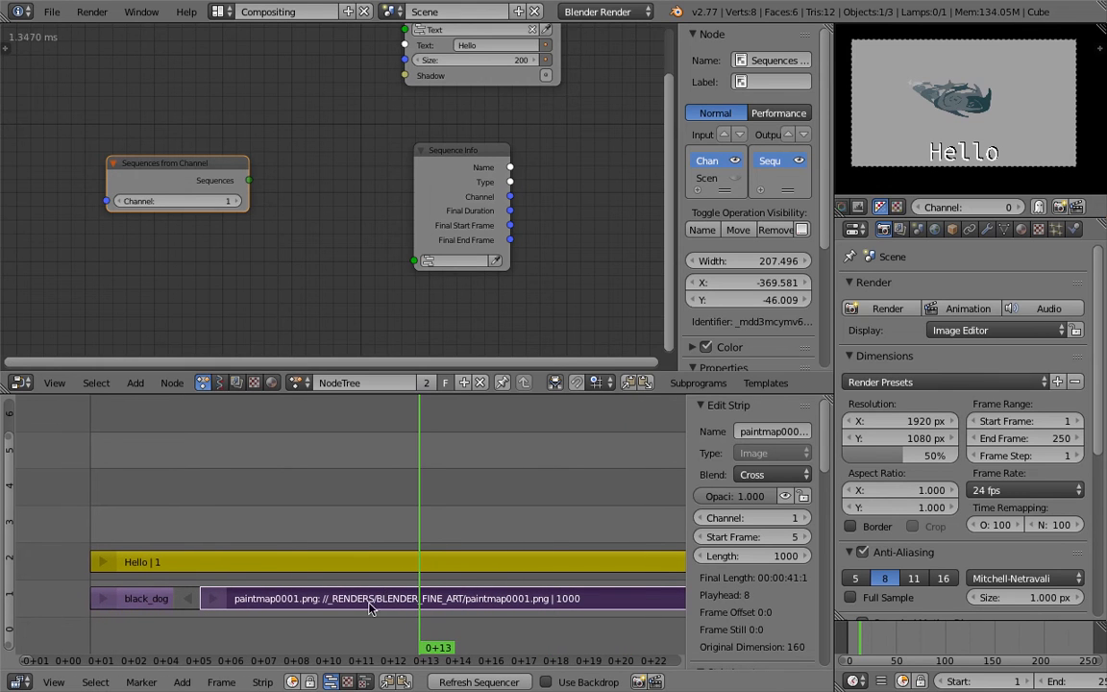
drag(293, 557, 166, 518)
middle_drag(306, 498, 327, 498)
scroll(245, 507, up, 1)
middle_drag(245, 506, 391, 504)
drag(288, 499, 293, 597)
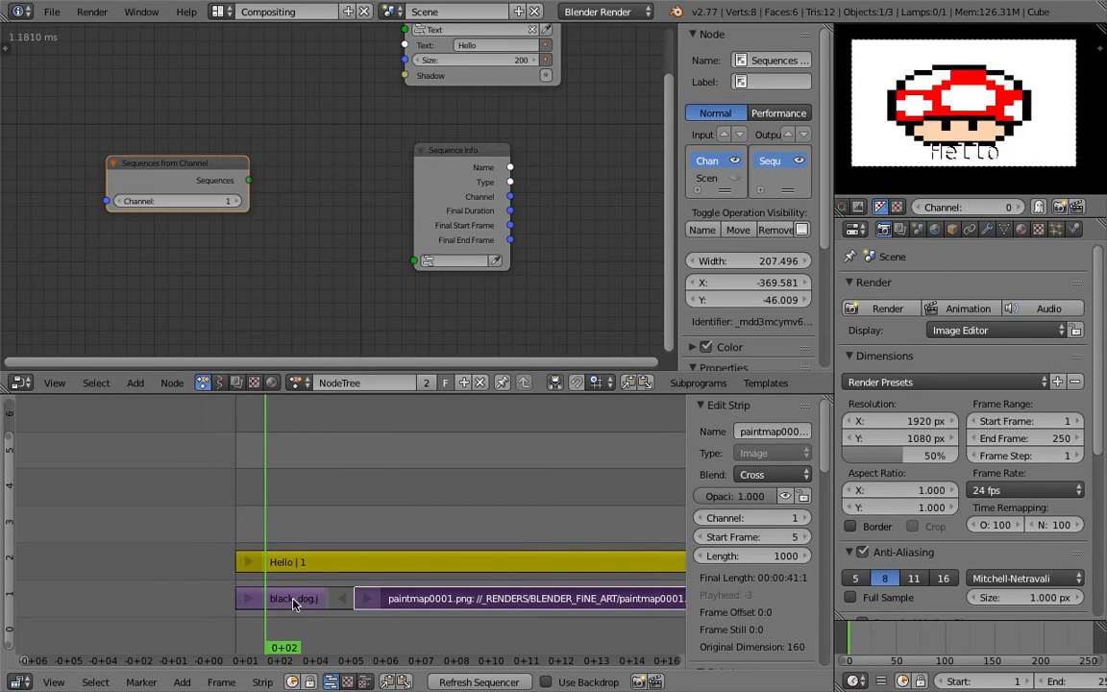
Trim the end of the black_dog.jpg strip so that it is 3 frames long
right_click(293, 597)
scroll(225, 567, up, 1)
scroll(225, 566, up, 4)
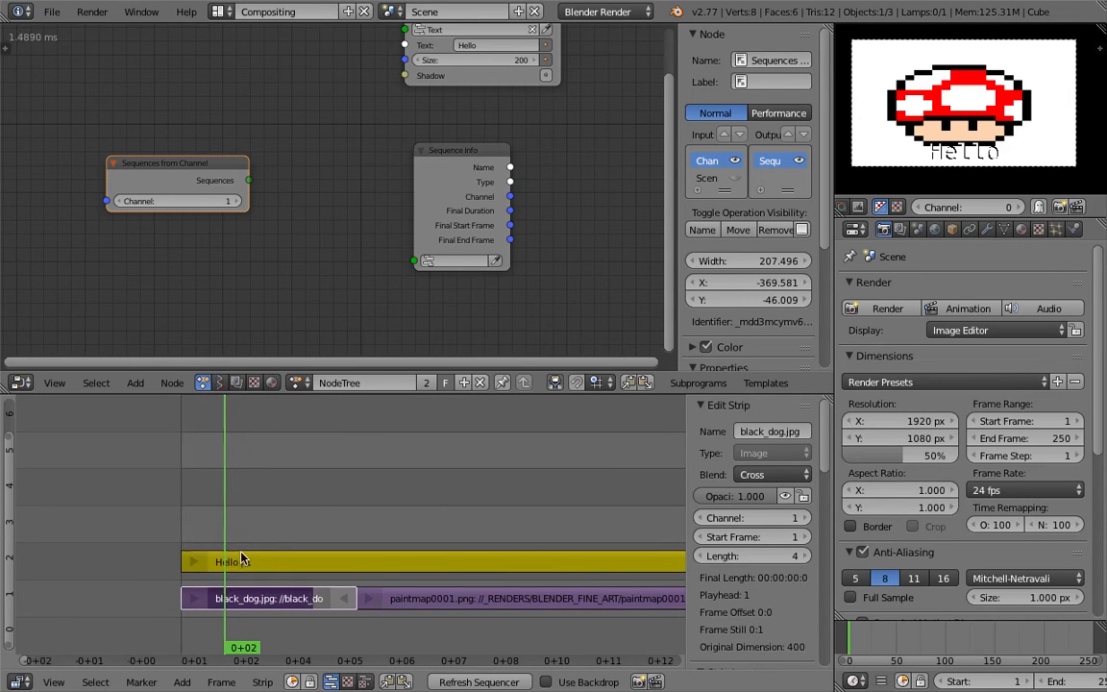
scroll(210, 620, up, 1)
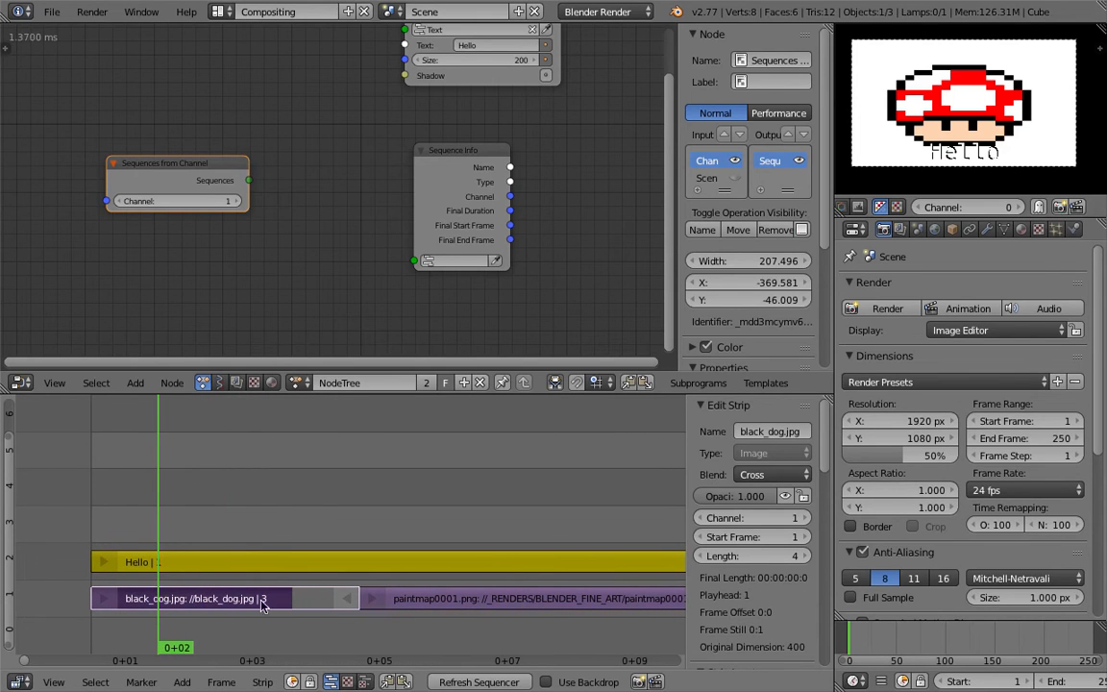
click(349, 599)
key(g)
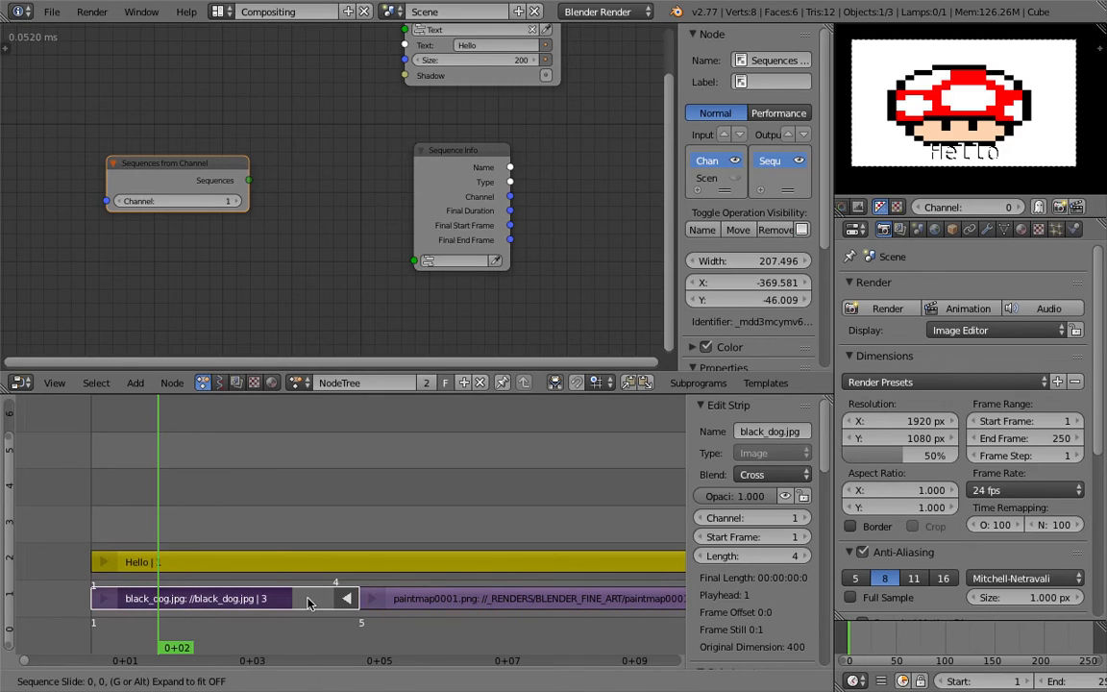
click(292, 599)
middle_drag(286, 528, 327, 529)
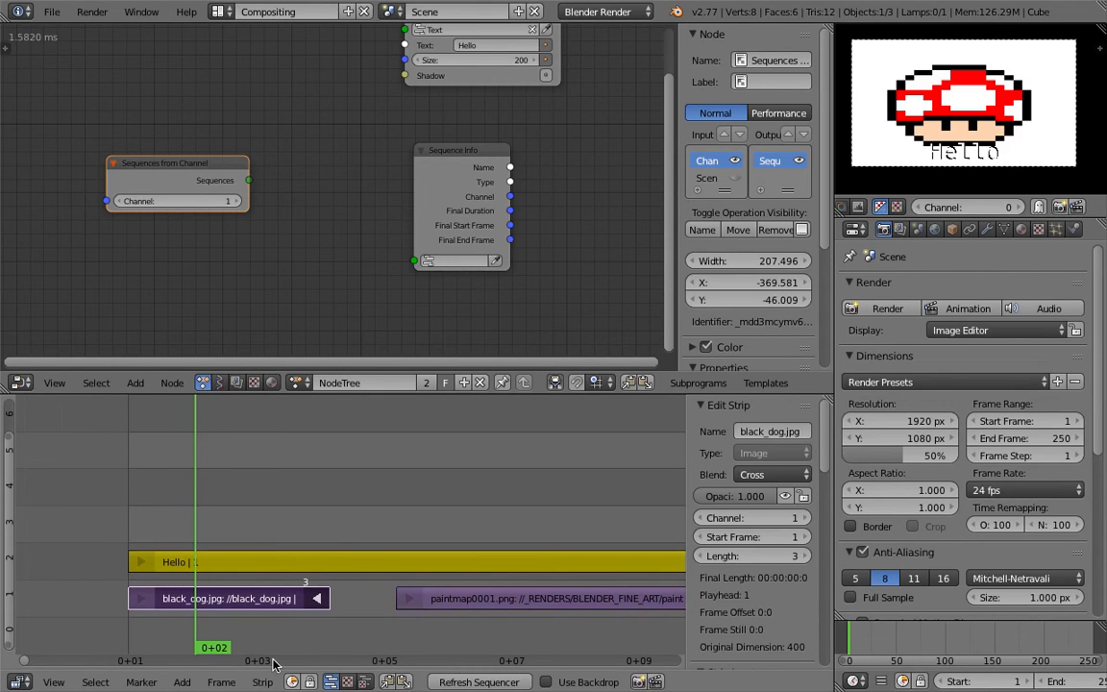
Separate the black_dog.jpg strip into individual image strips with a length of 10 frames each
click(224, 682)
click(262, 682)
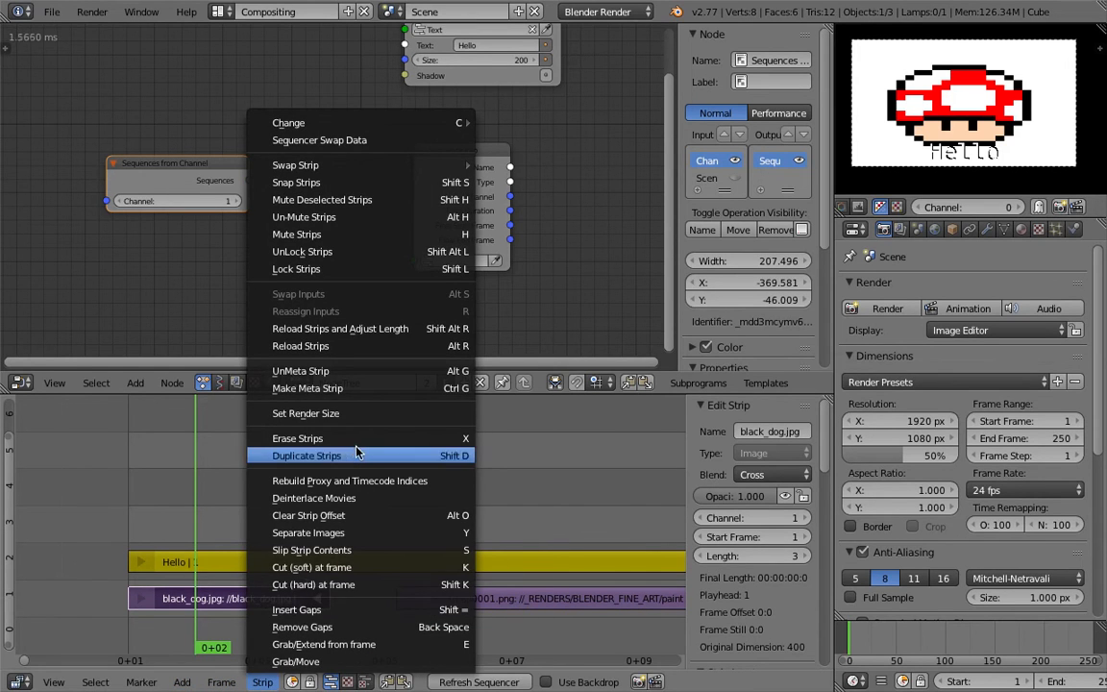
click(361, 538)
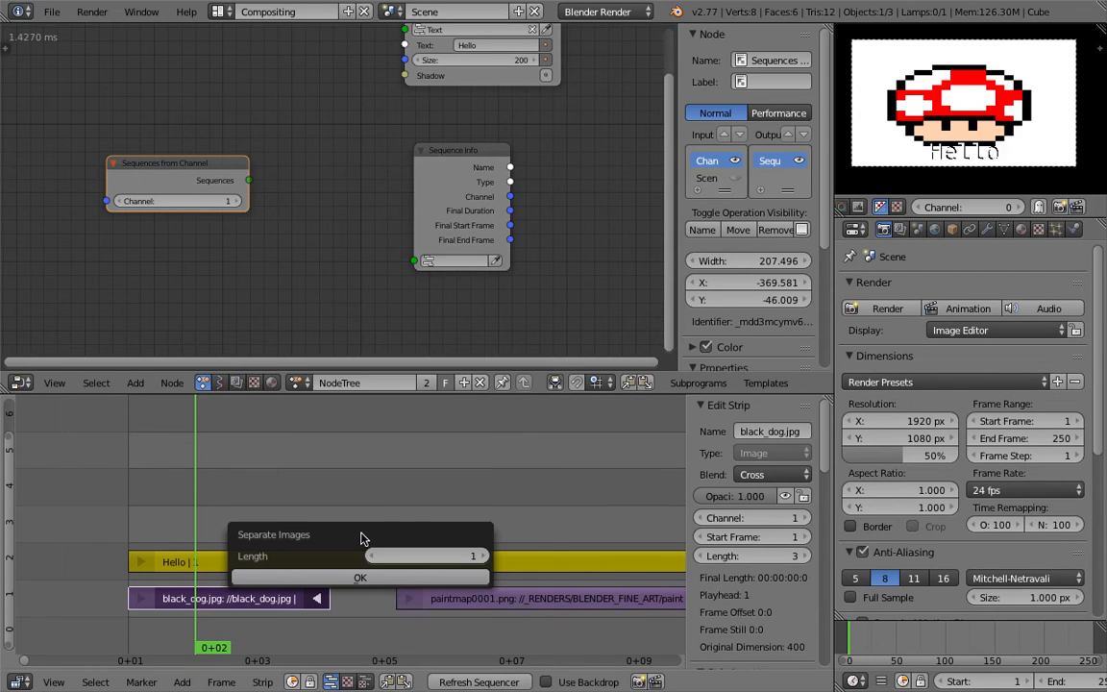
click(487, 559)
click(487, 559)
click(451, 558)
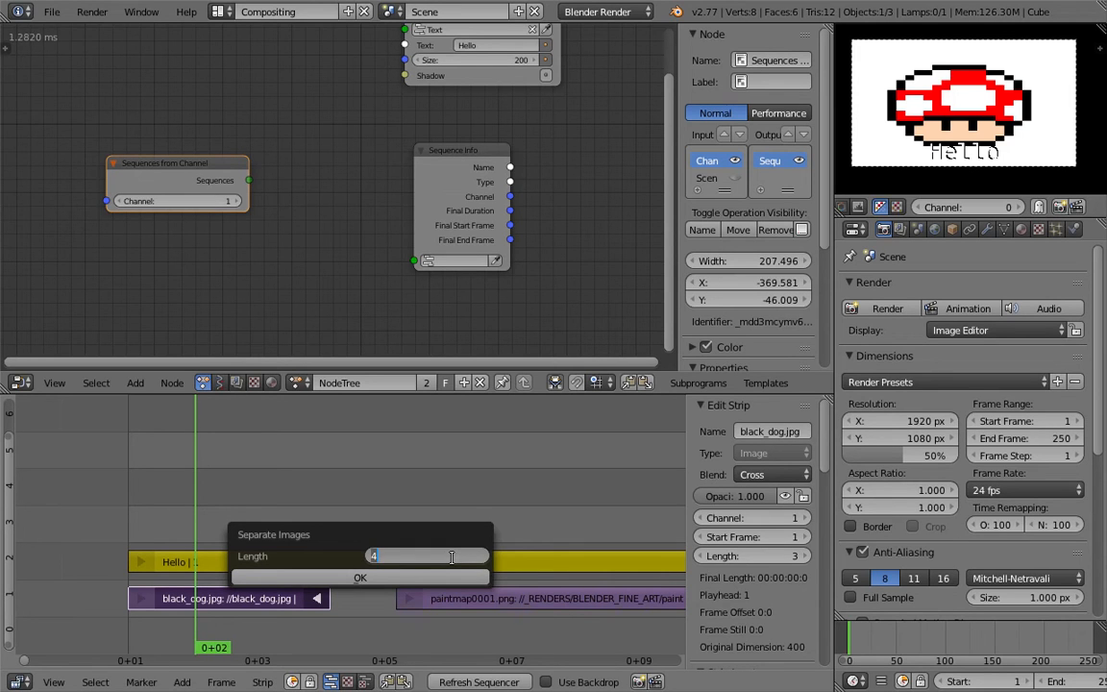
text(10)
key(Return)
click(437, 578)
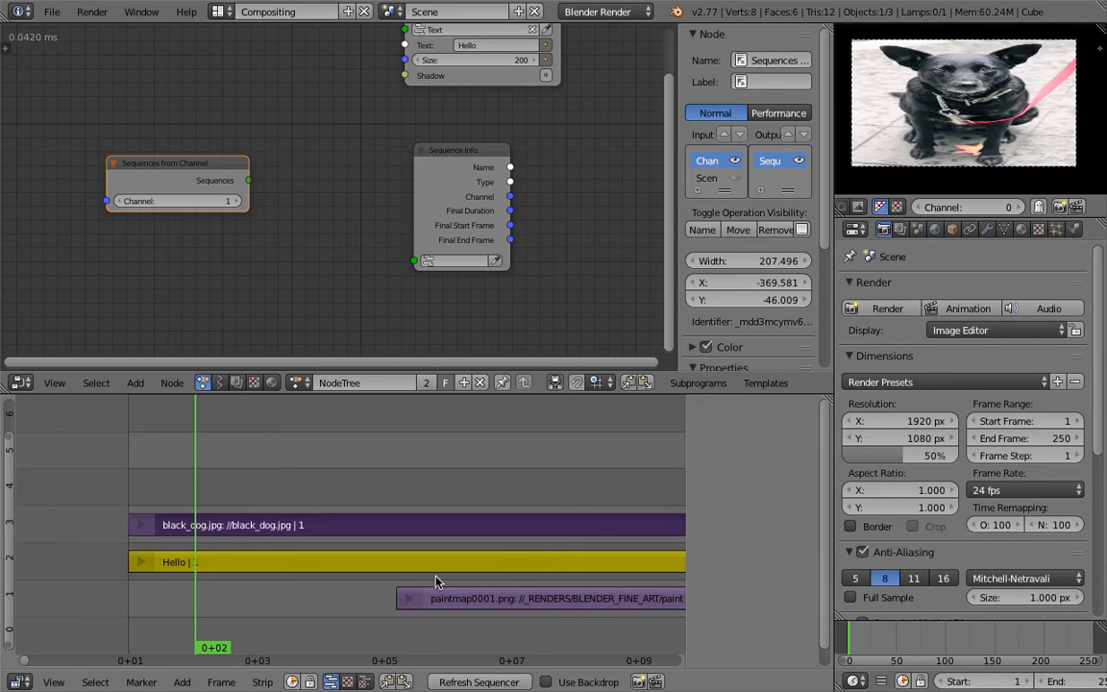
Scrub along the separated image strips in channel 3 to frame 9
scroll(412, 506, down, 5)
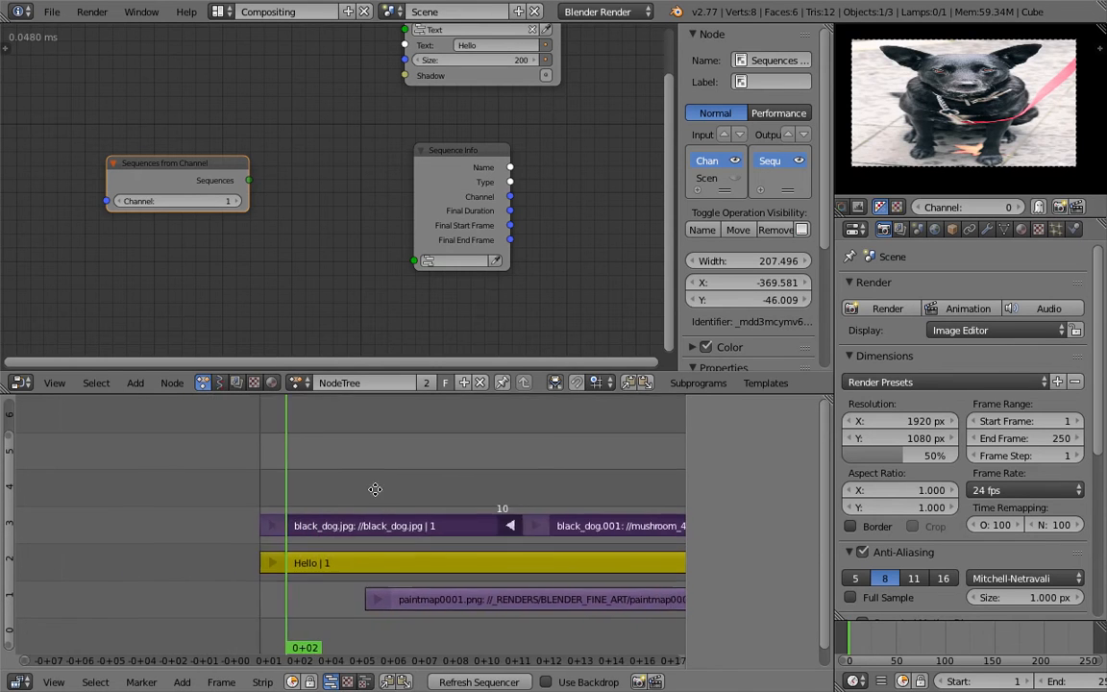
drag(308, 485, 536, 466)
scroll(470, 470, down, 2)
drag(337, 459, 250, 464)
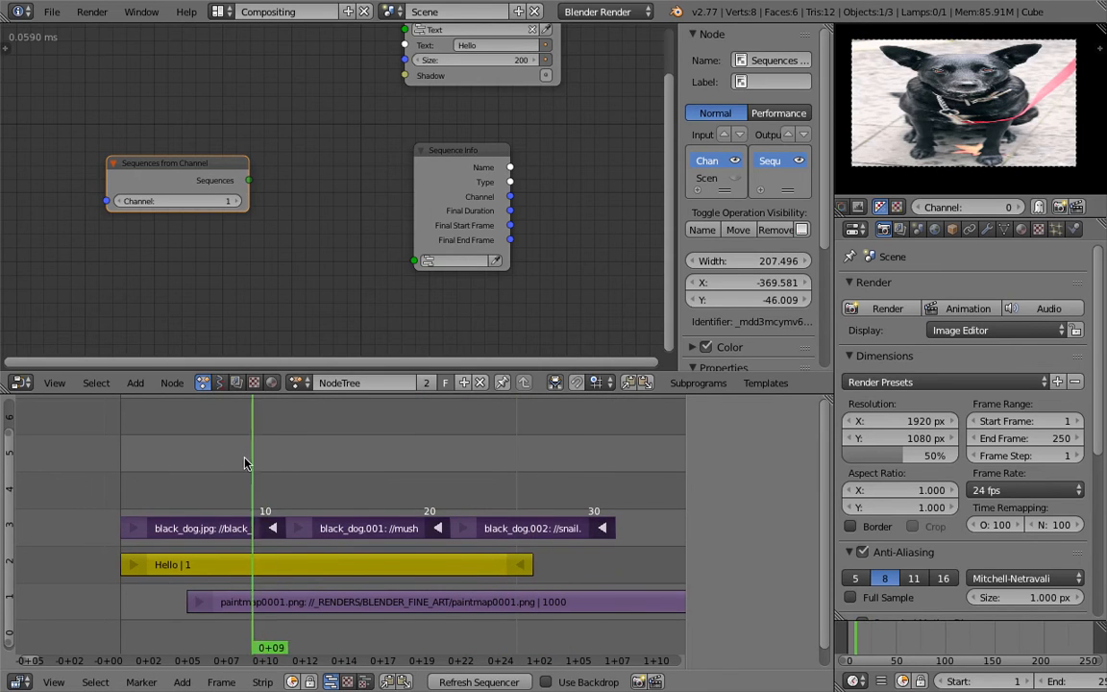
Check the images of the separated strips and rename the first one, showing the dog, as blackdog
right_click(224, 527)
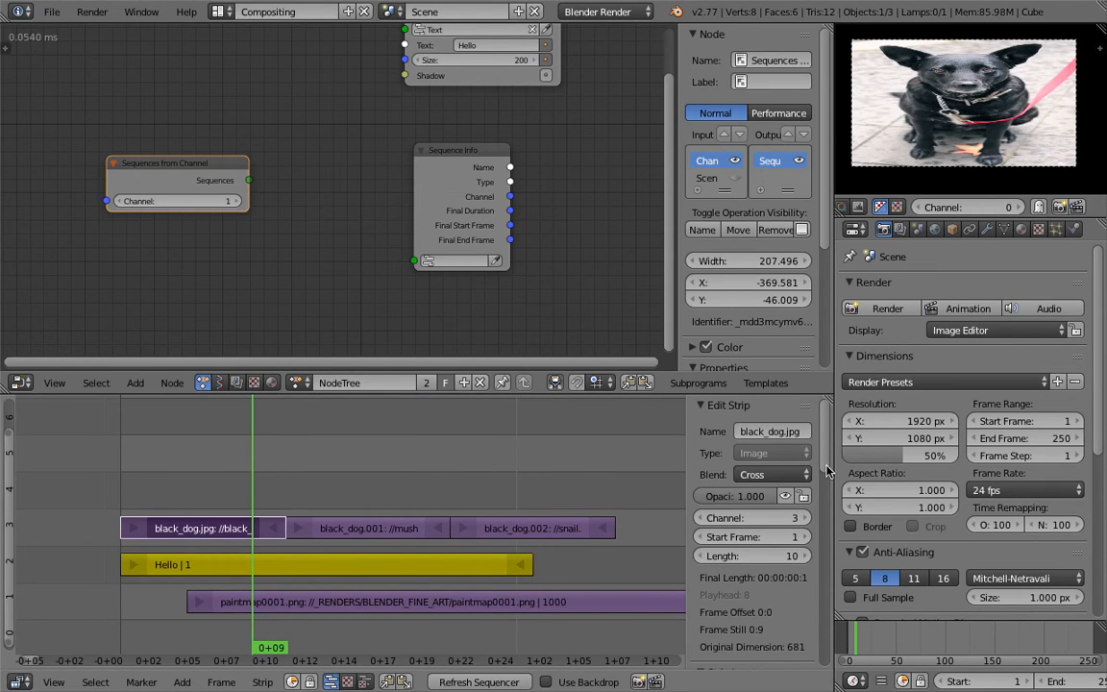
drag(407, 463, 368, 461)
drag(245, 460, 303, 474)
middle_drag(260, 480, 274, 477)
drag(234, 473, 253, 459)
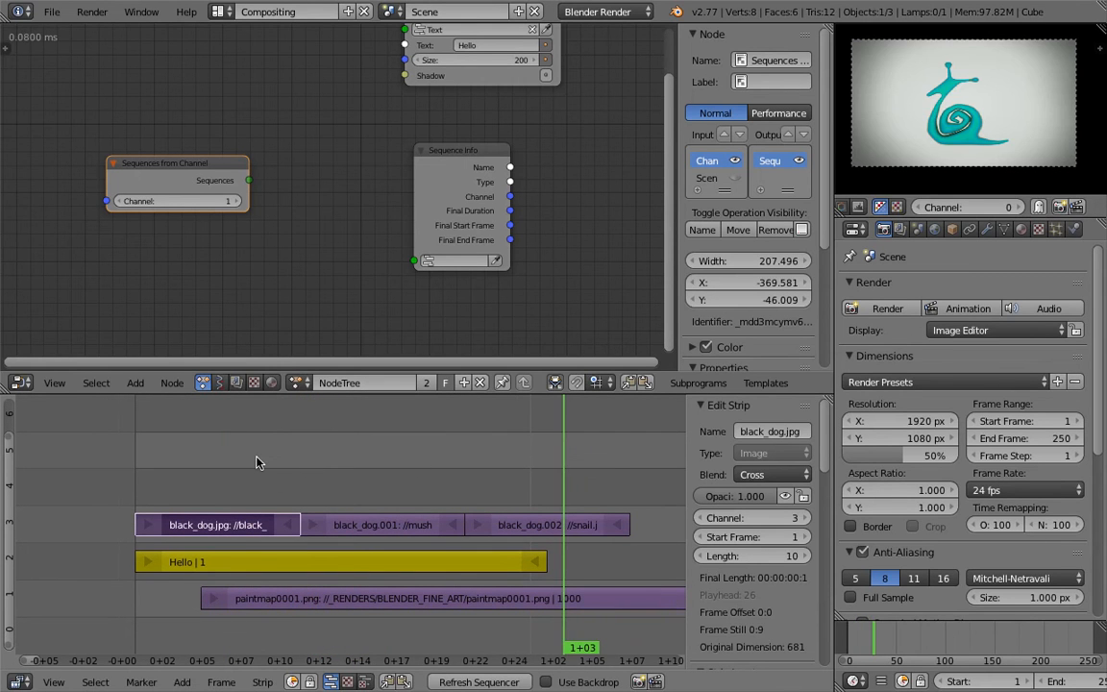
click(777, 435)
text(bl)
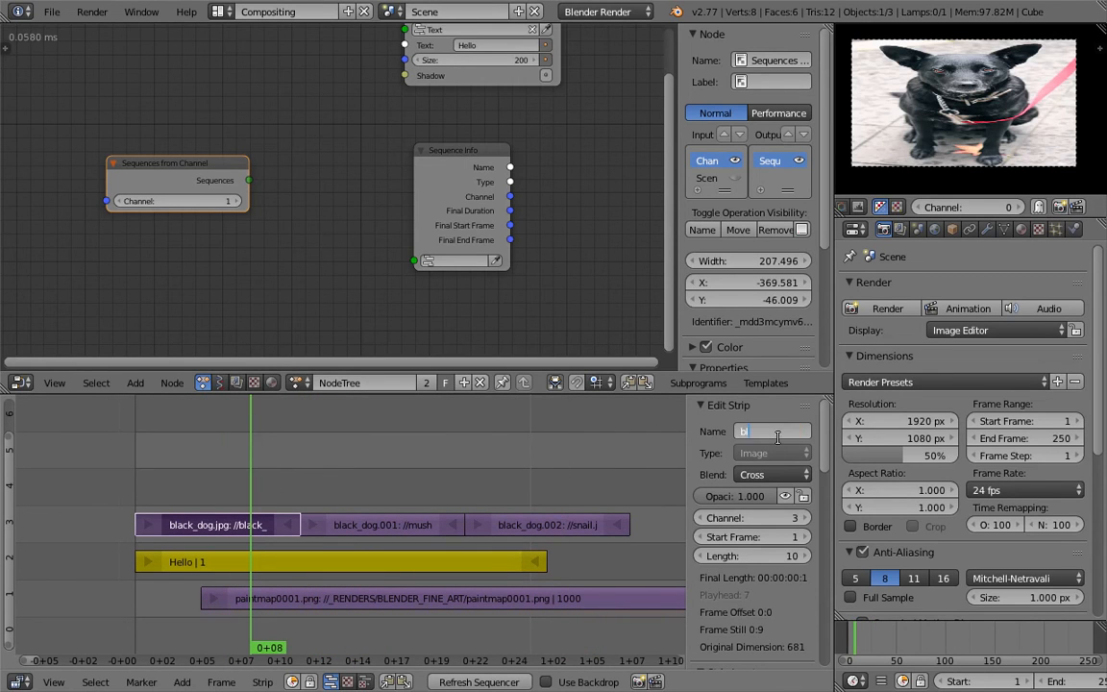
text(ackdog)
key(Return)
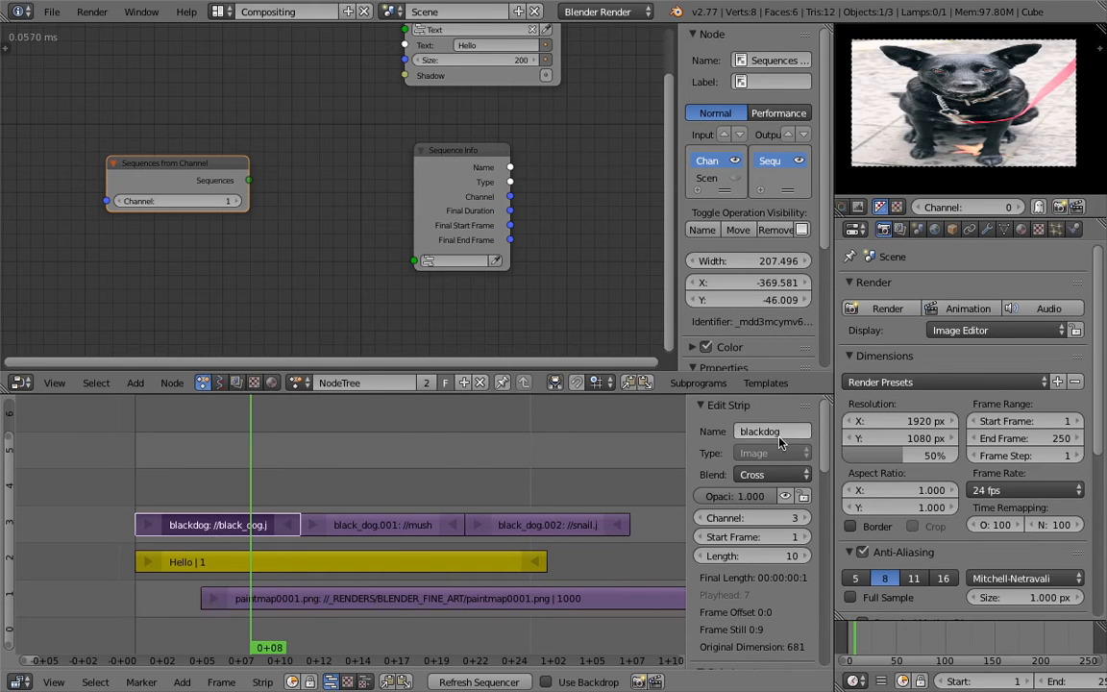
Rename the middle image strip, black_dog.001, as mushrom
click(399, 445)
drag(298, 461, 387, 455)
click(409, 454)
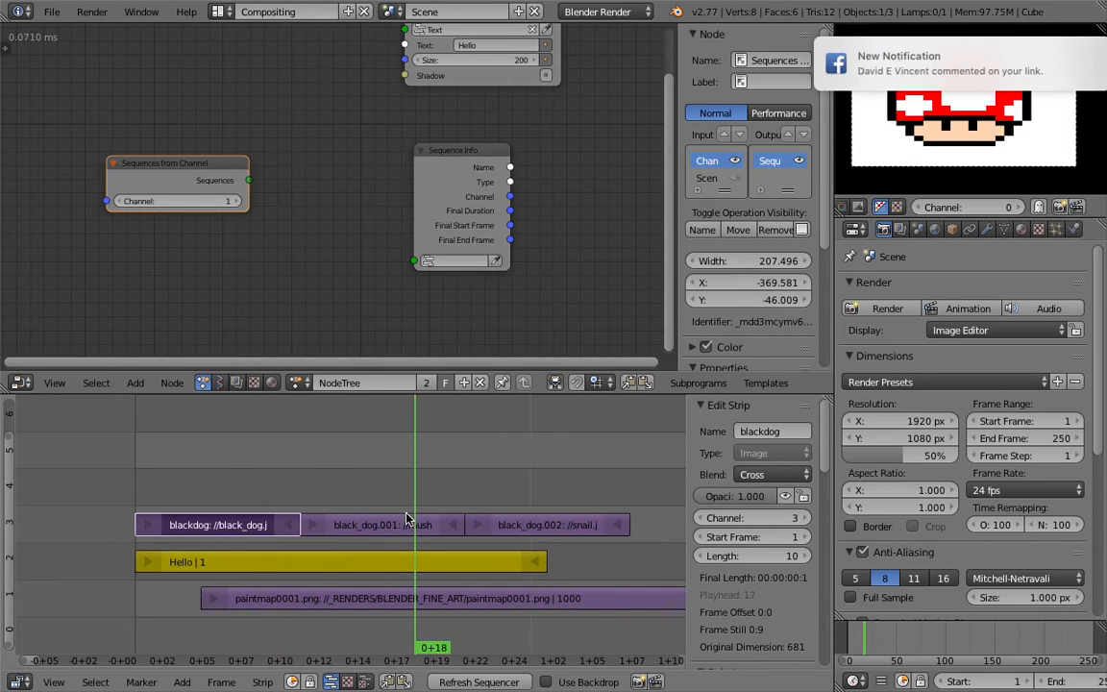
click(413, 525)
right_click(520, 527)
right_click(384, 526)
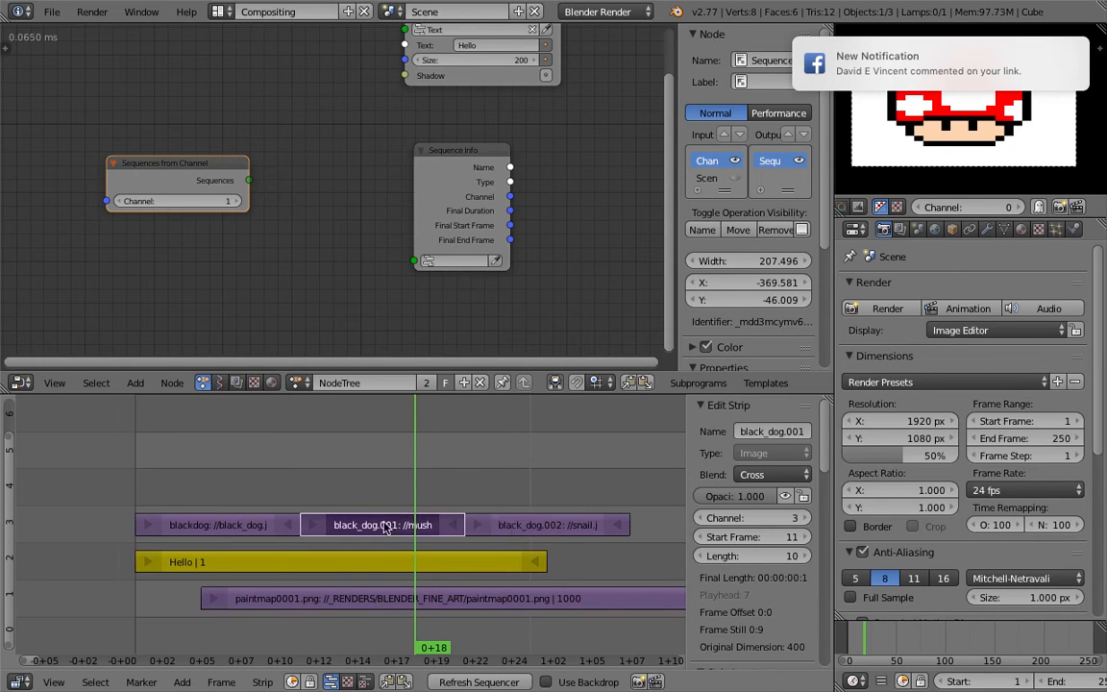
click(757, 437)
text(mushrom)
key(Return)
Rename the third image strip, black_dog.002, as snail
click(562, 449)
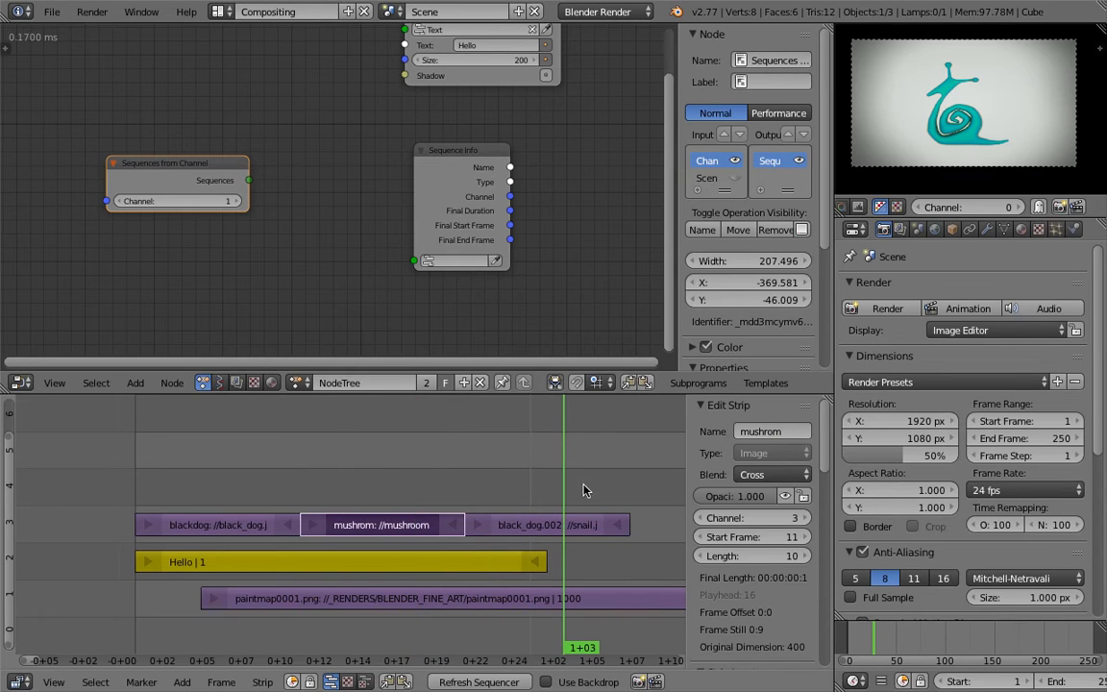
click(548, 483)
right_click(547, 525)
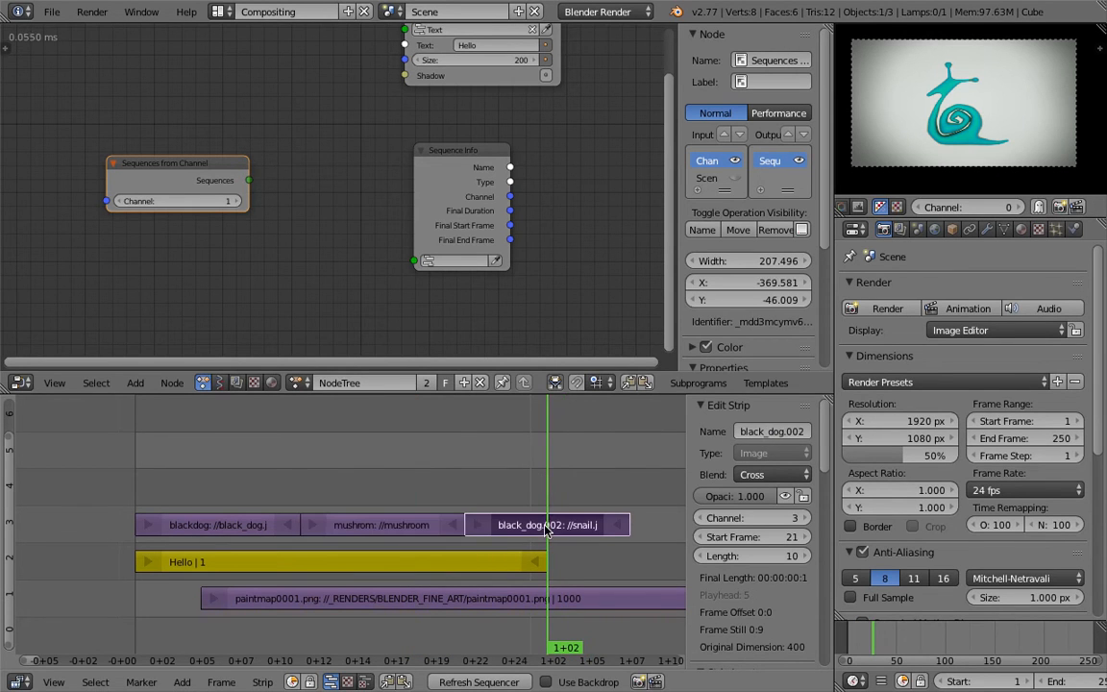
click(761, 433)
text(snail)
key(Return)
Set the playhead to frame 17 and move the Hello text strip up to channel 4, keeping its start frame
click(399, 461)
right_click(361, 559)
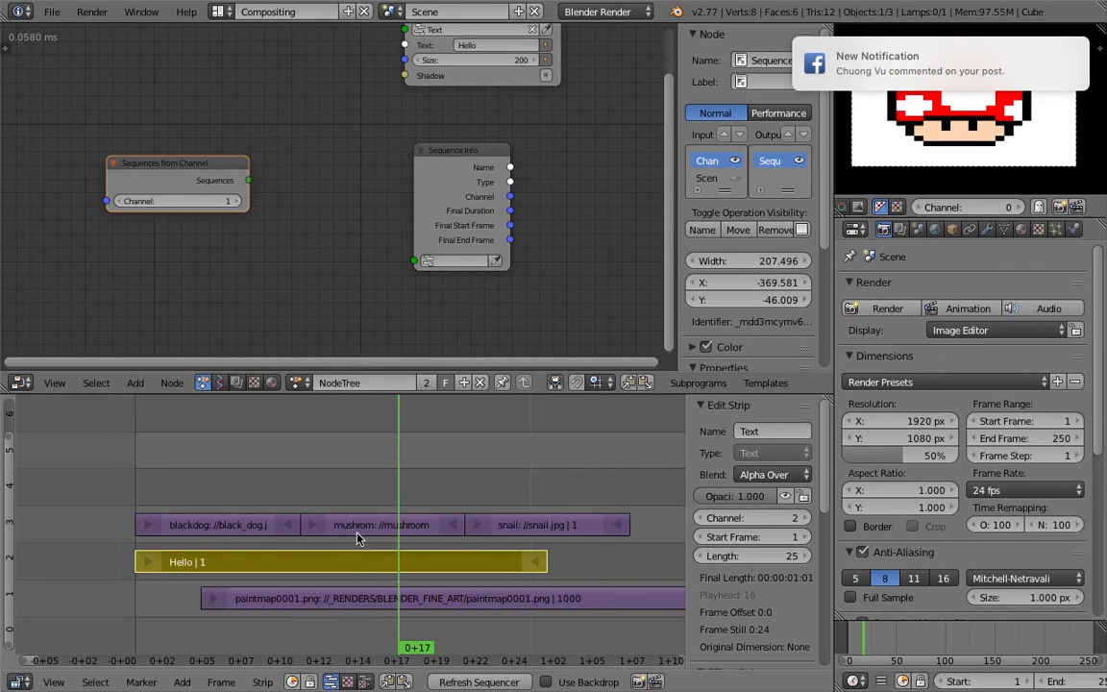
key(g)
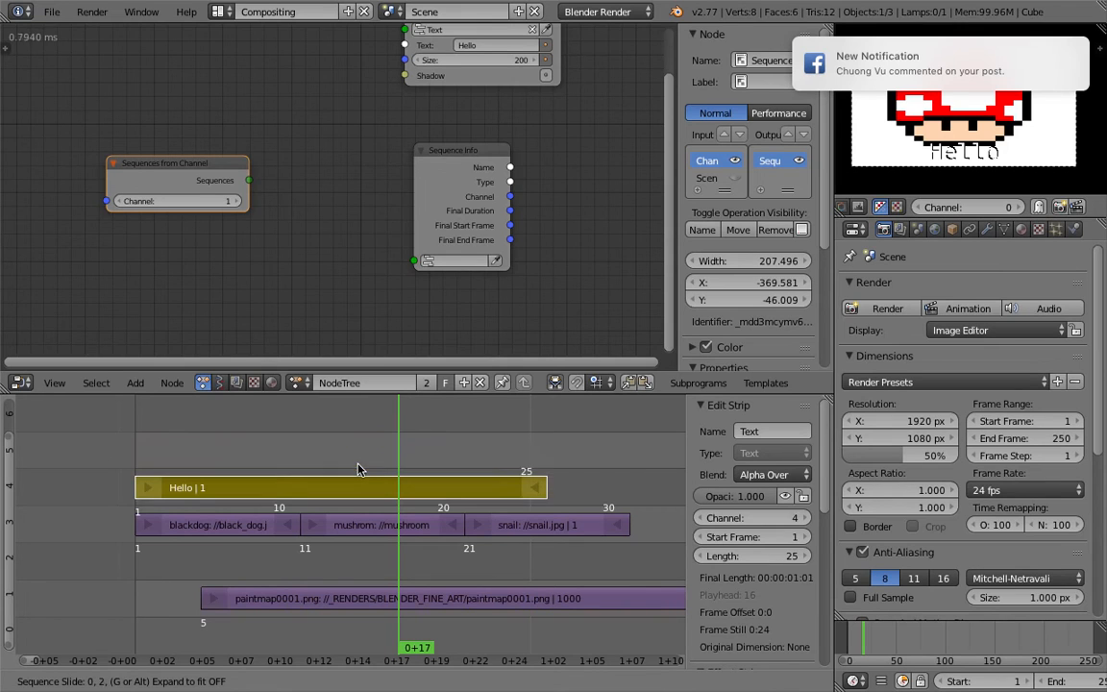
click(356, 472)
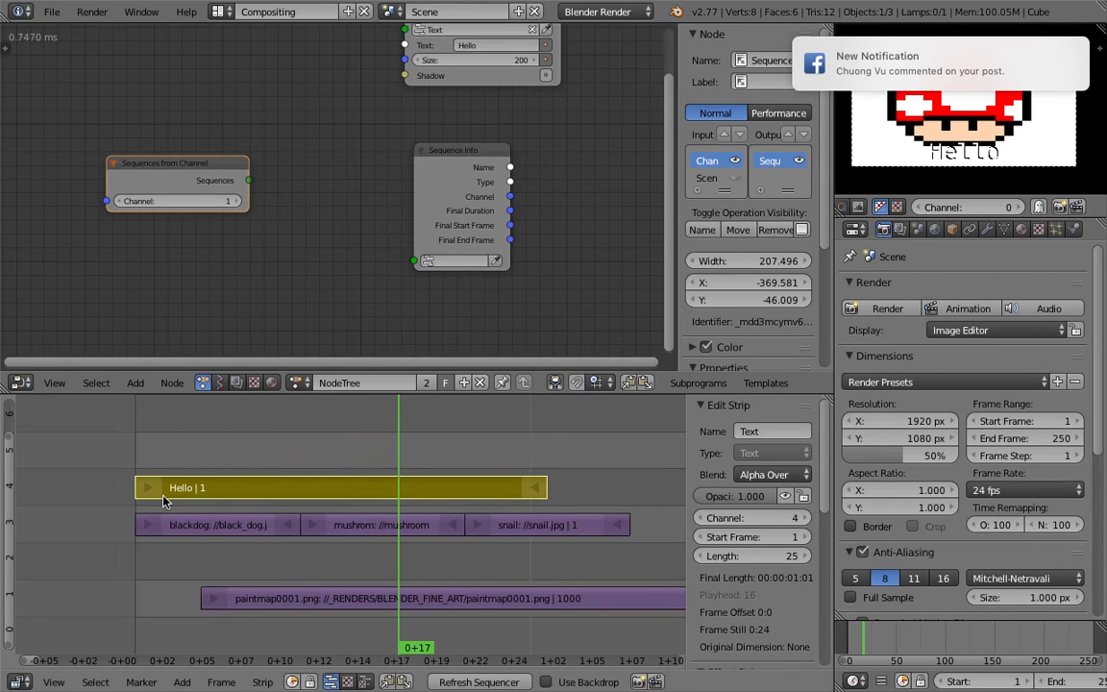
Delete the paintmap image strip from channel 1
right_click(363, 599)
key(x)
click(363, 595)
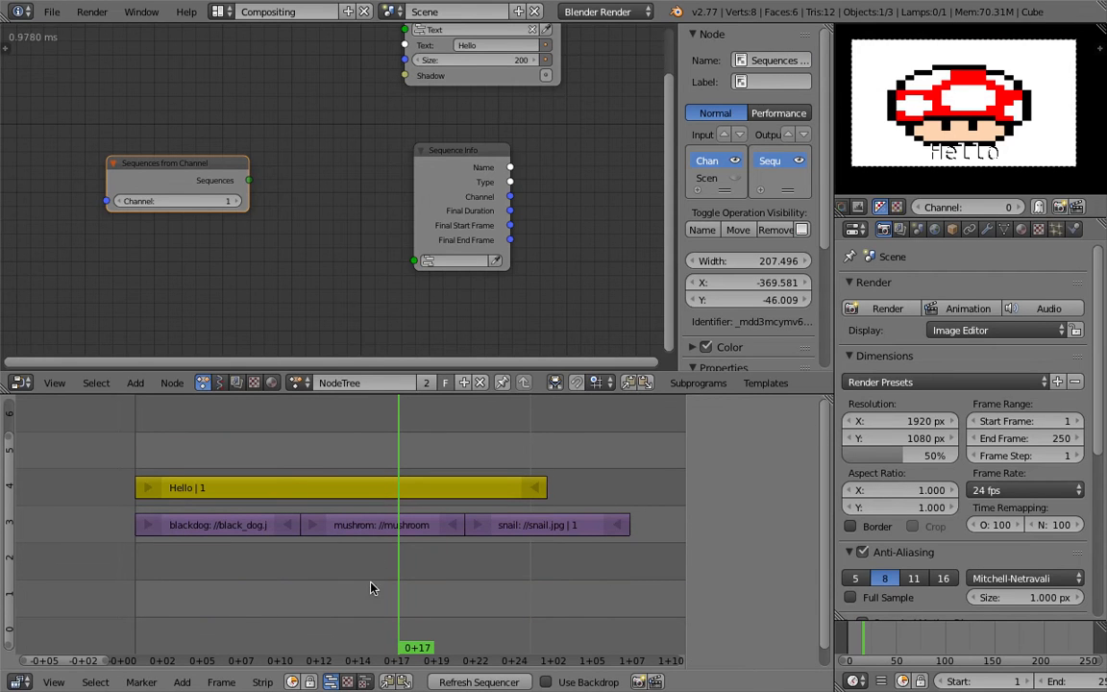
Extend the end of the Hello text strip to a length of 30 frames, matching the snail strip's end, and save the file
right_click(539, 491)
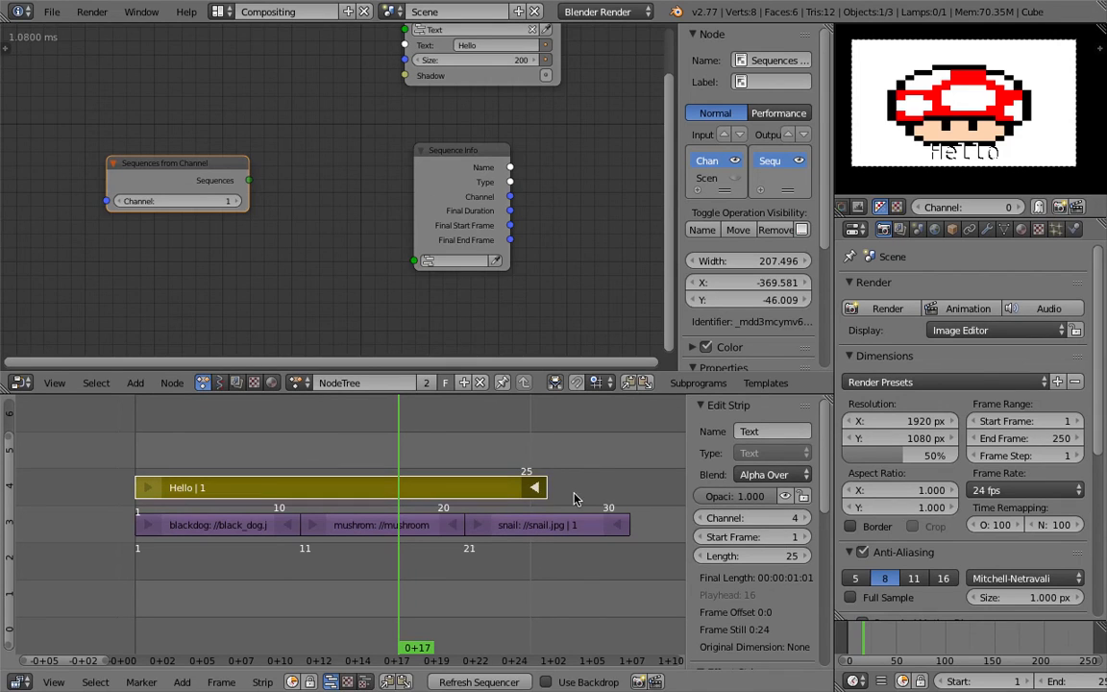
key(g)
click(623, 490)
click(532, 455)
key(ctrl+s)
click(448, 457)
Inspect the blackdog, mushrom, snail and Hello strips in turn, and scrub the playhead to frame 14
right_click(240, 539)
right_click(359, 525)
right_click(536, 531)
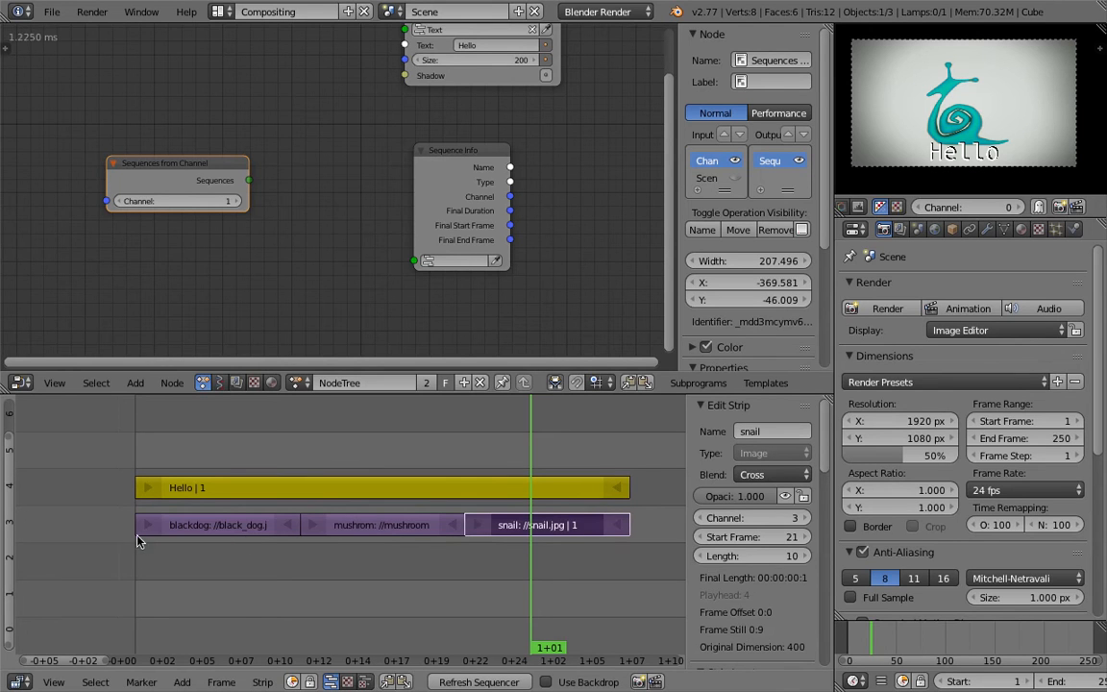
middle_drag(232, 561, 167, 564)
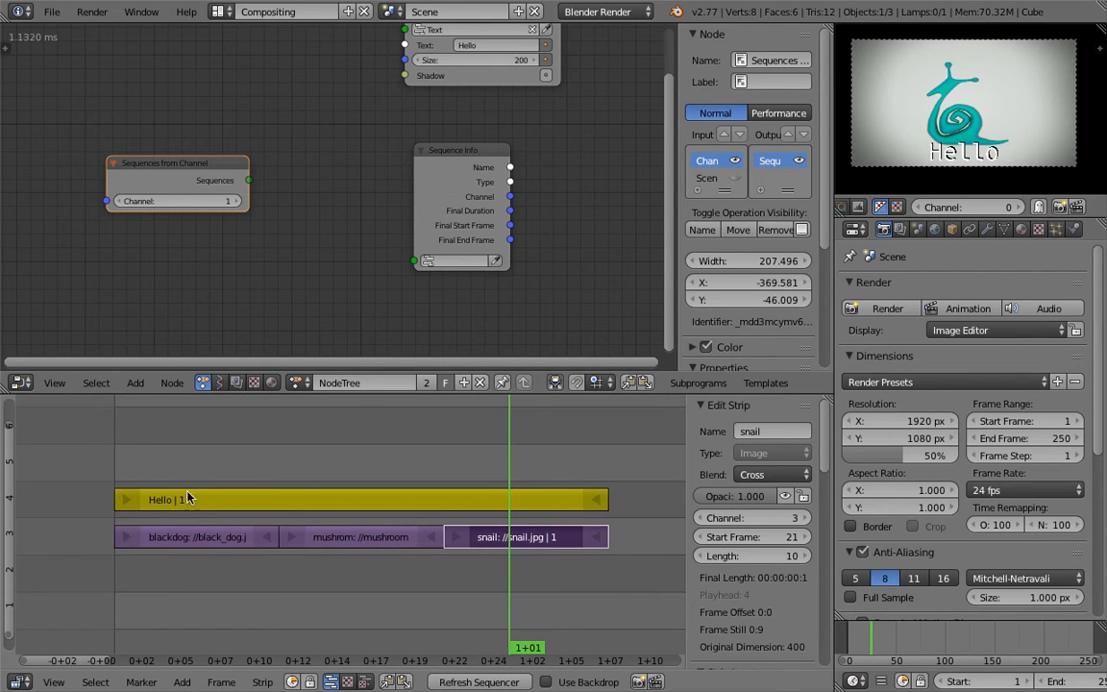
right_click(120, 501)
drag(179, 463, 328, 451)
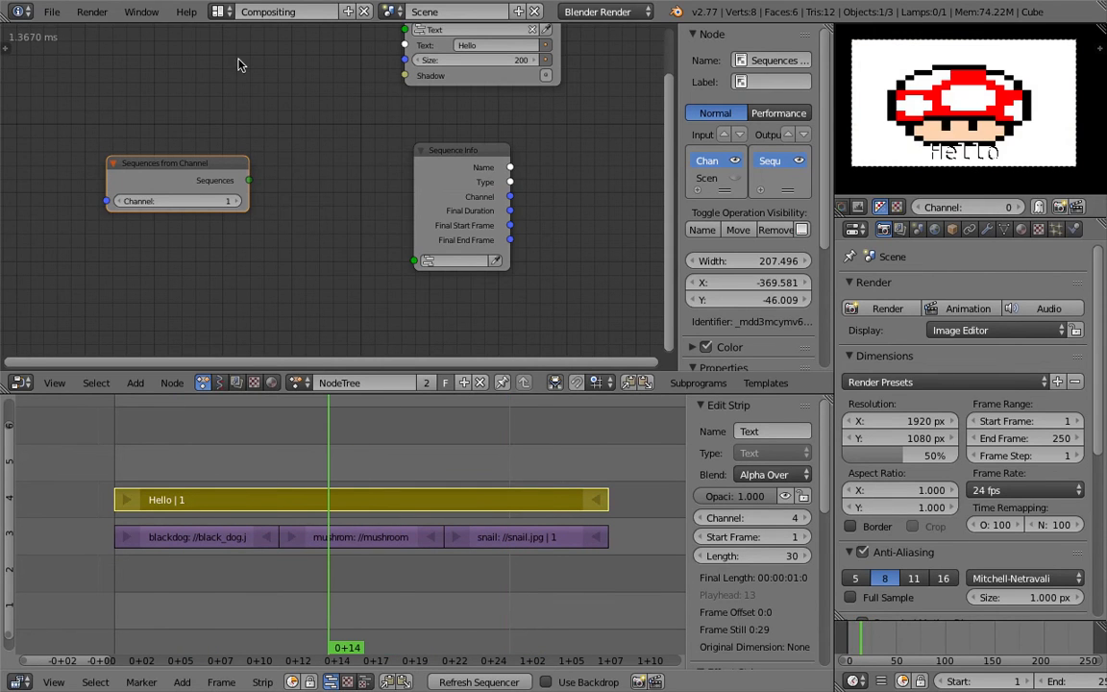
Save the project on the Desktop as a new incremented version of AN_VSE_001.blend
click(52, 14)
click(74, 138)
click(52, 13)
click(112, 161)
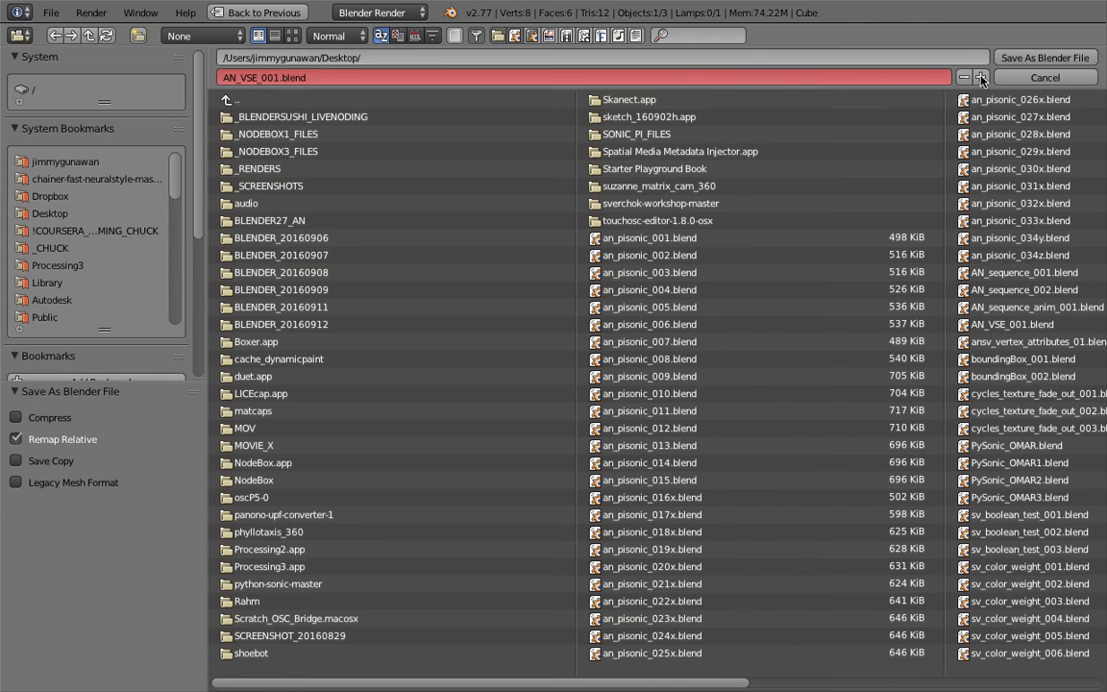
click(1050, 54)
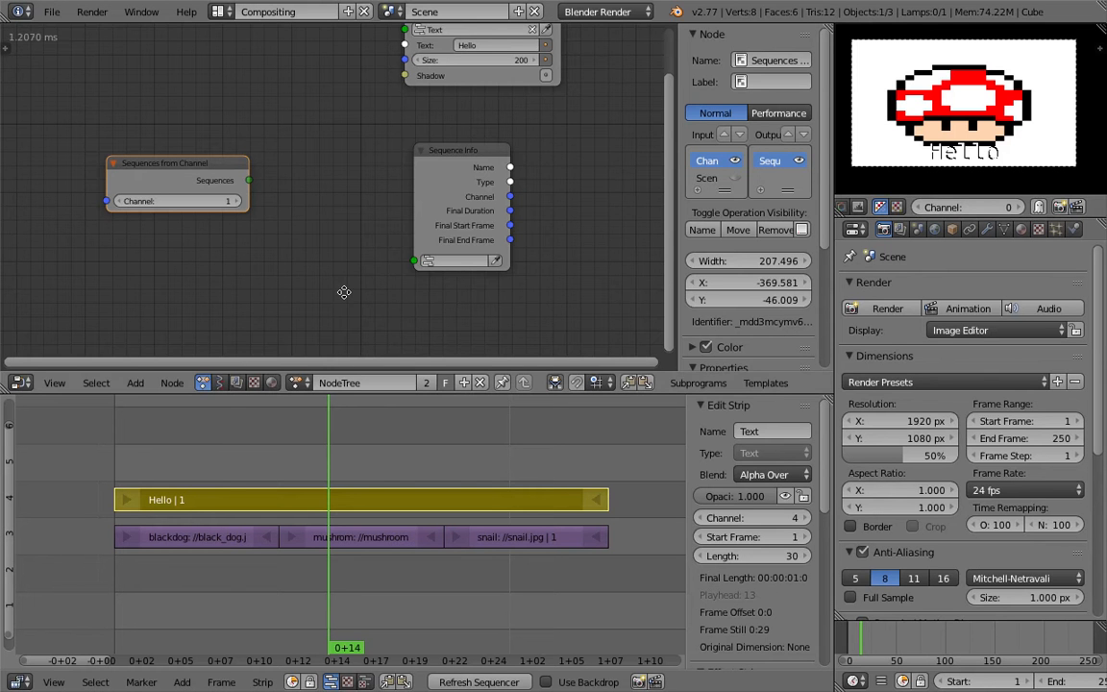
Scrub the playhead back and forth across the image strips to preview them, stopping at frame 9
click(223, 459)
drag(220, 459, 493, 477)
drag(416, 478, 316, 476)
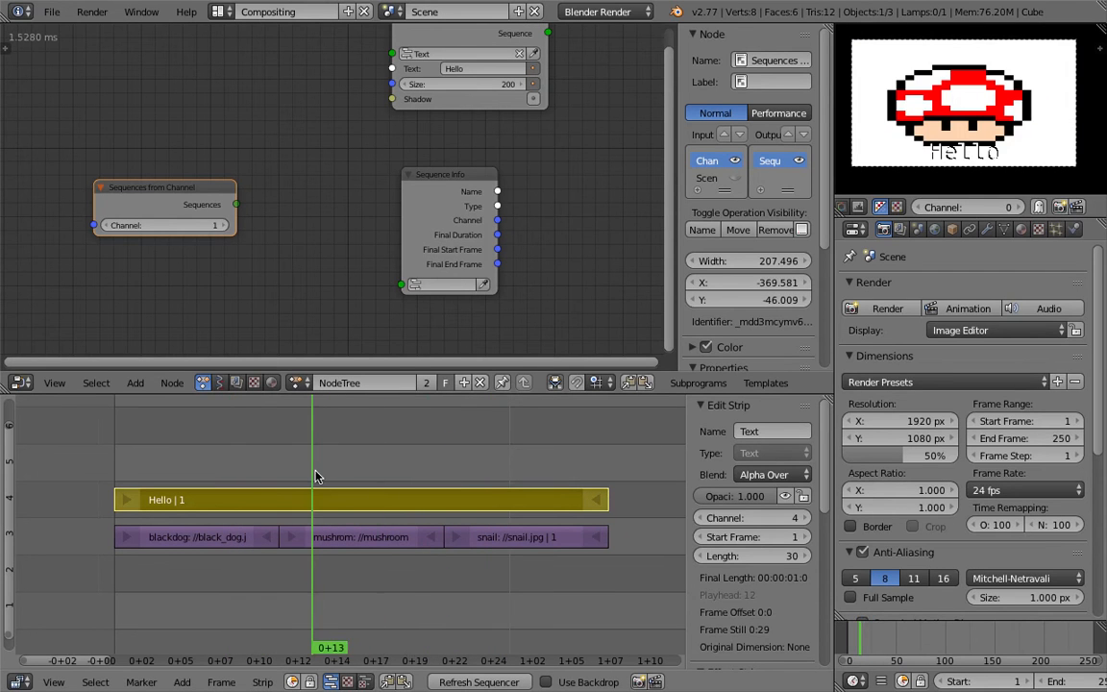
drag(243, 474, 186, 474)
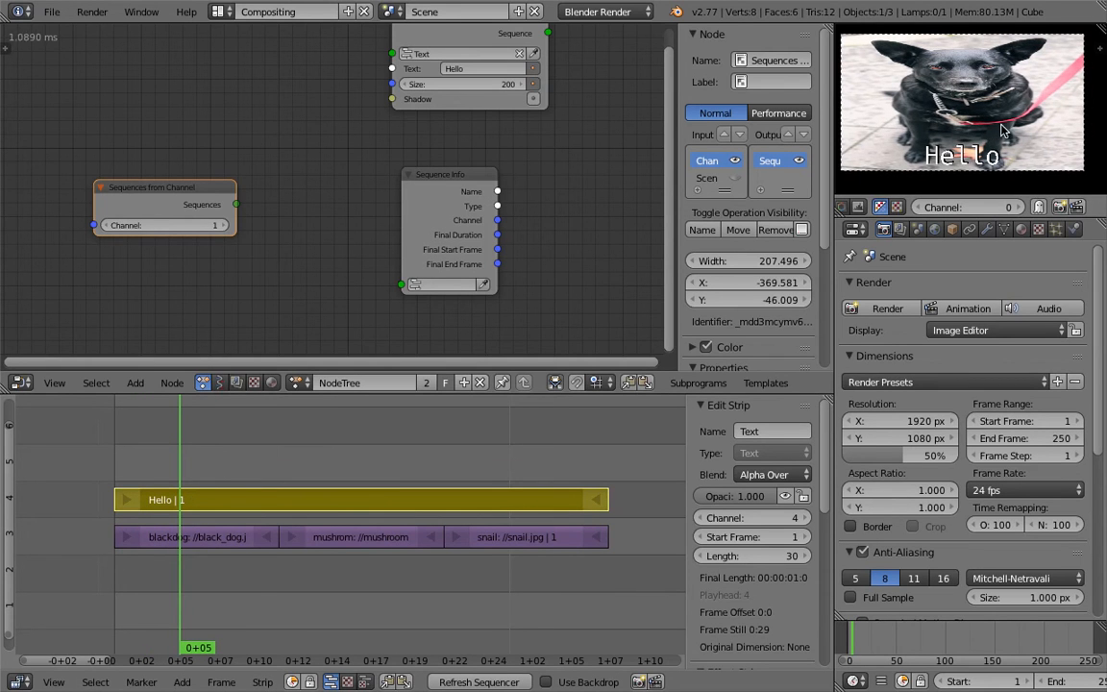
click(243, 437)
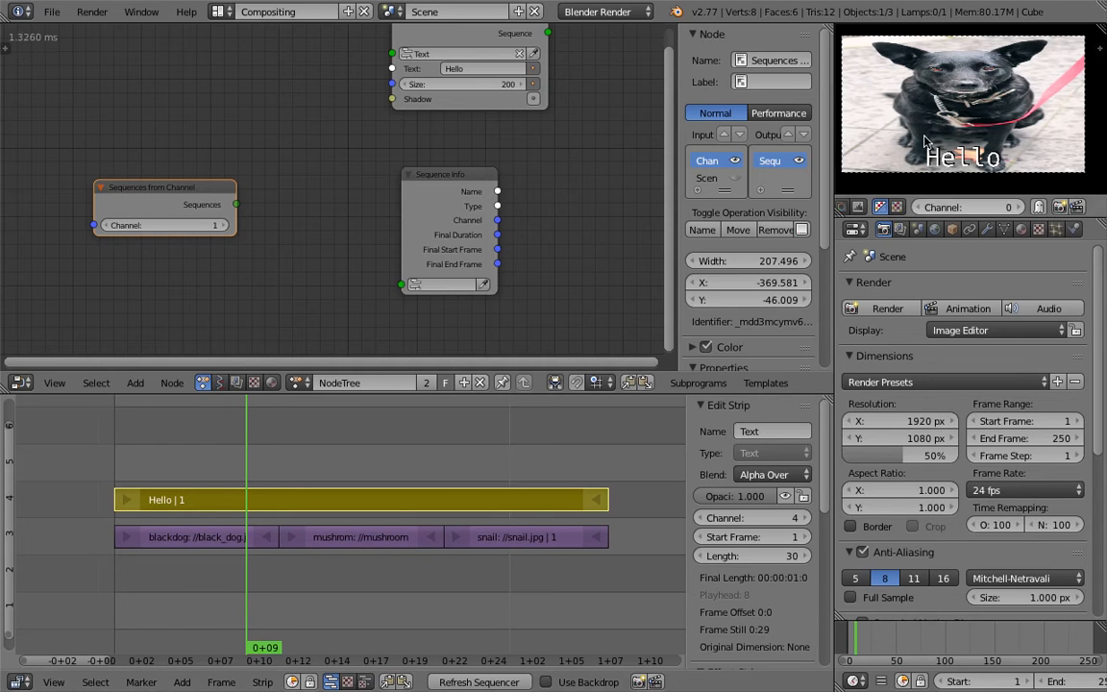
Inspect the blackdog, mushrom and snail strips on channel 3 in turn, and return the playhead to frame 9
right_click(217, 536)
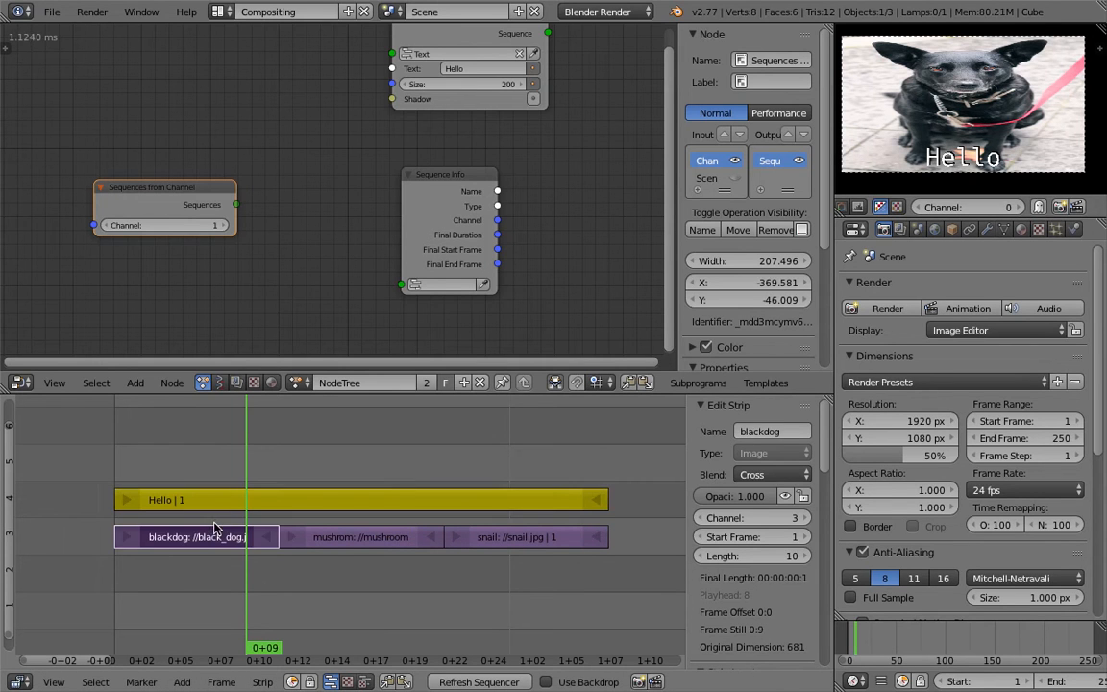
right_click(352, 544)
right_click(507, 538)
click(411, 459)
drag(459, 458, 246, 433)
Review the sequences offered by the Sequence Info node without choosing one
scroll(317, 236, down, 3)
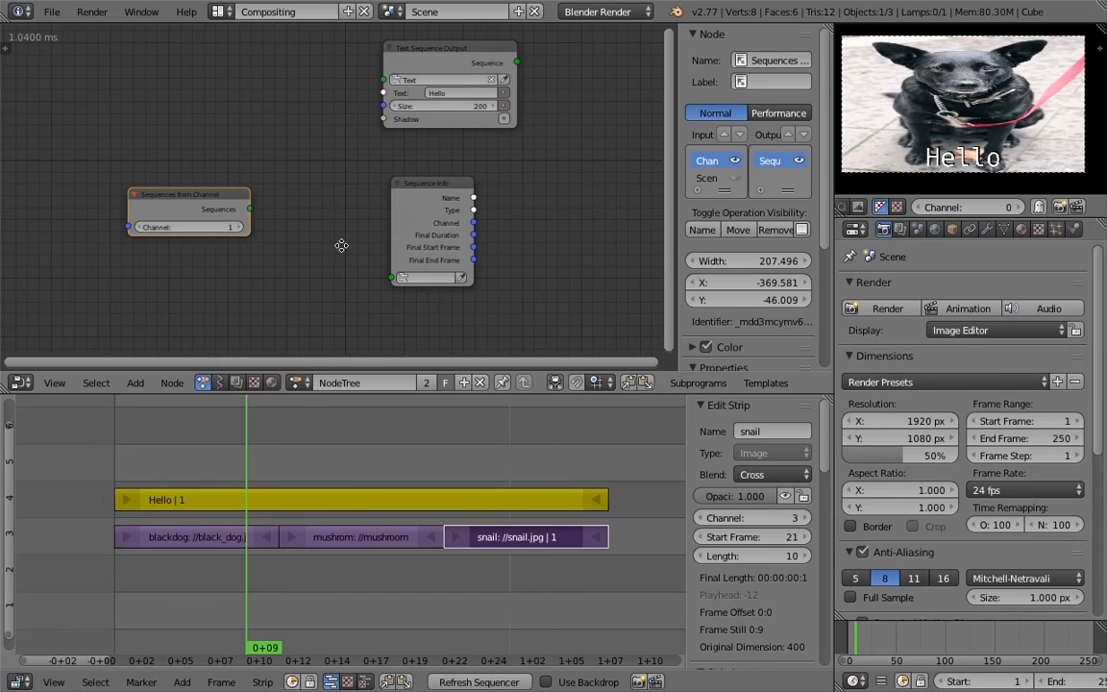
middle_drag(344, 242, 341, 241)
scroll(342, 305, up, 1)
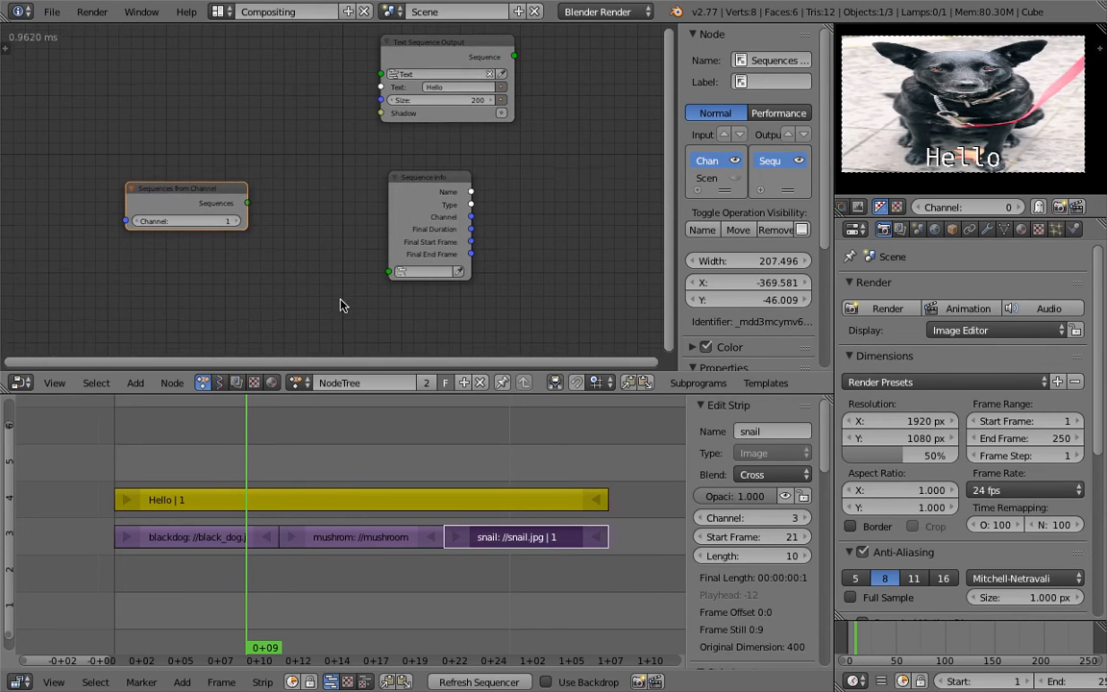
click(420, 283)
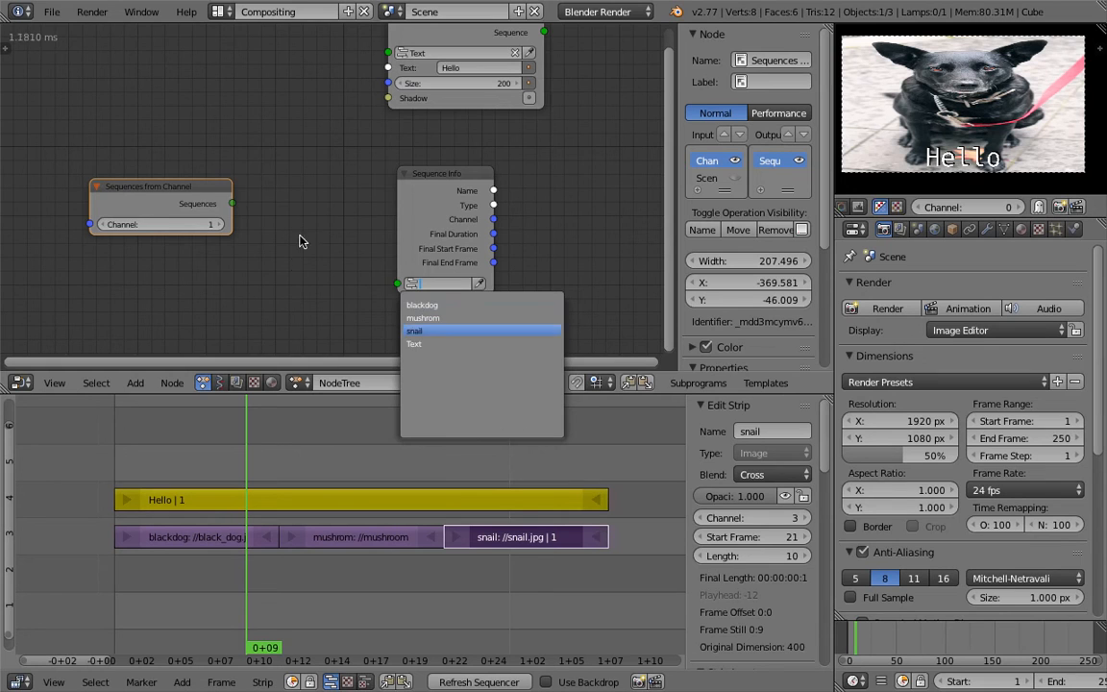
Shift the Sequences from Channel node slightly toward Sequence Info and set its channel to 3
drag(170, 203, 196, 202)
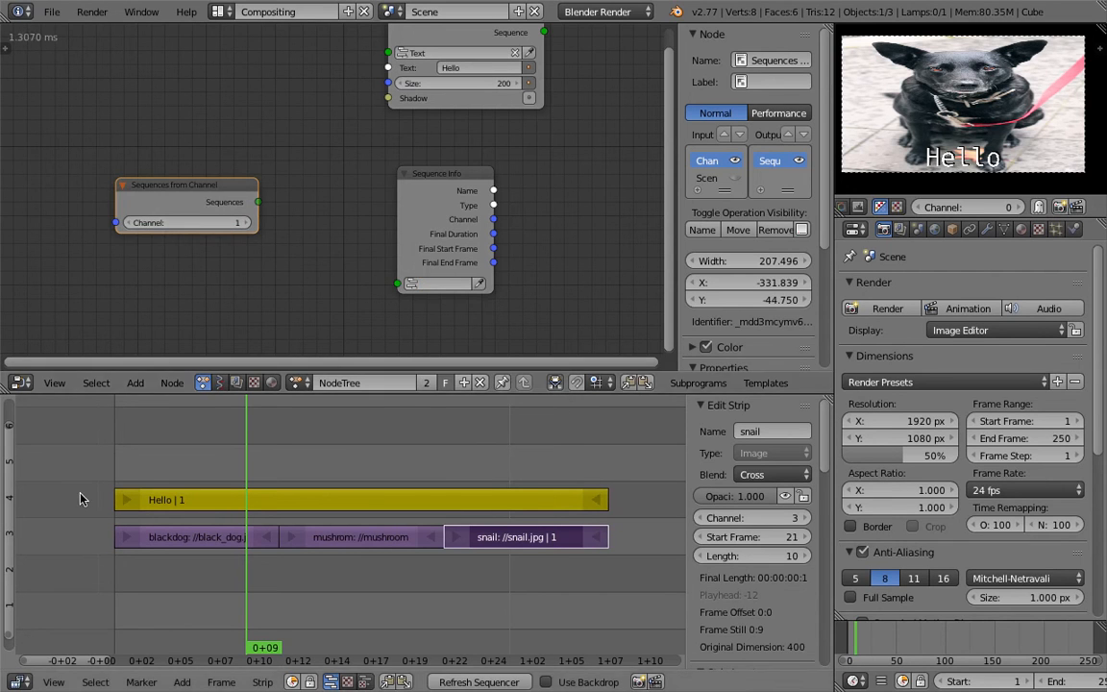
click(245, 222)
click(246, 222)
Create a loop subprogram over the Sequences output of the Sequences from Channel node
drag(260, 202, 209, 188)
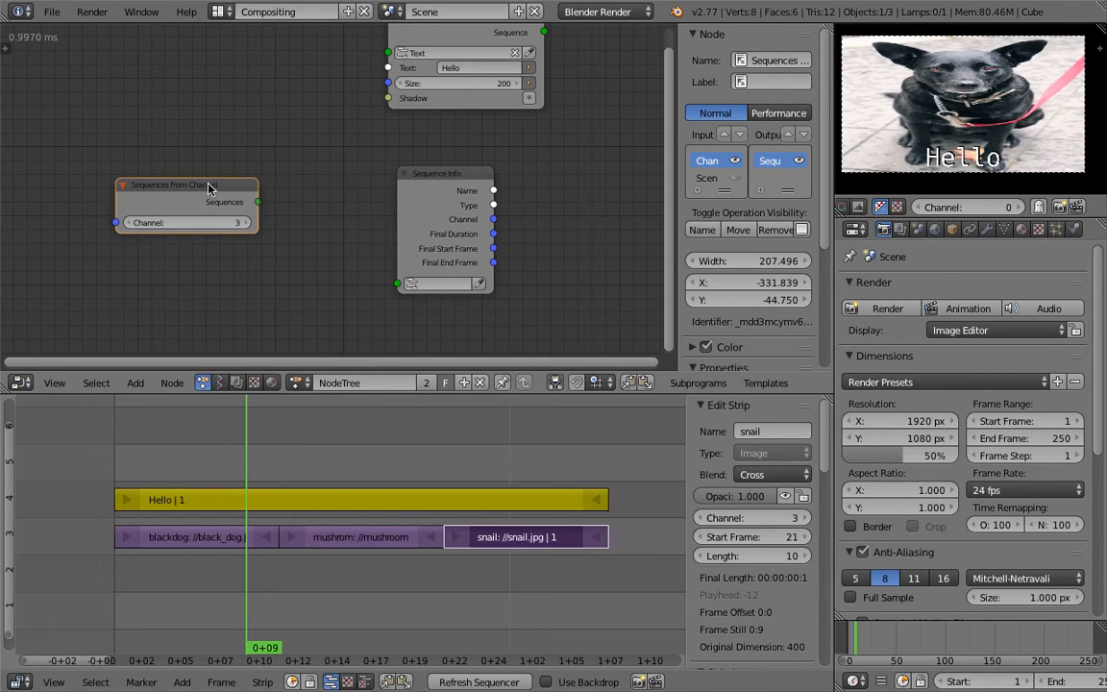
key(w)
click(315, 183)
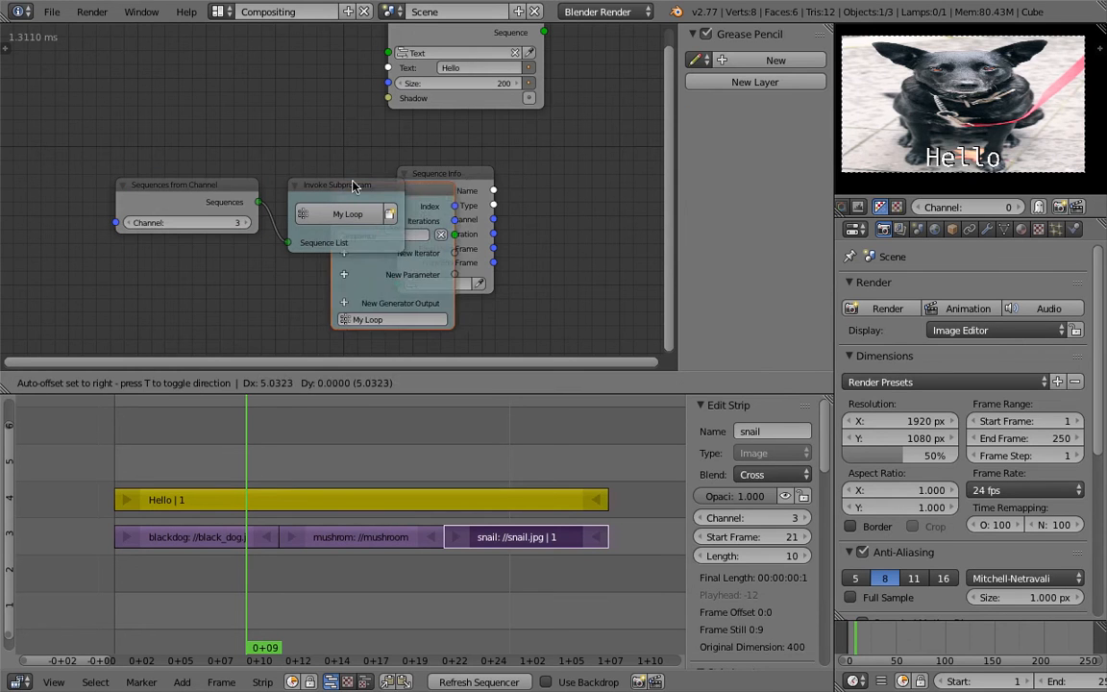
Move the Sequence Info node beyond Loop Input and connect the loop's Sequence output to its Sequence input
click(428, 176)
drag(430, 176, 613, 182)
middle_drag(565, 174, 393, 156)
drag(387, 200, 422, 264)
drag(435, 146, 463, 143)
Add a Debug Loop node beside Sequence Info and connect the Name output to its Data input
middle_drag(462, 143, 334, 140)
key(shift+a)
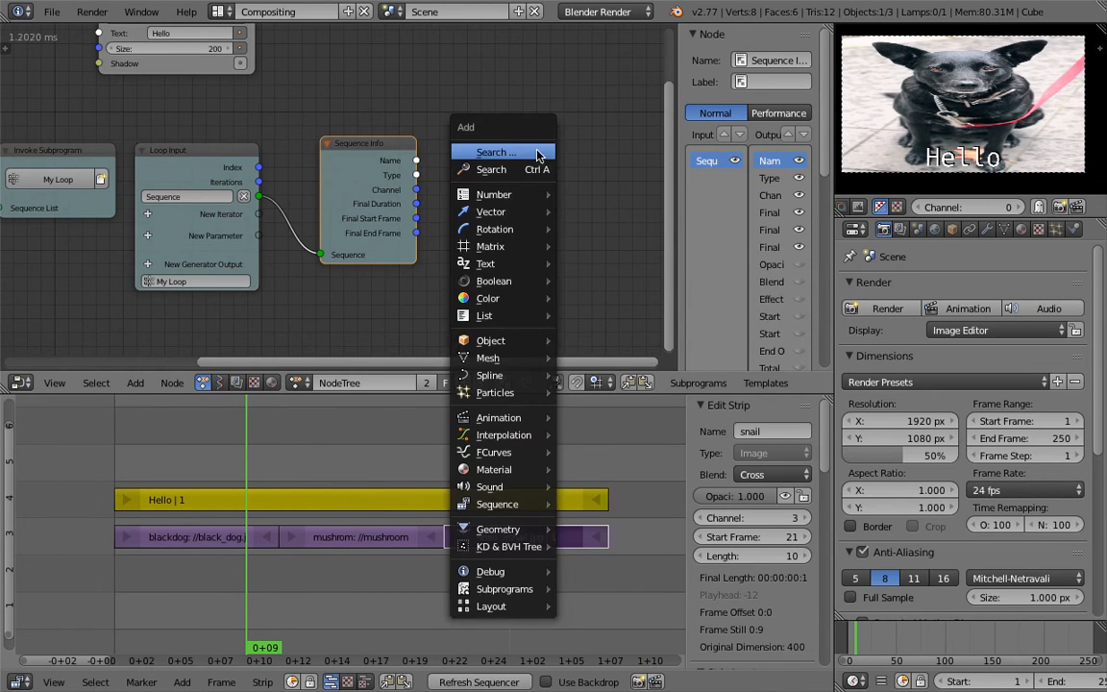
click(531, 169)
text(debug)
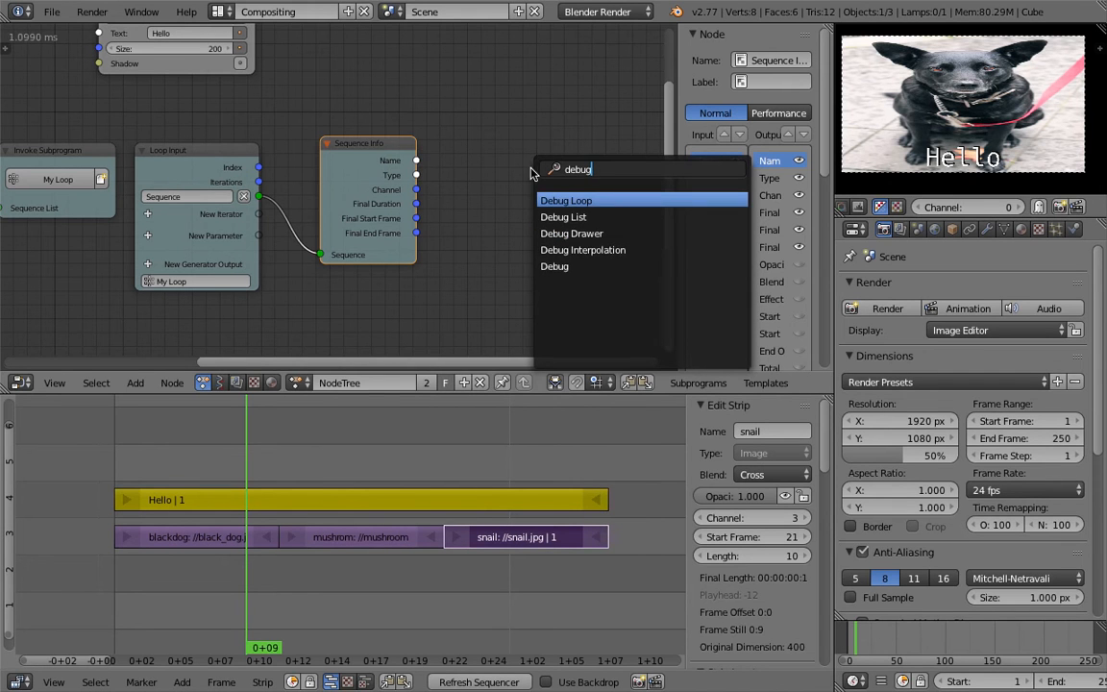
key(Return)
click(453, 154)
drag(418, 165, 506, 197)
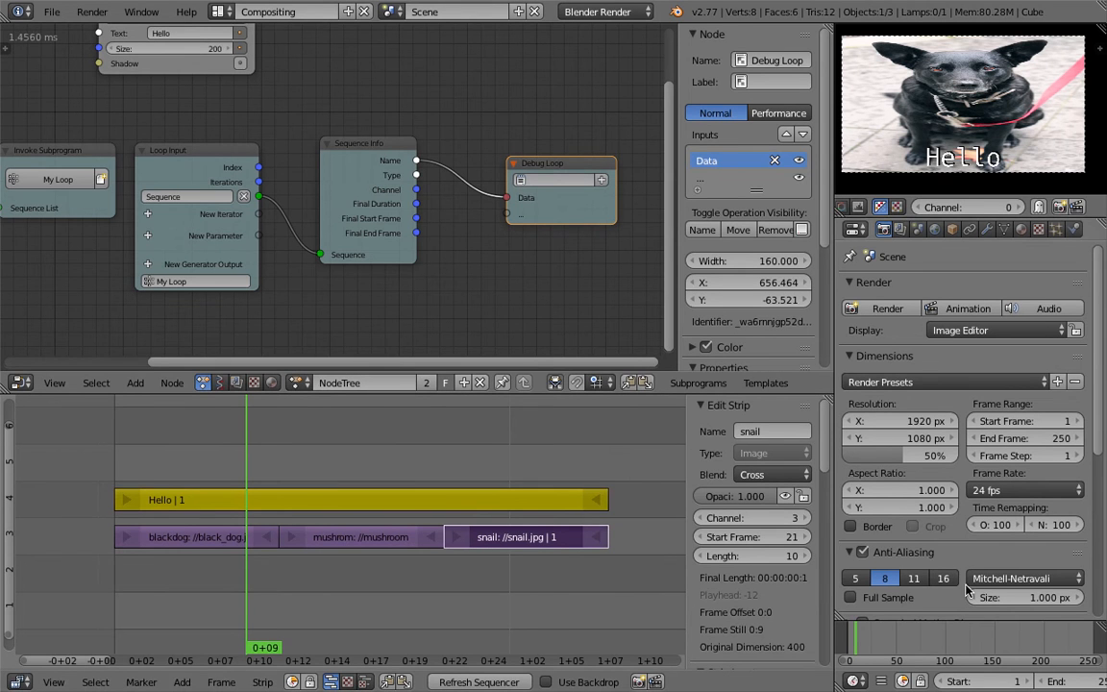
Split the Properties editor horizontally and switch the upper area to a Text Editor
drag(1103, 246, 1056, 394)
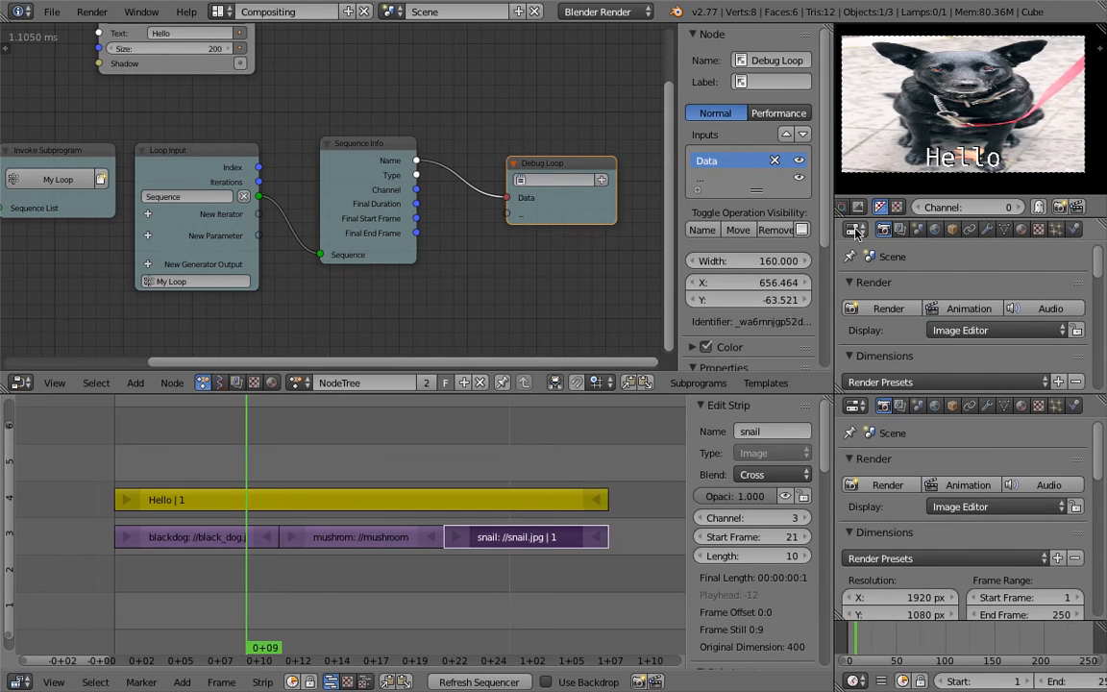
click(855, 230)
click(861, 415)
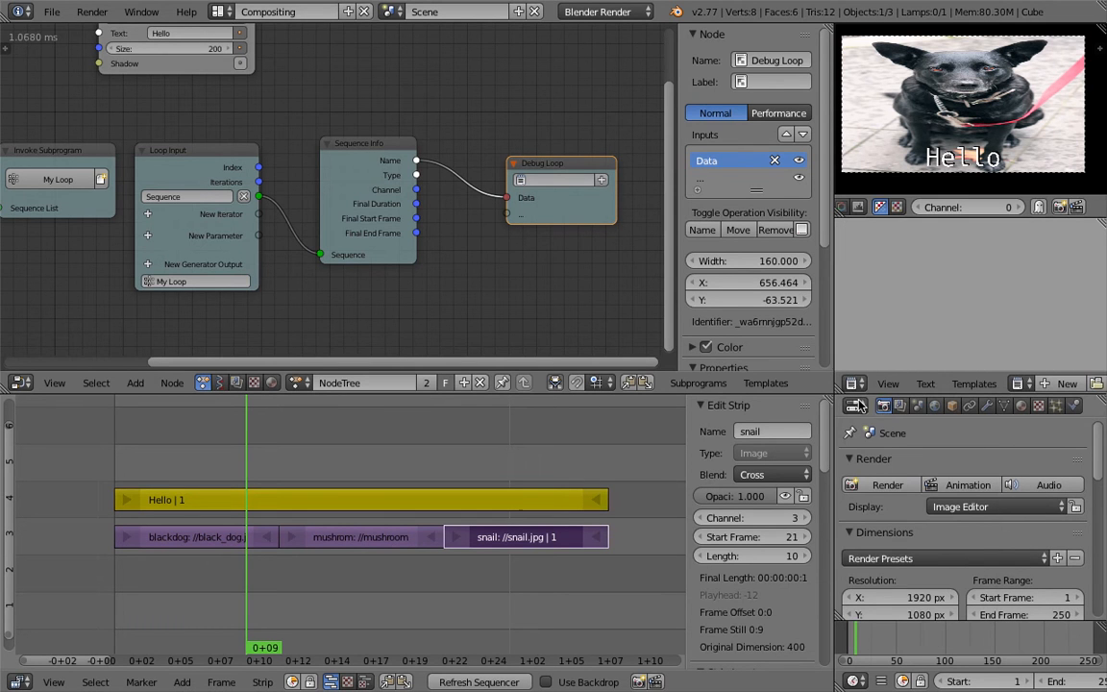
Create a text block for the Debug Loop node and display it in the new Text Editor area
click(601, 180)
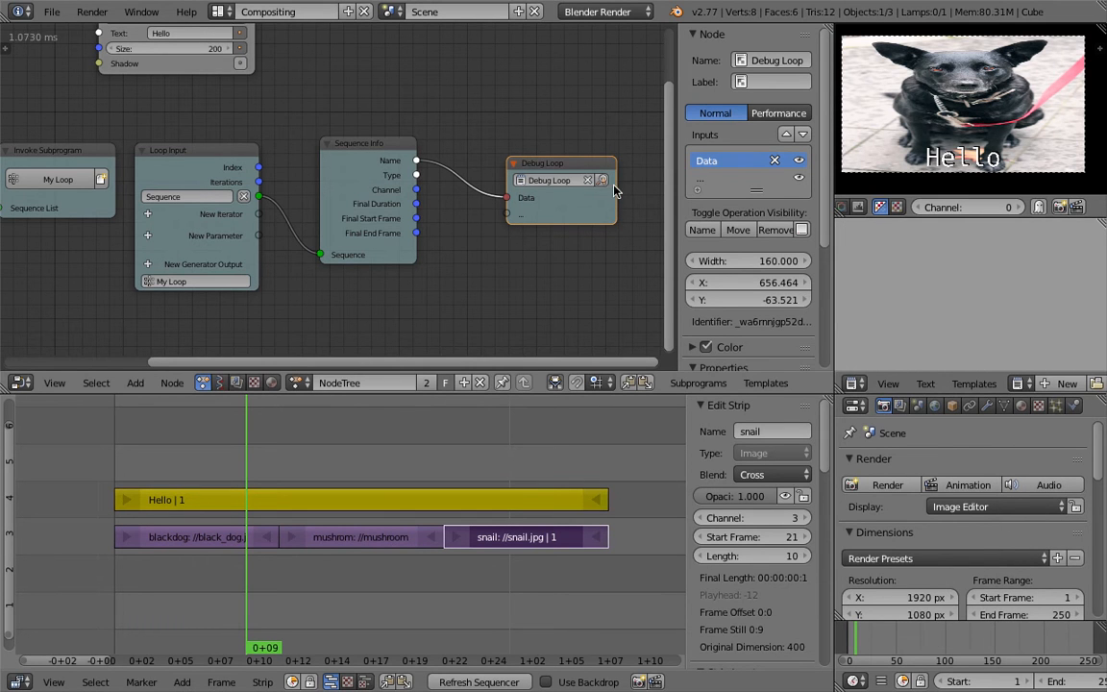
click(602, 180)
click(960, 307)
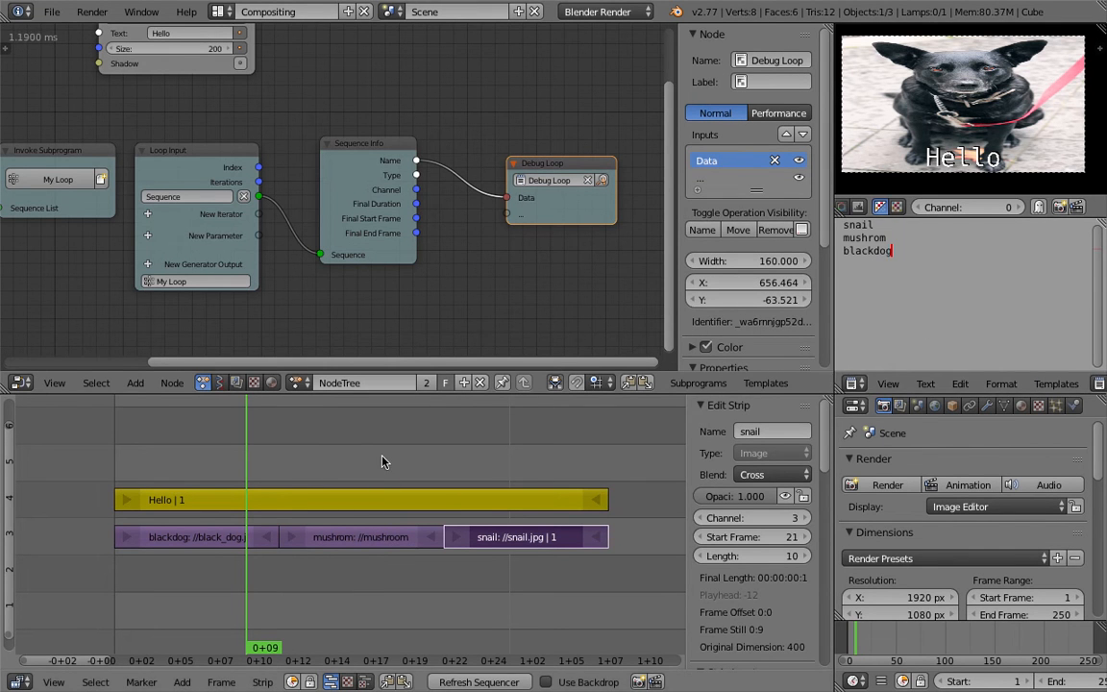
Move the playhead to frame 14, feed Sequence Info's Type output into the Debug Loop's Data input, and tidy both nodes
drag(355, 466, 214, 444)
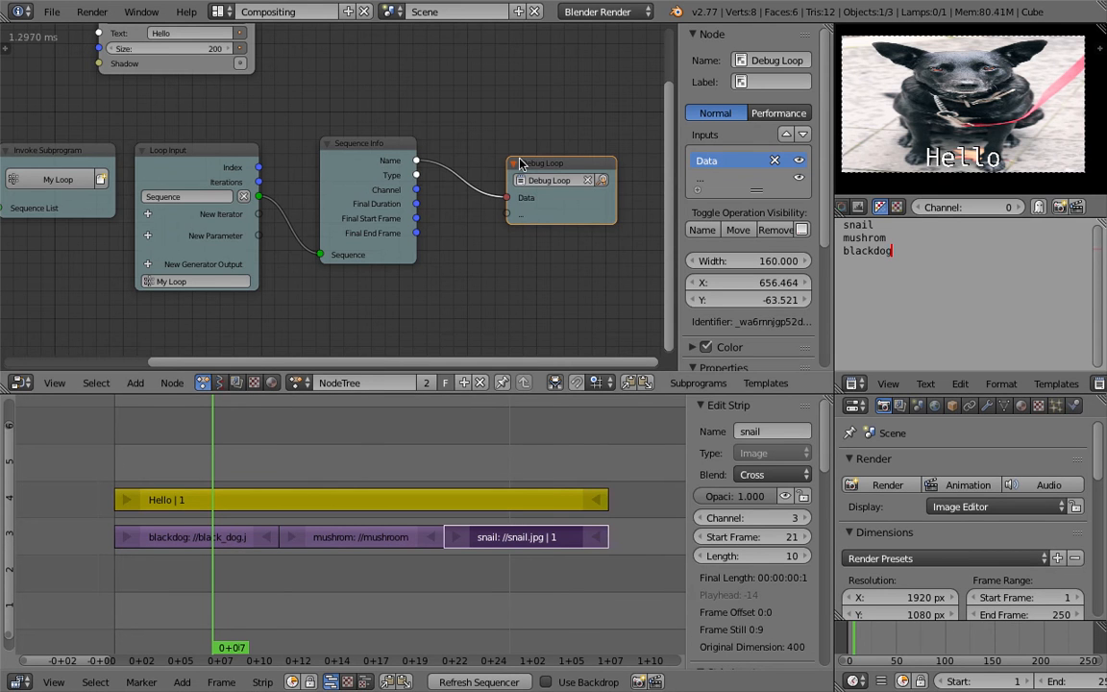
drag(550, 168, 548, 157)
mouse_move(328, 449)
mouse_down()
mouse_move(463, 459)
mouse_move(299, 458)
mouse_move(339, 462)
mouse_move(330, 459)
mouse_up()
drag(415, 175, 453, 175)
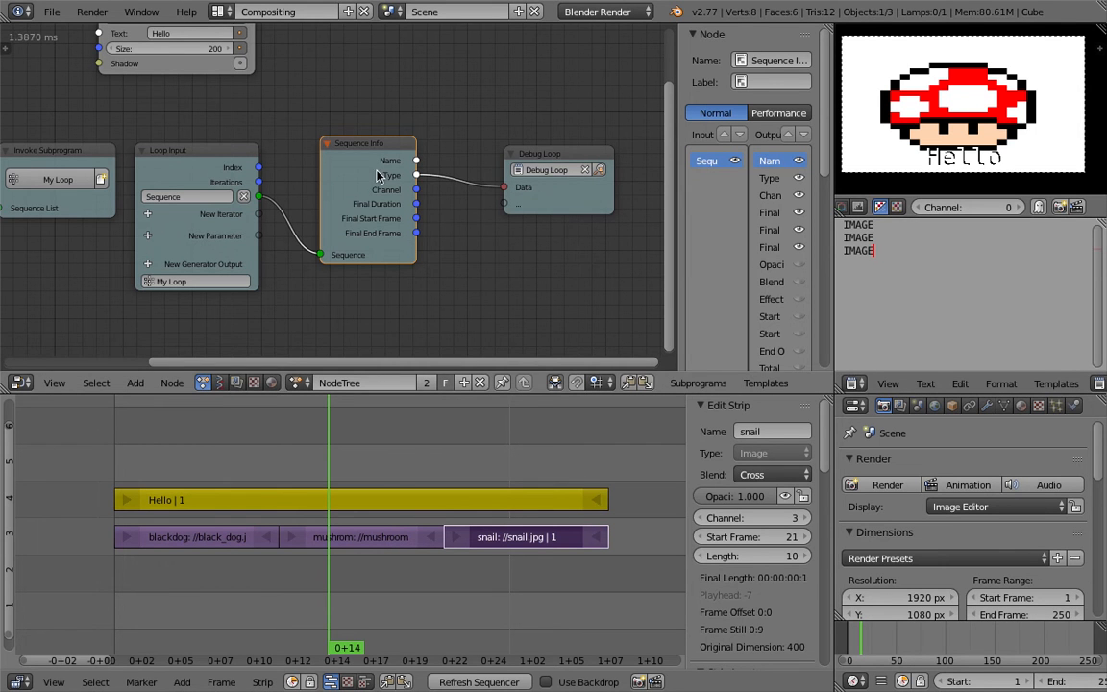
mouse_move(401, 146)
mouse_down()
mouse_move(427, 144)
mouse_move(411, 137)
mouse_up()
drag(537, 161, 552, 172)
middle_drag(468, 128, 466, 126)
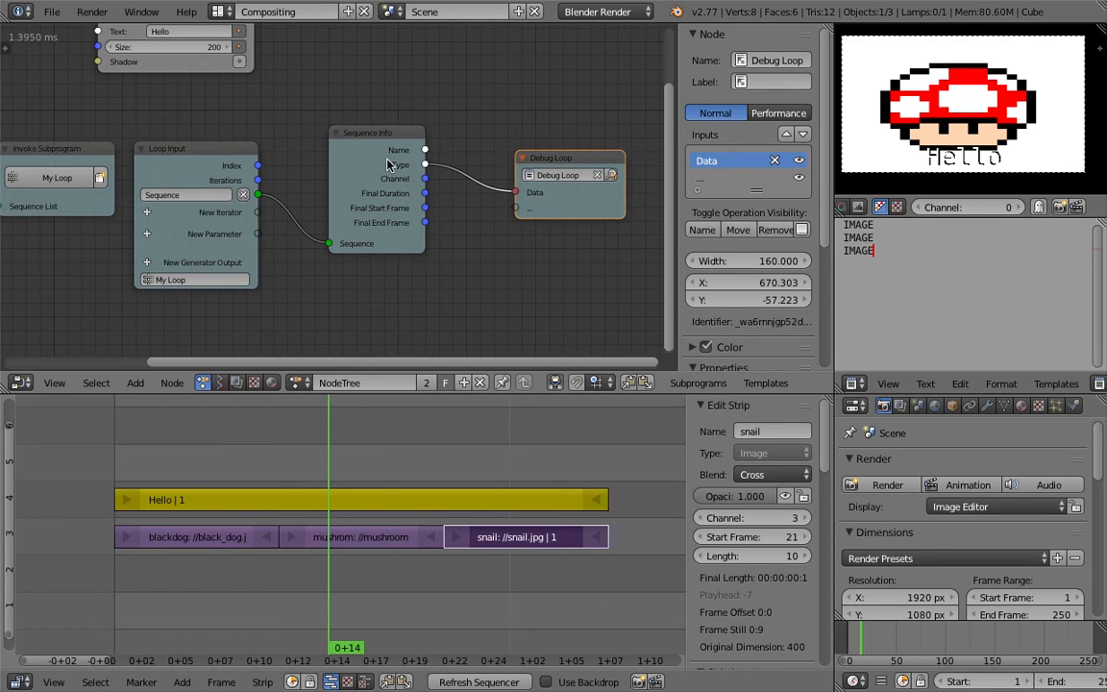
Duplicate the Sequence Info node, place the copy below Invoke Subprogram, and shift the Loop Input and Invoke Subprogram nodes aside
middle_drag(389, 182, 411, 181)
scroll(326, 192, down, 2)
middle_drag(327, 180, 463, 183)
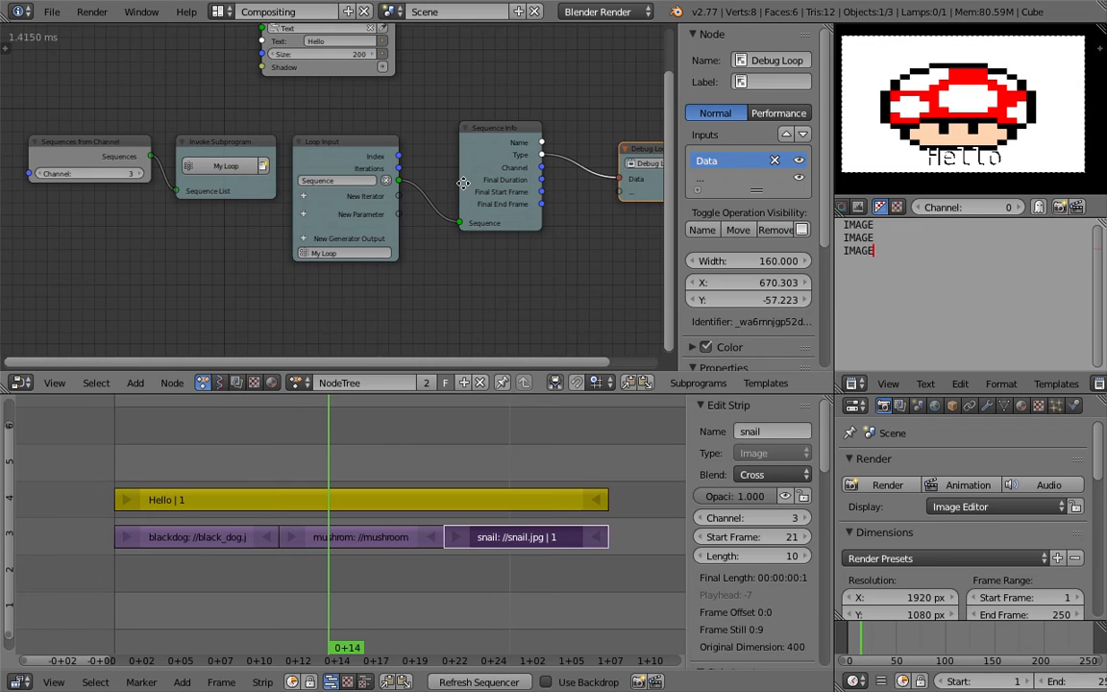
click(491, 134)
key(shift+d)
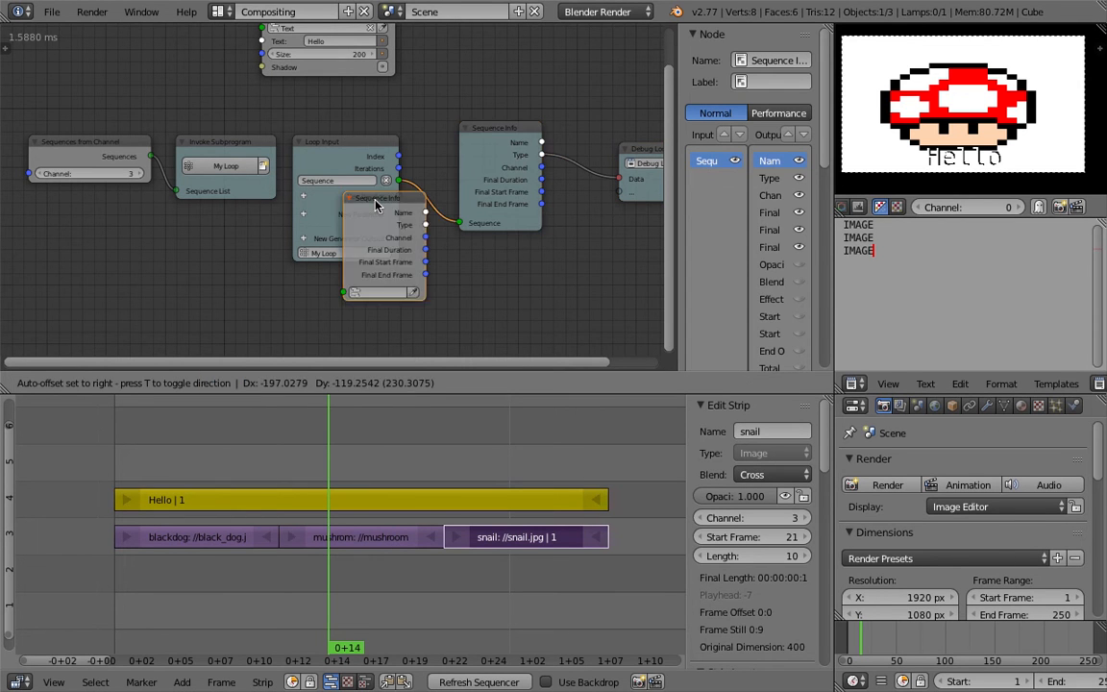
click(188, 245)
drag(309, 141, 347, 133)
drag(247, 144, 279, 137)
Connect the Sequences output to the duplicated Sequence Info node through a Get List Element node, and arrange these nodes with more spacing
middle_drag(82, 142, 316, 106)
scroll(329, 100, up, 1)
drag(329, 102, 133, 179)
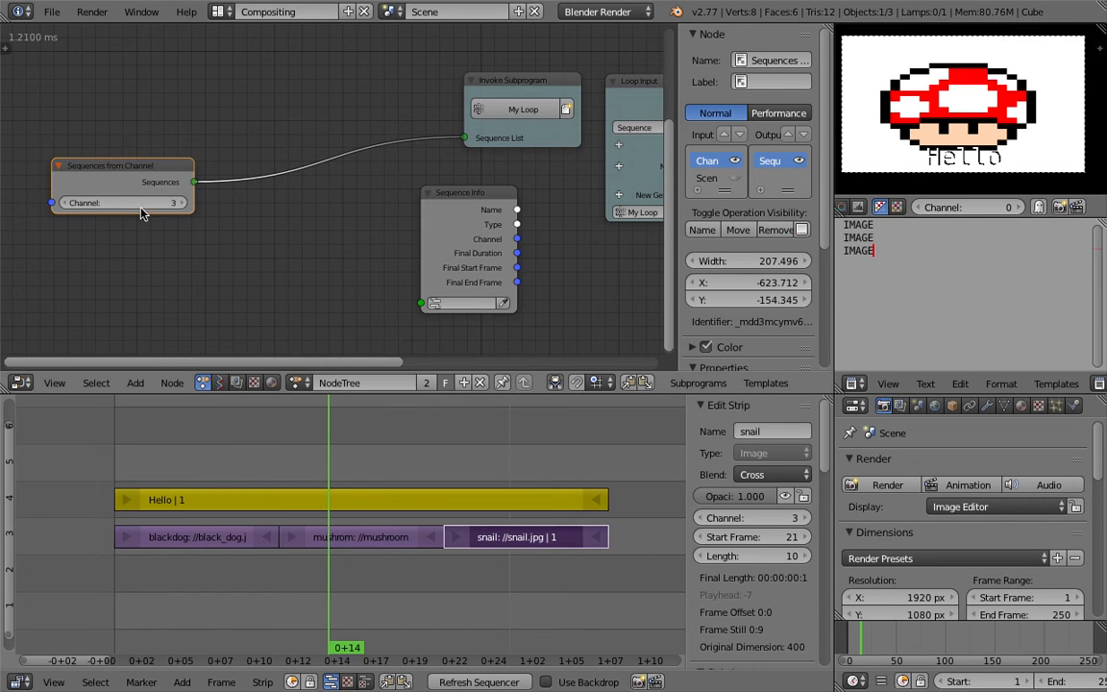
drag(125, 186, 103, 220)
drag(173, 217, 421, 303)
drag(276, 223, 289, 280)
drag(429, 192, 356, 227)
middle_drag(426, 213, 368, 194)
drag(217, 243, 190, 243)
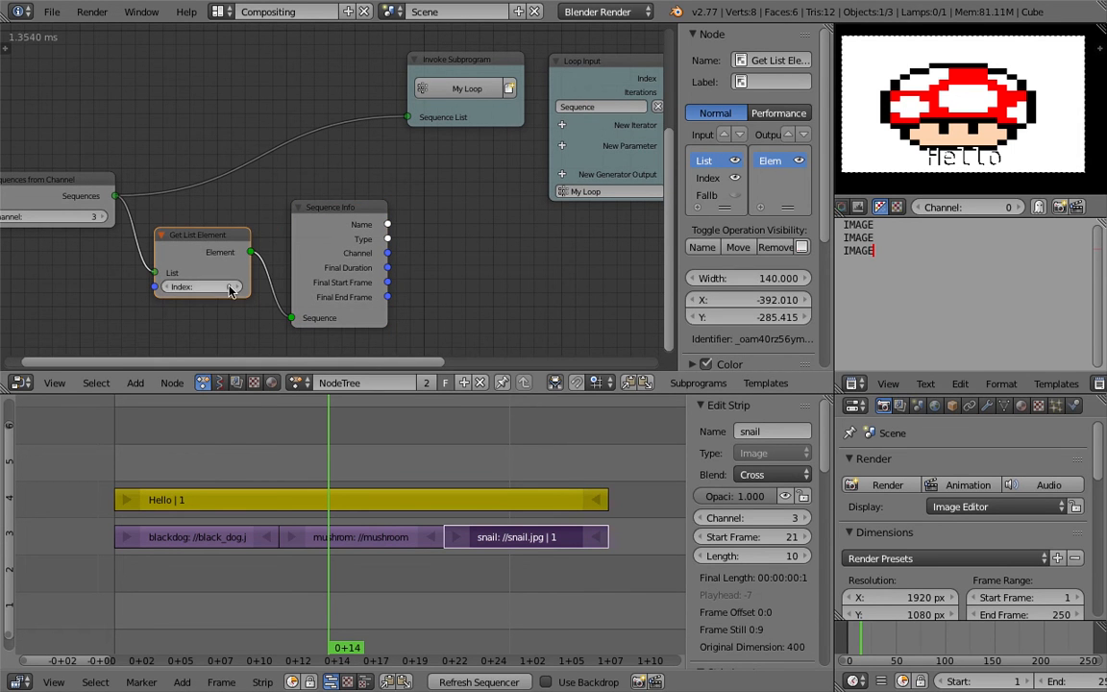
Move the playhead to frame 6, then add a Debug Drawer node and connect the duplicated Sequence Info's Name output to it
click(199, 524)
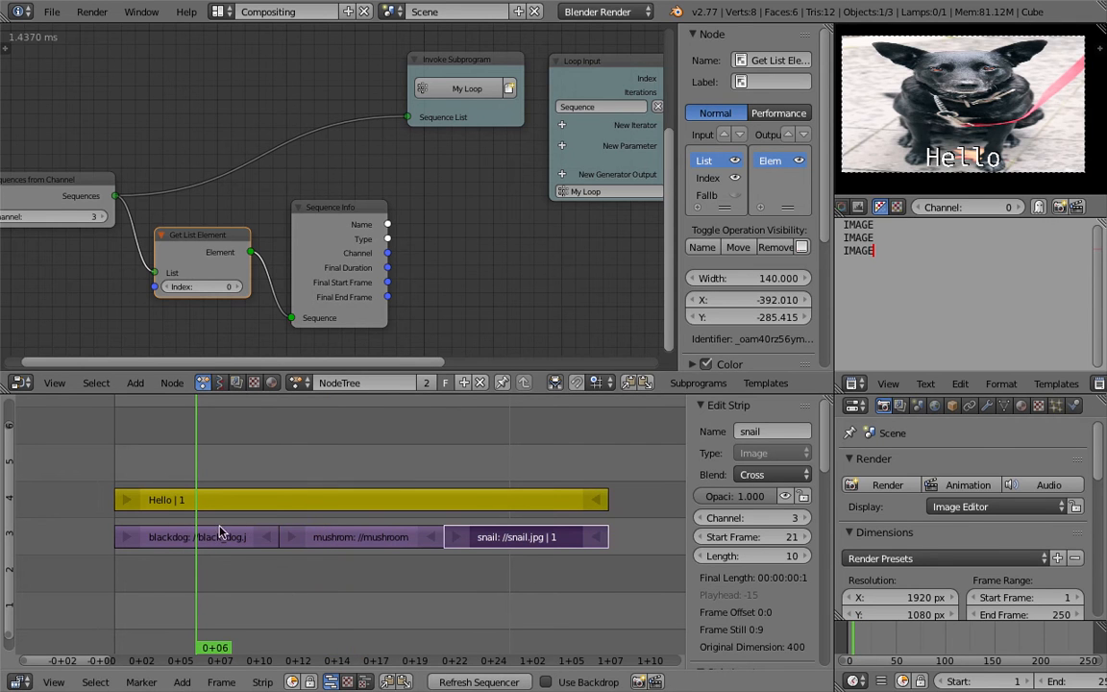
key(shift+a)
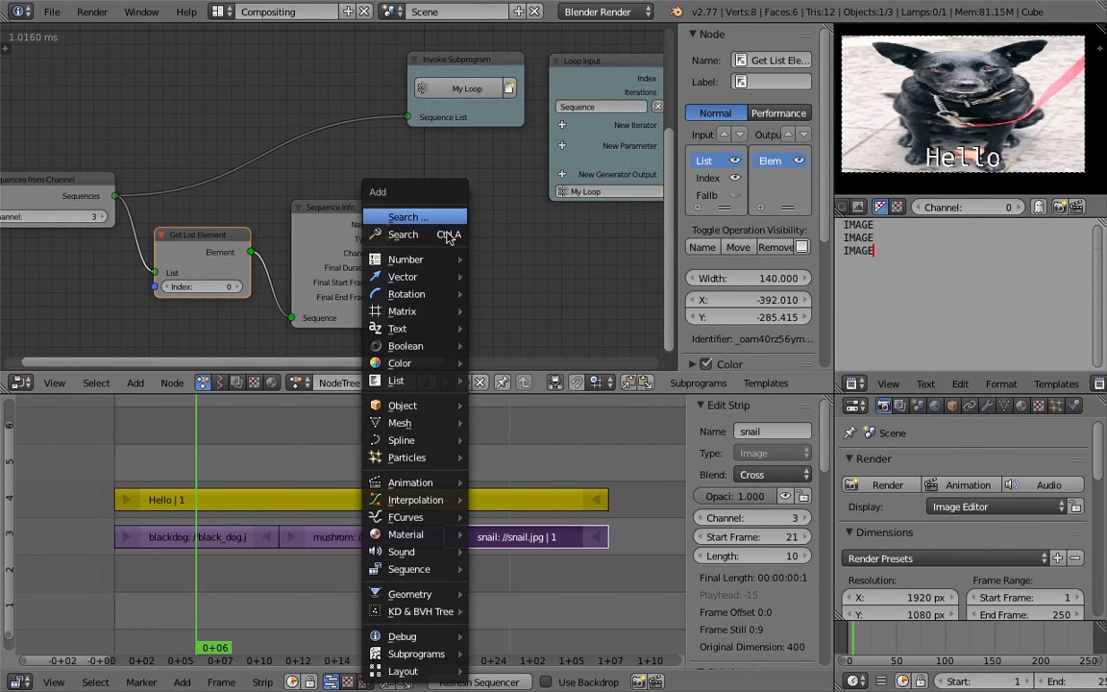
click(448, 239)
text(debug dr)
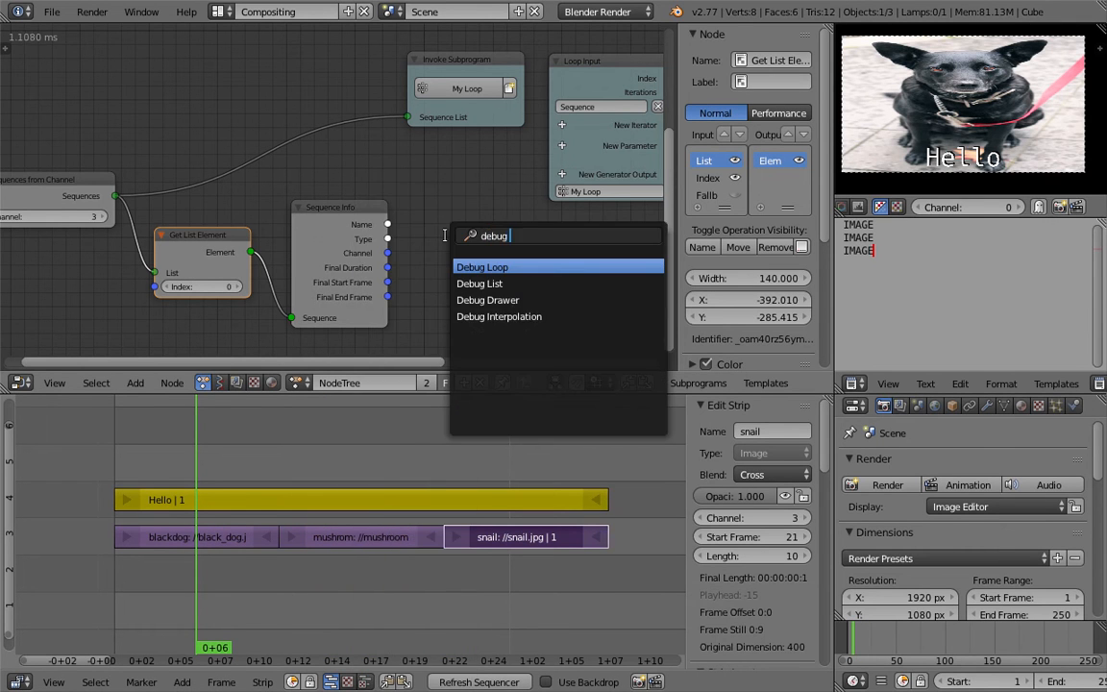
key(Return)
click(446, 240)
drag(387, 224, 446, 262)
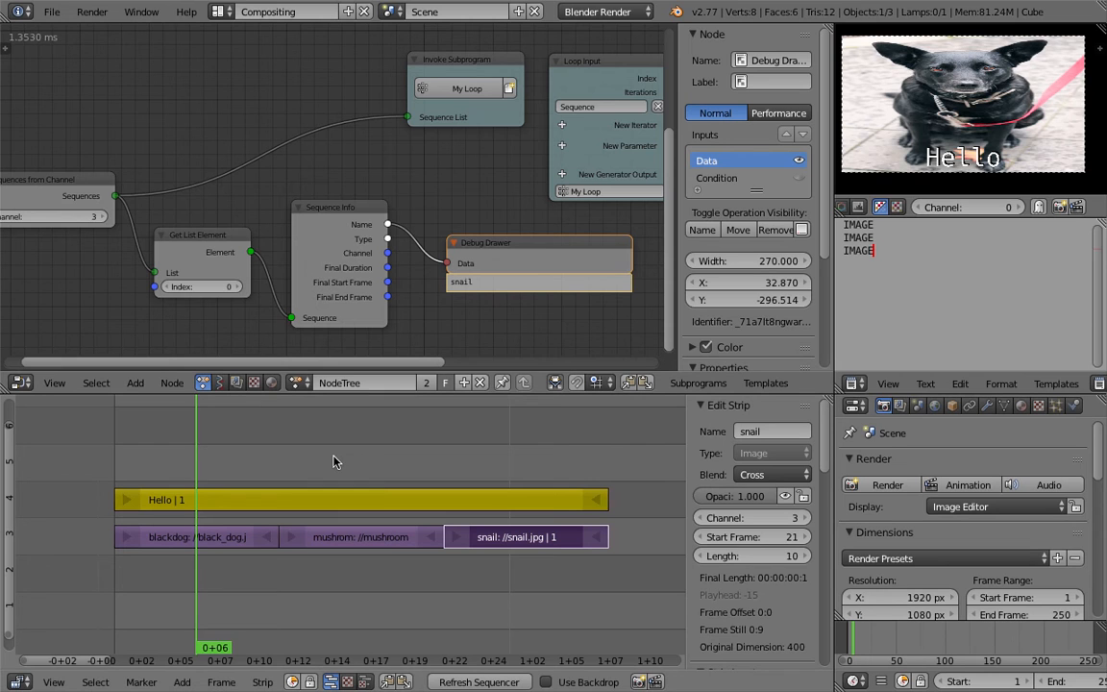
Scrub the playhead to frame 8 and examine the channel 3 image strips' properties to compare their order with the Debug Drawer output
drag(346, 467, 259, 472)
middle_drag(231, 224, 260, 207)
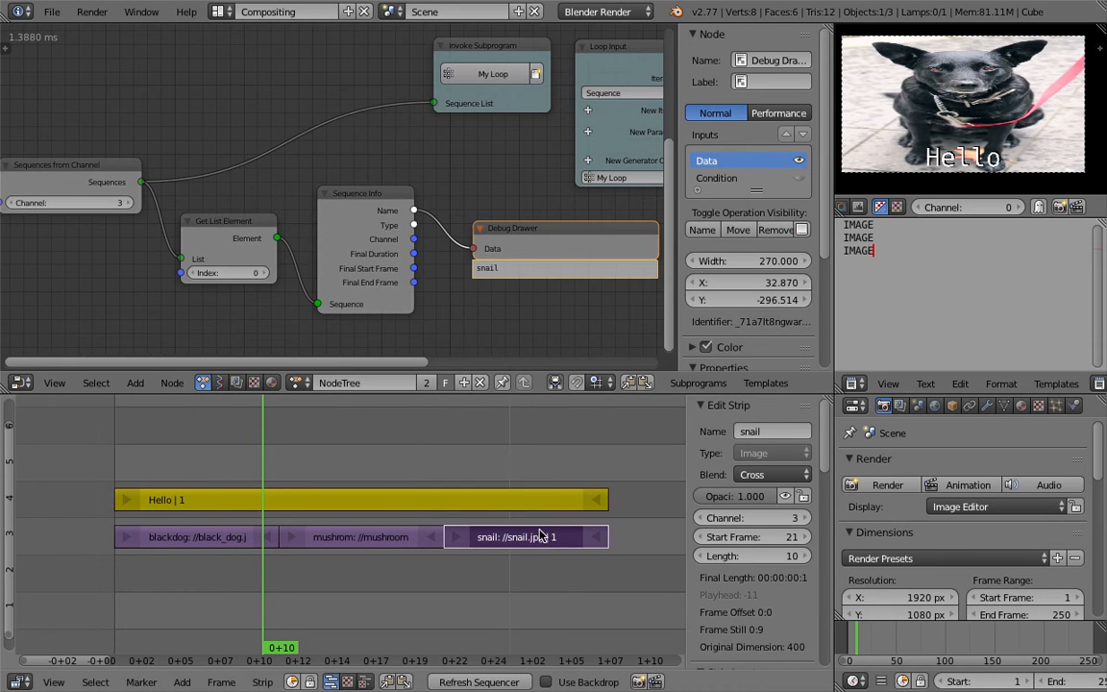
click(342, 536)
click(227, 460)
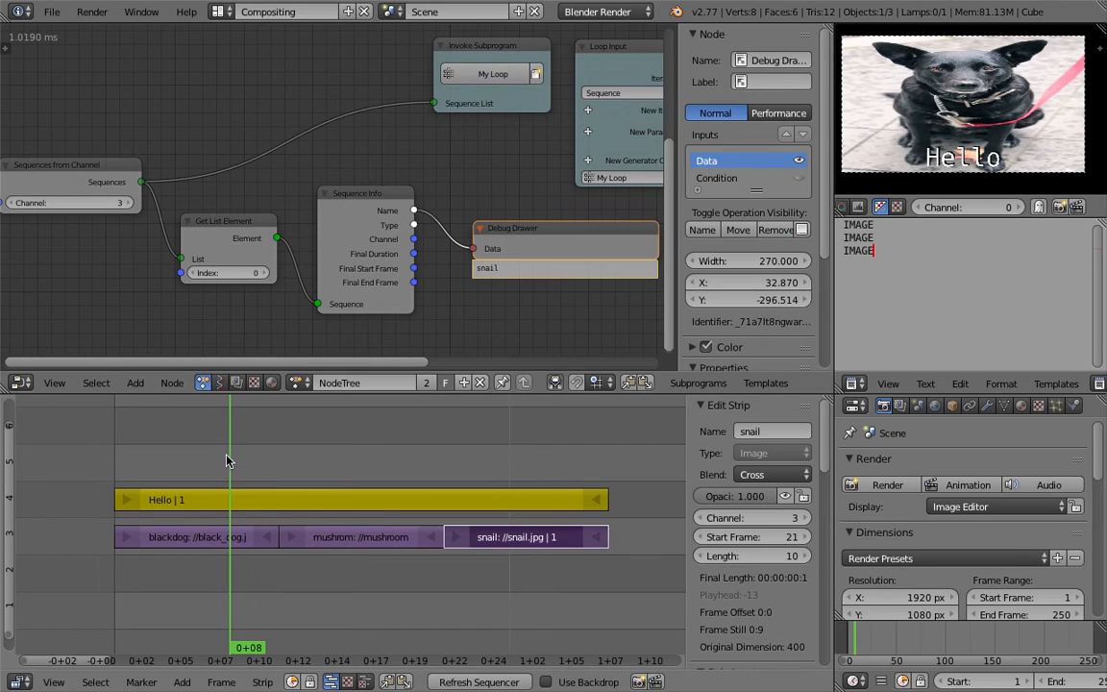
click(240, 540)
click(339, 540)
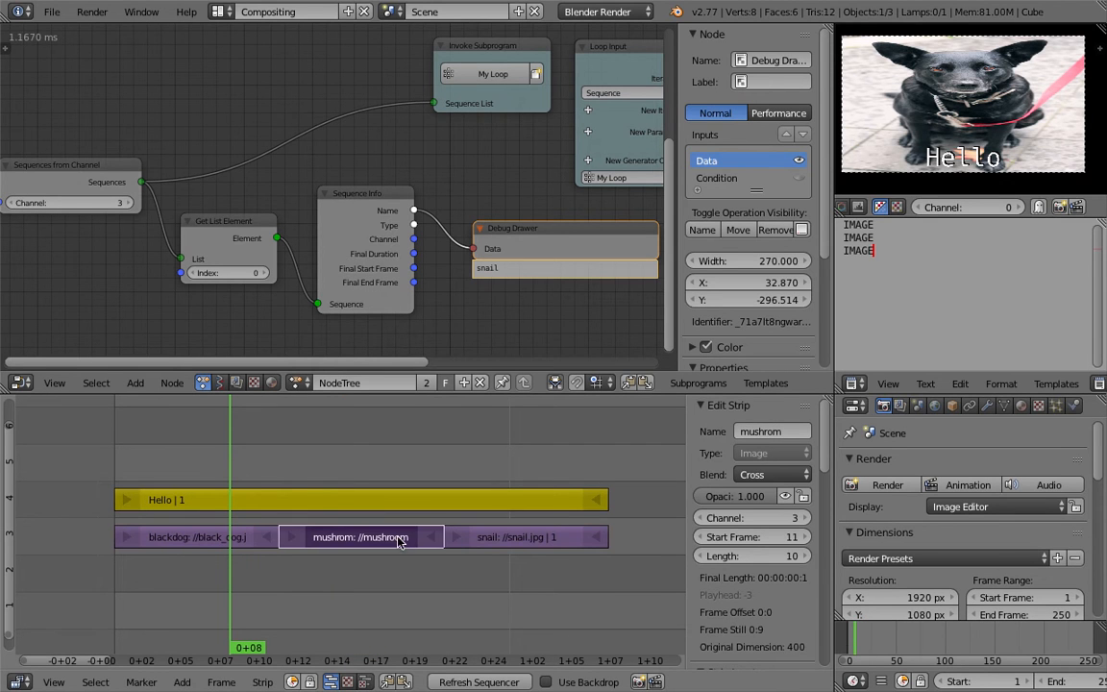
click(470, 538)
scroll(818, 461, down, 5)
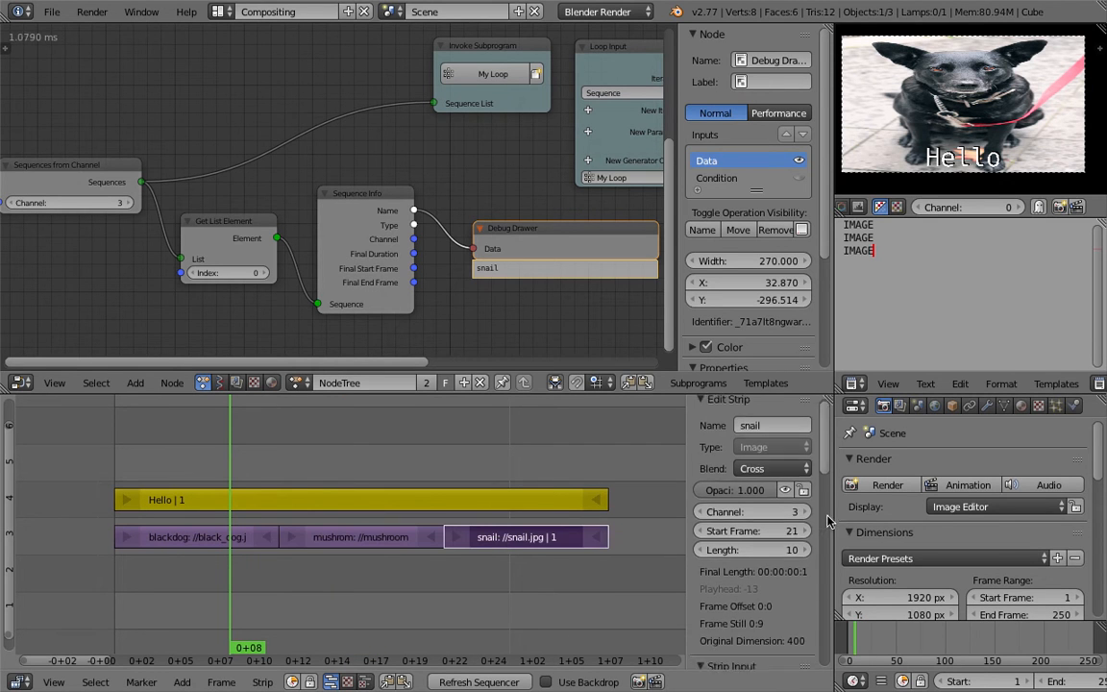
scroll(828, 527, down, 4)
scroll(831, 480, up, 6)
scroll(817, 437, up, 4)
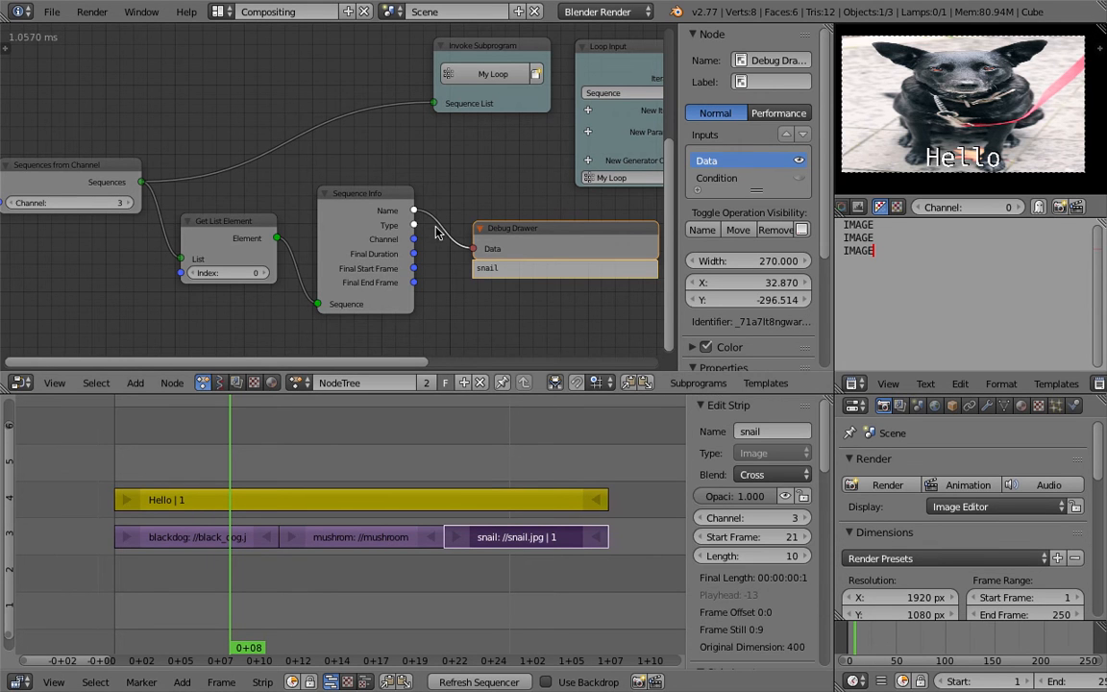
Connect the lower Sequence Info node's Type, Channel, Final Duration, Final Start Frame and Final End Frame outputs one after another to the Debug Drawer
drag(414, 225, 472, 248)
drag(419, 247, 474, 250)
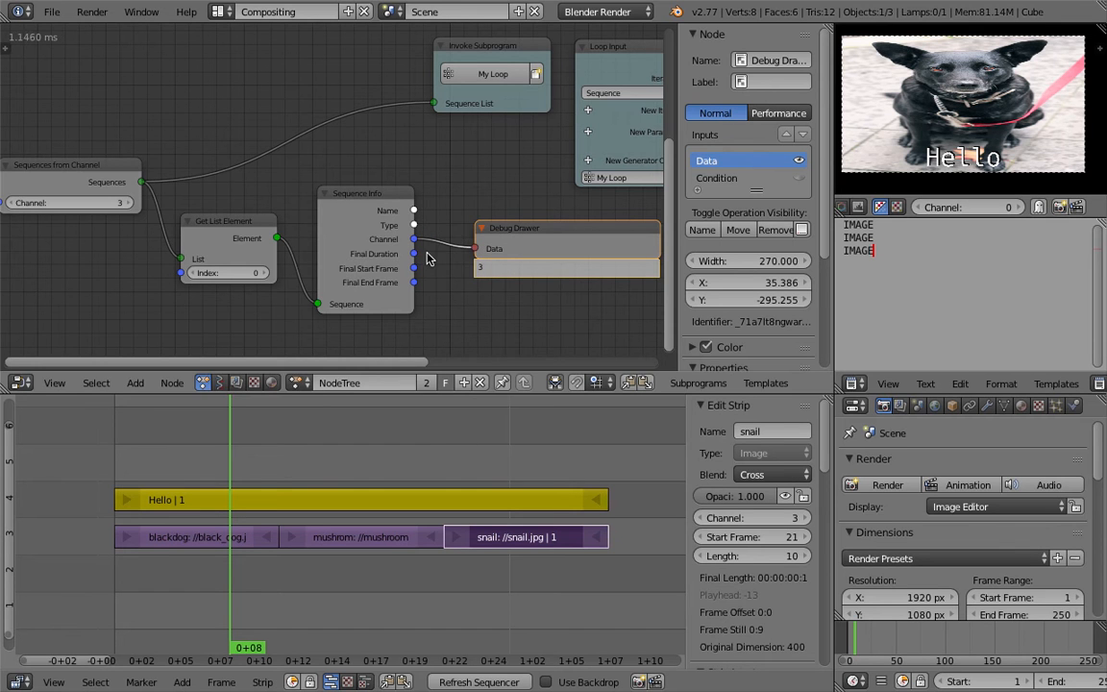
drag(413, 254, 474, 249)
drag(414, 268, 475, 249)
drag(414, 284, 474, 249)
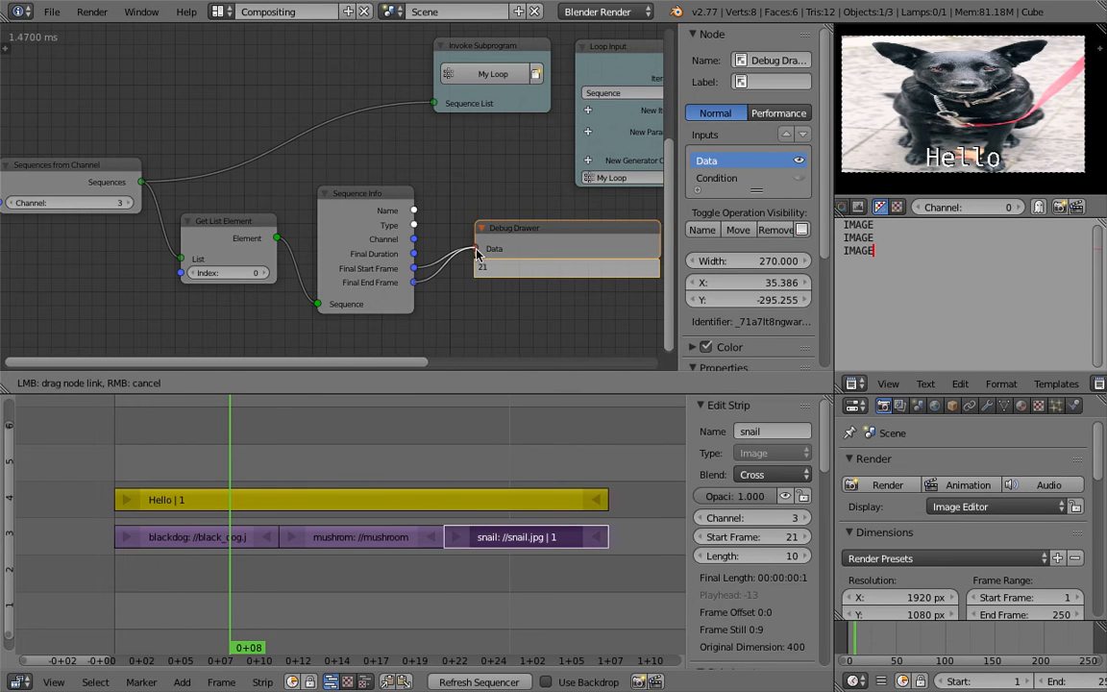
Scrub the playhead to the end of the strips at frame 31 and back to frame 8, then save the file
click(447, 469)
click(602, 466)
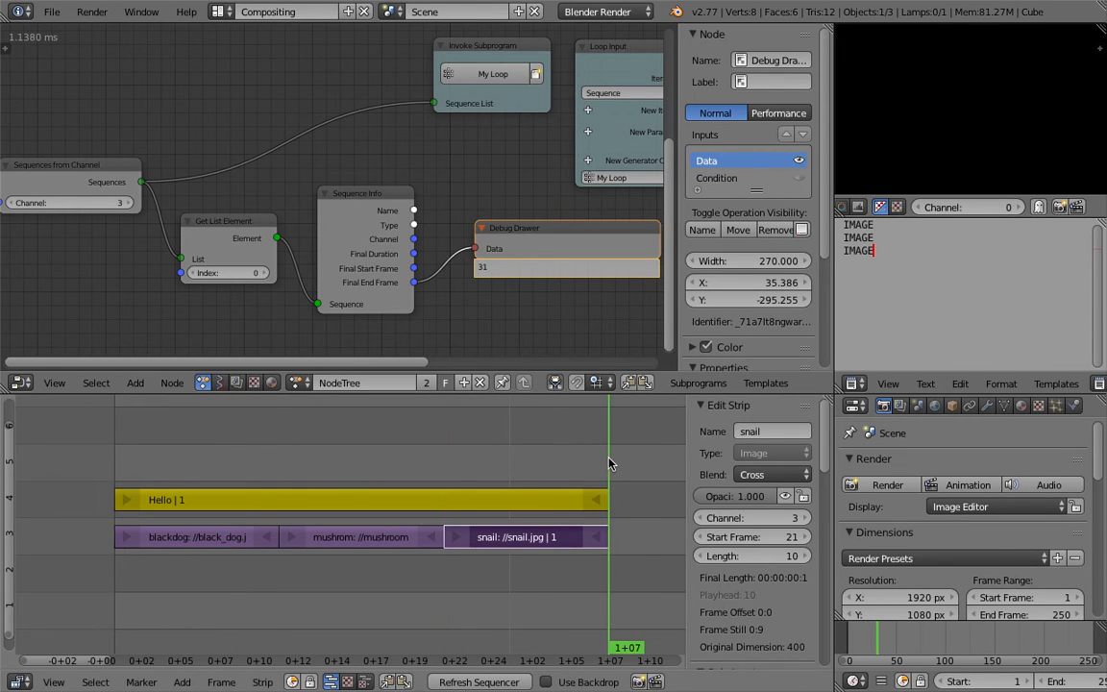
click(511, 470)
drag(513, 469, 233, 466)
click(52, 12)
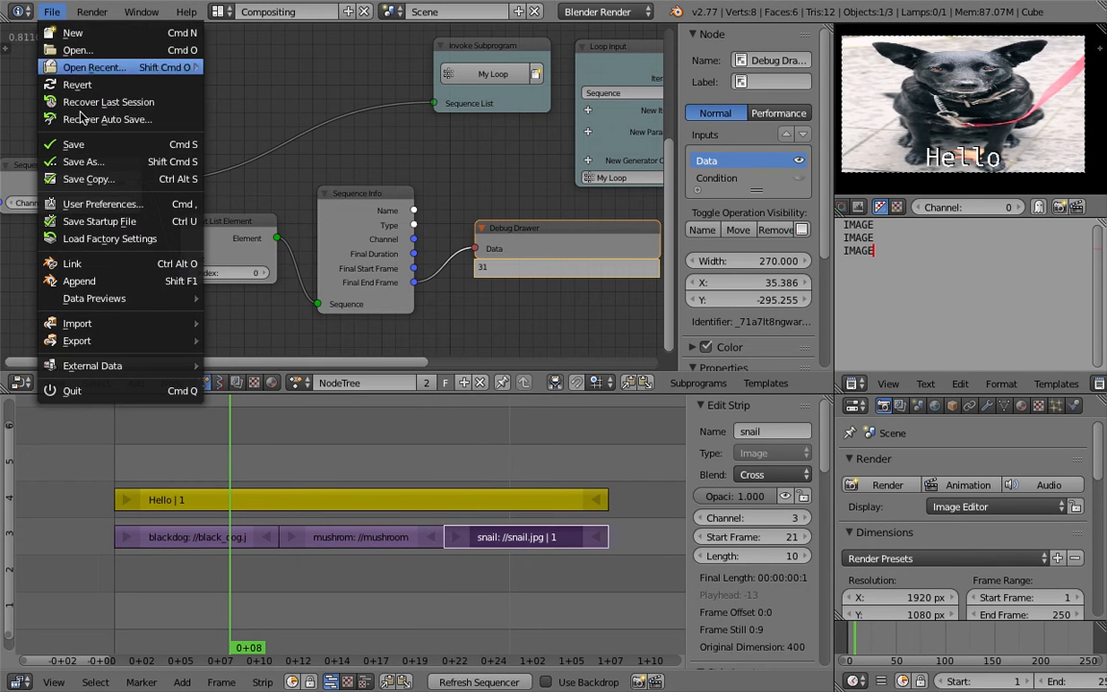
click(82, 146)
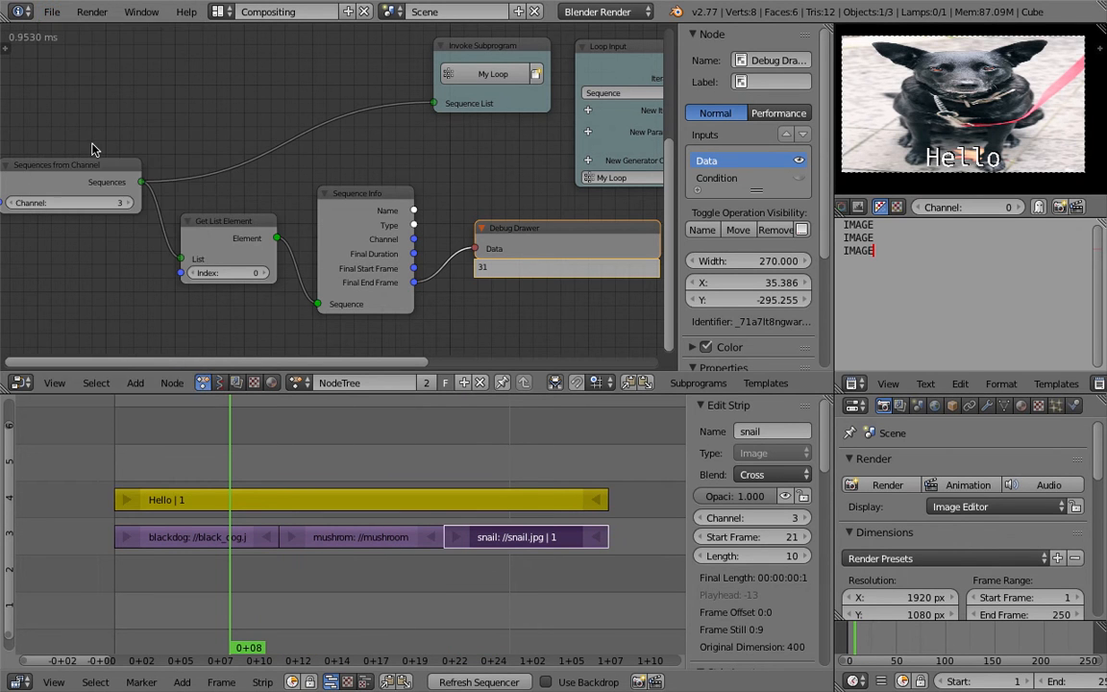
Move the playhead to frame 10 and shorten the Hello text strip on channel 4 to a length of 10 frames
scroll(211, 144, down, 2)
middle_drag(229, 145, 162, 163)
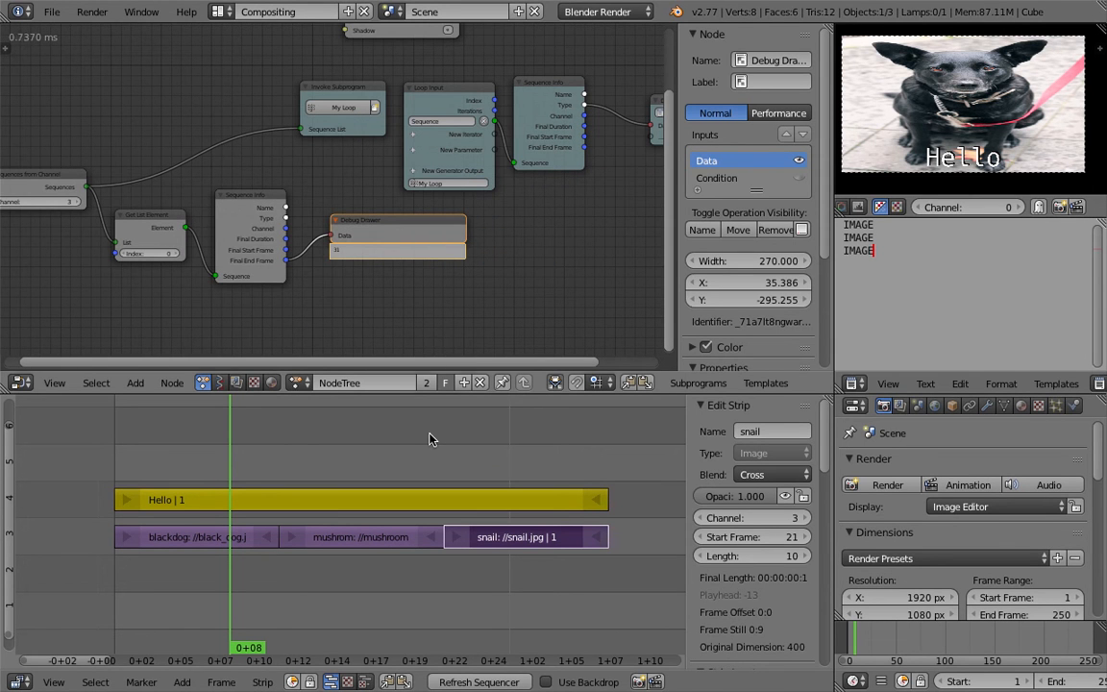
drag(427, 440, 295, 452)
right_click(240, 497)
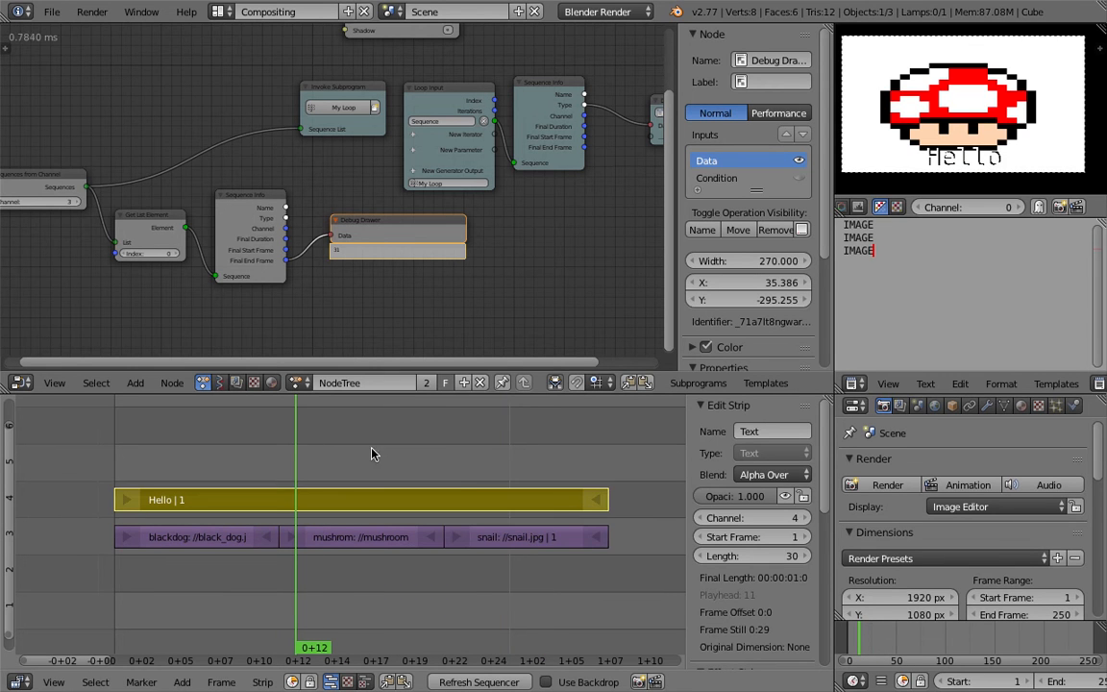
scroll(491, 488, up, 1)
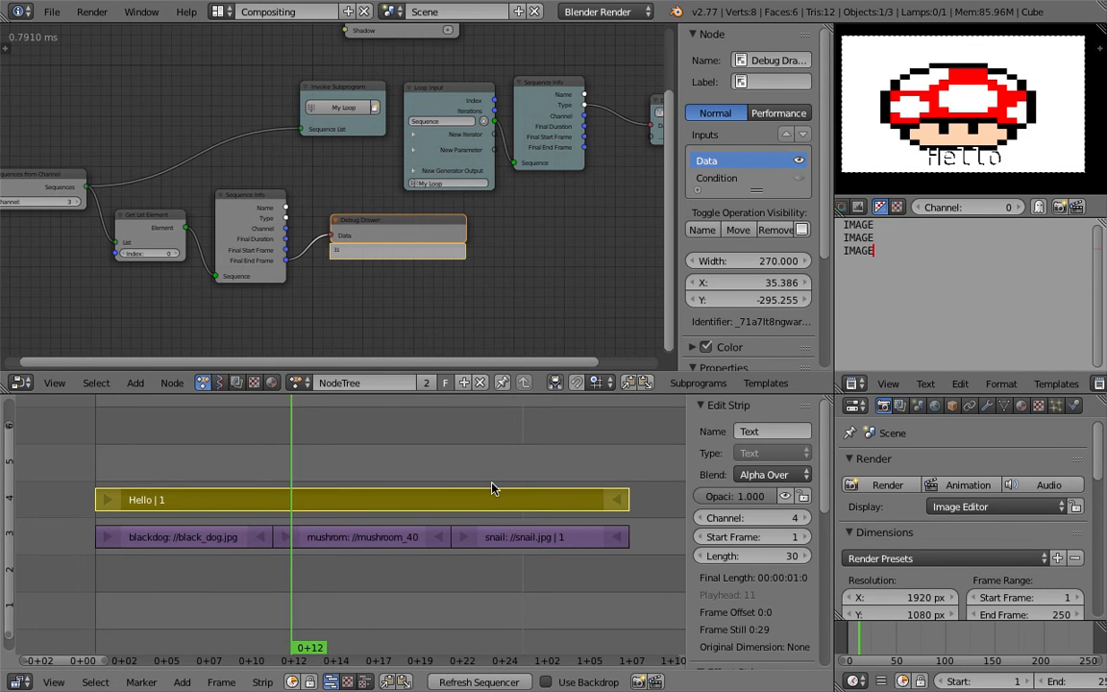
click(256, 453)
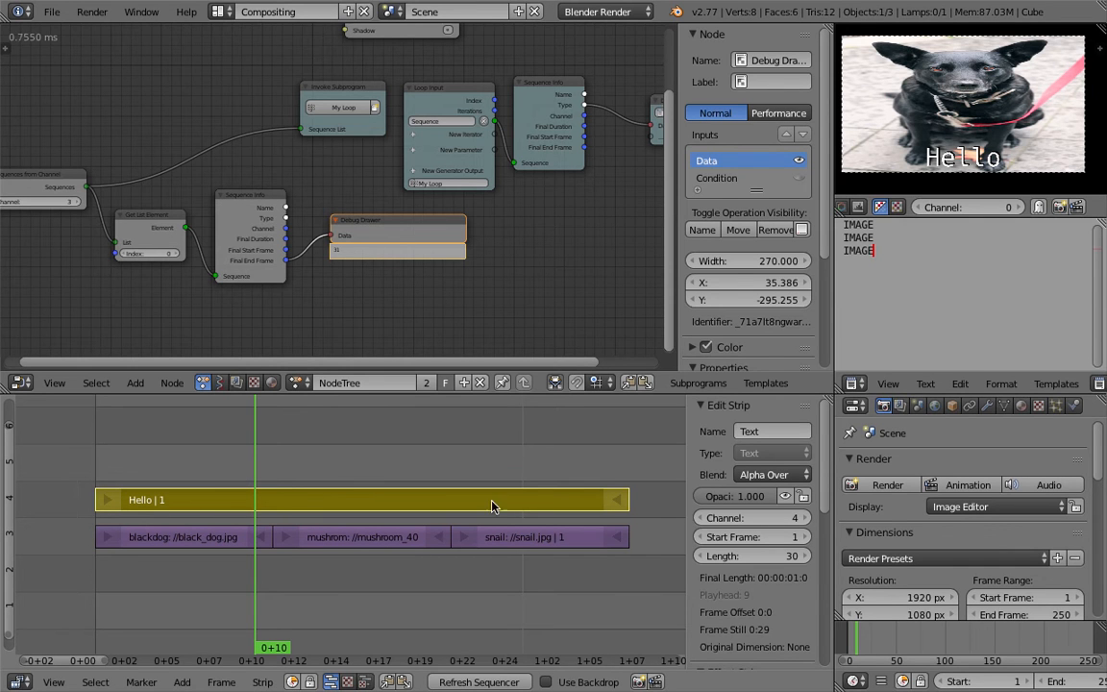
right_drag(625, 504, 192, 508)
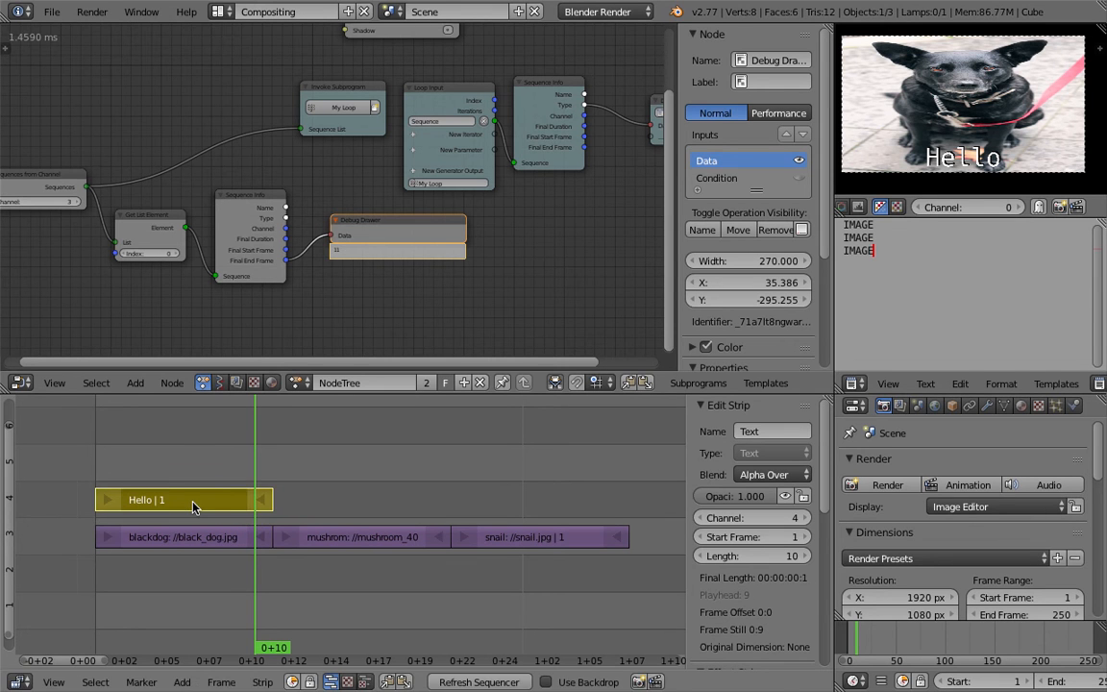
Duplicate the Hello text strip twice on channel 4, placing the copies end to end at frames 11 and 21
key(shift+d)
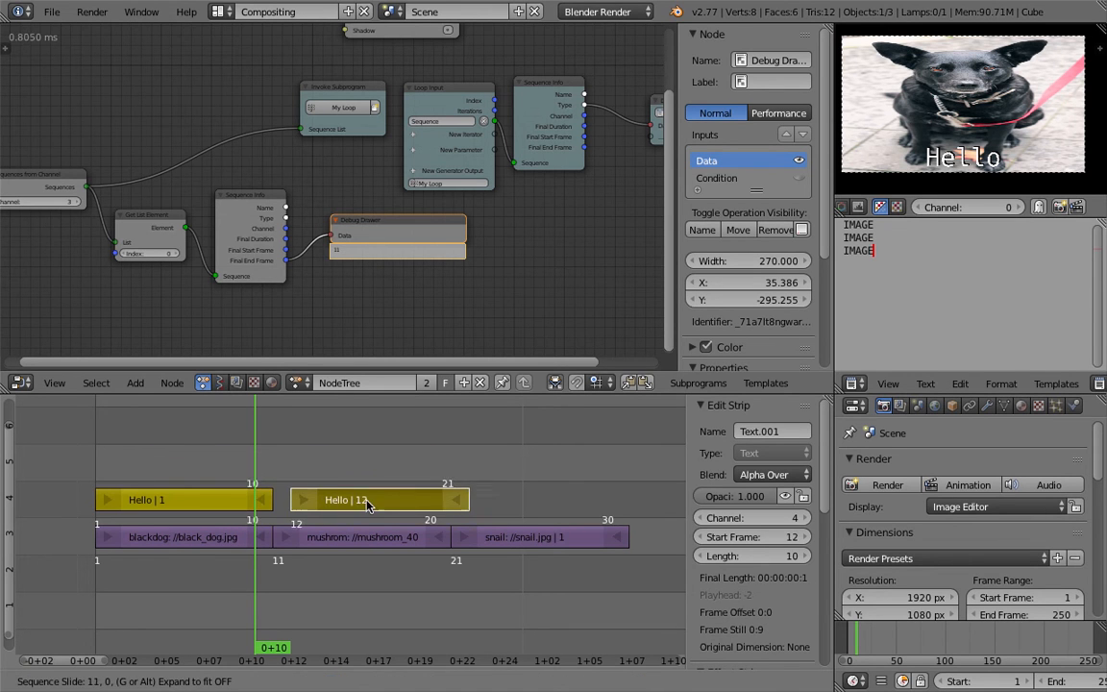
click(362, 503)
key(shift+d)
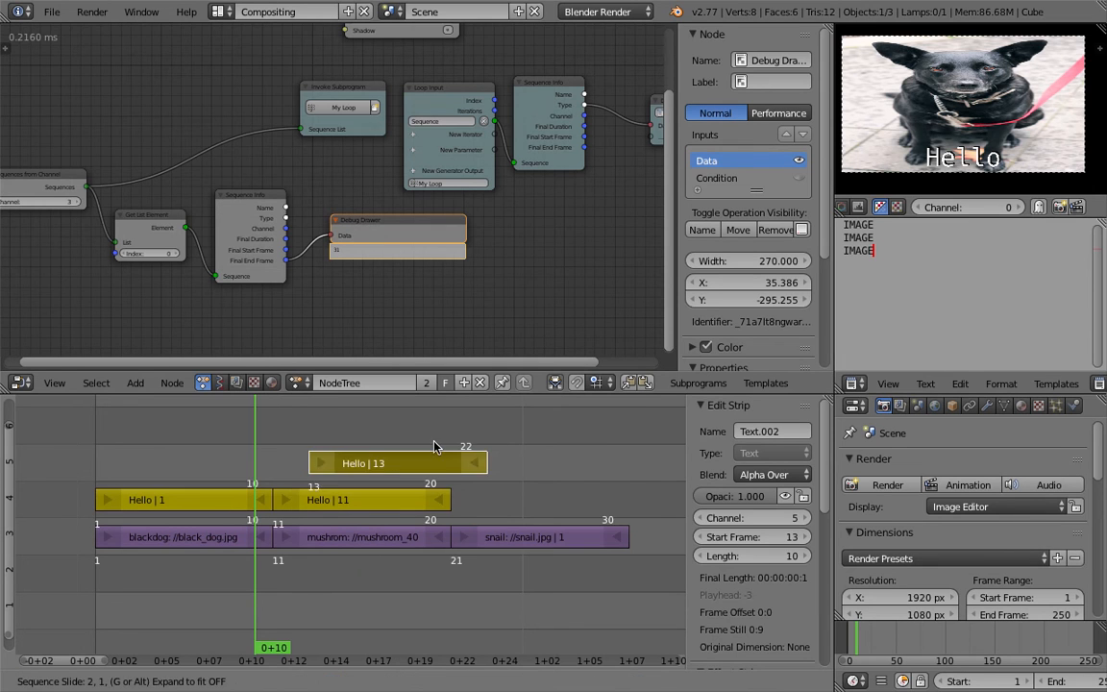
click(510, 480)
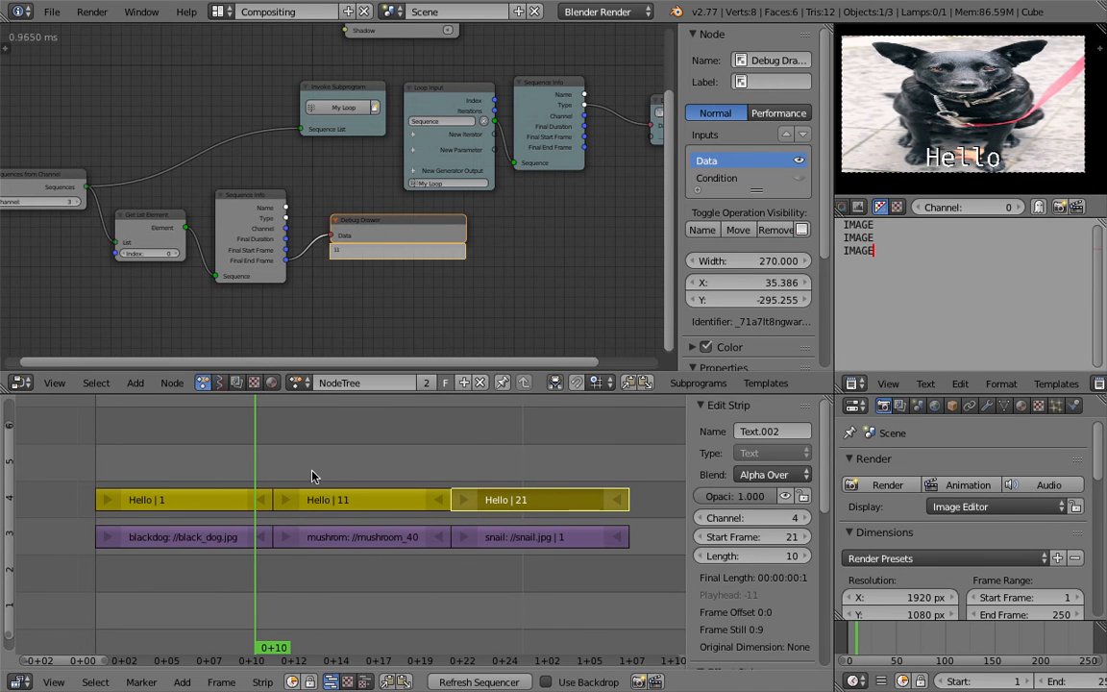
Examine the first text strip's Effect Strip settings and preview the second text strip at frame 16
right_click(236, 499)
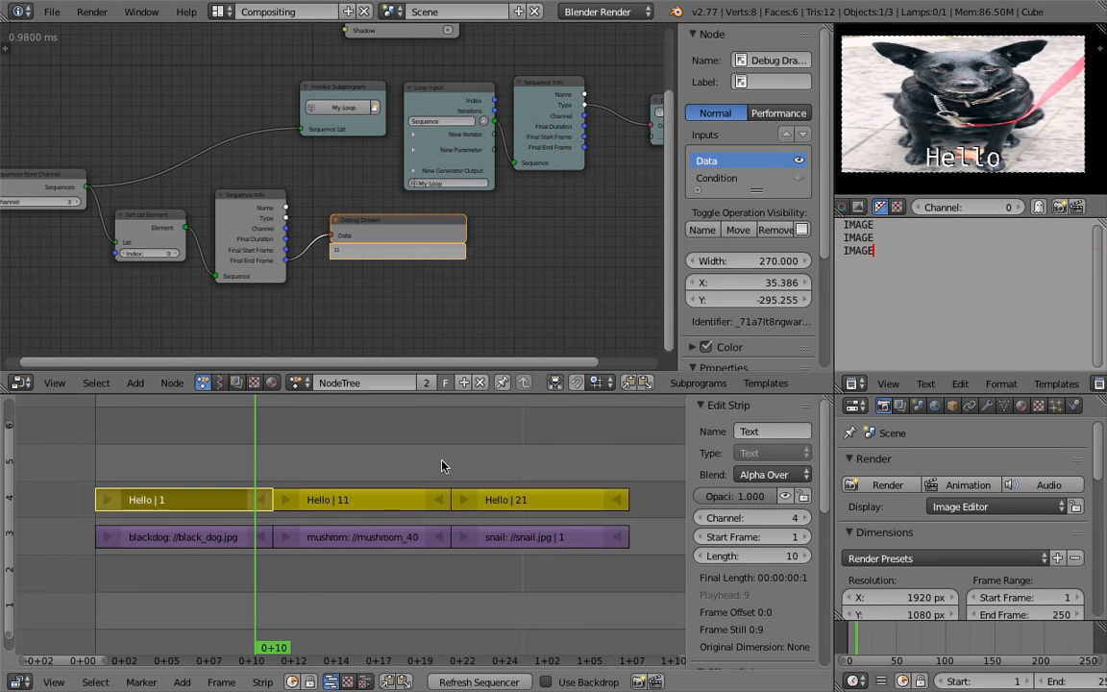
click(203, 459)
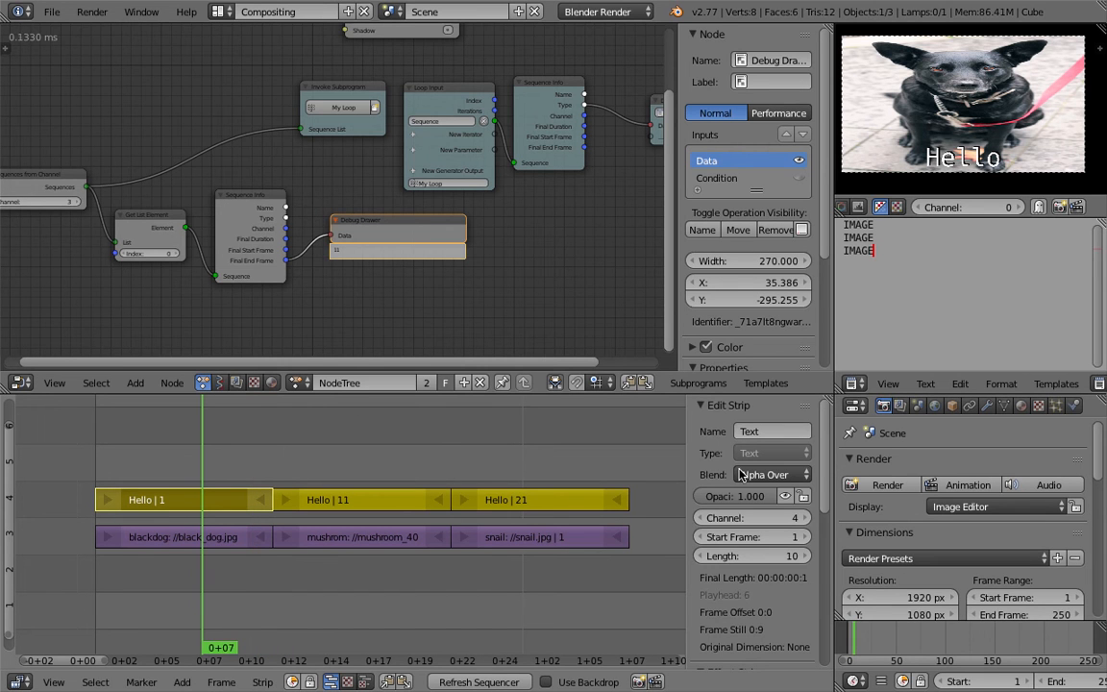
scroll(824, 532, down, 4)
scroll(827, 533, down, 2)
click(775, 558)
click(353, 438)
click(362, 445)
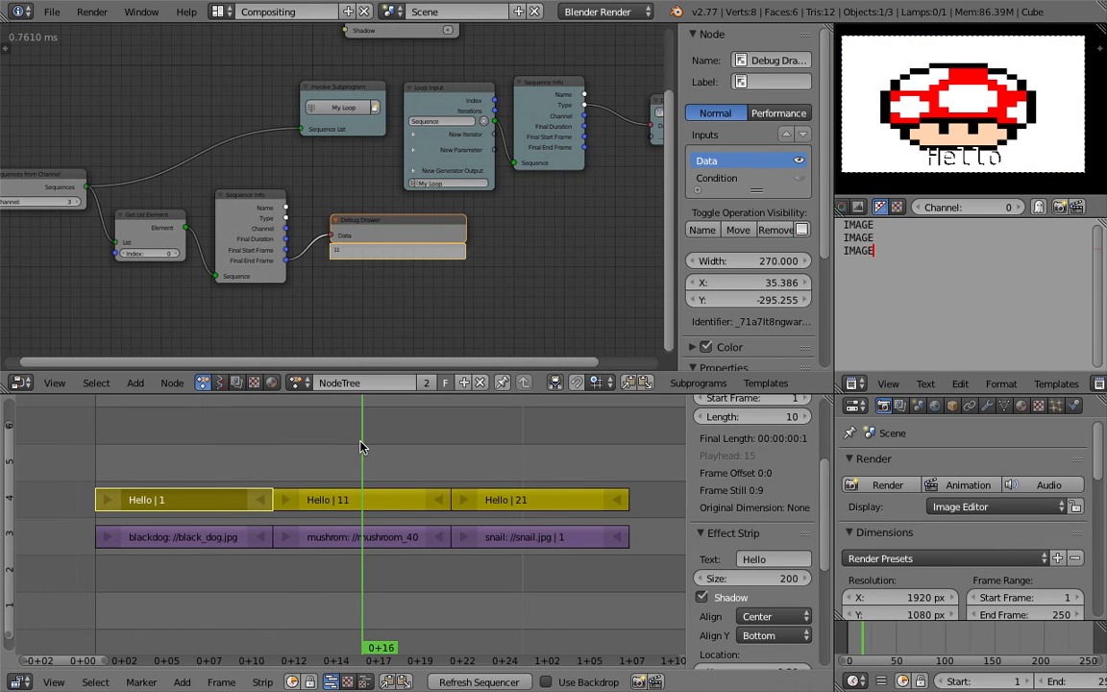
click(765, 560)
text(B)
click(557, 461)
click(766, 559)
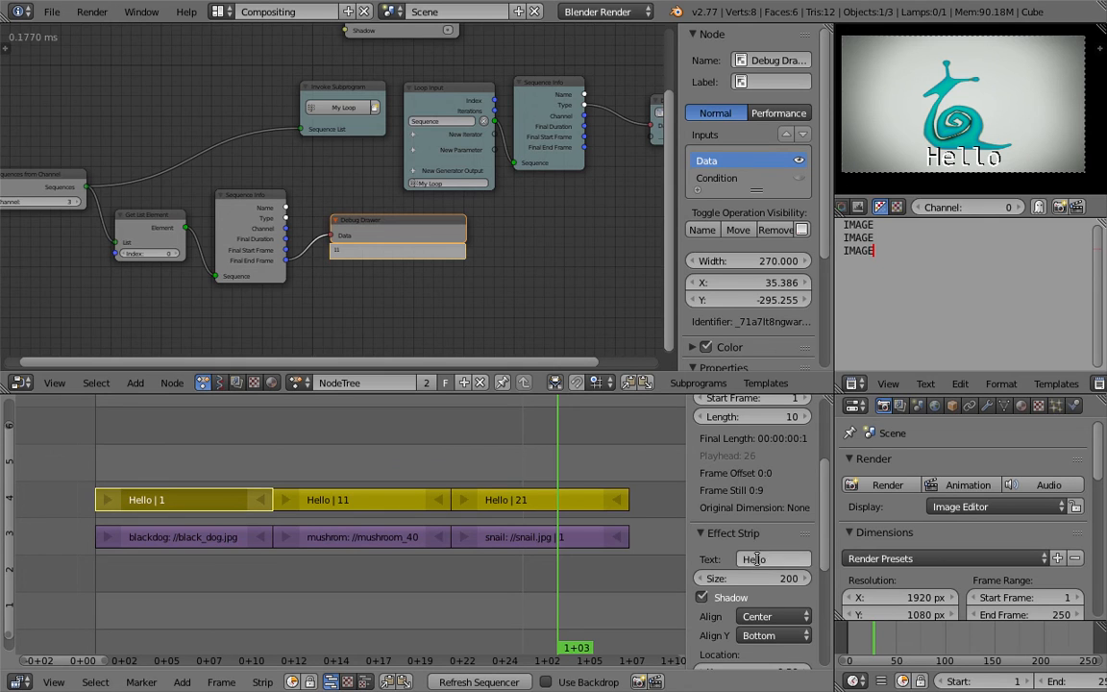
key(BackSpace)
key(Escape)
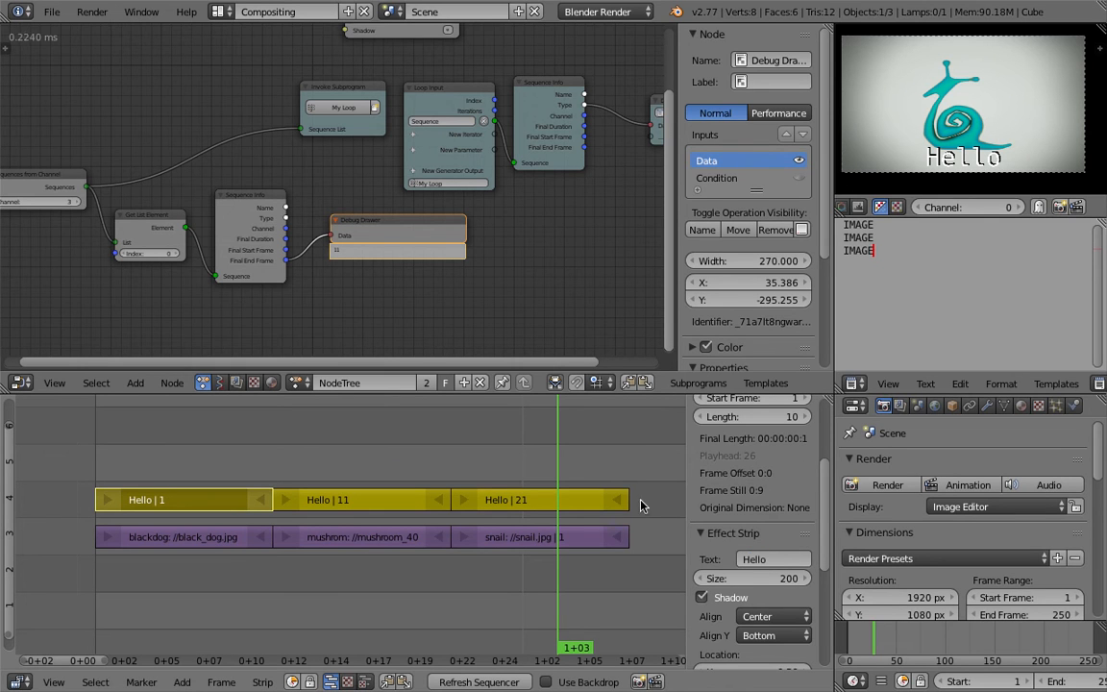
Change the text of the third text strip, starting at frame 21, to C
click(385, 499)
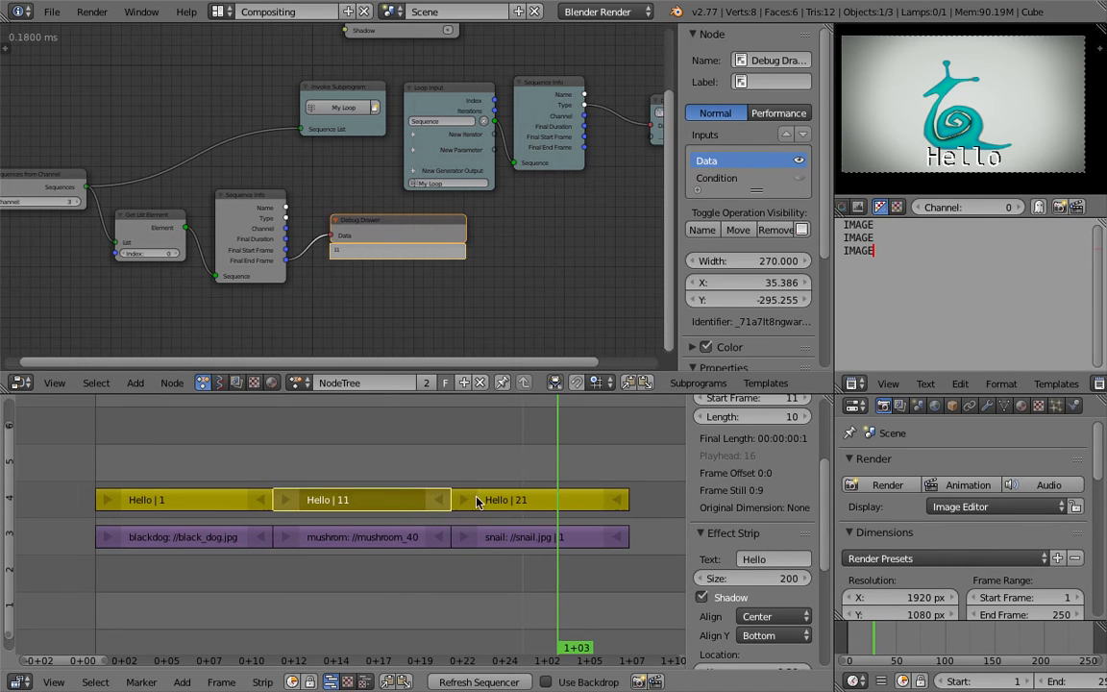
click(503, 502)
click(759, 558)
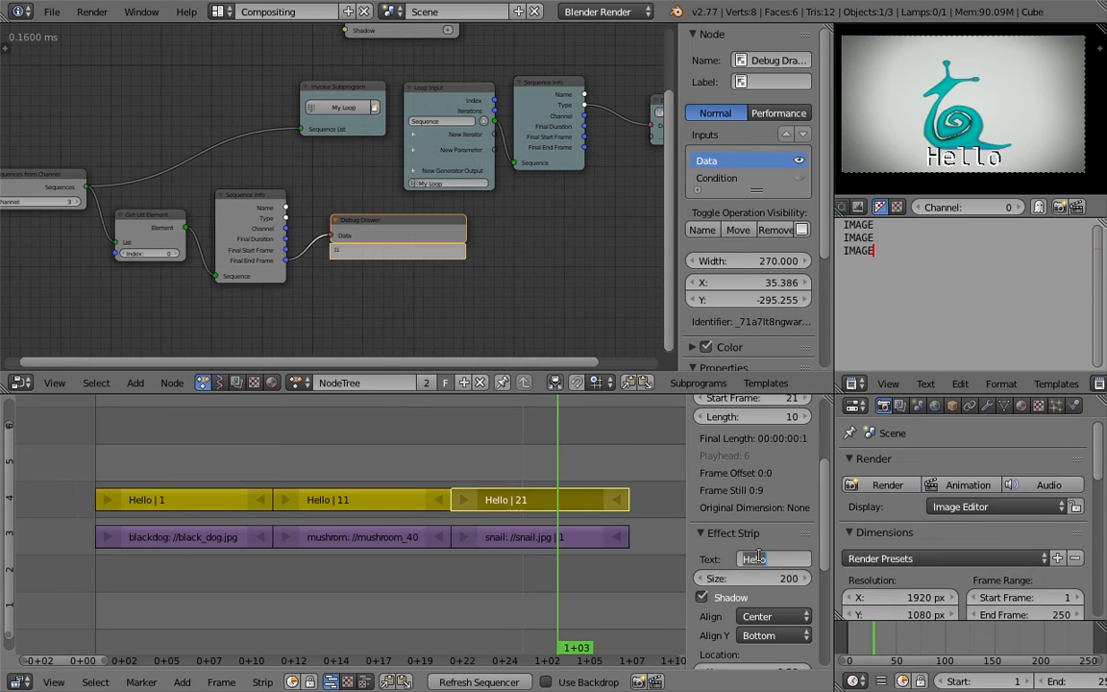
text(C)
key(Return)
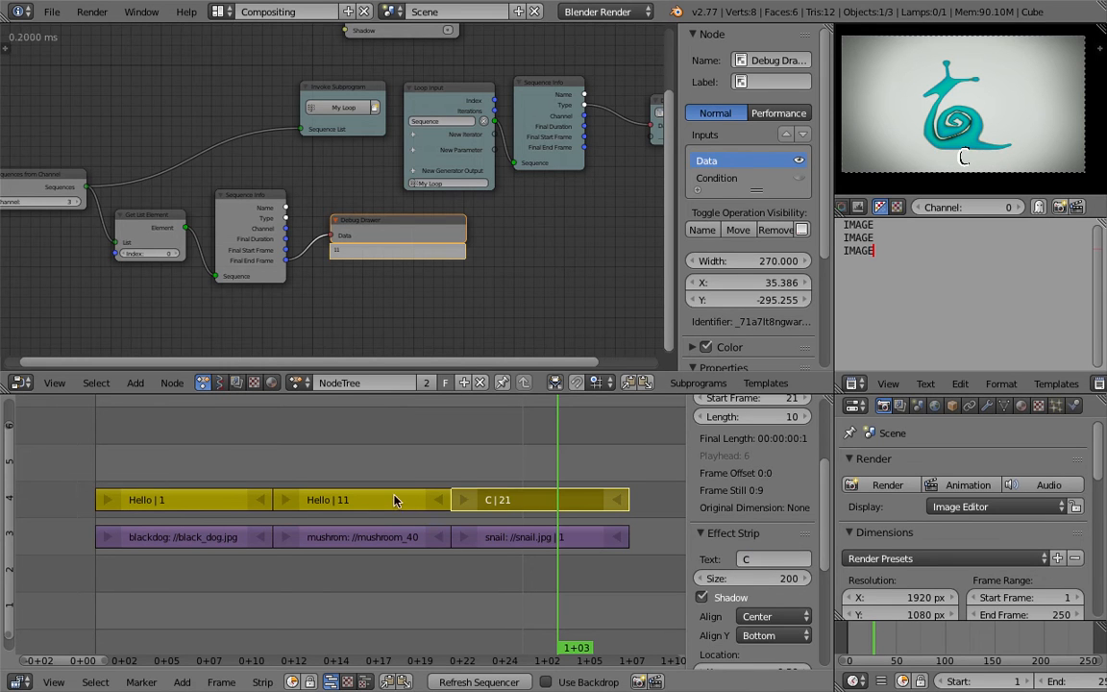
Change the text of the middle text strip to A and move the playhead to frame 7
click(423, 502)
click(753, 560)
text(B)
key(Return)
click(203, 453)
click(773, 560)
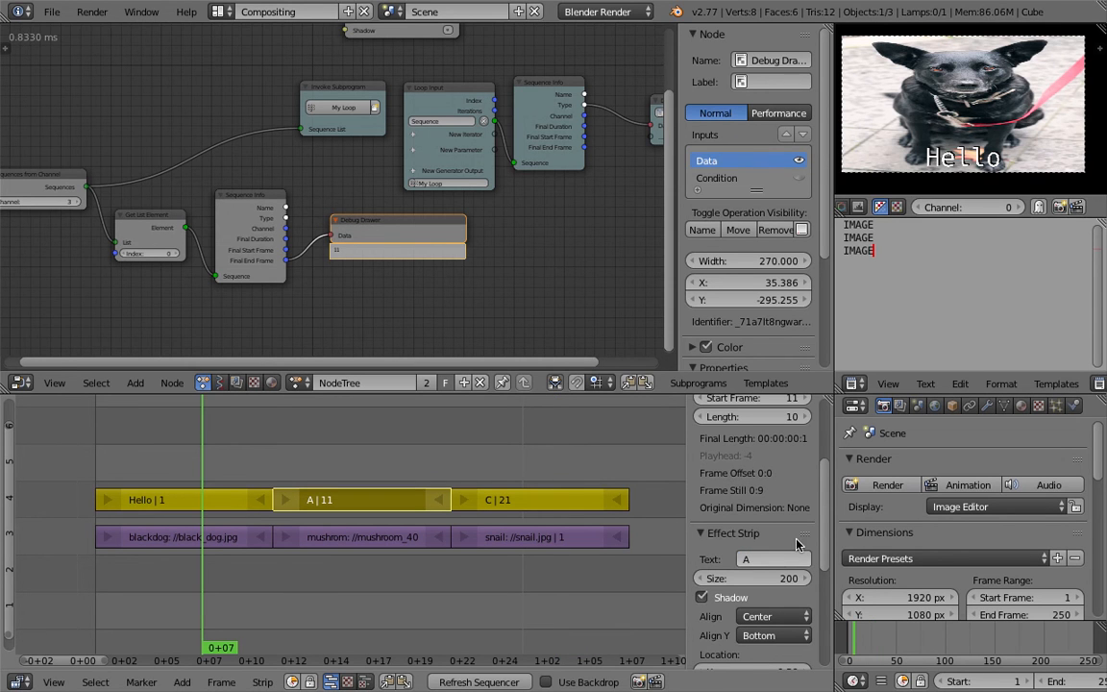
Examine the text strips' location, Export Subtitles and modifier settings, scrubbing the playhead across the strips to frame 25
scroll(750, 480, down, 2)
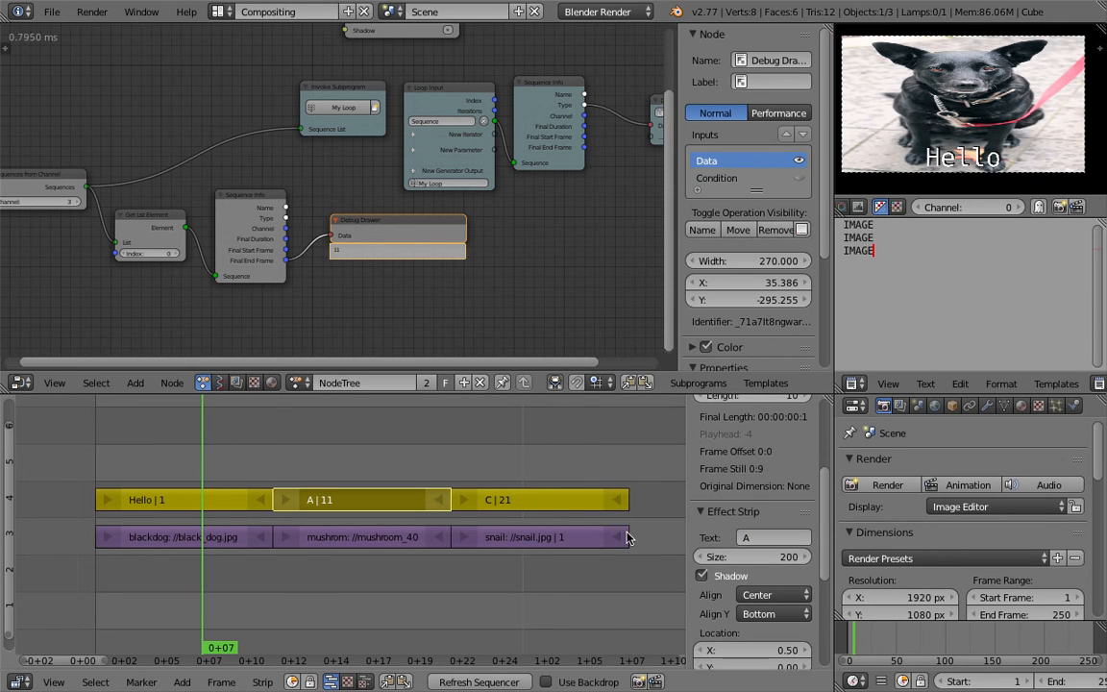
scroll(820, 570, down, 3)
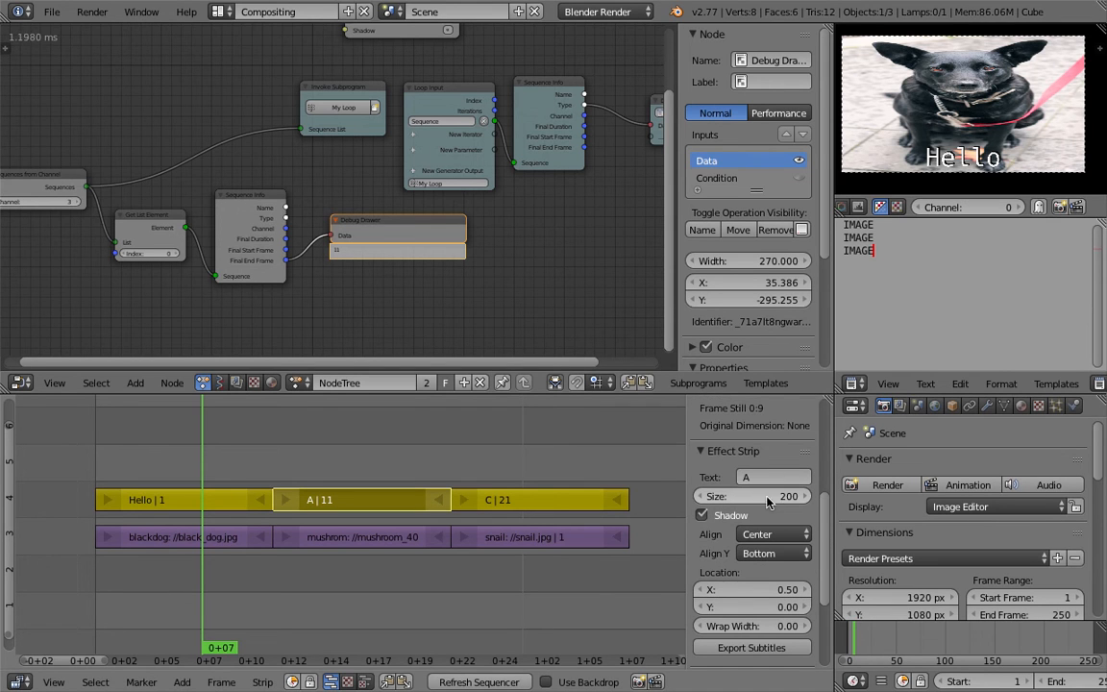
scroll(823, 536, down, 2)
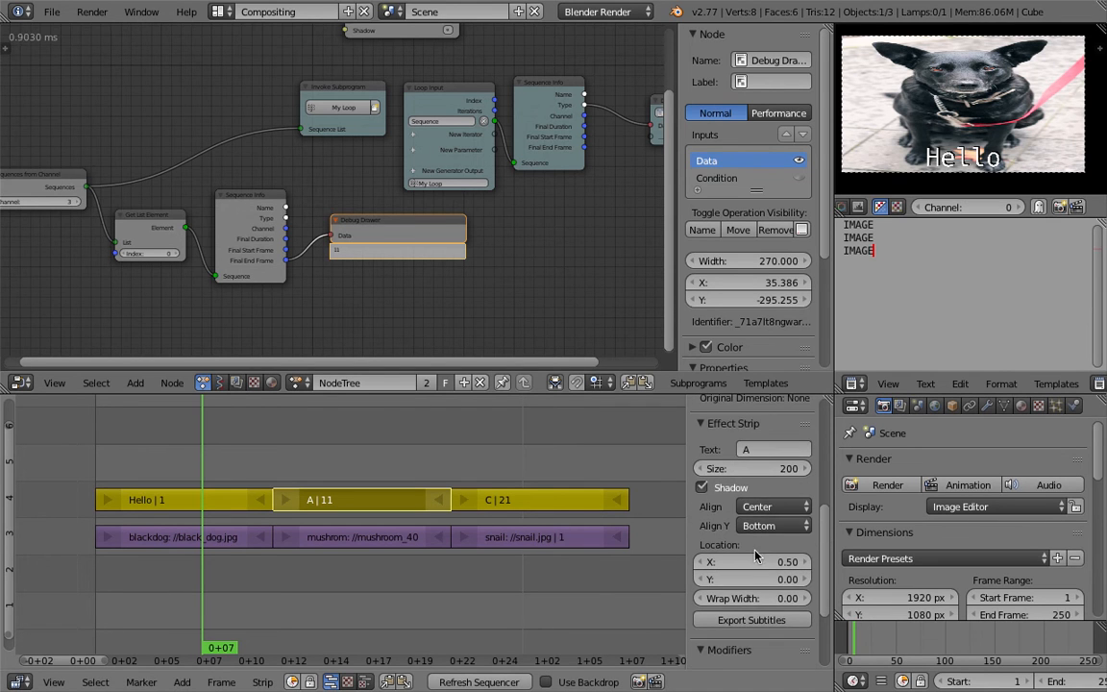
scroll(763, 577, down, 4)
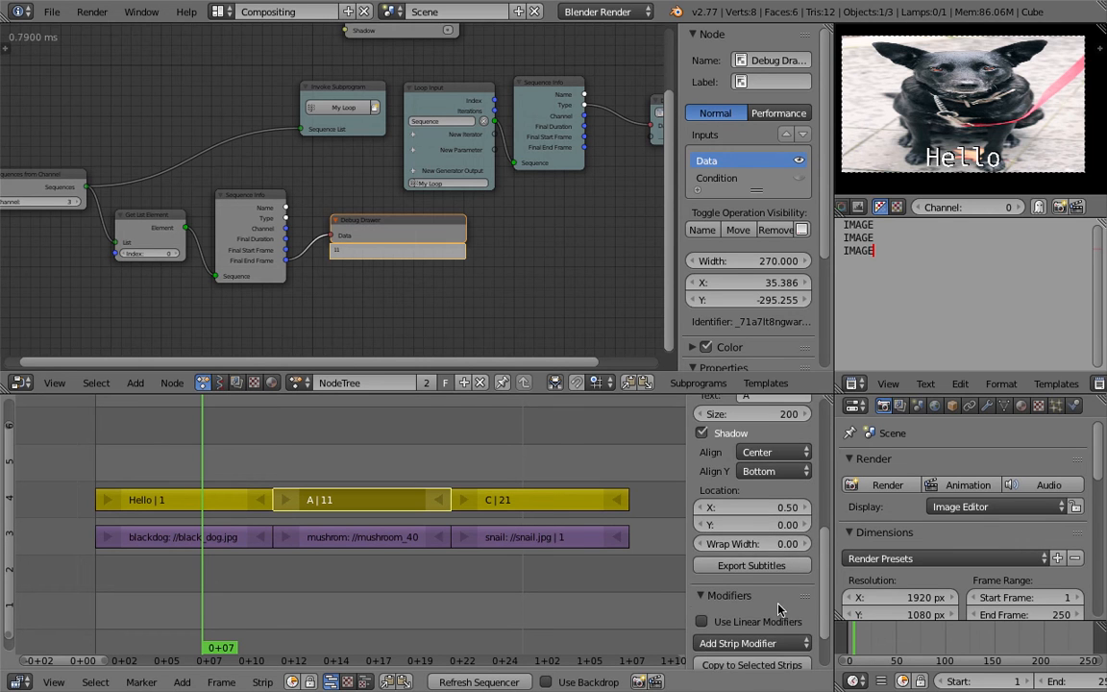
drag(299, 449, 461, 485)
right_click(459, 480)
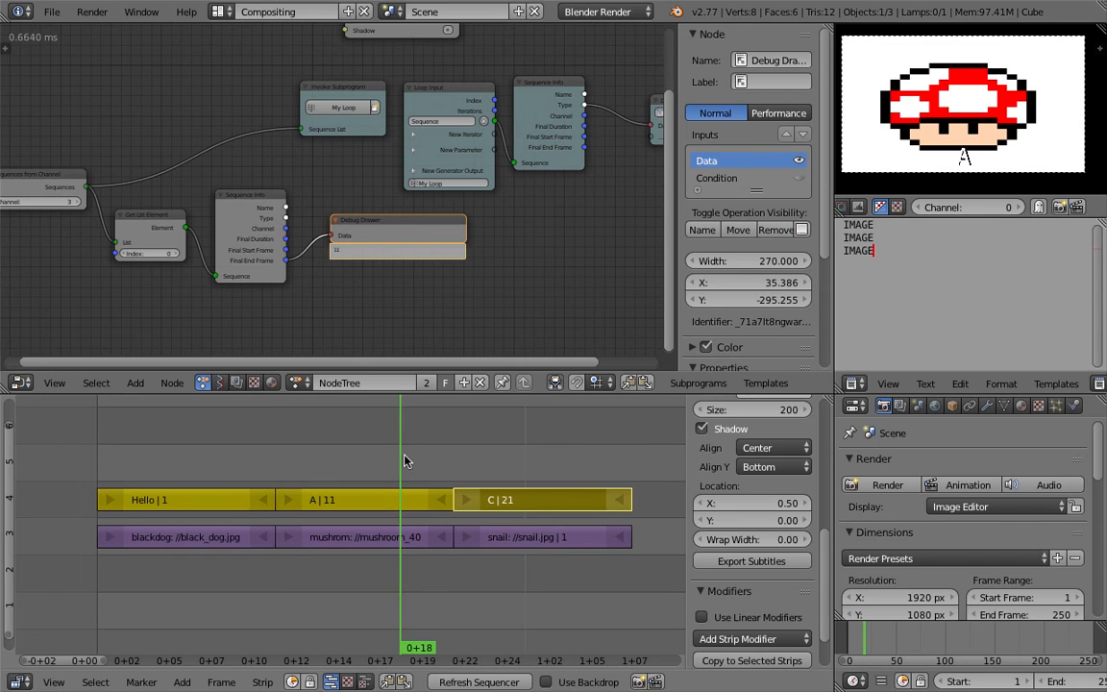
drag(288, 456, 347, 463)
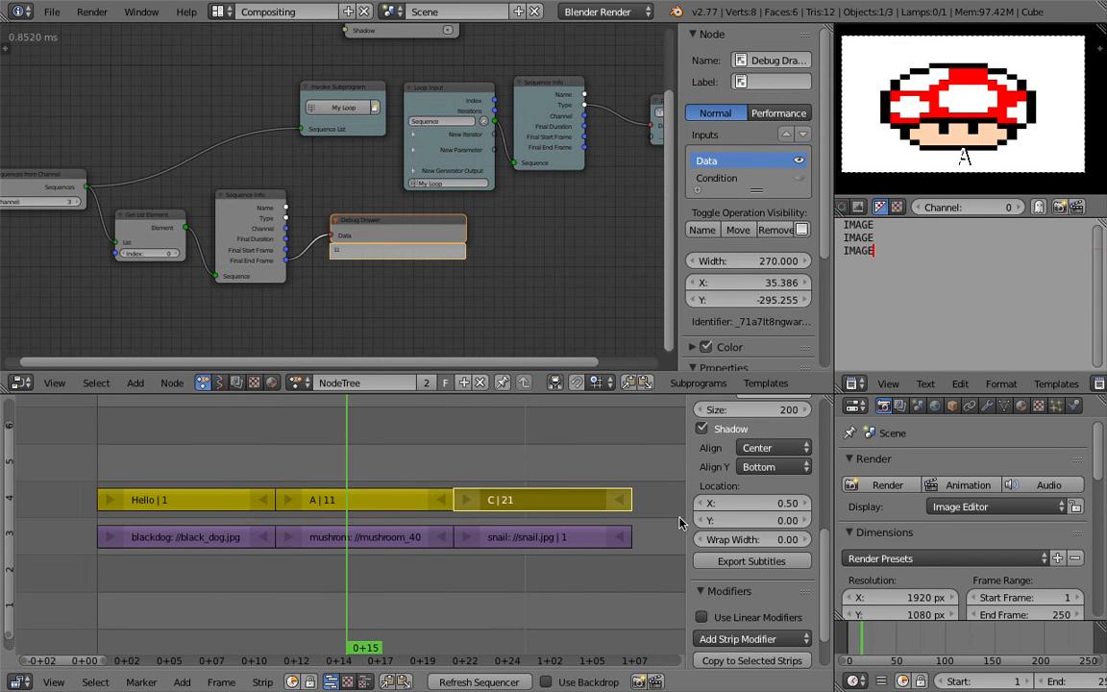
scroll(823, 608, down, 2)
scroll(823, 607, up, 4)
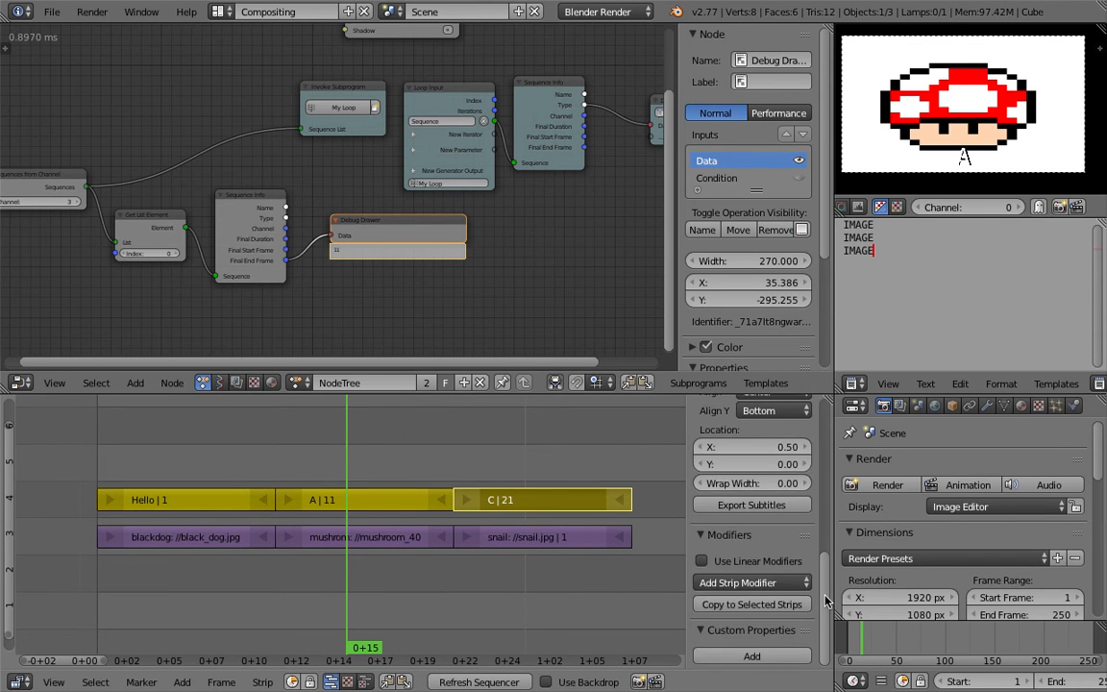
drag(567, 472, 524, 450)
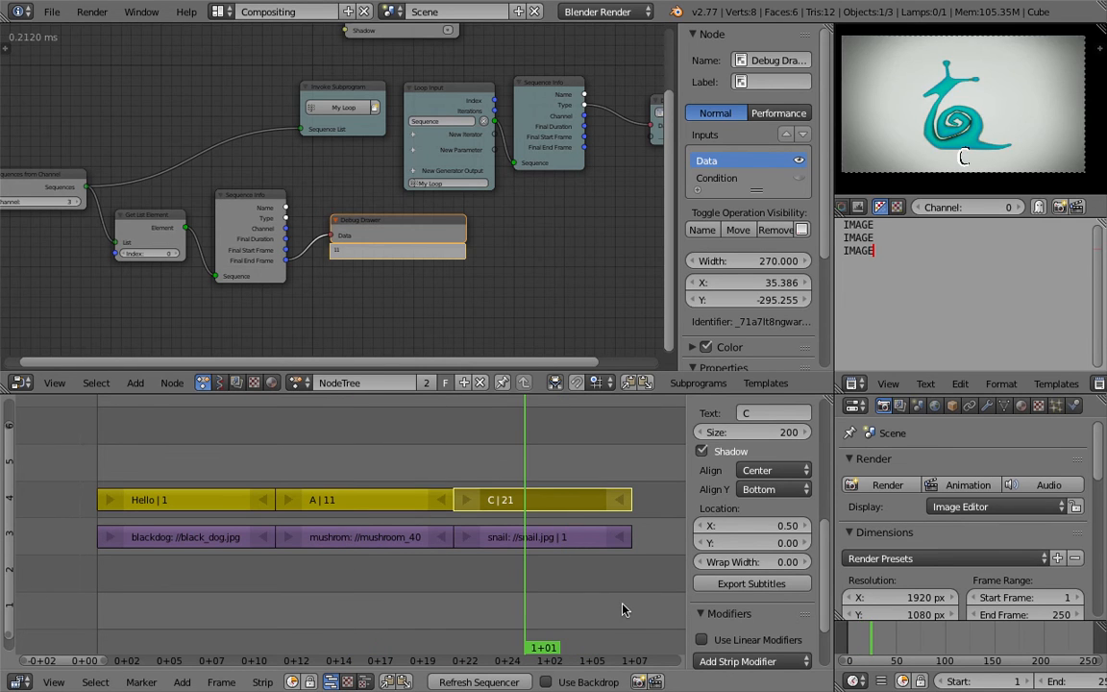
Switch to Sublime Text, open AN_sequence_002.srt from the desktop, examine its subtitle numbering, timings and text, and close the window
key(ctrl+Left)
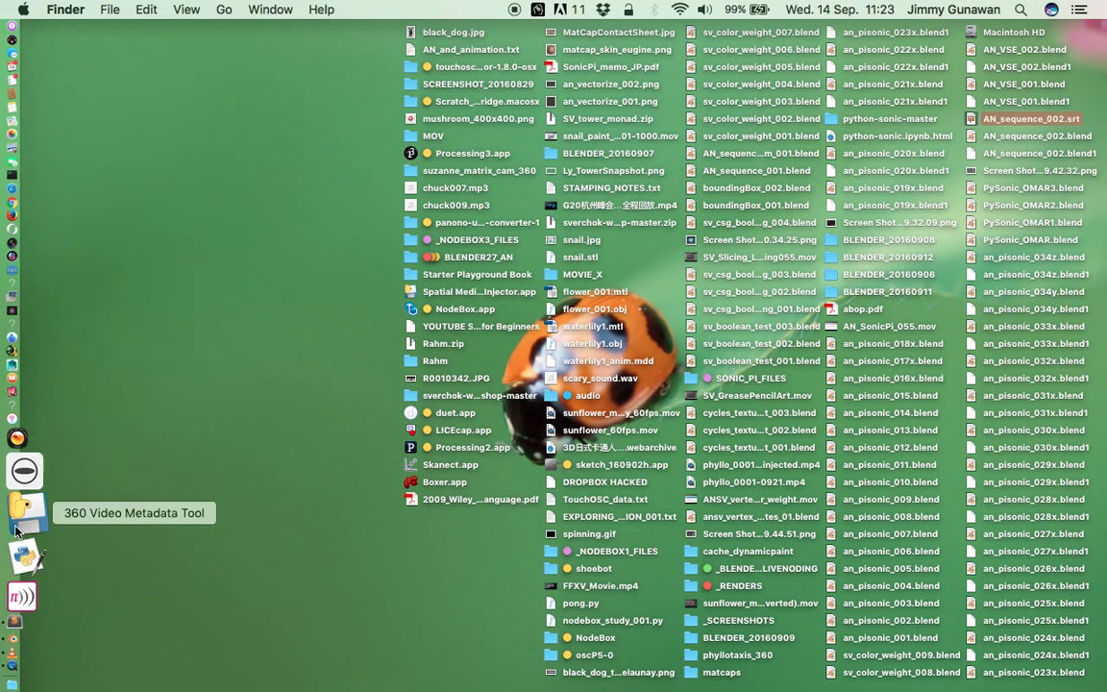
click(20, 548)
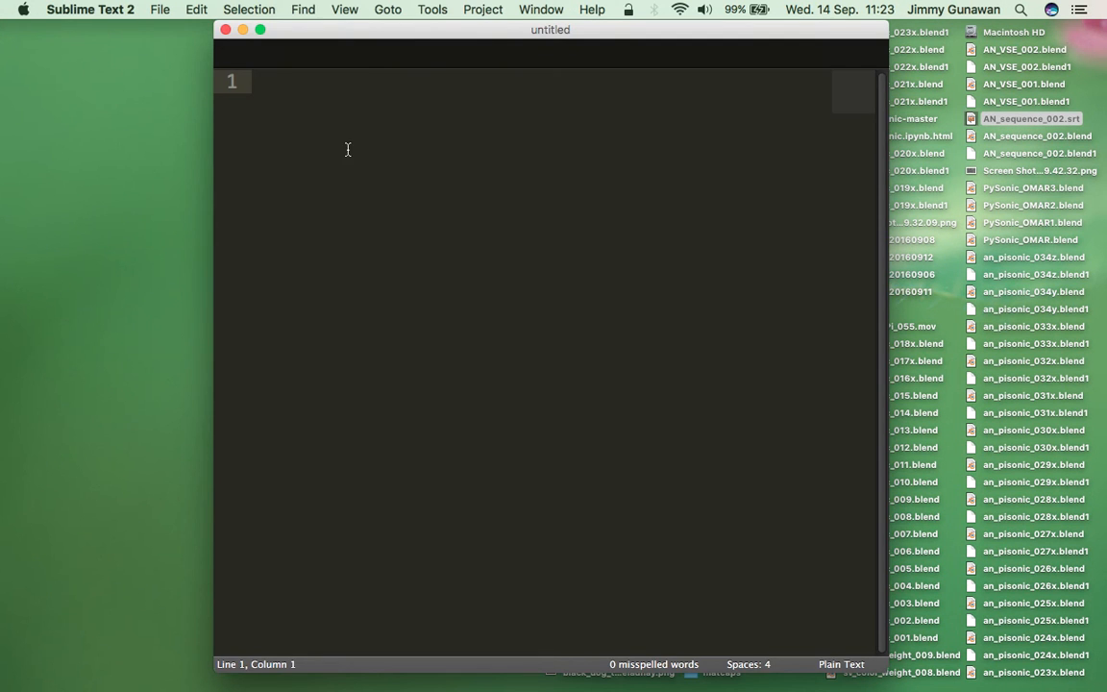
drag(412, 31, 312, 15)
drag(1020, 118, 538, 184)
click(519, 274)
drag(611, 315, 165, 82)
drag(294, 38, 262, 39)
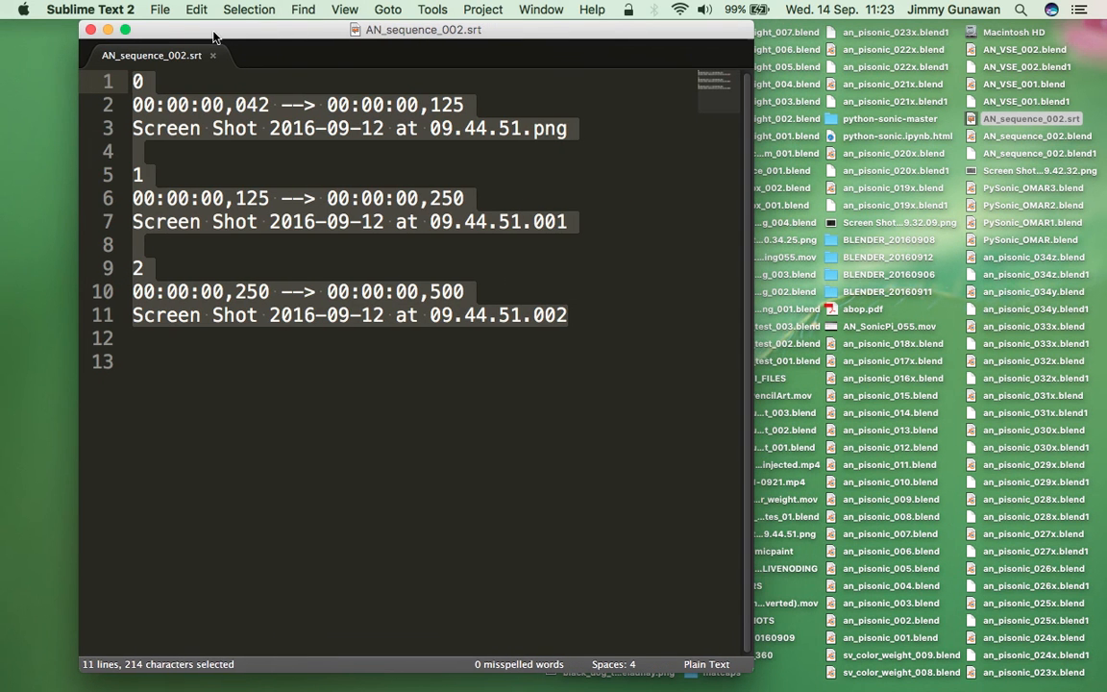
click(91, 31)
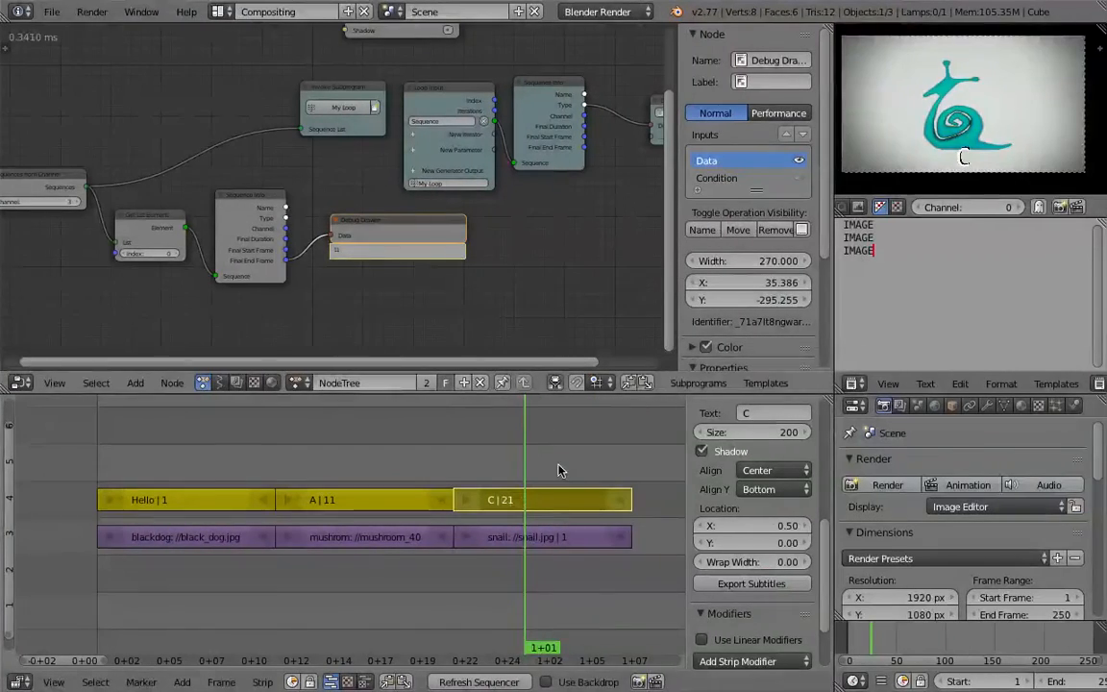
Switch back to Blender and scrub the playhead to frame 8 over the first text strip
drag(559, 470, 218, 445)
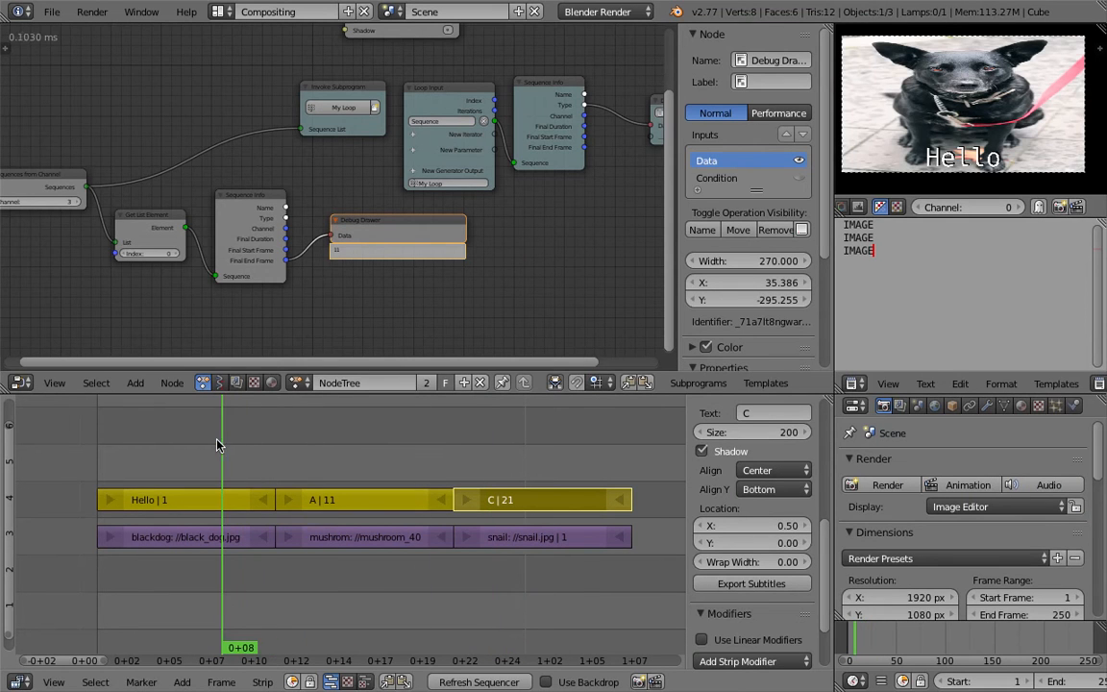
Delete the Text Sequence Output node above the My Loop subprogram nodes
click(206, 503)
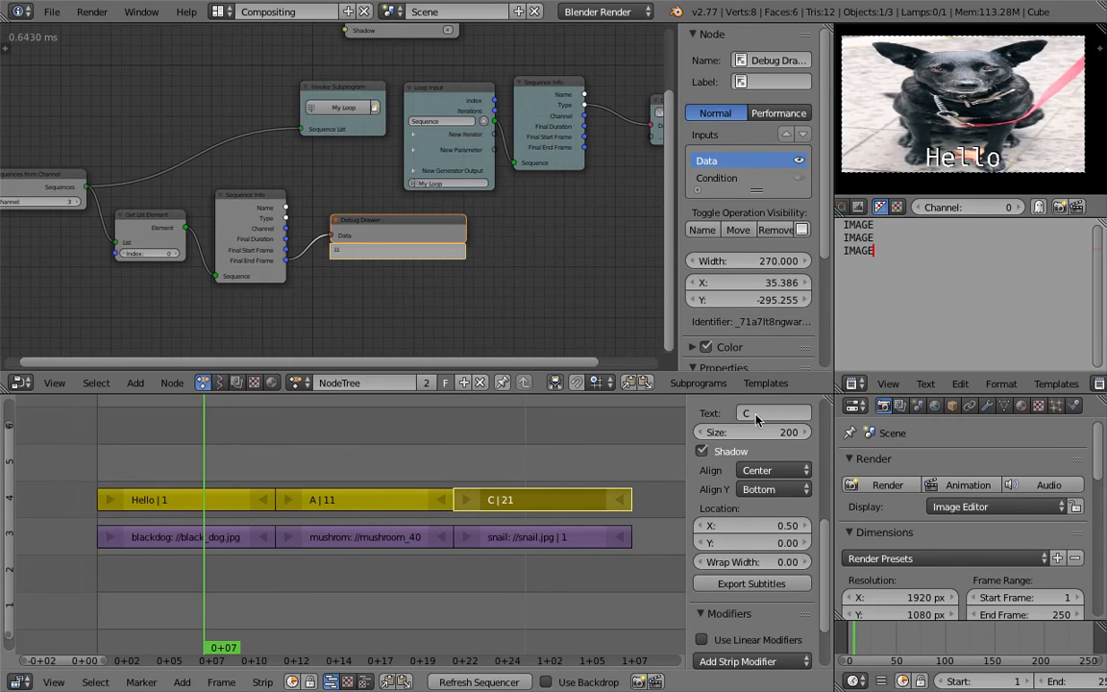
scroll(745, 461, up, 3)
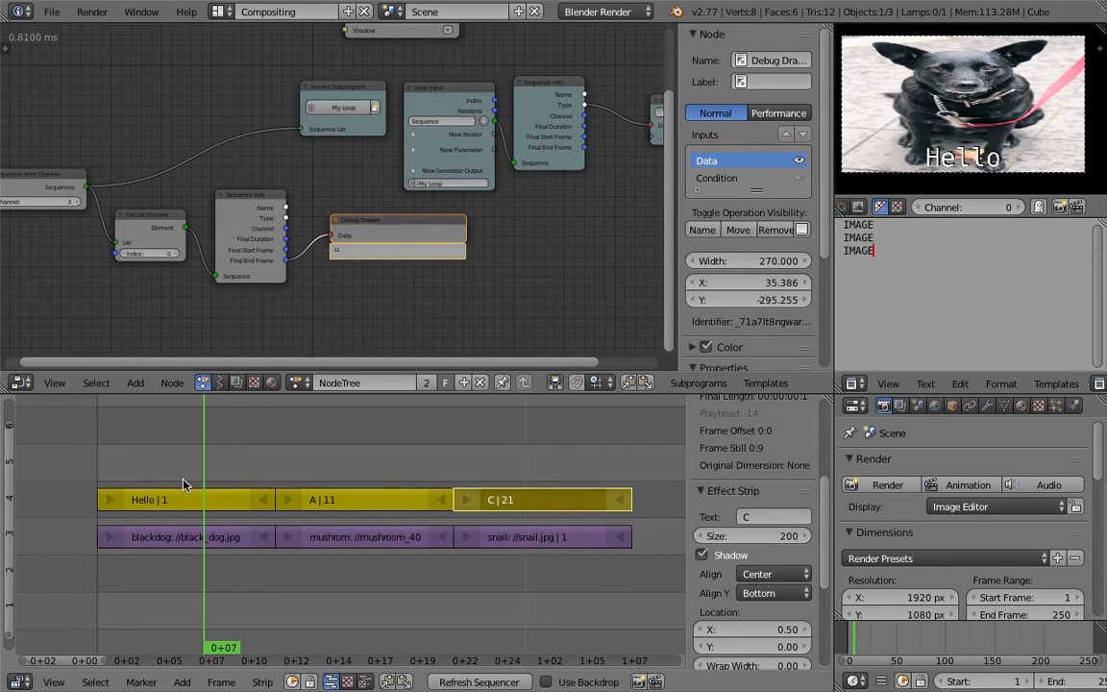
middle_drag(457, 63, 366, 146)
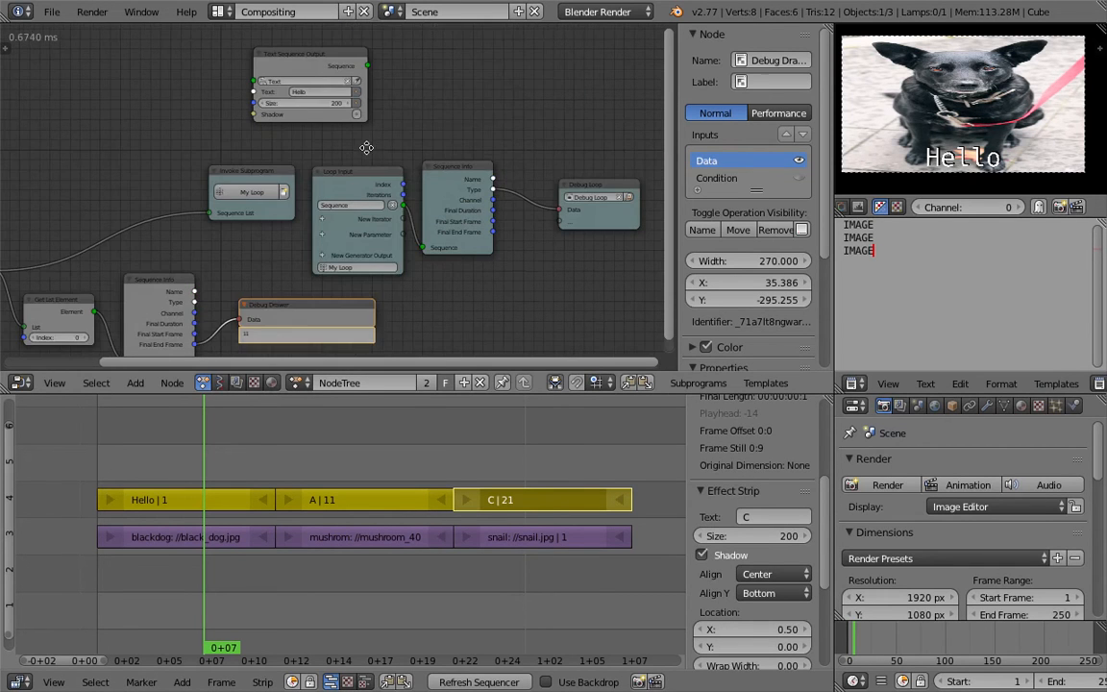
scroll(325, 166, up, 1)
click(272, 100)
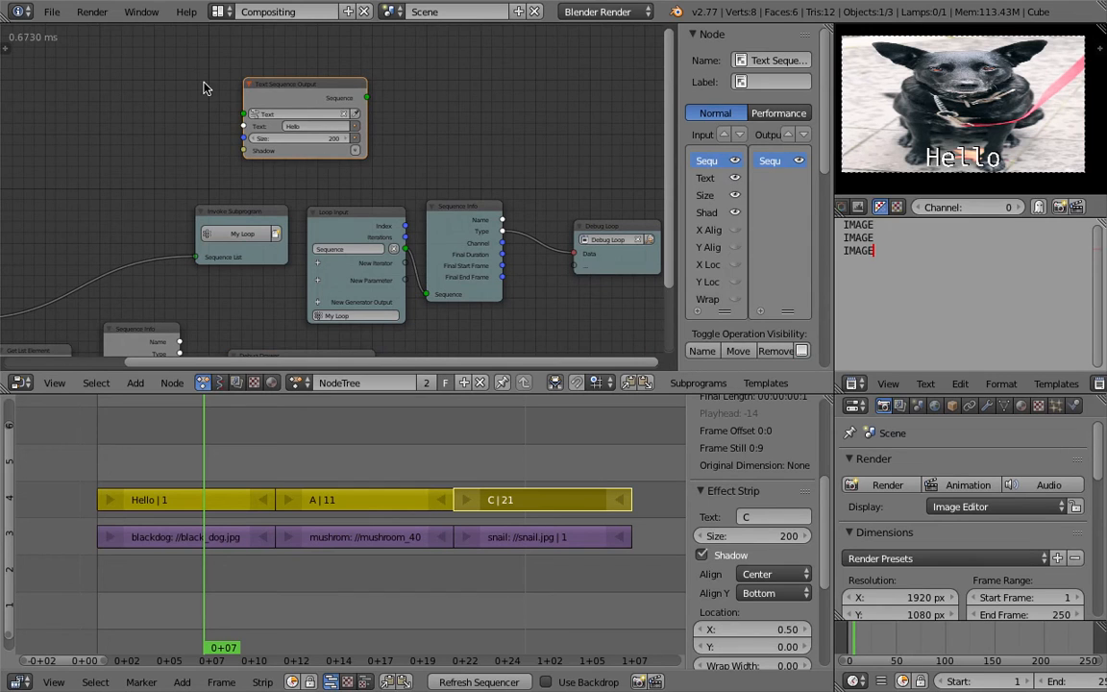
key(x)
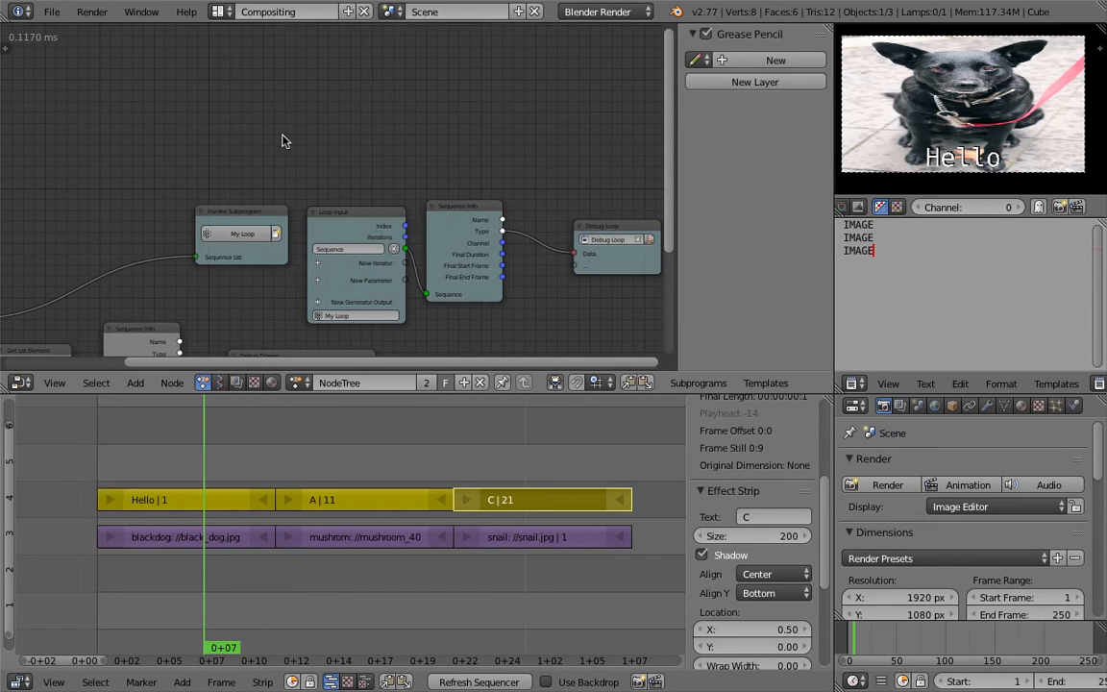
Scrub the playhead over the first two text strips to frame 17 and select the middle text strip
click(222, 442)
click(346, 502)
click(224, 501)
click(346, 500)
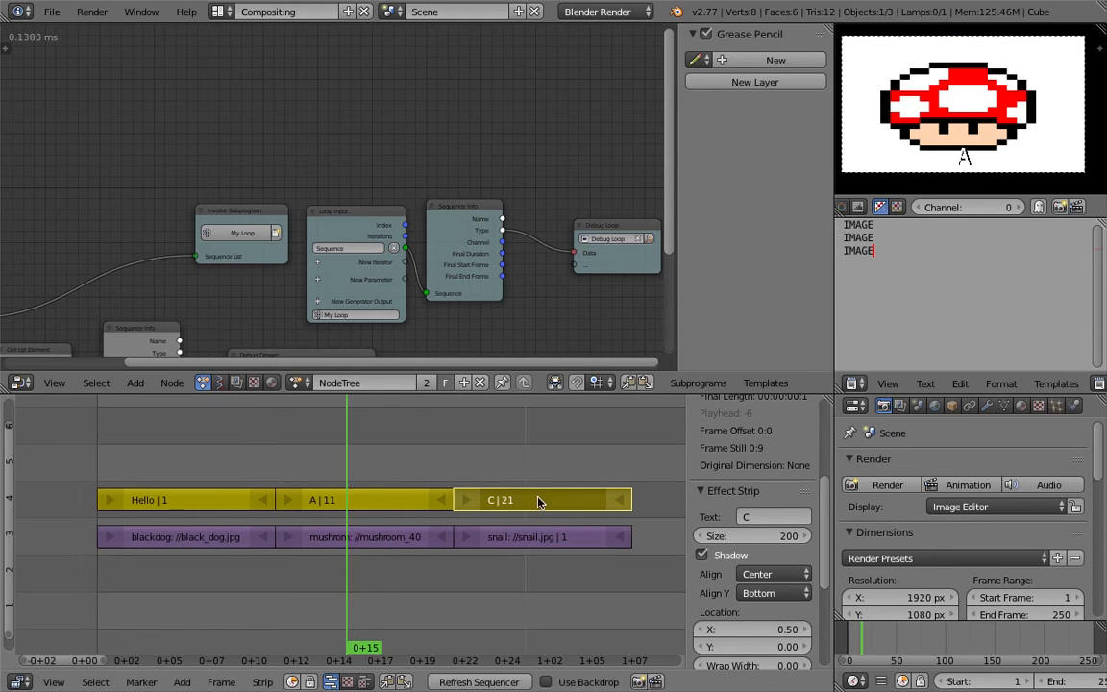
drag(538, 502, 385, 509)
right_click(384, 507)
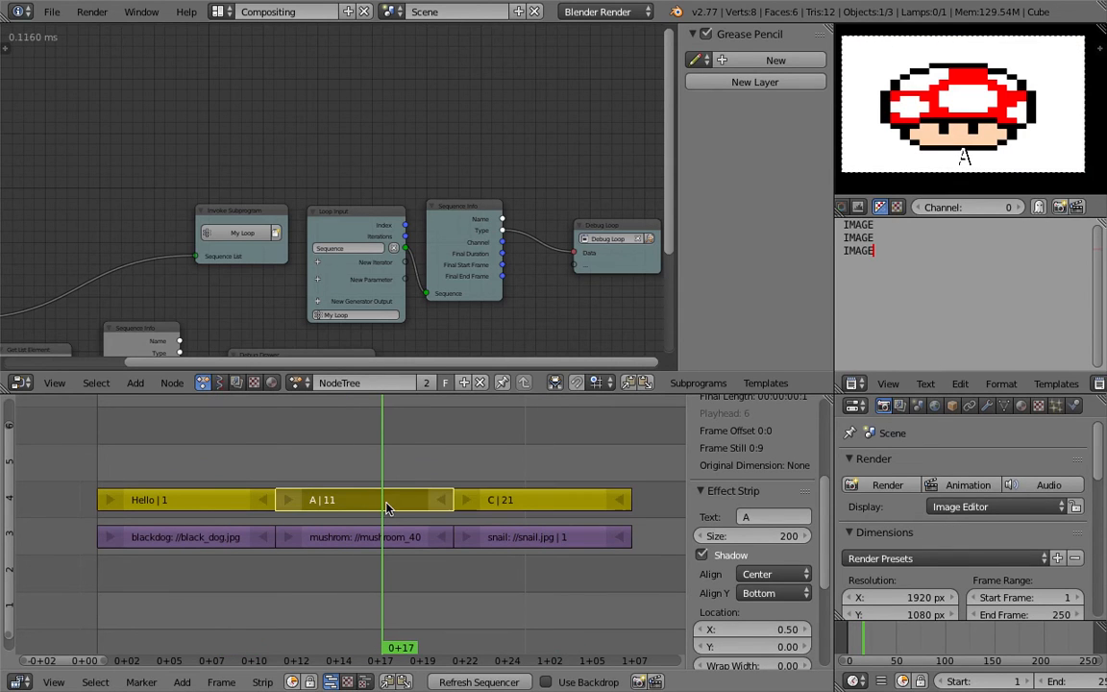
Set the first text strip's text to A and the middle text strip's text to B
right_click(205, 501)
click(763, 513)
text(A)
key(Return)
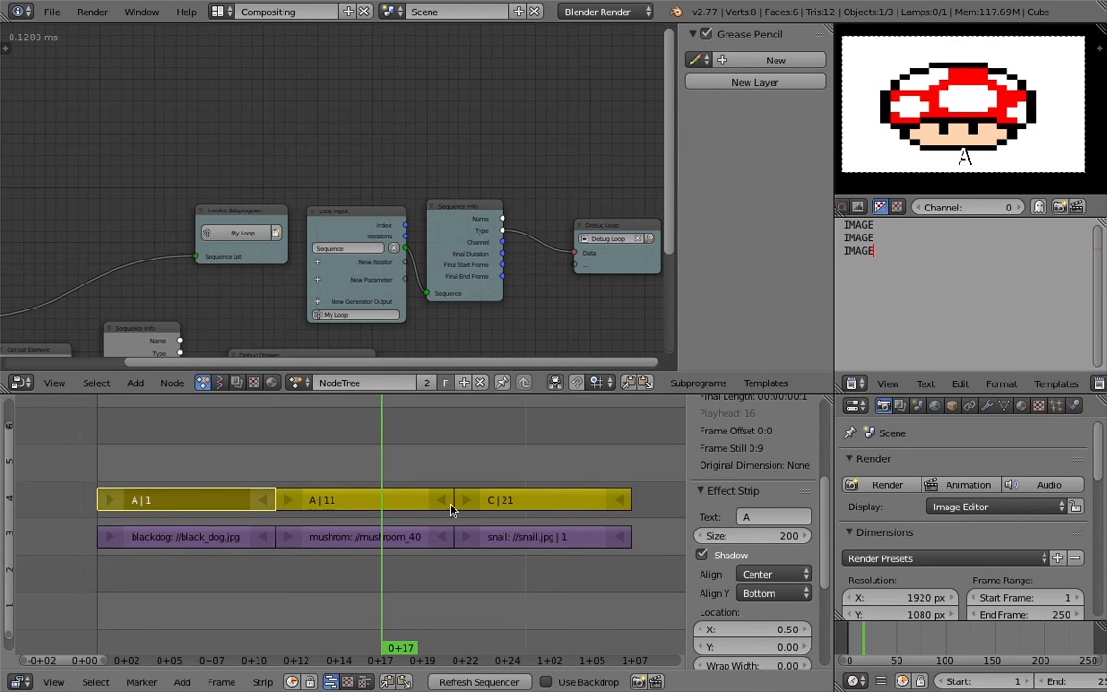
right_click(365, 500)
click(788, 516)
text(B)
key(Return)
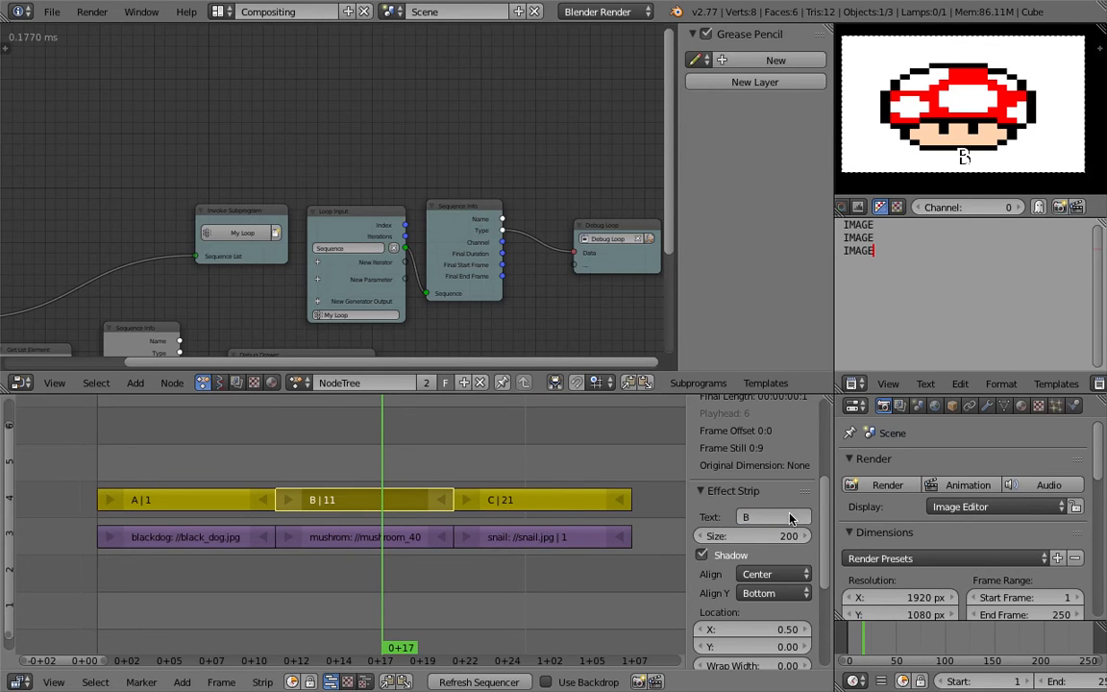
Scrub across the text strips and select each one in turn to compare its Effect Strip text
click(563, 505)
right_click(563, 505)
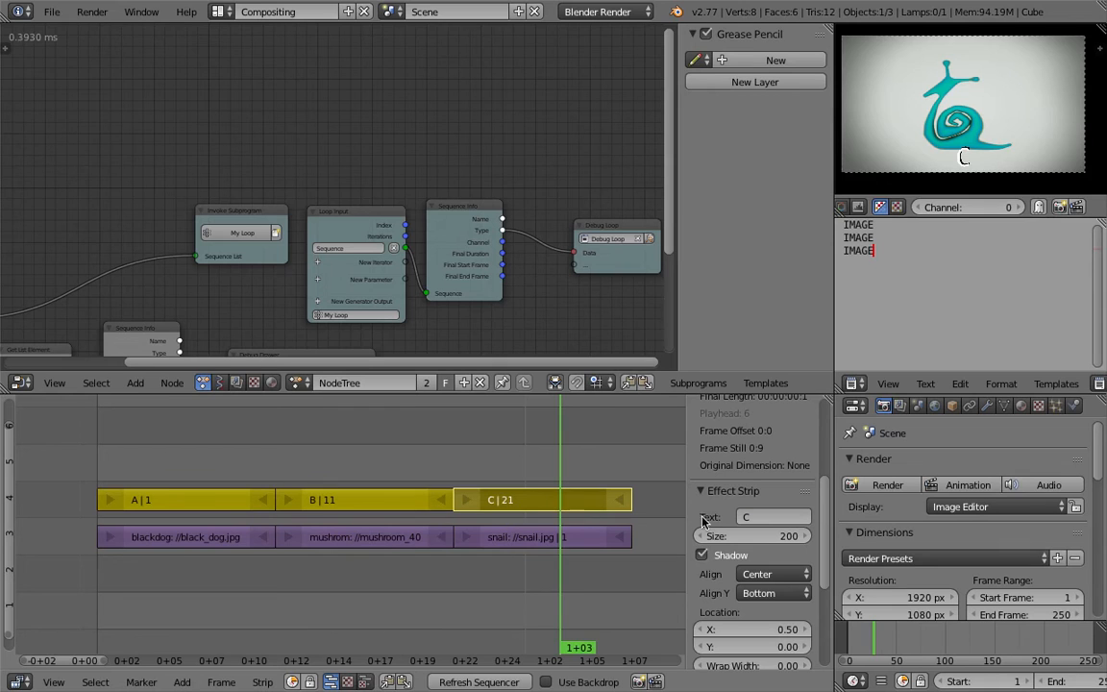
drag(529, 467, 409, 453)
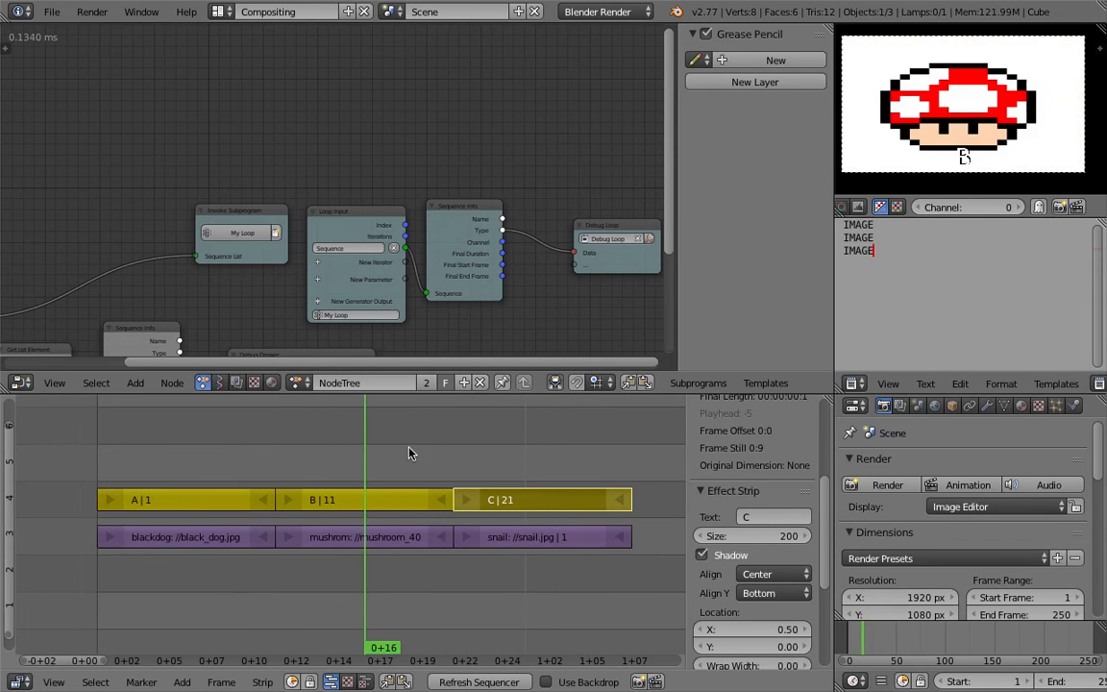
right_click(336, 498)
right_click(215, 500)
click(285, 462)
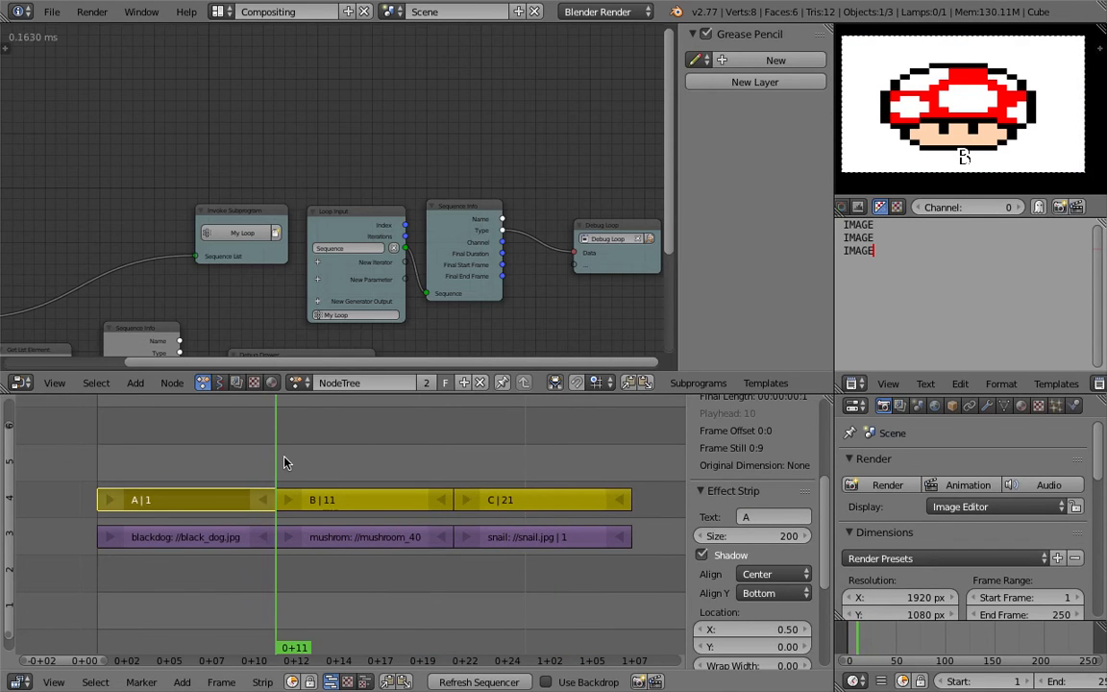
right_click(383, 502)
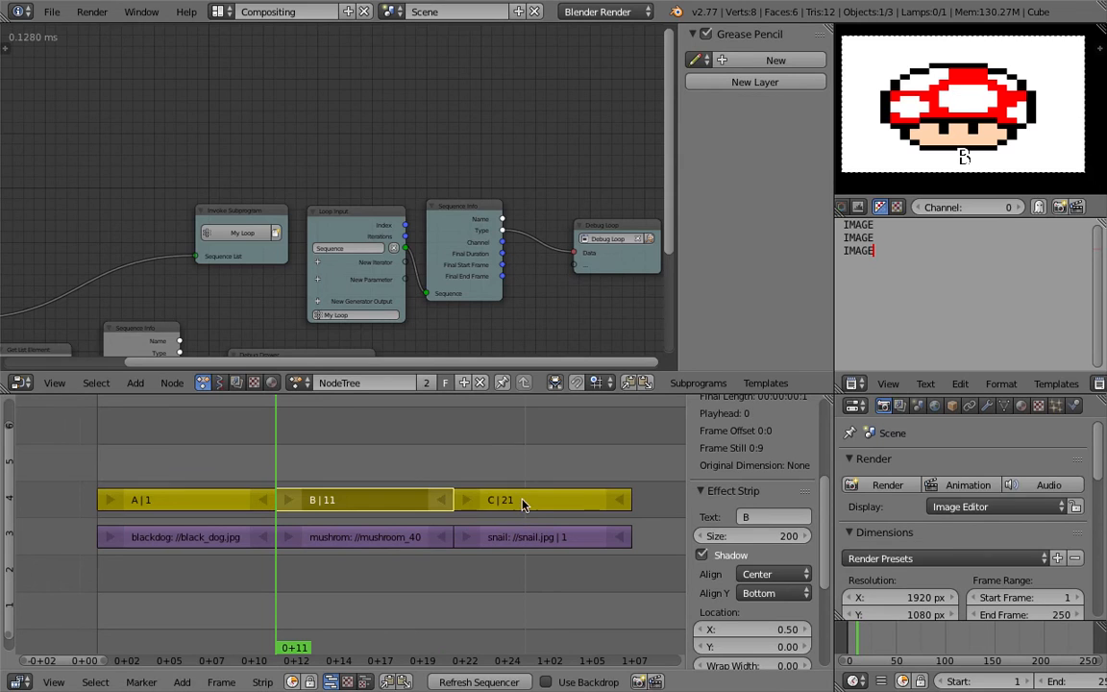
right_click(517, 501)
right_click(179, 493)
right_click(300, 499)
right_click(492, 501)
Select the image strips in channel 3 in turn to examine their settings, and scrub to the snail strip
right_click(403, 536)
right_click(521, 538)
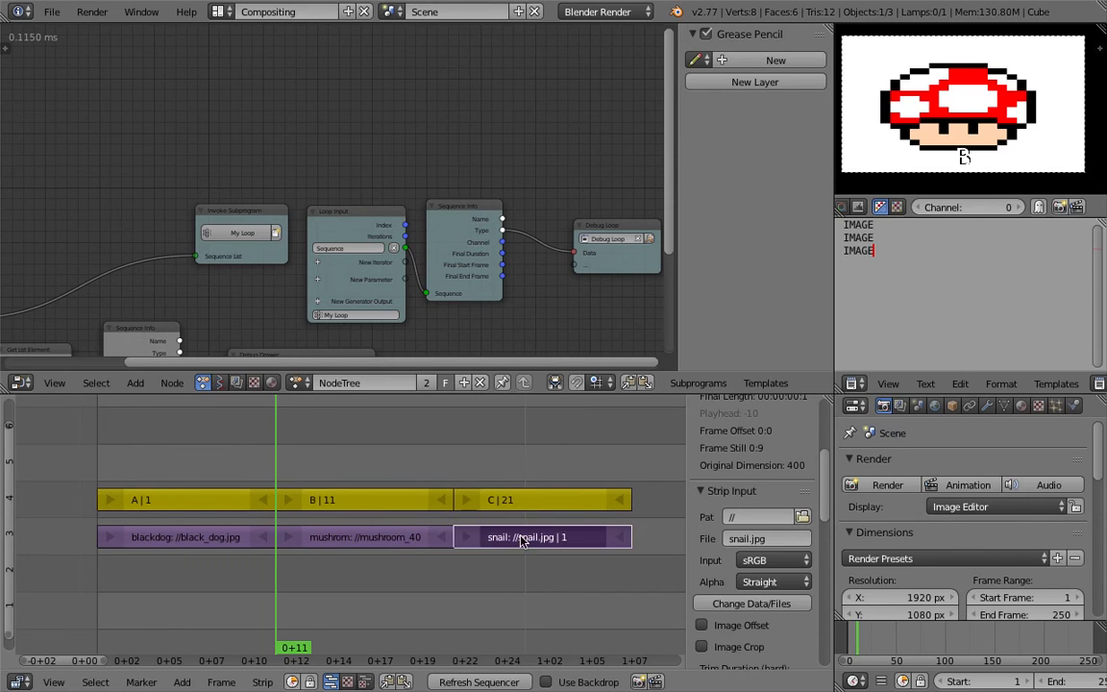
right_click(339, 545)
right_click(238, 544)
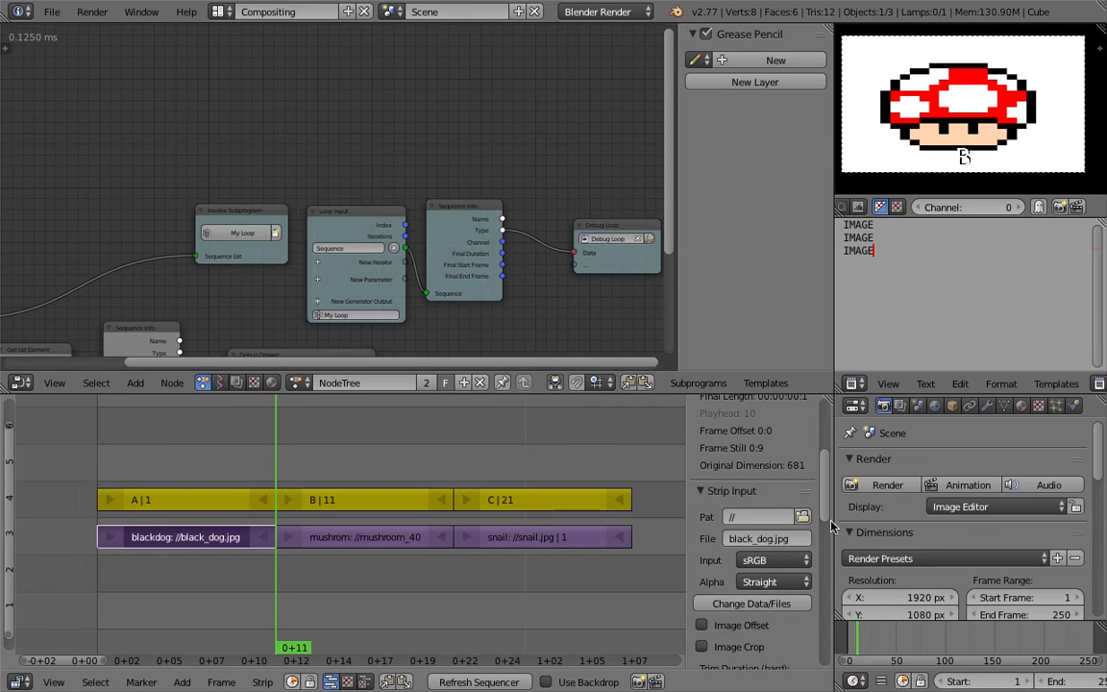
scroll(828, 442, up, 5)
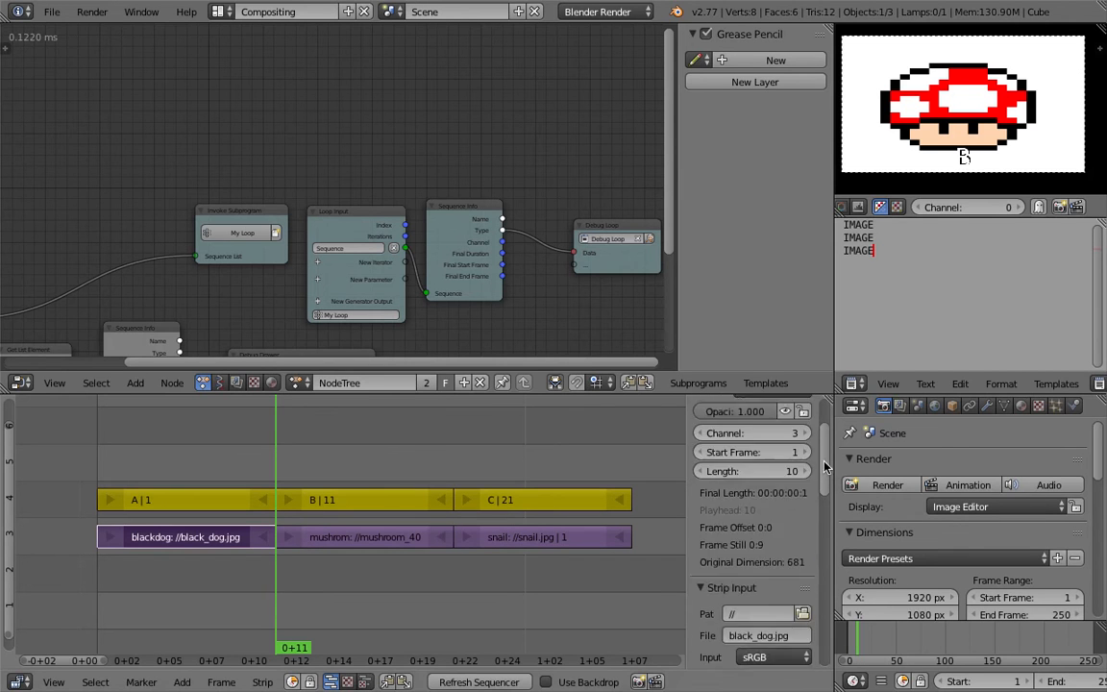
right_click(353, 544)
right_click(518, 538)
drag(523, 413, 528, 405)
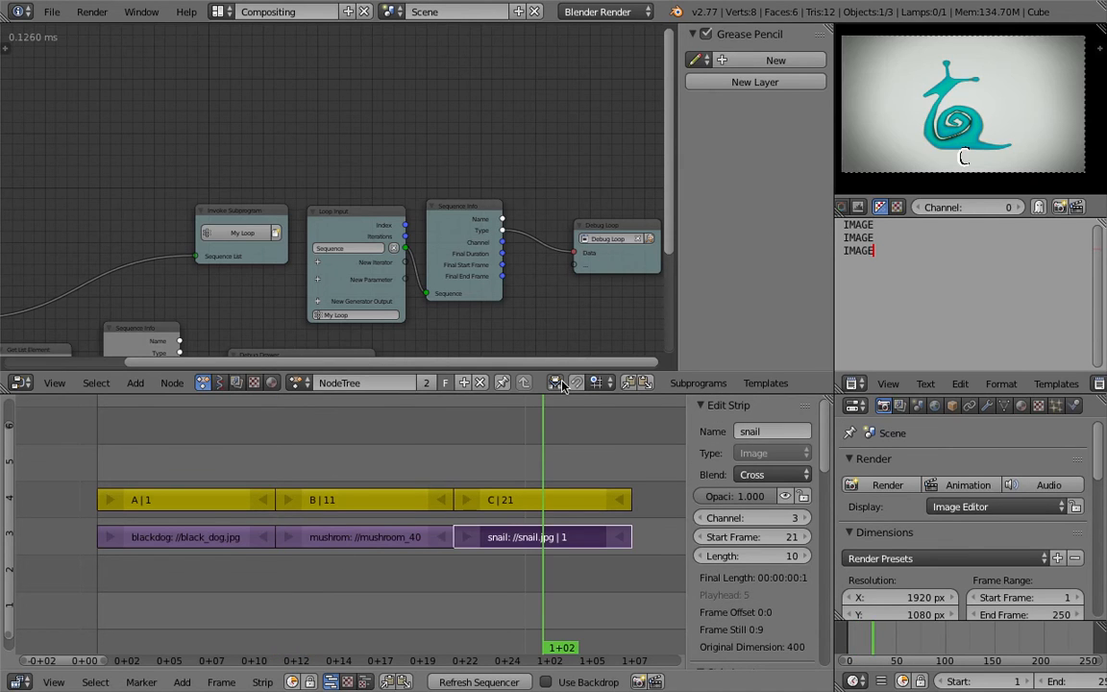
Compare the names, start frames and lengths of the text strips in channel 4 with the blackdog image strip
middle_drag(564, 309, 564, 262)
scroll(540, 217, down, 1)
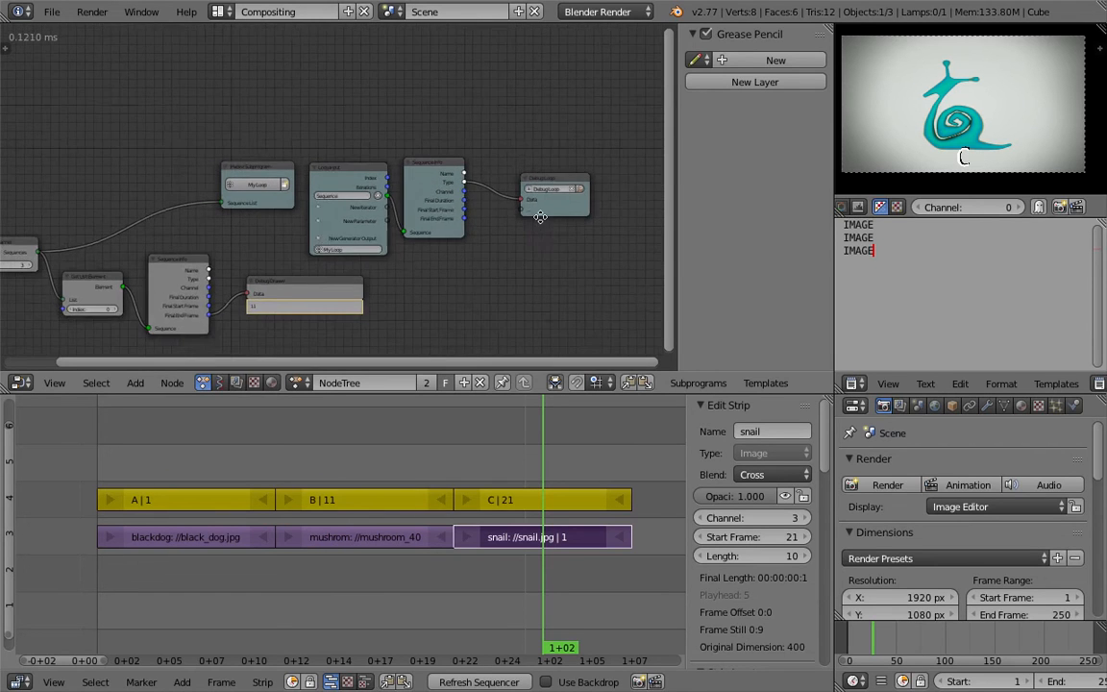
middle_drag(540, 217, 567, 174)
right_click(327, 501)
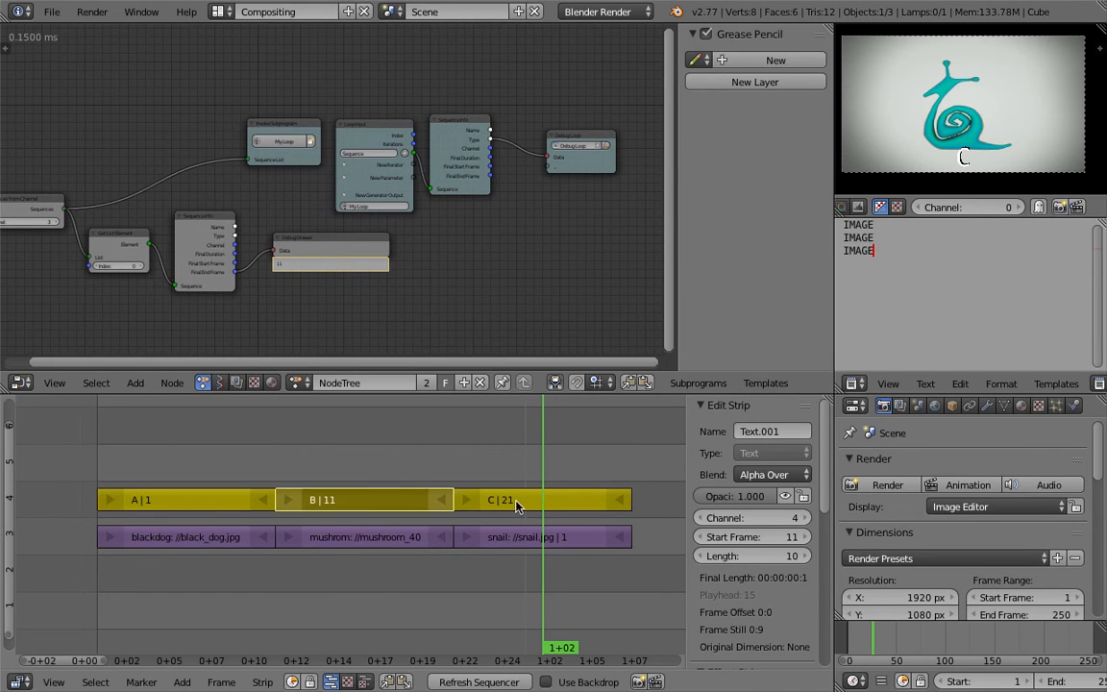
right_click(515, 506)
right_click(228, 497)
right_click(351, 503)
right_click(221, 502)
right_click(334, 501)
right_click(222, 539)
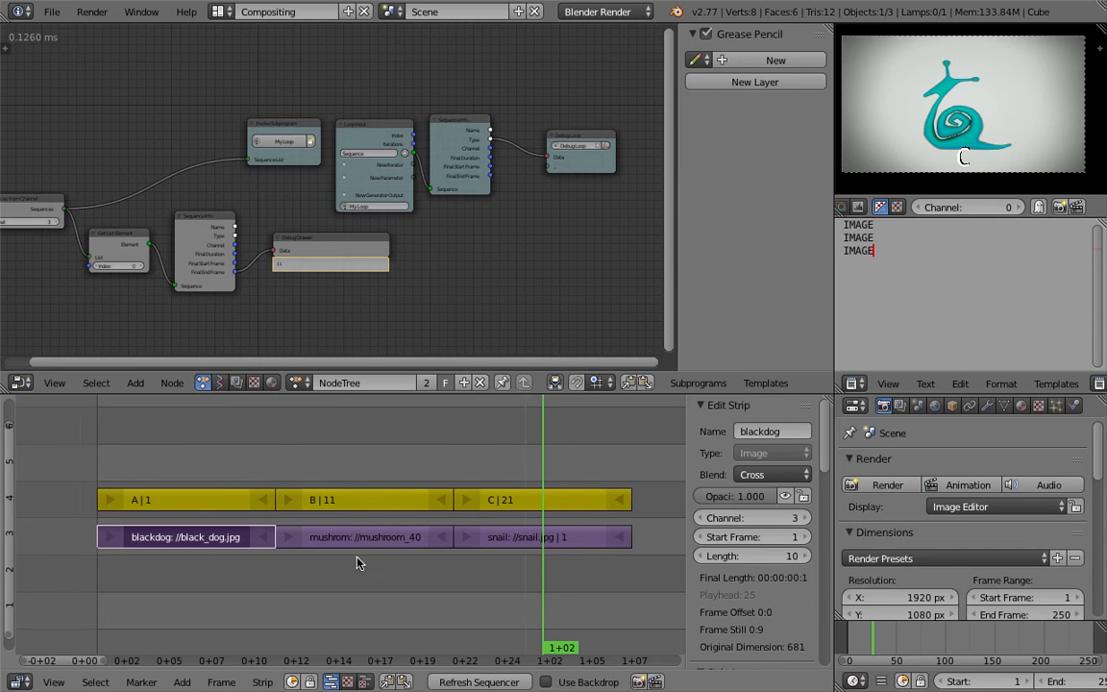
Widen the node canvas and move the Sequence Info and Debug Loop nodes farther right of the Loop Input node
middle_drag(476, 277, 487, 267)
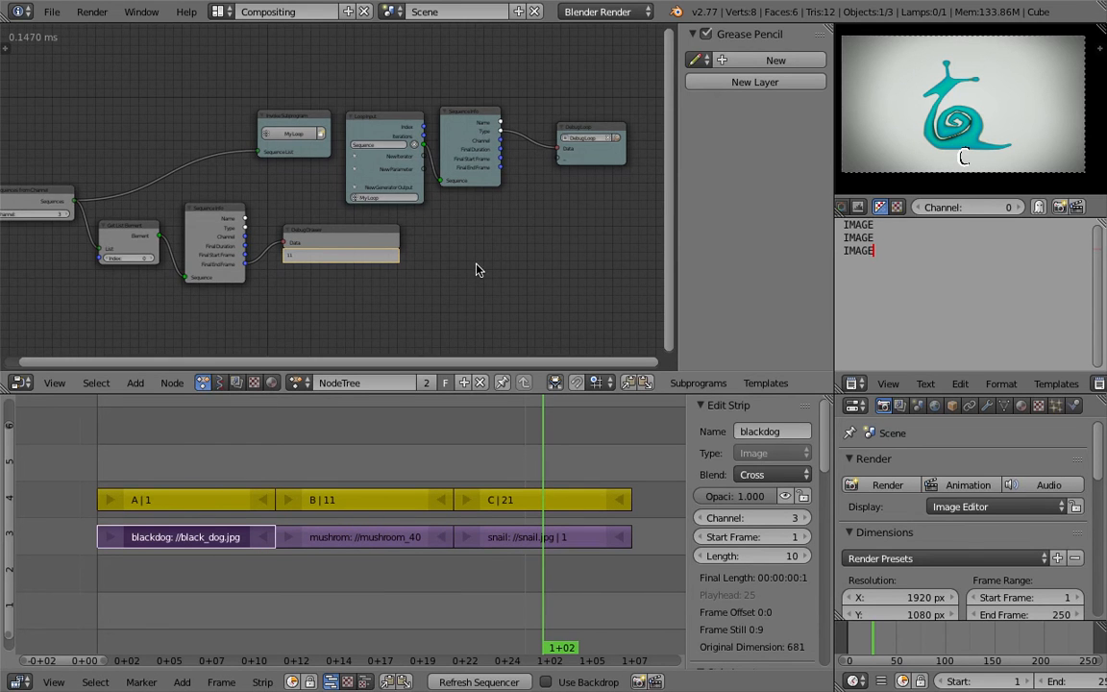
middle_drag(303, 243, 373, 231)
scroll(393, 215, up, 3)
middle_drag(414, 183, 361, 204)
middle_drag(269, 193, 137, 181)
drag(679, 177, 709, 178)
middle_drag(534, 168, 504, 250)
middle_drag(463, 181, 453, 246)
middle_drag(417, 202, 431, 129)
scroll(410, 153, up, 2)
drag(390, 143, 425, 129)
drag(548, 167, 604, 160)
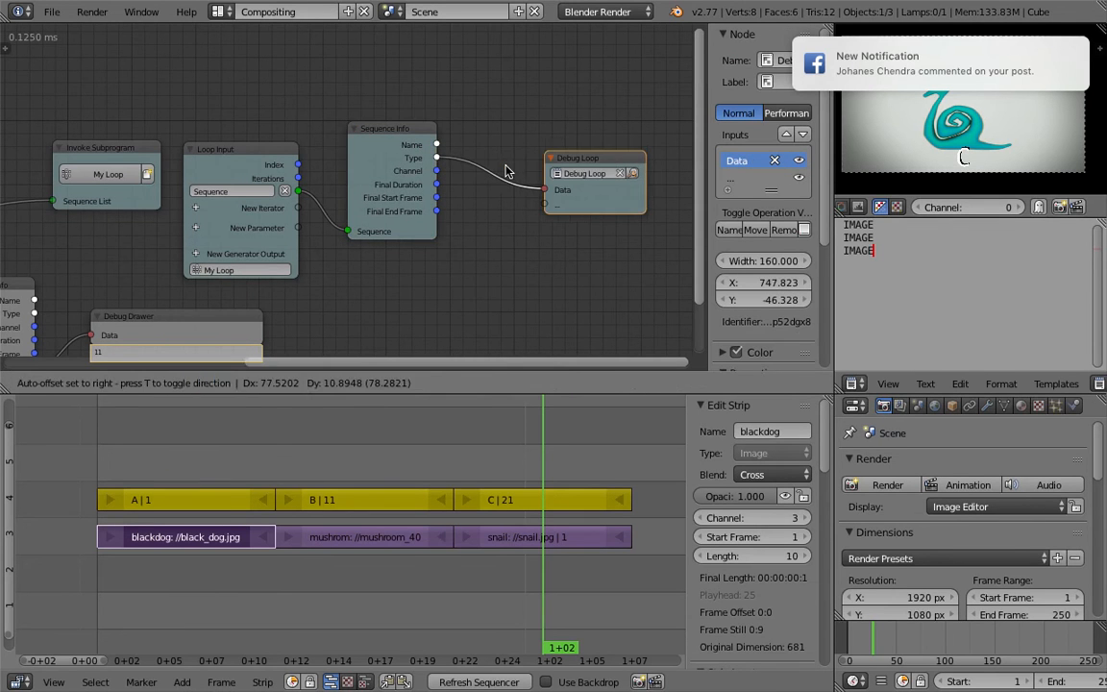
drag(506, 171, 512, 171)
Add a Text Sequence Output node below Debug Loop and link the loop's Sequence Info Name output to its Text input
middle_drag(529, 270, 509, 230)
key(shift+a)
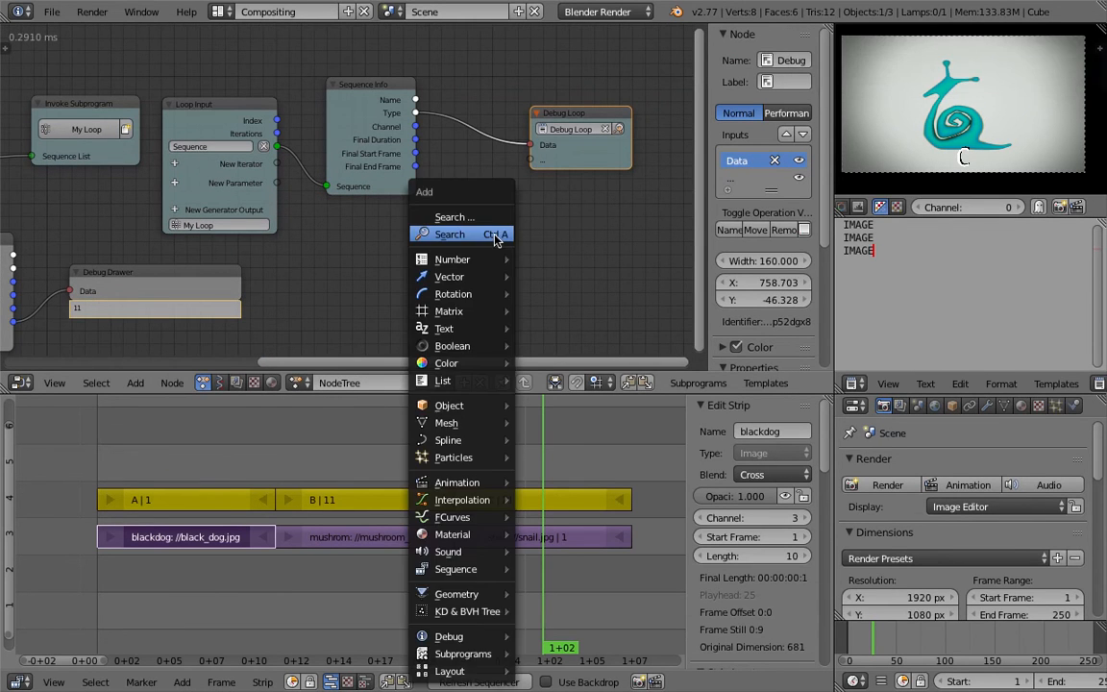
click(495, 237)
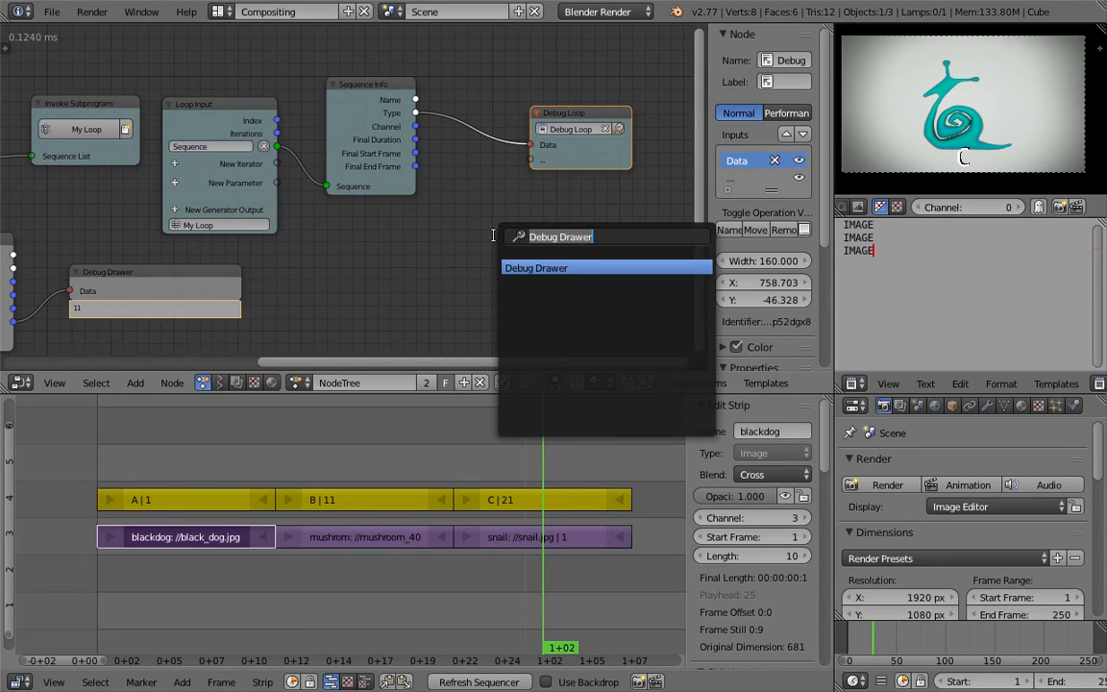
text(t)
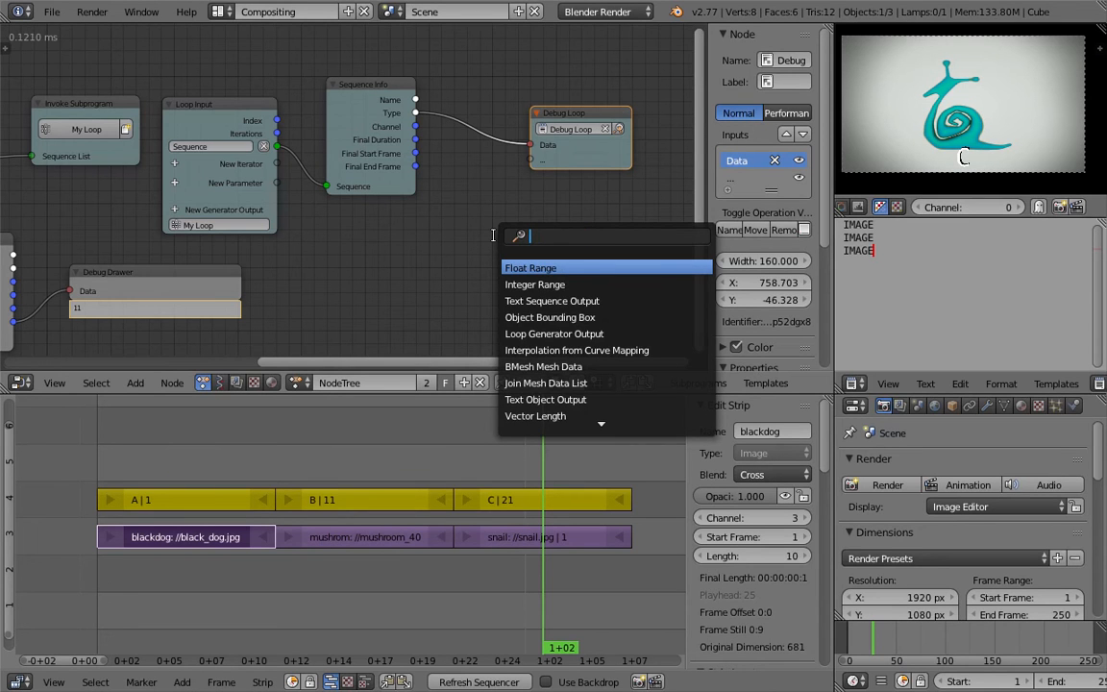
text(sequence)
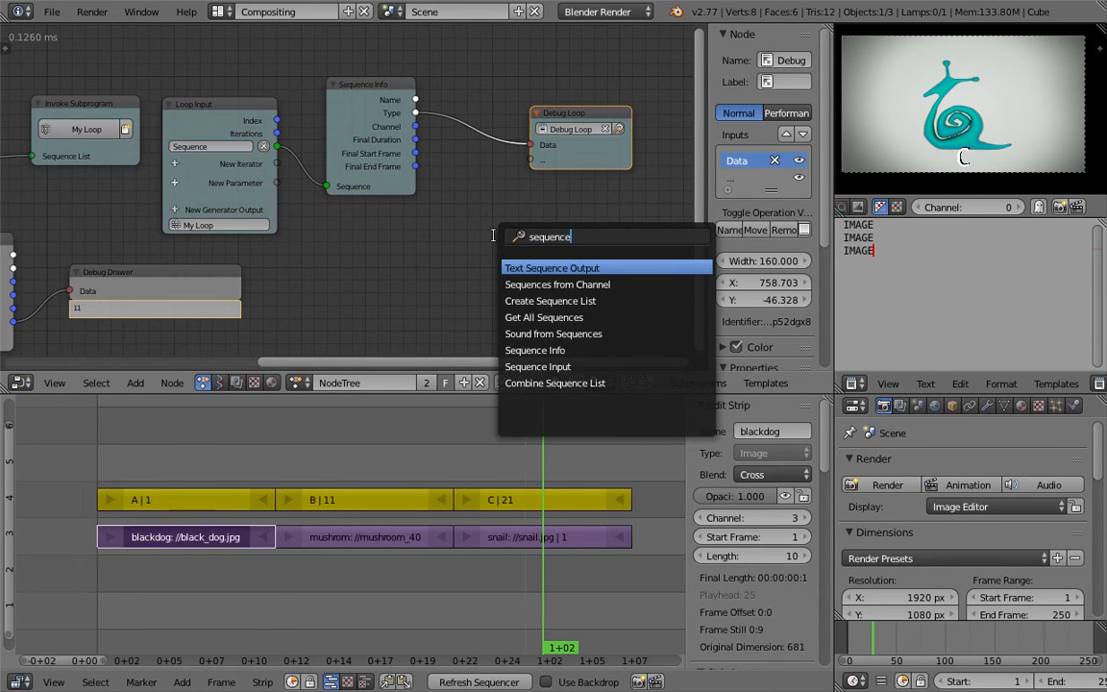
key(Return)
click(527, 224)
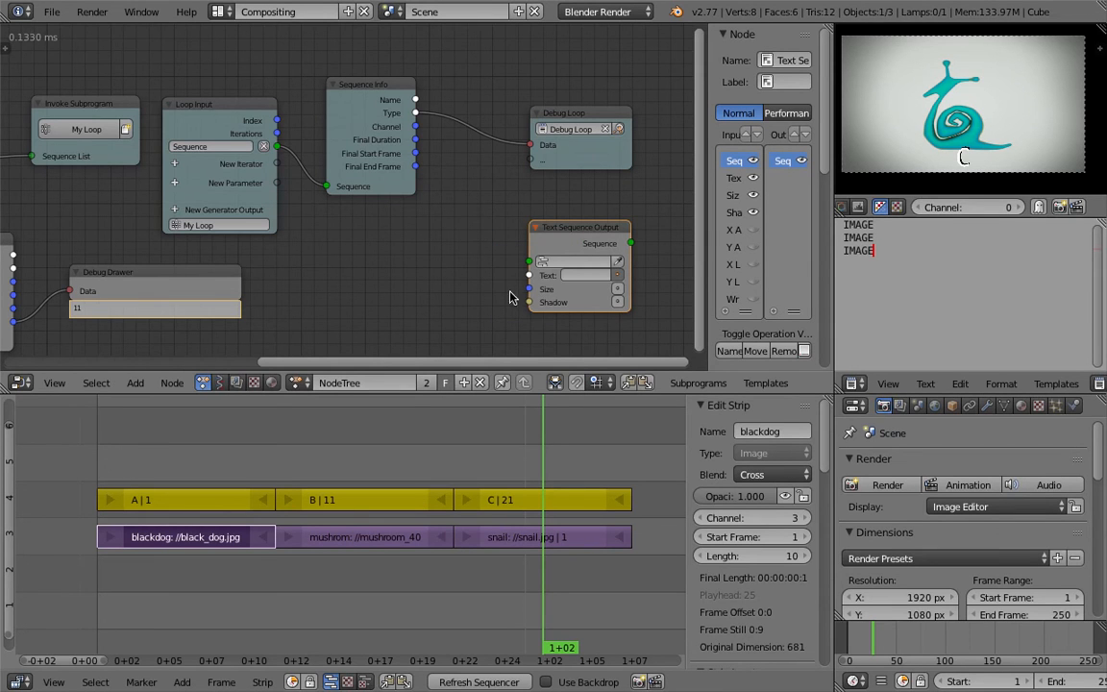
drag(416, 115, 528, 275)
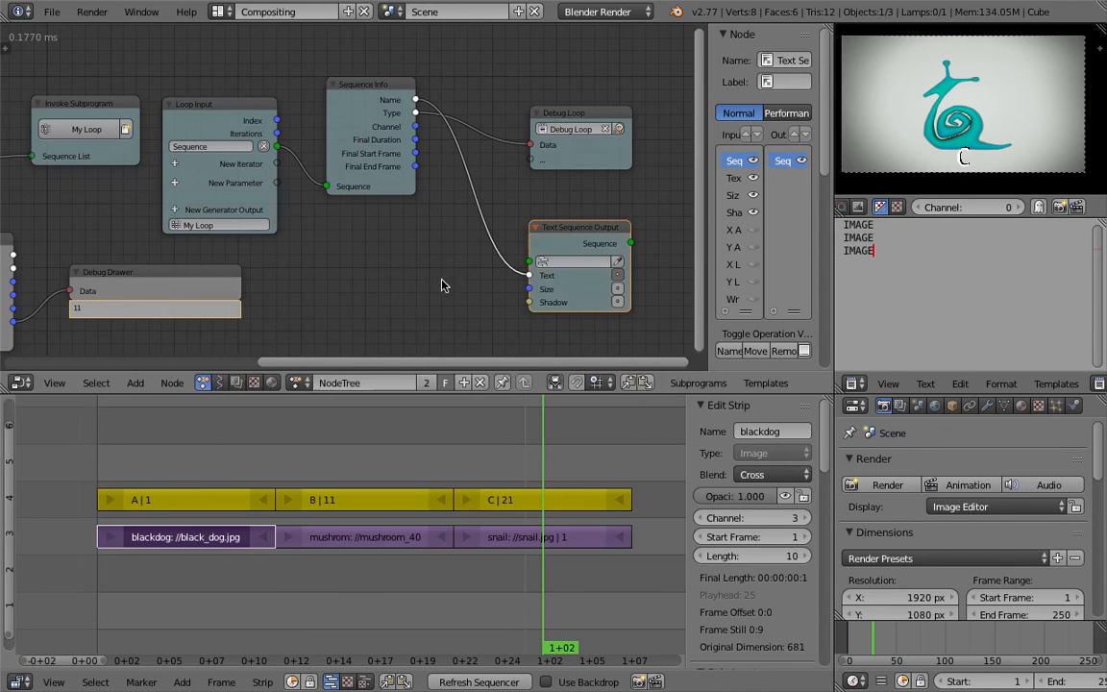
Rename the Loop Input node's Sequence iterator to Sequence Images
scroll(548, 257, down, 1)
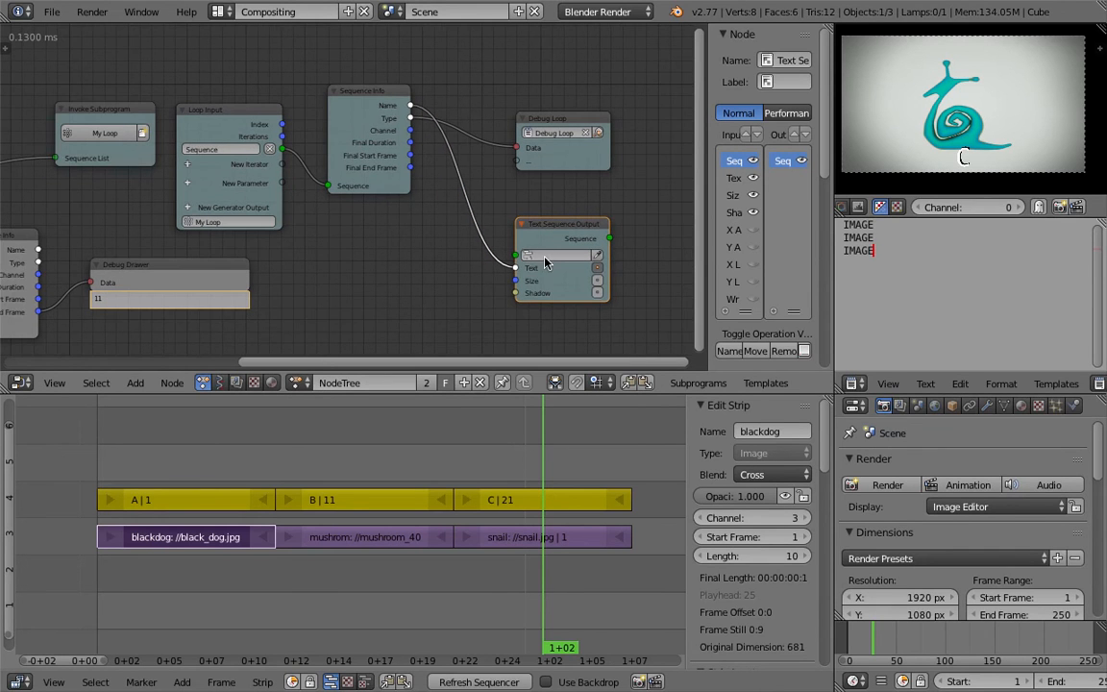
middle_drag(383, 243, 484, 234)
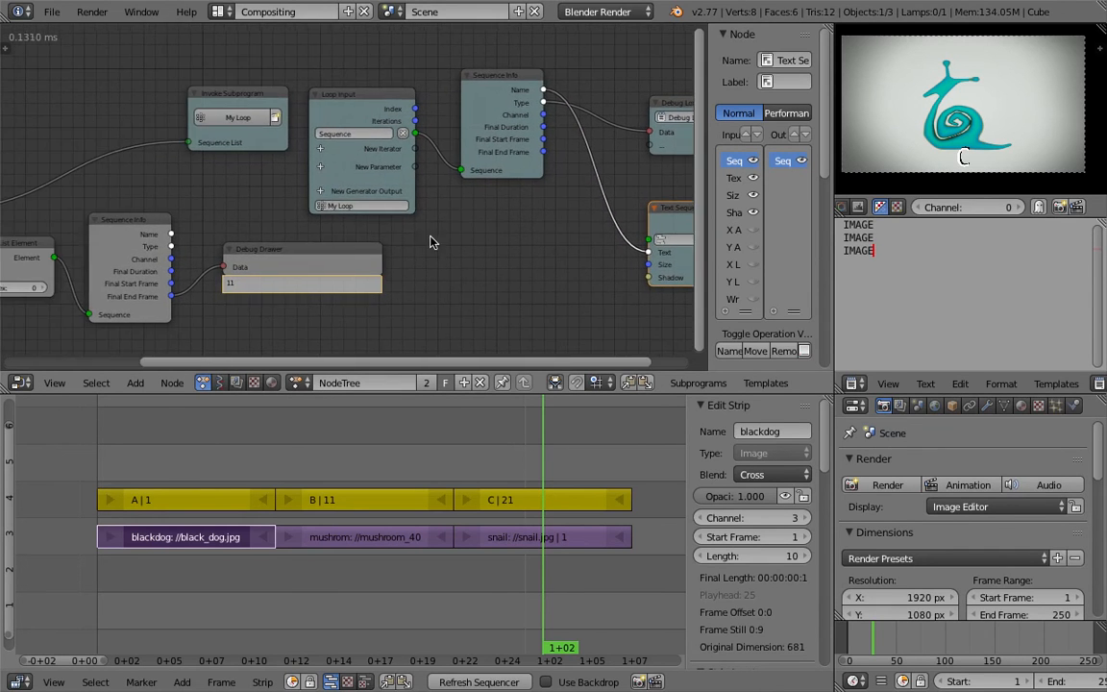
click(384, 136)
key(Return)
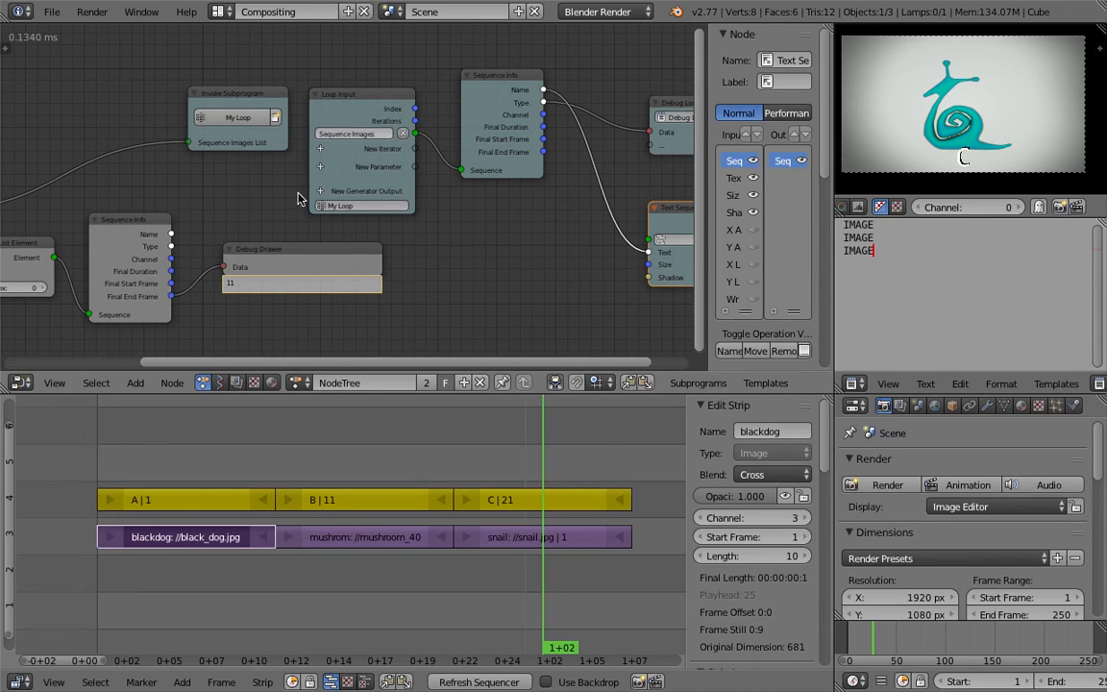
Delete the Get List Element node, the Sequence Info node outside the loop and the Debug Drawer node
middle_drag(289, 203, 387, 181)
click(115, 222)
key(x)
click(219, 197)
key(x)
click(341, 227)
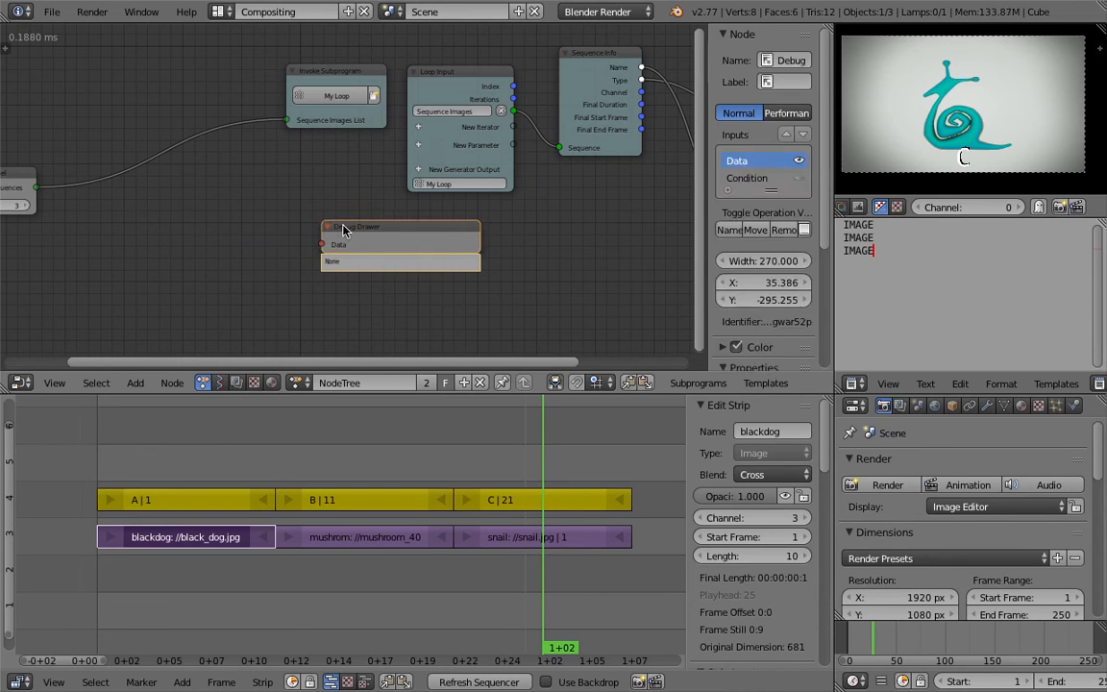
key(x)
Move the Sequences from Channel node closer to Invoke Subprogram and duplicate it below with Channel set to 4
drag(44, 168, 173, 100)
key(shift+d)
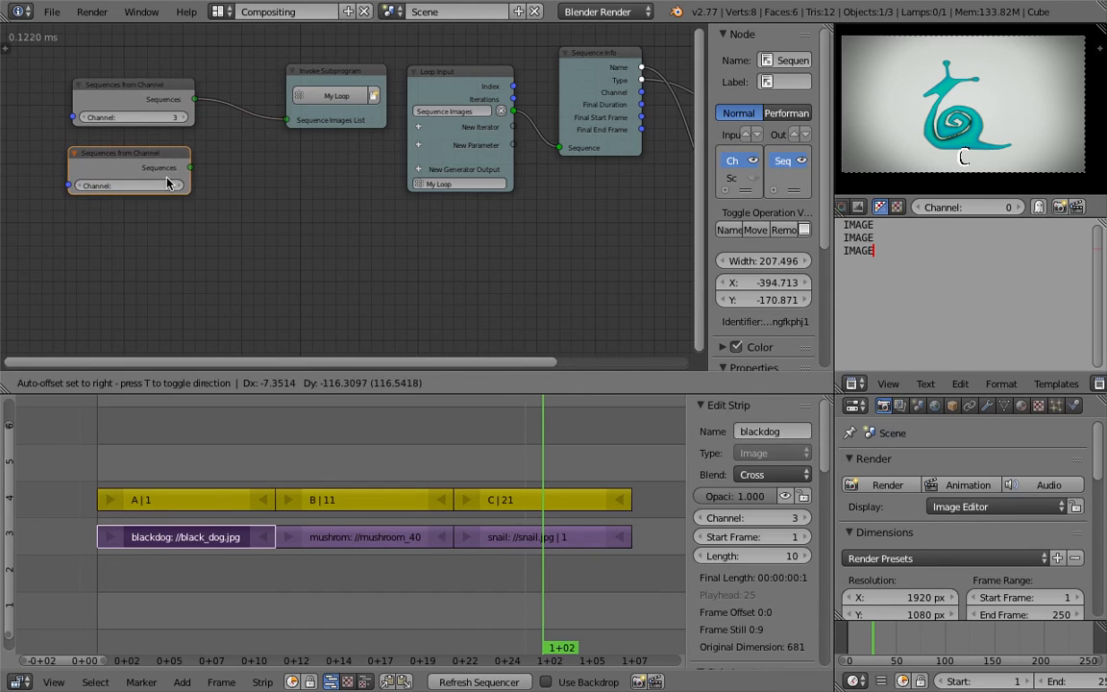
click(169, 183)
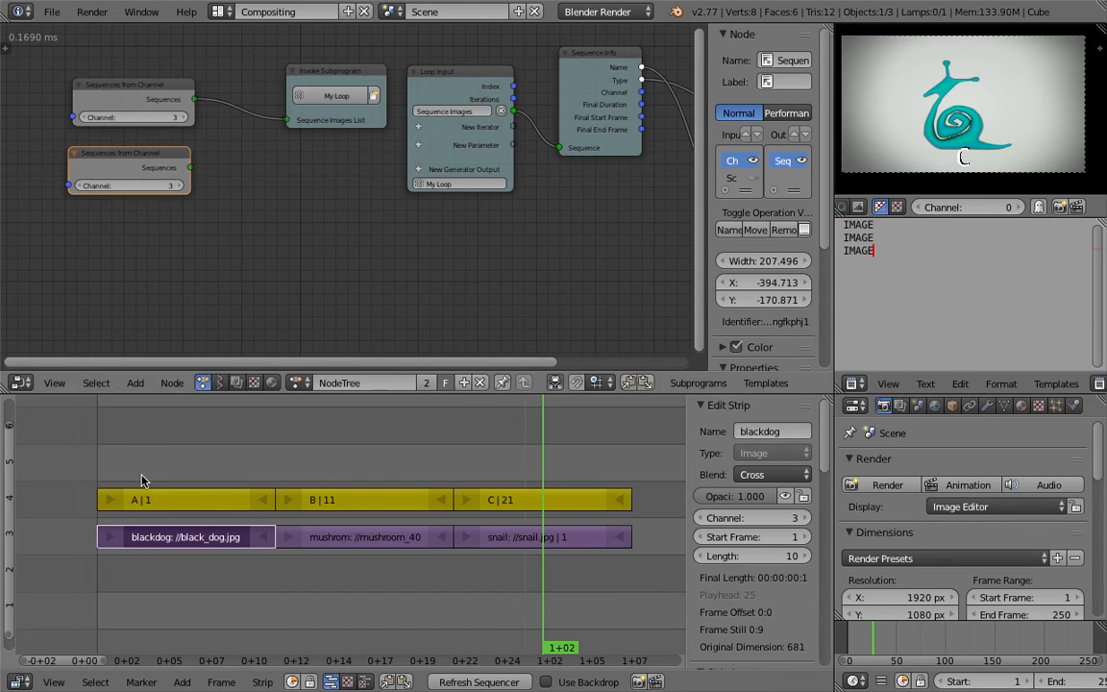
click(178, 186)
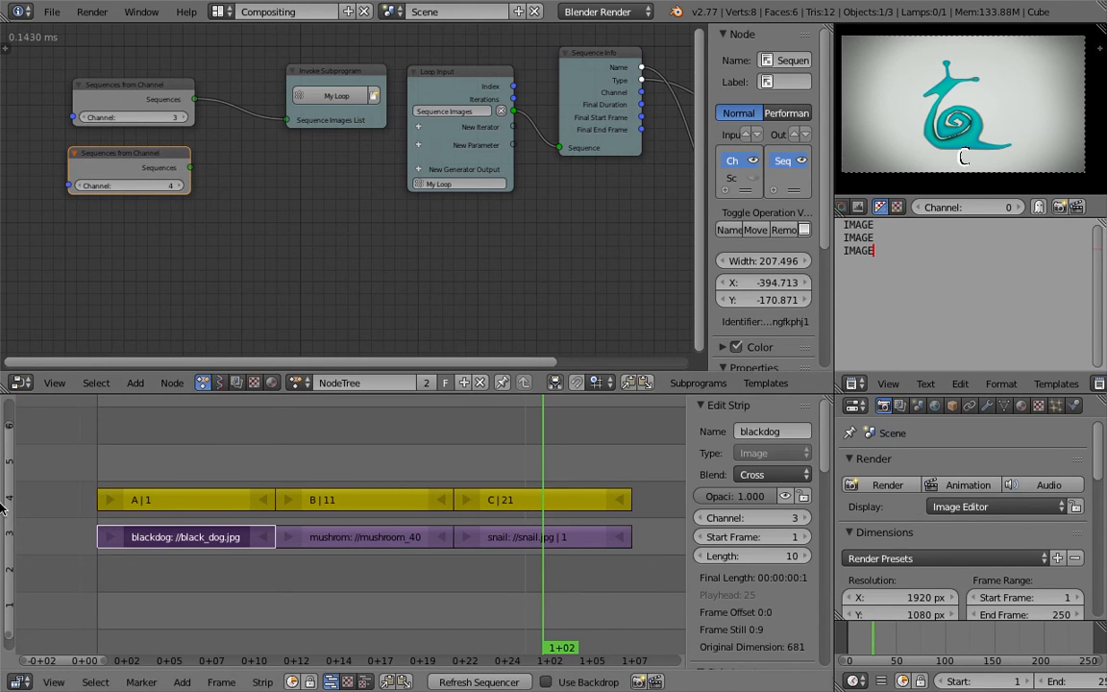
Add a second Sequence iterator to the Loop Input node and name it Sequence Text
scroll(321, 240, up, 2)
click(423, 130)
text(seq)
key(Return)
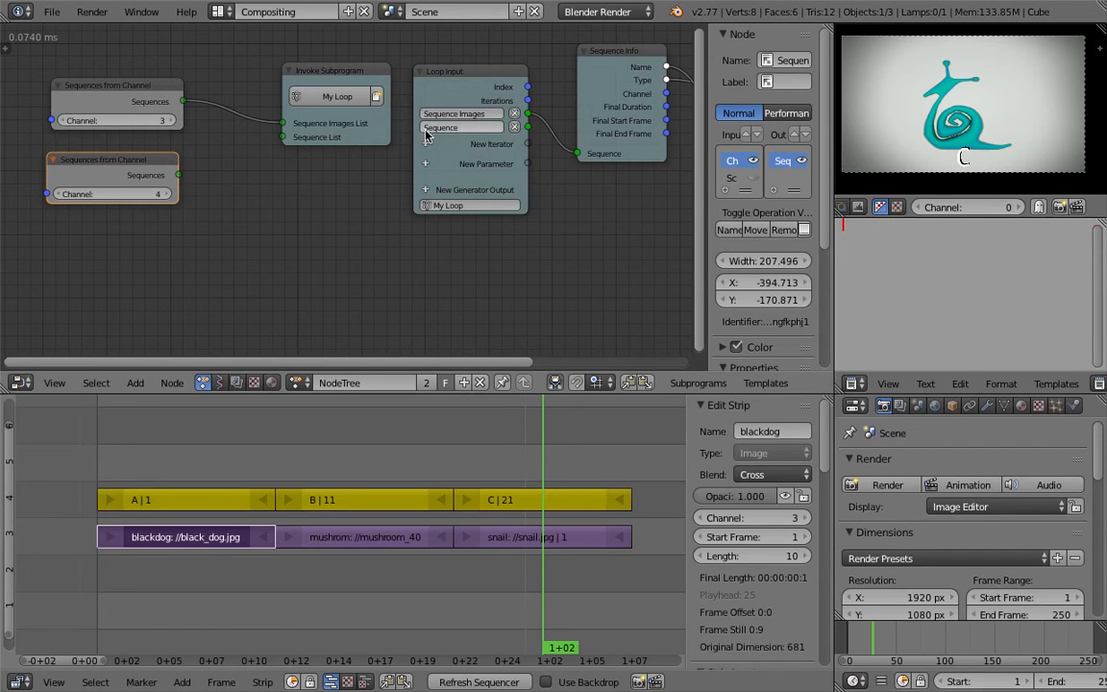
click(485, 127)
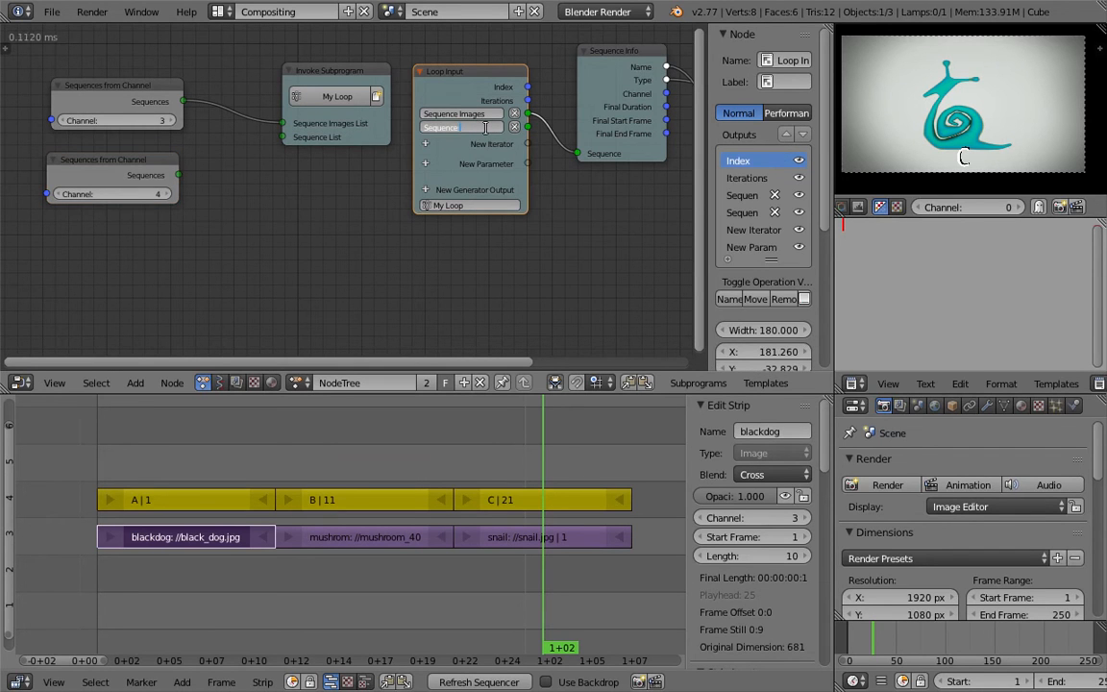
key(Return)
Link the channel 4 Sequences output to Invoke Subprogram's Sequence Text List input and save the file
drag(180, 174, 283, 136)
middle_drag(559, 203, 299, 274)
key(ctrl+s)
click(299, 273)
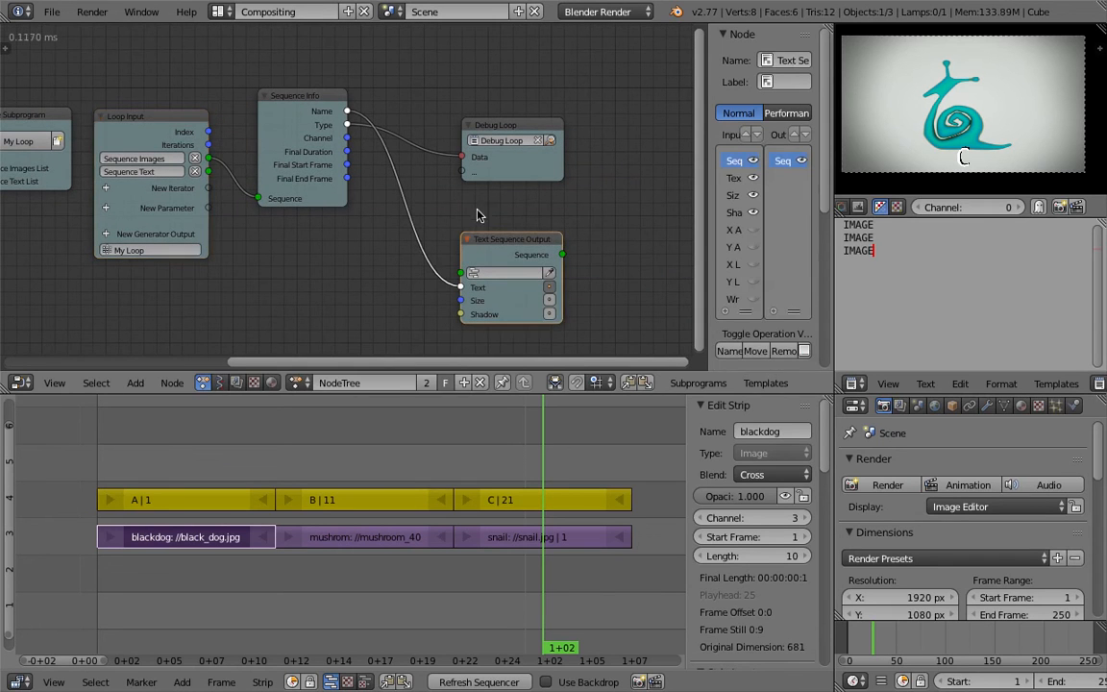
Arrange the Text Sequence Output and Debug Loop nodes and link Loop Input's Sequence Text output to Text Sequence Output's Sequence input
key(g)
click(484, 141)
key(g)
click(500, 94)
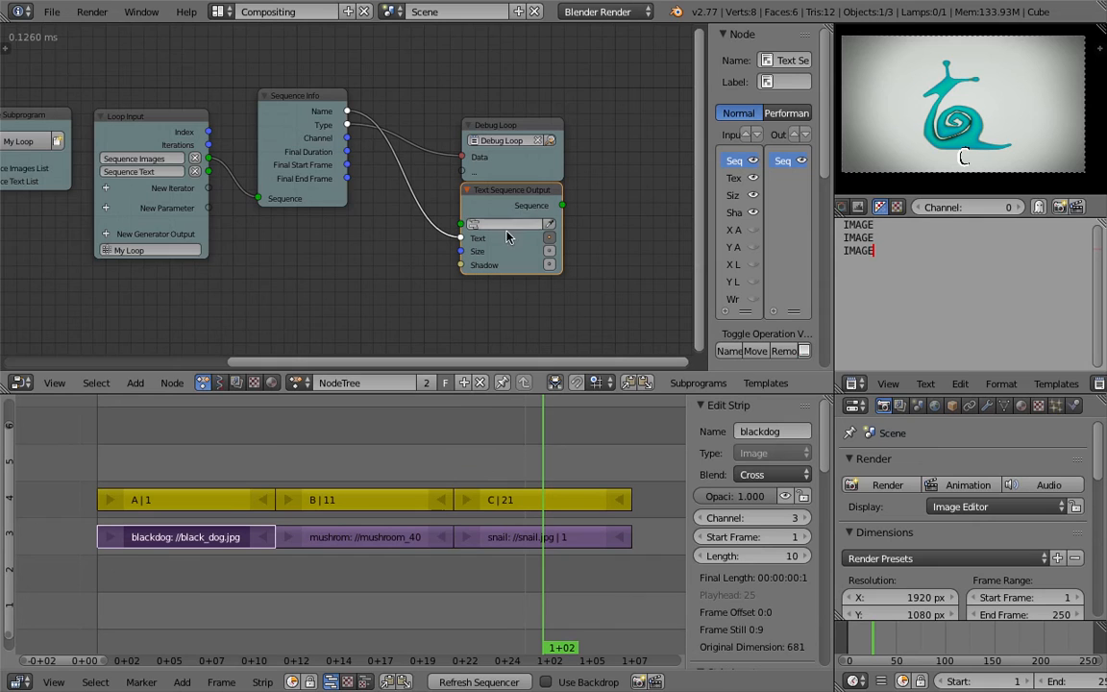
drag(209, 172, 464, 221)
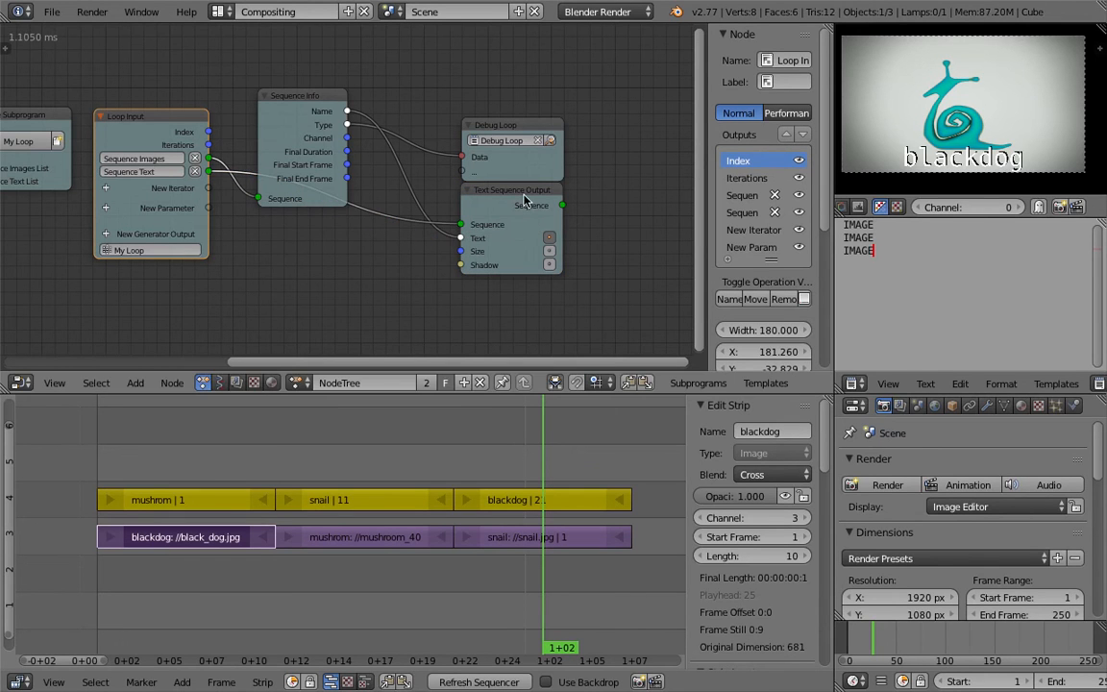
key(g)
drag(528, 122, 531, 100)
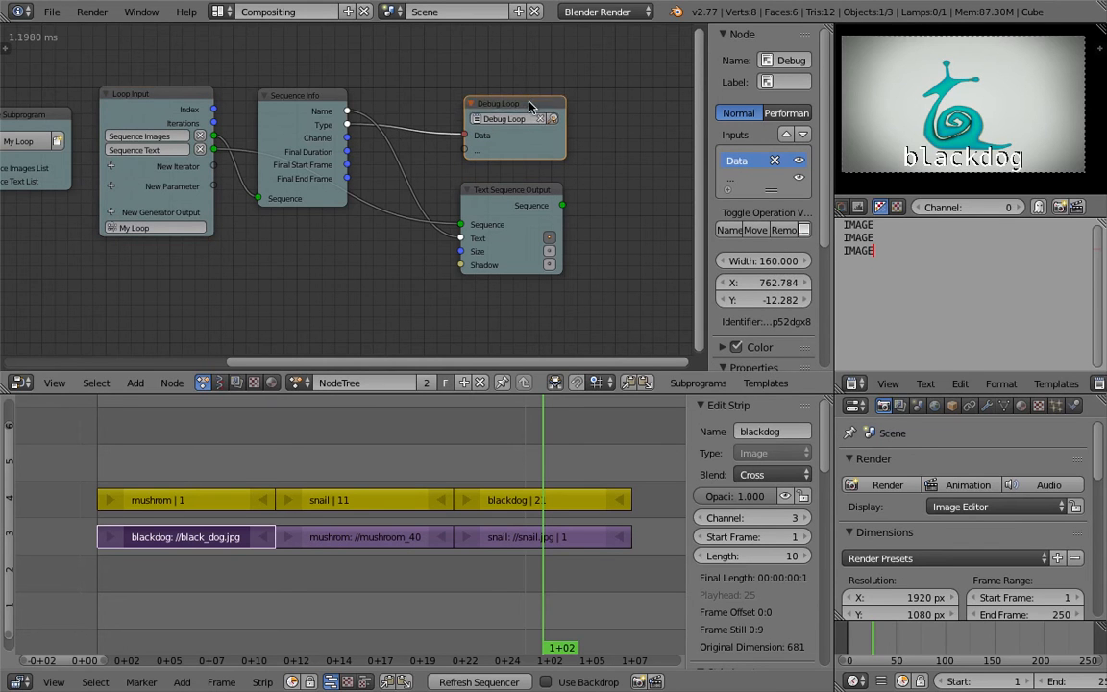
Compare the preview text with the image at each of the three strips and review the node network
click(194, 458)
click(347, 457)
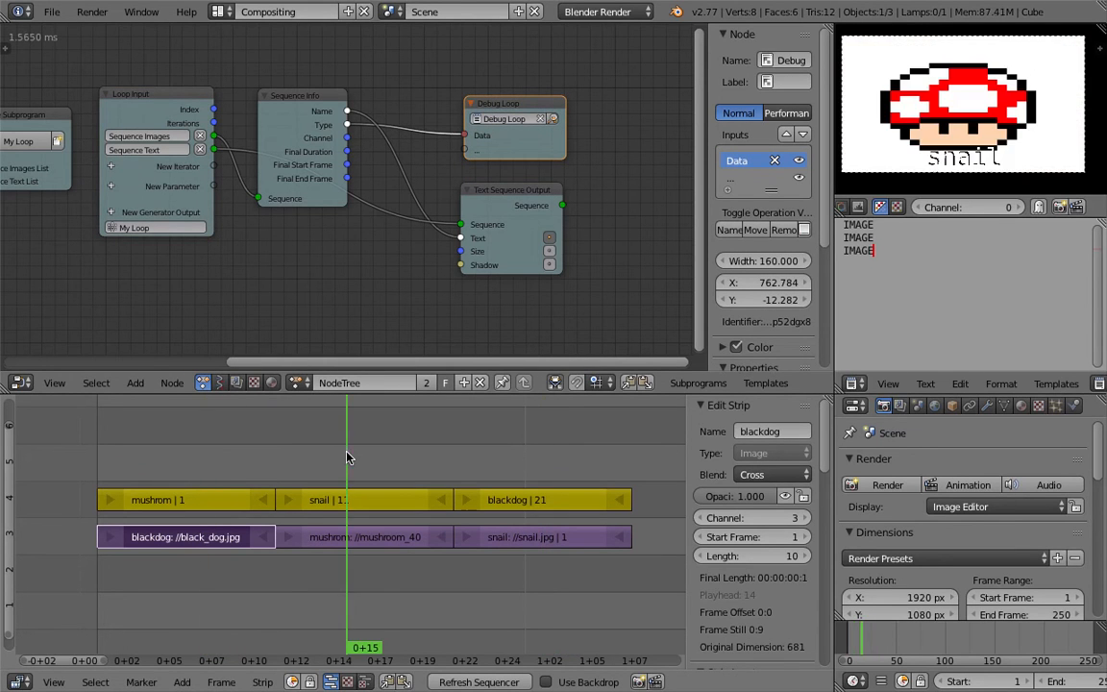
click(538, 459)
click(220, 457)
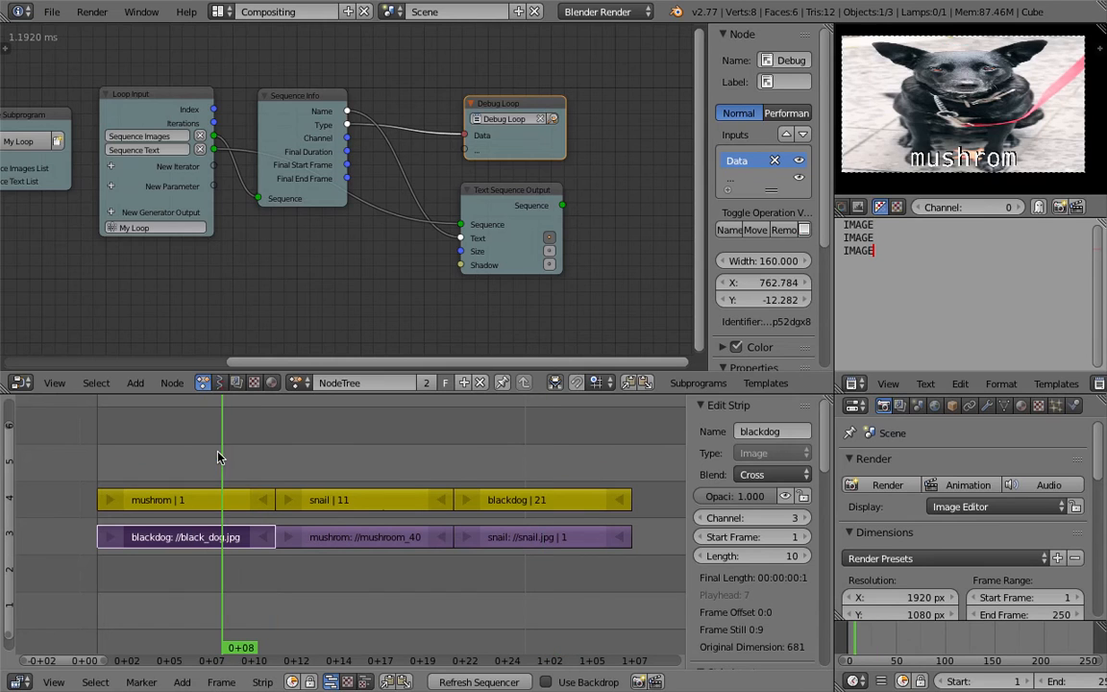
middle_drag(331, 255, 383, 263)
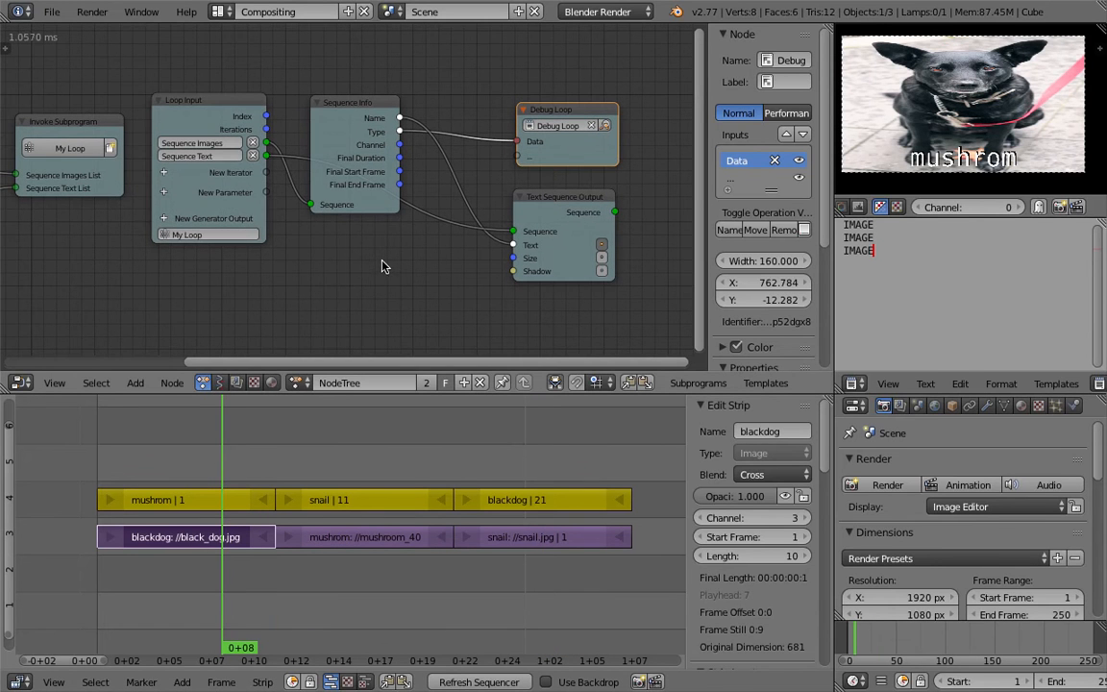
scroll(341, 291, down, 2)
middle_drag(383, 286, 421, 283)
scroll(231, 254, up, 1)
middle_drag(231, 255, 300, 256)
middle_drag(180, 246, 232, 246)
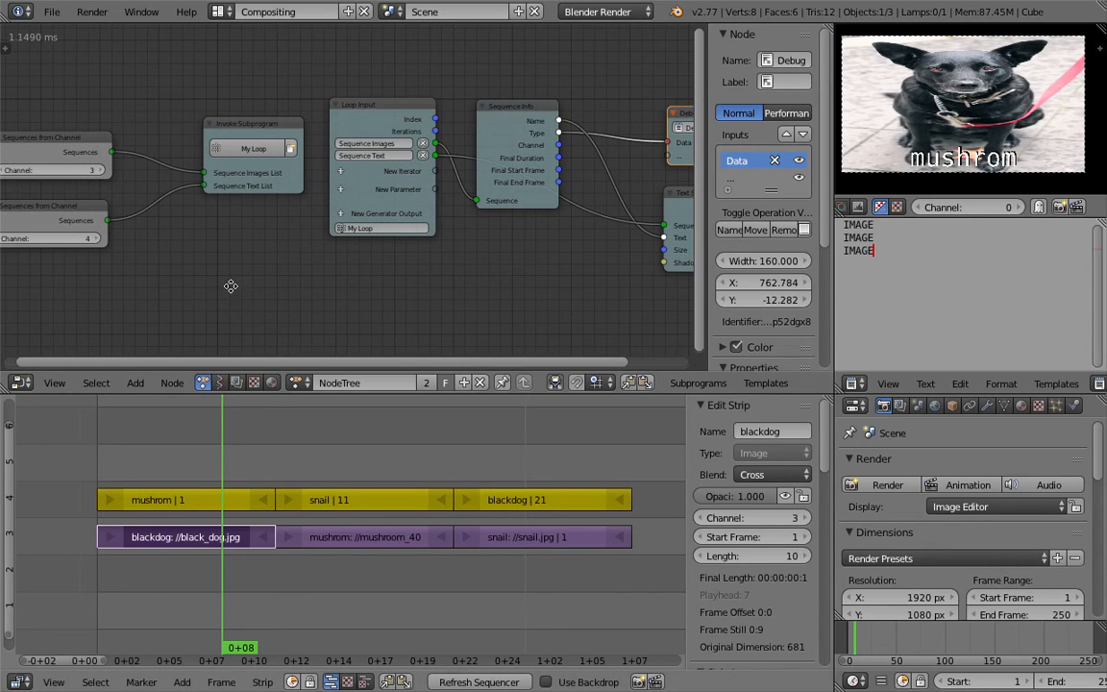
middle_drag(230, 284, 270, 278)
Save the file and move the channel 3 Sequences from Channel node farther from Invoke Subprogram
key(ctrl+s)
click(271, 272)
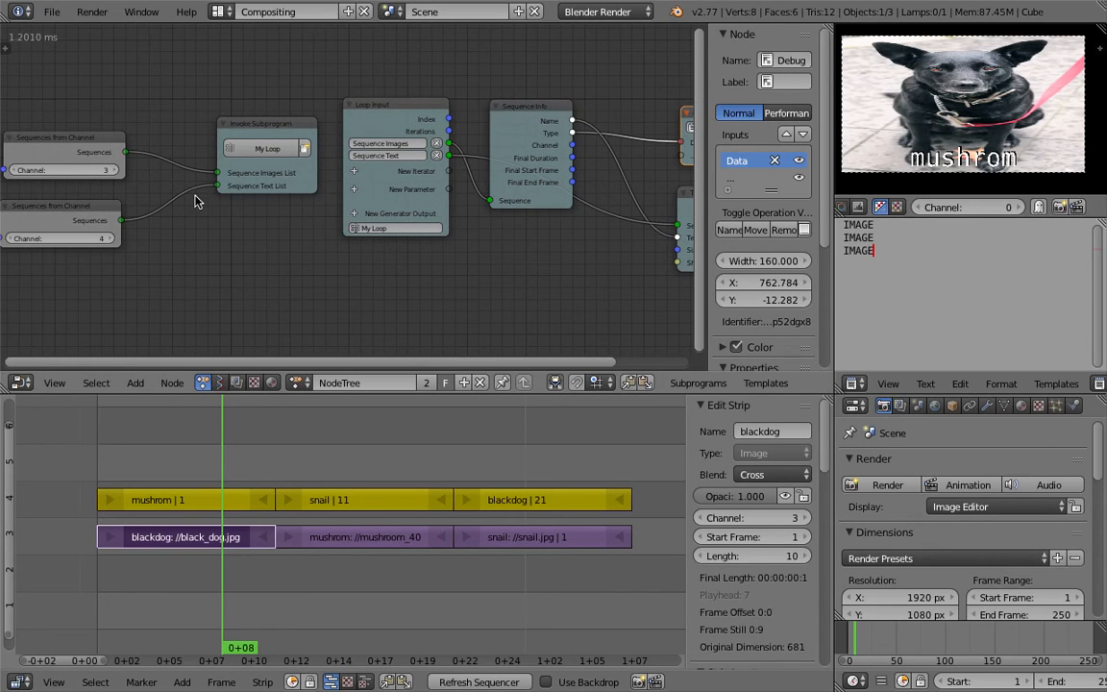
drag(91, 143, 71, 127)
middle_drag(140, 139, 252, 200)
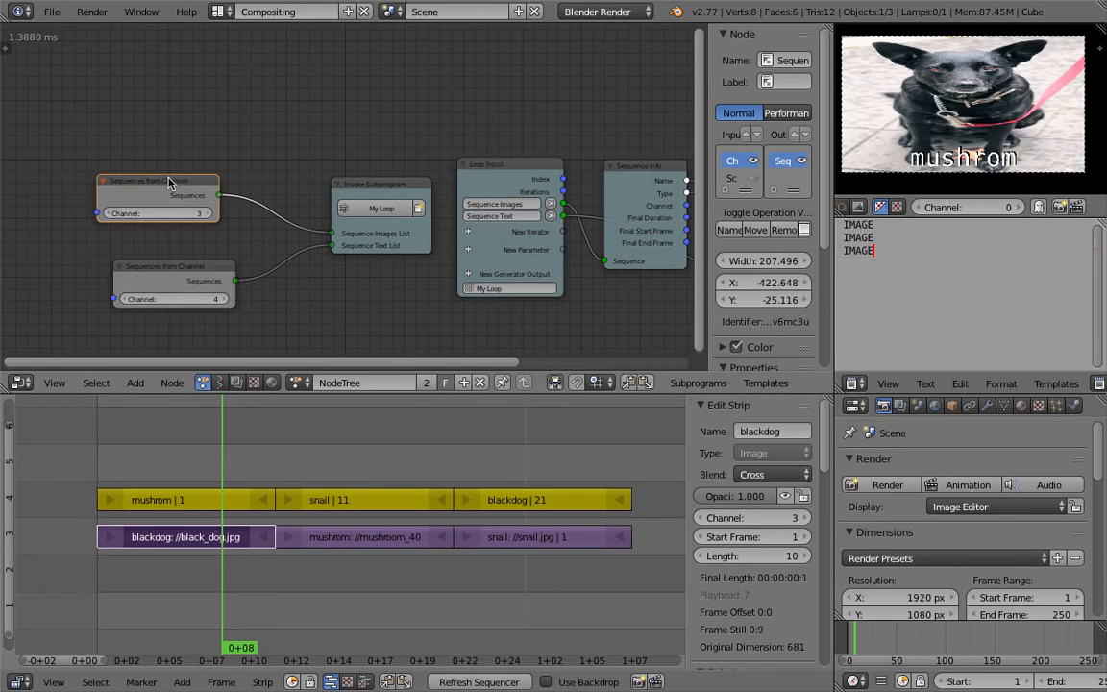
key(shift+a)
click(228, 149)
text(sor)
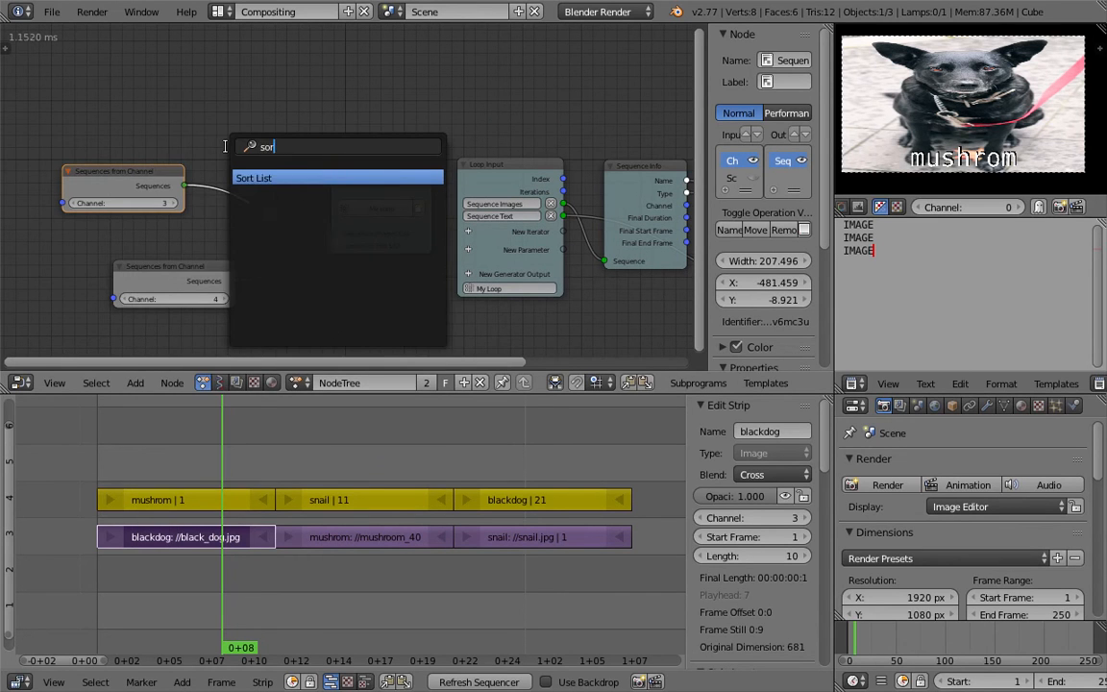
text(t)
key(BackSpace)
key(BackSpace)
key(BackSpace)
key(BackSpace)
Insert a Reverse List node on the link between the channel 3 sequences and Sequence Images List, and save the file
text(rever)
key(Return)
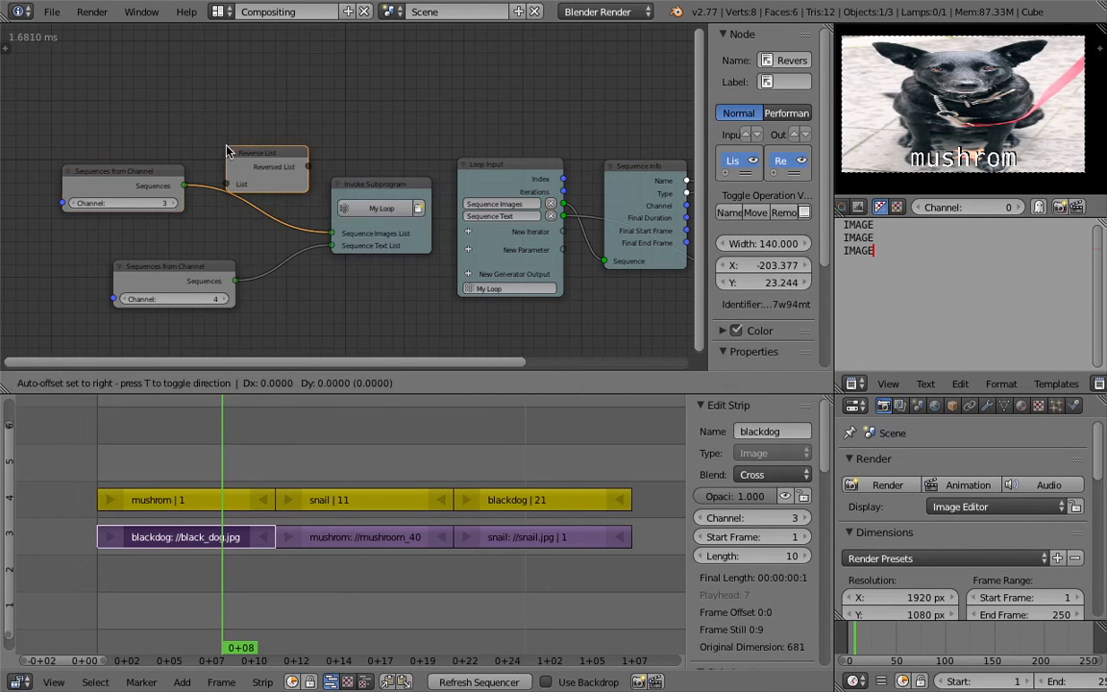
click(232, 196)
key(ctrl+s)
key(Return)
Move the playhead through the three image strips to compare each image with its text after the list reversal
middle_drag(262, 167, 234, 166)
key(Left)
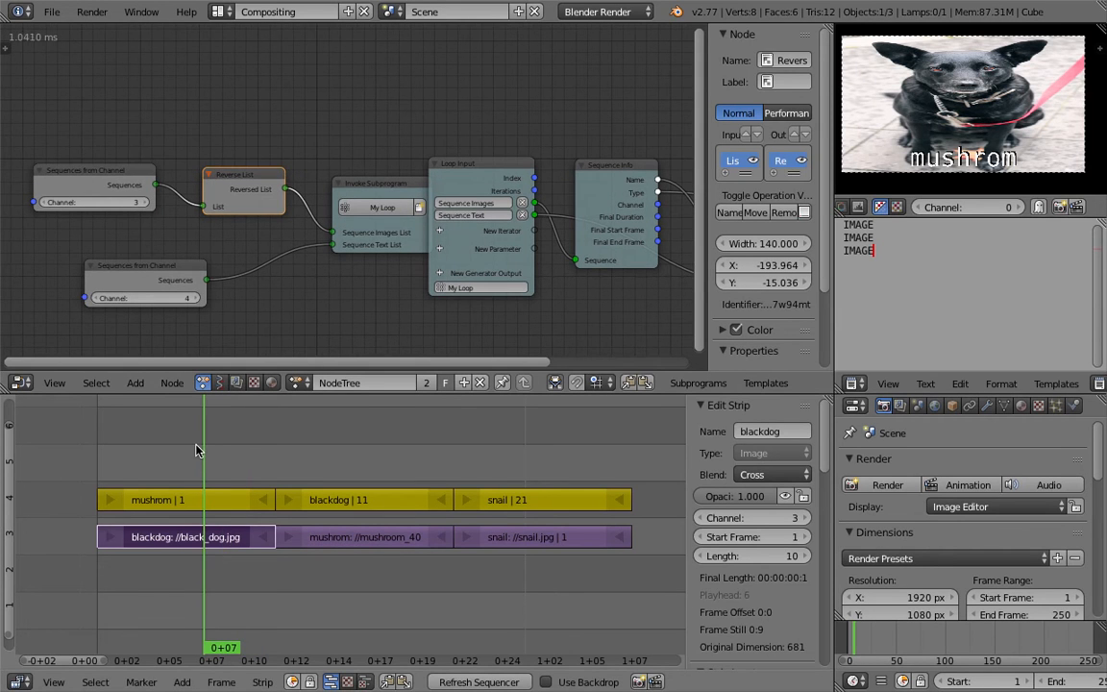
click(293, 444)
click(186, 445)
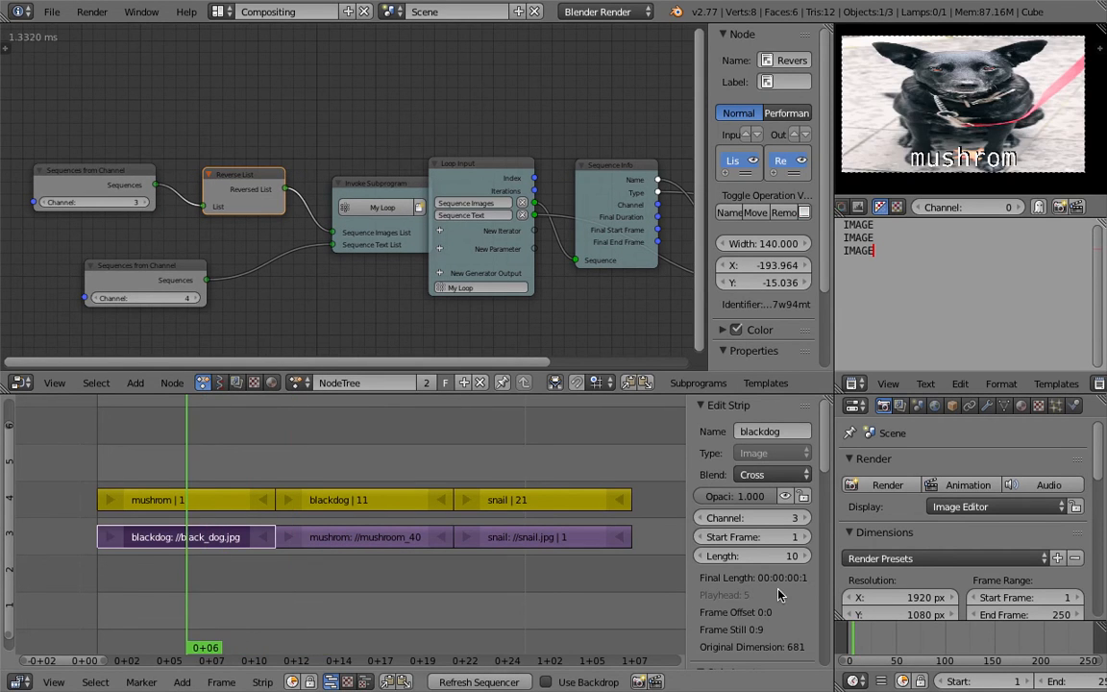
click(920, 649)
click(243, 455)
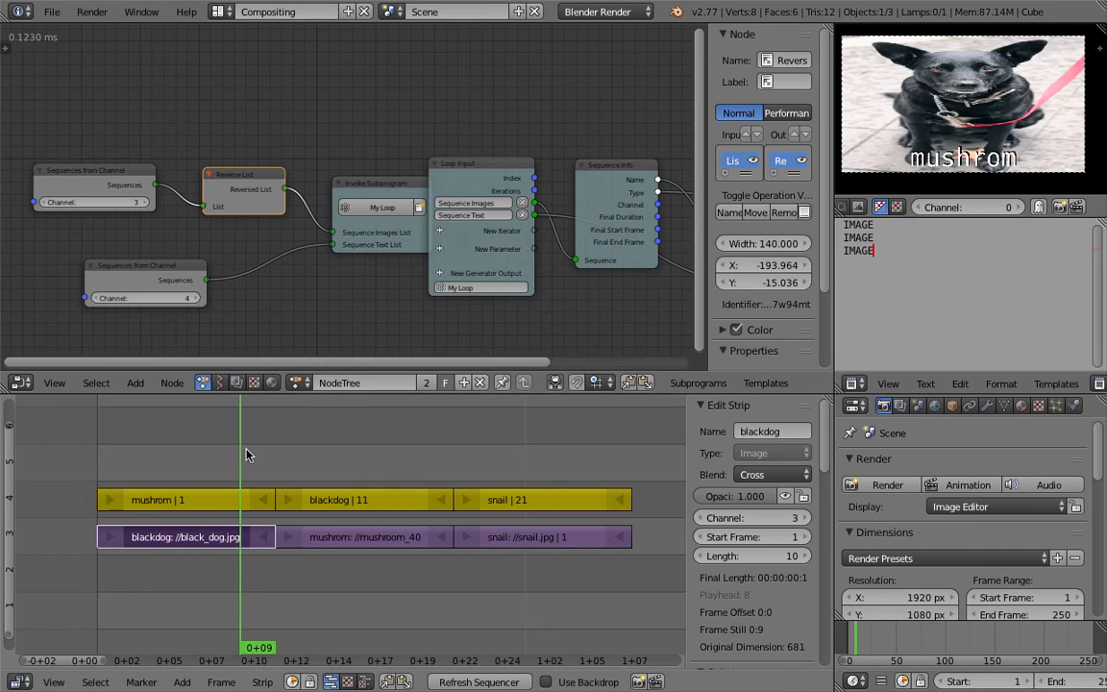
click(213, 454)
click(334, 456)
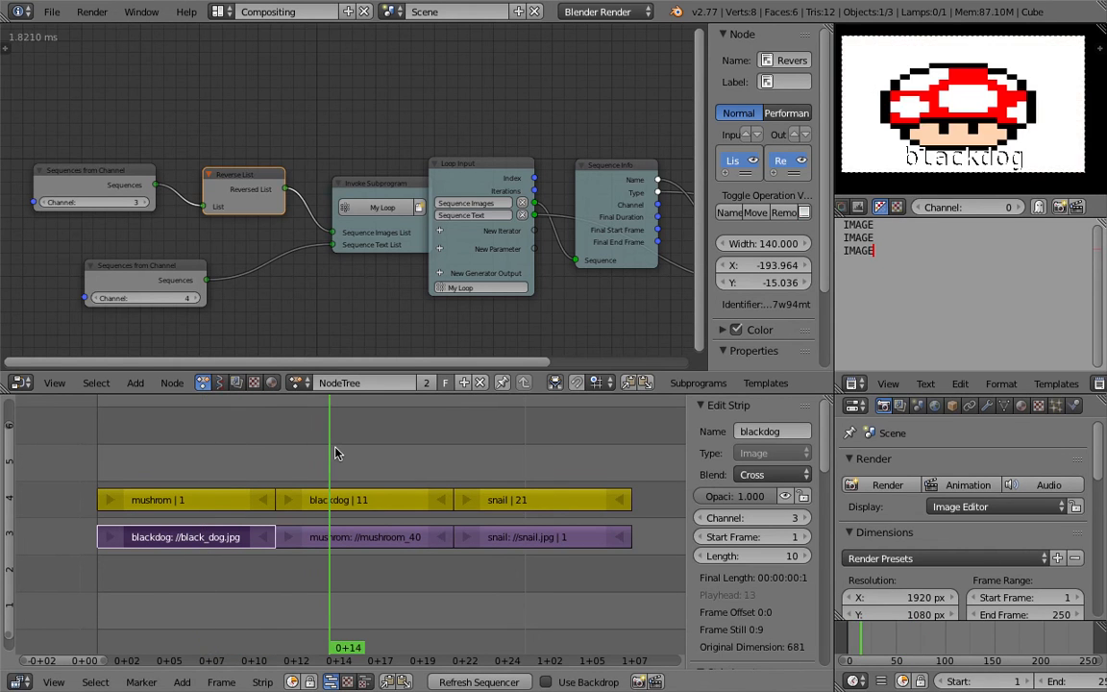
click(525, 458)
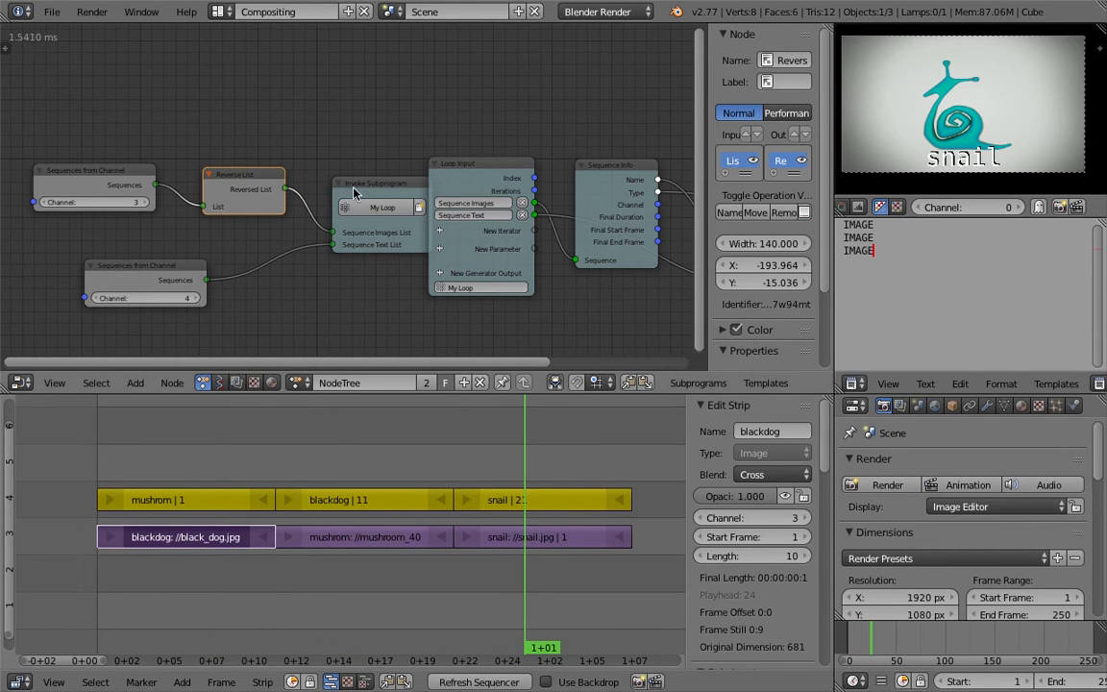
Move the Invoke Subprogram and Reverse List nodes clear of the Loop Input node
drag(365, 196, 336, 179)
drag(242, 188, 220, 168)
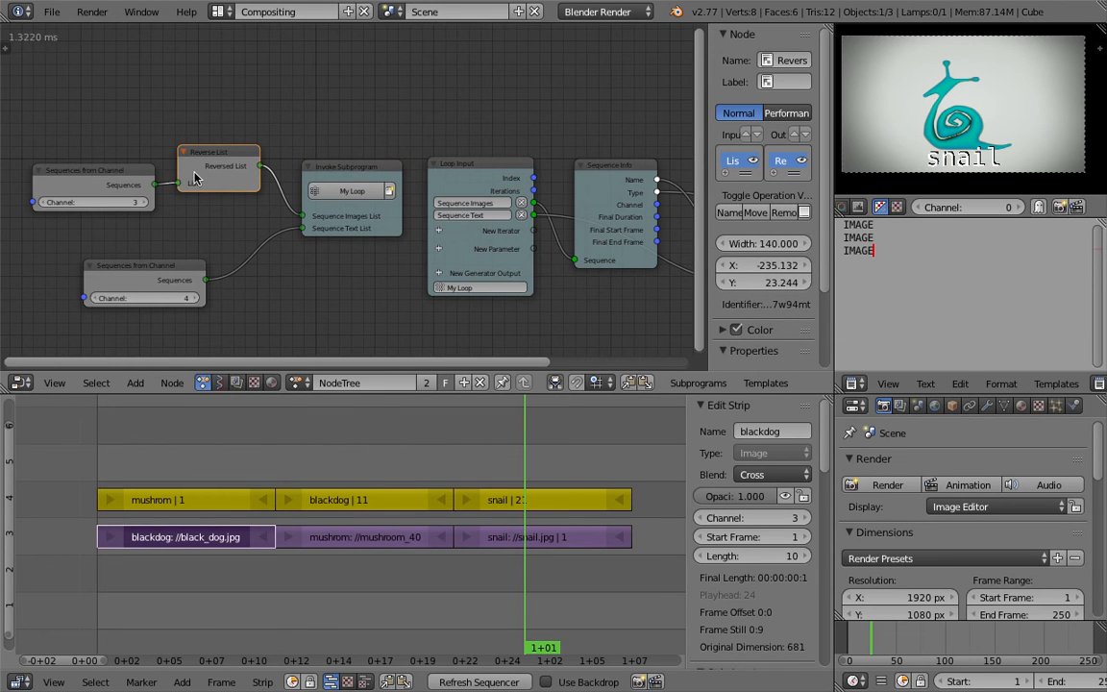
click(116, 169)
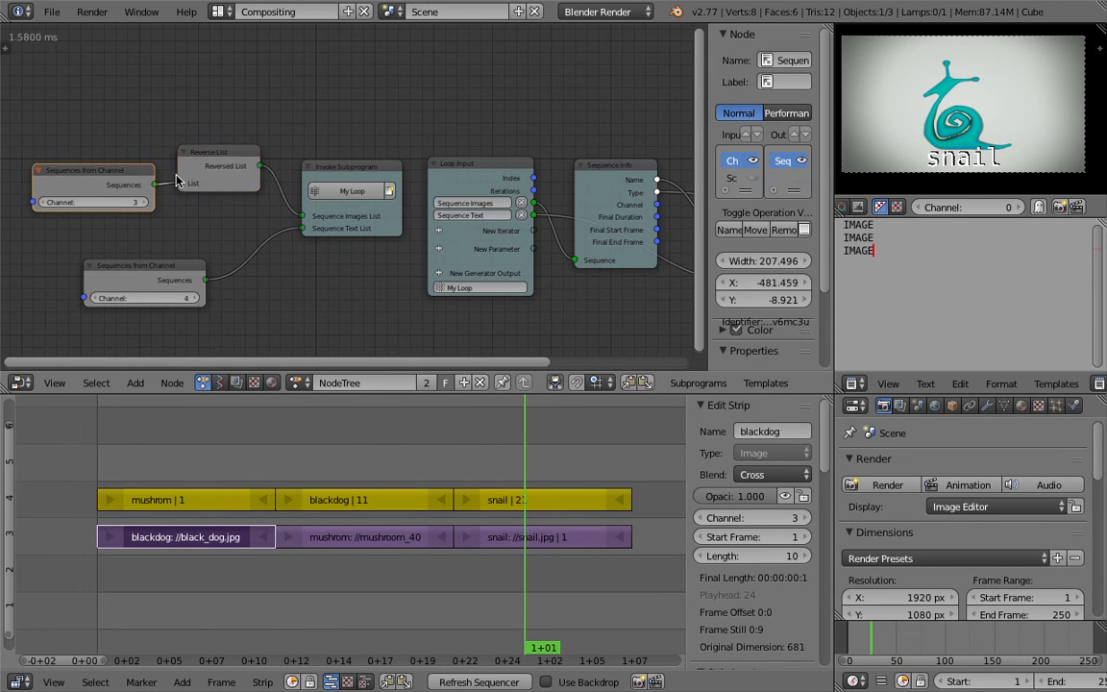
ctrl+scroll(269, 163, down, 1)
middle_drag(269, 157, 267, 156)
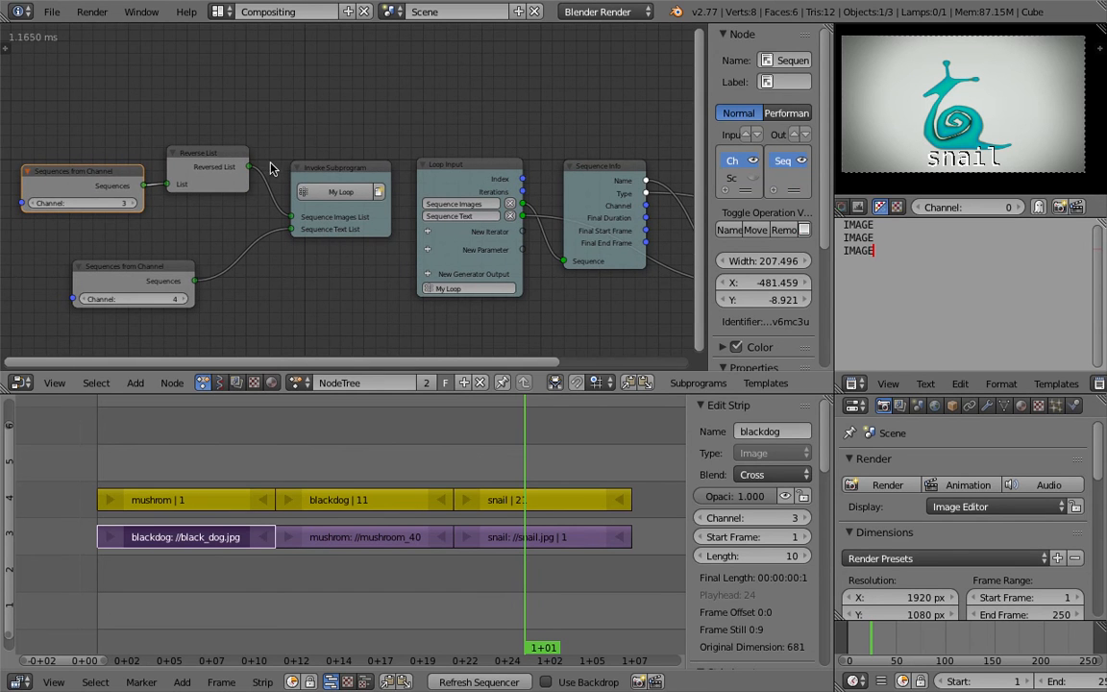
Delete the Debug Loop node from the loop
middle_drag(320, 130, 219, 109)
middle_drag(432, 124, 196, 98)
drag(519, 136, 529, 103)
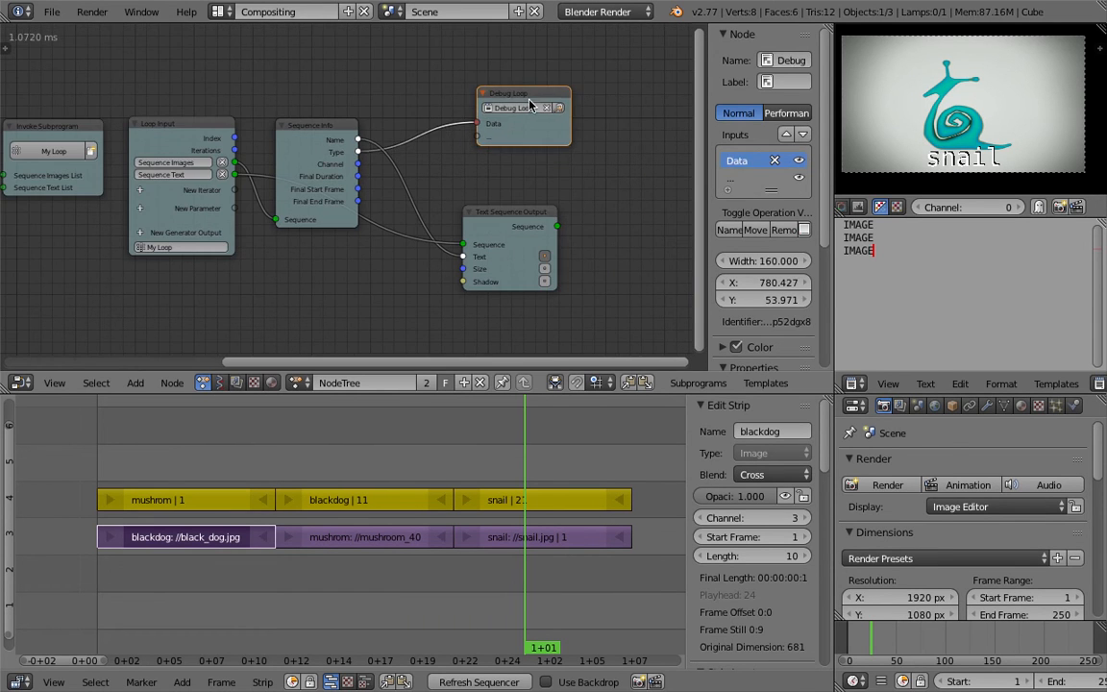
key(x)
Reposition the Text Sequence Output node and enable its Size input with a value of 160
drag(528, 213, 545, 196)
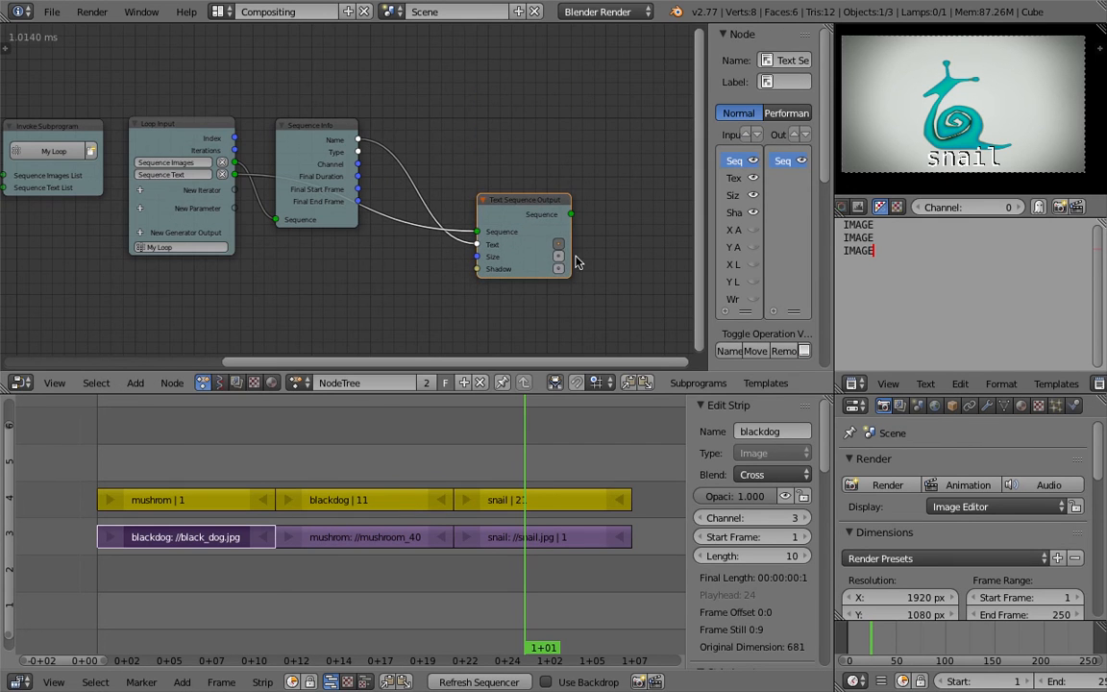
scroll(563, 260, up, 1)
drag(552, 267, 514, 267)
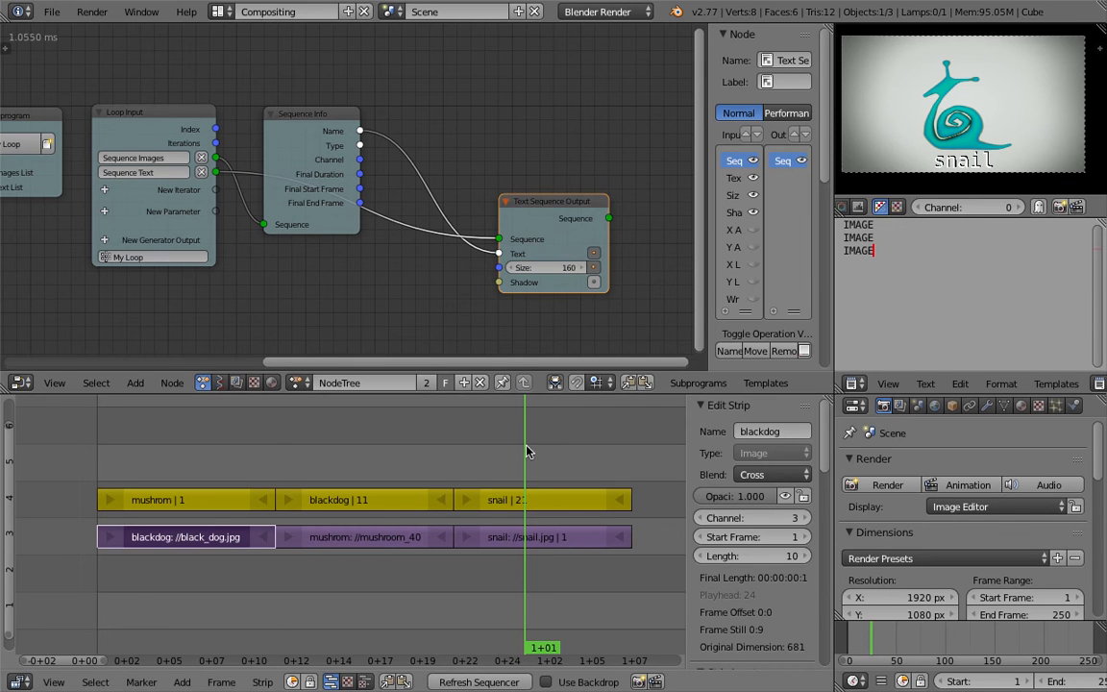
Check the resized text along the timeline and inspect the properties of the first text strip and first image strip
drag(410, 452, 341, 462)
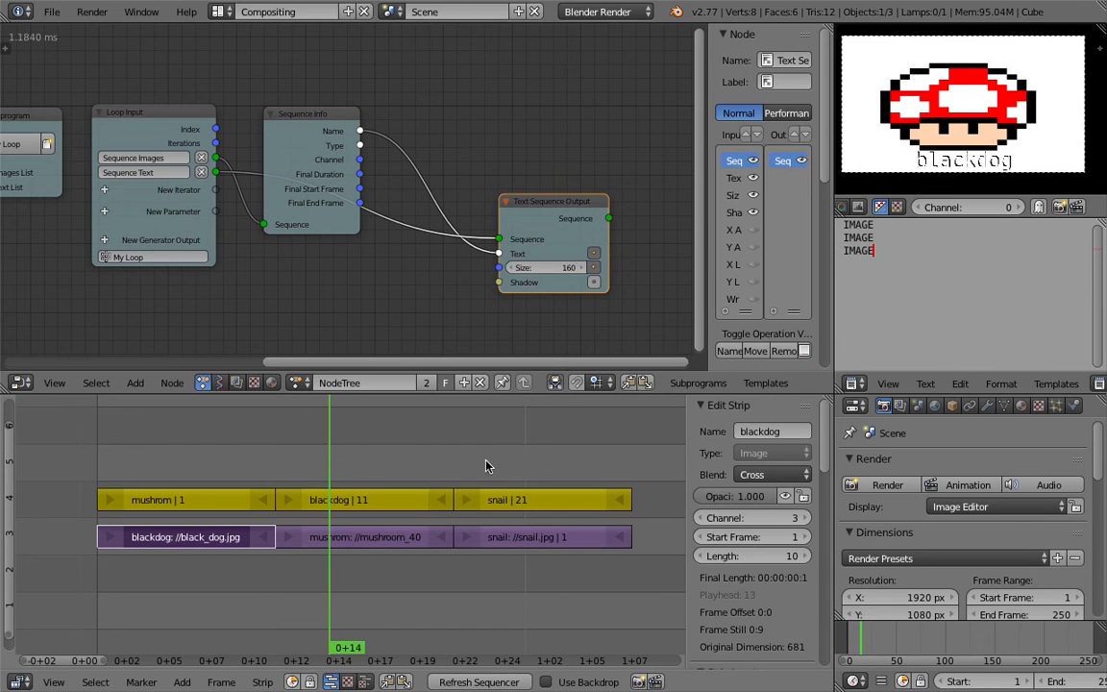
drag(519, 465, 190, 511)
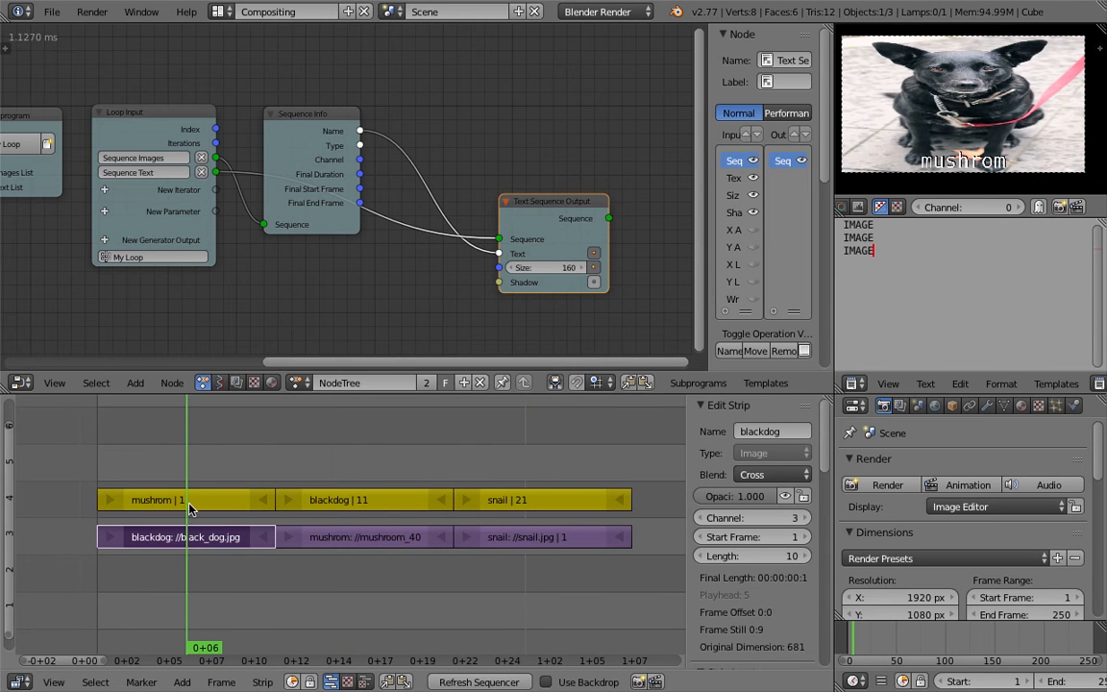
right_click(190, 510)
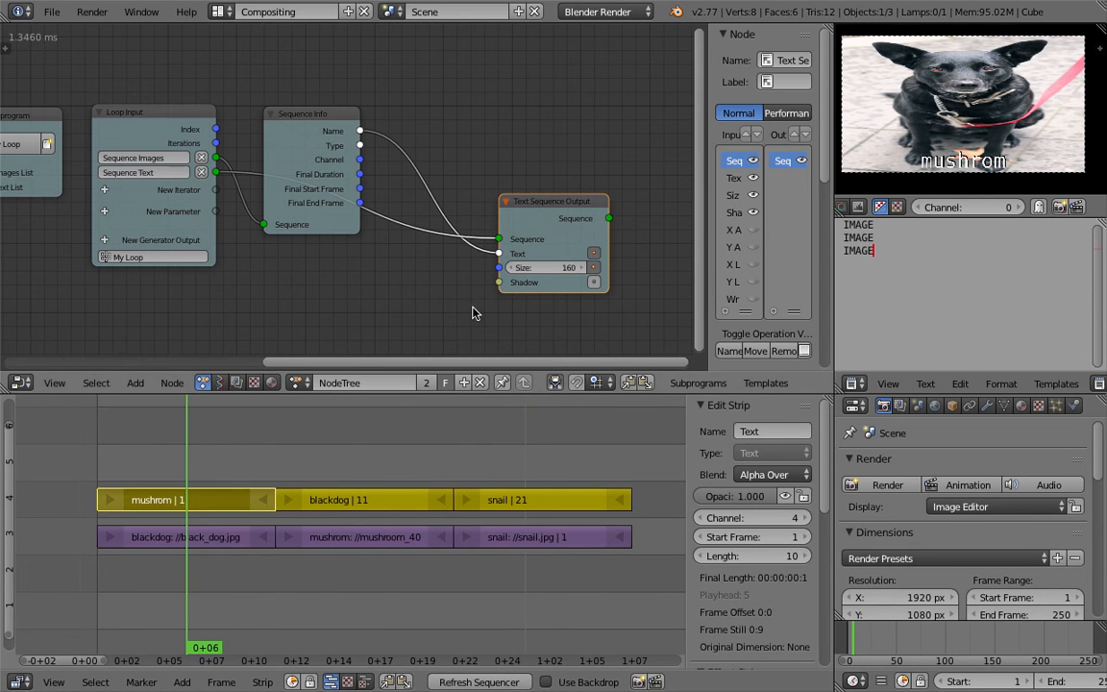
right_click(187, 537)
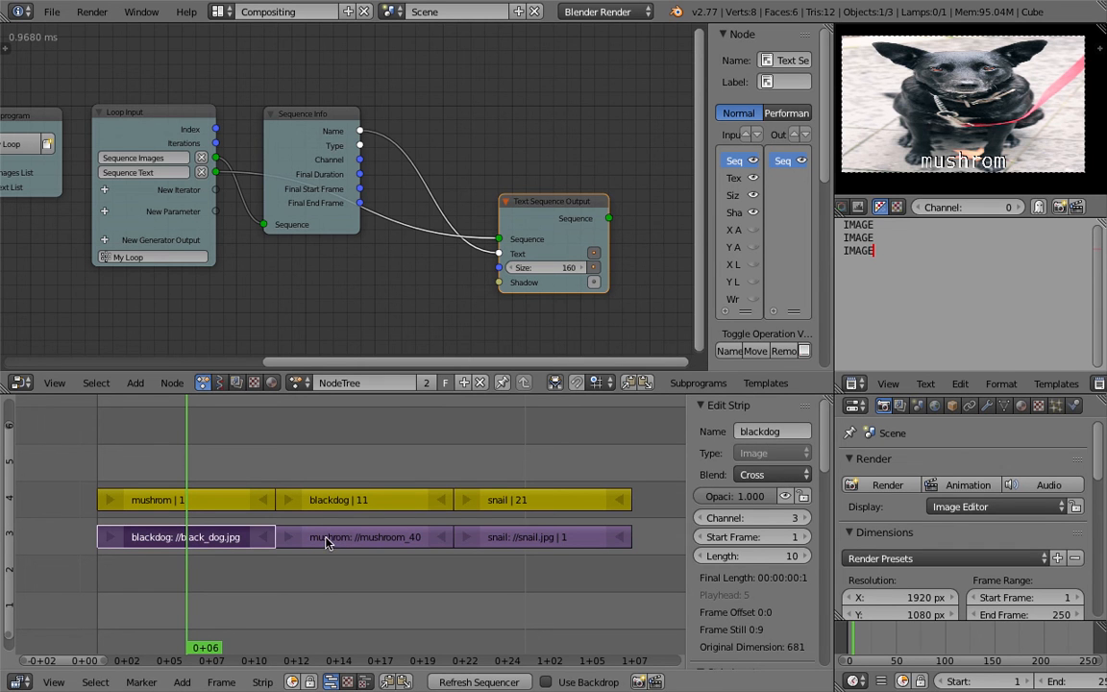
Rename the middle image strip in channel 3 to mushroom and save the file
click(358, 536)
right_click(360, 536)
click(778, 432)
text(mushroom)
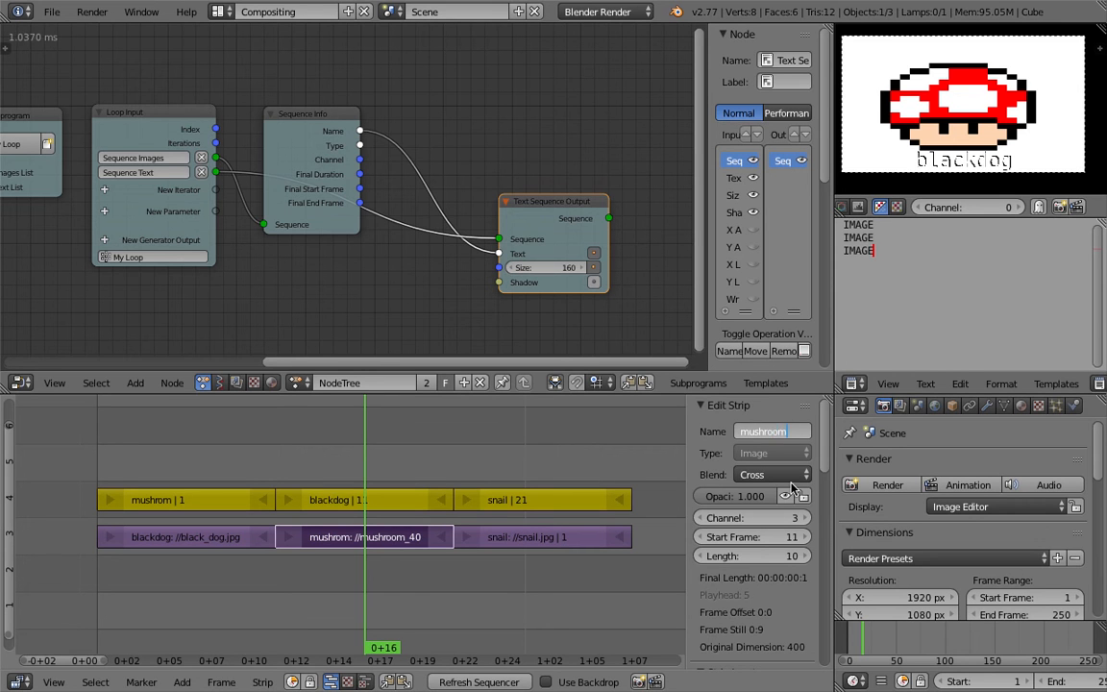
click(399, 440)
key(ctrl+s)
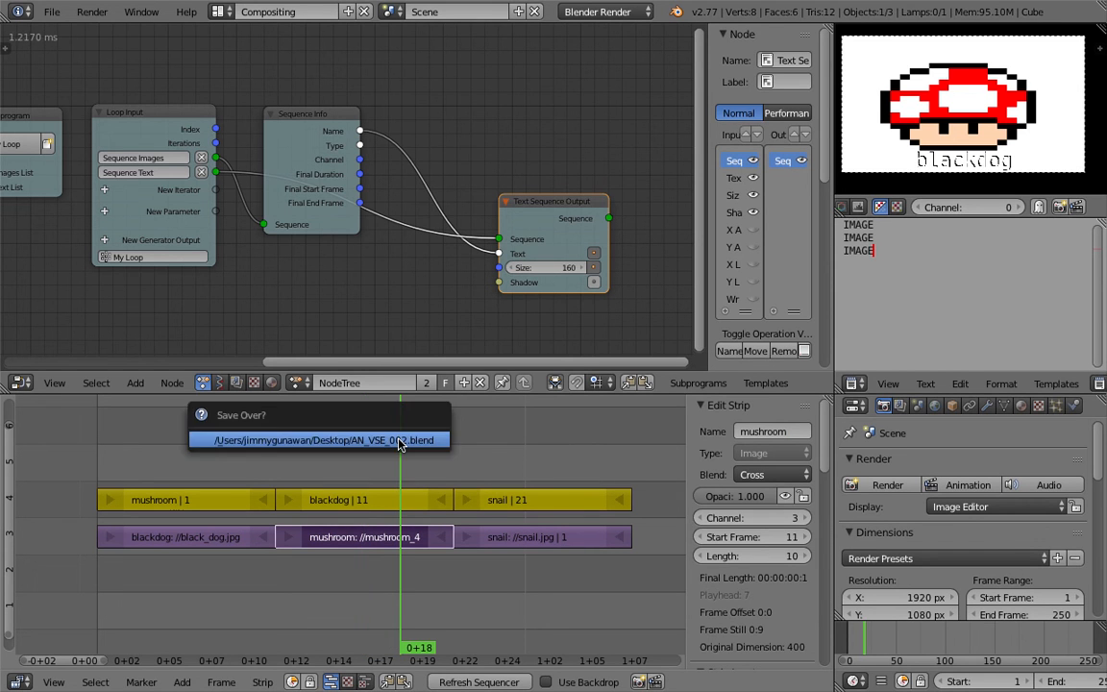
Scrub across all three strips to check the renamed text against each image, and select the blackdog image strip
drag(502, 451, 371, 447)
drag(234, 448, 221, 451)
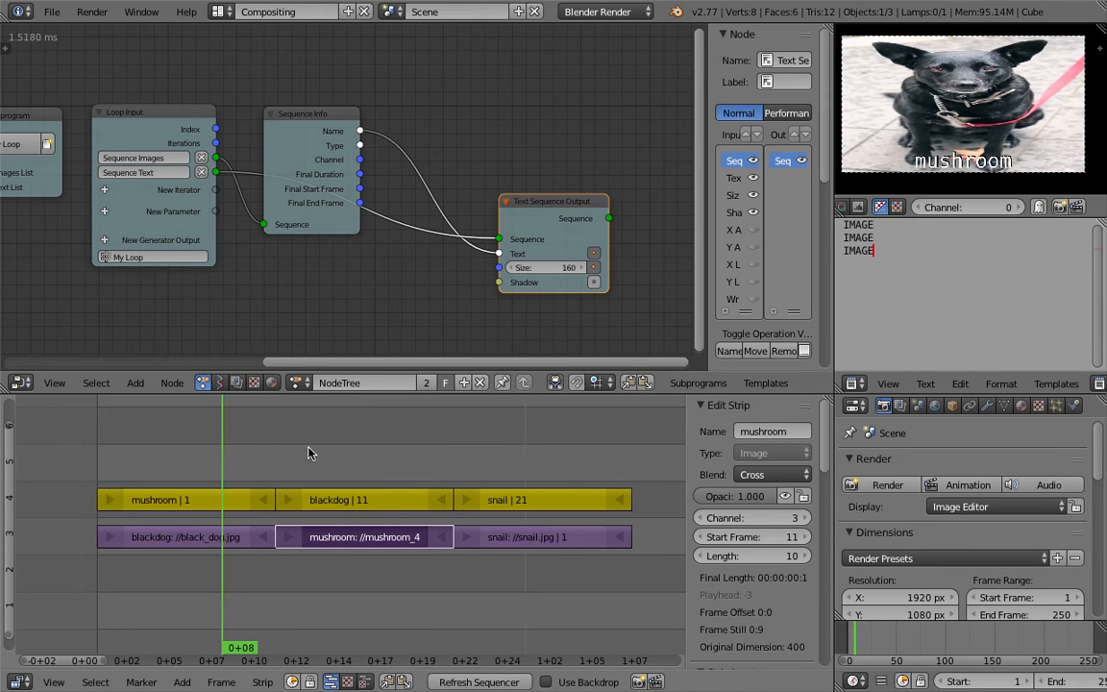
click(311, 451)
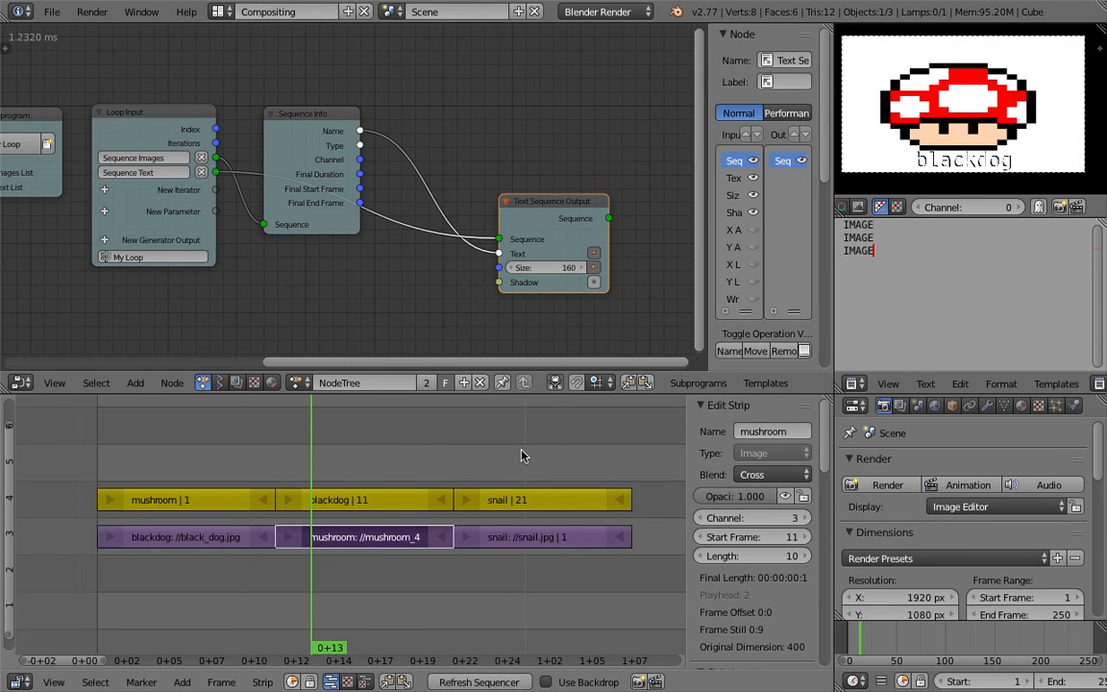
click(524, 452)
click(382, 454)
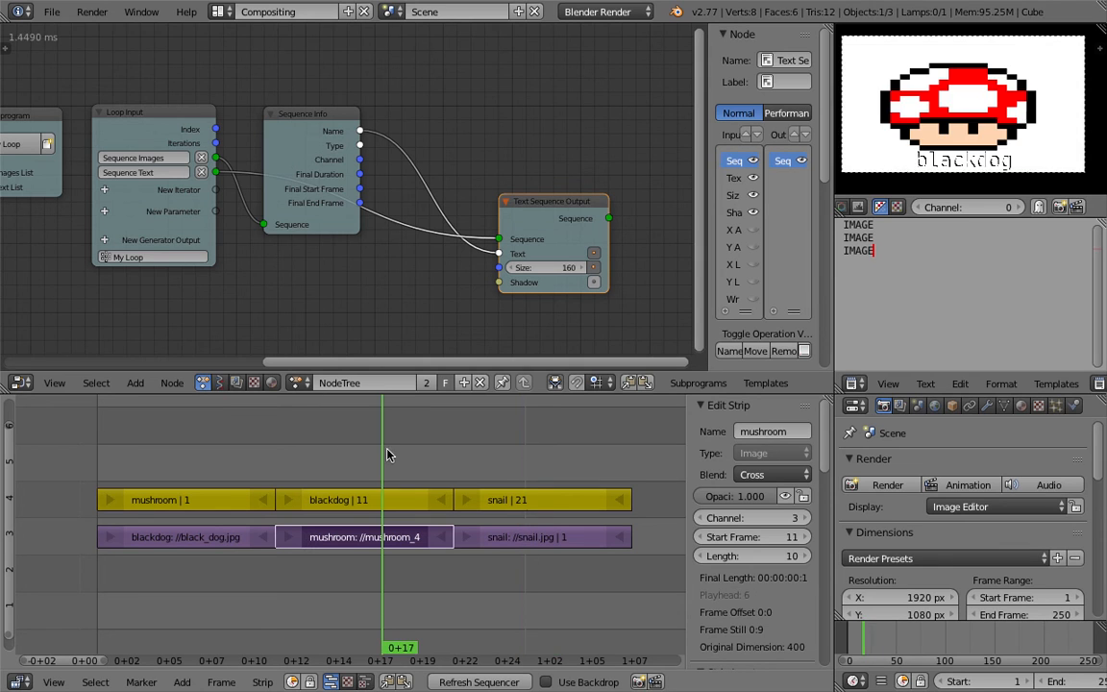
click(236, 452)
click(342, 455)
click(509, 462)
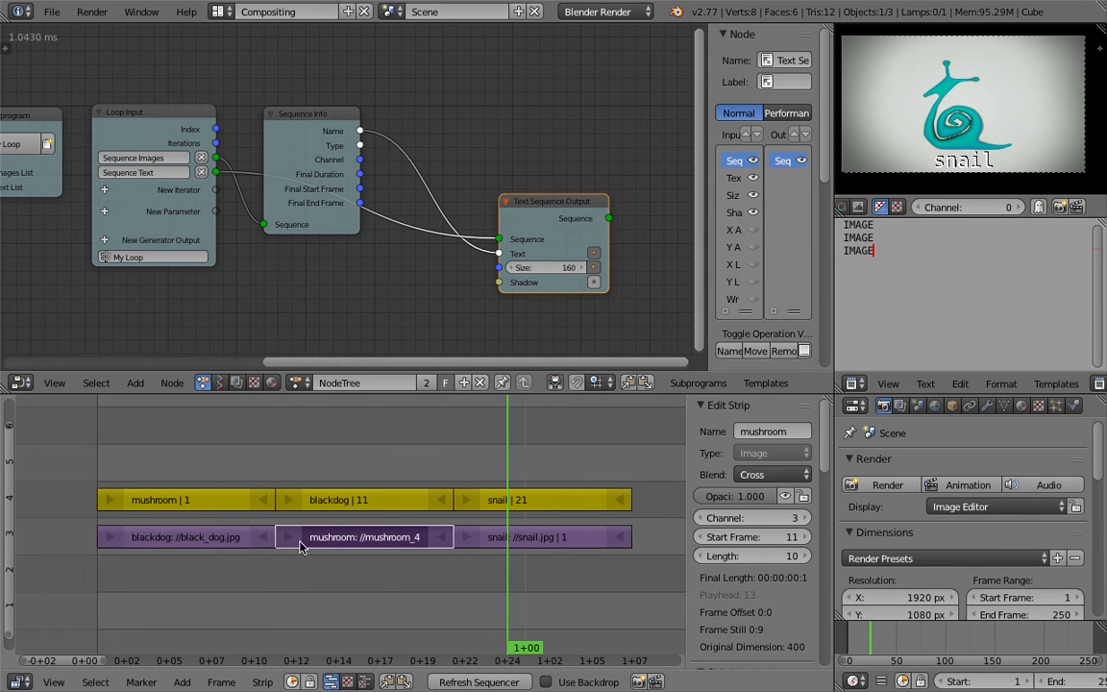
click(206, 537)
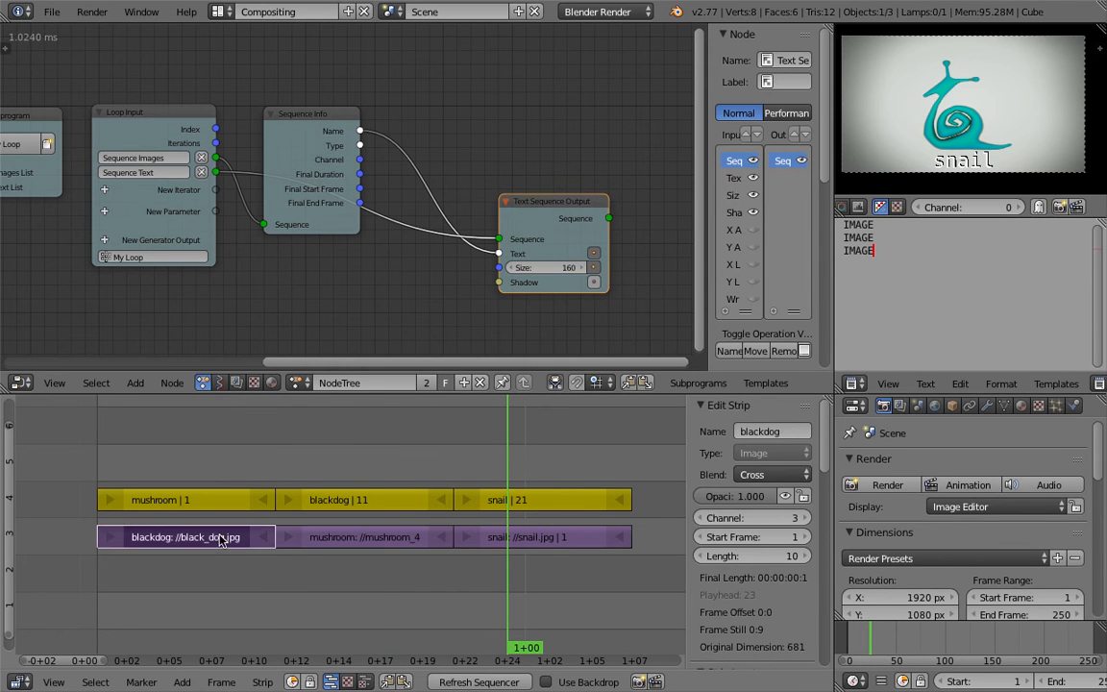
Inspect the image strips on channel 3 and move the playhead to frame 7
click(365, 538)
click(524, 539)
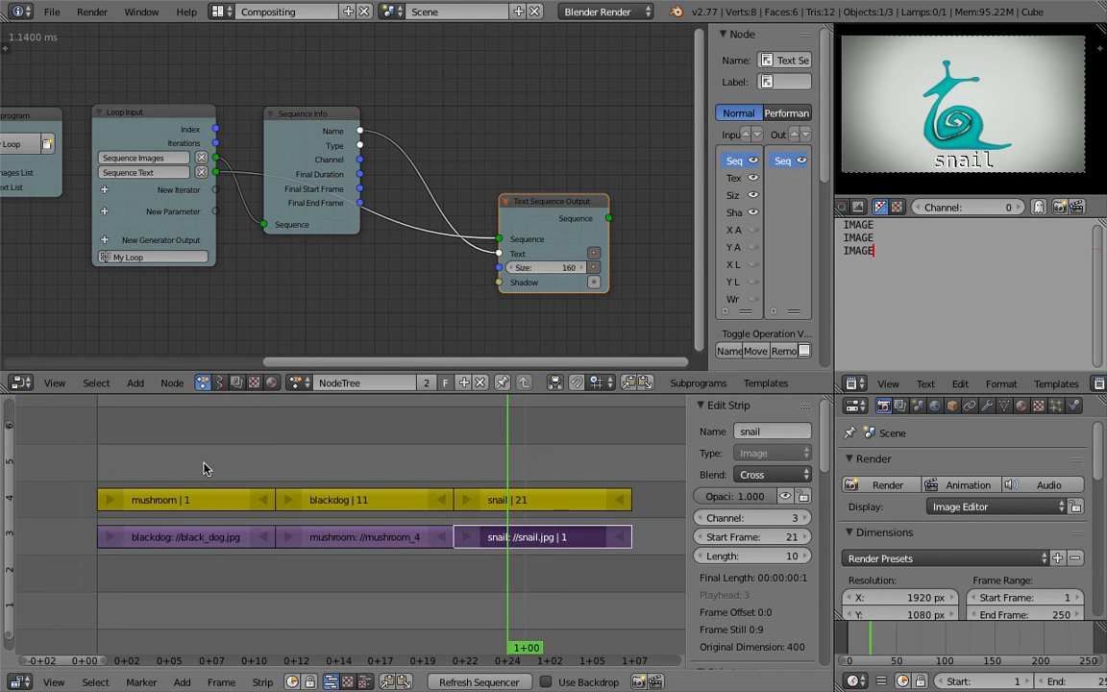
click(201, 492)
Delete the Reverse List node and connect the channel 3 sequences directly to the My Loop node's Sequence Images List input
middle_drag(242, 240, 341, 242)
scroll(367, 240, down, 1)
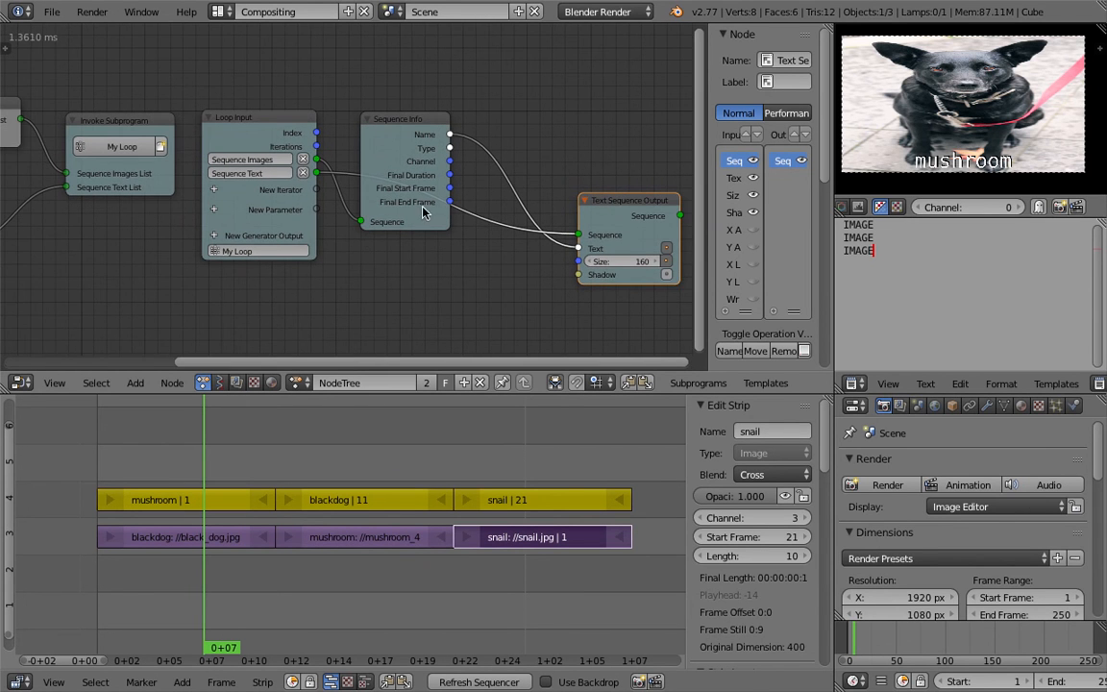
middle_drag(156, 109, 351, 110)
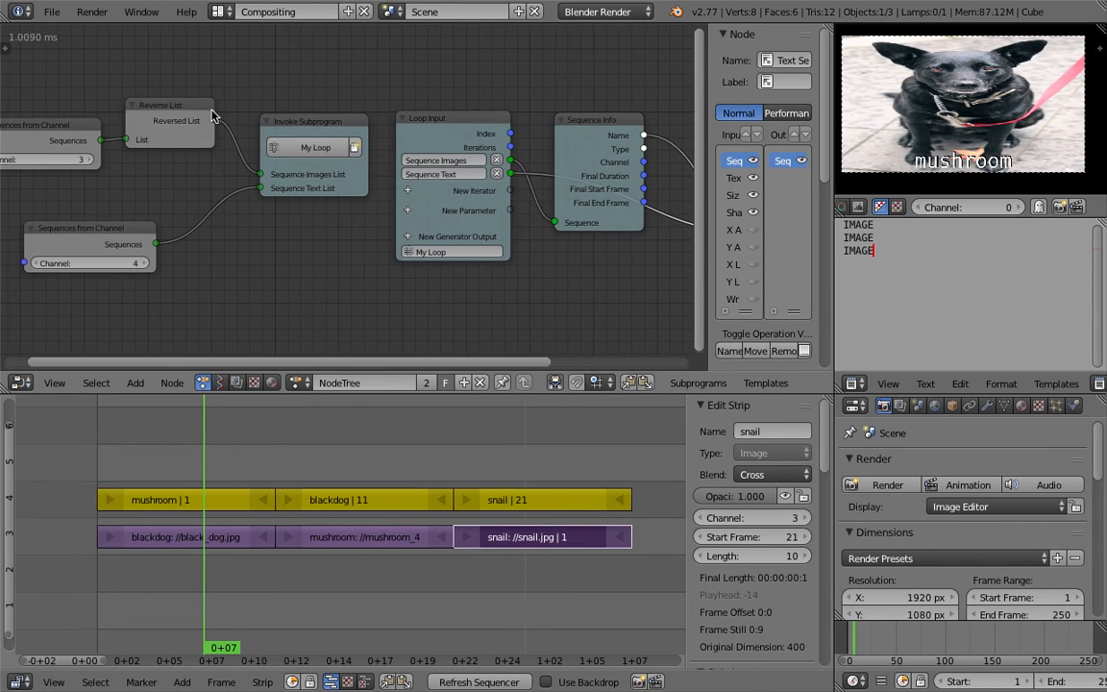
click(204, 112)
key(x)
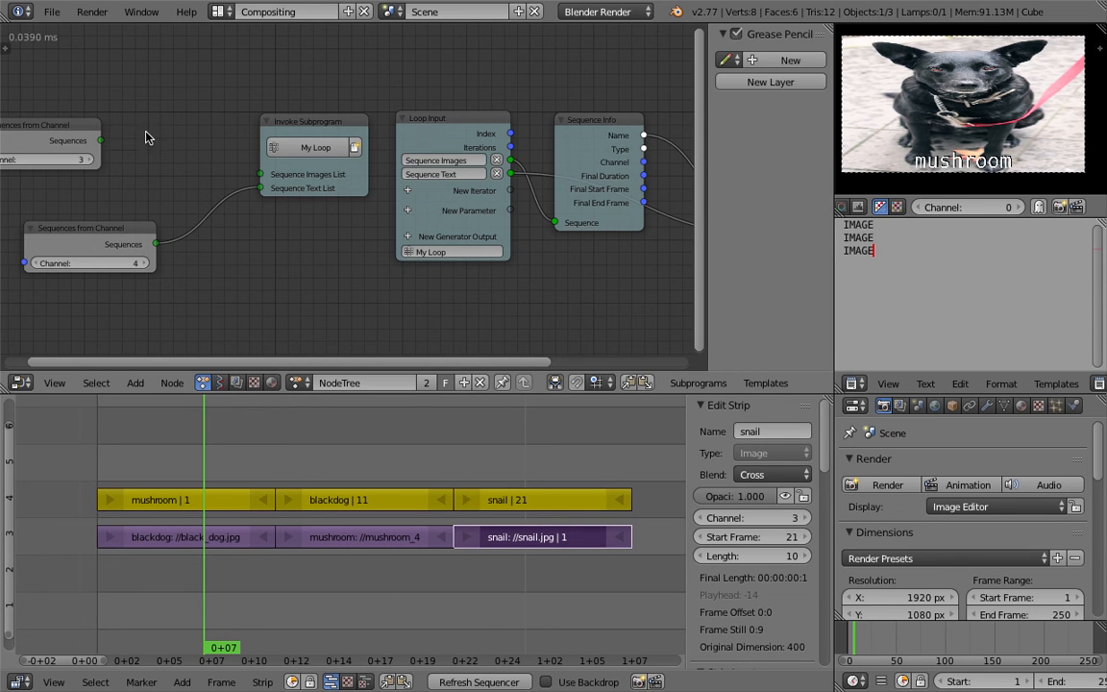
drag(101, 141, 260, 174)
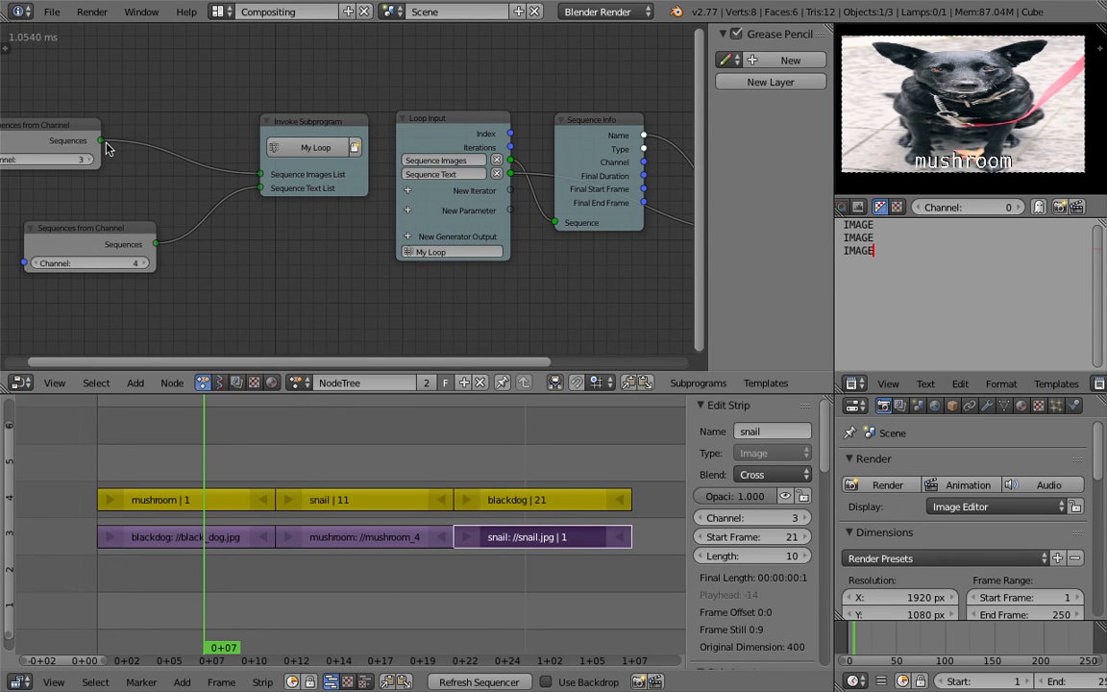
Add a Debug Loop node and connect the Loop Input's Sequence Images and Sequence Text outputs to its data inputs
click(72, 132)
middle_drag(325, 101, 91, 107)
mouse_move(353, 130)
mouse_down()
mouse_move(357, 154)
mouse_move(354, 126)
mouse_up()
middle_drag(454, 138, 394, 139)
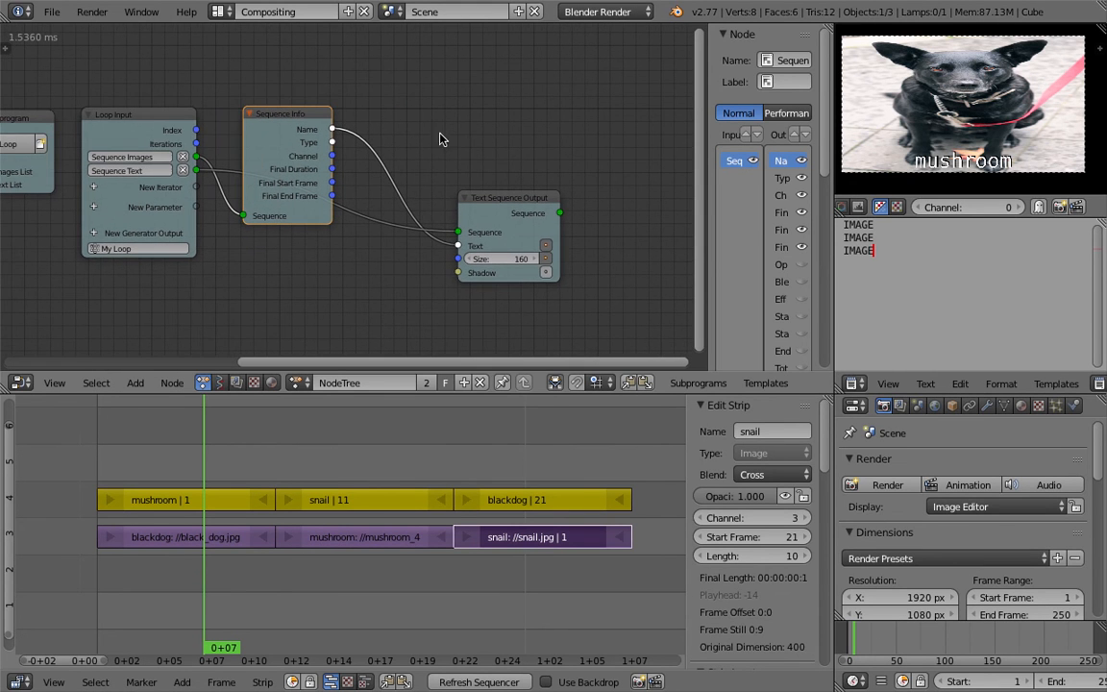
key(shift+a)
click(441, 131)
text(debug loop)
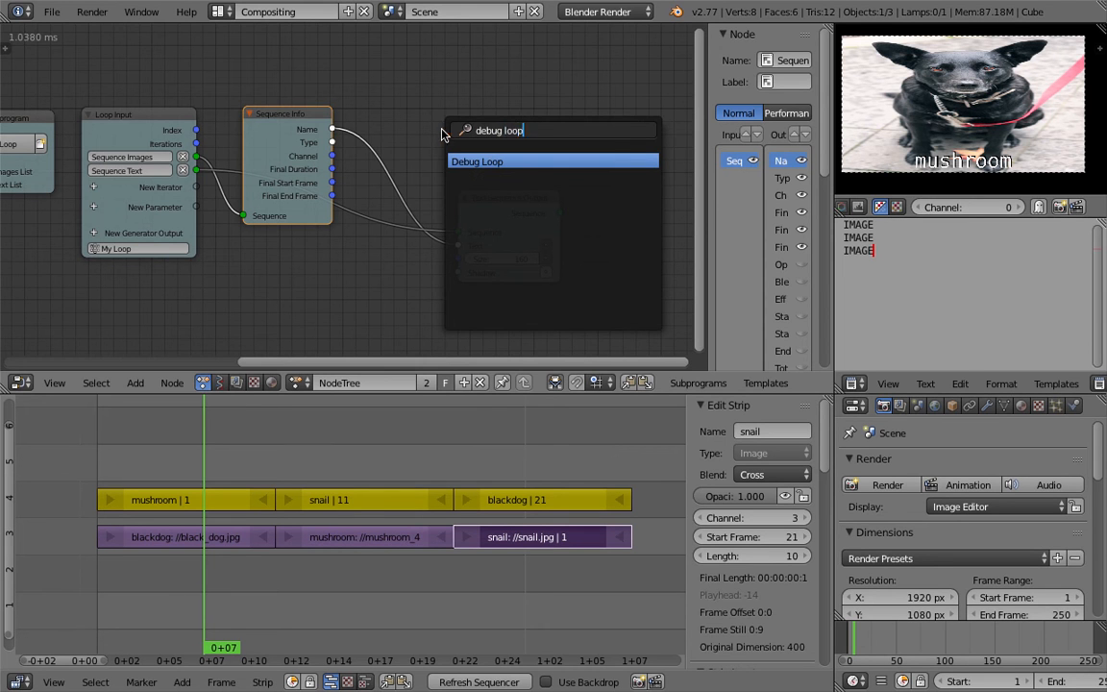
key(Return)
click(415, 111)
drag(196, 157, 439, 121)
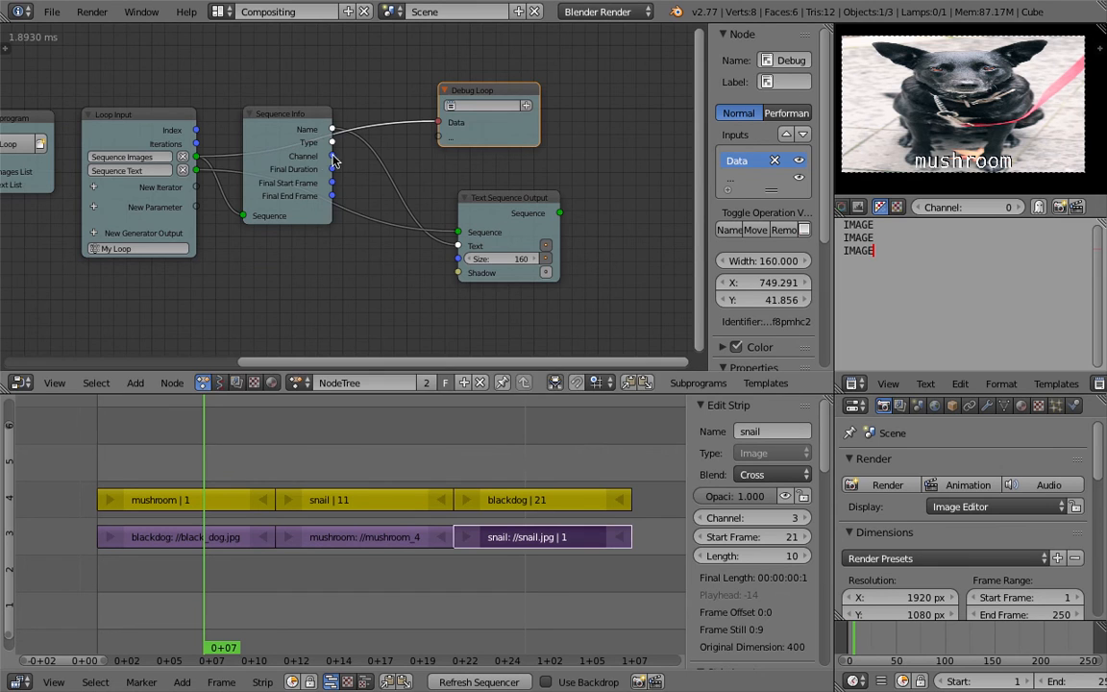
drag(195, 169, 438, 139)
Create a text block for the Debug Loop node and turn on line numbers in the text editor showing it
click(525, 108)
click(527, 108)
click(970, 297)
scroll(1018, 384, down, 5)
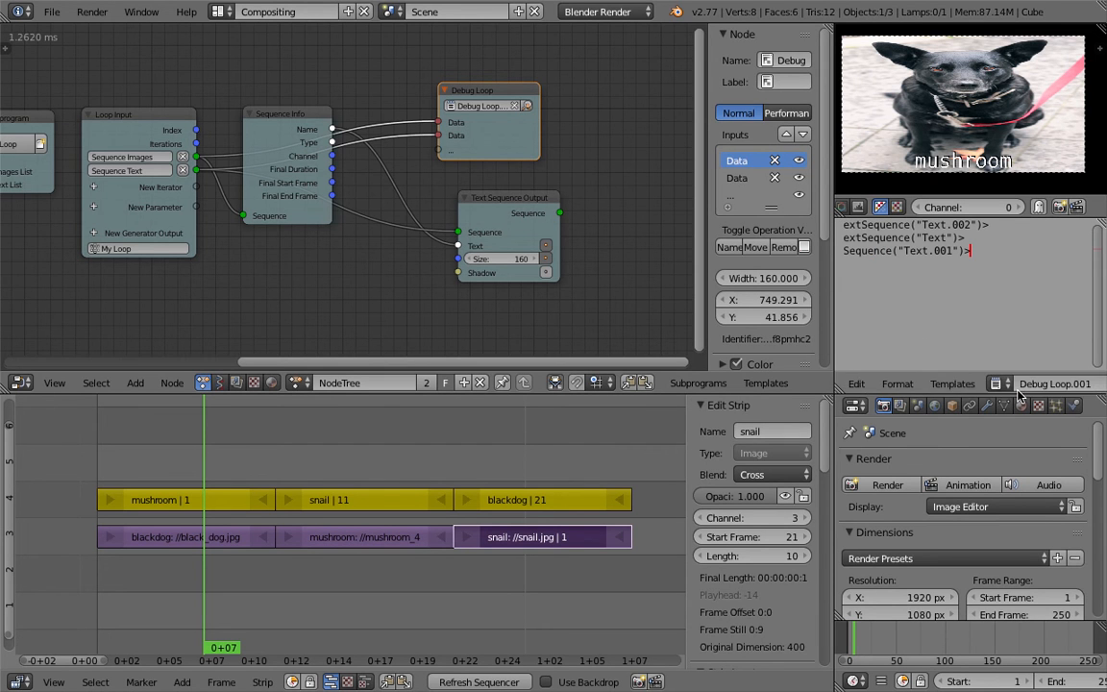
scroll(1020, 389, down, 3)
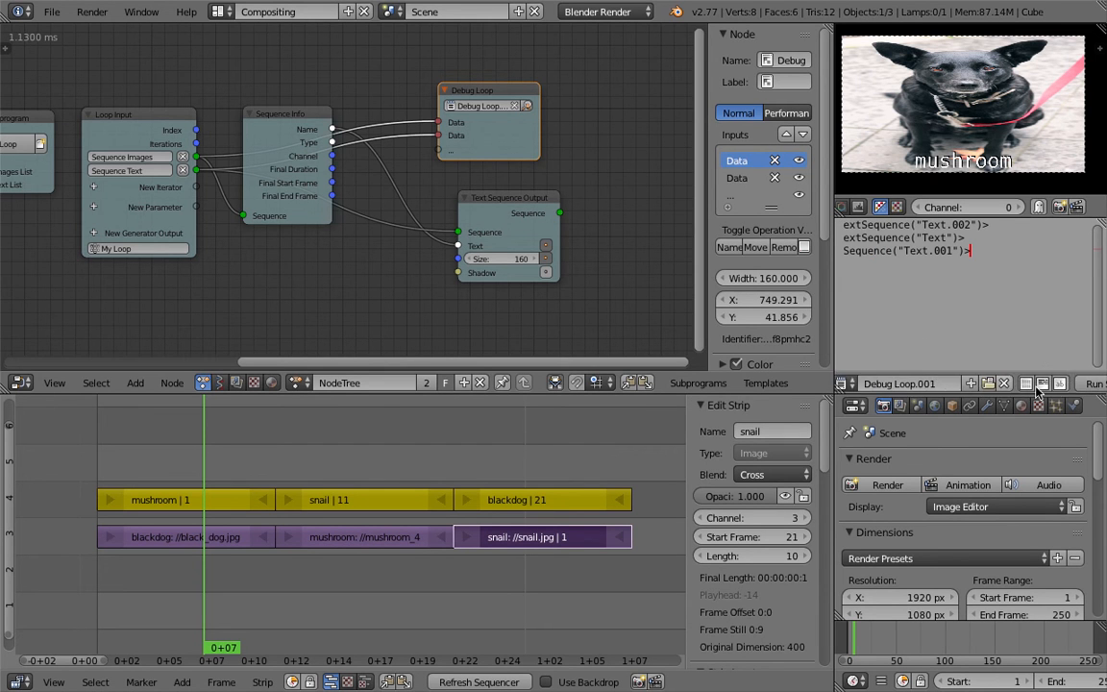
click(1026, 383)
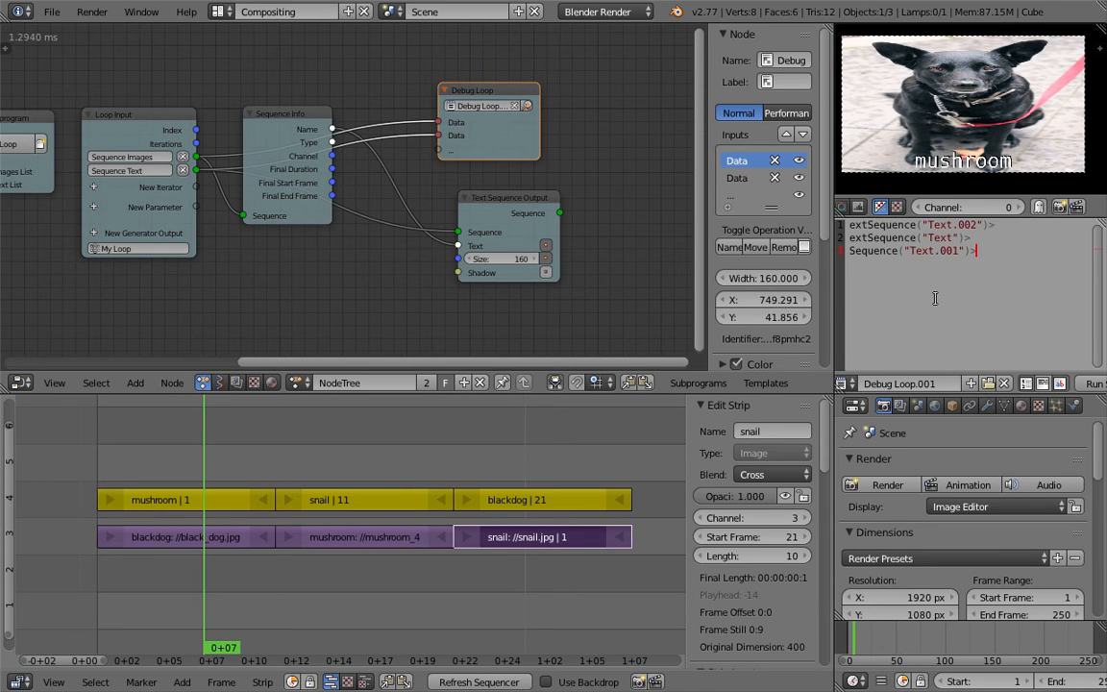
Widen the text editor area and examine how the debug output pairs the image strips with the text strips
middle_drag(872, 230, 814, 219)
drag(833, 232, 670, 238)
middle_drag(679, 235, 453, 165)
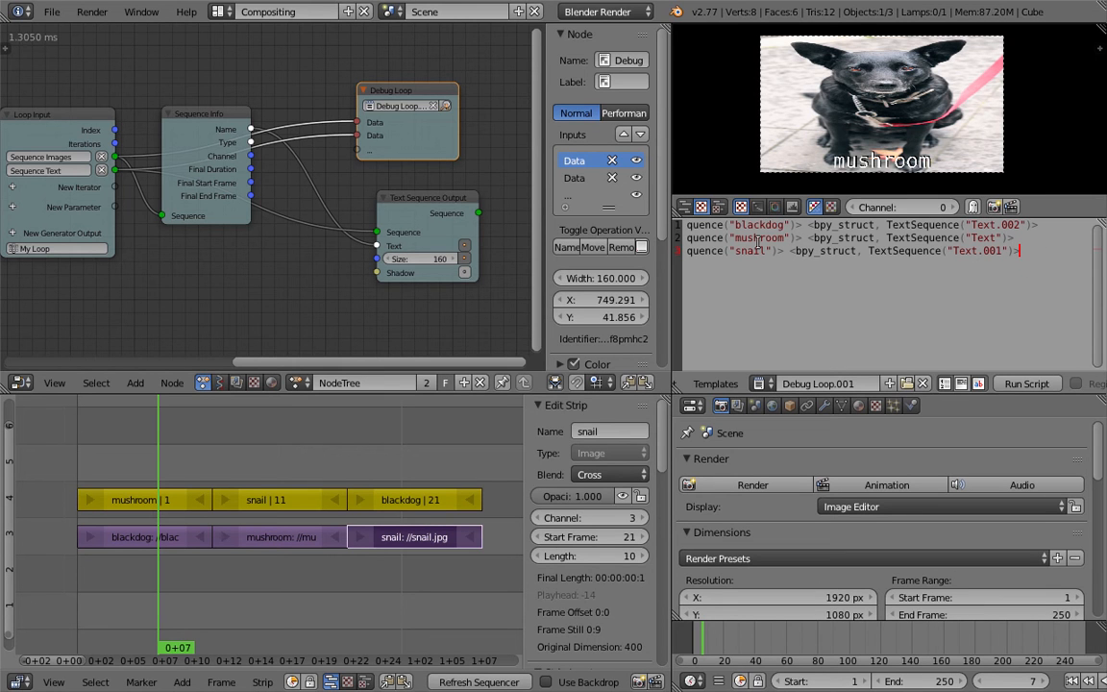
middle_drag(685, 228, 482, 171)
middle_drag(759, 242, 658, 206)
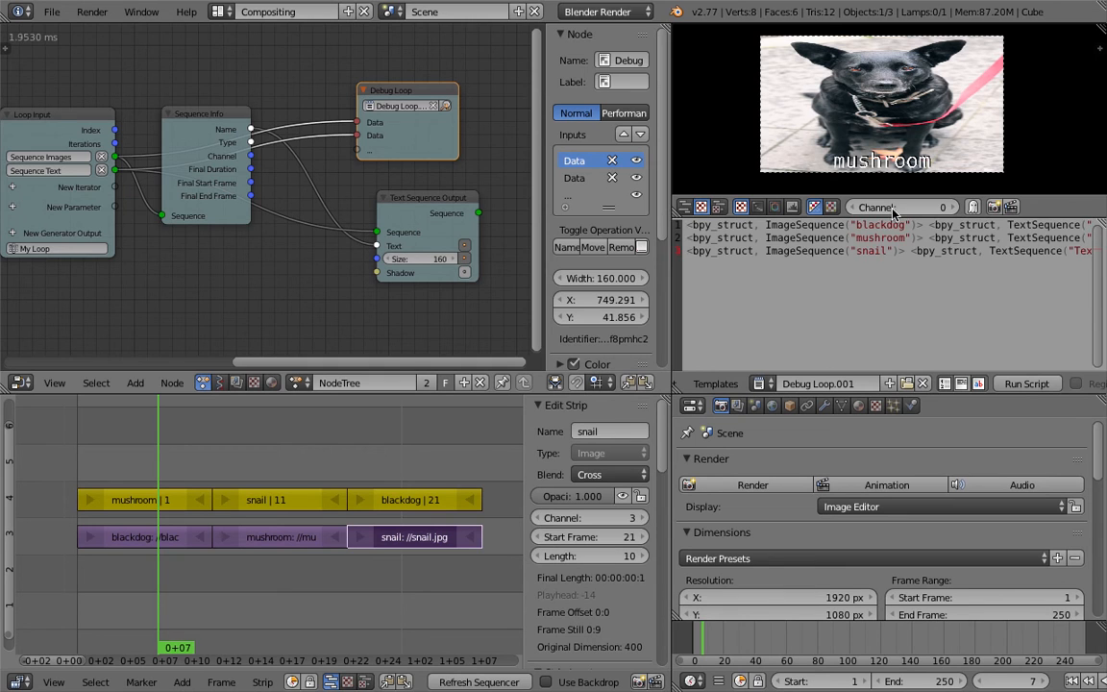
click(941, 271)
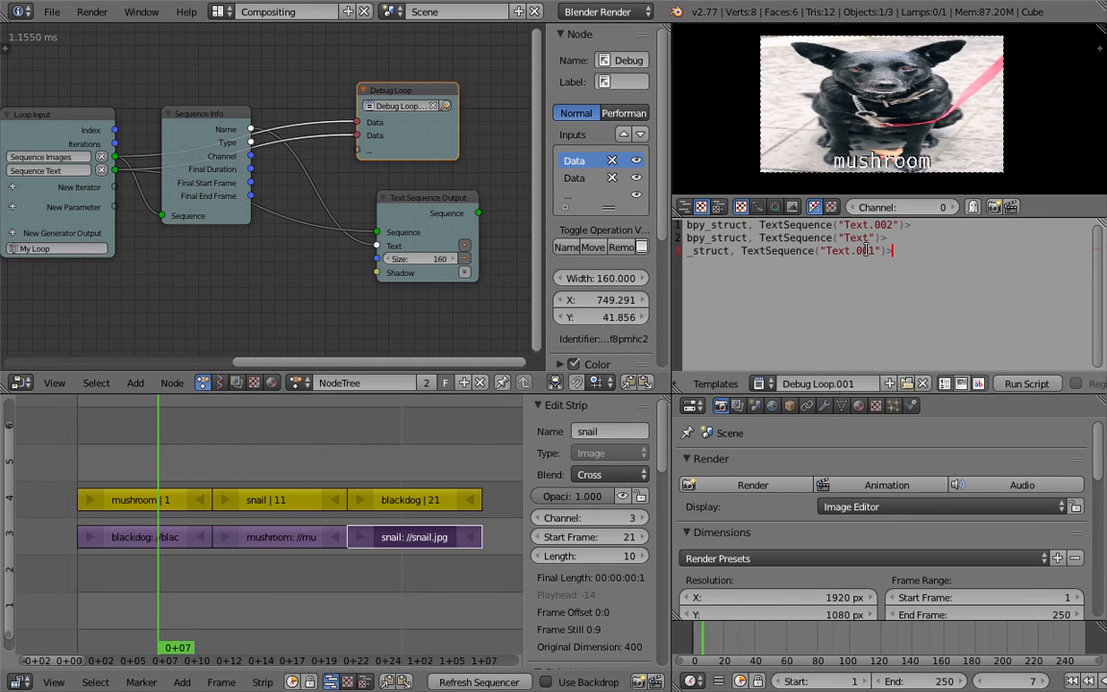
middle_drag(682, 217, 573, 232)
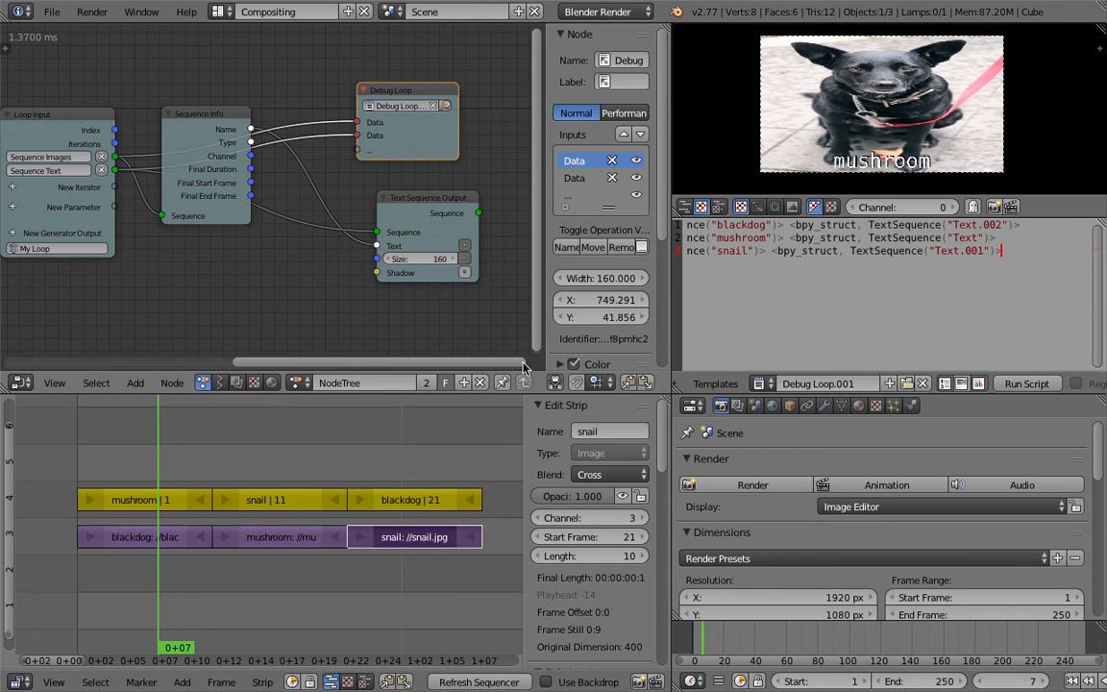
Inspect the strip names of the three text strips on channel 4
right_click(165, 500)
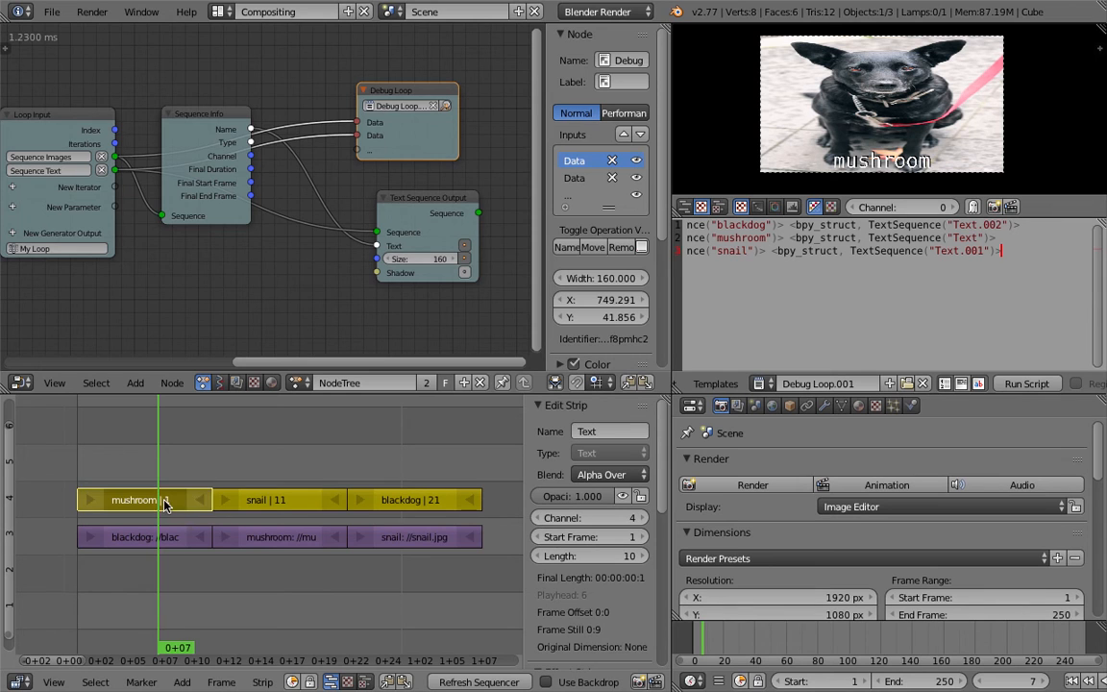
right_click(296, 509)
right_click(409, 505)
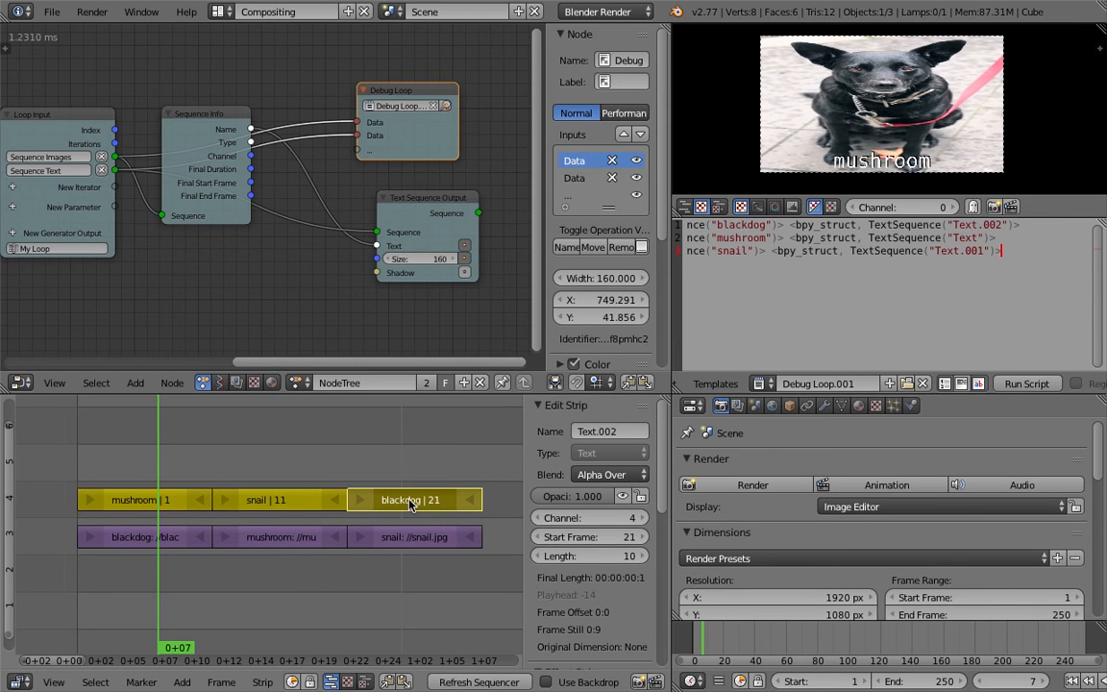
right_click(163, 509)
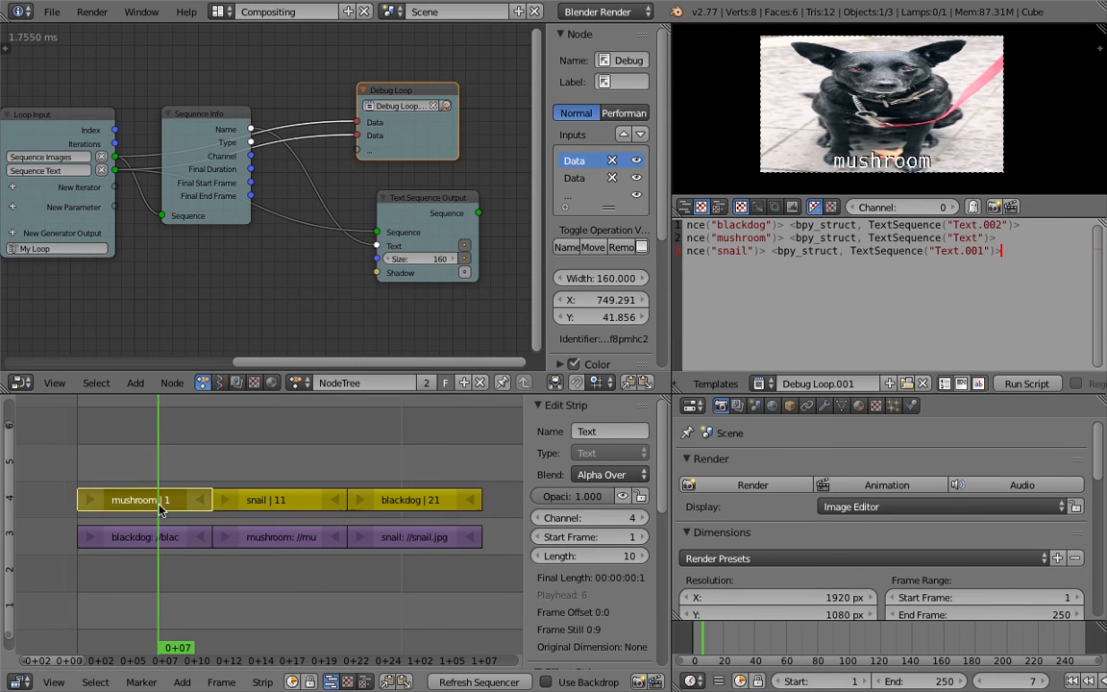
right_click(284, 502)
right_click(398, 502)
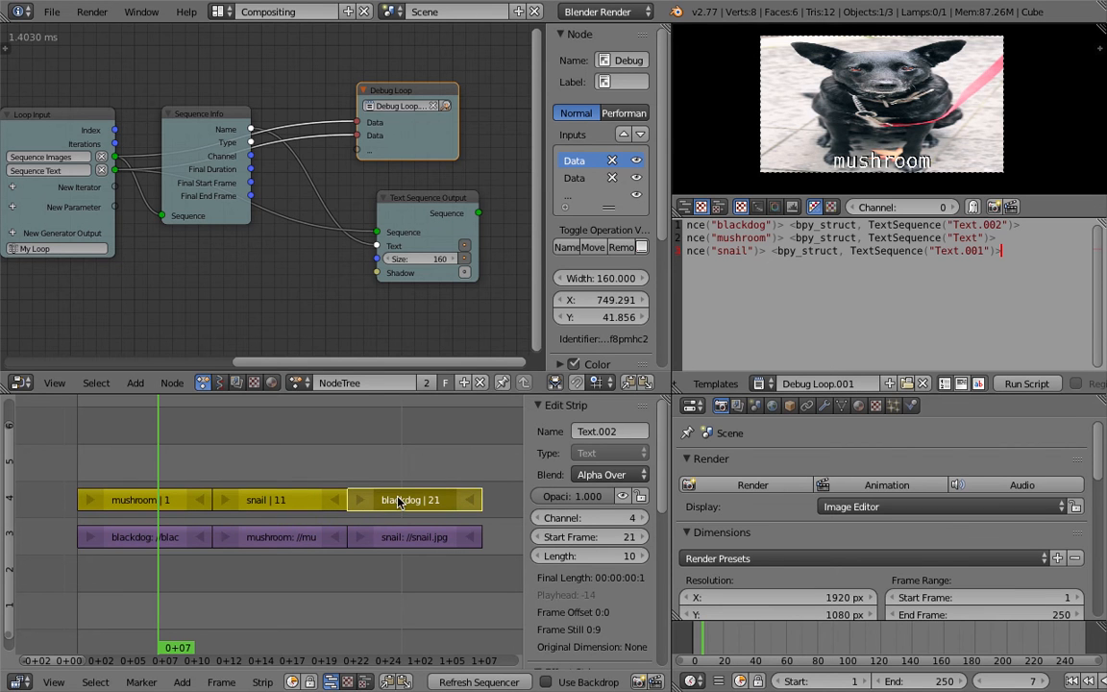
Move the channel 3 Sequences from Channel node away from the Invoke Subprogram node
middle_drag(220, 263, 348, 266)
middle_drag(56, 127, 368, 158)
drag(160, 165, 108, 164)
Add a Sort List node above the links into the My Loop subprogram node
key(shift+a)
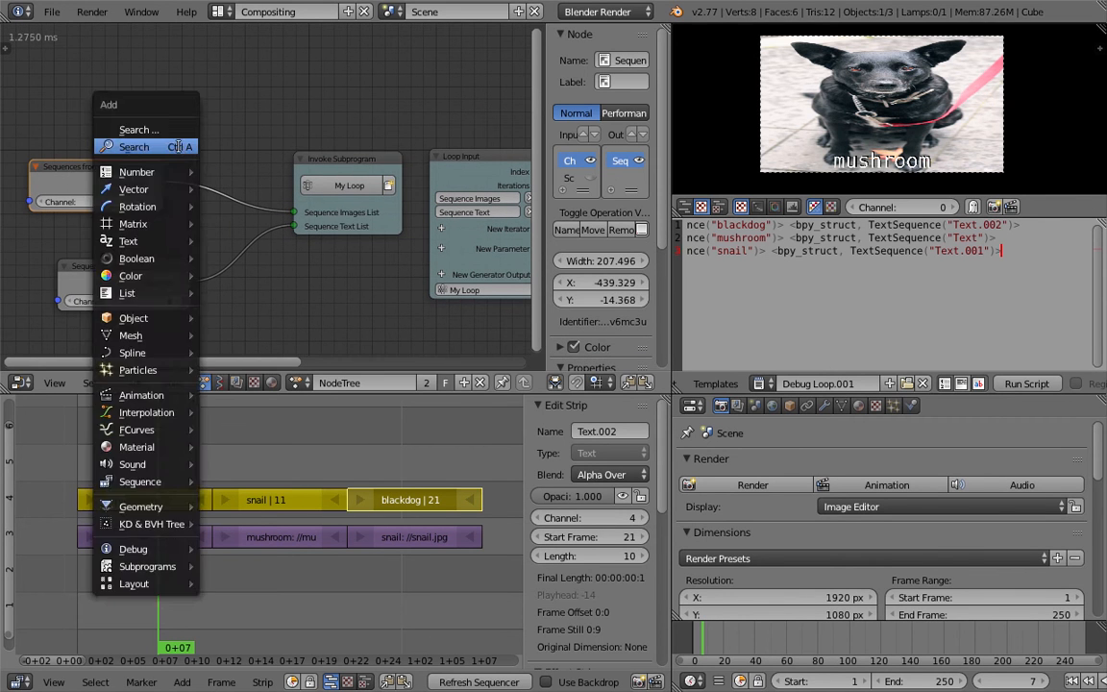
click(179, 151)
text(list)
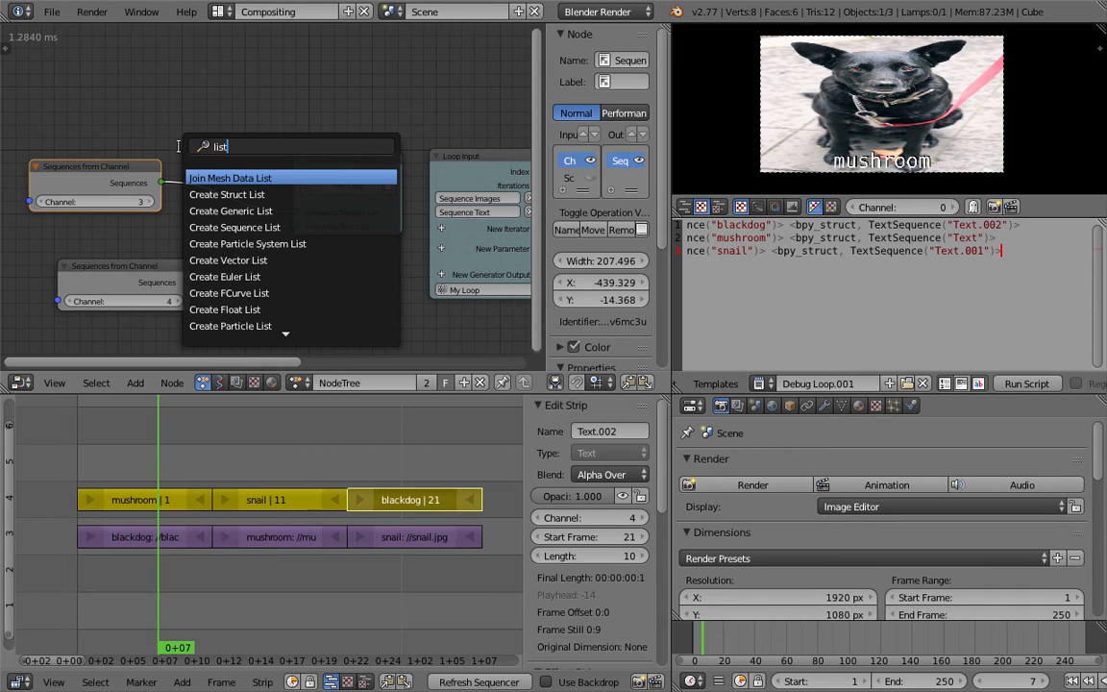
key(BackSpace)
key(BackSpace)
key(BackSpace)
key(BackSpace)
text(sort l)
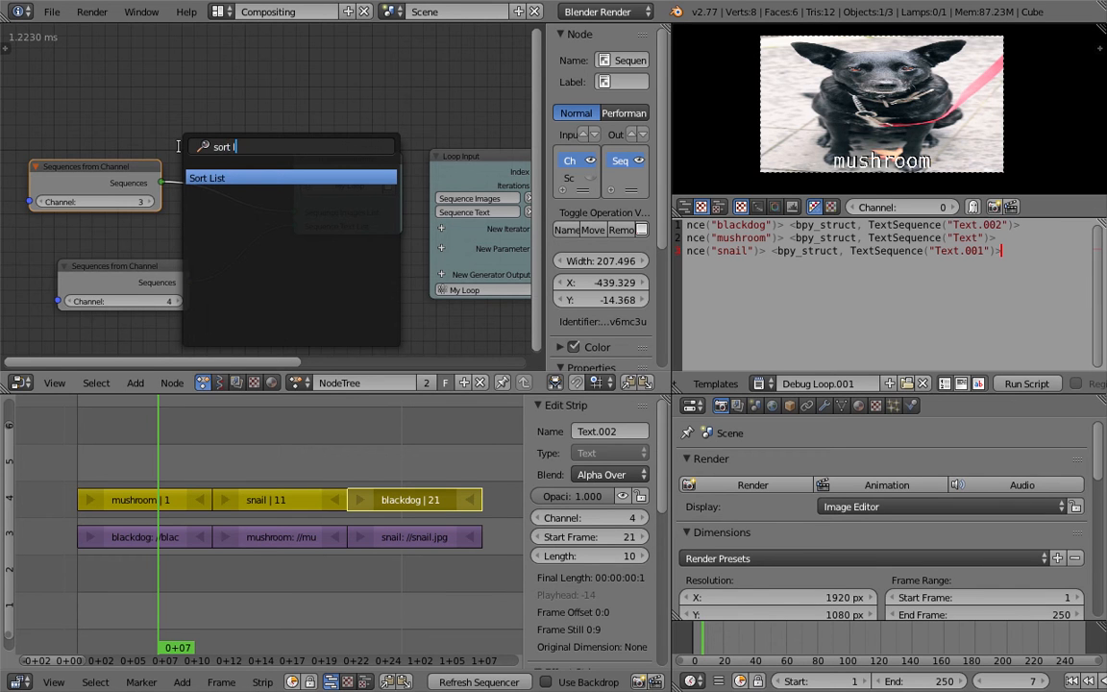
key(Return)
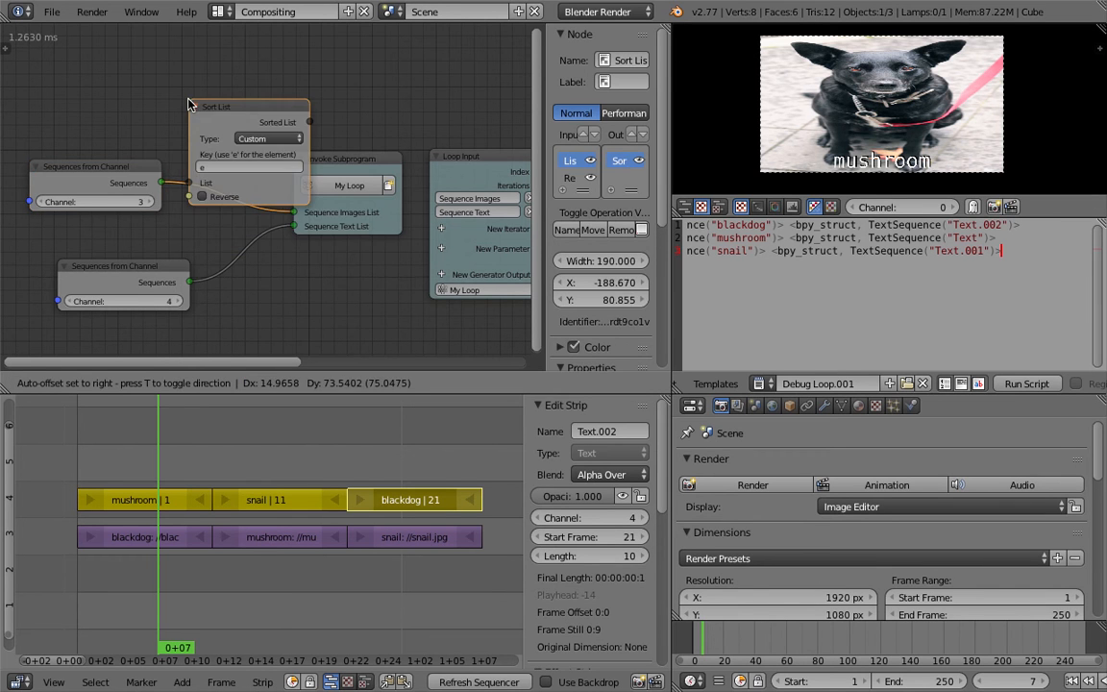
click(198, 71)
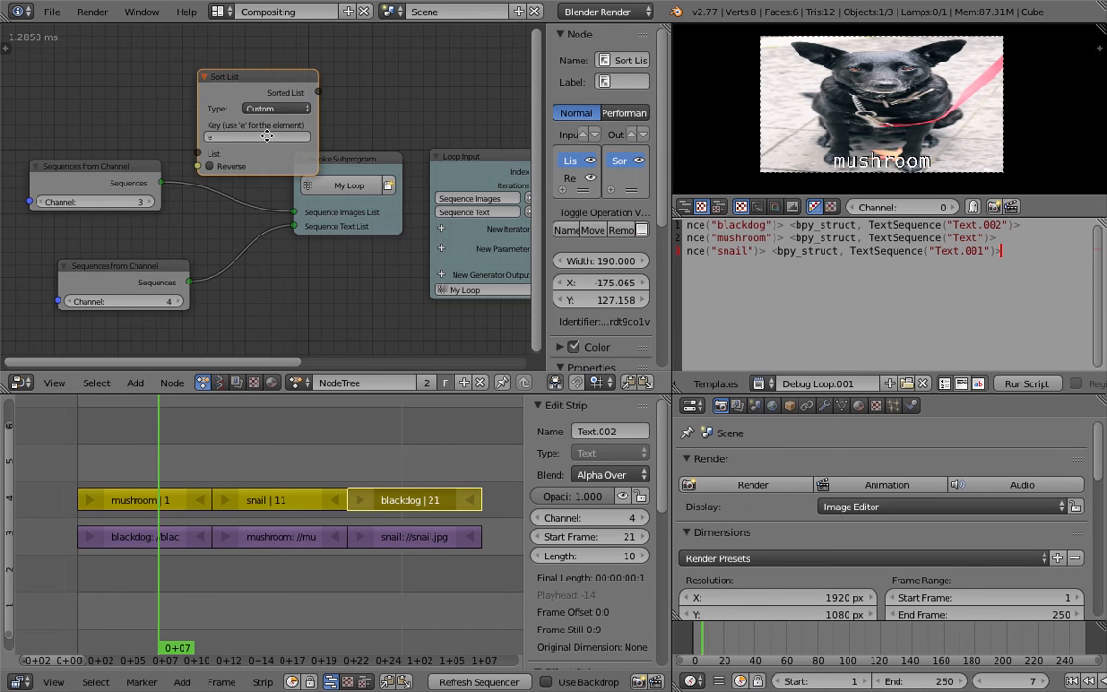
Move both Sequences from Channel nodes further away from the Invoke Subprogram node to make room
middle_drag(196, 119, 271, 136)
scroll(270, 148, up, 2)
click(178, 184)
drag(178, 184, 83, 167)
middle_drag(144, 148, 167, 129)
click(163, 274)
drag(163, 274, 59, 256)
Place the Sort List node below the links and connect it between the channel 4 sequences and the Sequence Text List input
drag(350, 72, 318, 307)
middle_drag(314, 254, 284, 163)
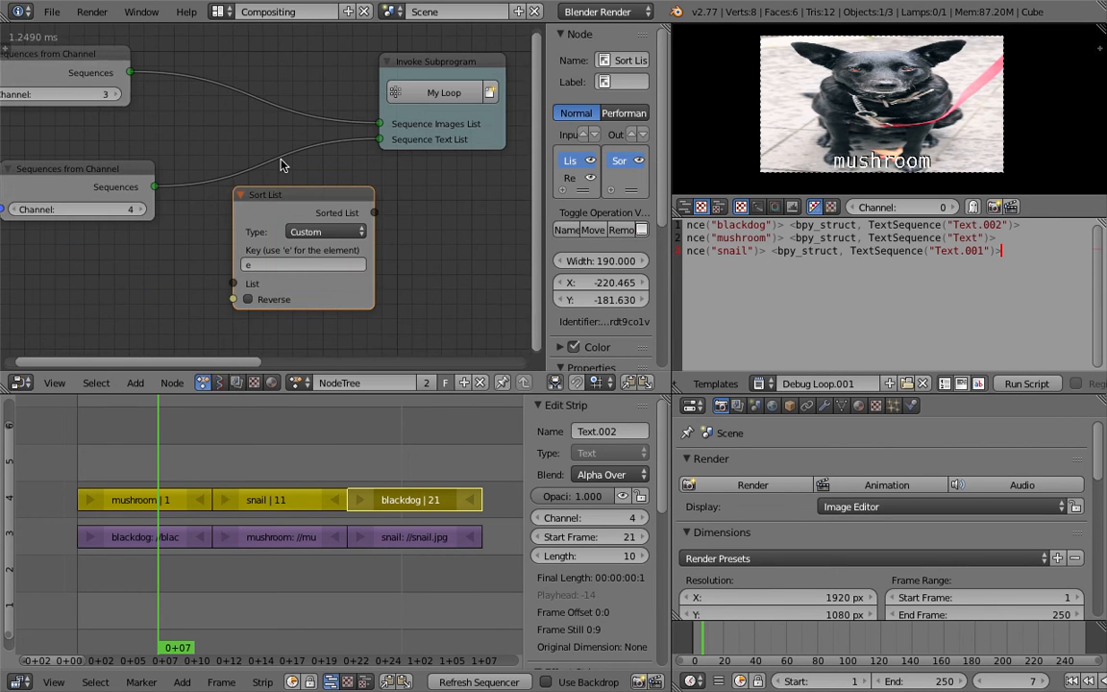
drag(153, 186, 231, 283)
drag(373, 211, 379, 139)
drag(306, 247, 273, 231)
scroll(250, 205, up, 1)
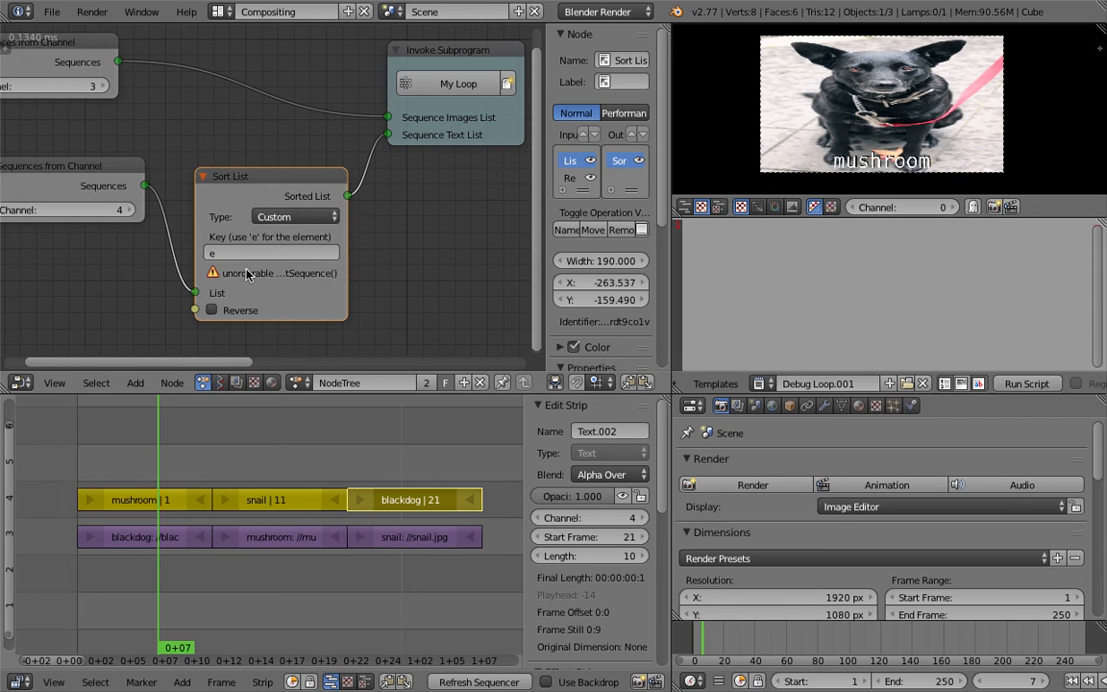
Try the Sort List node's Key List type with String and Float keys, and toggle its Reverse option
click(298, 219)
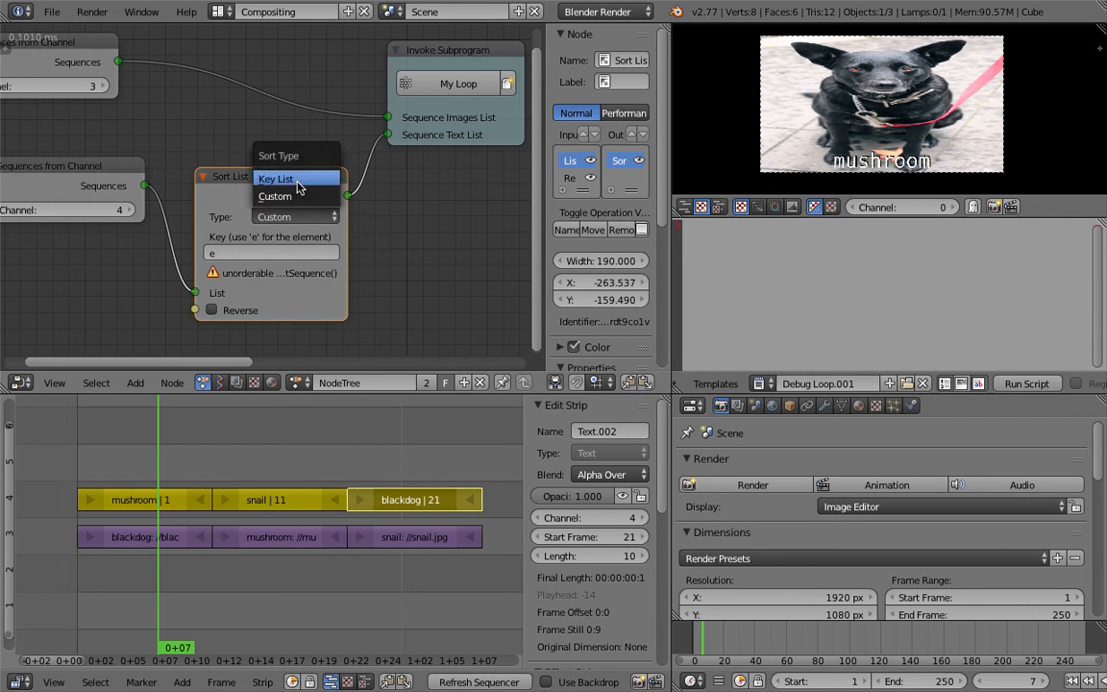
click(279, 179)
click(299, 237)
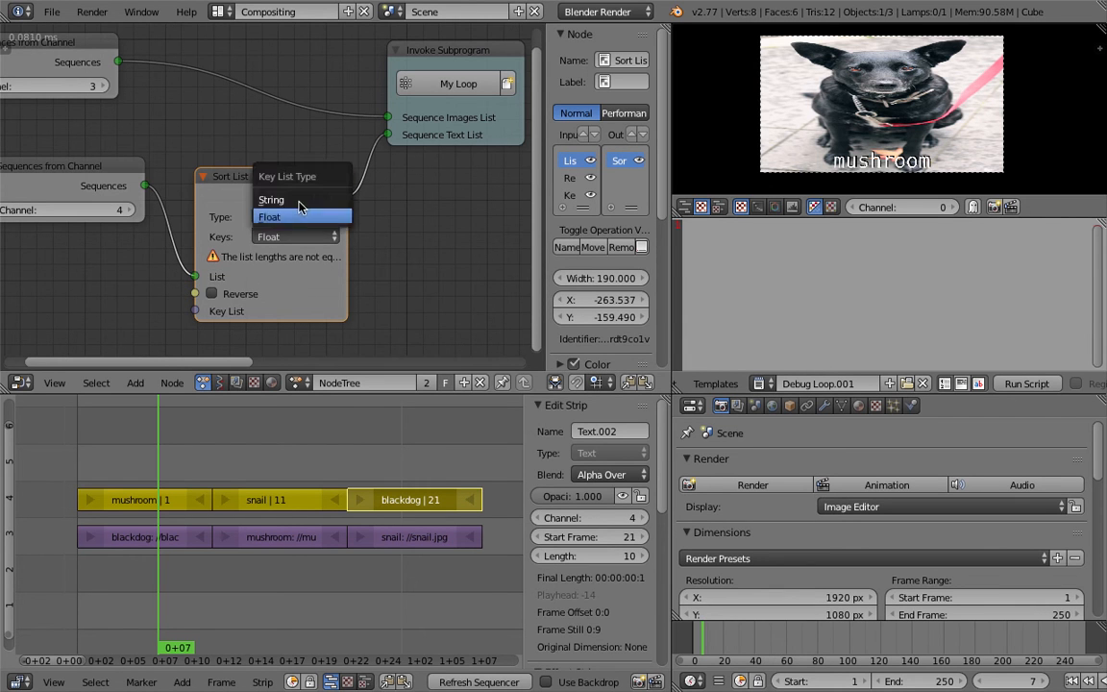
click(272, 199)
click(293, 237)
click(273, 217)
click(240, 296)
click(240, 298)
Set the Sort List node's type back to Custom and its key expression to name
click(299, 217)
click(284, 197)
click(273, 250)
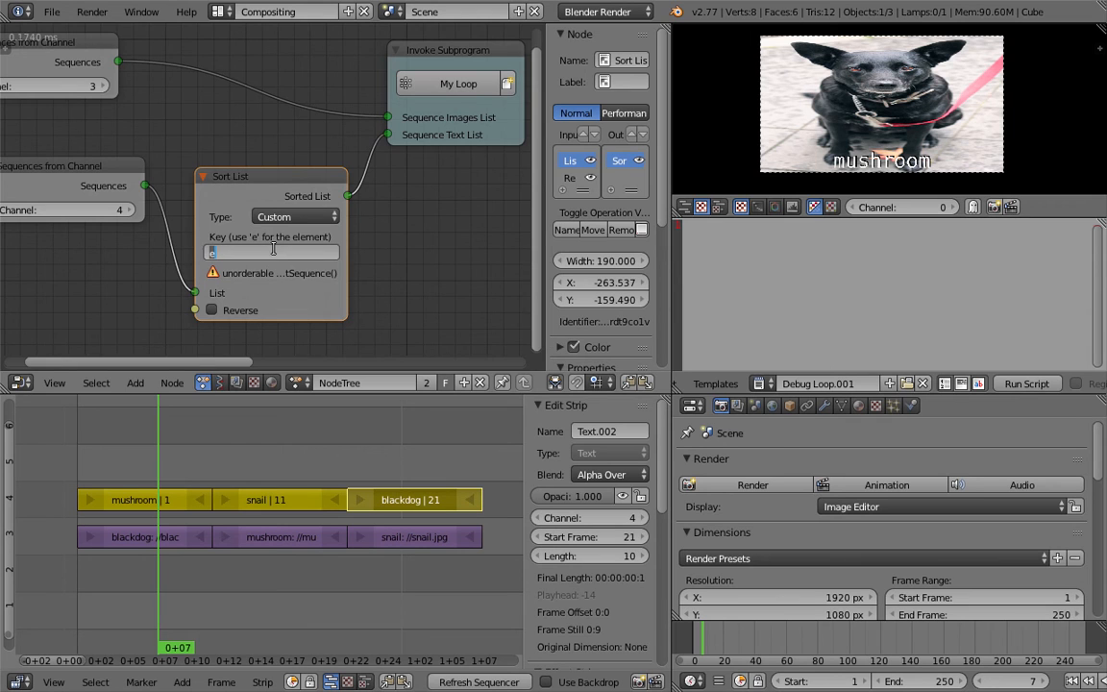
text(name)
key(Return)
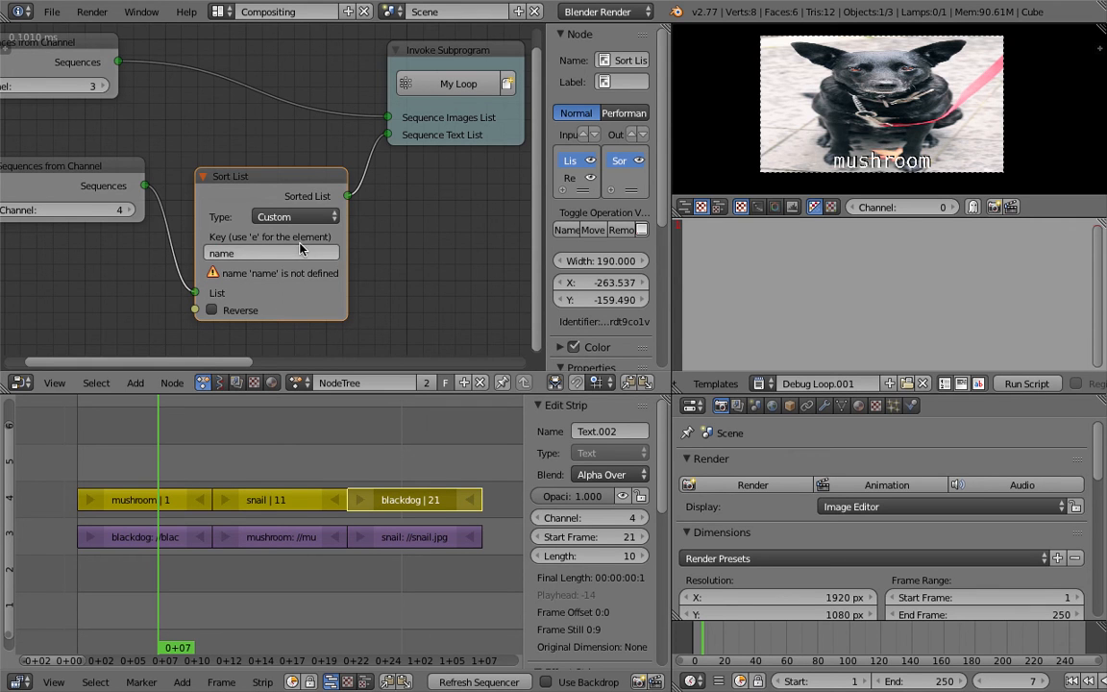
Delete the Sort List node, reconnect the channel 4 sequences to the Sequence Text List input and reposition their node
key(x)
drag(144, 186, 382, 137)
drag(149, 165, 193, 161)
scroll(185, 149, down, 1)
scroll(165, 129, down, 1)
middle_drag(155, 146, 221, 170)
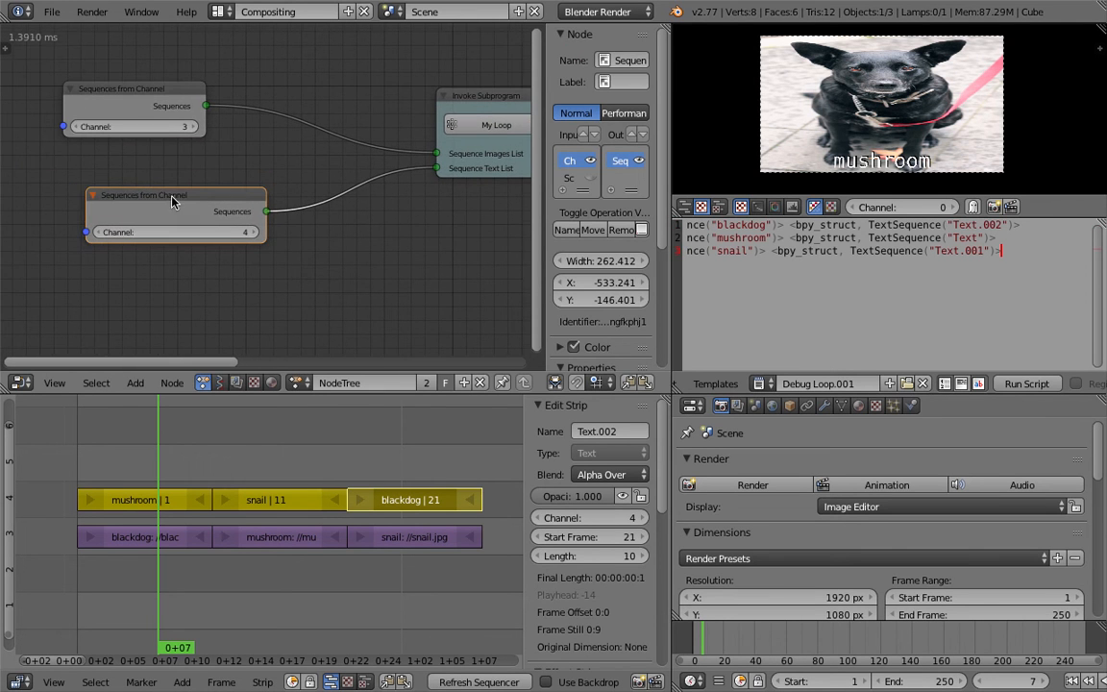
drag(193, 204, 211, 203)
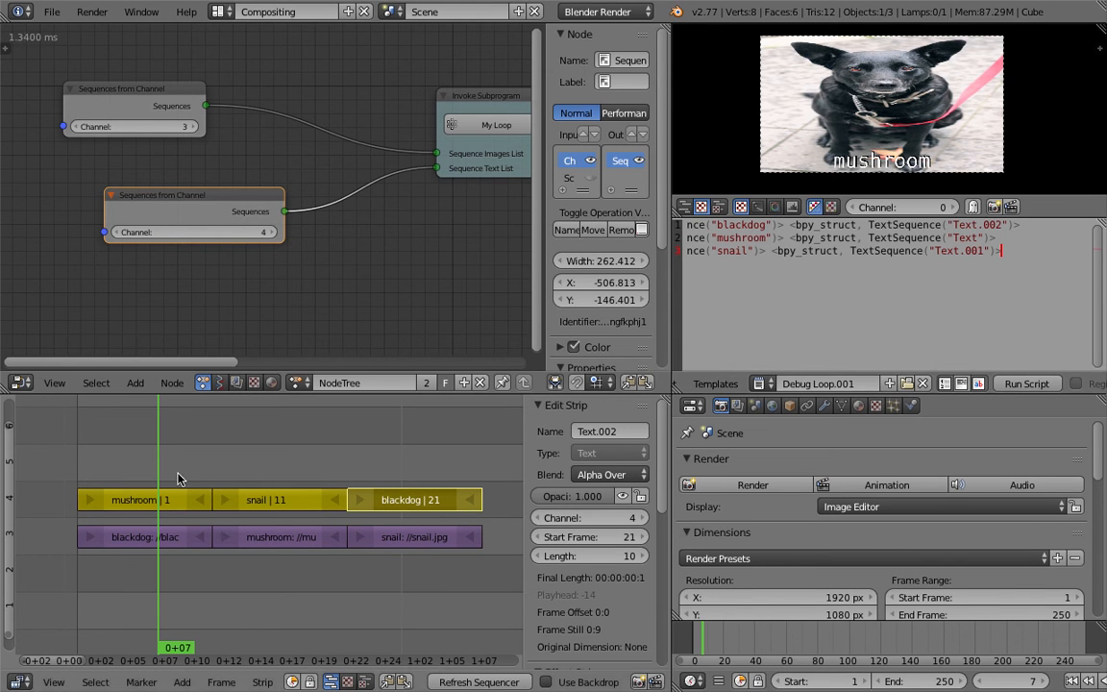
Select the first text strip and scrub the timeline to compare each picture with its caption
right_click(155, 501)
drag(183, 465, 284, 453)
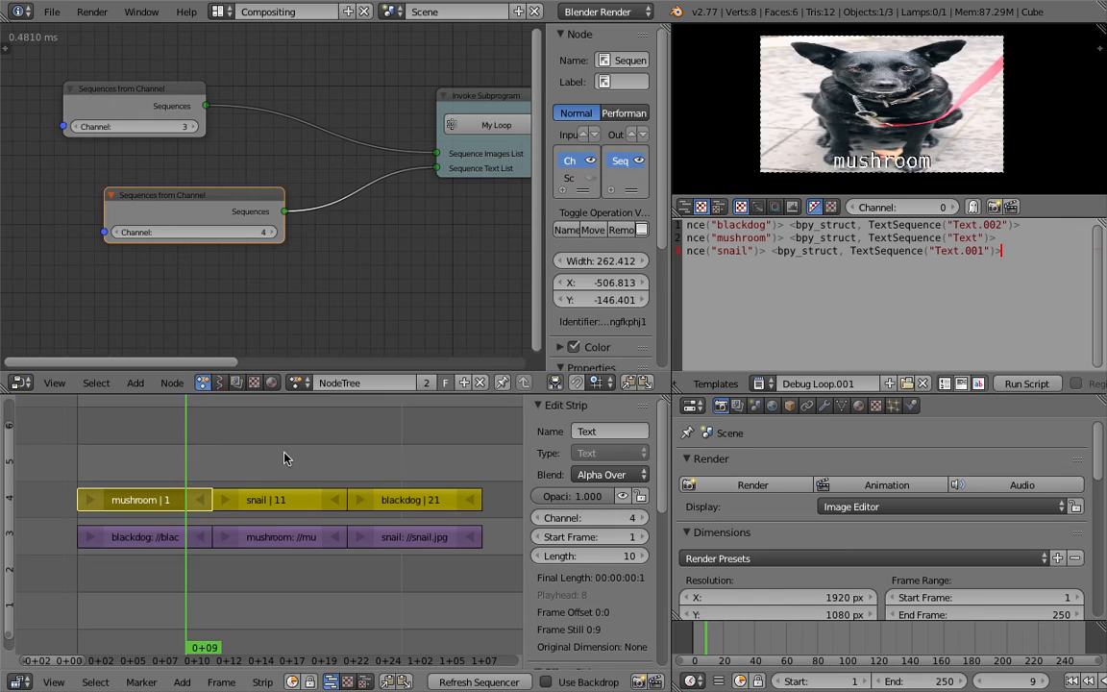
middle_drag(380, 306, 251, 299)
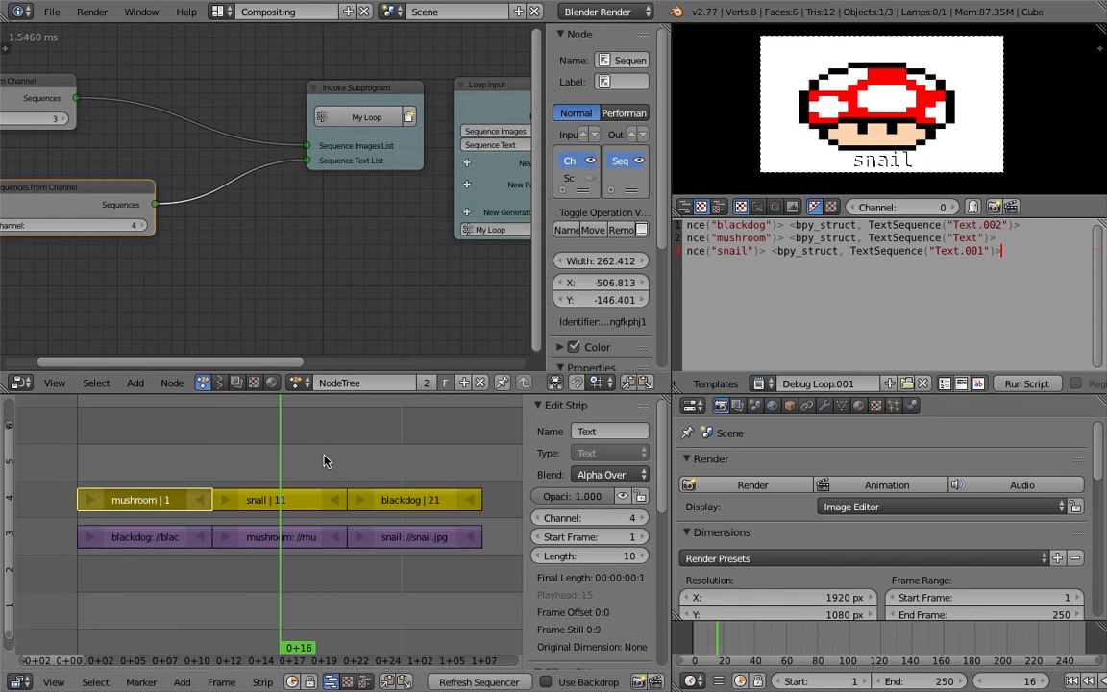
drag(326, 461, 408, 457)
click(291, 458)
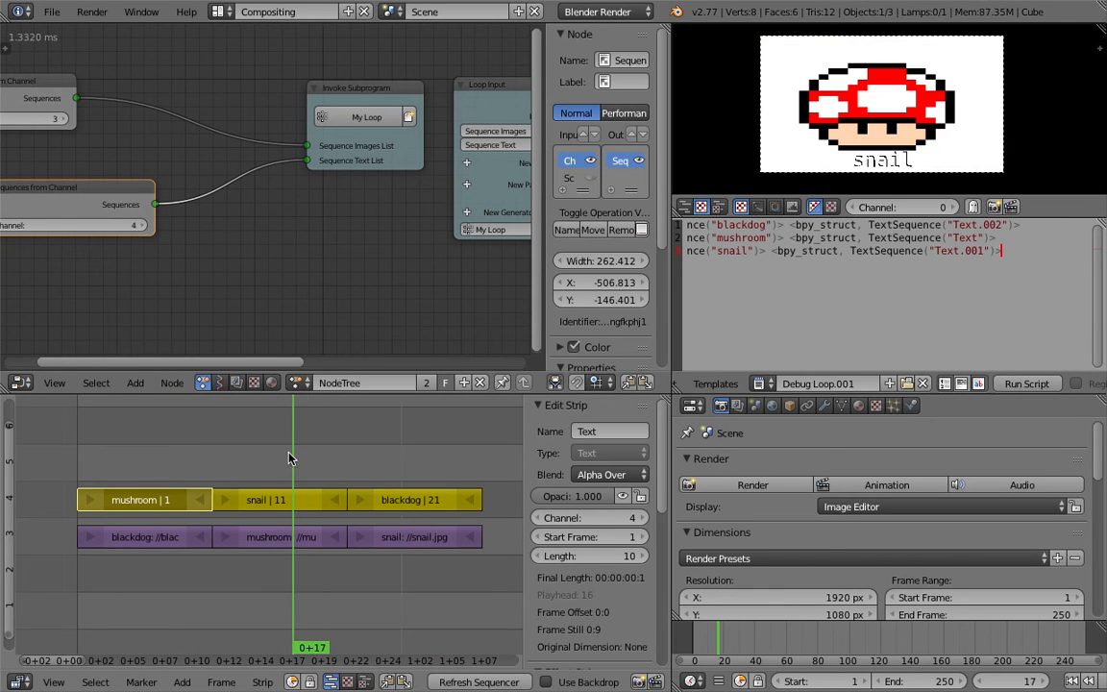
Scrub the timeline across all three pictures again to compare each one with its caption
click(159, 456)
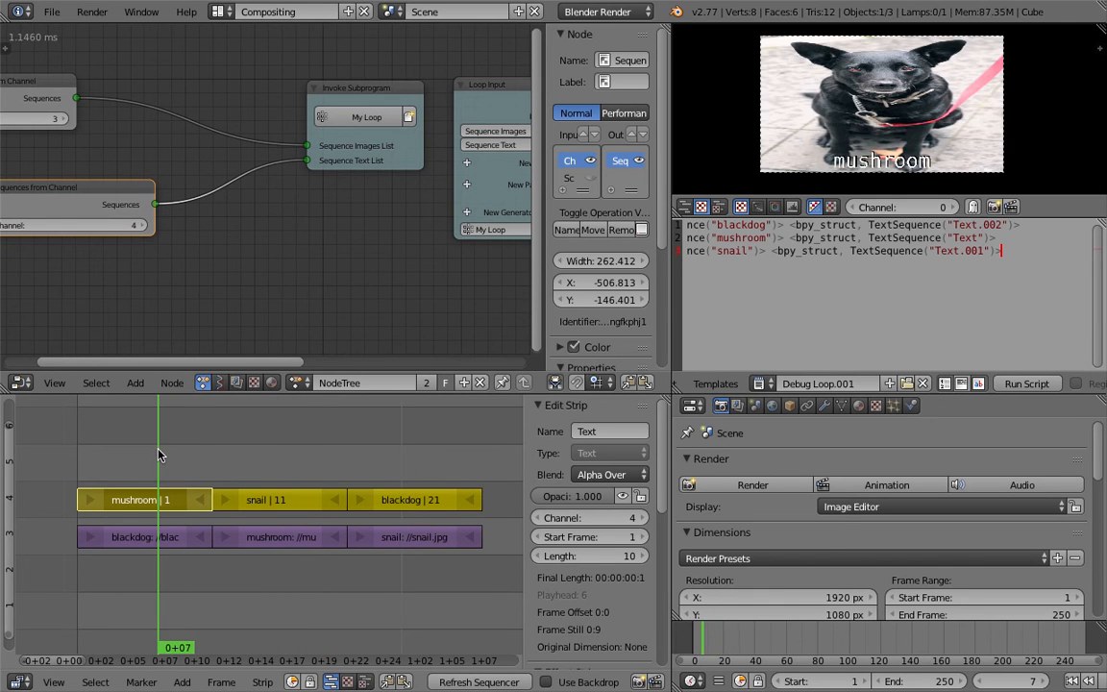
click(281, 464)
click(416, 469)
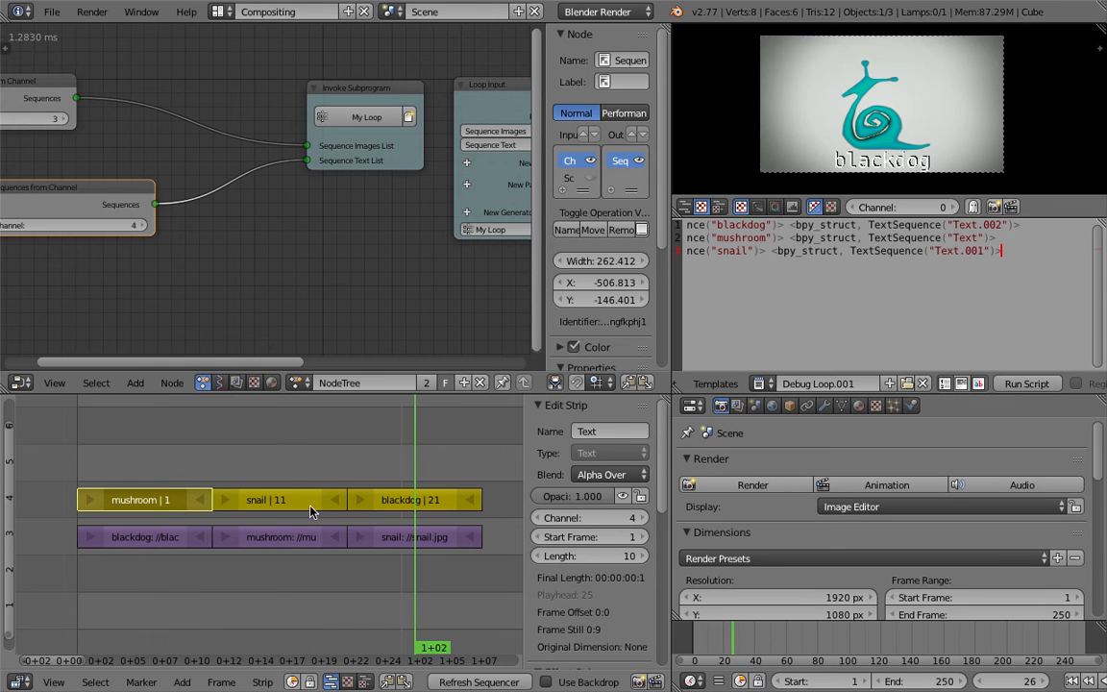
click(256, 480)
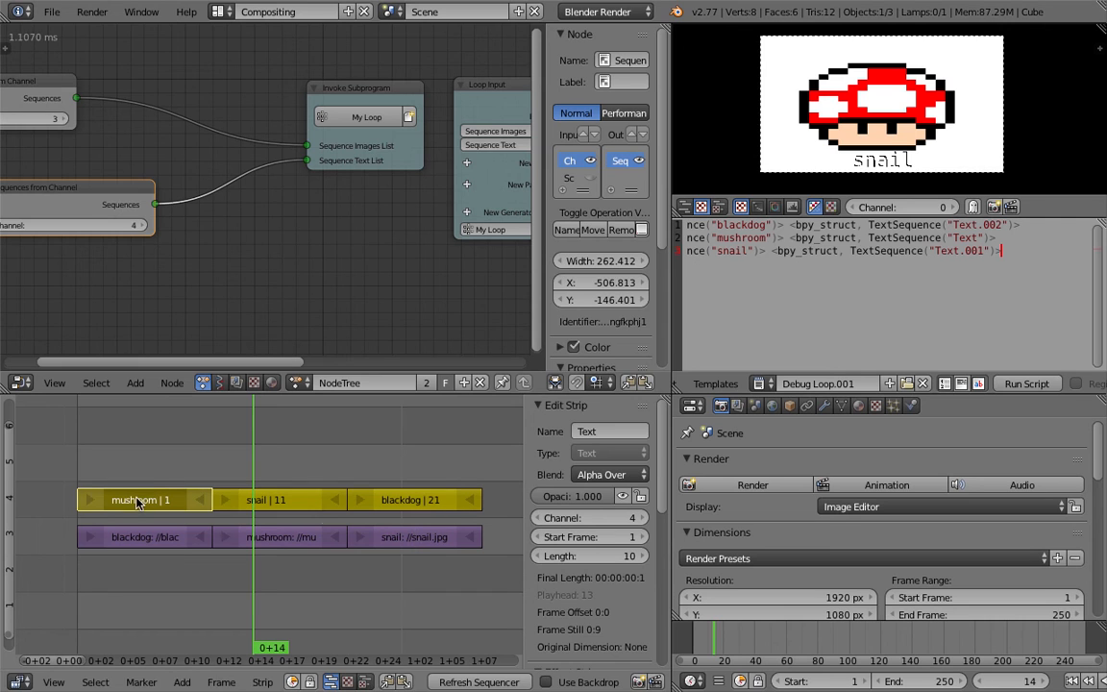
Swap the first two text strips on channel 4 so they start at frames 11 and 1, and scrub to the third picture
key(g)
click(281, 462)
right_click(277, 500)
key(g)
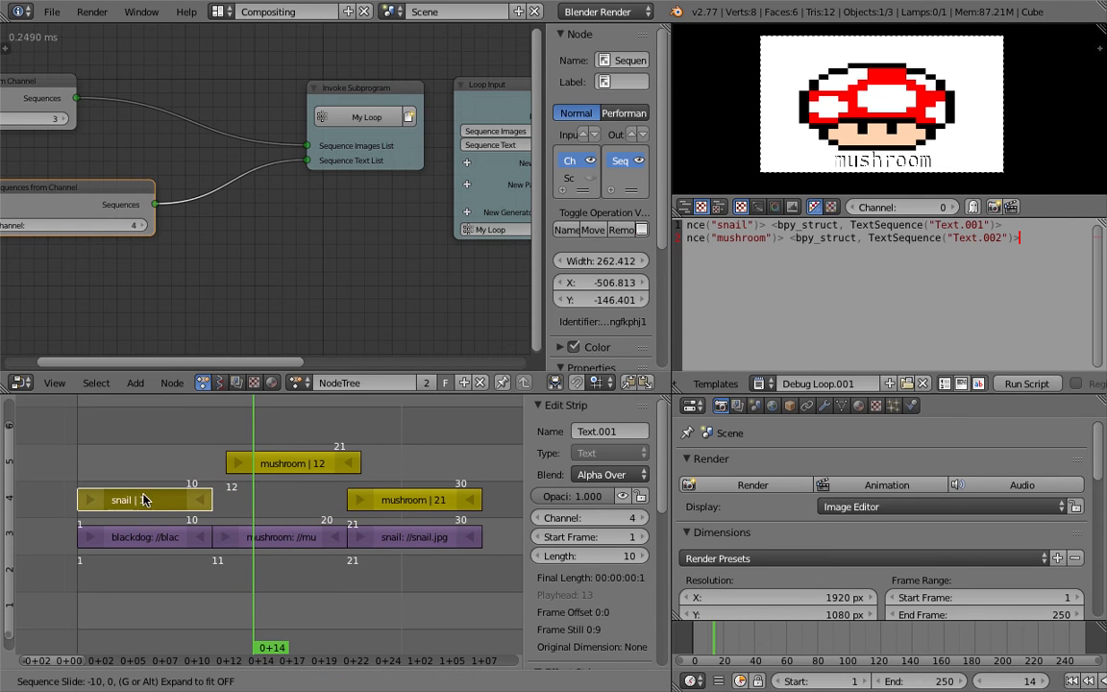
click(134, 499)
right_click(278, 463)
key(g)
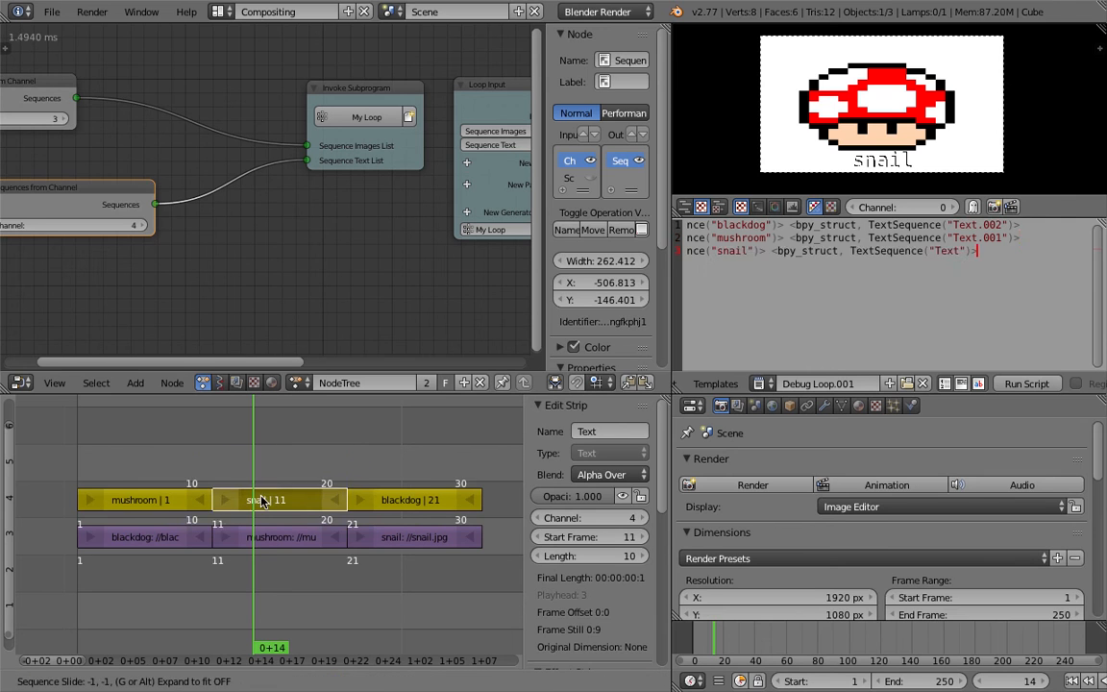
click(262, 501)
drag(301, 459, 388, 468)
Hide the node editor's properties sidebar and spread out the Debug Loop, Sequence Info and Text Sequence Output nodes
middle_drag(448, 236, 200, 265)
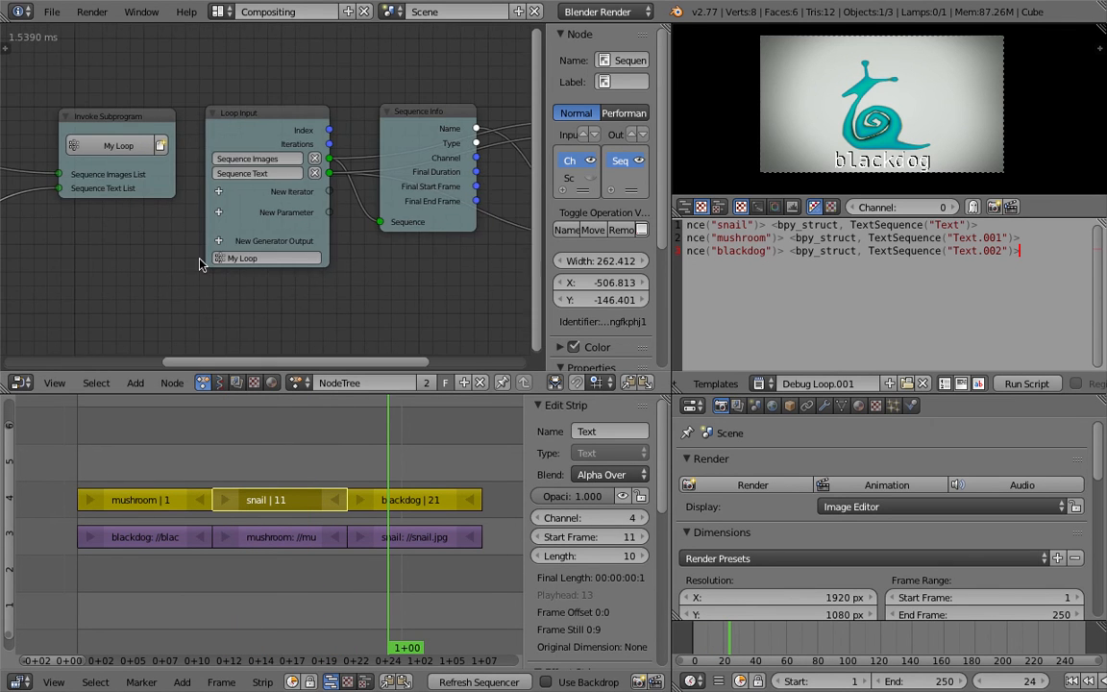
middle_drag(383, 267, 238, 272)
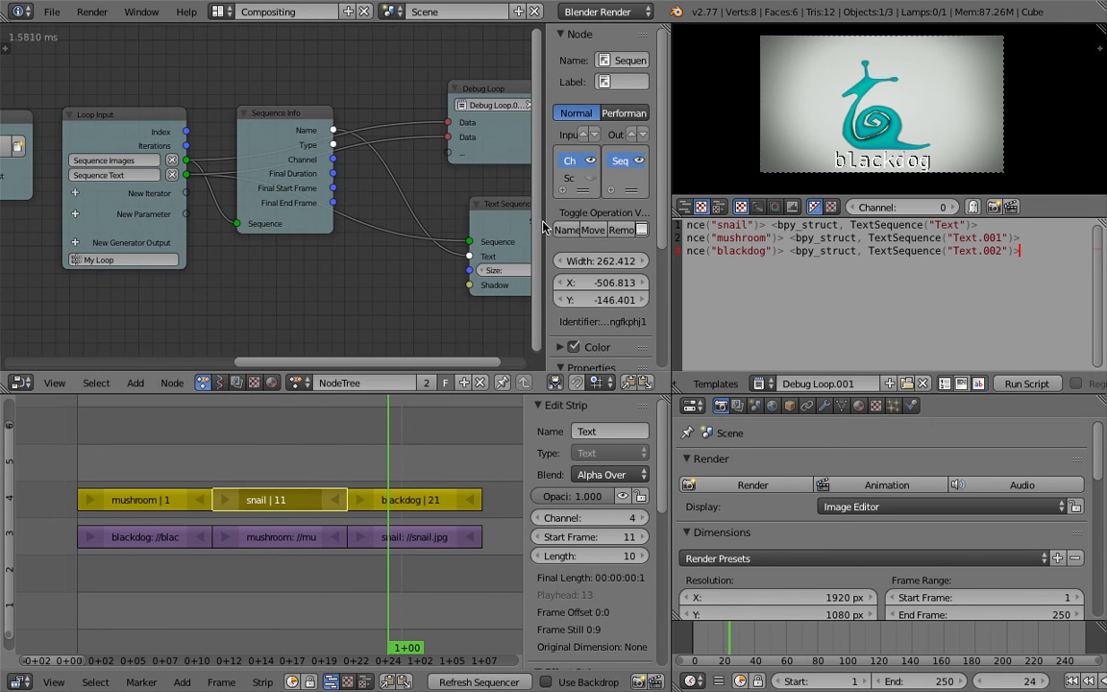
middle_drag(539, 221, 554, 178)
key(n)
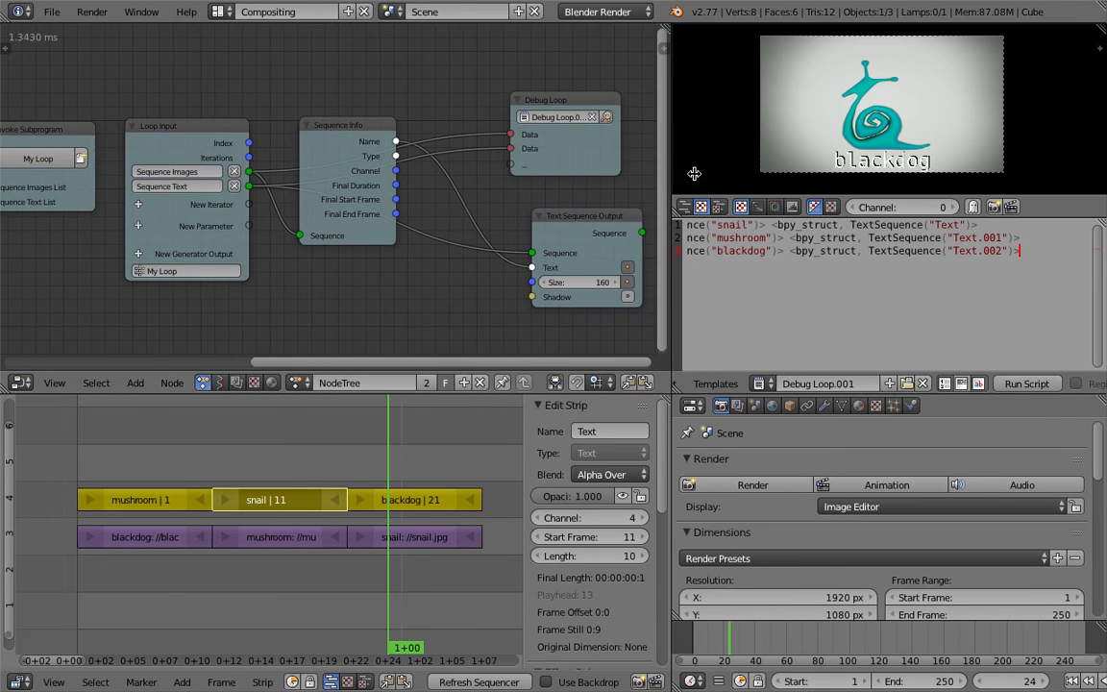
middle_drag(616, 105, 516, 90)
click(516, 89)
drag(515, 88, 554, 90)
drag(231, 142, 259, 266)
middle_drag(293, 177, 304, 160)
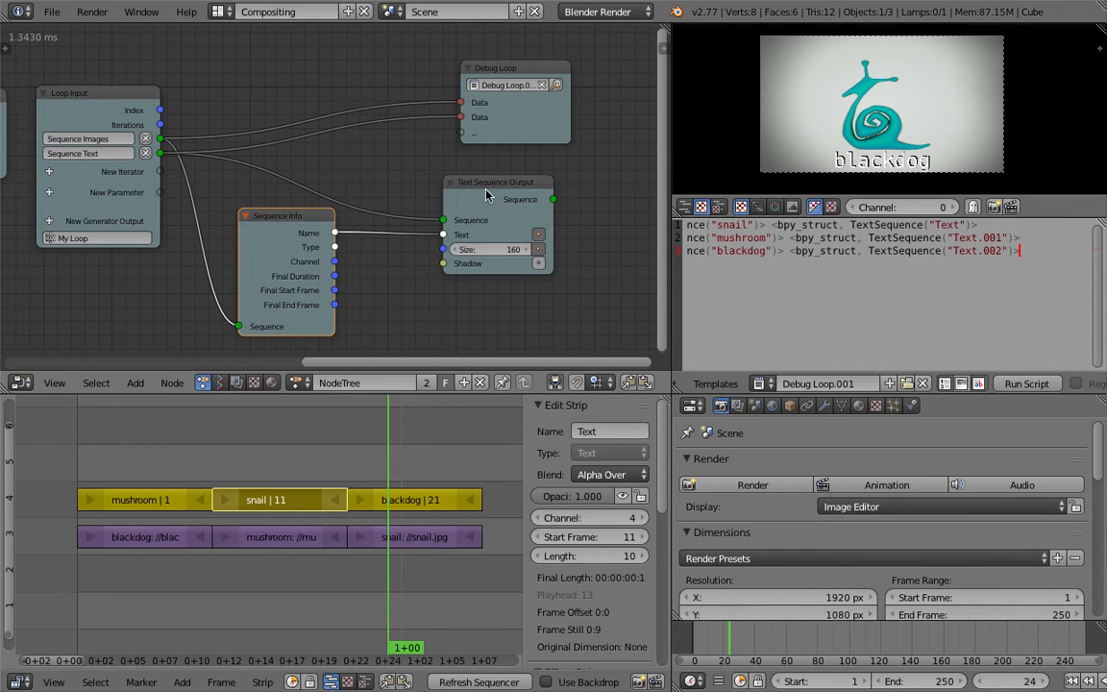
drag(485, 195, 474, 194)
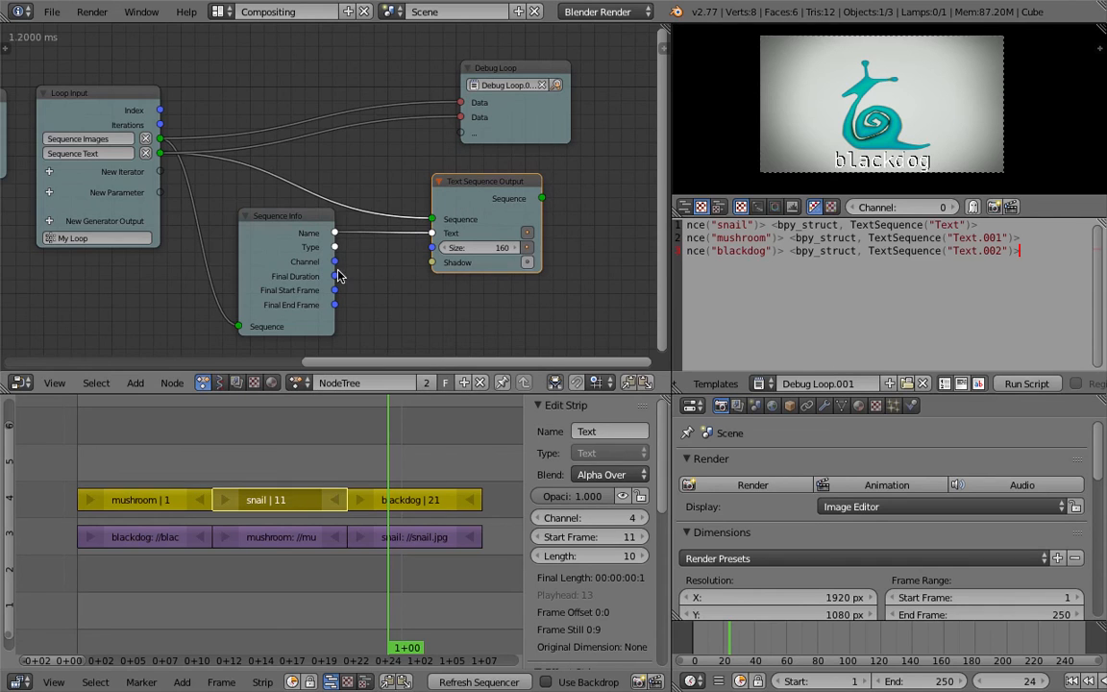
drag(300, 227, 311, 223)
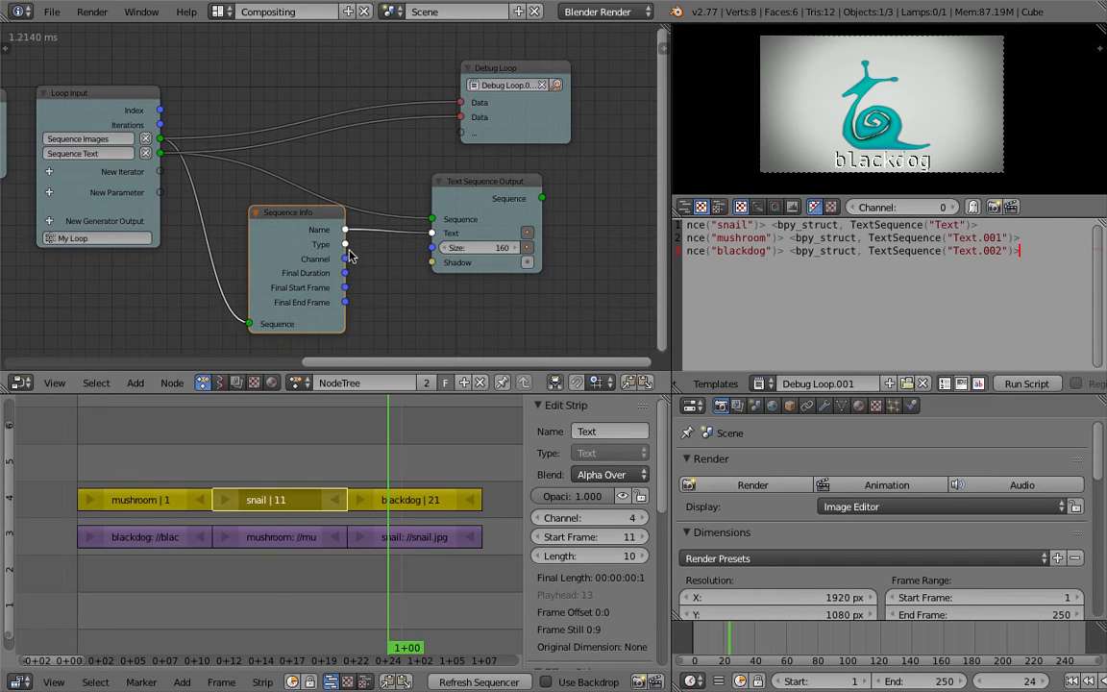
drag(491, 179, 522, 165)
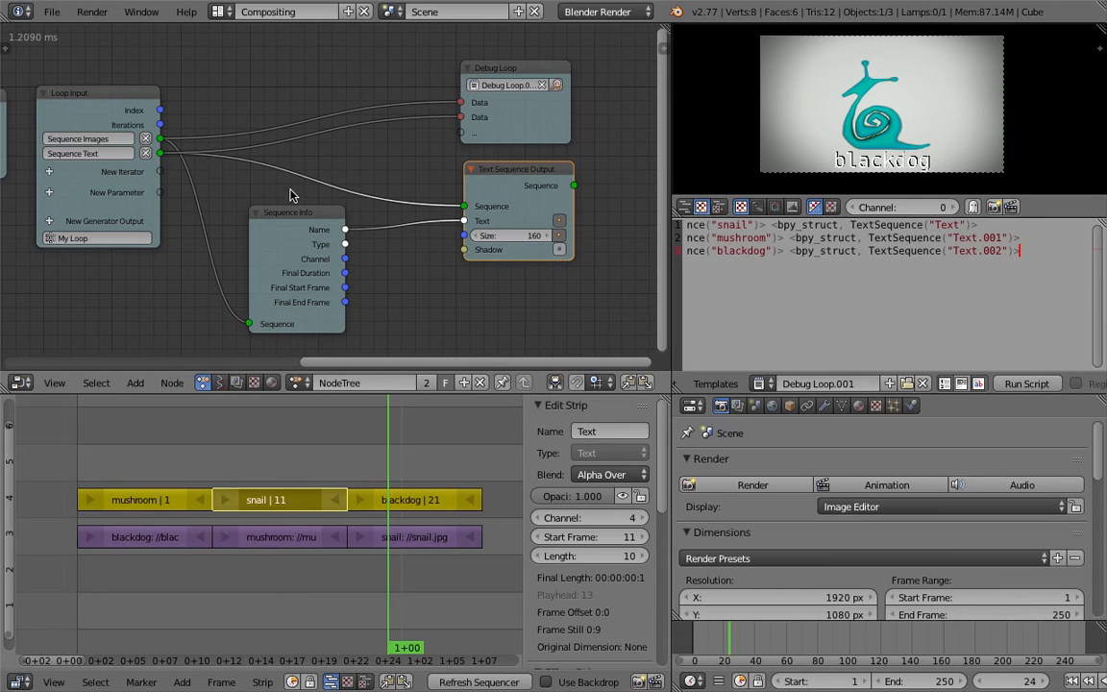
Try the Sequence Info node's Type output as the caption text, and reconnect its Name output to the Text input
drag(345, 244, 458, 233)
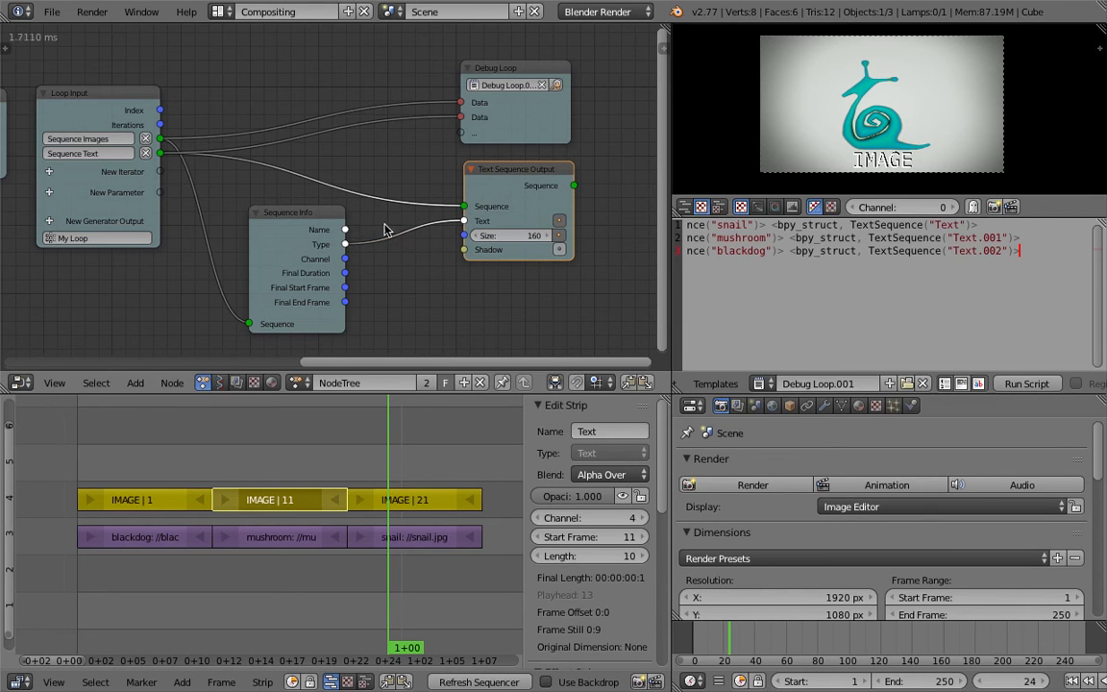
key(g)
click(366, 232)
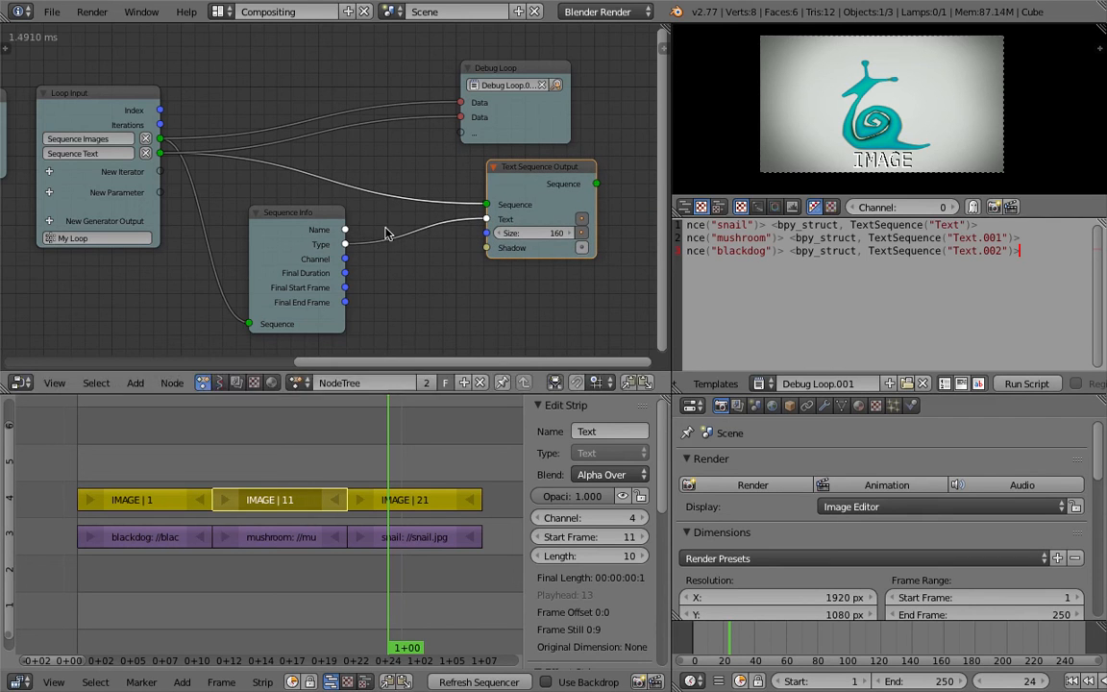
drag(345, 229, 486, 219)
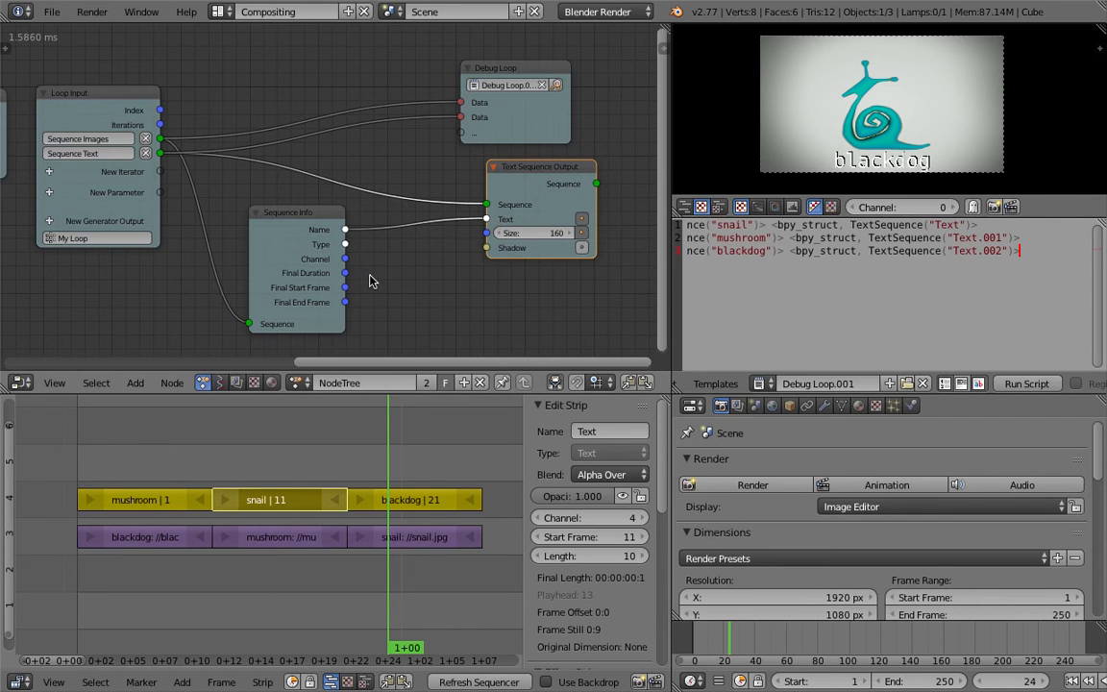
Connect Sequence Info's Name, Final Start Frame and Final End Frame outputs to the Debug Loop node and view the start of its output lines
drag(345, 287, 462, 133)
drag(531, 130, 556, 122)
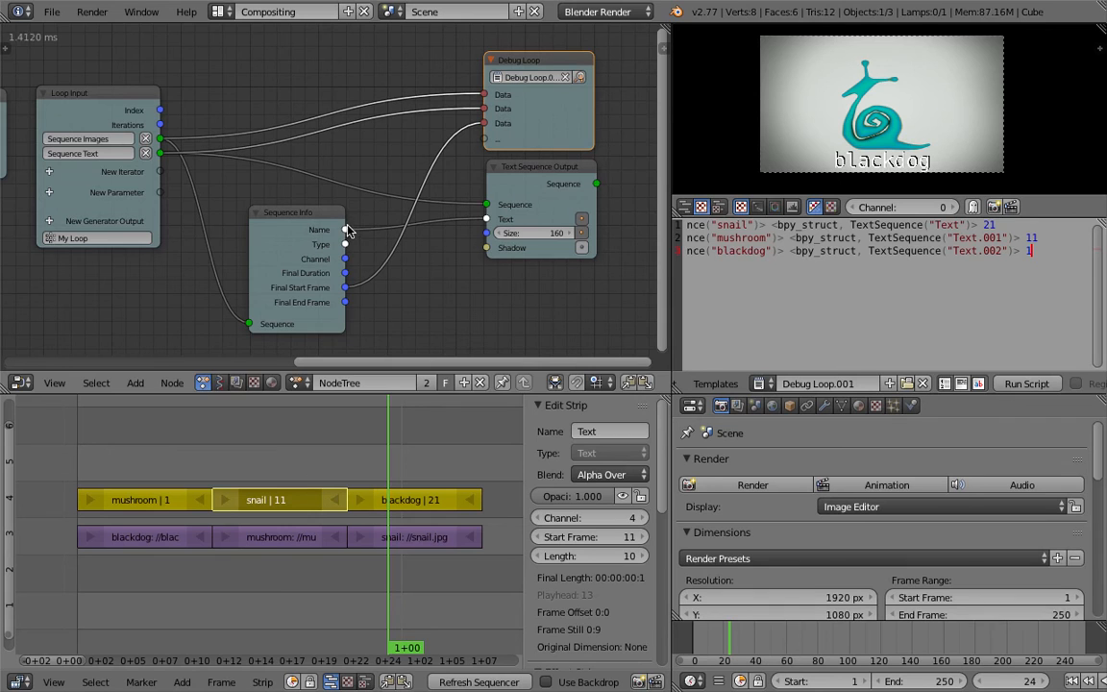
drag(348, 232, 481, 106)
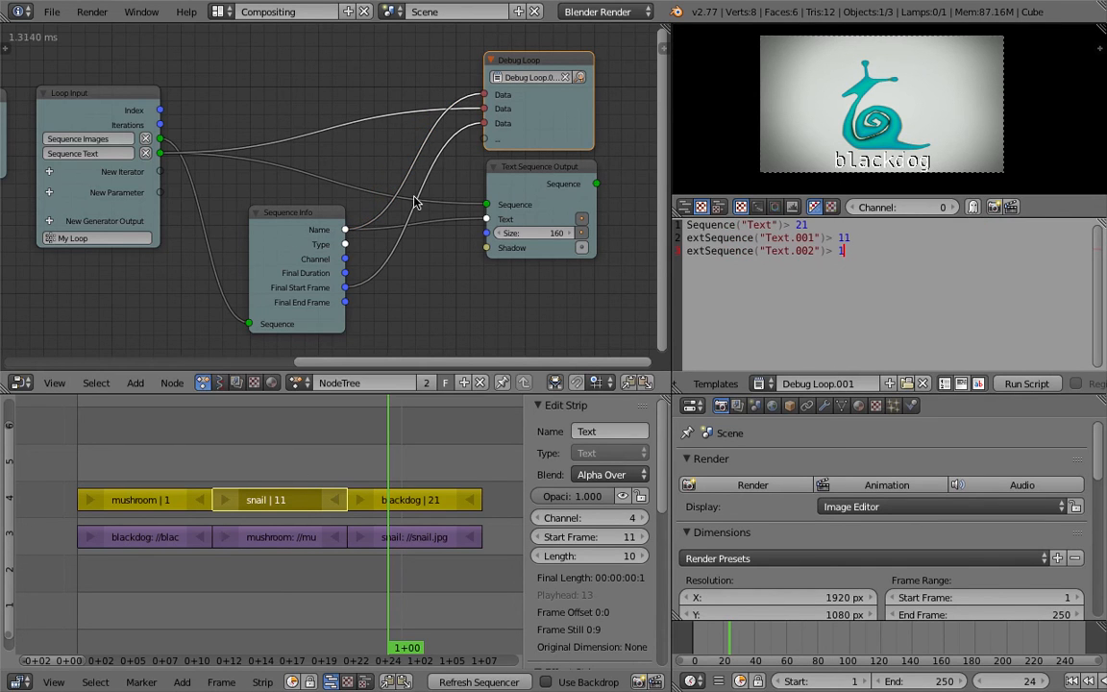
drag(344, 302, 486, 143)
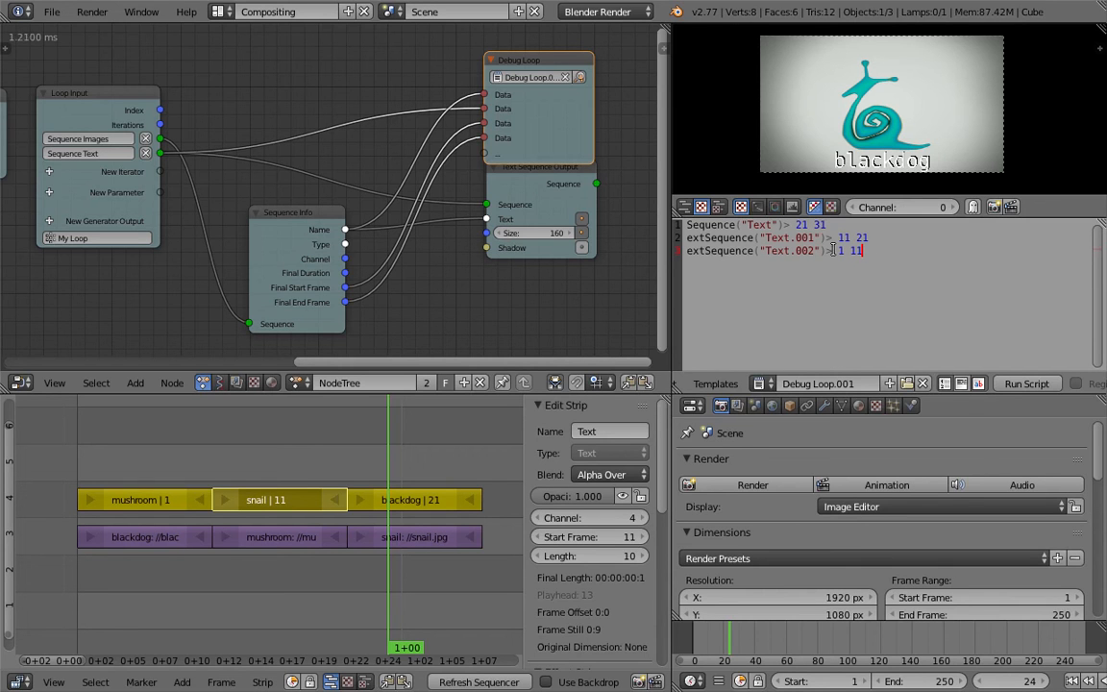
drag(685, 228, 725, 252)
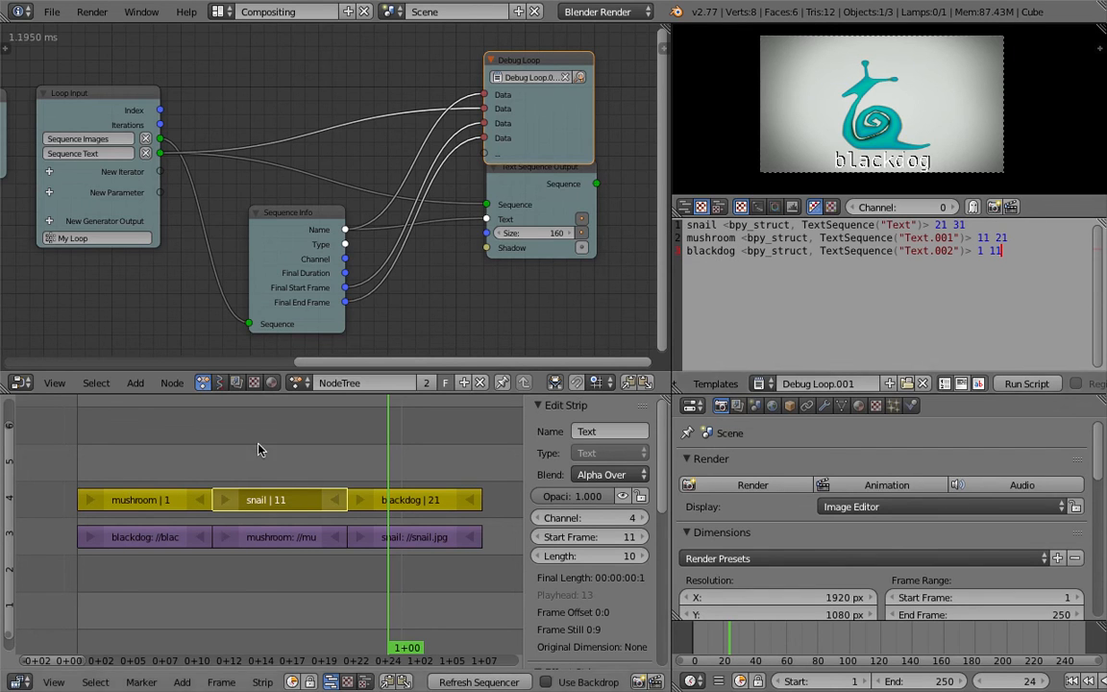
Scrub through the three pictures to compare the captions with the debug output's strip order
click(151, 443)
drag(267, 446, 394, 461)
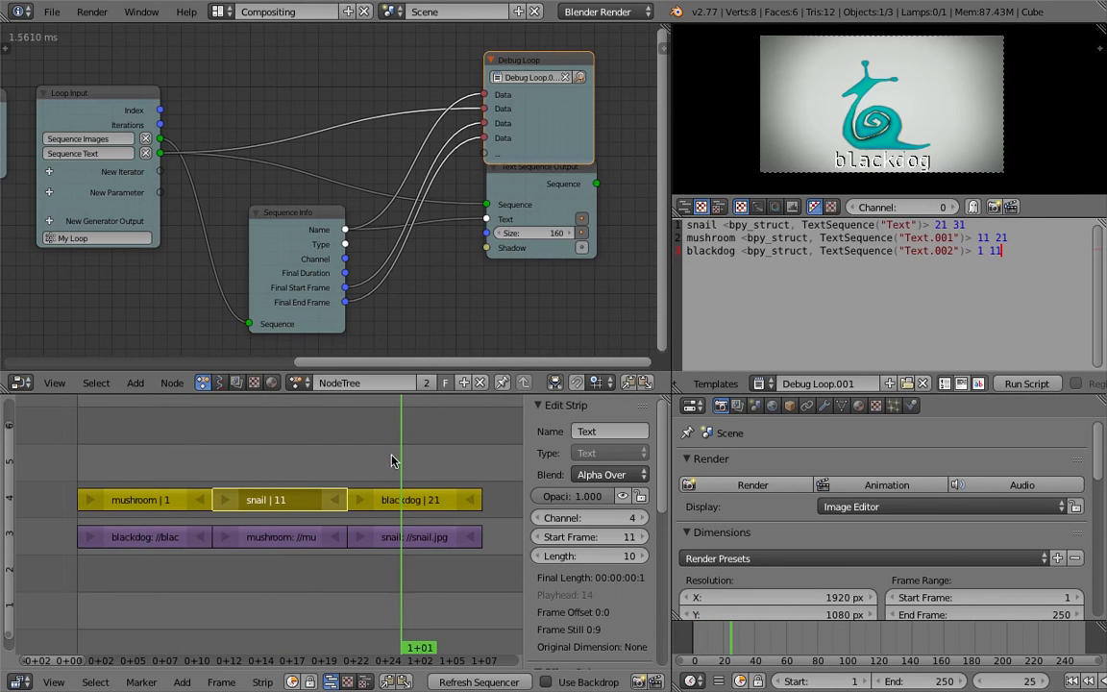
click(173, 453)
click(281, 458)
click(404, 458)
click(171, 469)
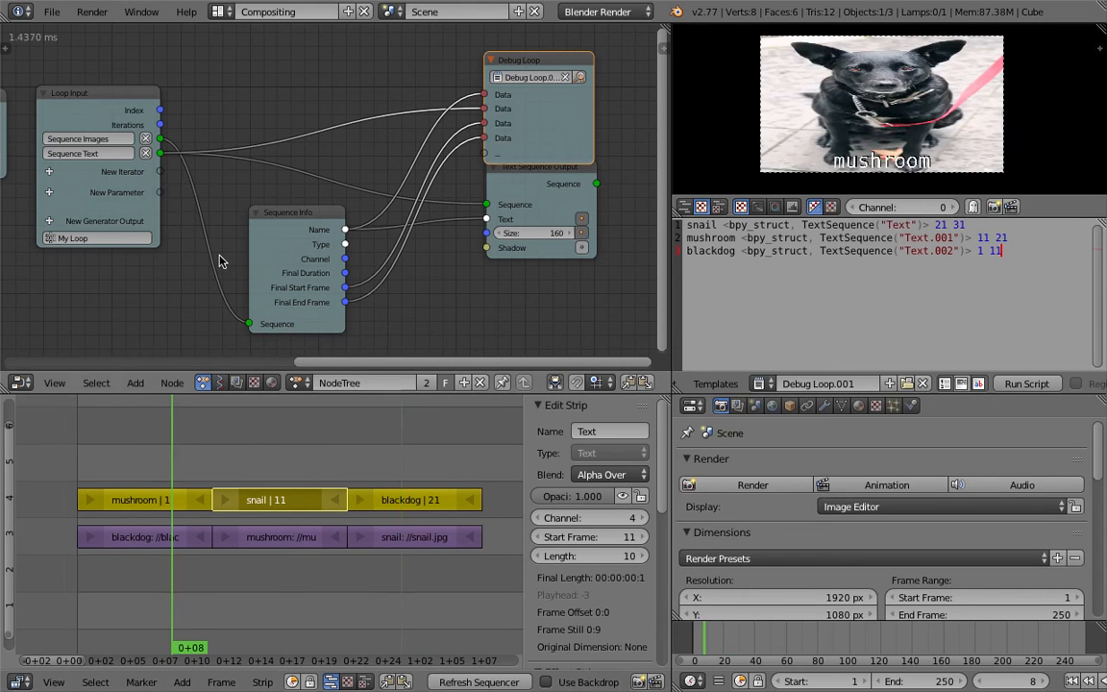
Move the Debug Loop and Text Sequence Output nodes apart and shift Sequence Info closer to Loop Input
middle_drag(303, 112, 307, 110)
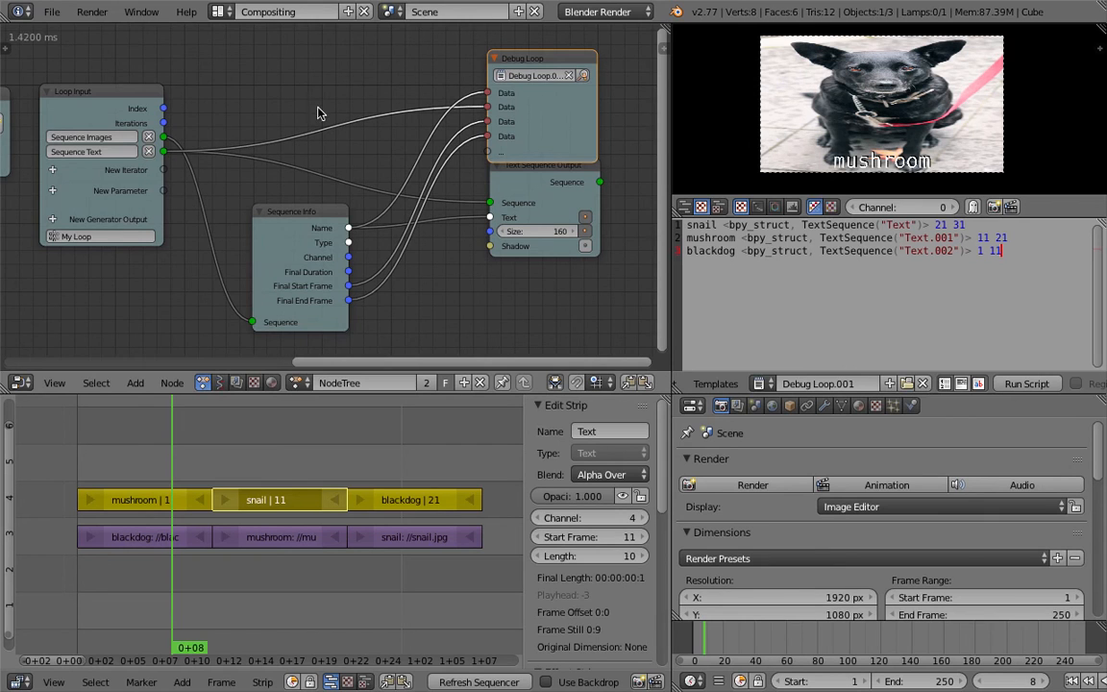
middle_drag(312, 112, 337, 112)
drag(540, 61, 576, 52)
drag(553, 172, 610, 205)
middle_drag(416, 237, 369, 205)
drag(225, 187, 187, 197)
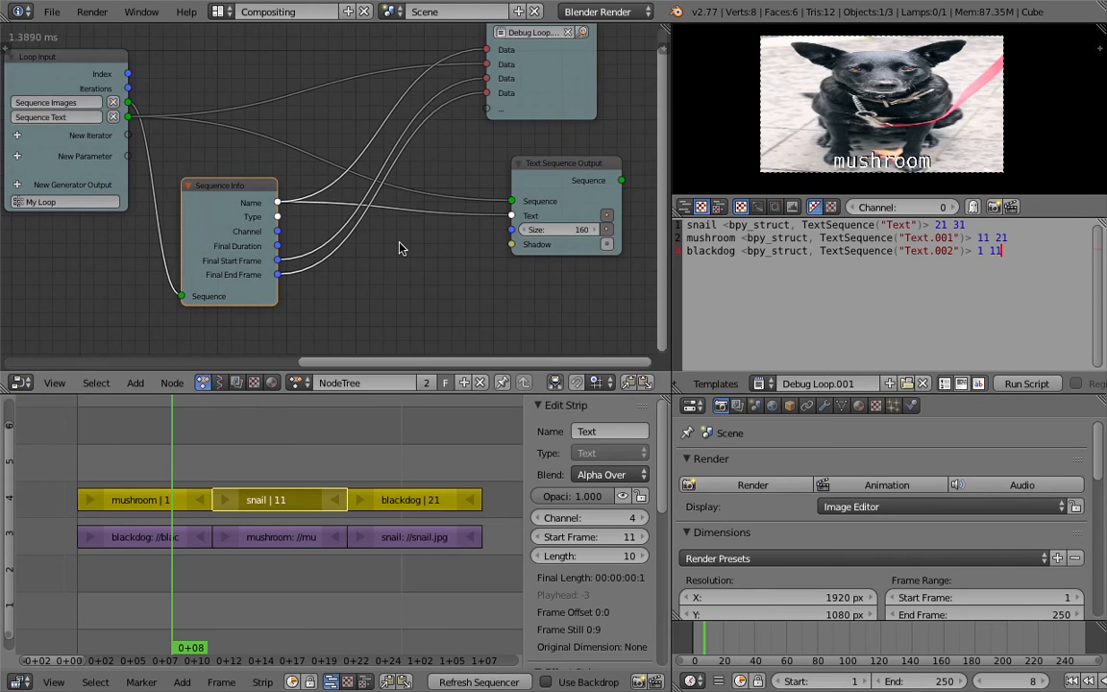
key(shift+a)
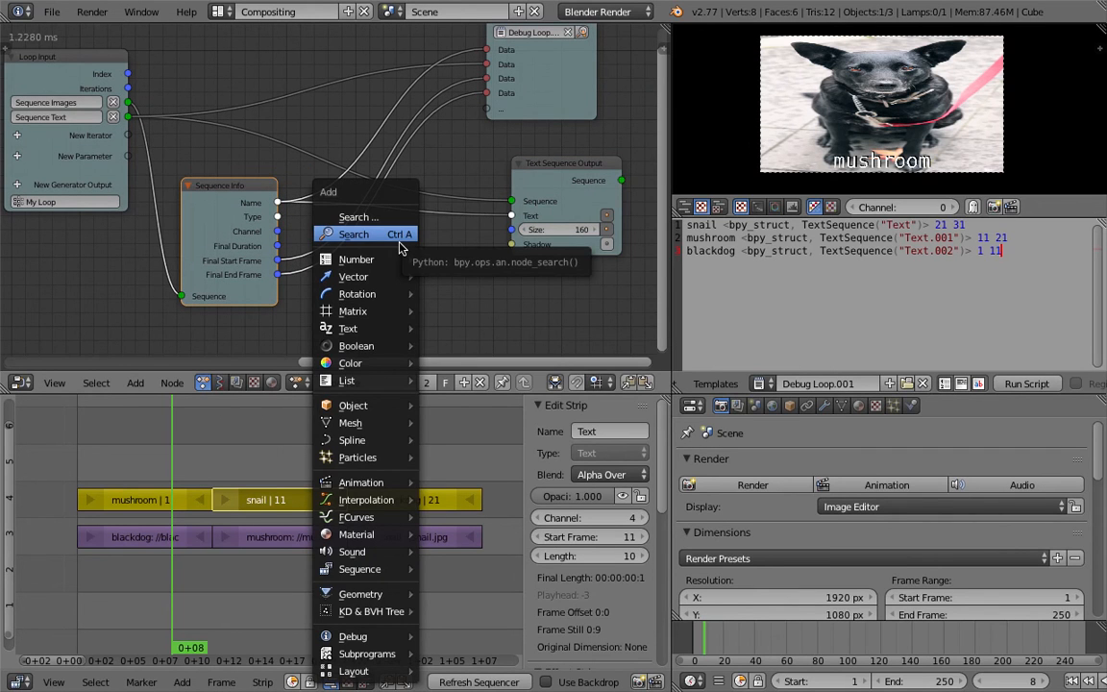
click(398, 236)
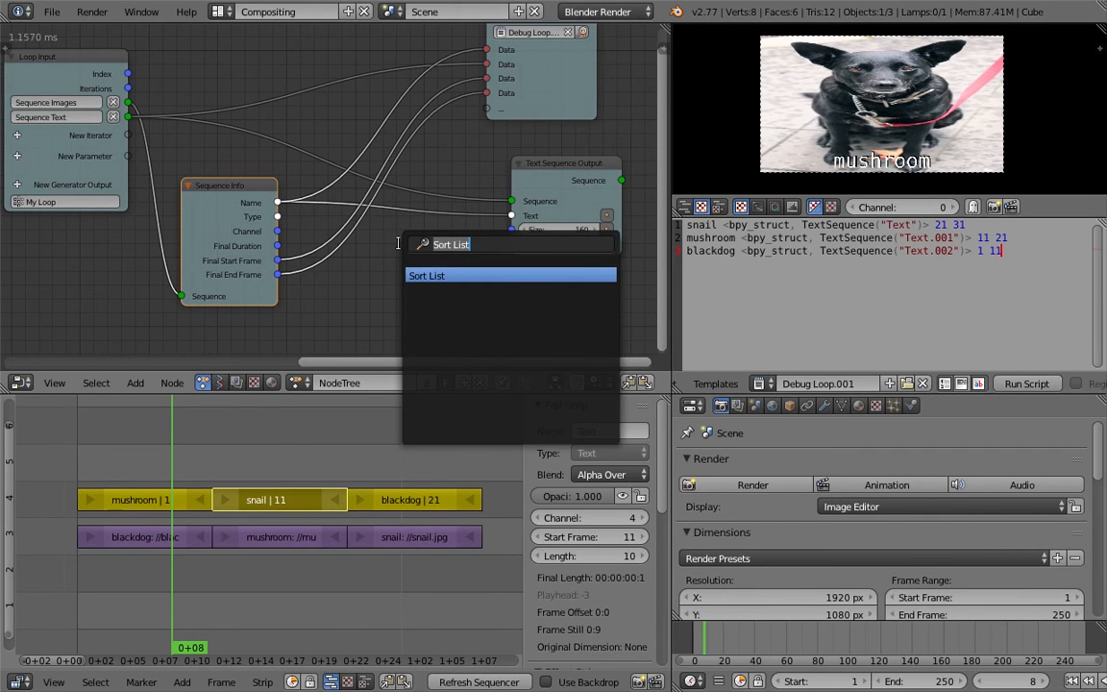
click(419, 275)
click(373, 238)
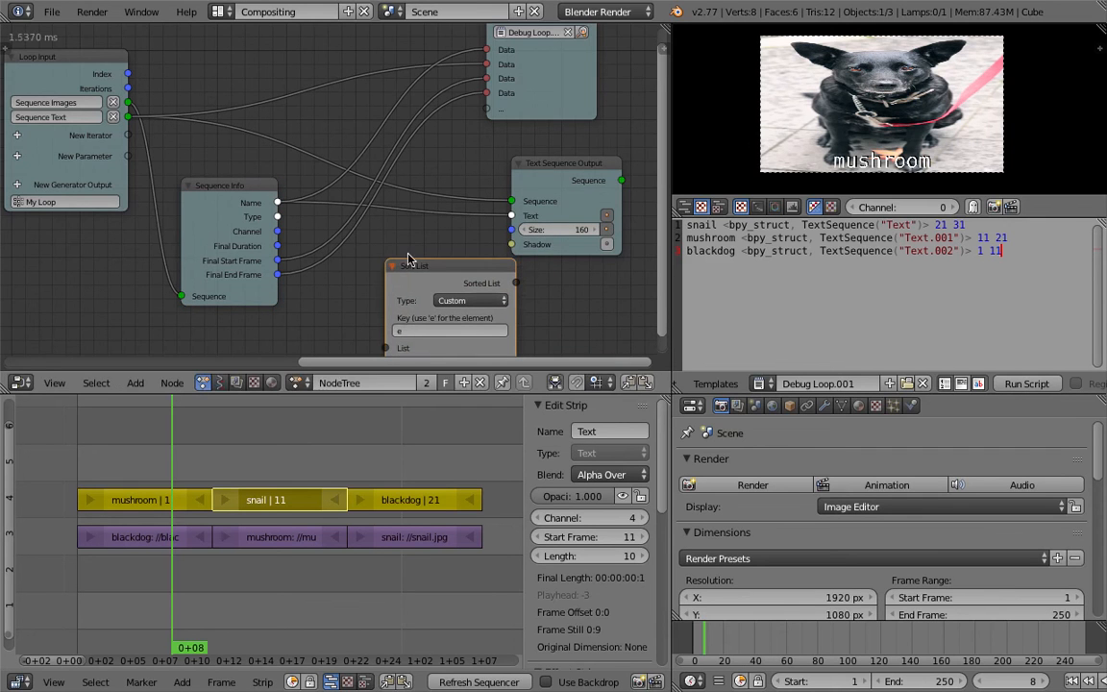
key(x)
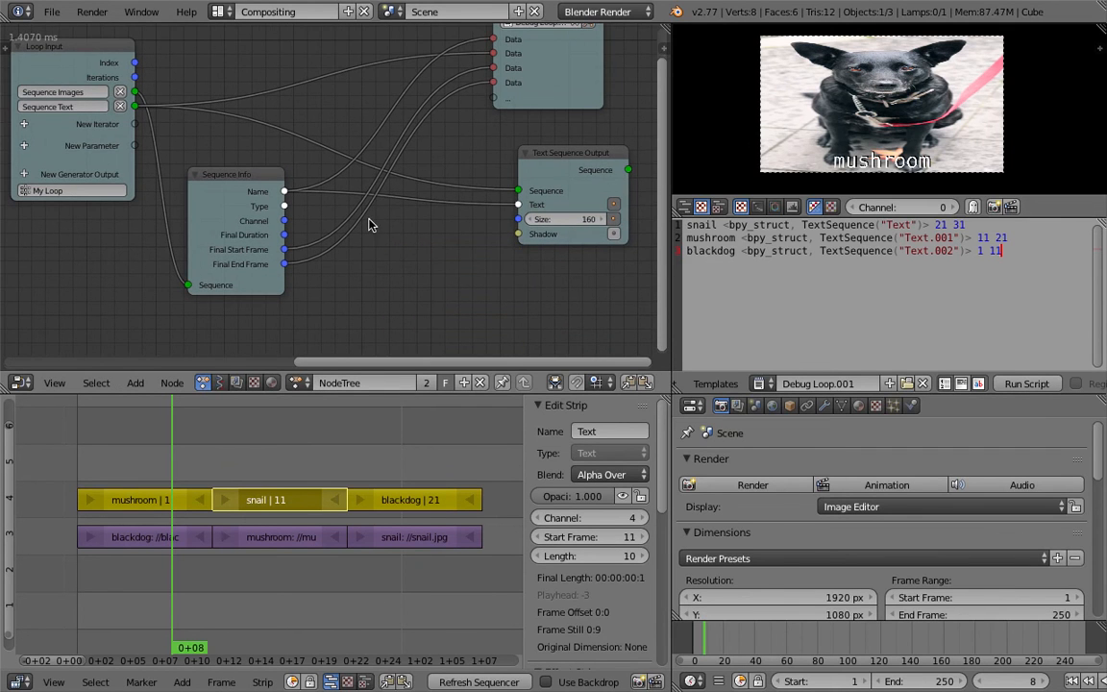
Insert a Reverse List node between the channel 4 sequences and the Sequence Text List input of My Loop
scroll(373, 199, down, 2)
middle_drag(303, 150, 357, 160)
middle_drag(226, 150, 358, 152)
middle_drag(138, 143, 312, 149)
drag(129, 181, 65, 181)
key(shift+a)
click(205, 223)
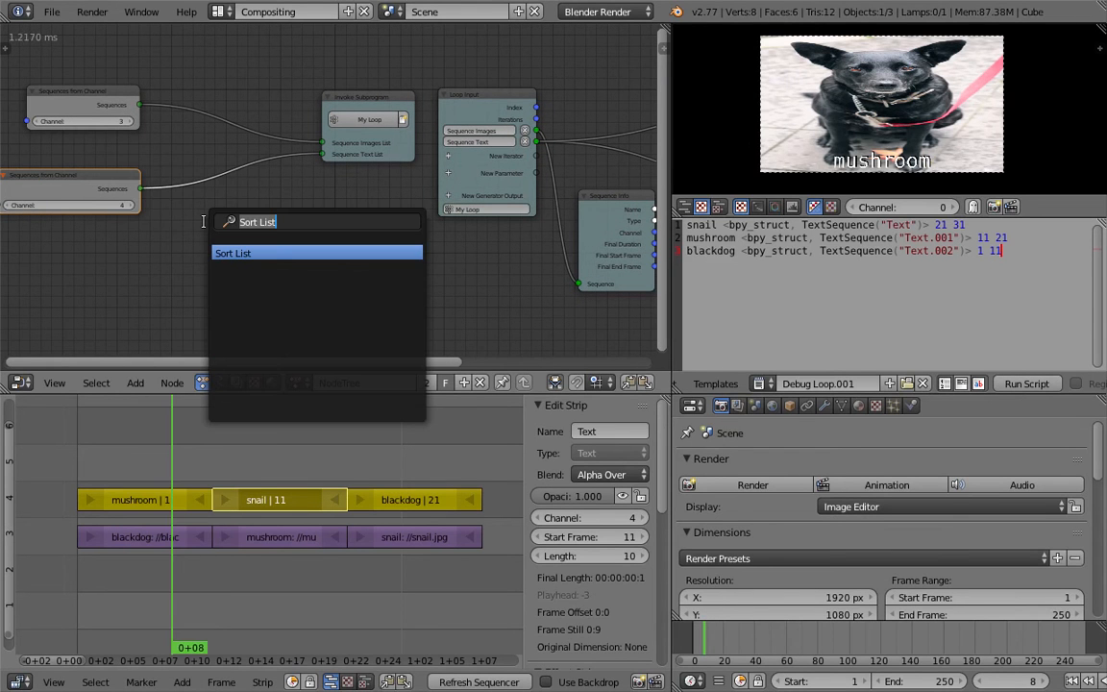
text(rever)
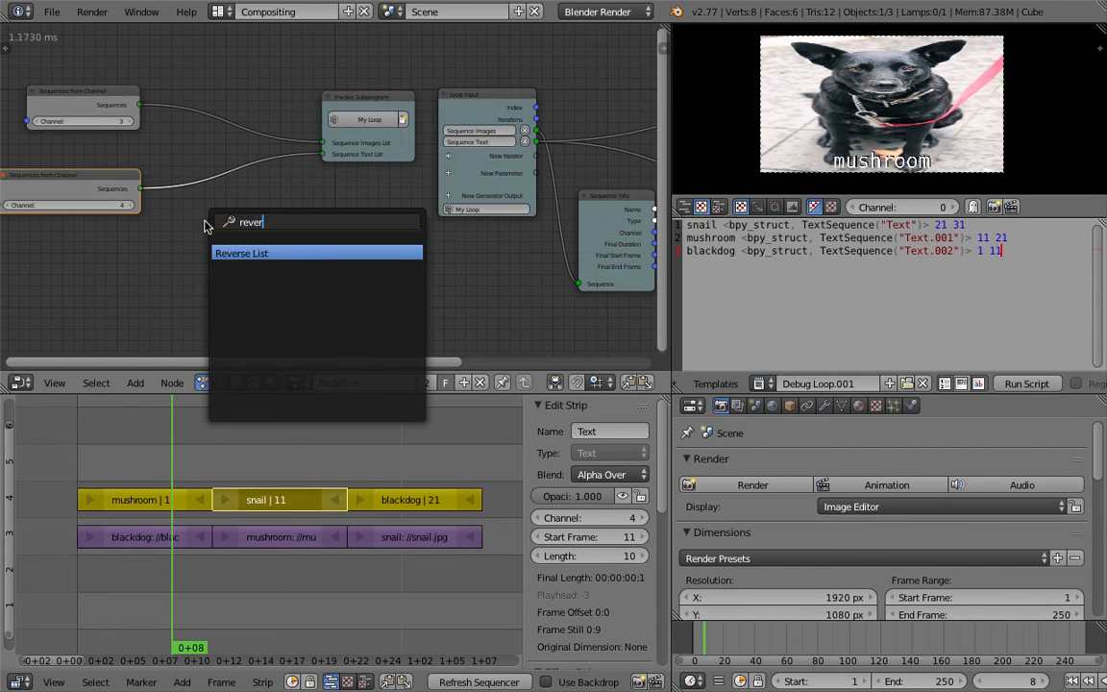
key(Return)
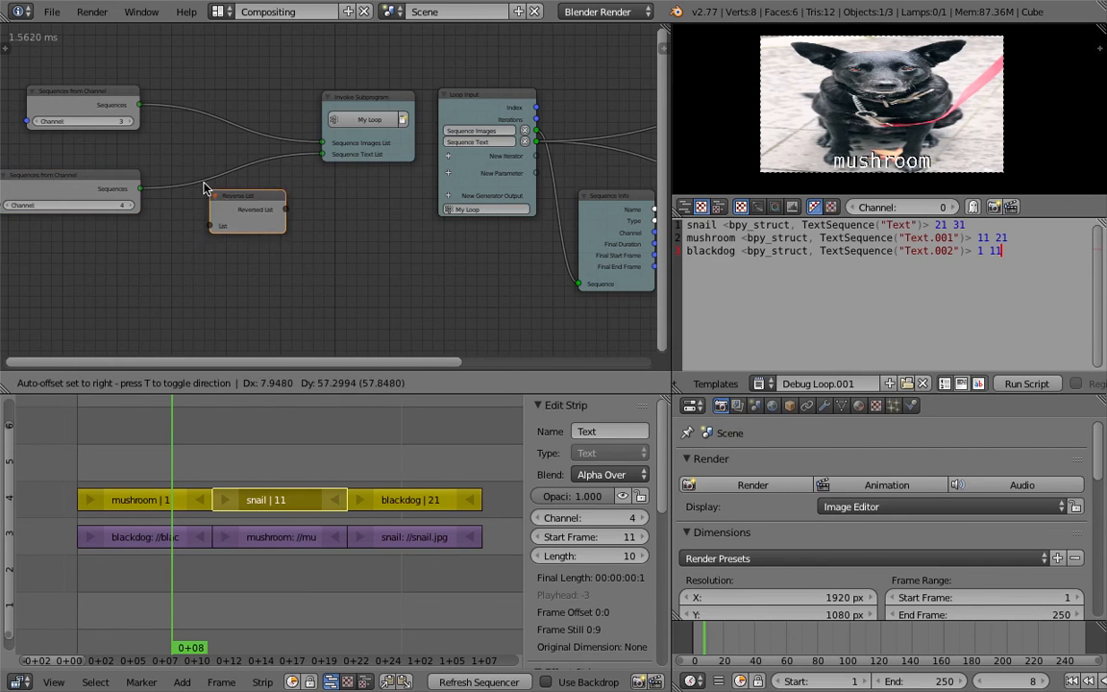
click(210, 189)
drag(212, 191, 207, 179)
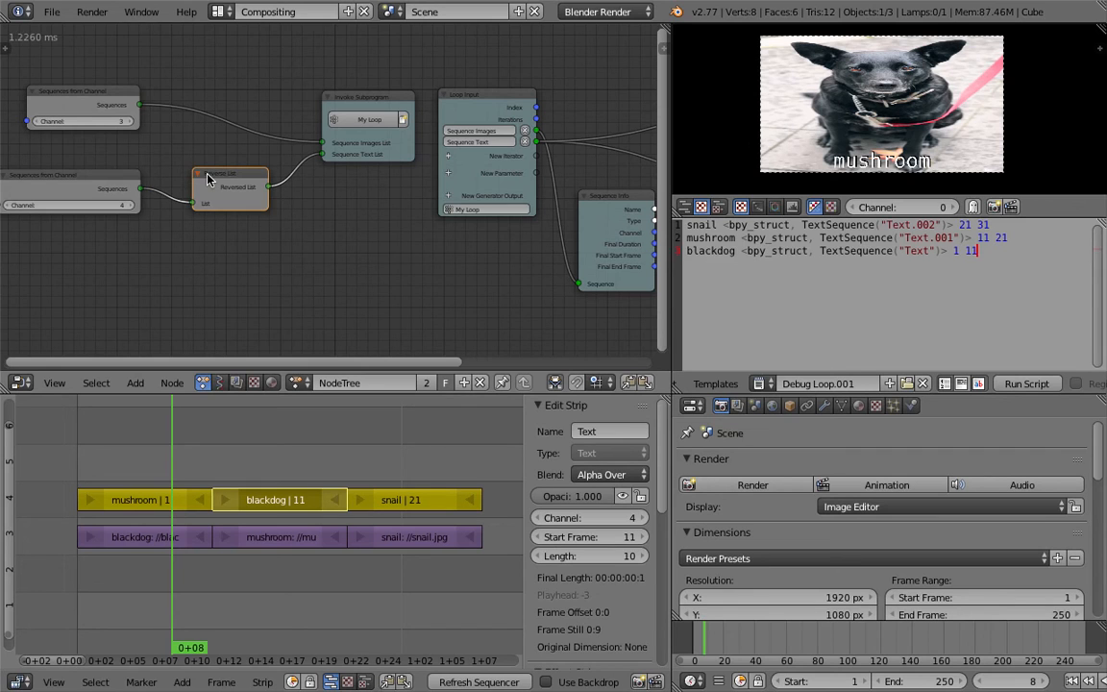
Scrub to check the captions, bypass the Reverse List node for comparison, and reinsert it before the Sequence Text List input
drag(244, 459, 213, 459)
click(156, 458)
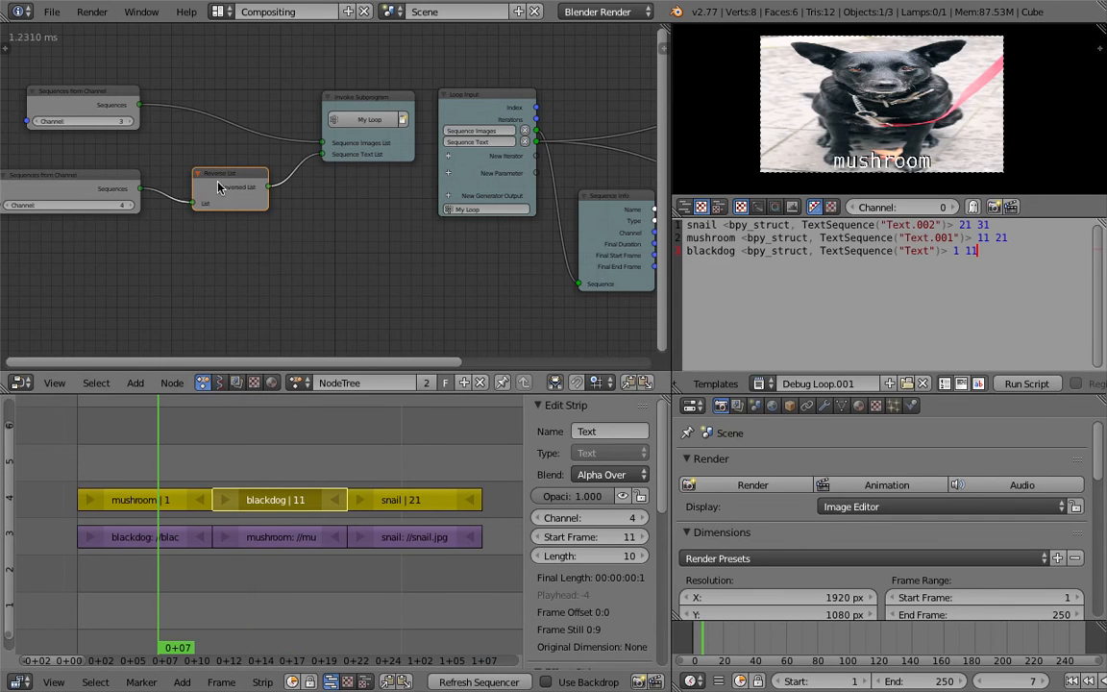
drag(142, 188, 319, 154)
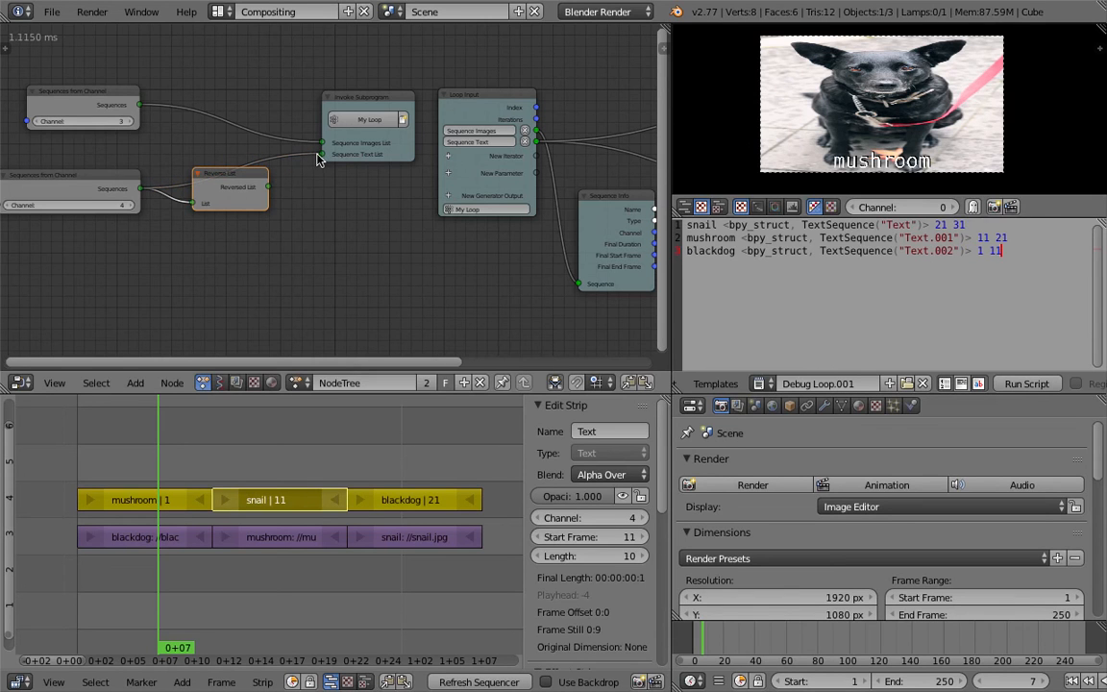
drag(236, 179, 325, 155)
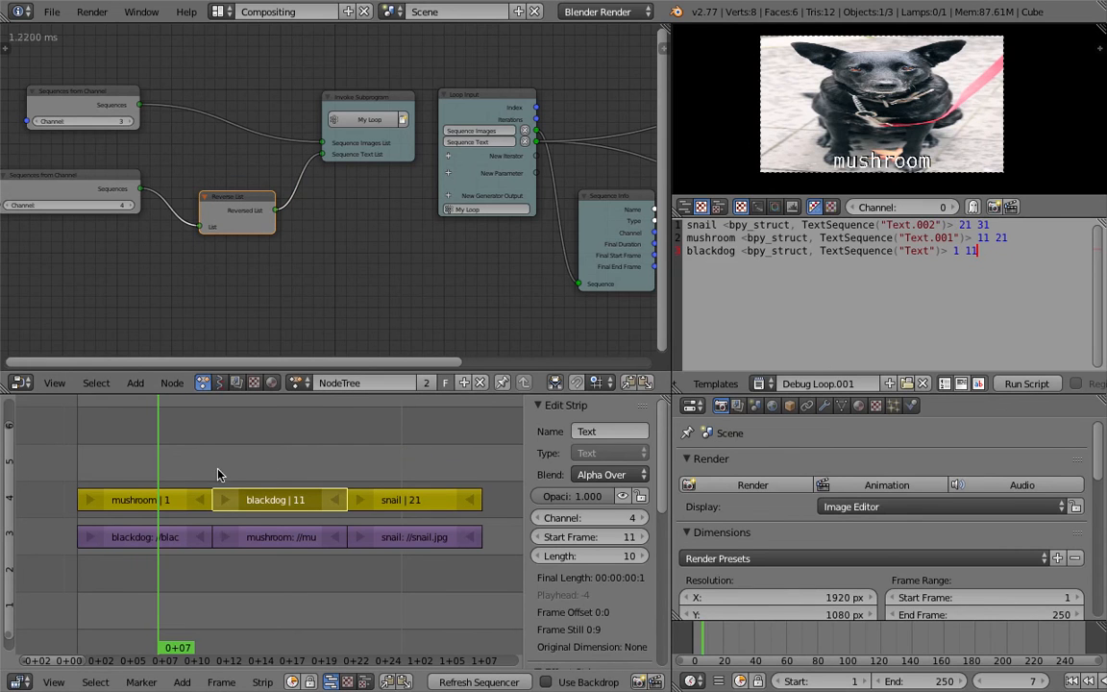
click(293, 454)
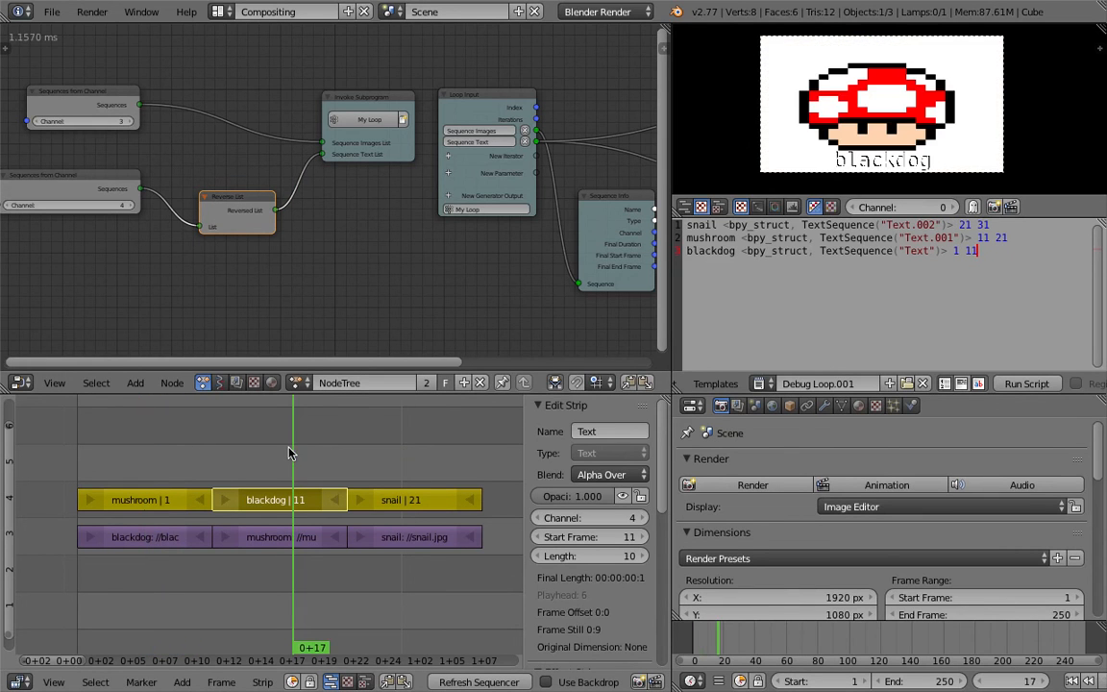
Scrub across the three pictures with the Reverse List node connected, and inspect the Debug Loop and Text Sequence Output wiring
click(409, 453)
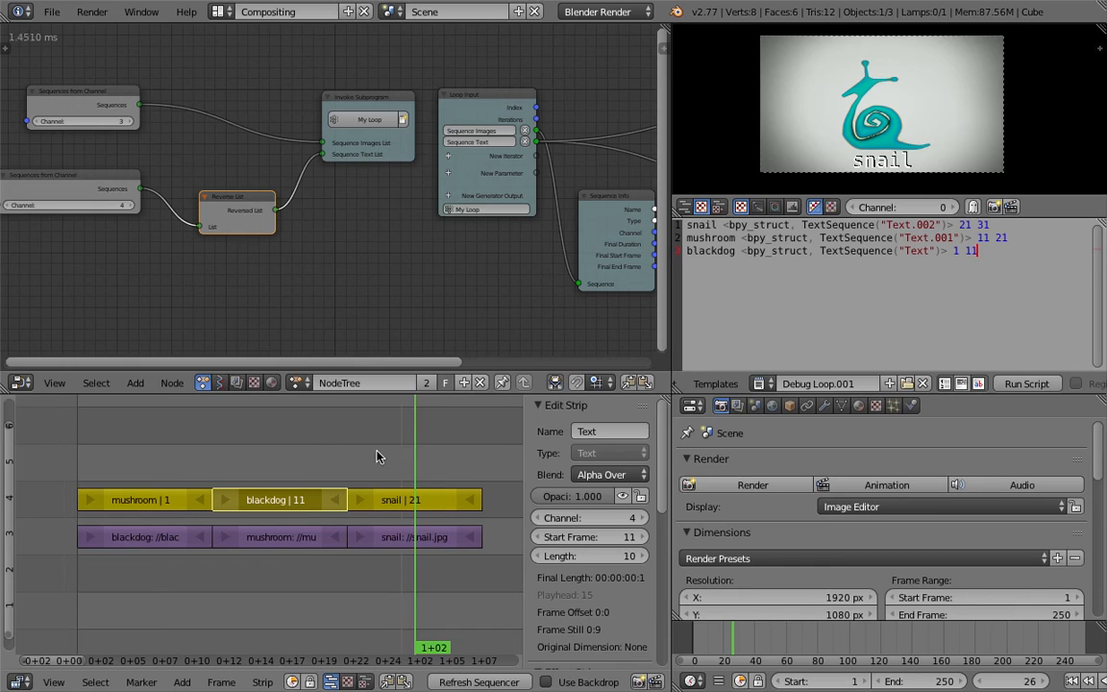
click(300, 453)
click(149, 465)
click(240, 462)
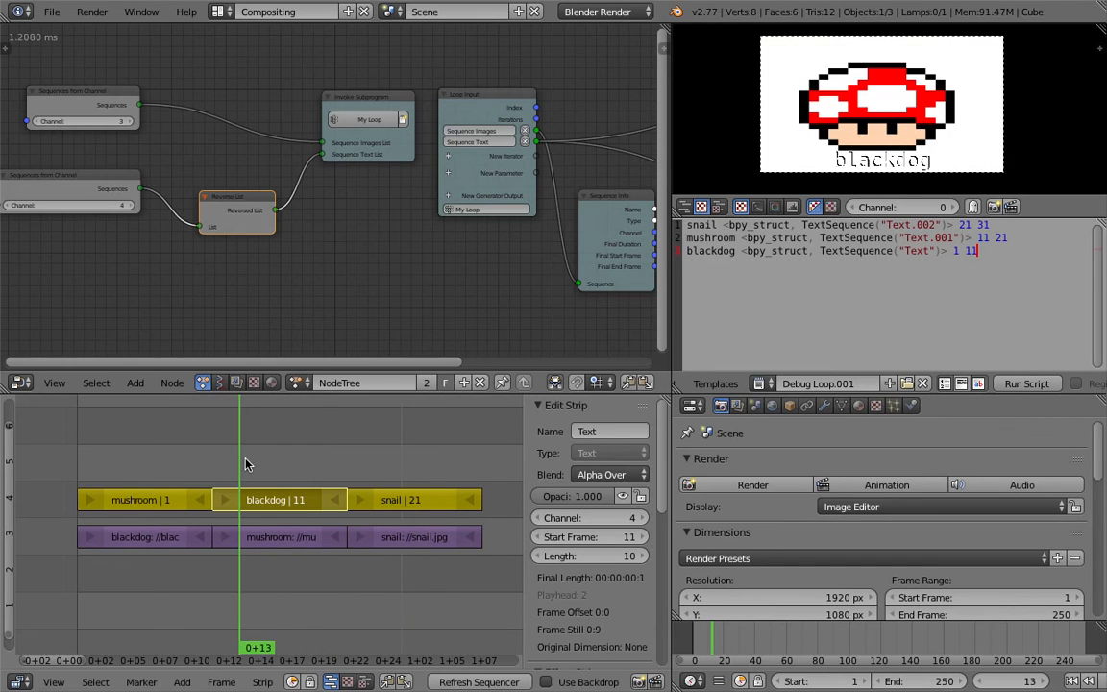
middle_drag(421, 279, 225, 272)
middle_drag(347, 188, 125, 179)
middle_drag(436, 123, 367, 156)
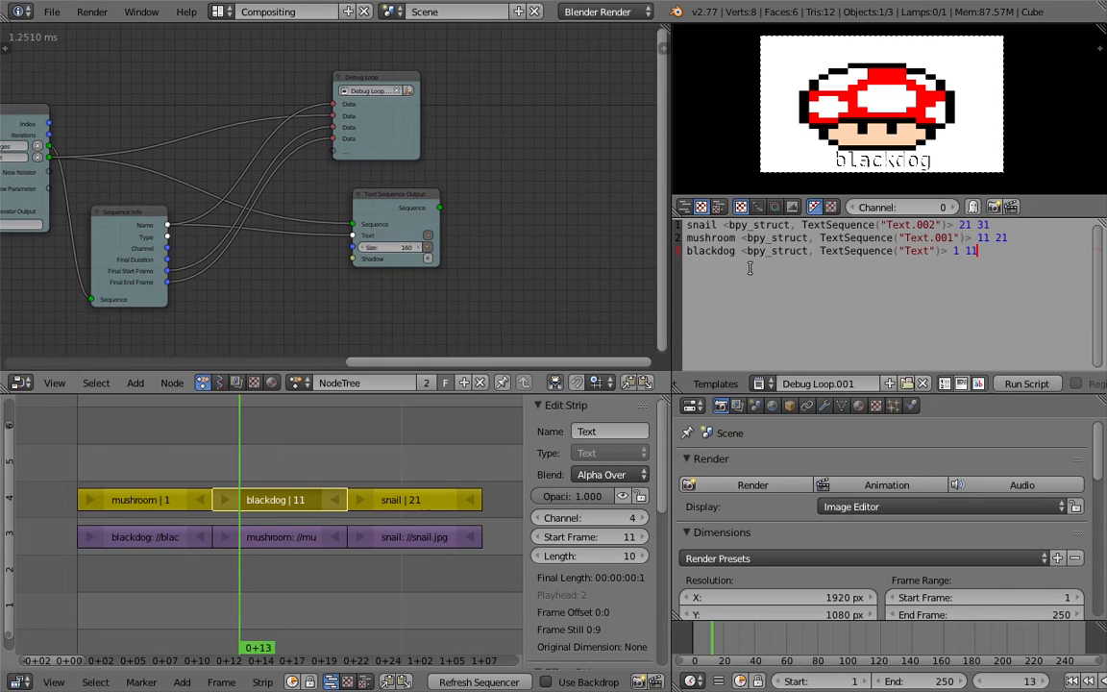
Compare each picture's caption in the preview with the strip names and frame ranges listed in the debug output
click(319, 457)
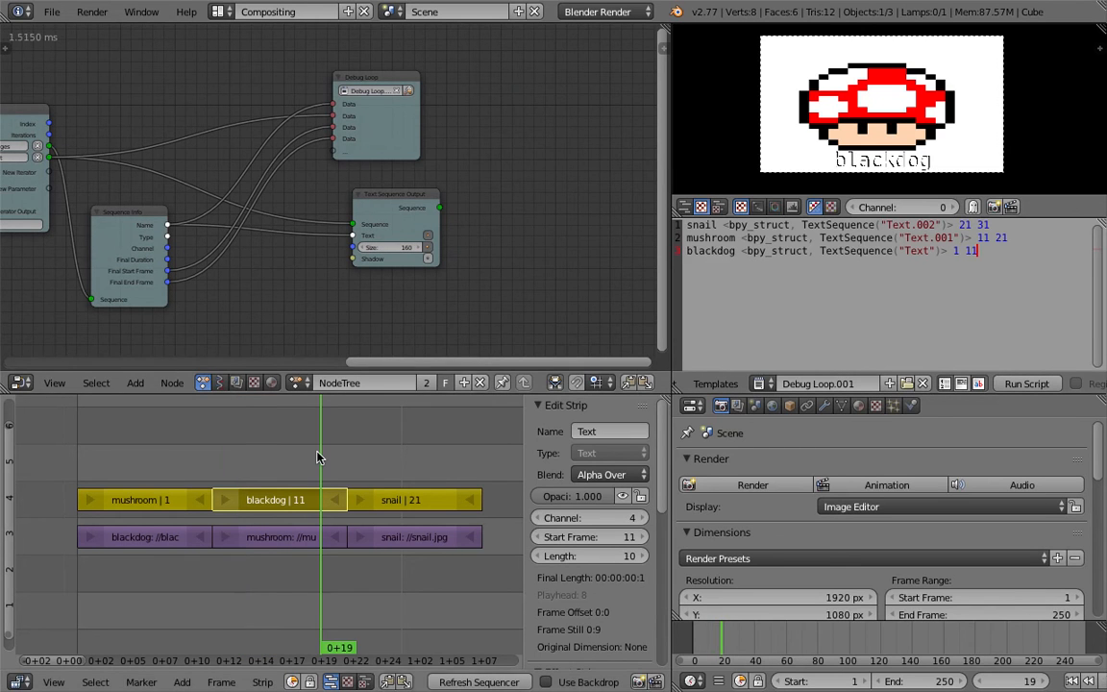
drag(309, 449, 281, 464)
scroll(297, 337, down, 2)
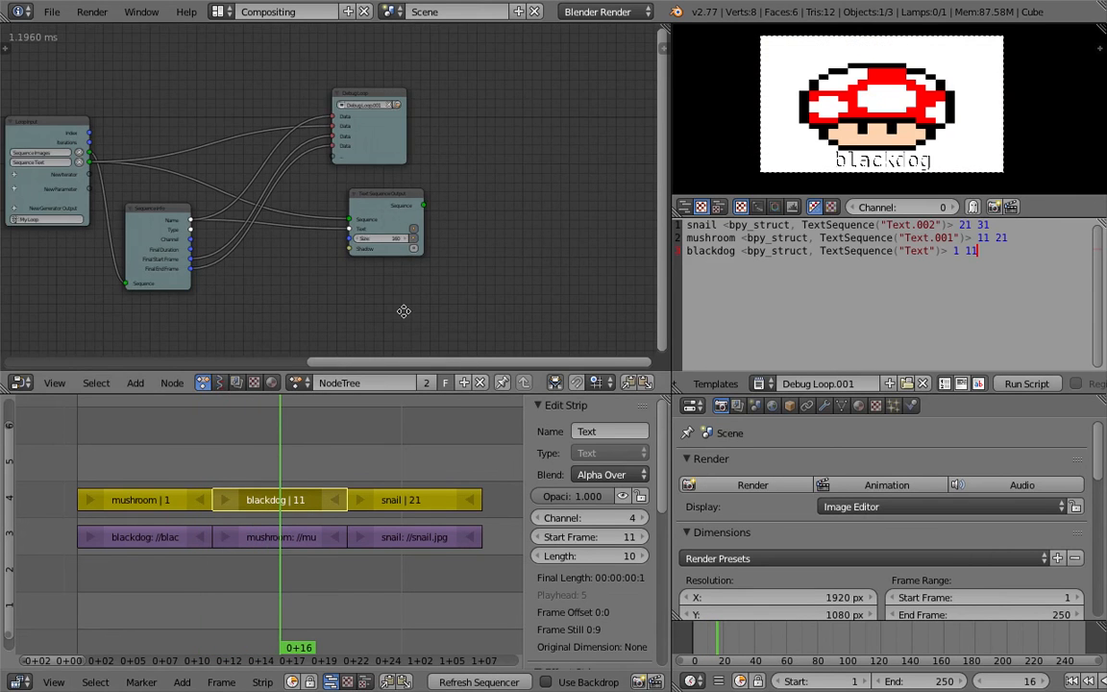
middle_drag(402, 312, 494, 313)
drag(375, 434, 175, 445)
click(266, 449)
click(407, 445)
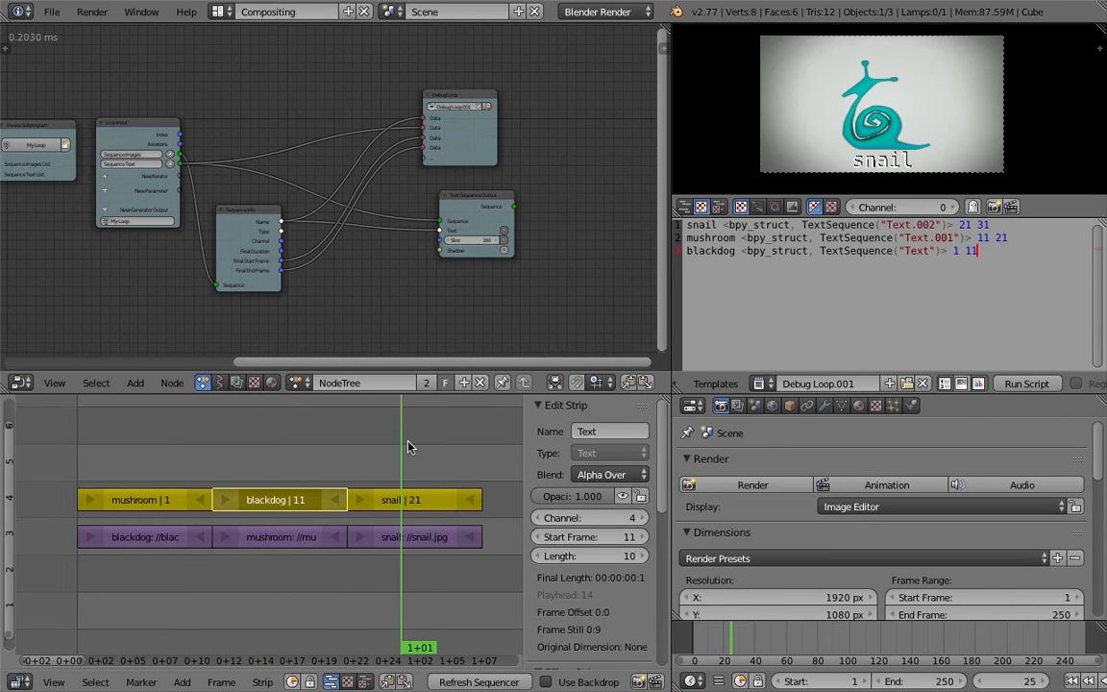
click(242, 444)
click(185, 443)
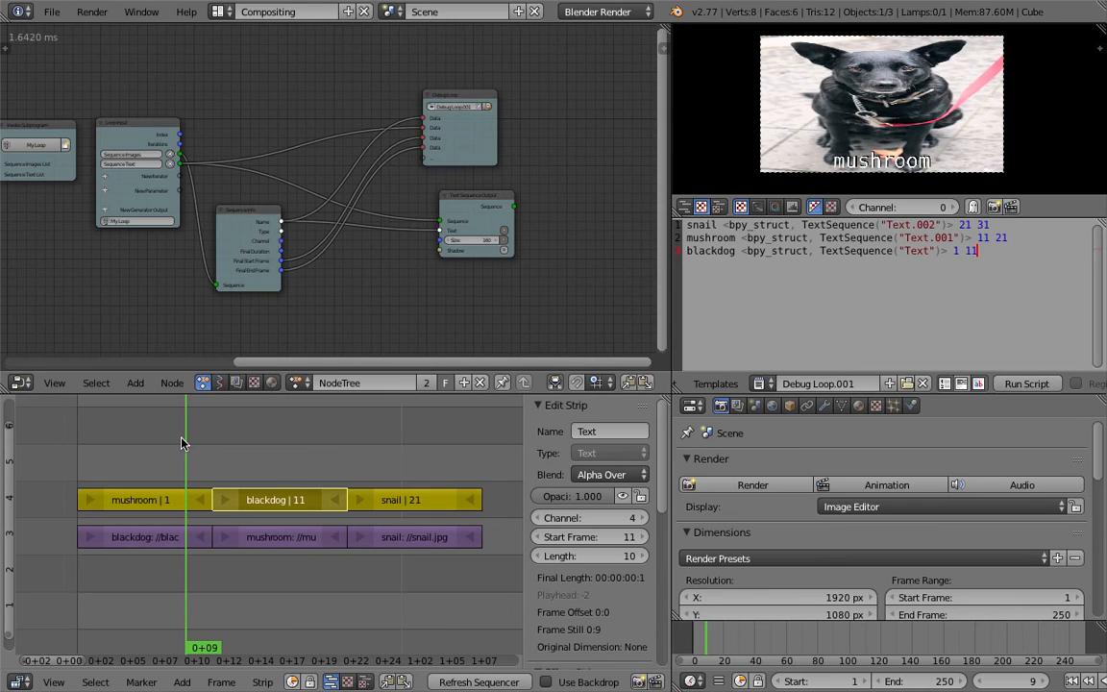
drag(322, 460, 403, 444)
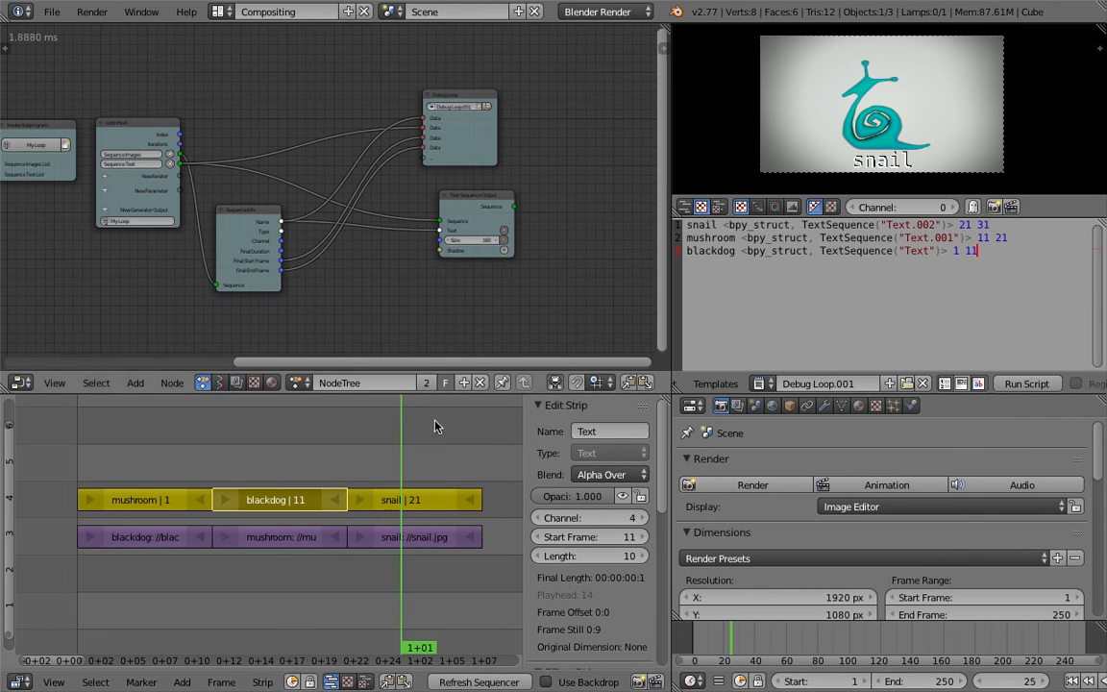
click(291, 446)
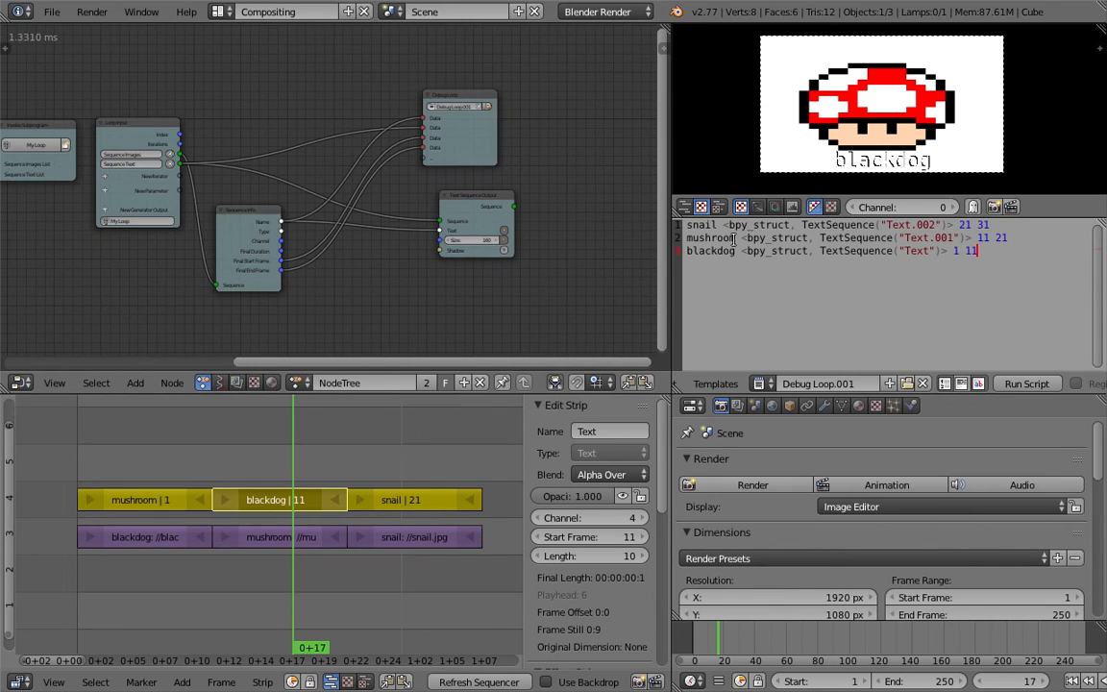
click(175, 447)
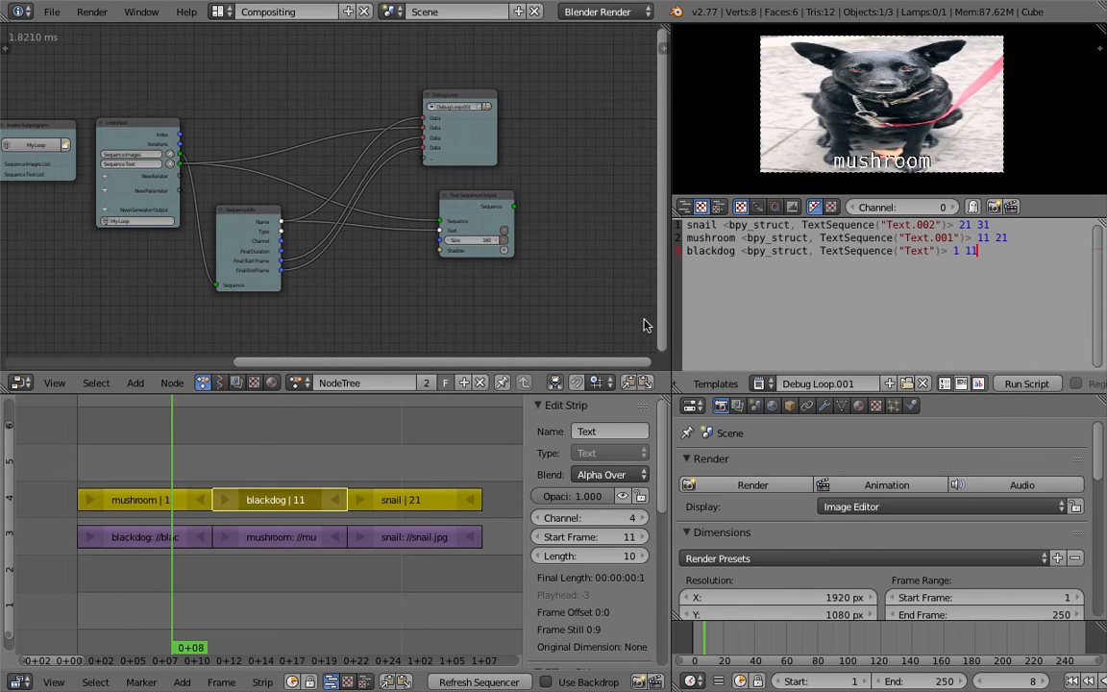
Scrub back and forth over the image strips to recheck which caption is paired with each picture
click(432, 442)
click(298, 442)
click(182, 447)
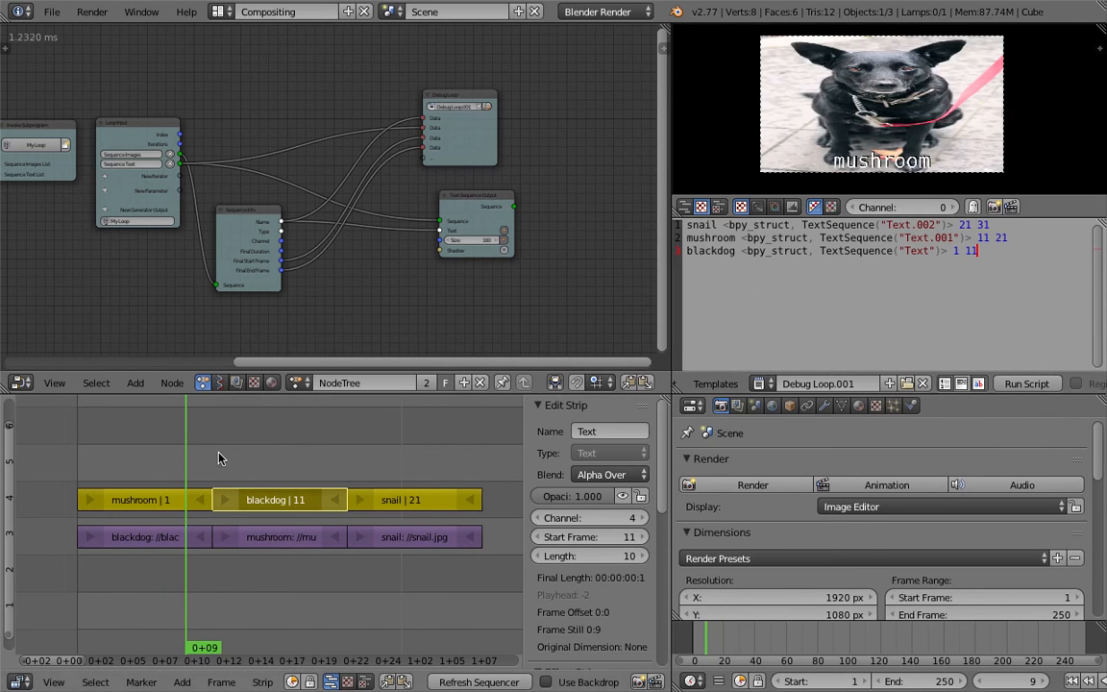
drag(178, 455, 400, 451)
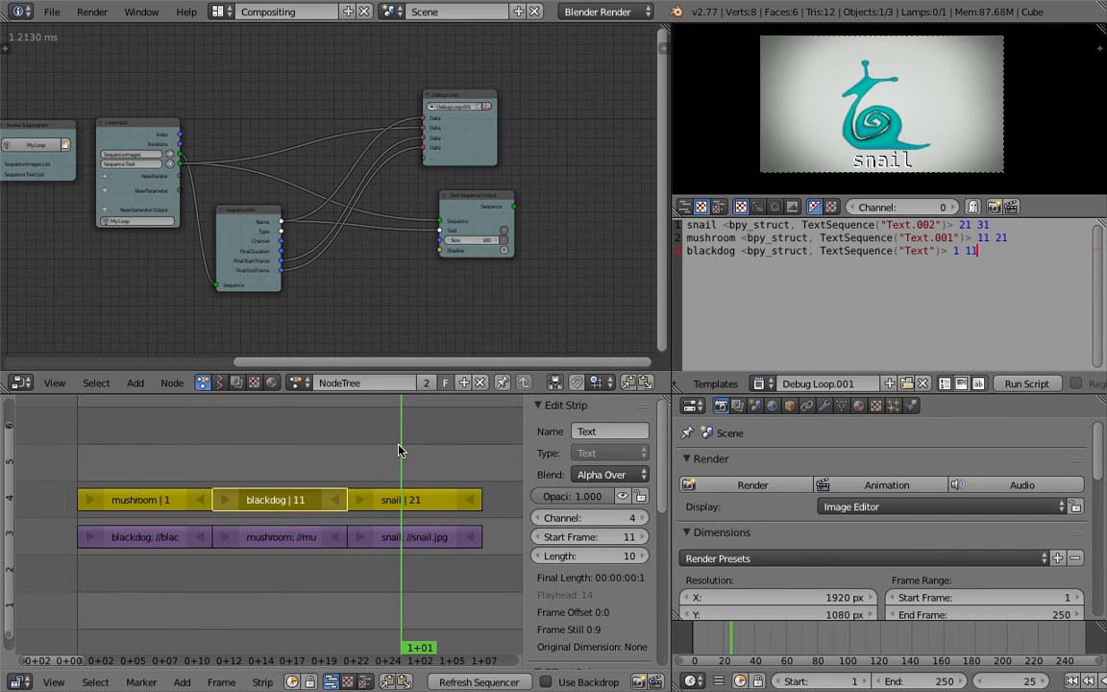
click(146, 451)
click(277, 456)
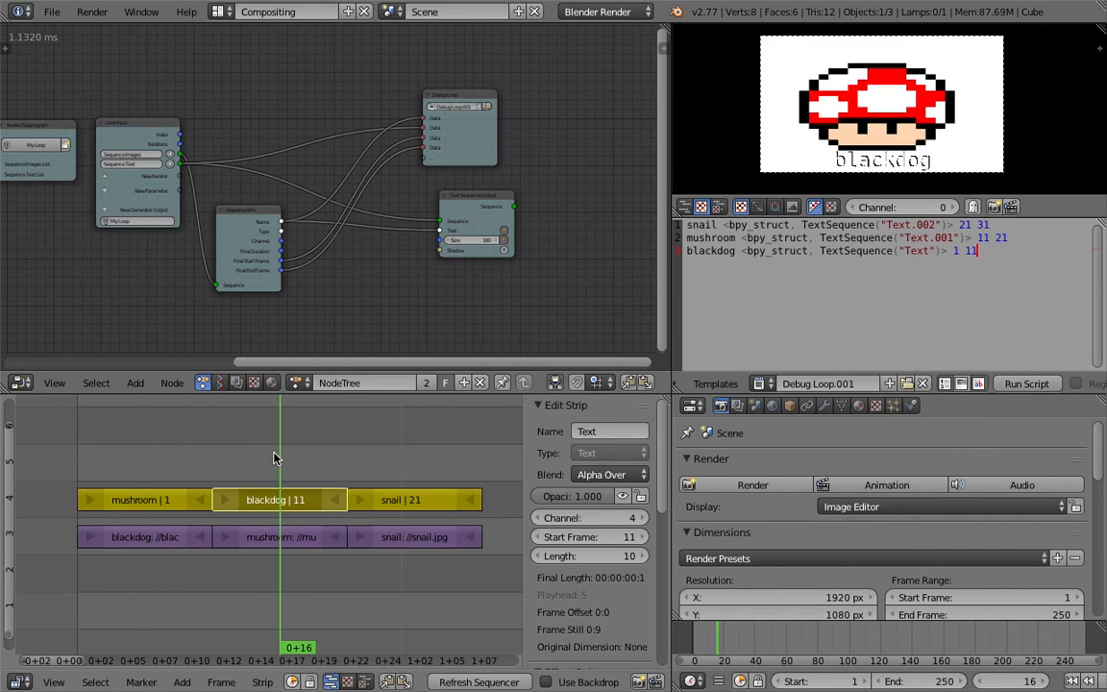
click(387, 453)
click(146, 461)
Inspect the Text property of each of the three text strips on channel 4
right_click(173, 509)
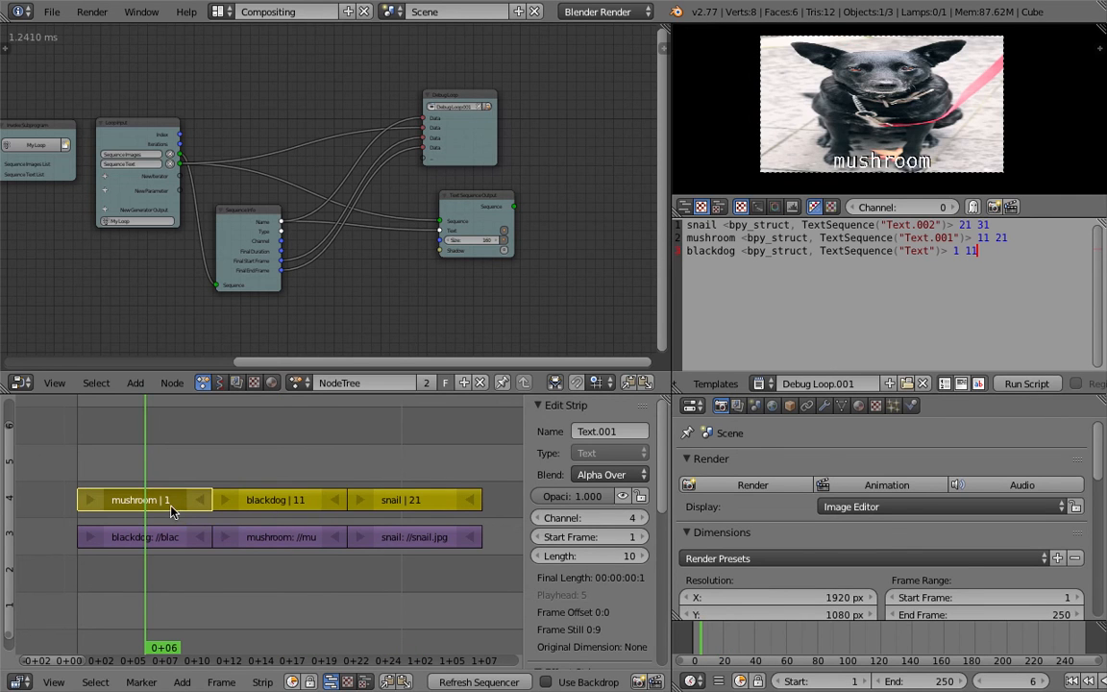
scroll(548, 494, down, 5)
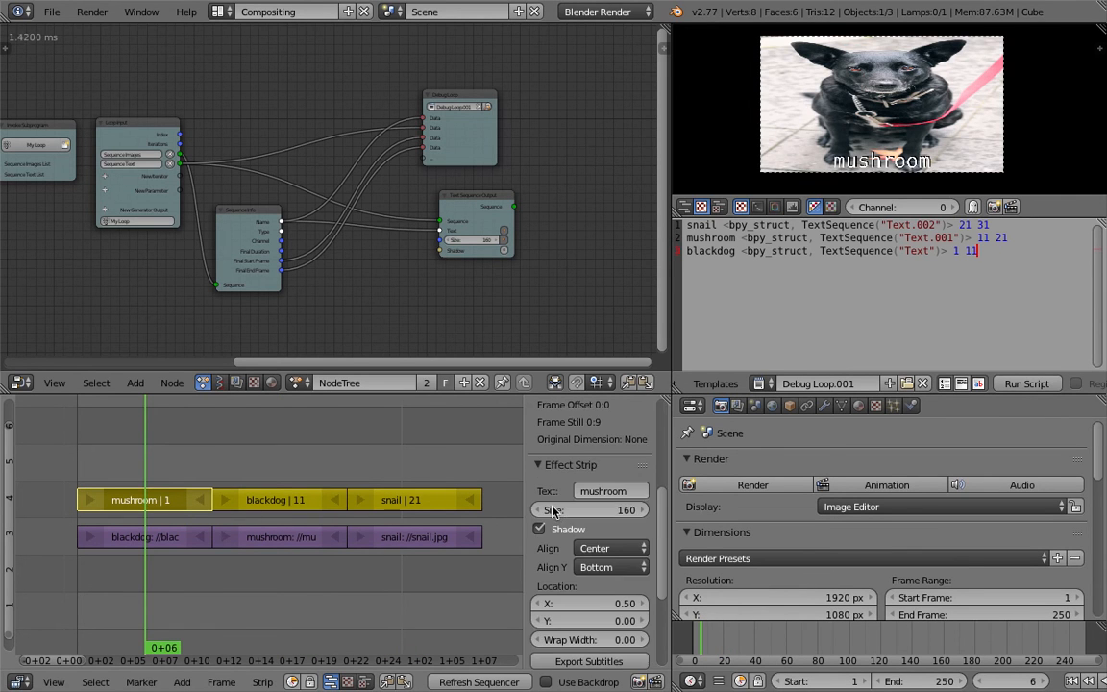
right_click(298, 500)
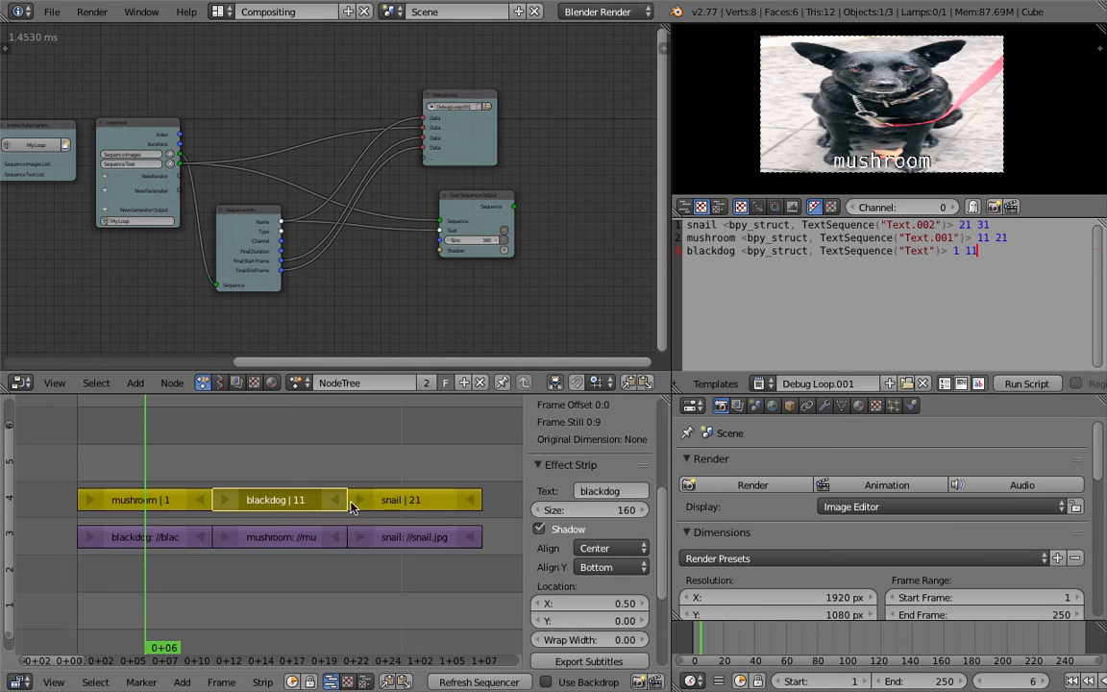
right_click(413, 507)
right_click(178, 504)
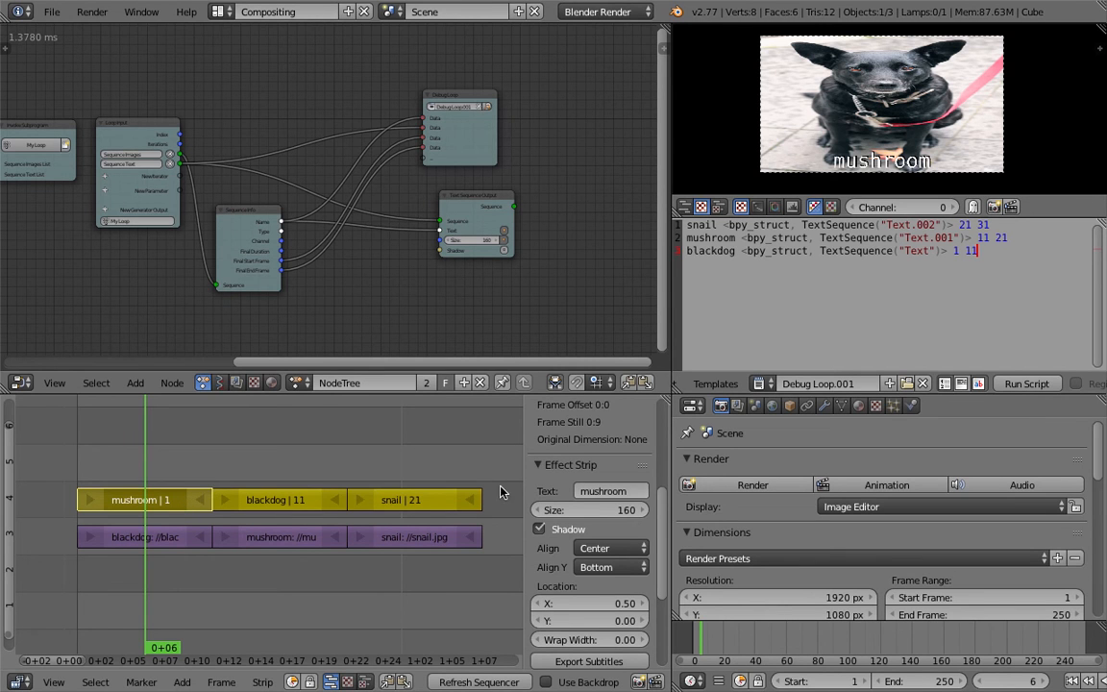
click(597, 493)
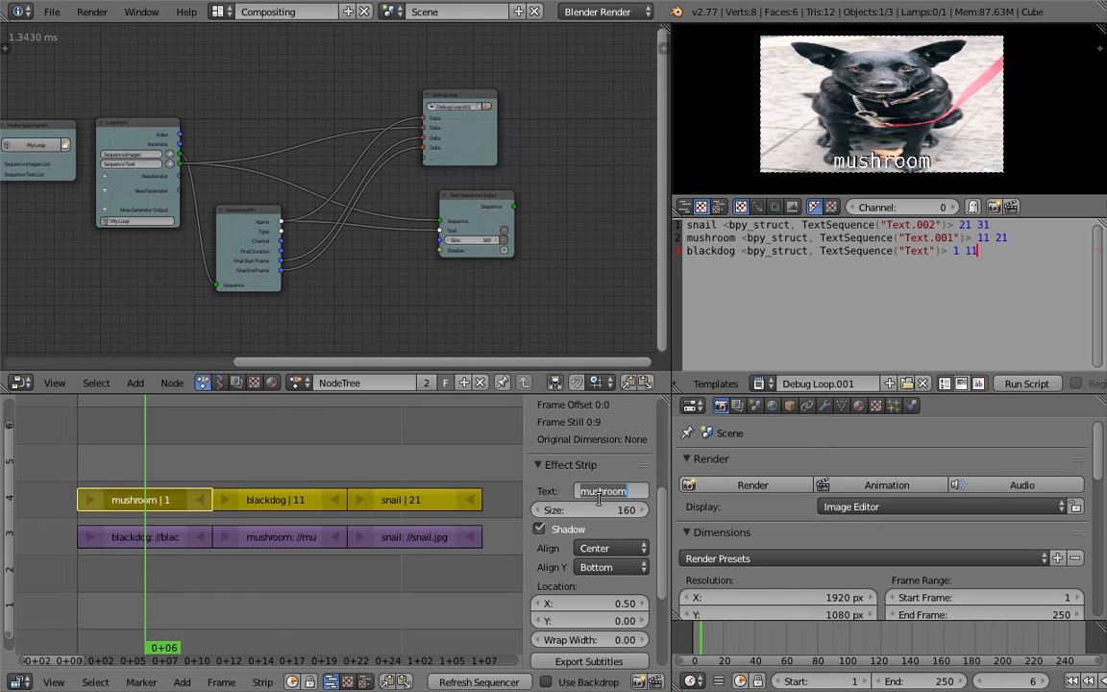
key(BackSpace)
key(Escape)
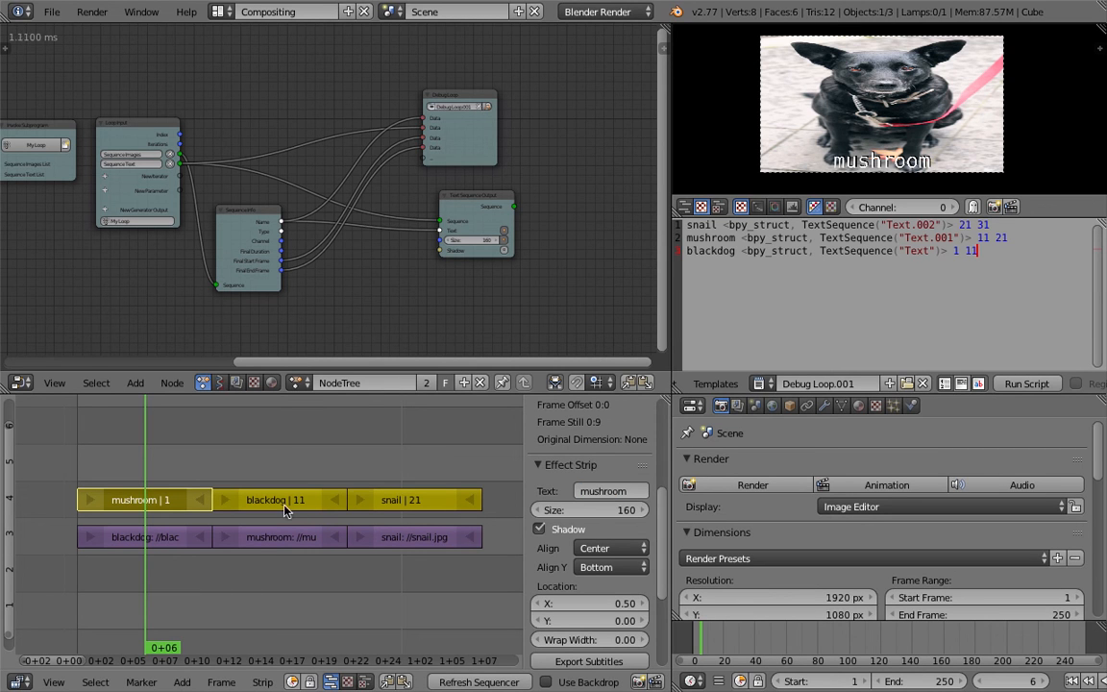
Scrub over the first two pictures and select the channel 4 strips to match their Text values with the preview
right_click(259, 499)
drag(245, 466, 161, 447)
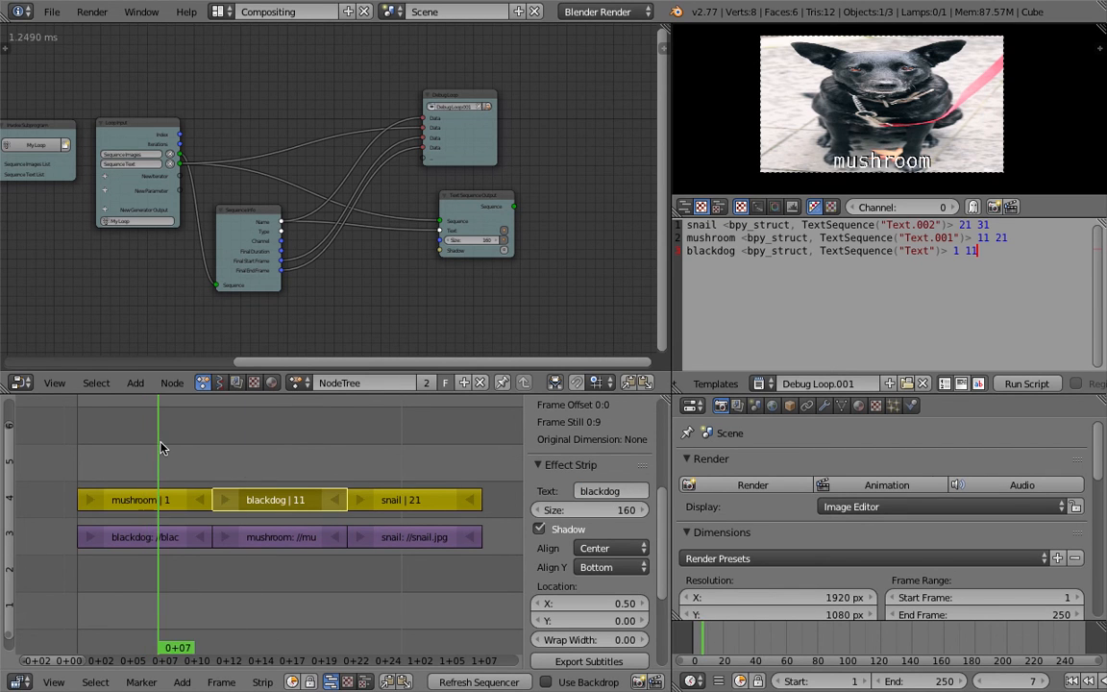
drag(248, 455, 166, 499)
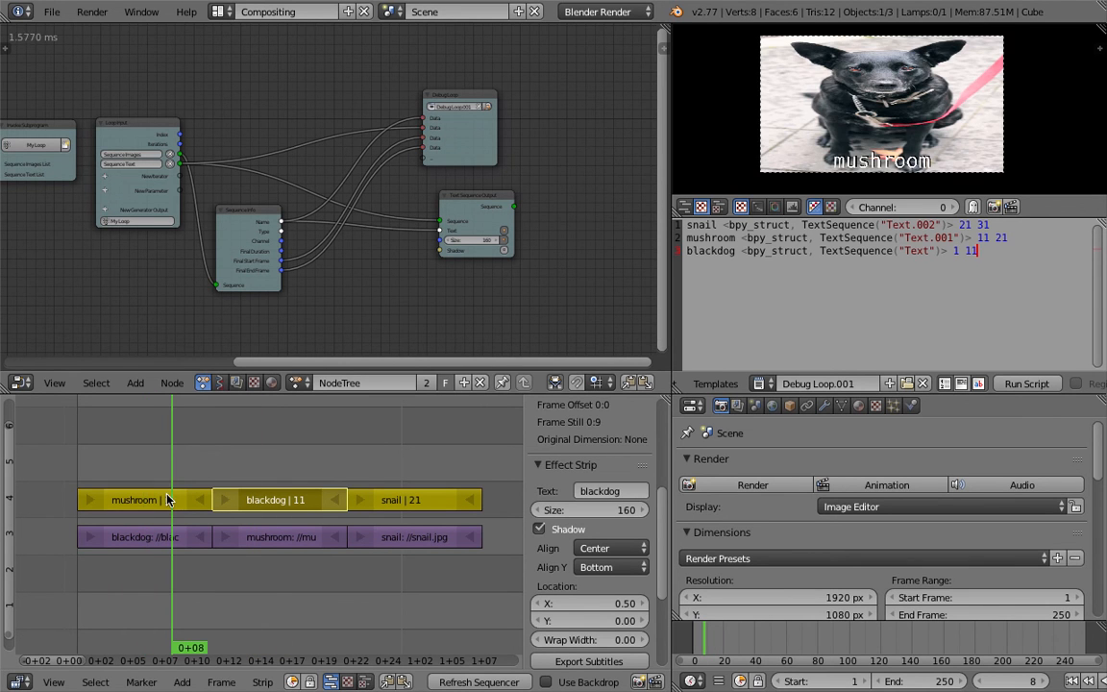
right_click(166, 500)
click(149, 473)
drag(198, 474, 281, 490)
right_click(282, 502)
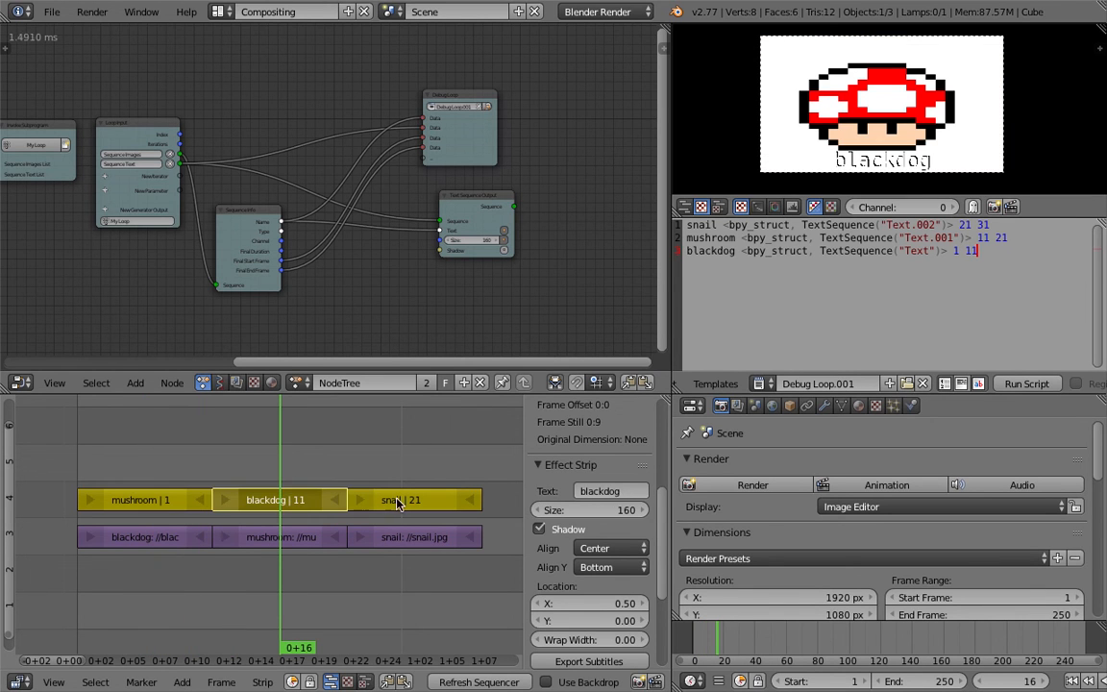
right_click(363, 500)
right_click(301, 501)
right_click(196, 499)
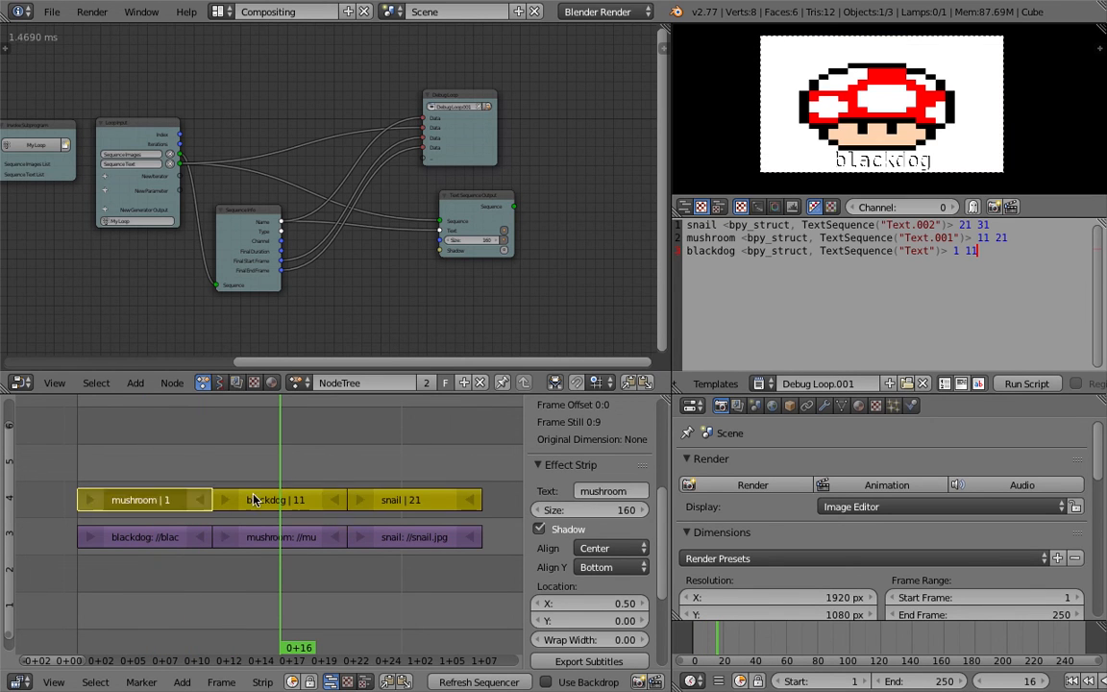
right_click(264, 500)
Delete all three text strips from channel 4
click(154, 501)
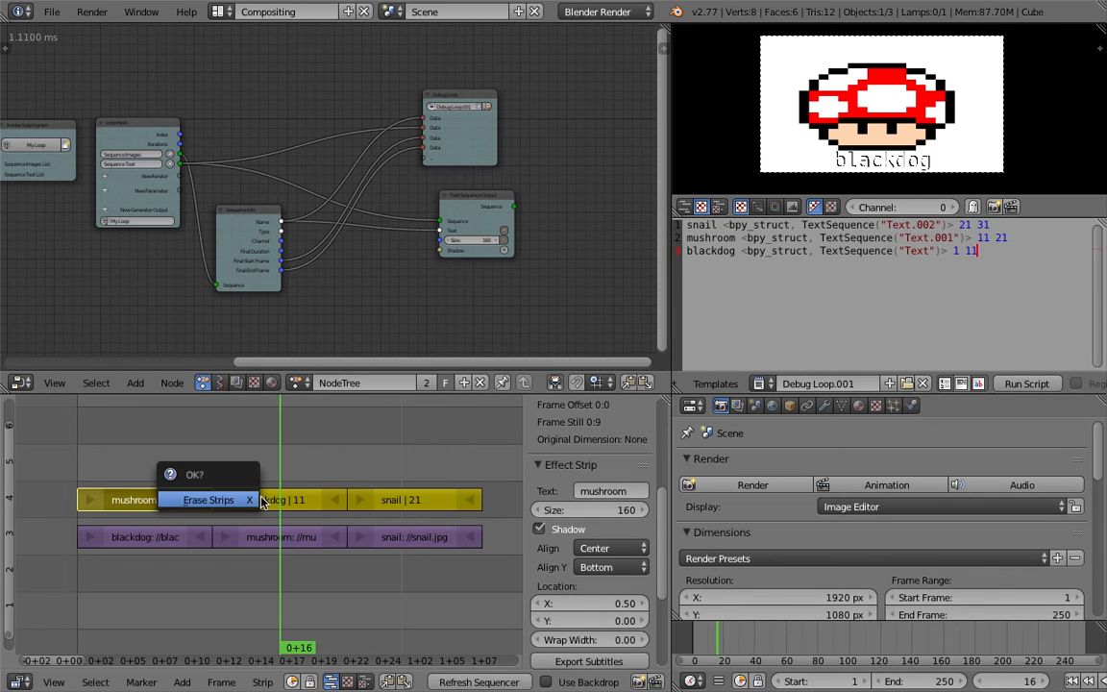
key(x)
click(178, 434)
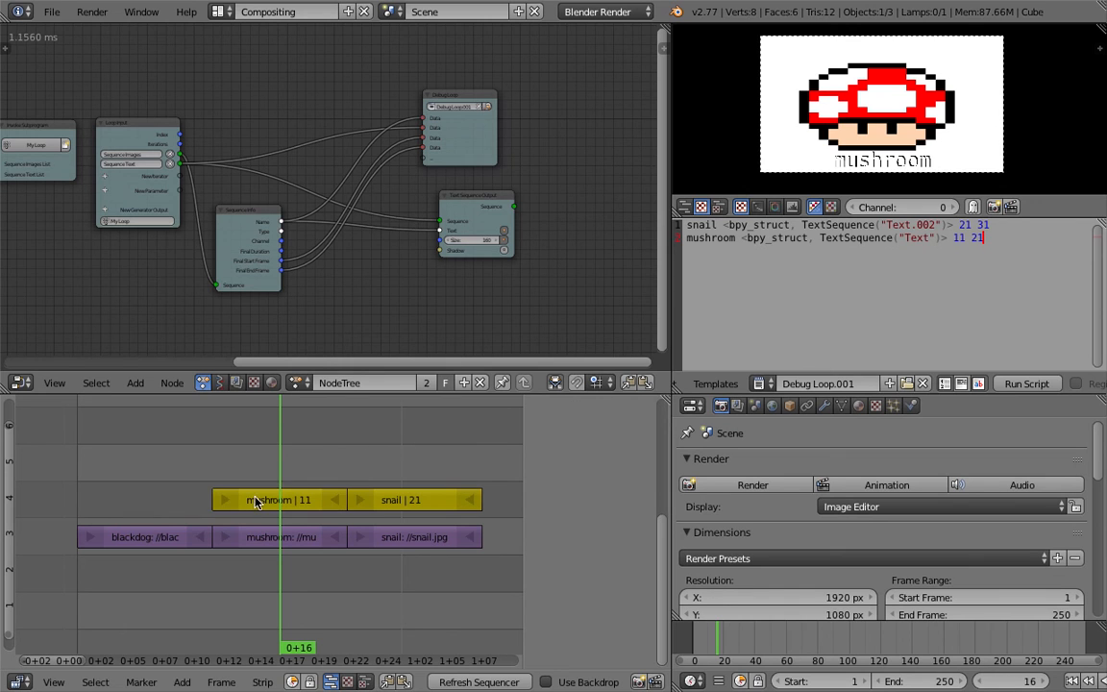
click(250, 498)
key(x)
click(231, 498)
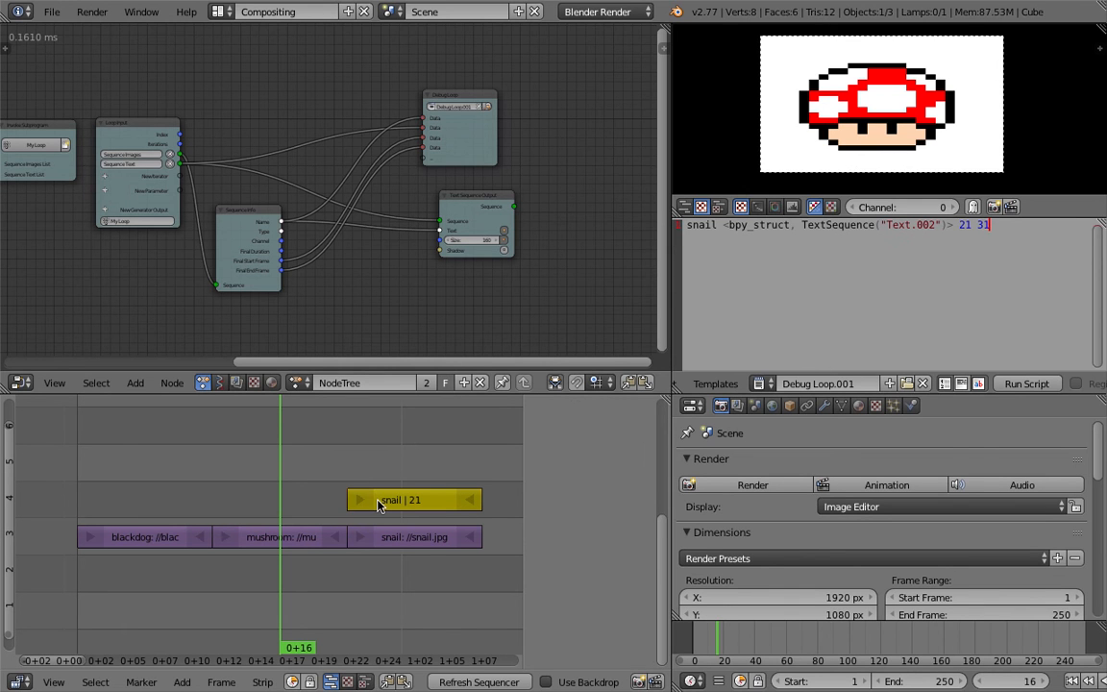
click(378, 499)
key(x)
click(338, 503)
Add a Text effect strip on channel 4 starting at frame 0 and extend its end to frame 30
key(shift+a)
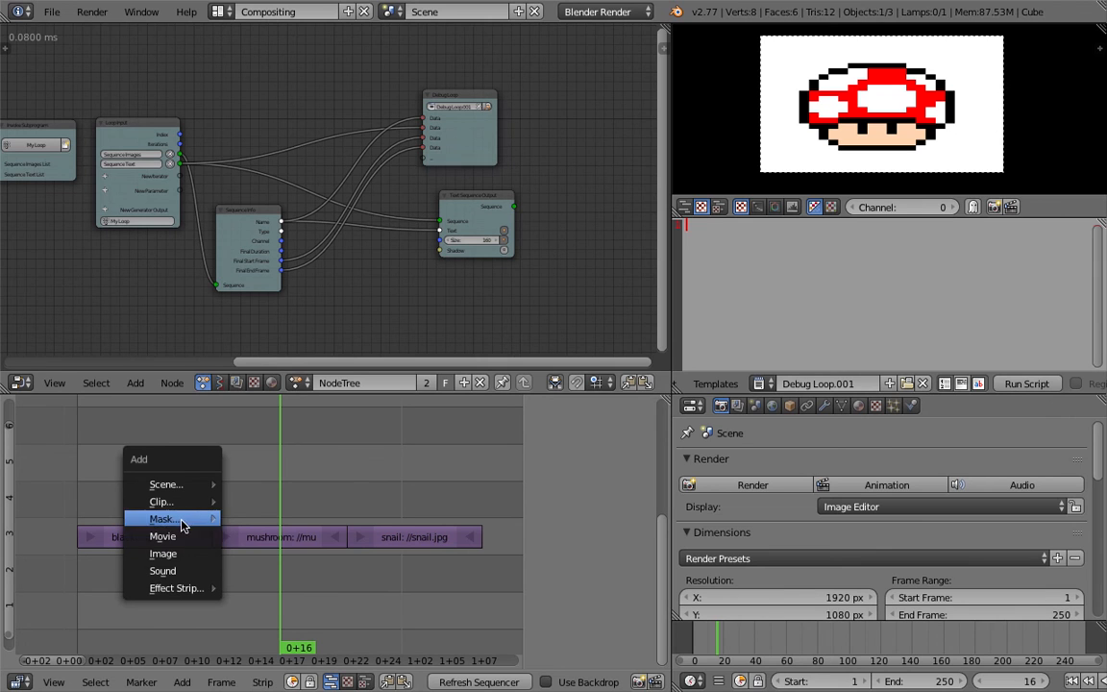
mouse_move(185, 587)
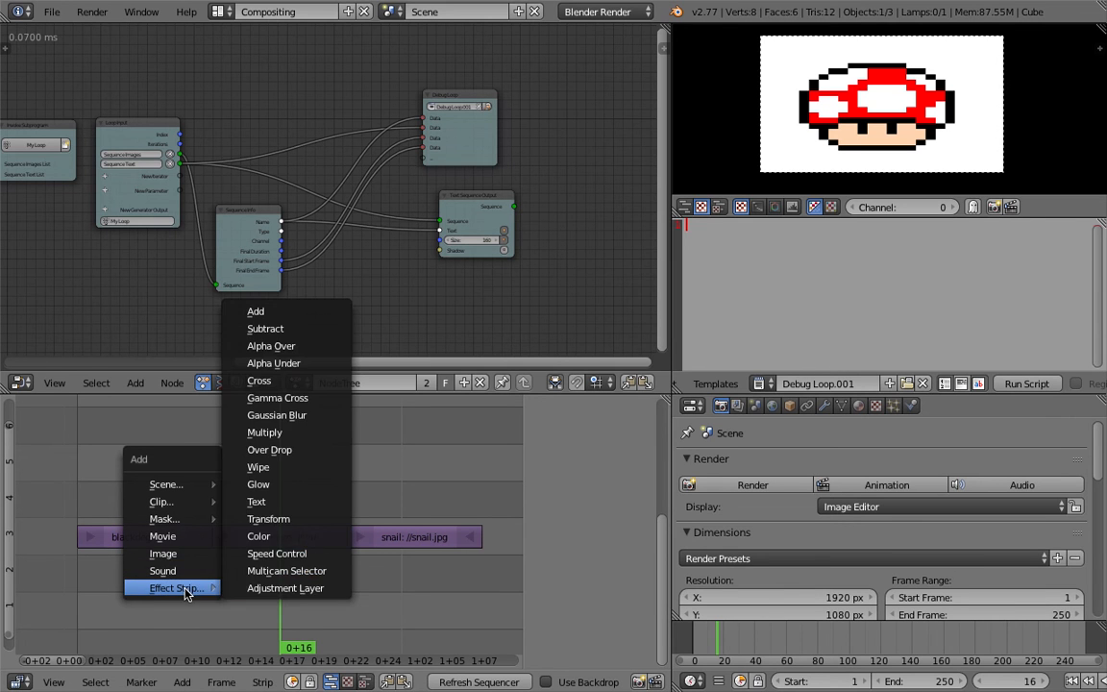
click(259, 504)
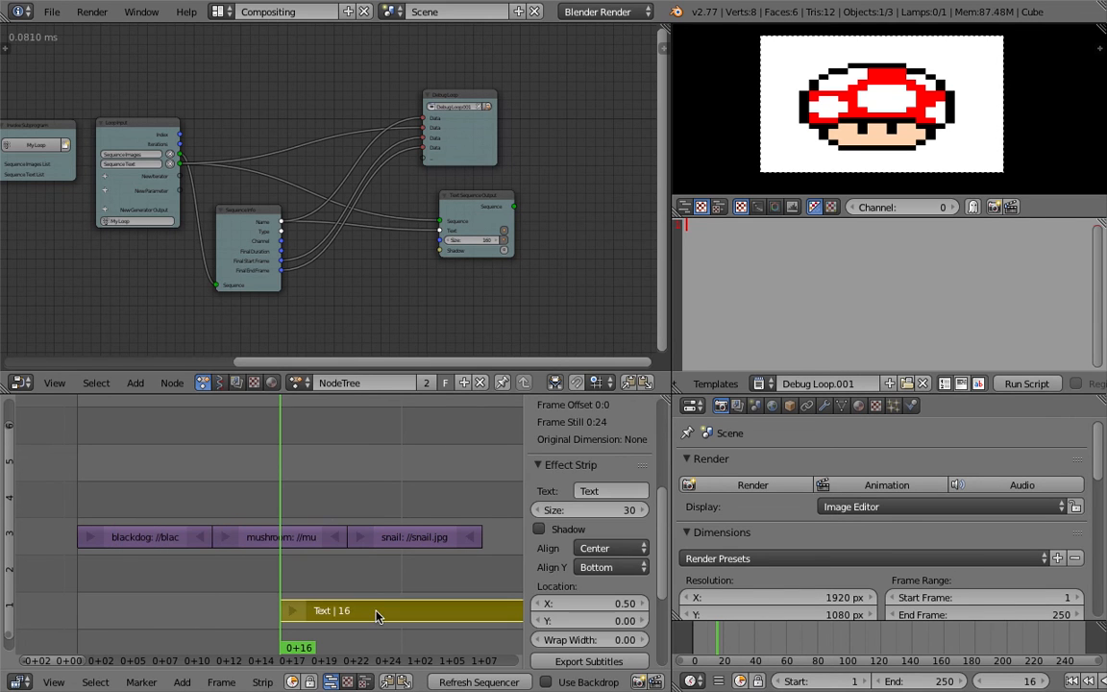
key(g)
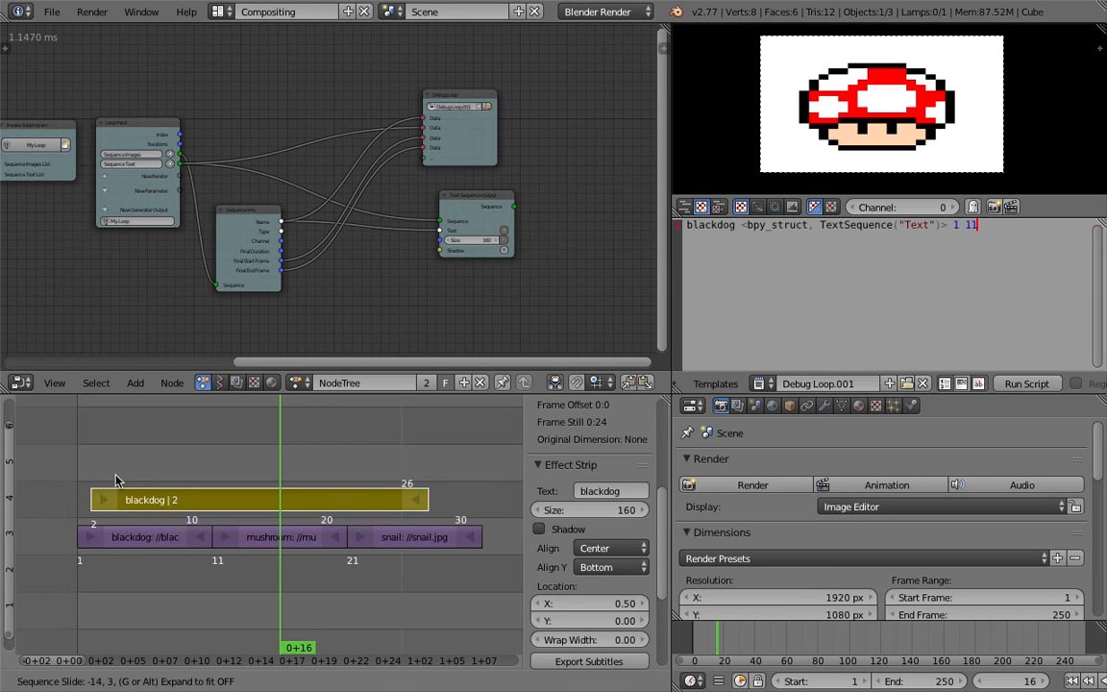
click(91, 482)
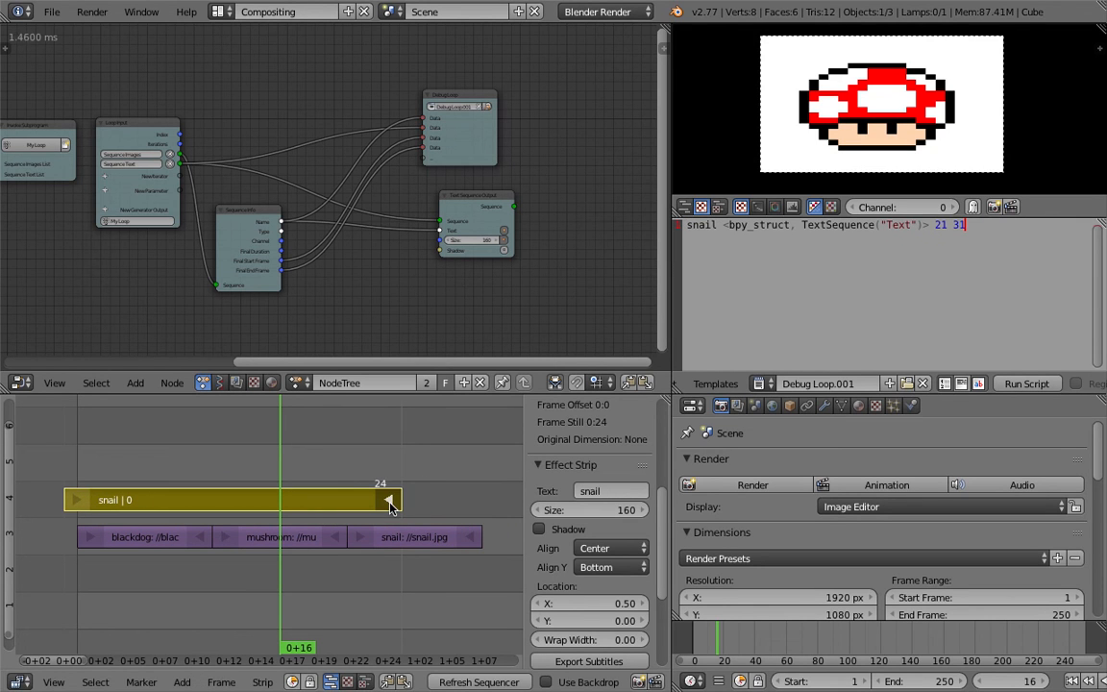
key(g)
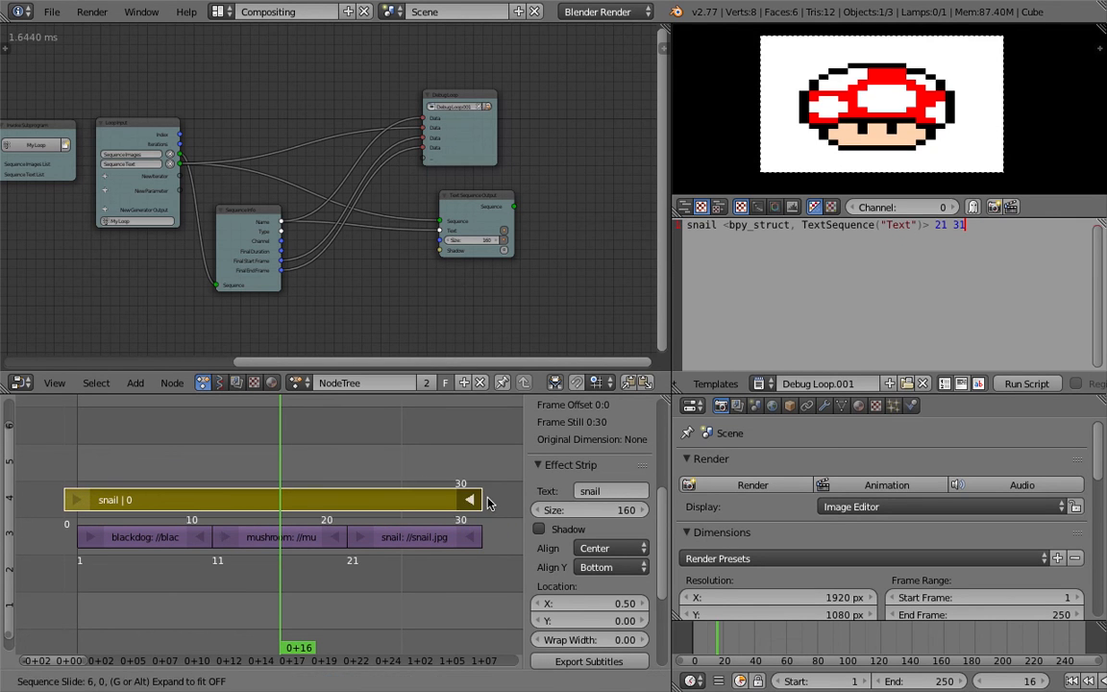
click(486, 499)
key(Right)
Scrub through the new text strip to check its caption against the pictures
click(170, 442)
click(267, 447)
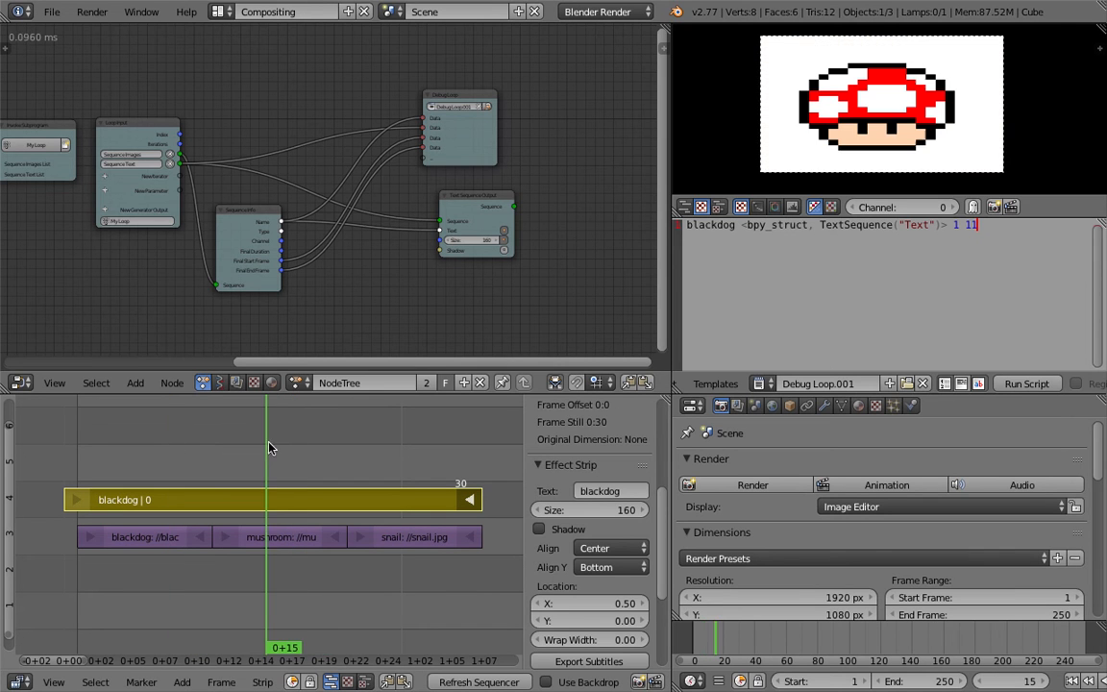
mouse_move(311, 450)
mouse_down()
mouse_move(395, 452)
mouse_move(163, 457)
mouse_move(306, 460)
mouse_up()
Enable the Shadow input on the Text Sequence Output node and scrub over the mushroom picture to check the caption
click(504, 251)
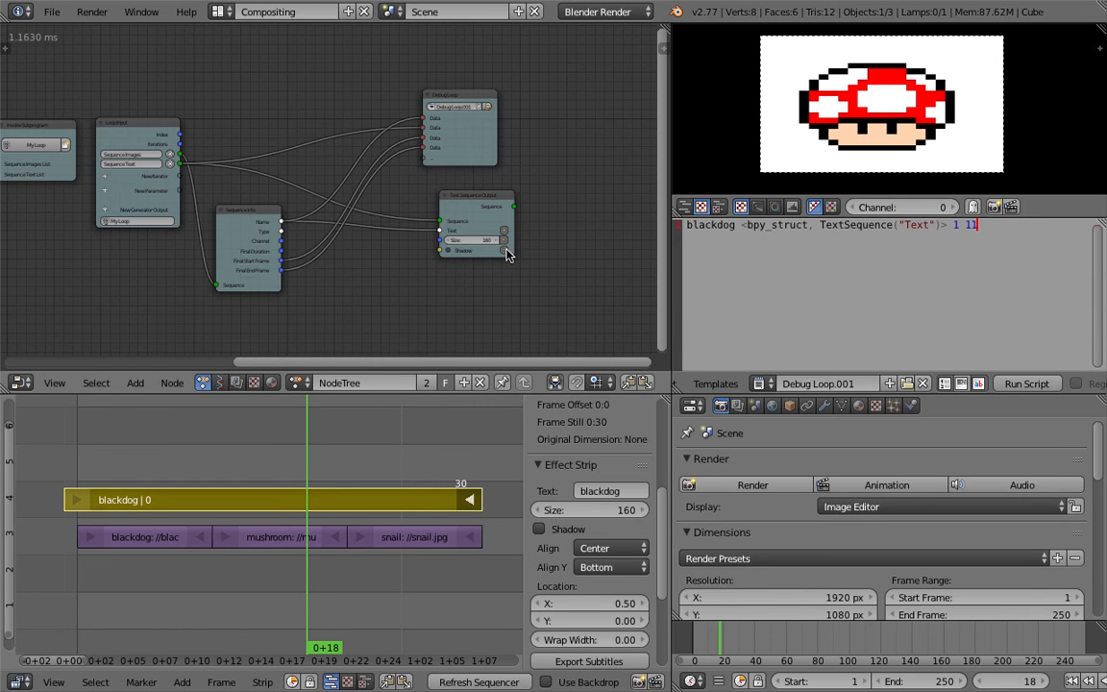
click(466, 256)
drag(310, 422, 277, 450)
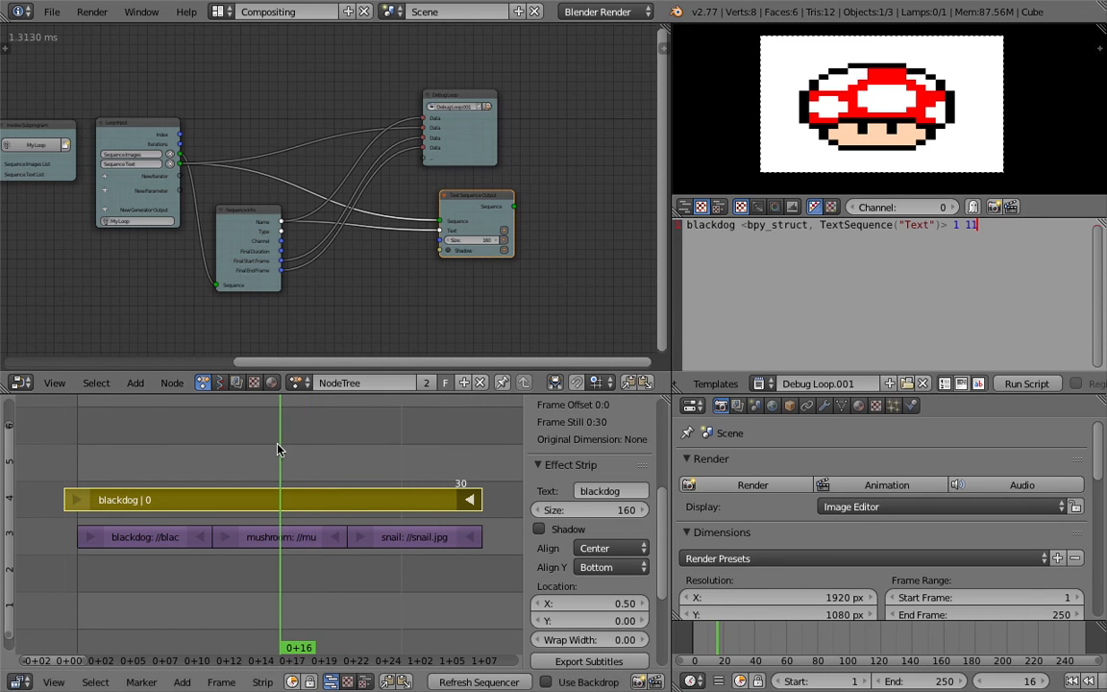
Turn on the text shadow in the Text Sequence Output node and scrub across the pictures to check the caption
drag(765, 633, 719, 631)
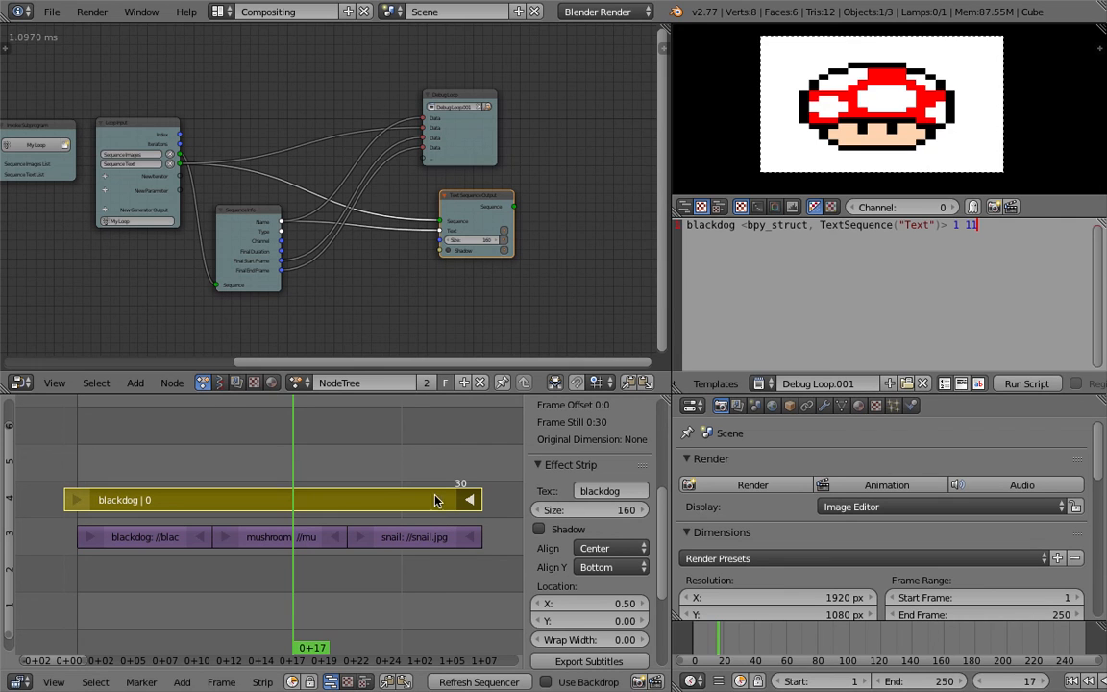
drag(403, 452, 185, 453)
scroll(415, 257, up, 3)
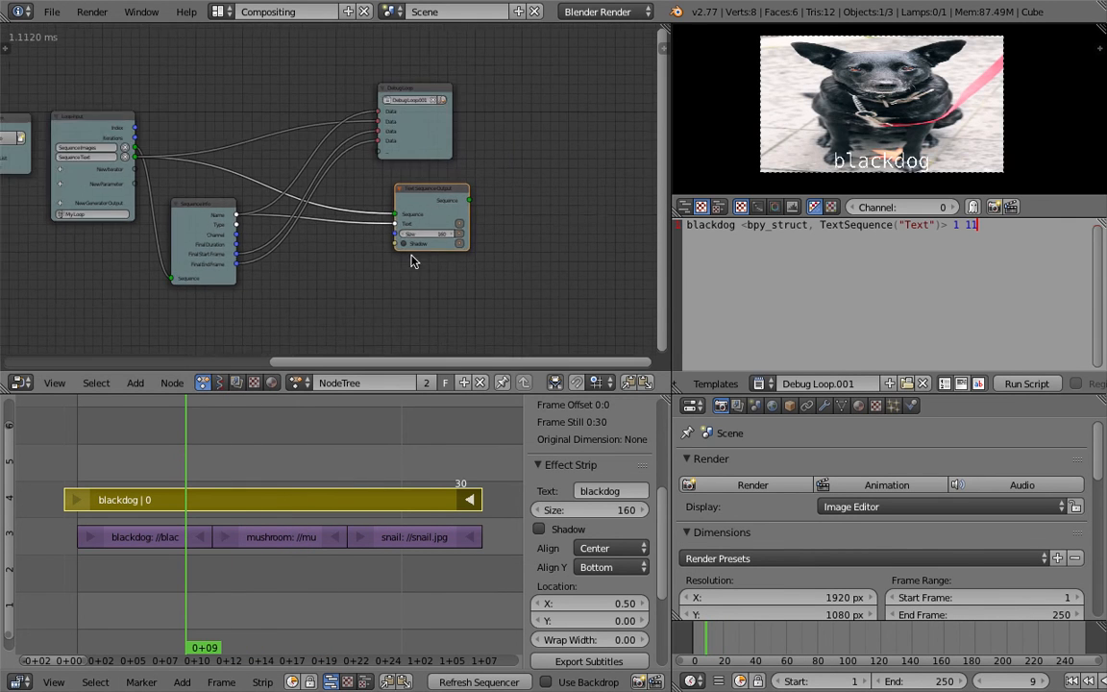
scroll(430, 269, up, 1)
click(439, 271)
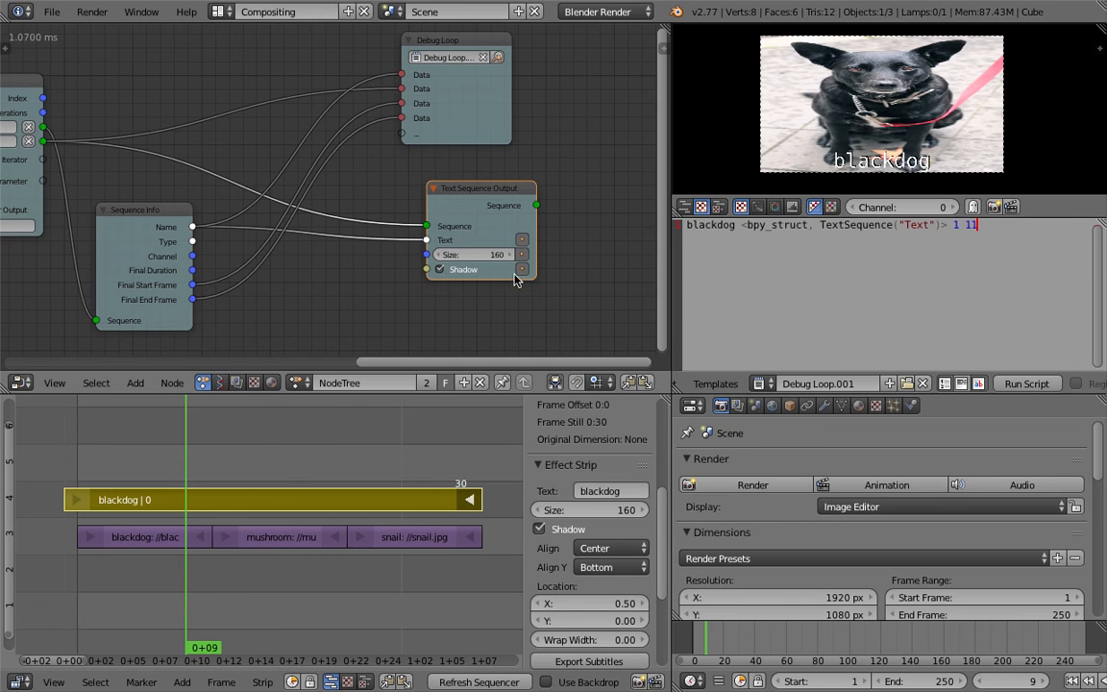
drag(256, 438, 375, 450)
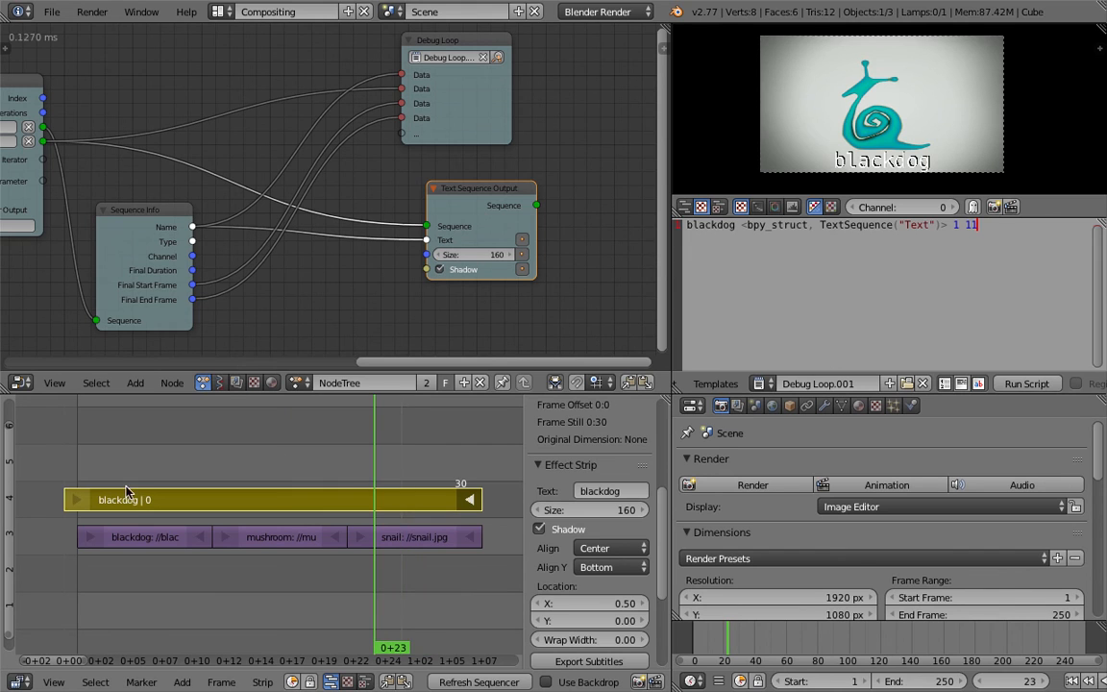
Trim the text strip on channel 4 to run from frame 1 to frame 10, matching the first picture
click(72, 501)
drag(72, 500, 89, 504)
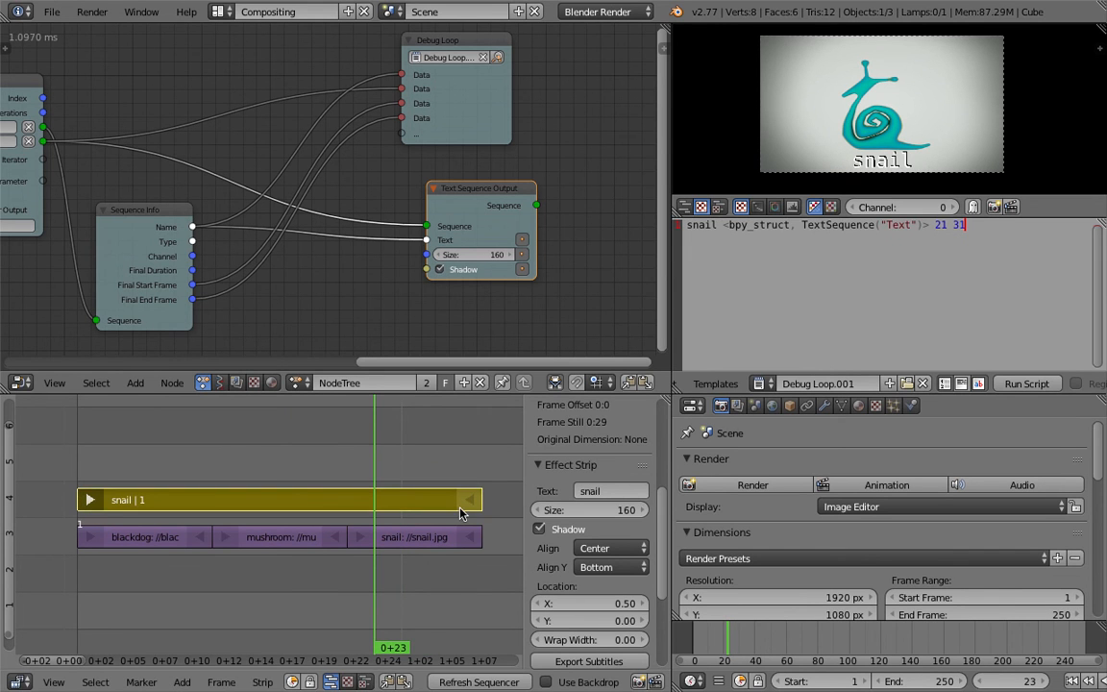
drag(471, 501, 199, 503)
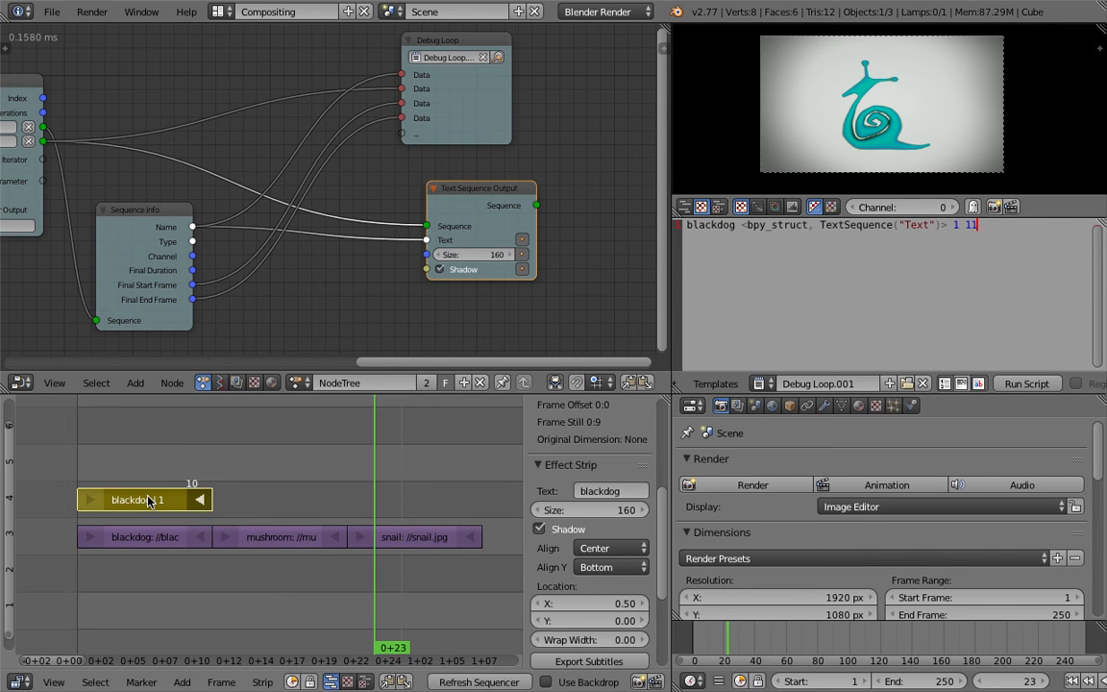
Duplicate the text strip twice on channel 4, placing the copies at frames 11 and 21 above the mushroom and snail pictures
click(149, 499)
click(154, 468)
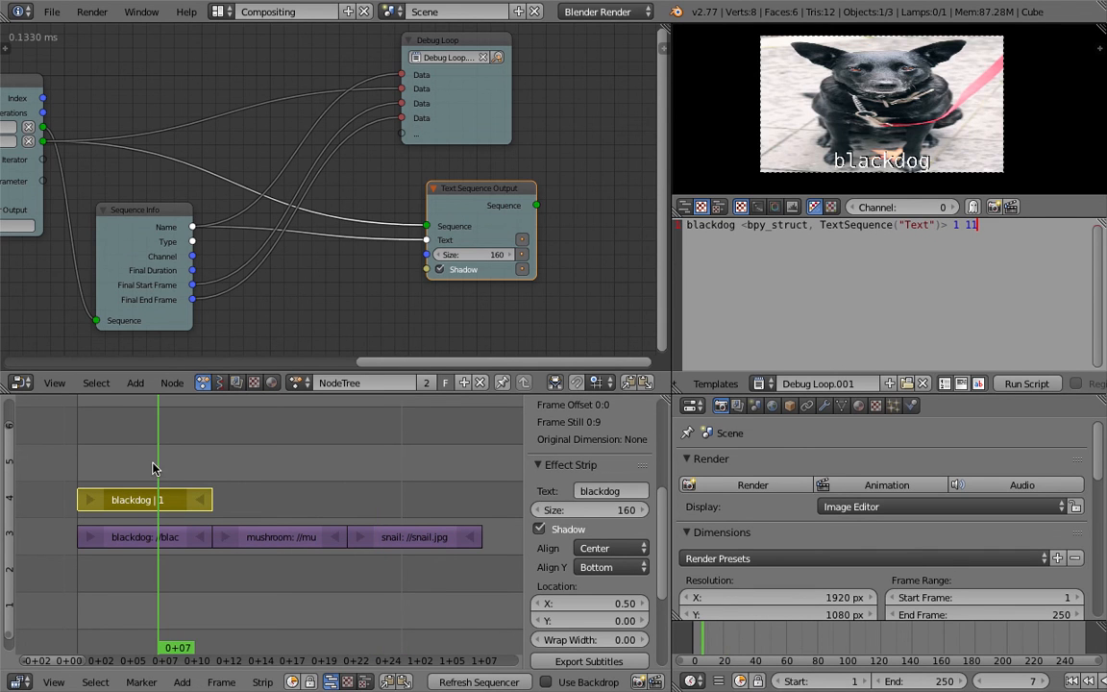
key(shift+d)
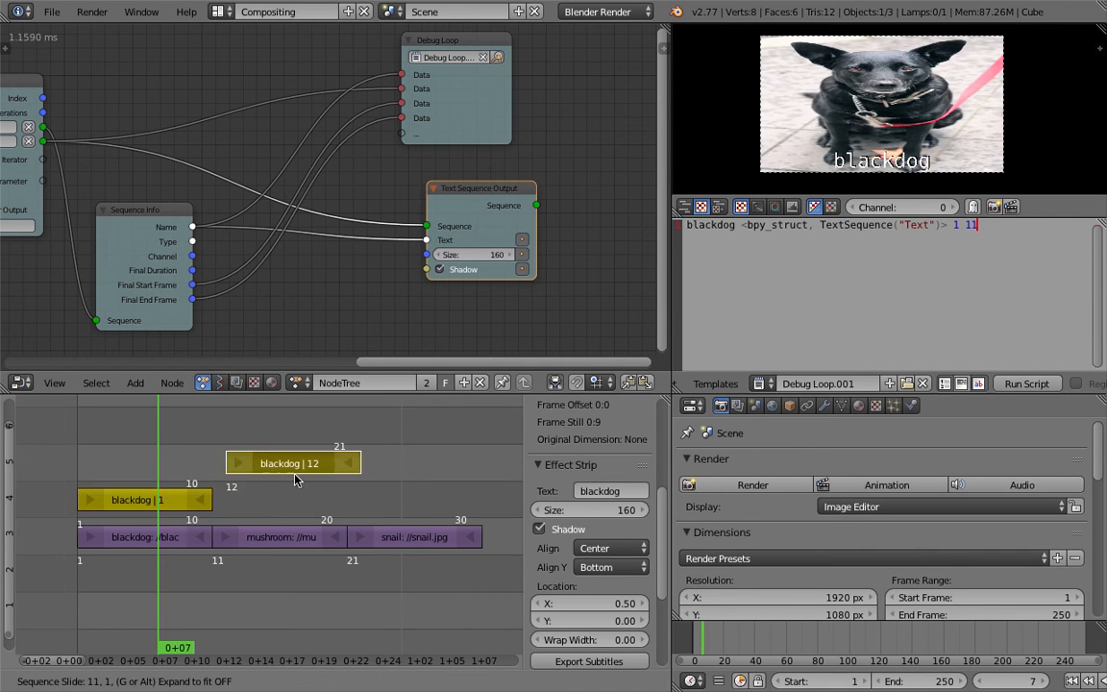
click(270, 488)
drag(280, 452, 163, 465)
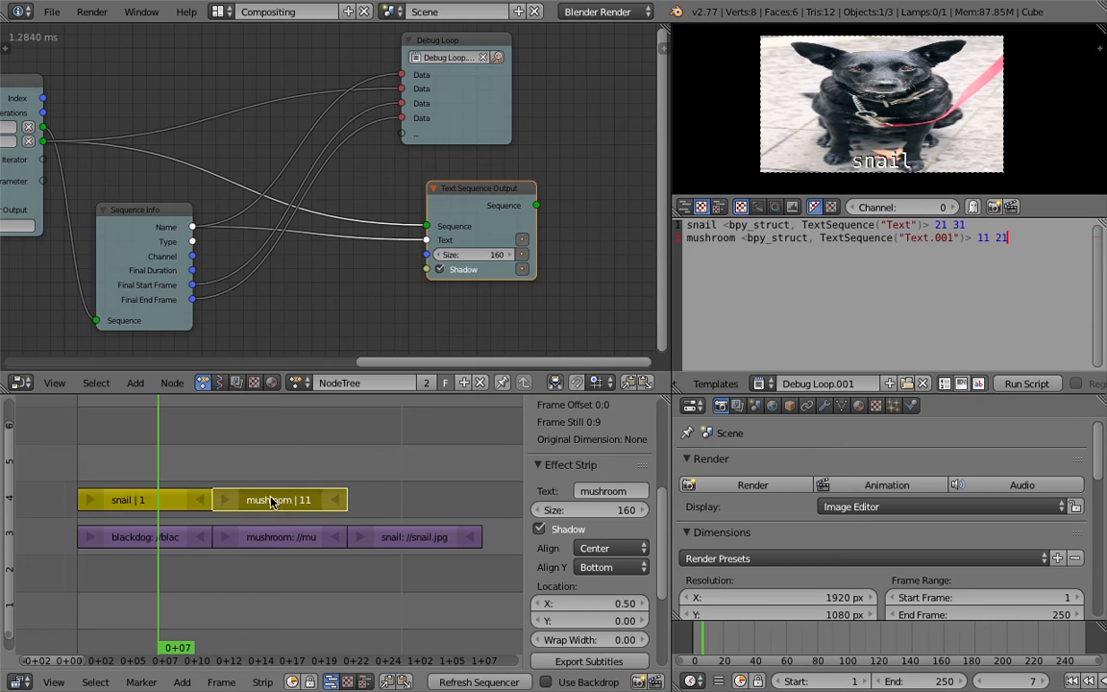
key(shift+d)
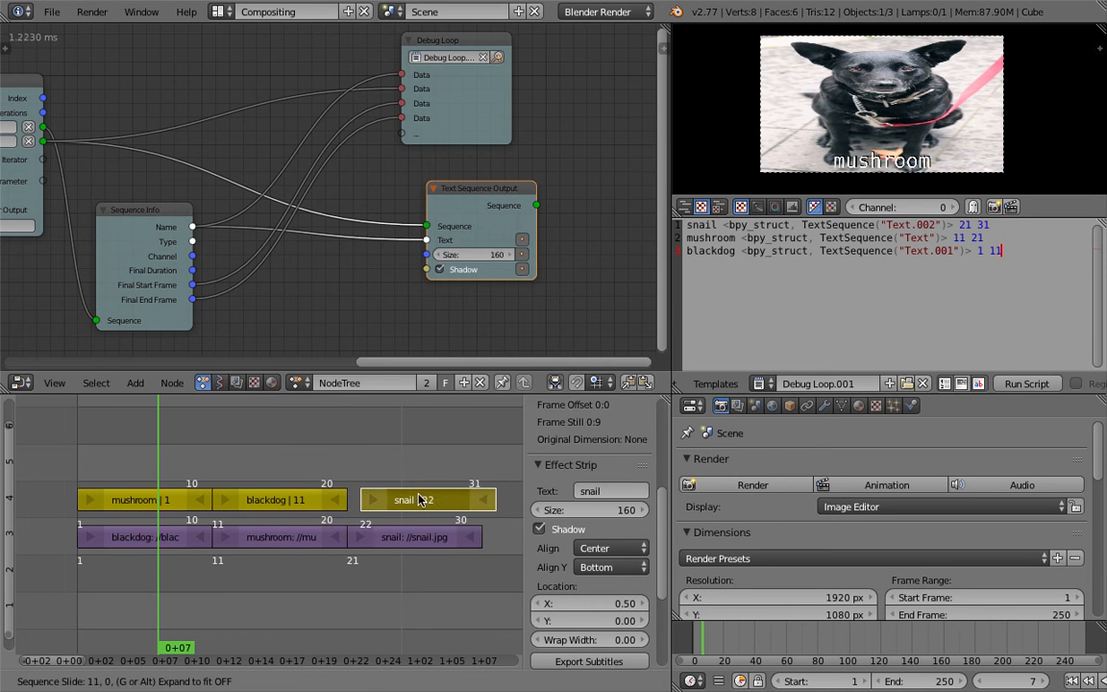
click(407, 498)
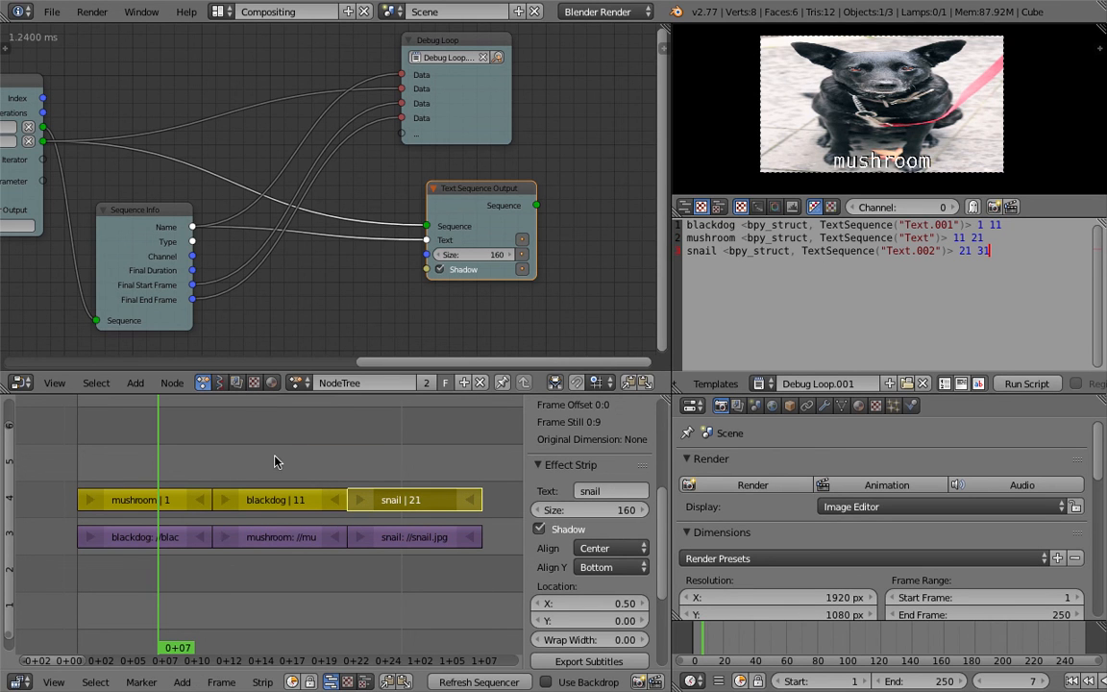
Check the caption shown over each of the three pictures and save the file
click(279, 461)
click(403, 459)
click(136, 459)
click(240, 456)
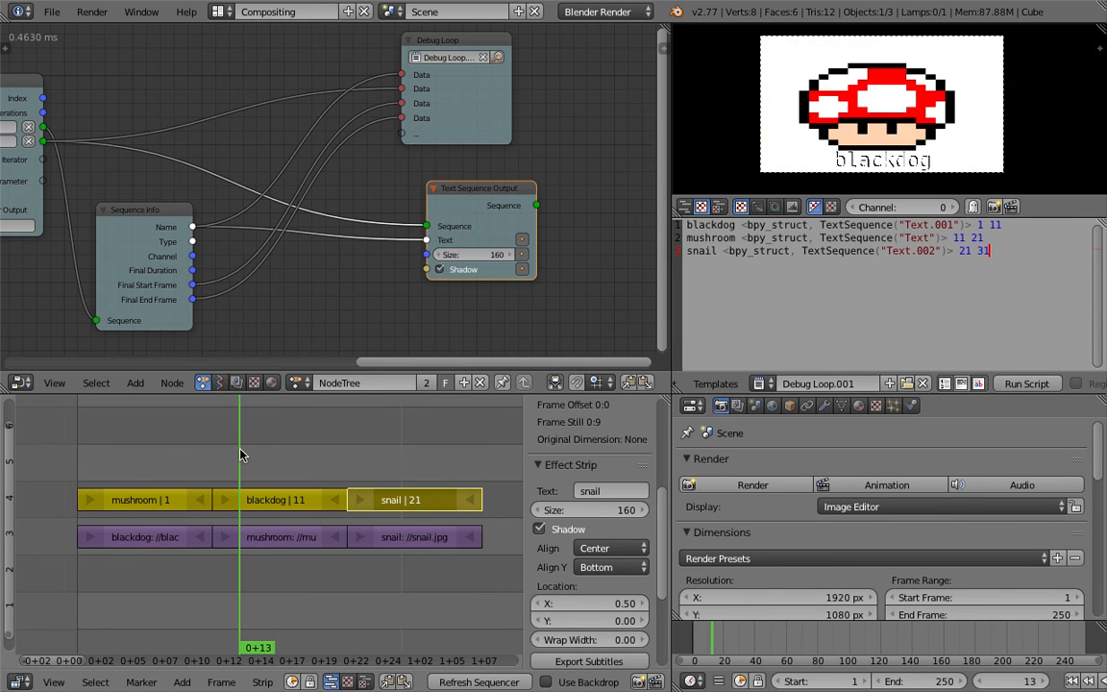
click(348, 459)
key(ctrl+s)
click(266, 276)
Enlarge the video preview area and review the node network back to its Sequences from Channel nodes
middle_drag(360, 226, 459, 214)
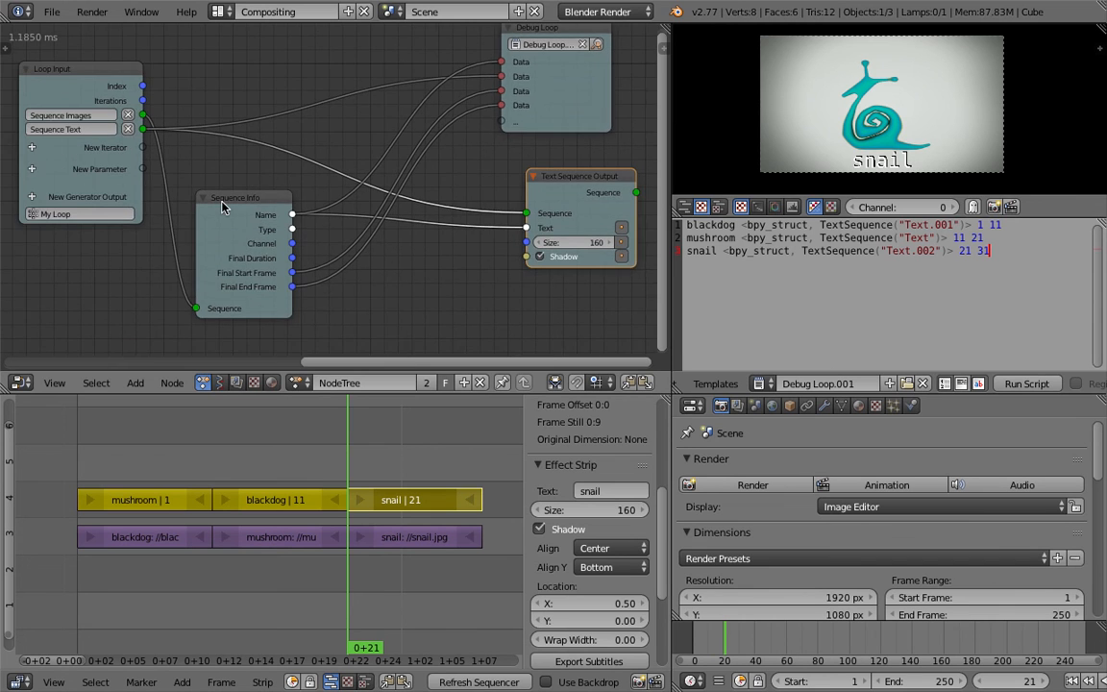
scroll(227, 201, down, 2)
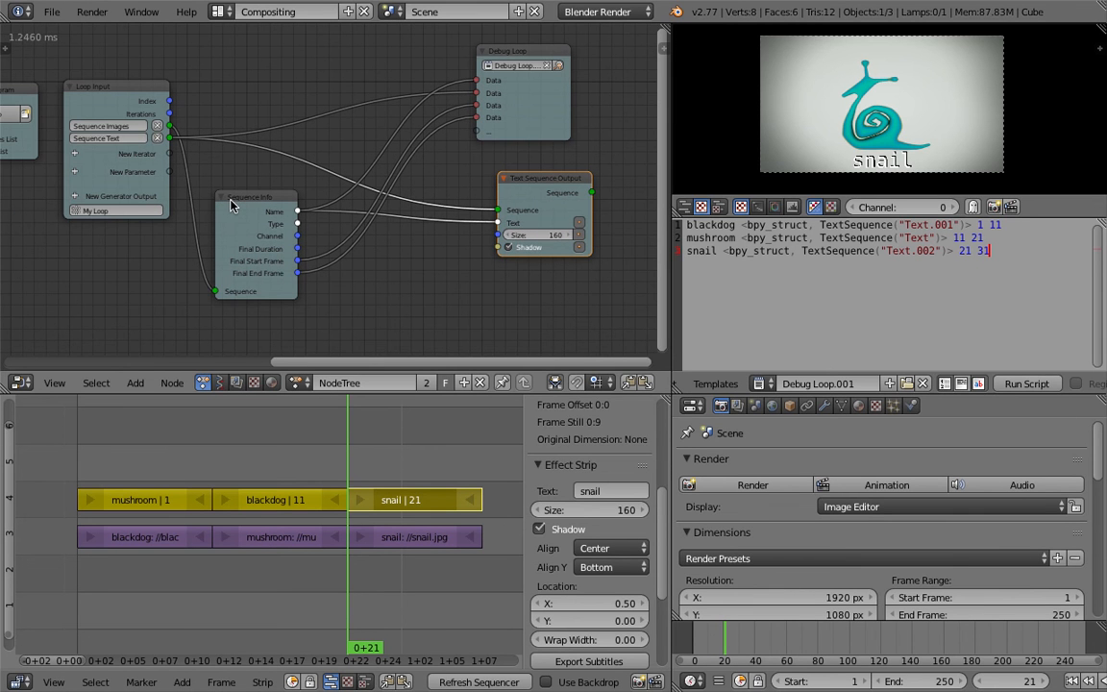
middle_drag(323, 185, 333, 201)
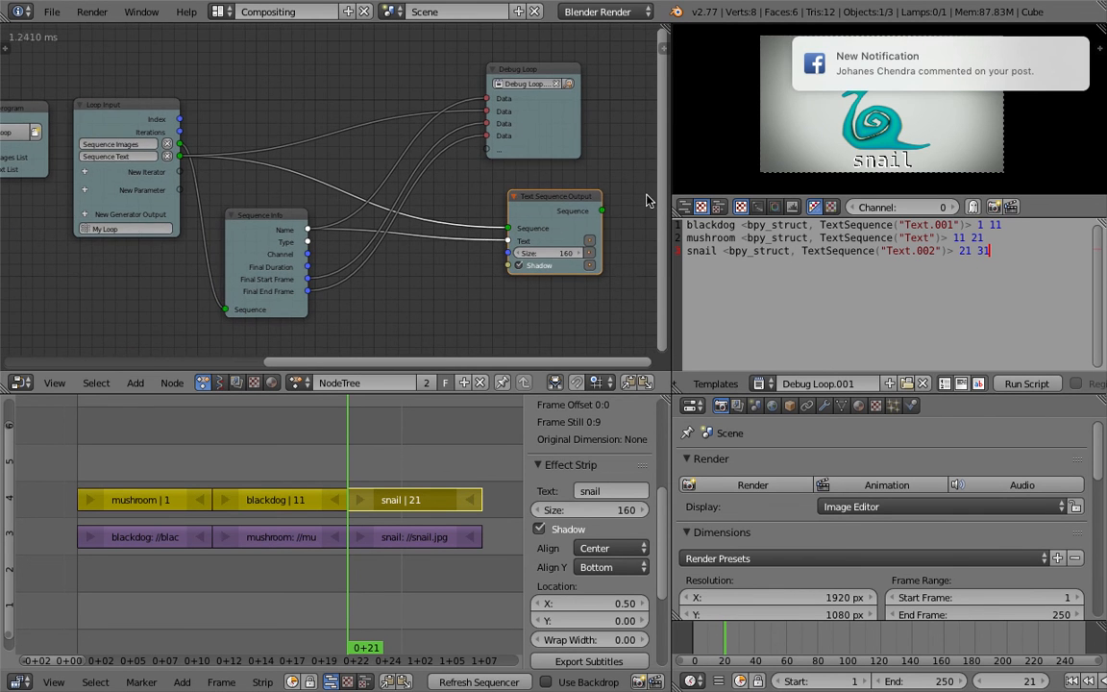
drag(699, 219, 700, 253)
middle_drag(421, 187, 366, 178)
scroll(255, 173, down, 1)
mouse_move(248, 173)
middle_down()
mouse_move(480, 177)
mouse_move(246, 167)
middle_up()
middle_drag(415, 196, 383, 189)
middle_drag(172, 179, 427, 184)
middle_drag(230, 179, 339, 182)
middle_drag(234, 131, 284, 140)
Spread out the two Sequences from Channel nodes, the Reverse List node and the Invoke Subprogram node
drag(148, 110, 104, 94)
drag(388, 120, 306, 104)
drag(144, 203, 89, 206)
drag(245, 218, 178, 223)
middle_drag(282, 236, 387, 248)
middle_drag(323, 172, 348, 182)
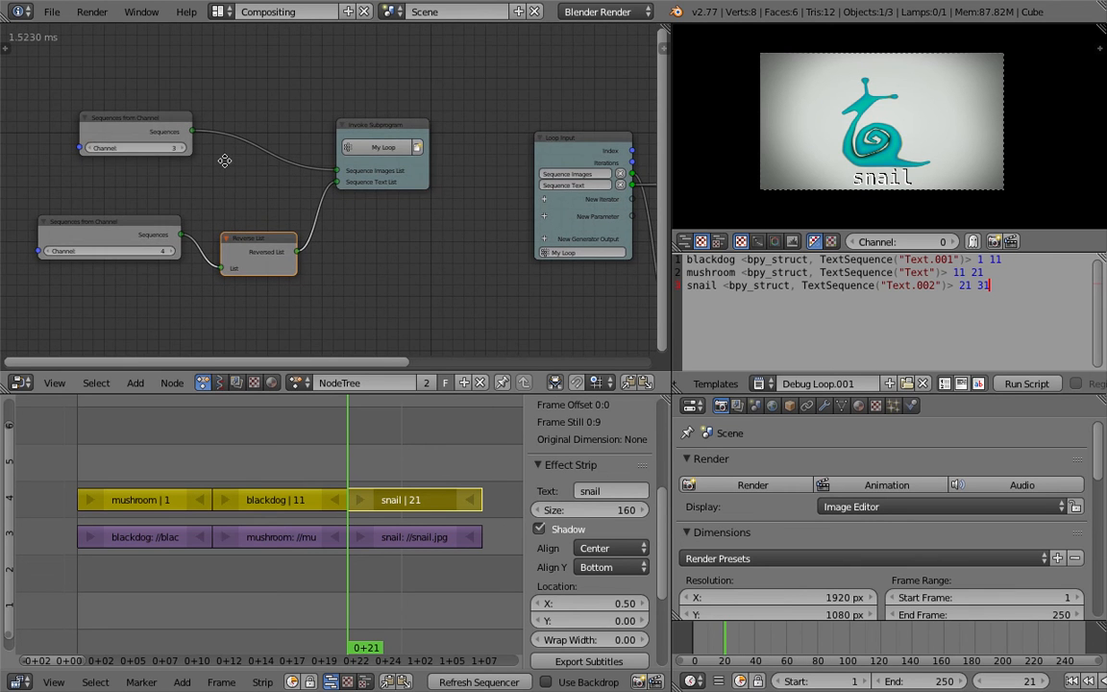
middle_drag(222, 160, 238, 206)
drag(160, 162, 143, 124)
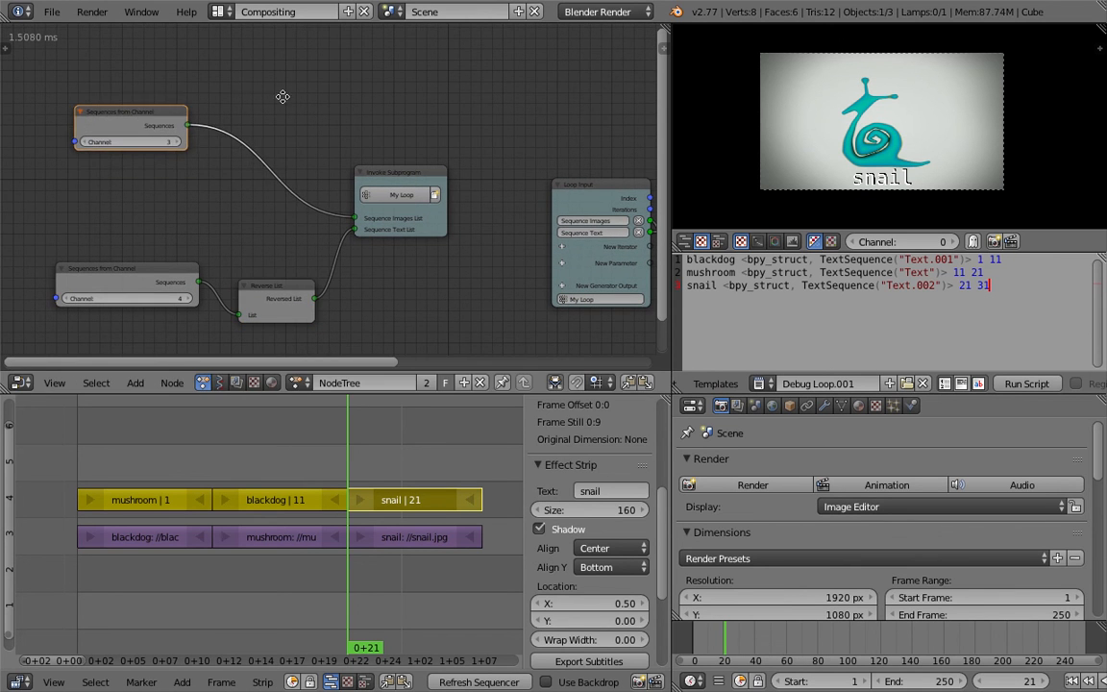
Save the file with the rearranged nodes
middle_drag(286, 103, 293, 165)
key(ctrl+s)
click(293, 167)
middle_drag(333, 231, 336, 203)
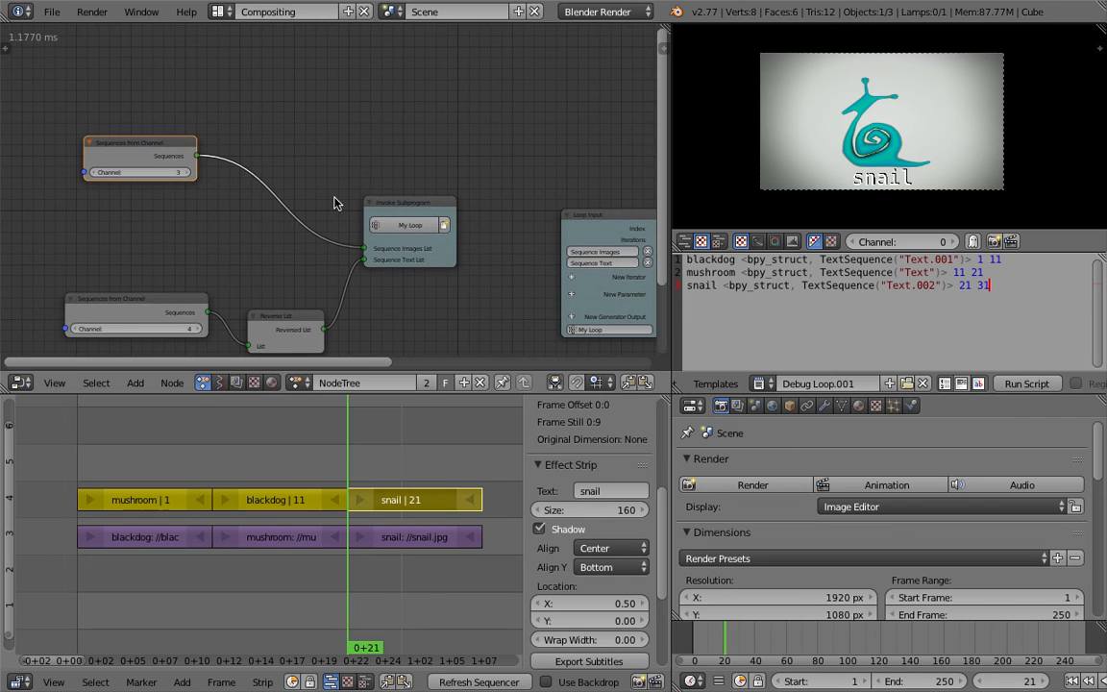
Move the Invoke Subprogram node lower and the channel 3 Sequences from Channel node higher to make room for a second loop
click(375, 204)
drag(374, 204, 390, 230)
click(148, 153)
drag(148, 153, 238, 94)
middle_drag(238, 94, 202, 133)
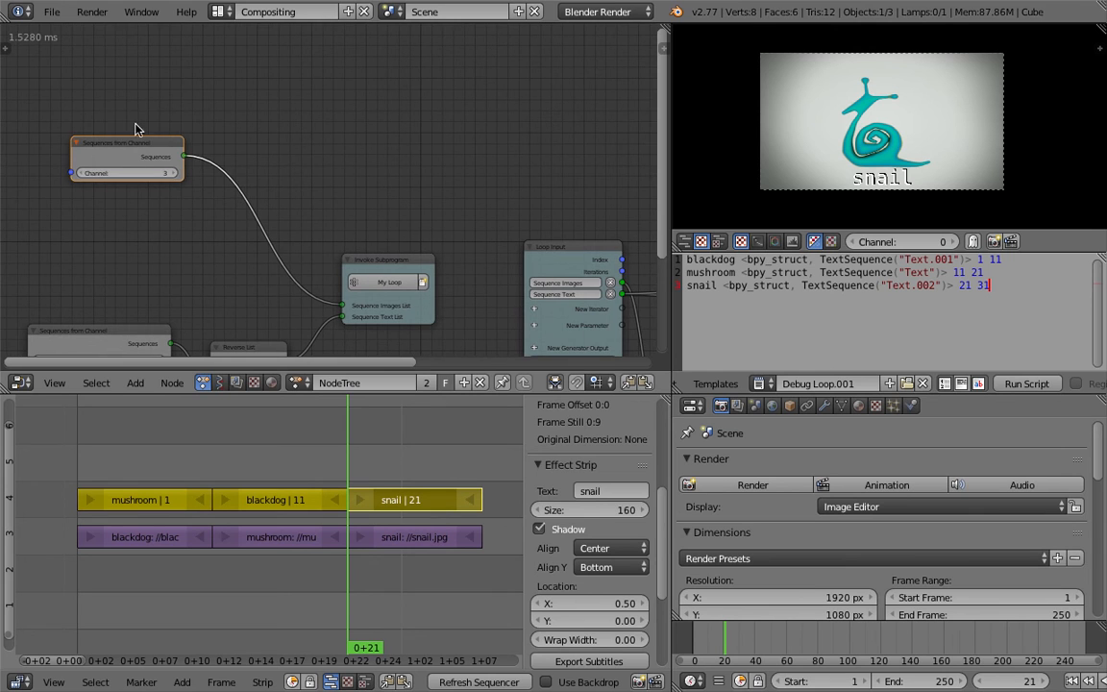
drag(140, 154, 152, 136)
Create a new loop through the 'Sequences' output of the channel 3 node and place its nodes above the existing loop
key(w)
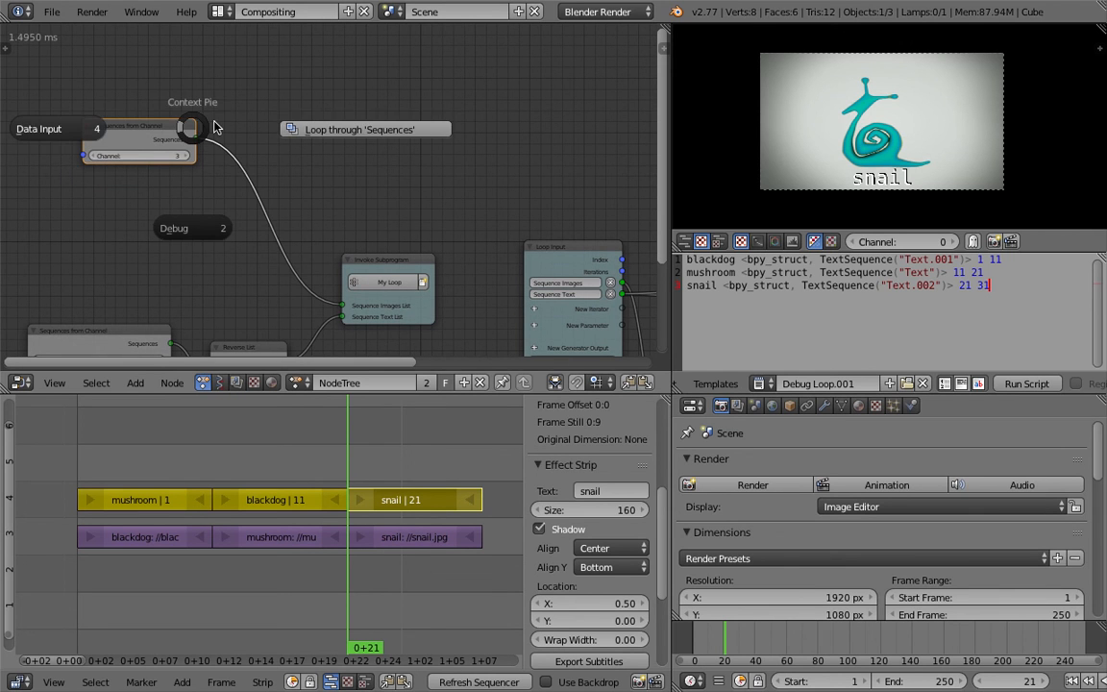
click(313, 129)
click(362, 88)
drag(274, 128, 297, 109)
middle_drag(297, 110, 191, 122)
scroll(190, 118, up, 1)
middle_drag(454, 145, 357, 146)
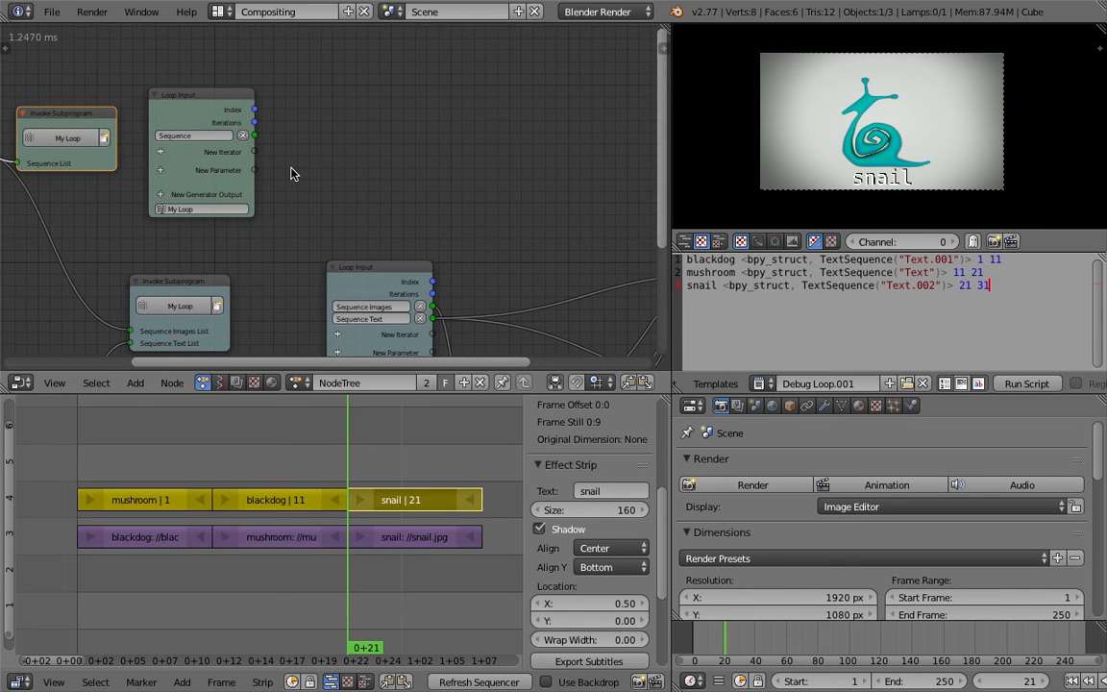
Add a String List generator output to the new loop and place it beyond the Loop Input node with space between
click(158, 195)
text(string)
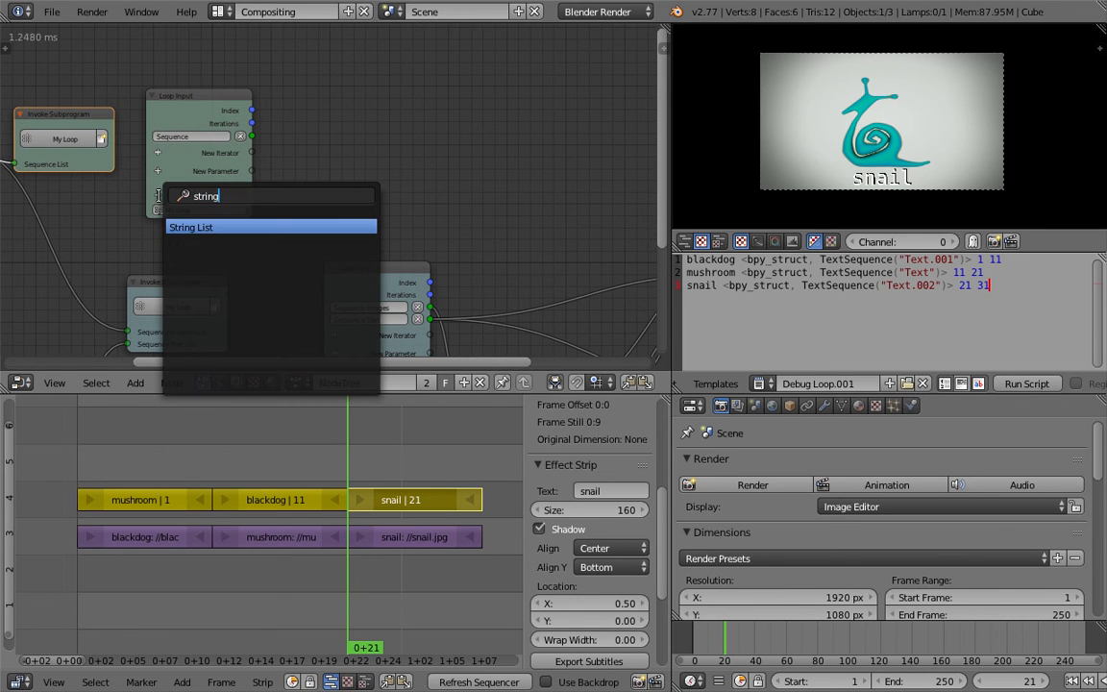
key(Return)
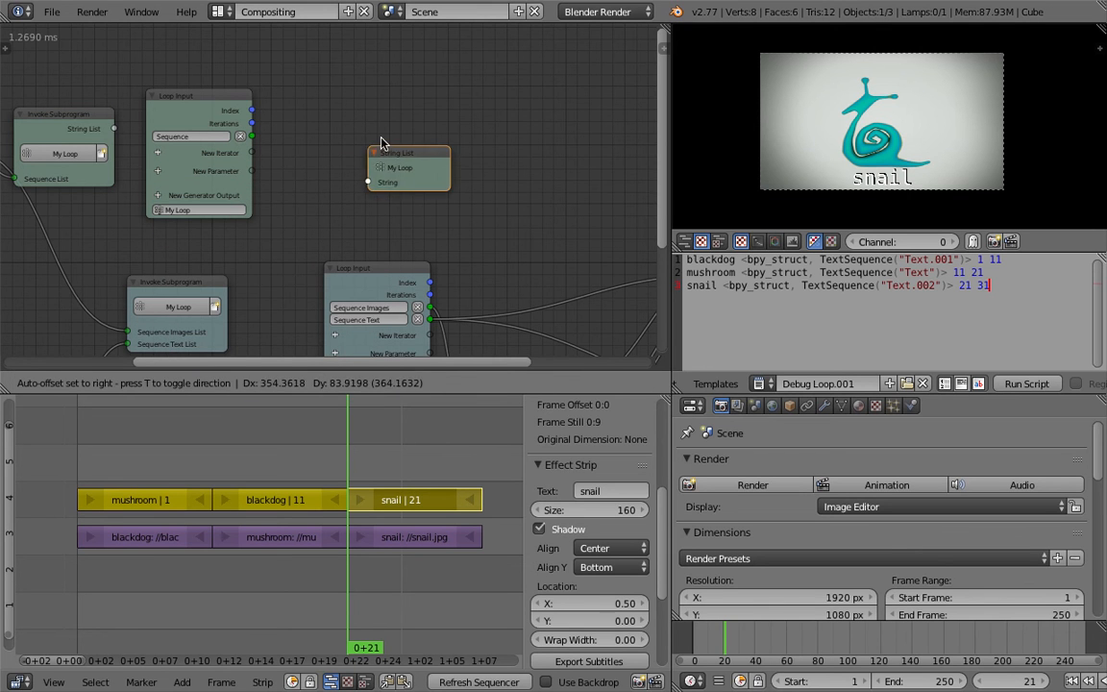
click(366, 165)
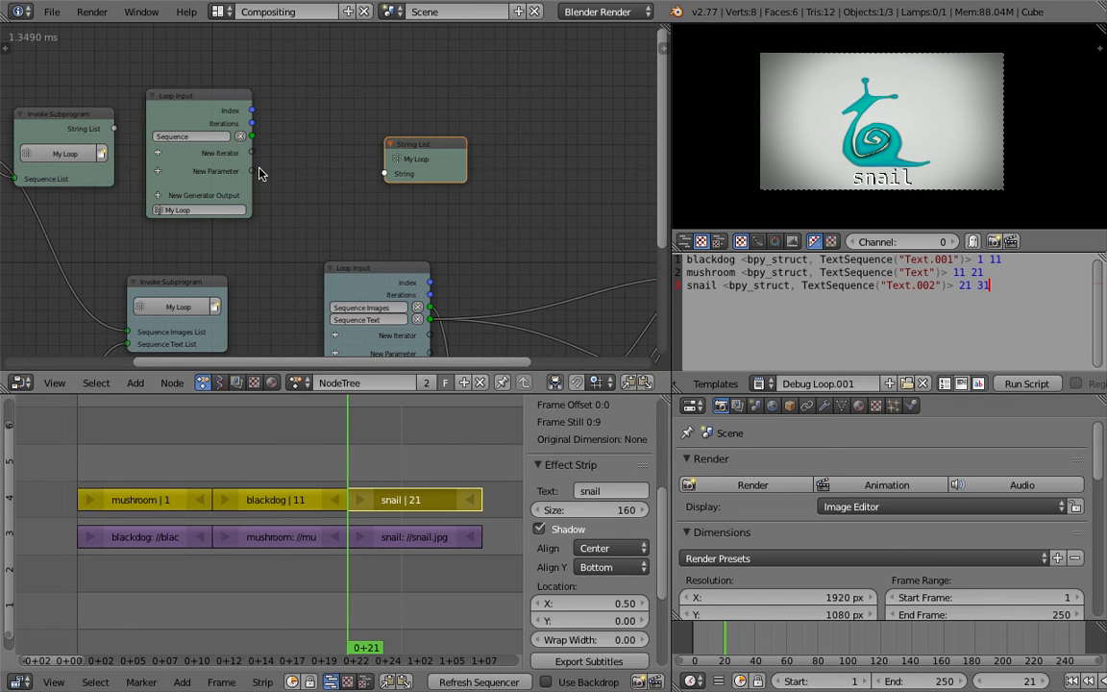
drag(431, 149, 485, 144)
key(shift+a)
click(343, 136)
text(sequence)
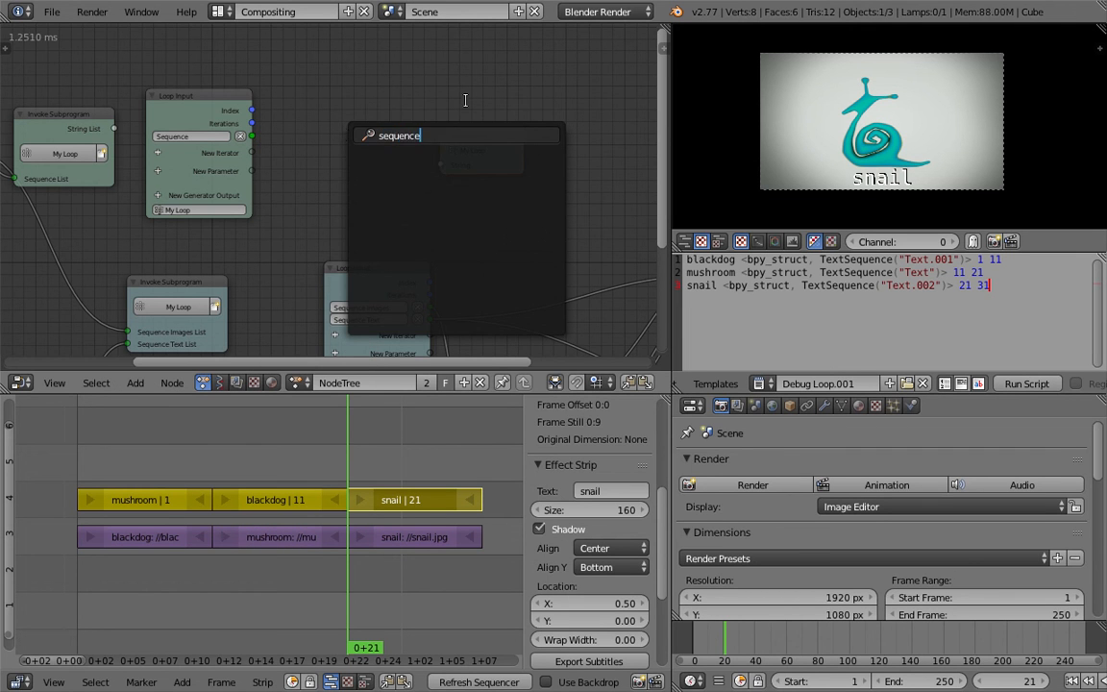
key(Escape)
Add a Sequence Info node to the new loop, linking the loop's Sequence into it and its Name to the String List
key(shift+a)
click(351, 120)
text(sequence)
key(Down)
key(Down)
key(Down)
key(Down)
key(Down)
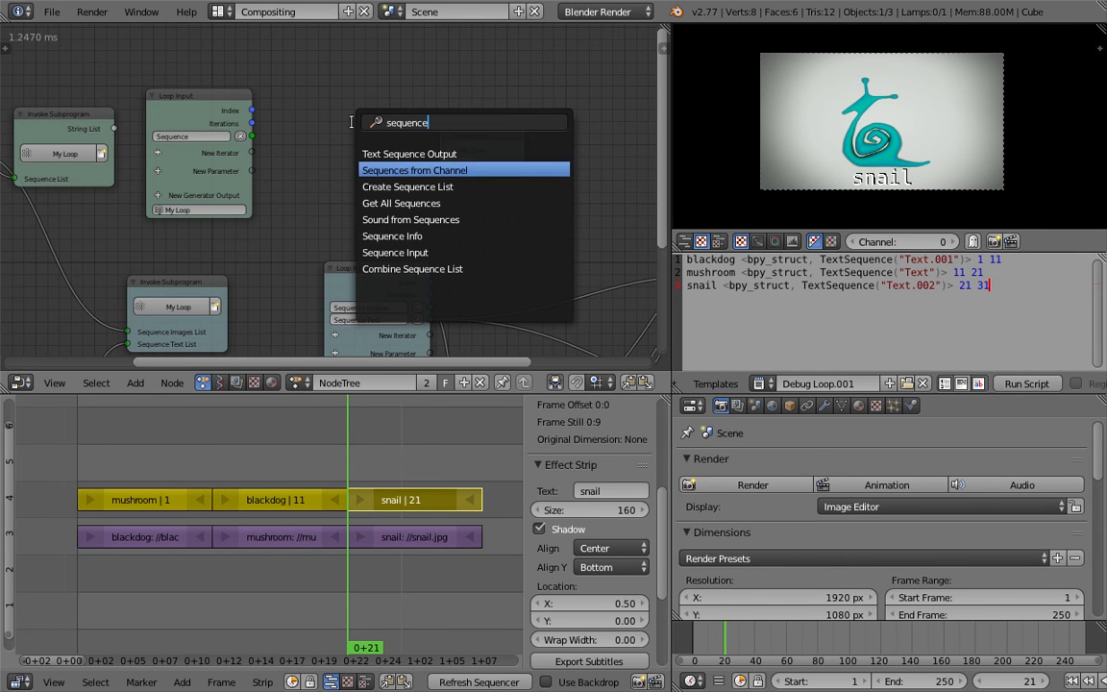
key(Return)
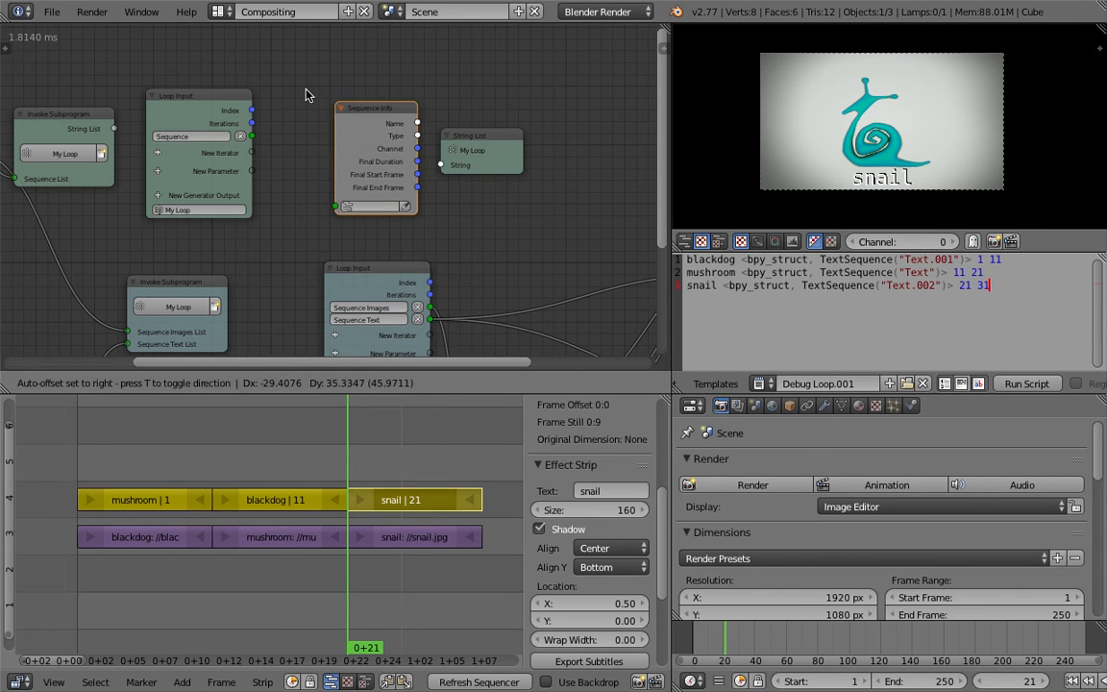
click(302, 90)
drag(251, 135, 299, 189)
drag(382, 106, 442, 165)
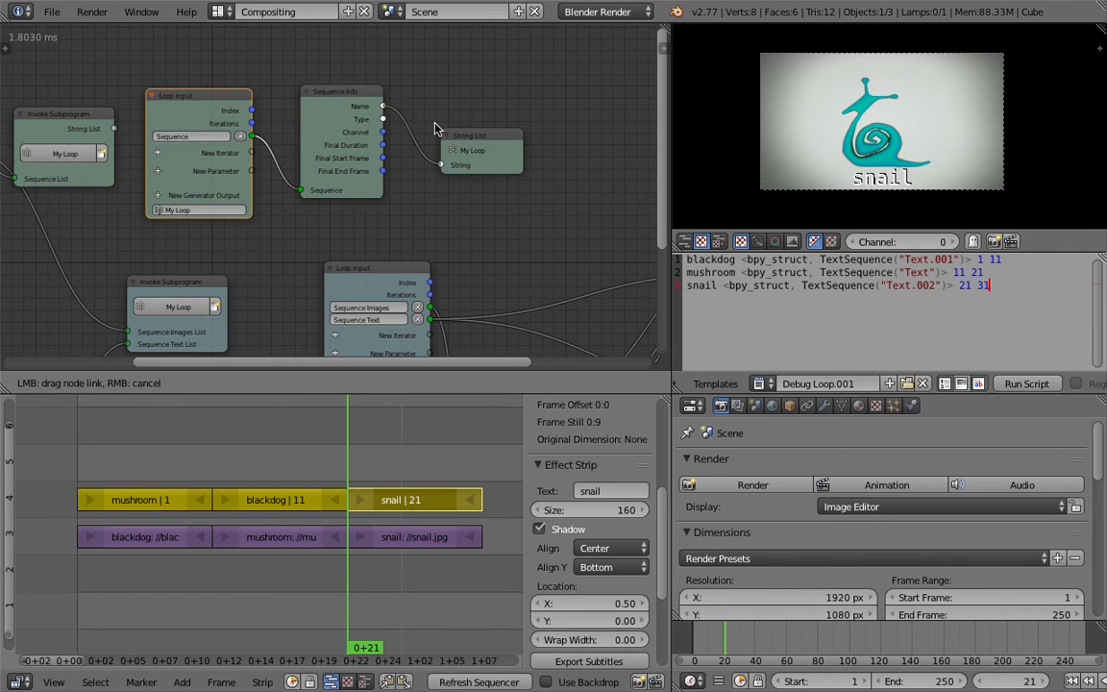
Reposition the channel 3 Sequences from Channel node and the new loop's Invoke Subprogram node to tidy the layout
scroll(222, 217, down, 3)
middle_drag(337, 191, 450, 157)
drag(92, 135, 72, 139)
drag(227, 110, 190, 100)
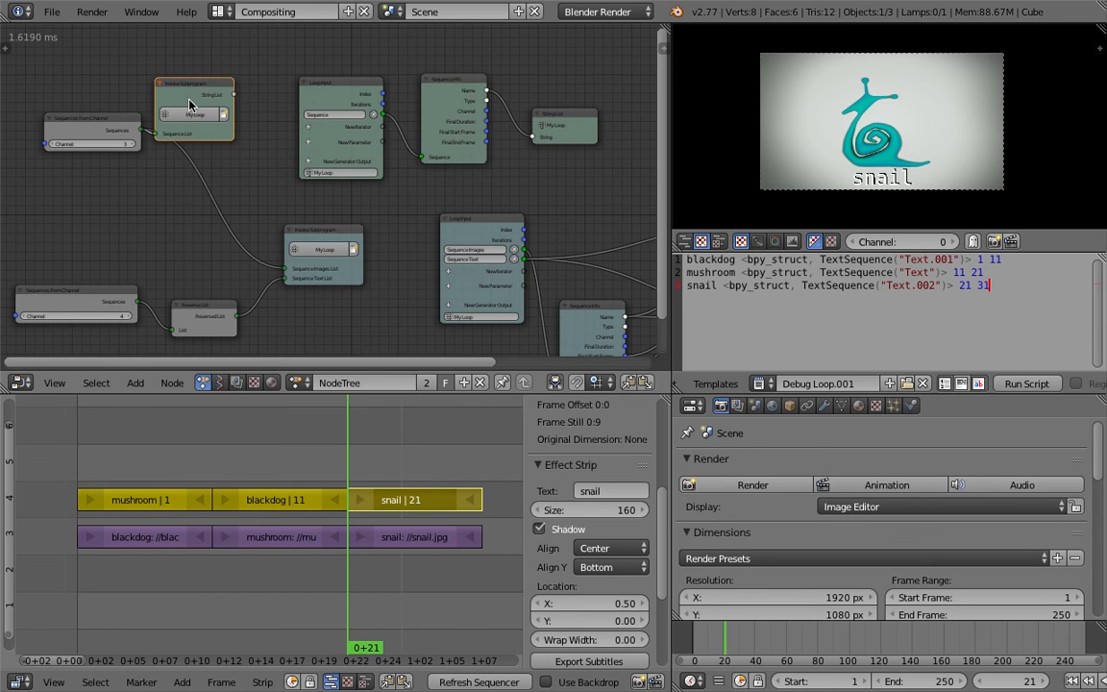
middle_drag(368, 168, 395, 161)
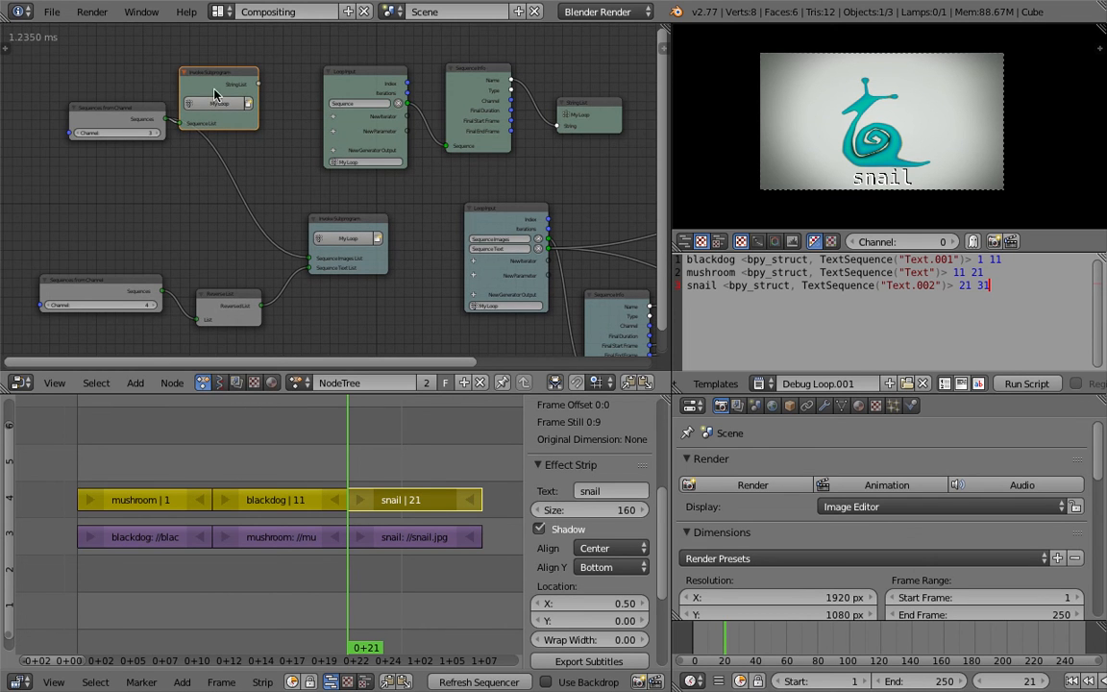
drag(226, 76, 229, 61)
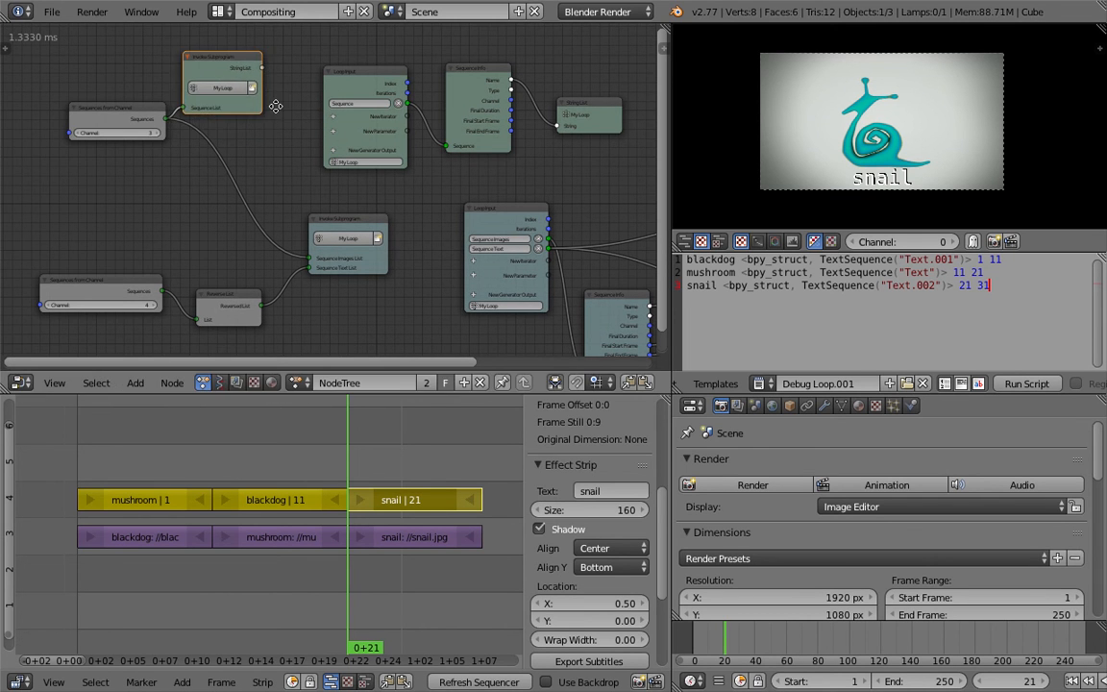
Add a Debug Drawer node above the new Loop Input and connect the Invoke Subprogram's String List output to it
middle_drag(276, 107, 324, 230)
scroll(317, 241, up, 2)
scroll(319, 242, up, 1)
key(shift+a)
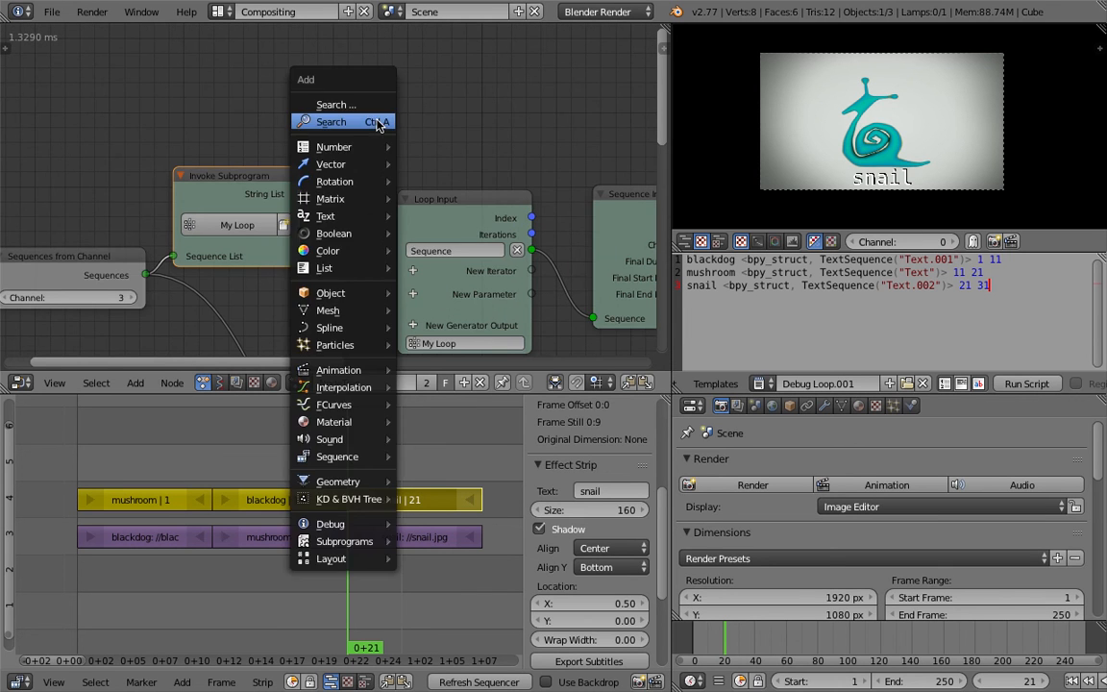
click(373, 119)
text(debug)
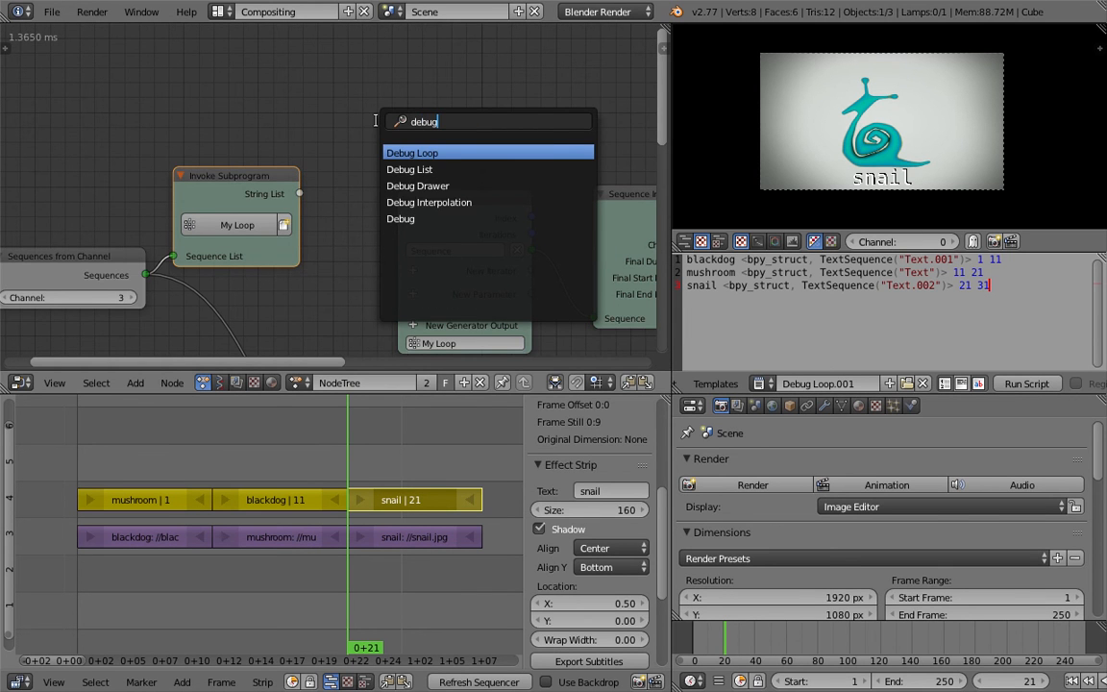
key(Down)
key(Down)
key(Return)
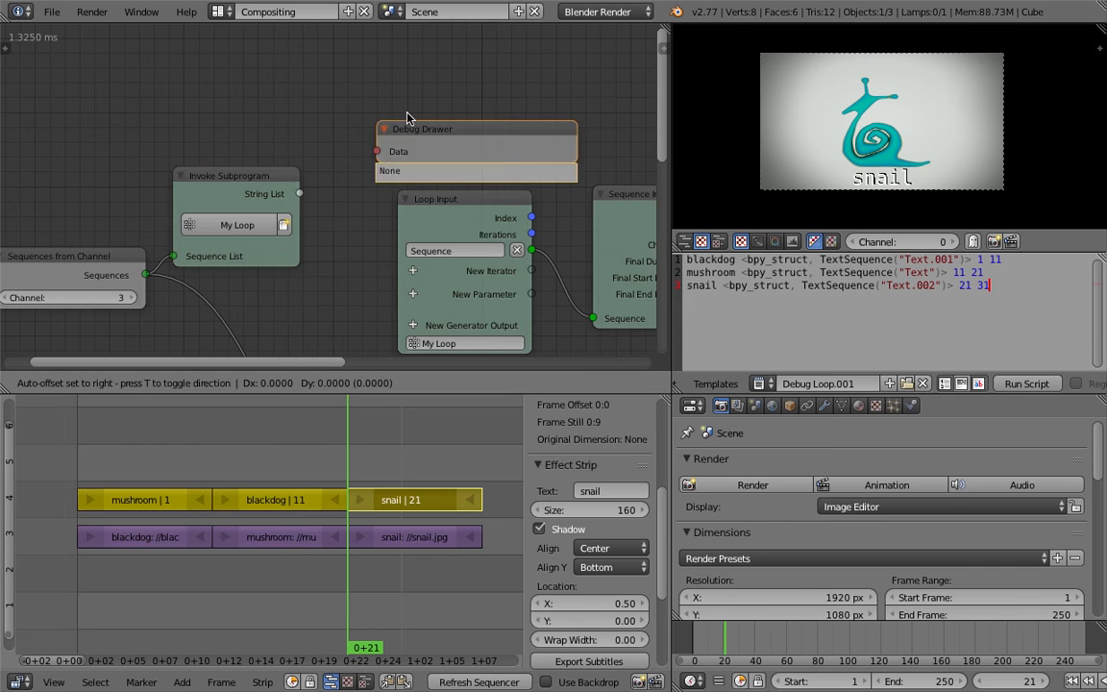
click(412, 119)
drag(298, 193, 412, 67)
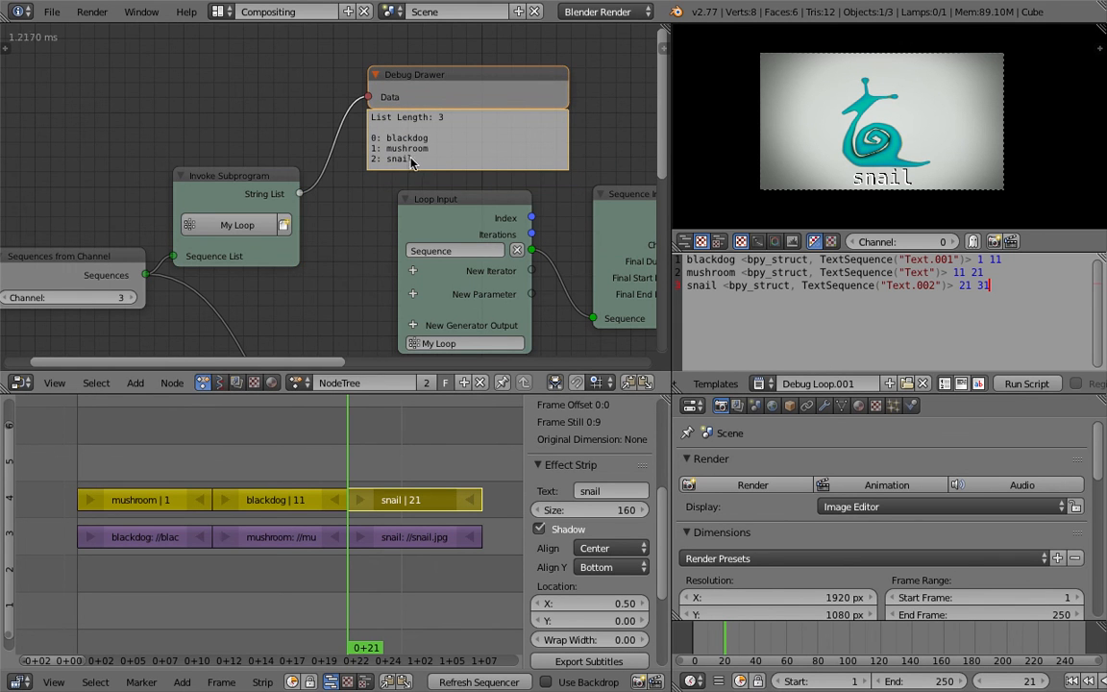
Disconnect the Reverse List from the main loop's Sequence Text List and remove the Sequence Text iterator from its Loop Input
mouse_move(305, 217)
ctrl+middle_down()
mouse_move(305, 238)
mouse_move(332, 172)
mouse_move(304, 213)
ctrl+middle_up()
scroll(313, 192, up, 1)
scroll(306, 213, up, 2)
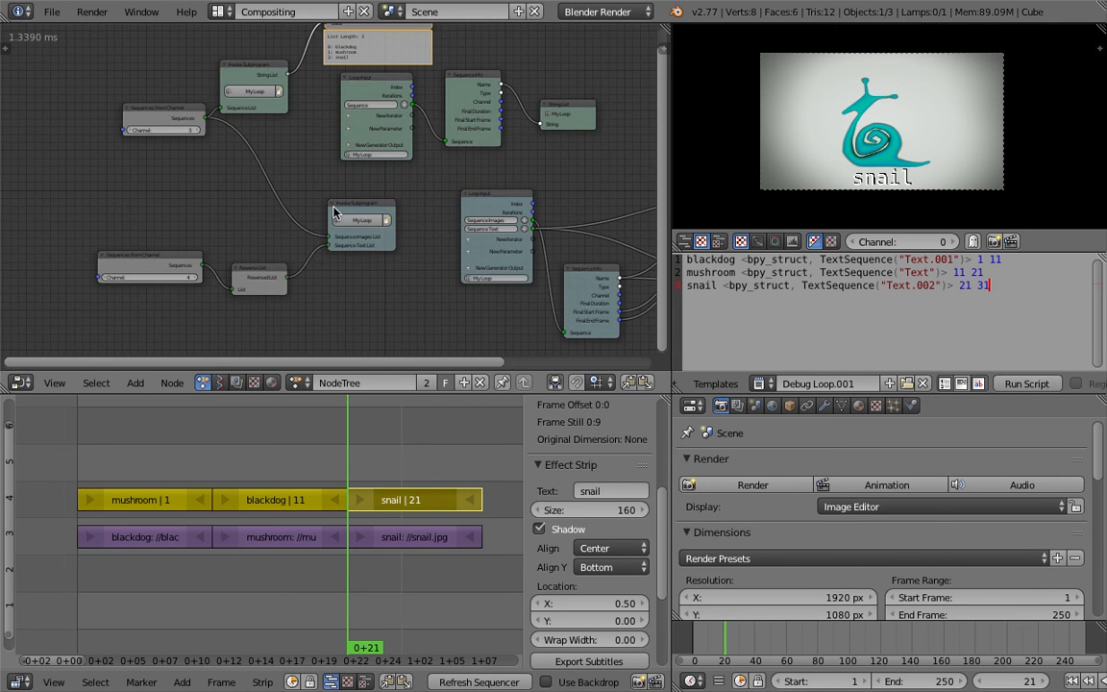
scroll(363, 256, up, 1)
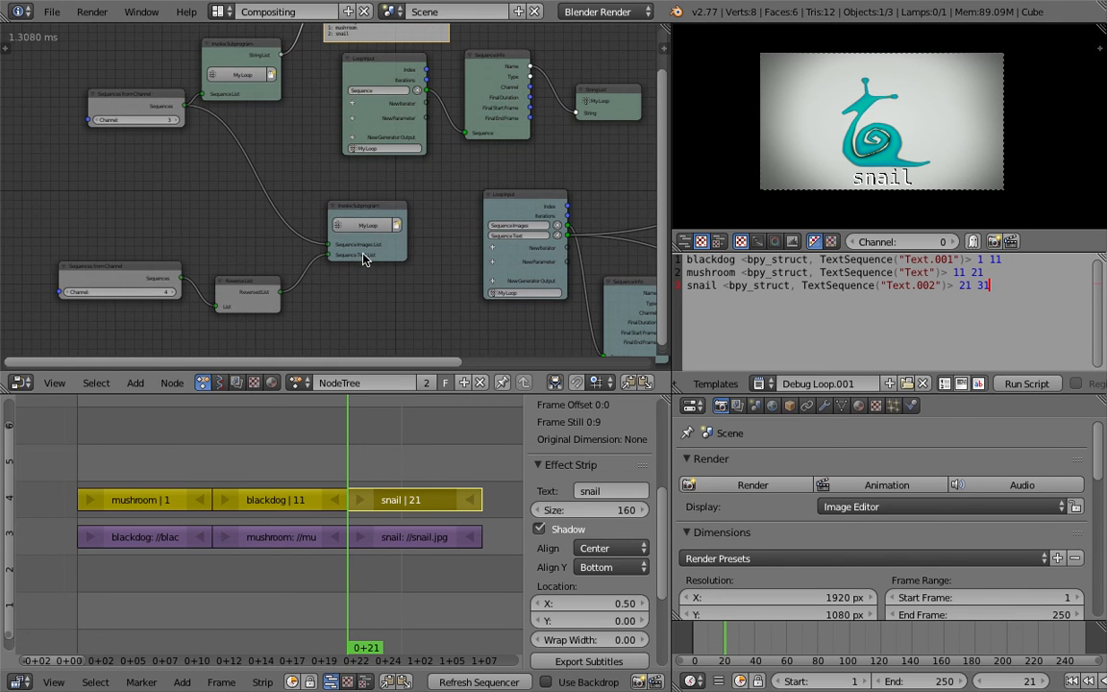
middle_drag(322, 273, 332, 284)
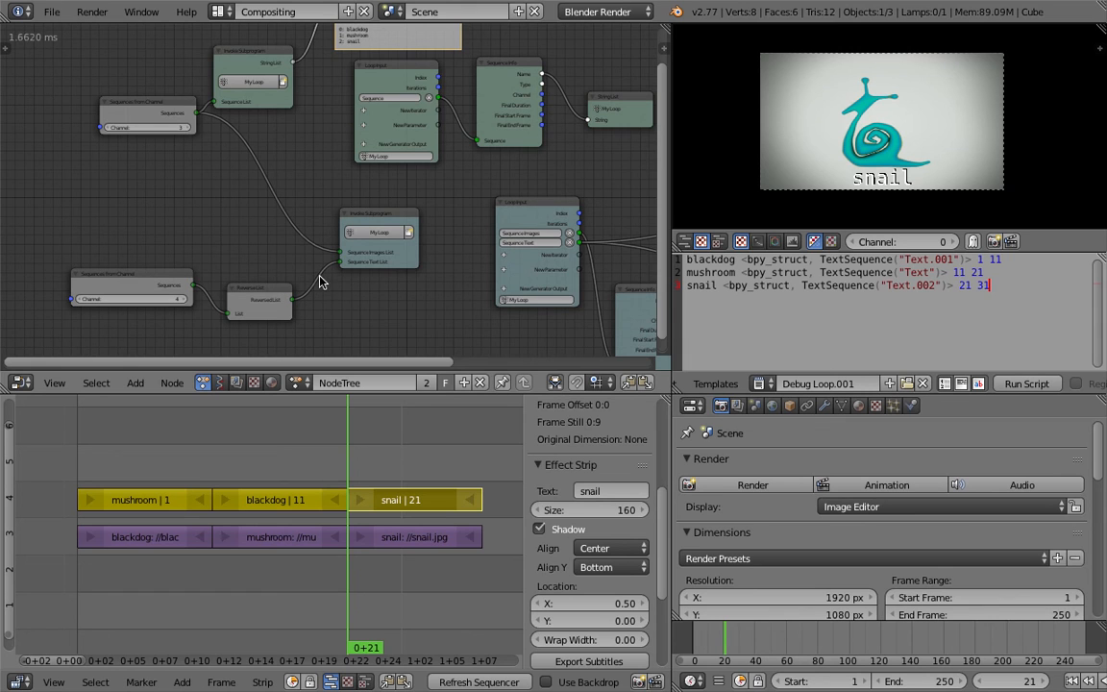
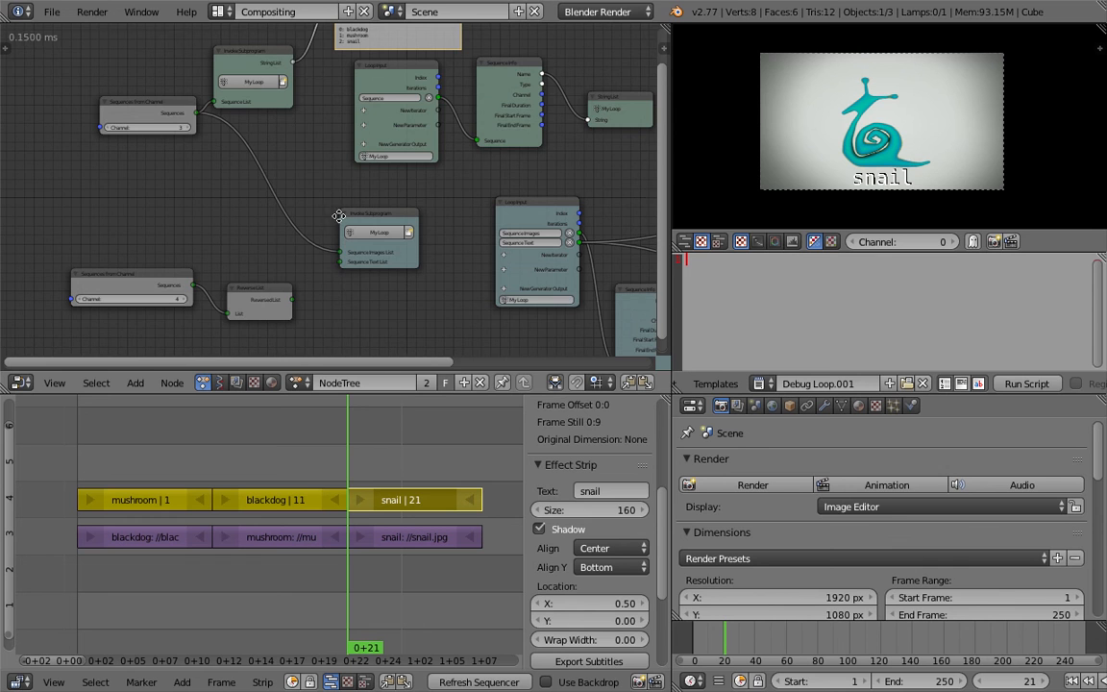
middle_drag(339, 197, 346, 231)
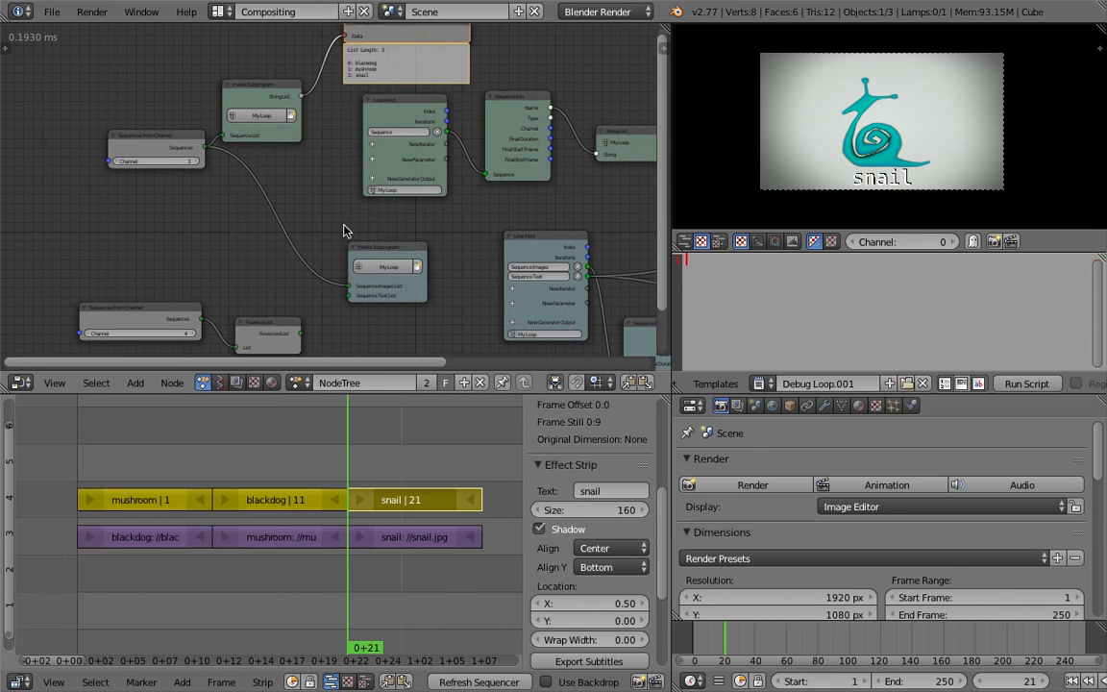
click(577, 278)
scroll(341, 230, down, 1)
middle_drag(343, 242, 347, 276)
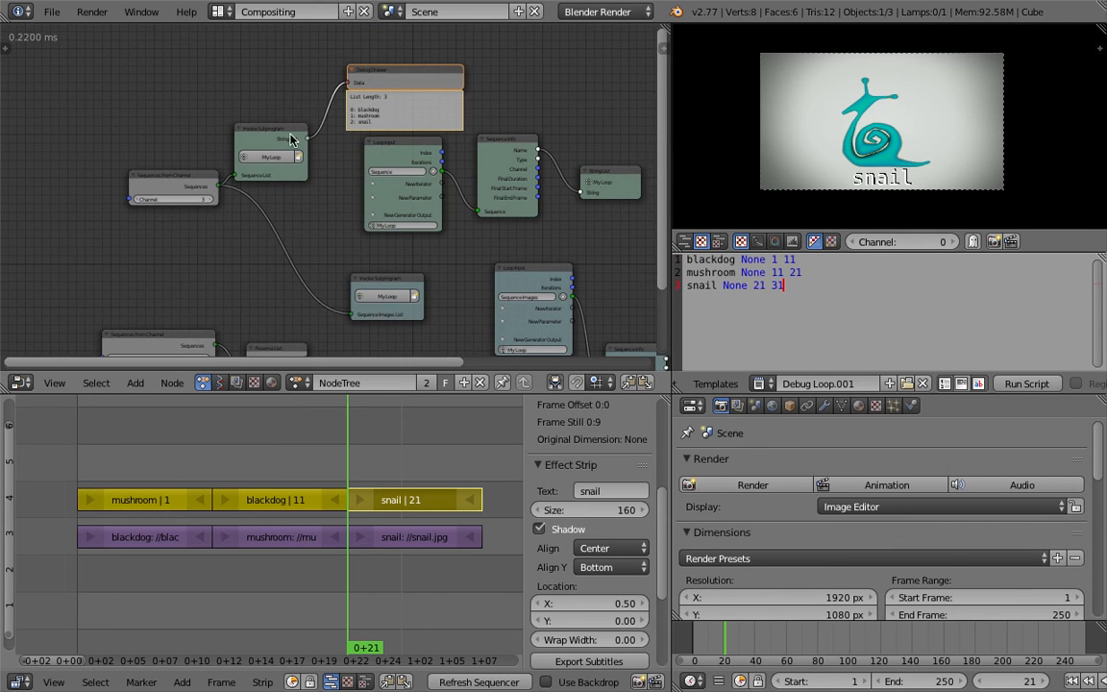
Move the channel 3 Sequences from Channel node and the name-collecting Invoke Subprogram node farther from the loop nodes
drag(190, 181, 74, 234)
middle_drag(232, 166, 249, 140)
drag(276, 121, 211, 160)
middle_drag(347, 214, 347, 207)
scroll(347, 207, up, 1)
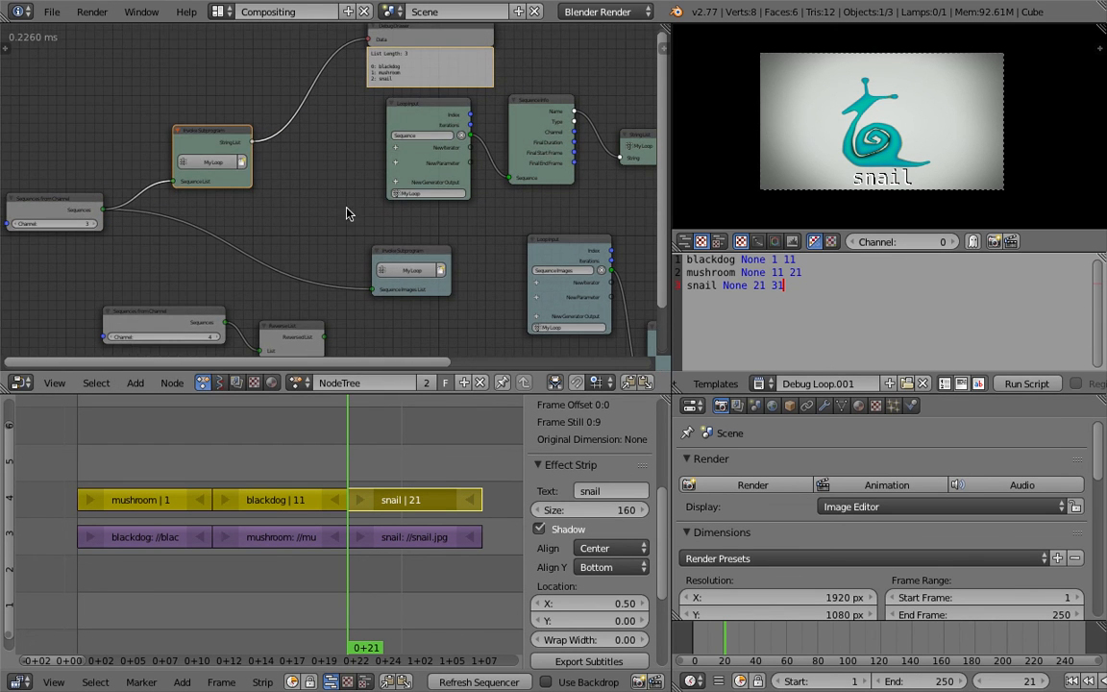
middle_drag(471, 272, 465, 263)
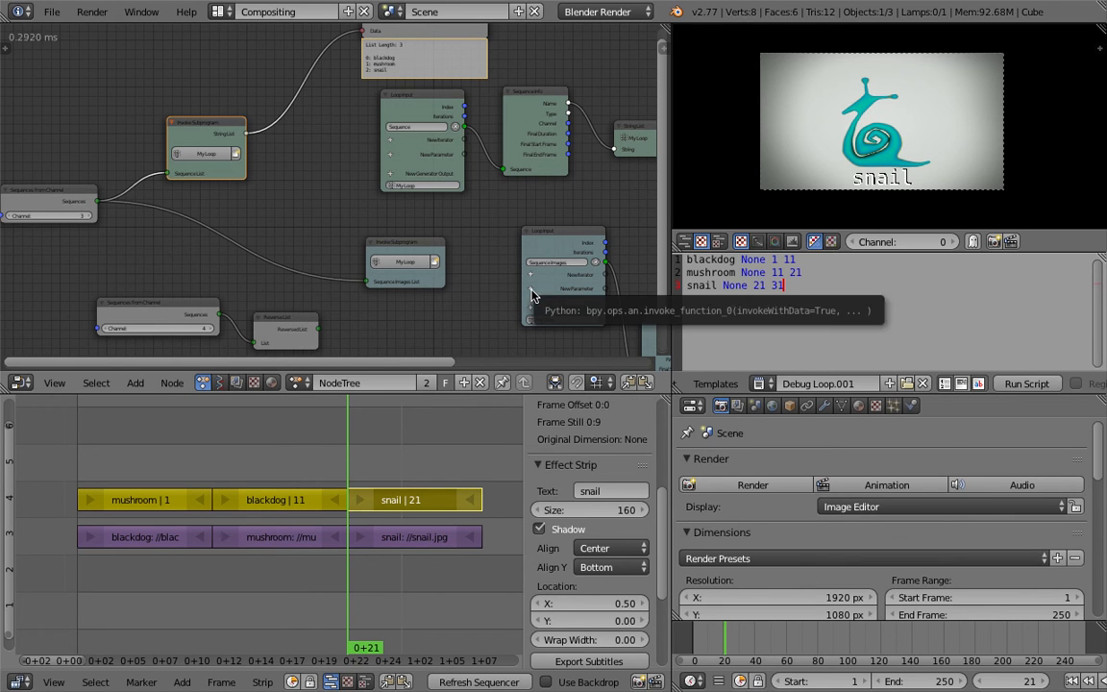
Add a String List iterator to the main loop's Loop Input node
key(space)
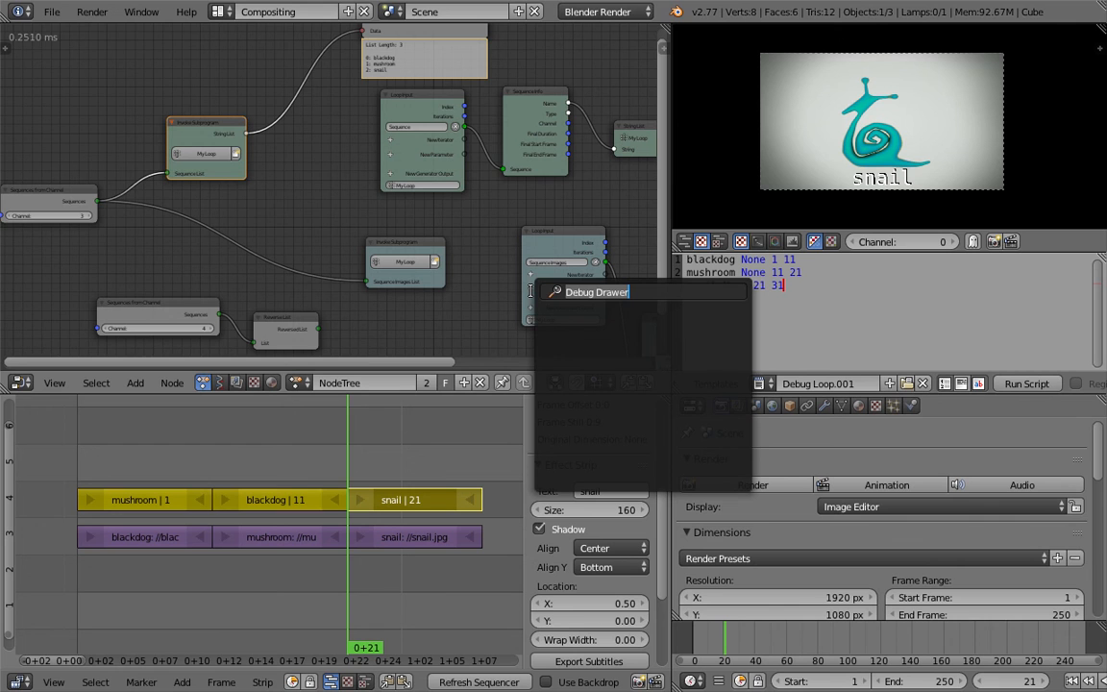
key(Escape)
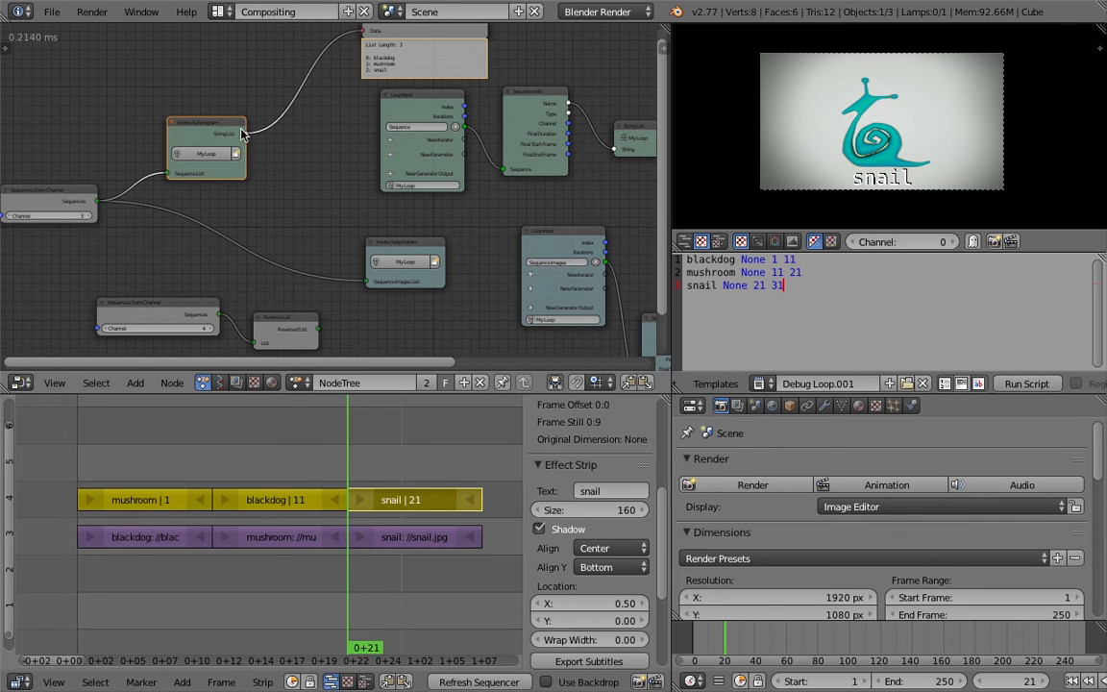
key(space)
text(string)
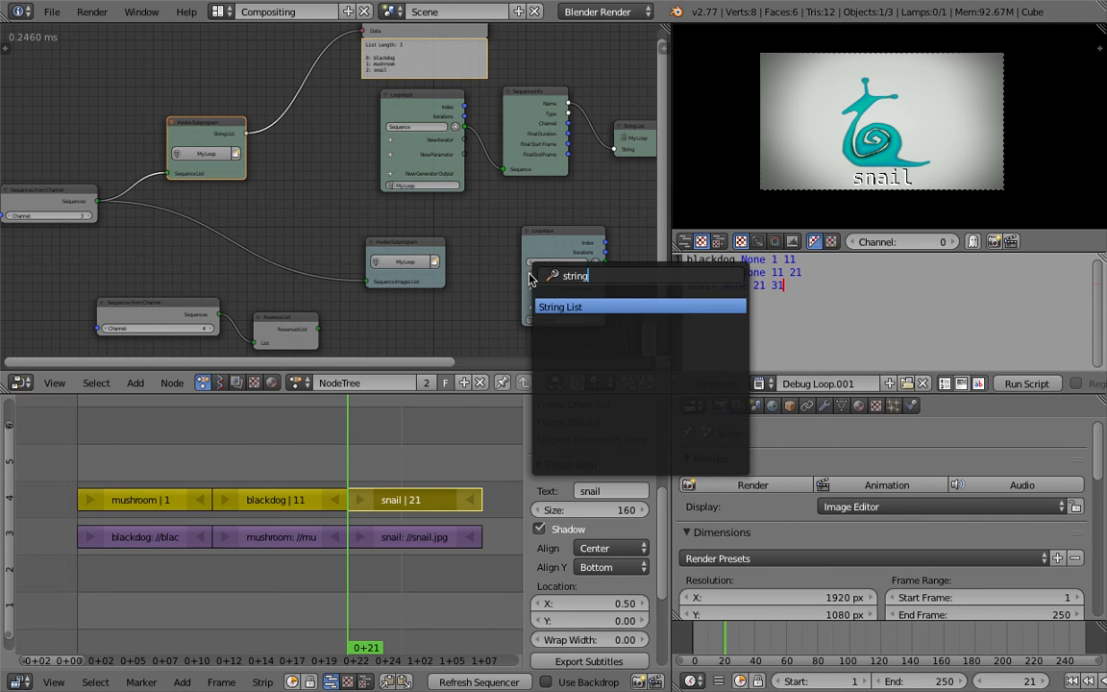
key(Return)
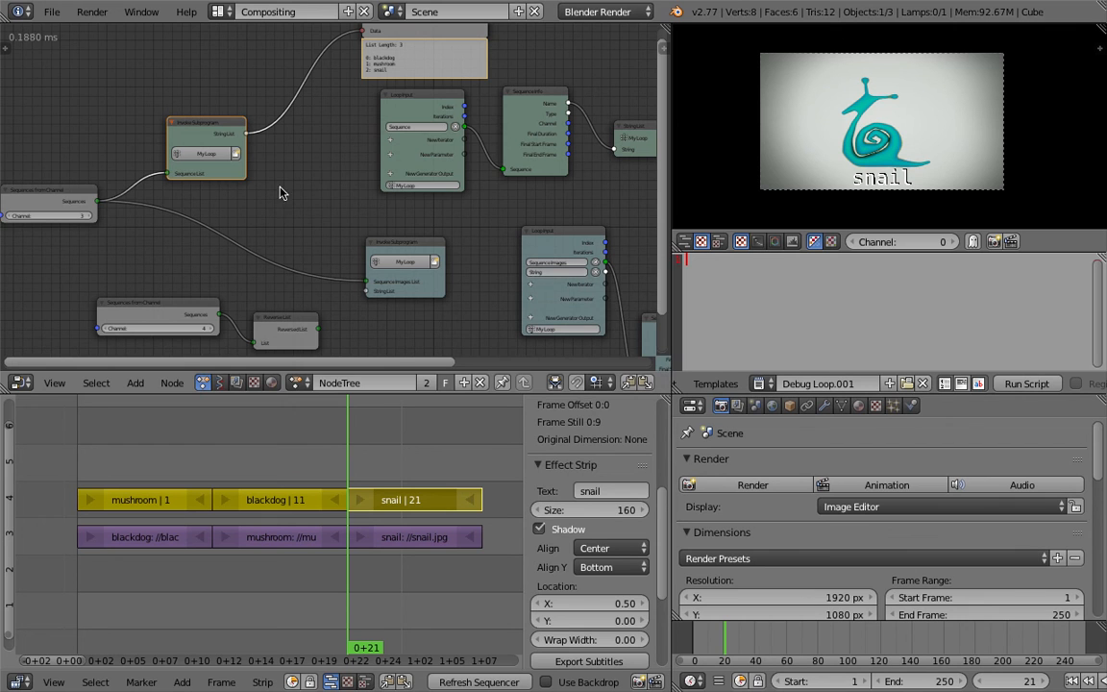
Connect the name-collecting Invoke Subprogram's String List output to the main Invoke Subprogram's String List input, then nudge the main node
drag(247, 134, 366, 290)
click(385, 249)
drag(385, 249, 370, 244)
scroll(388, 205, down, 2)
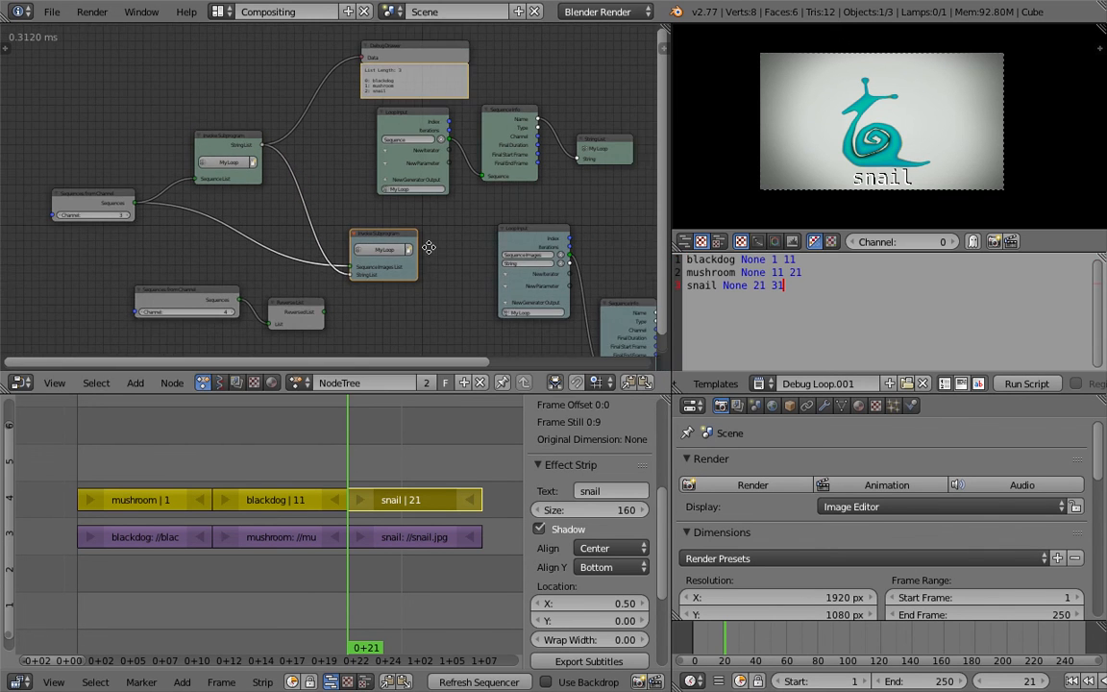
Move the name-collecting loop's nodes above its Invoke Subprogram, place the Debug Drawer below them, and save the file
middle_drag(427, 247, 457, 267)
click(439, 131)
shift+click(535, 131)
shift+click(629, 157)
key(g)
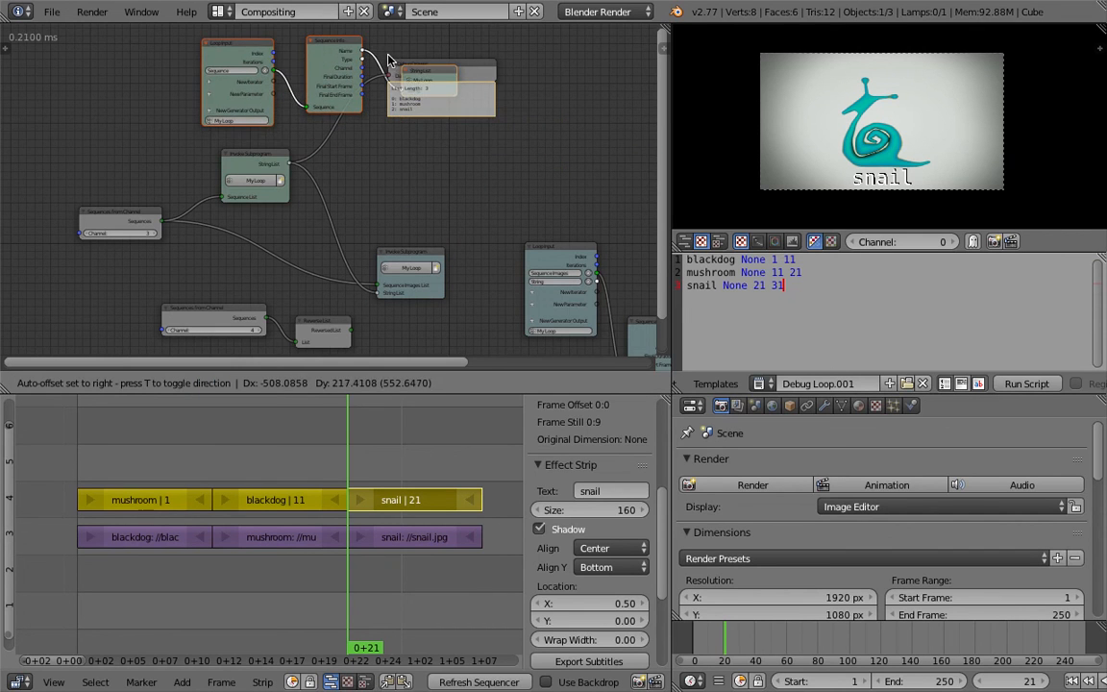
click(484, 75)
drag(483, 111, 449, 146)
key(ctrl+s)
click(449, 146)
Preview frame 6 in the sequencer to compare the first strip's caption with its image
scroll(135, 206, up, 2)
middle_drag(89, 217, 192, 214)
scroll(192, 214, up, 1)
click(172, 450)
click(148, 451)
scroll(136, 280, up, 1)
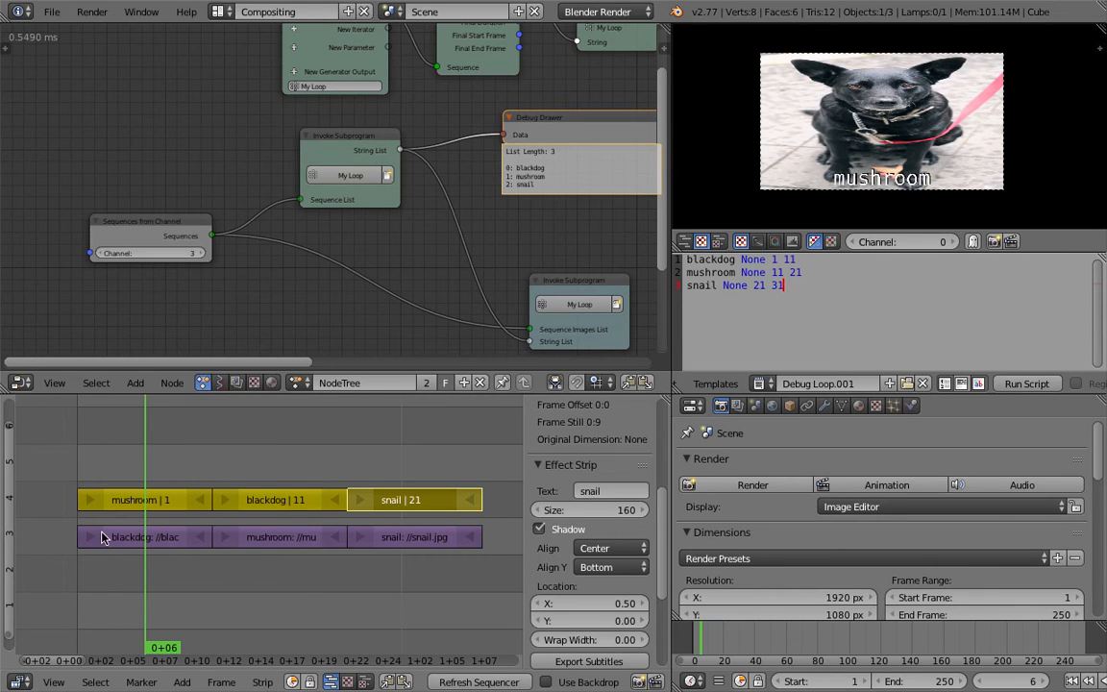
Reposition the channel 3 Sequences from Channel, name-collecting Invoke Subprogram and Debug Drawer nodes to tidy the layout
drag(145, 221, 88, 218)
drag(361, 141, 294, 134)
middle_drag(295, 154, 231, 244)
scroll(393, 220, down, 2)
middle_drag(384, 218, 314, 181)
scroll(327, 183, up, 1)
drag(445, 184, 402, 188)
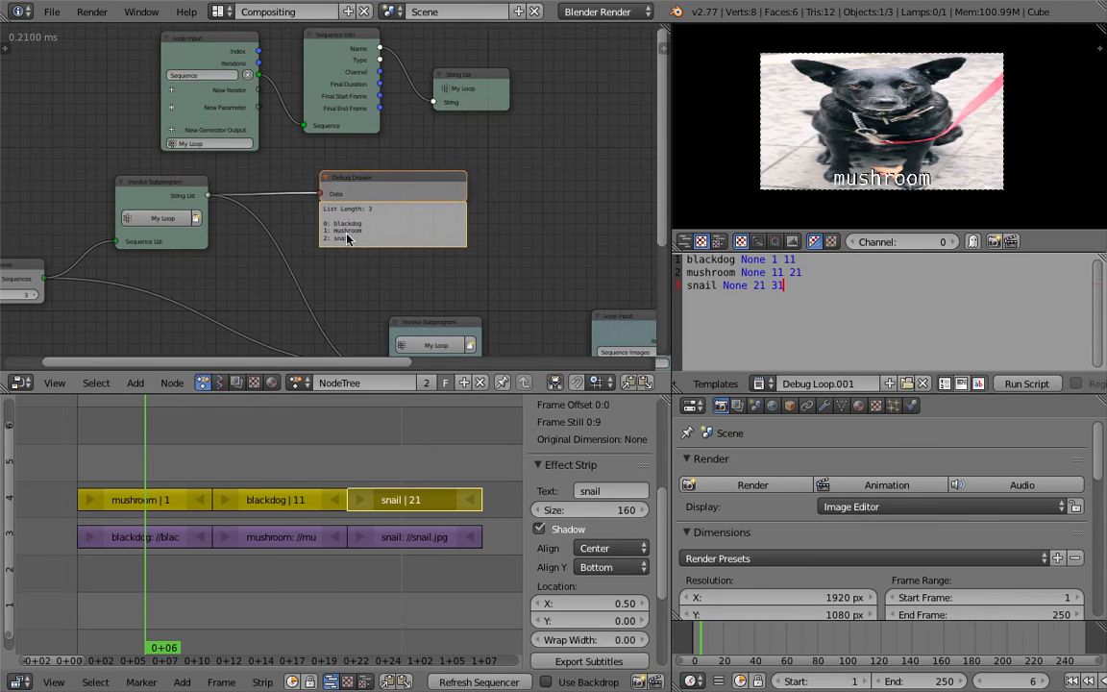
Move the main loop's Invoke Subprogram node slightly closer to the name-collecting nodes
scroll(373, 242, up, 1)
middle_drag(360, 271, 413, 157)
scroll(420, 187, down, 1)
drag(473, 225, 445, 210)
middle_drag(445, 210, 293, 227)
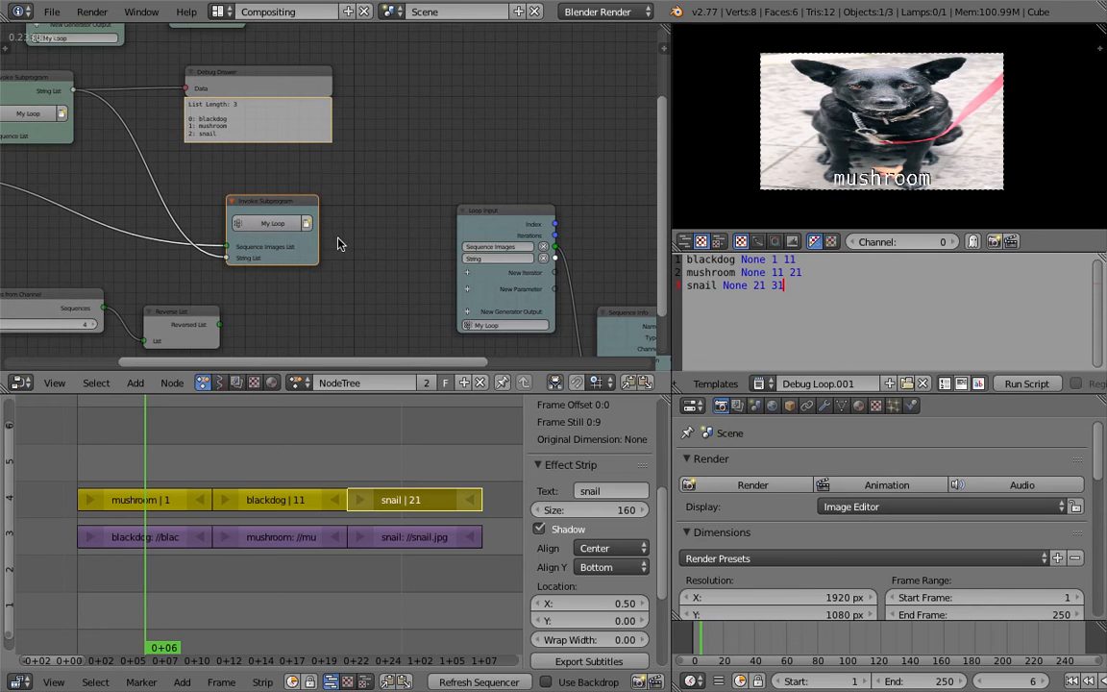
Delete the Reverse List and channel 4 Sequences from Channel nodes, then save the file
middle_drag(226, 312, 230, 278)
click(215, 276)
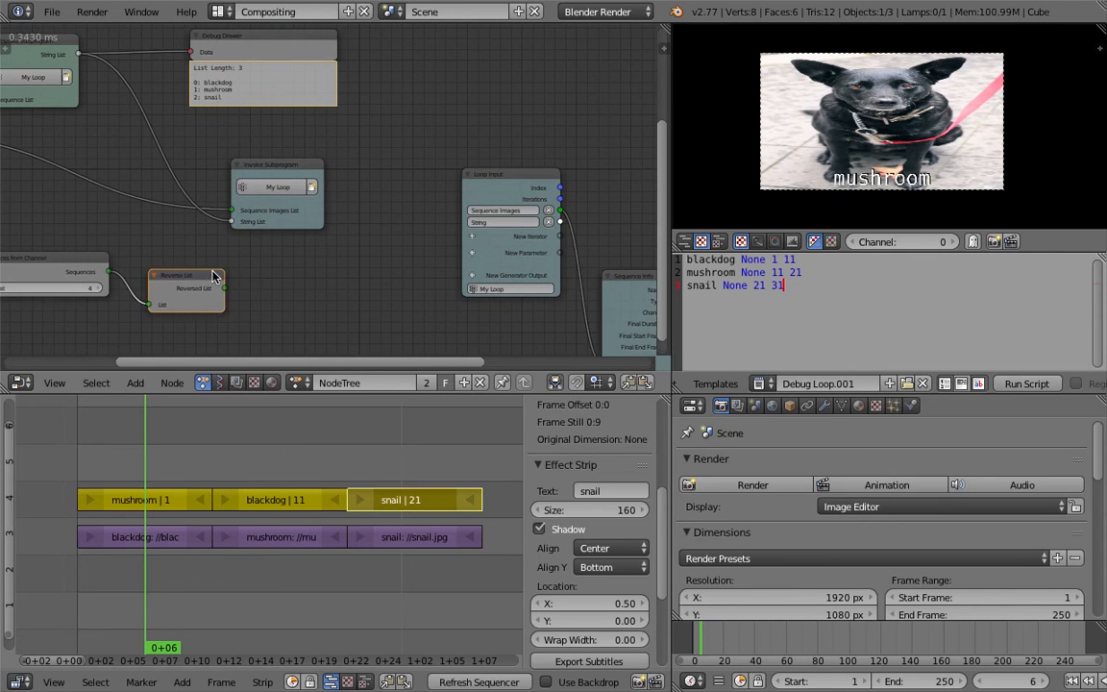
key(x)
click(79, 261)
key(x)
middle_drag(347, 252, 256, 267)
key(ctrl+s)
Reposition the Sequence Info and Text Sequence Output nodes and link the Loop Input's String to the Text input
middle_drag(445, 132, 244, 78)
drag(346, 218, 365, 137)
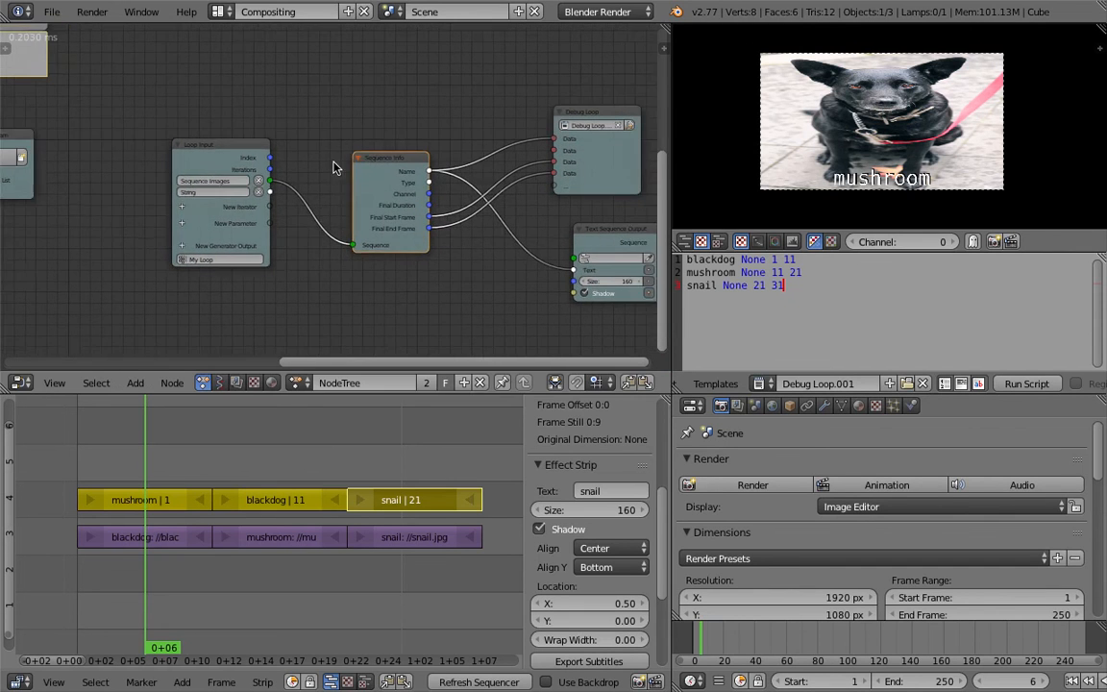
middle_drag(389, 167, 328, 166)
drag(539, 229, 503, 229)
drag(208, 190, 477, 269)
Move the Sequence Info and Debug Loop nodes clear of the text link and preview frame 13
drag(329, 166, 319, 96)
drag(530, 119, 463, 112)
drag(219, 442, 239, 429)
middle_drag(285, 253, 304, 256)
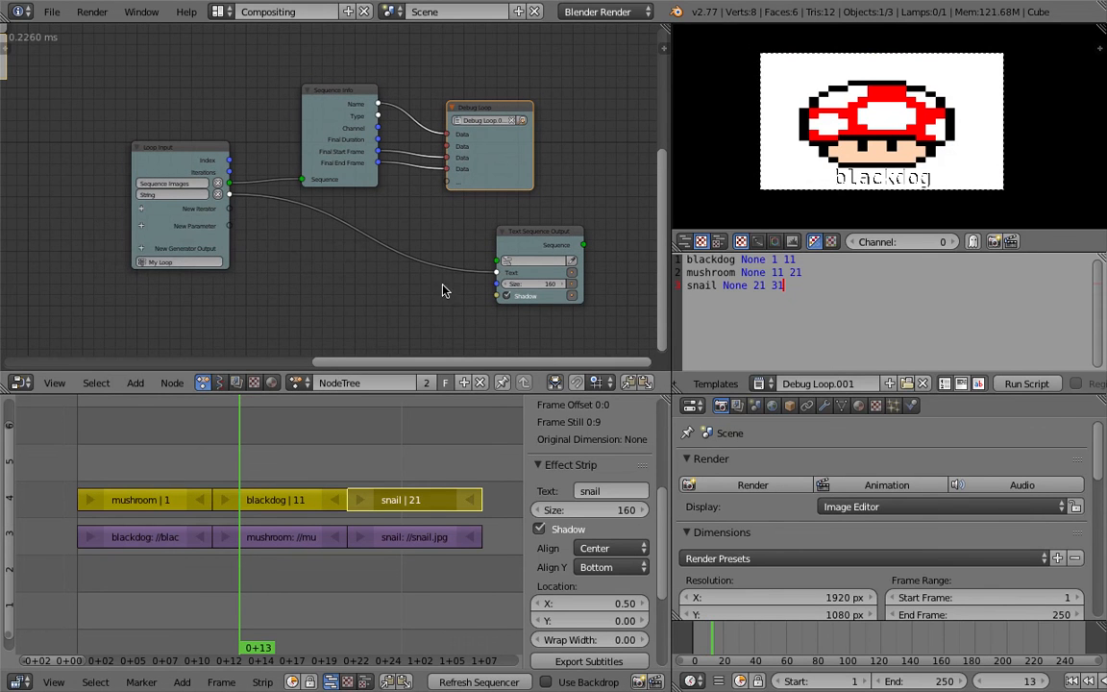
Add a Sequence List iterator to the main loop's Loop Input node
scroll(245, 240, down, 1)
middle_drag(250, 225, 327, 224)
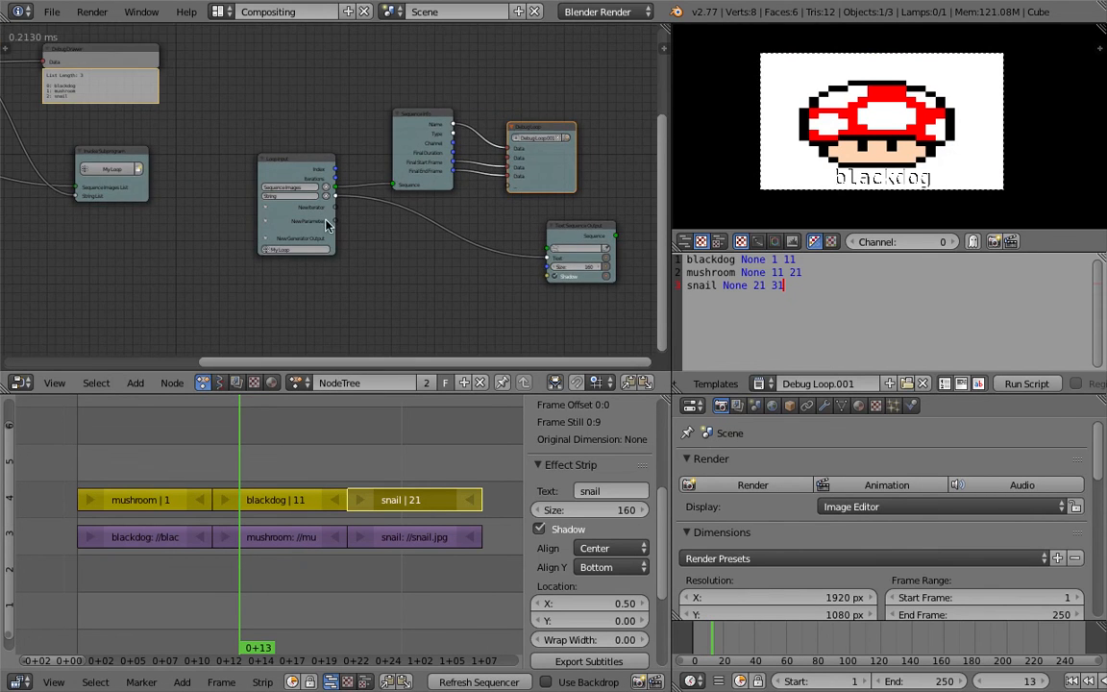
scroll(326, 225, up, 1)
click(255, 221)
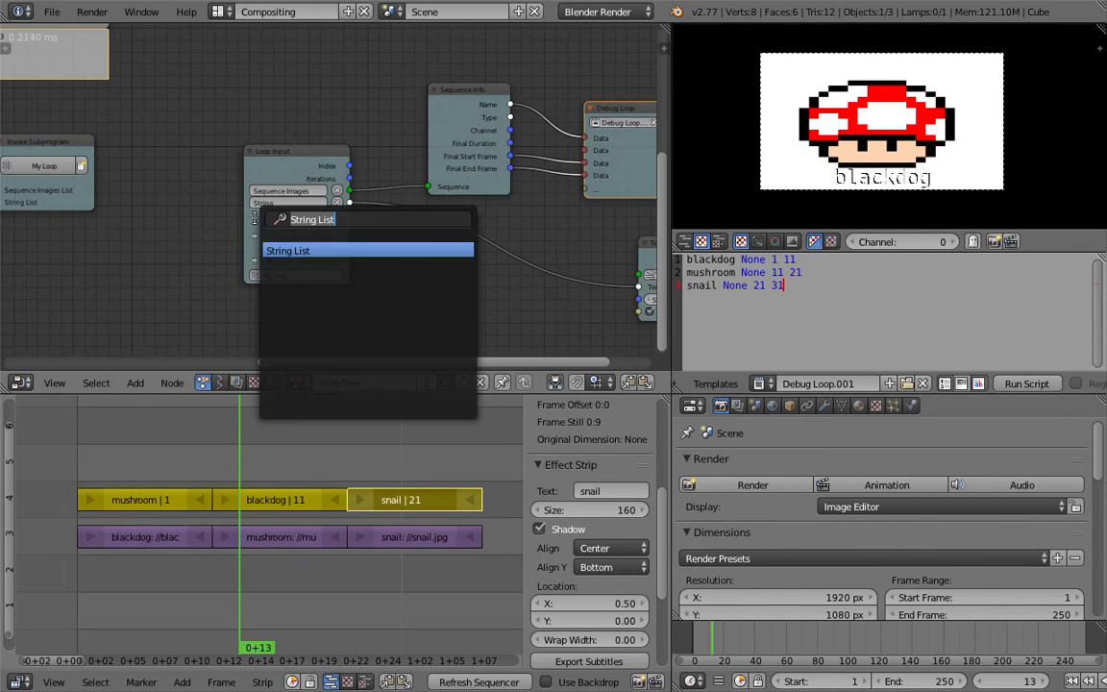
key(BackSpace)
text(tex)
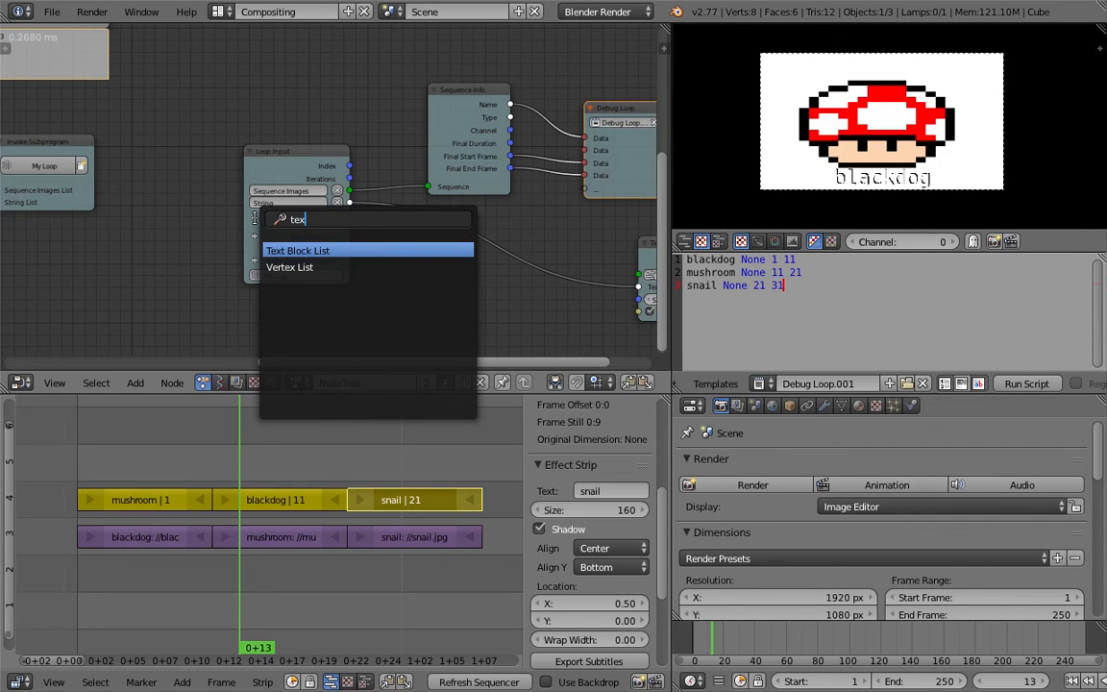
key(ctrl+a)
text(seque)
key(Return)
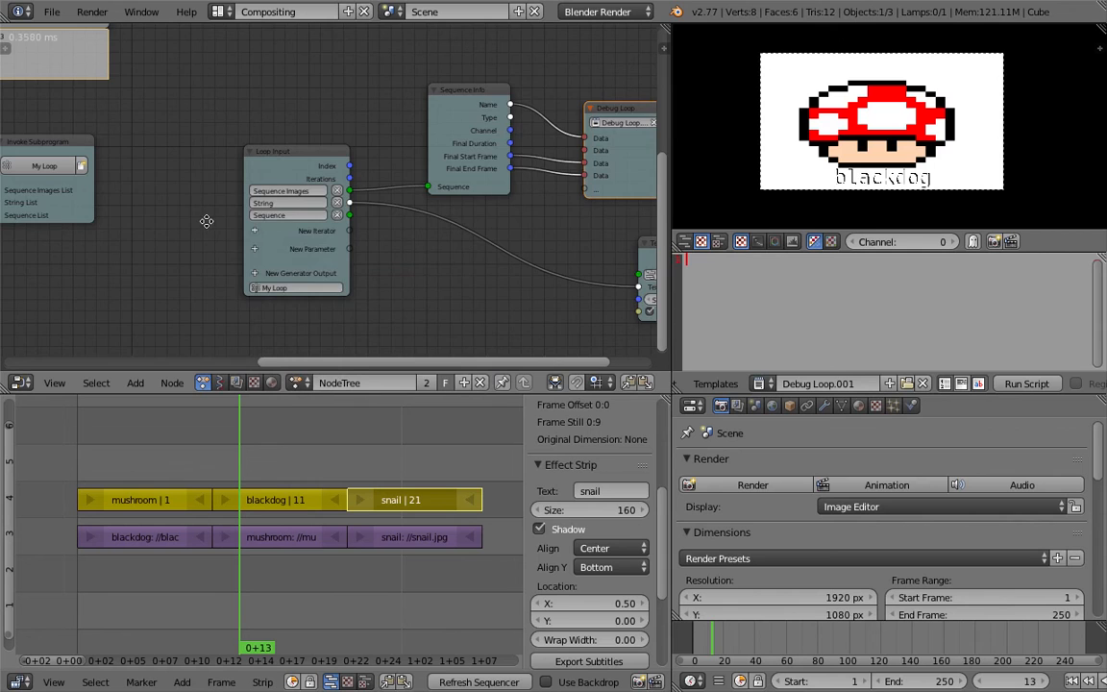
Save the file, then duplicate the channel 3 Sequences from Channel node and connect the copy to the main Invoke Subprogram's Sequence List
middle_drag(206, 221, 434, 223)
middle_drag(136, 208, 452, 225)
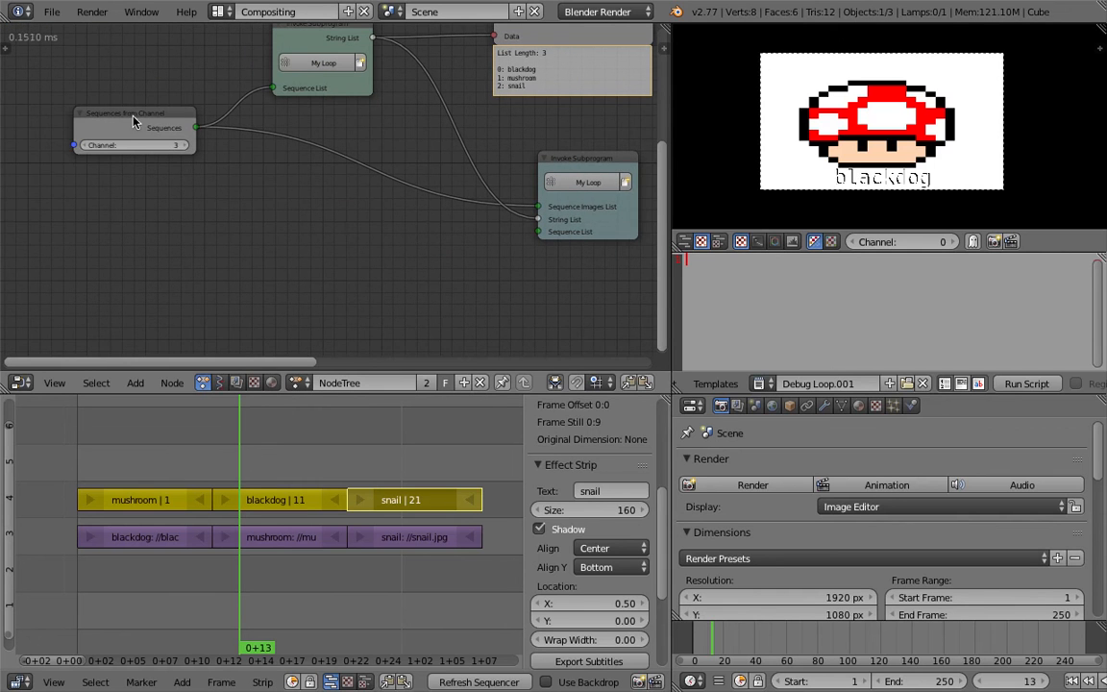
key(ctrl+s)
key(Return)
click(166, 120)
key(shift+d)
click(378, 256)
drag(366, 253, 536, 233)
Set the duplicated Sequences from Channel node to channel 4 and save the file
click(358, 270)
key(ctrl+s)
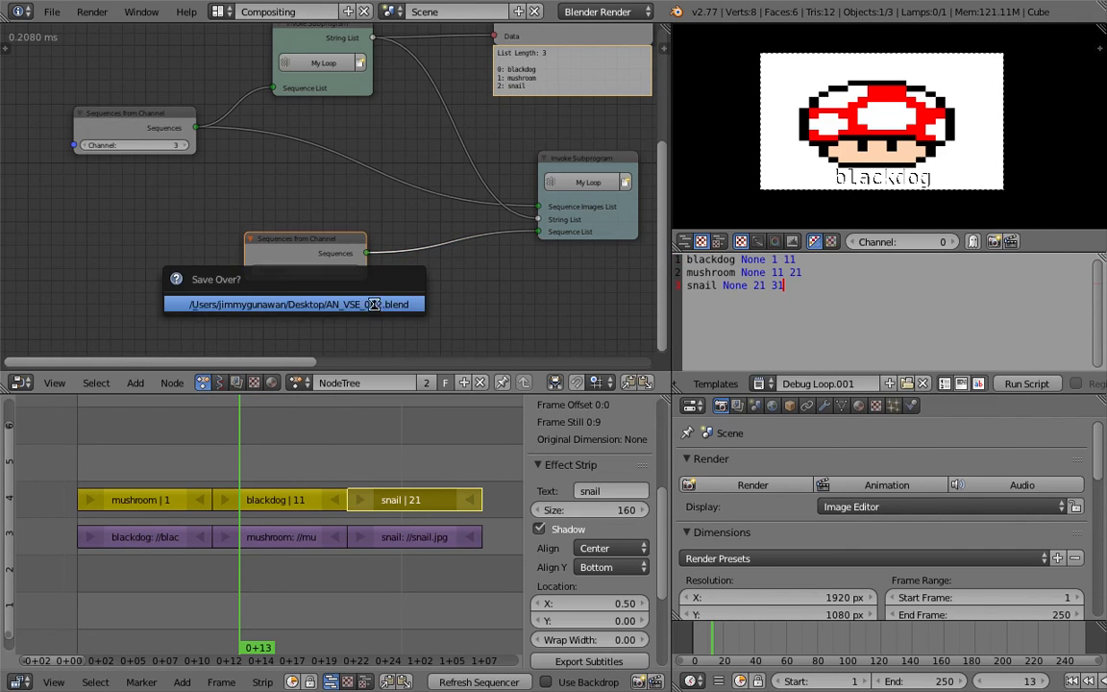
key(Return)
Rename the main loop's new Sequence iterator to Sequence Text
ctrl+scroll(383, 314, down, 6)
ctrl+scroll(348, 295, down, 8)
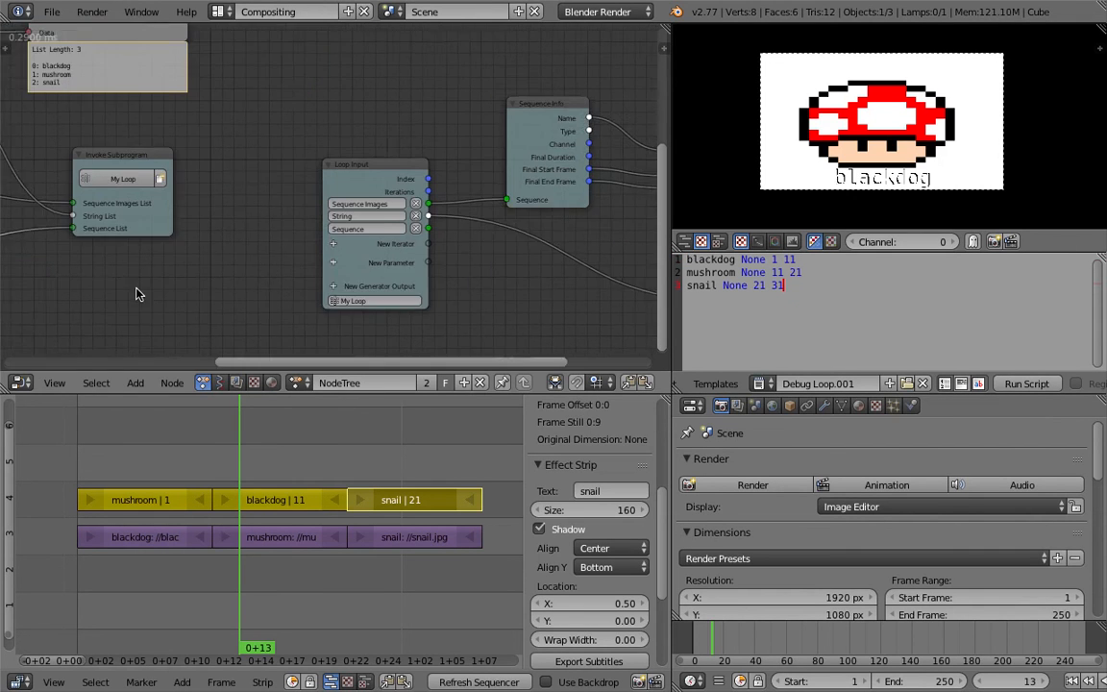
click(177, 229)
key(End)
text(Text)
key(Return)
Link the Loop Input's Sequence Text to the Text Sequence Output's Sequence input and save the file
drag(213, 231, 450, 253)
key(ctrl+s)
click(450, 252)
Scrub through the sequencer strips to compare each caption with its image
drag(295, 477, 140, 453)
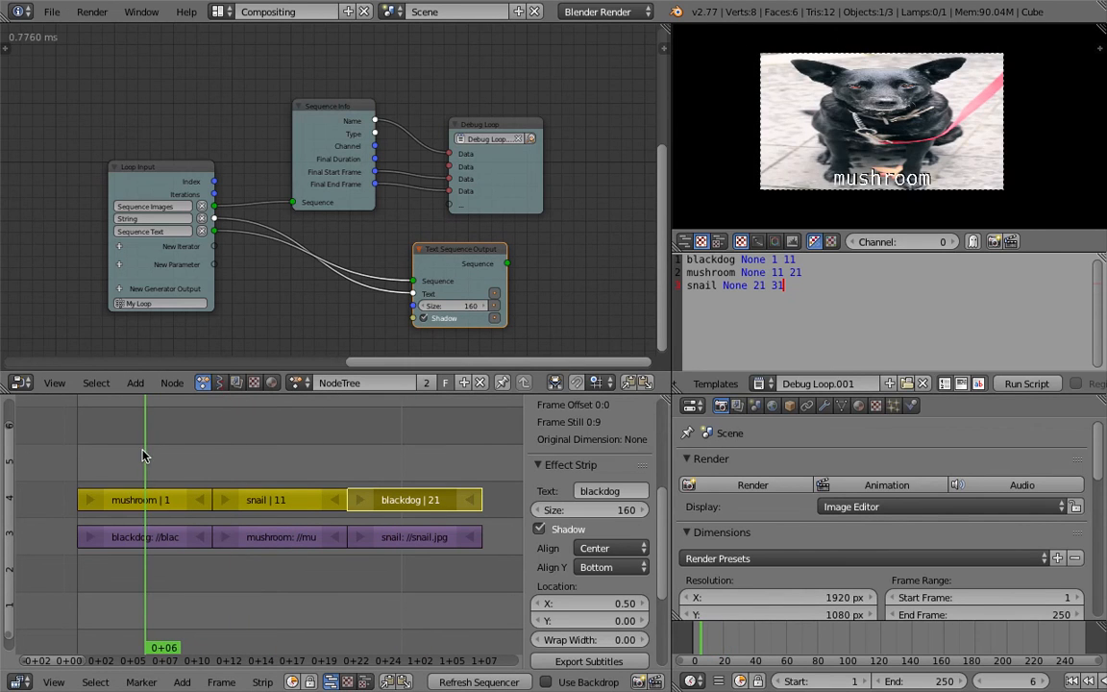
drag(214, 449, 419, 452)
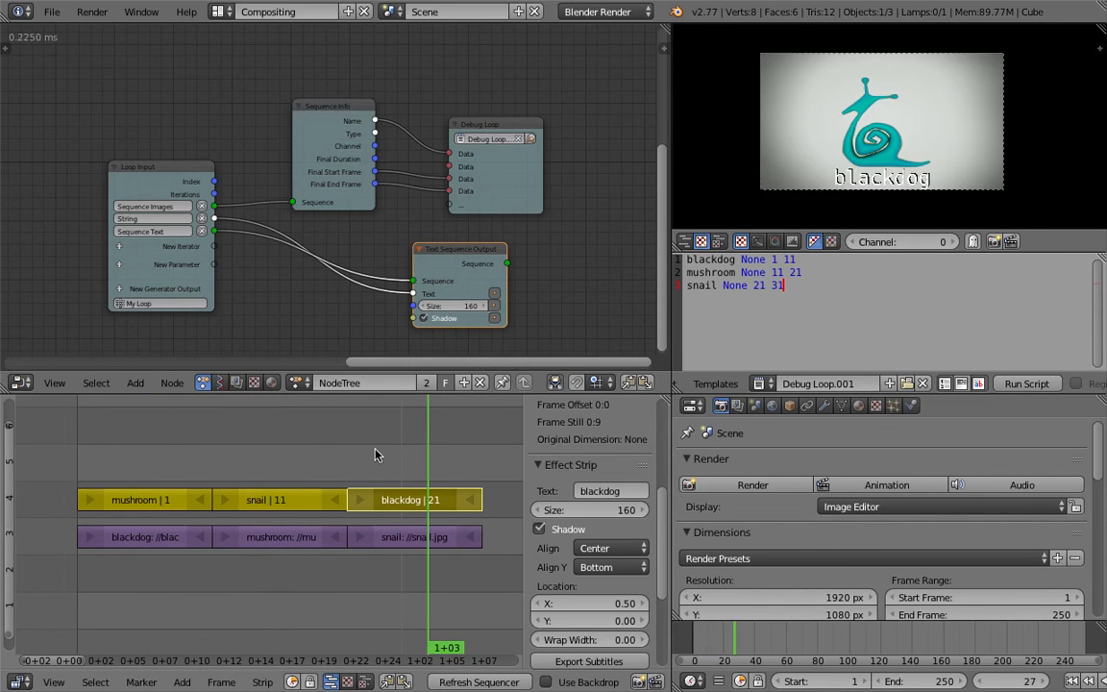
click(174, 457)
Save the file and reposition the channel 4 Sequences from Channel and name-collecting Invoke Subprogram nodes
key(ctrl+s)
click(173, 456)
middle_drag(68, 207, 403, 197)
middle_drag(178, 248, 349, 242)
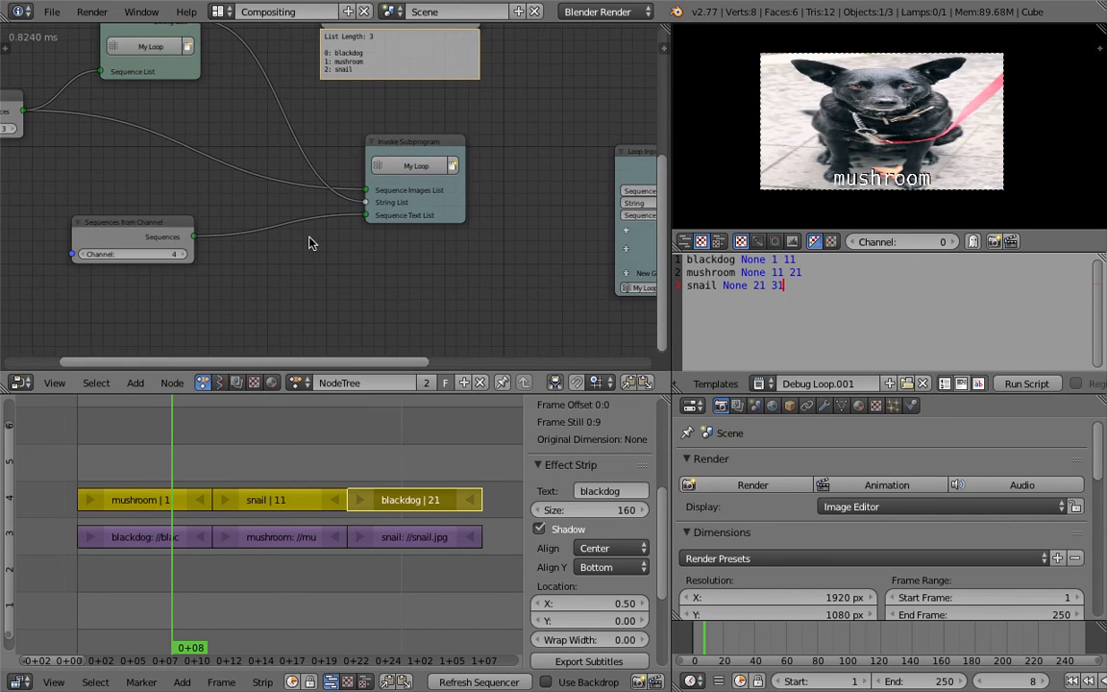
drag(118, 230, 97, 230)
middle_drag(131, 177, 268, 250)
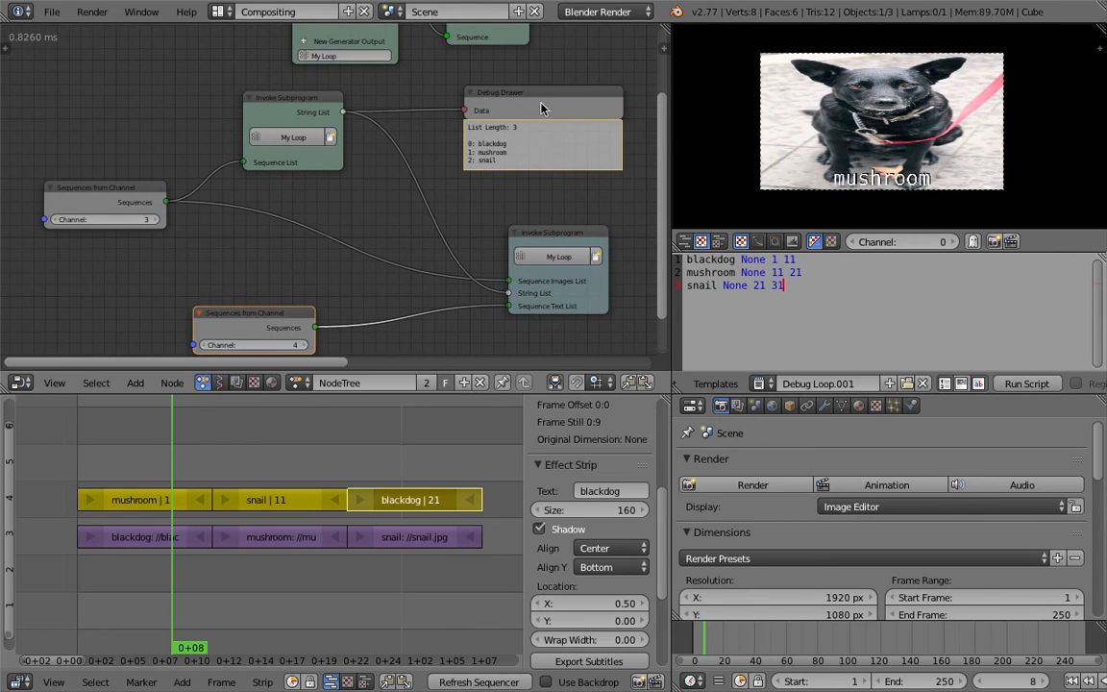
drag(277, 113, 209, 124)
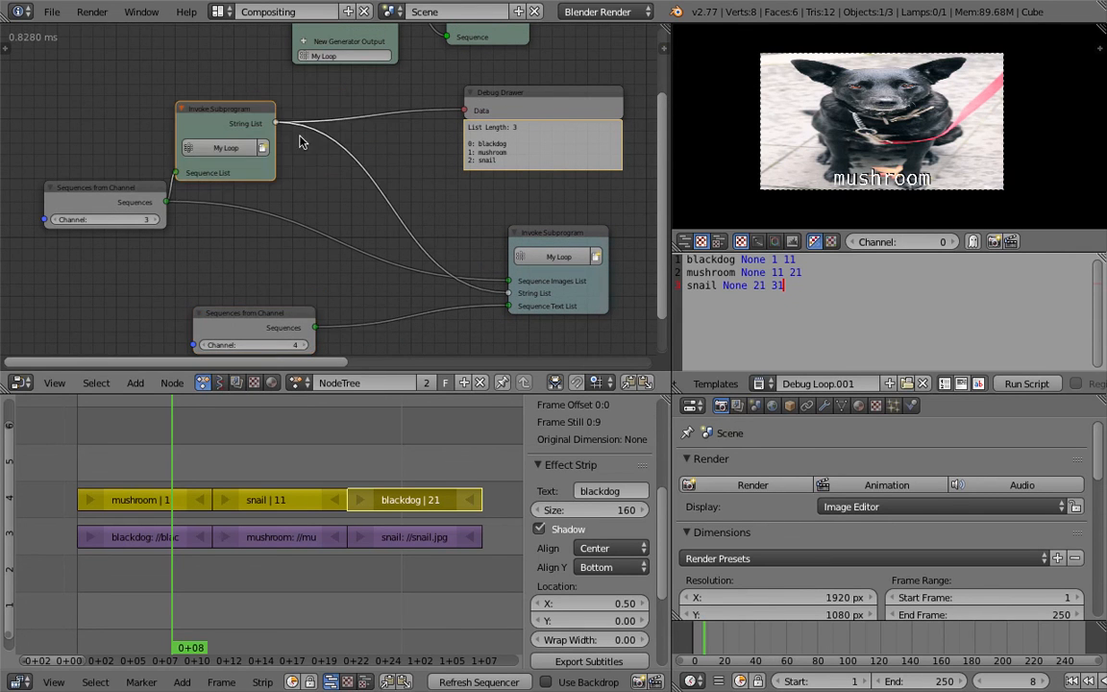
Insert a Reverse List node into the String List link between the two Invoke Subprogram nodes
key(shift+a)
click(383, 143)
text(rever)
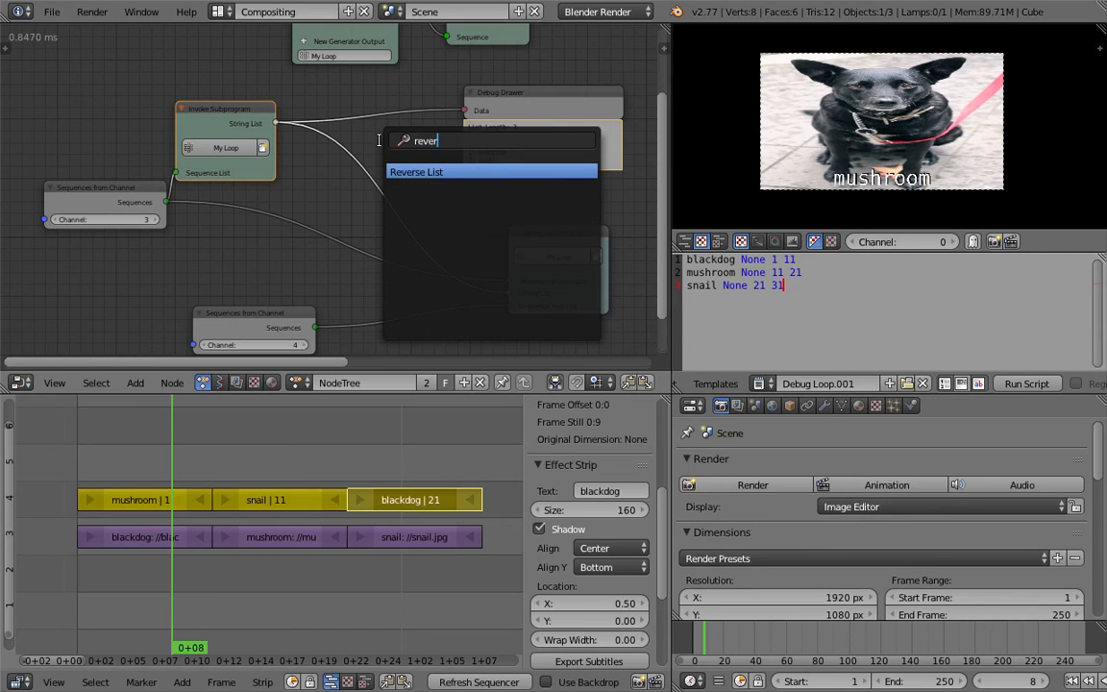
key(Return)
click(413, 213)
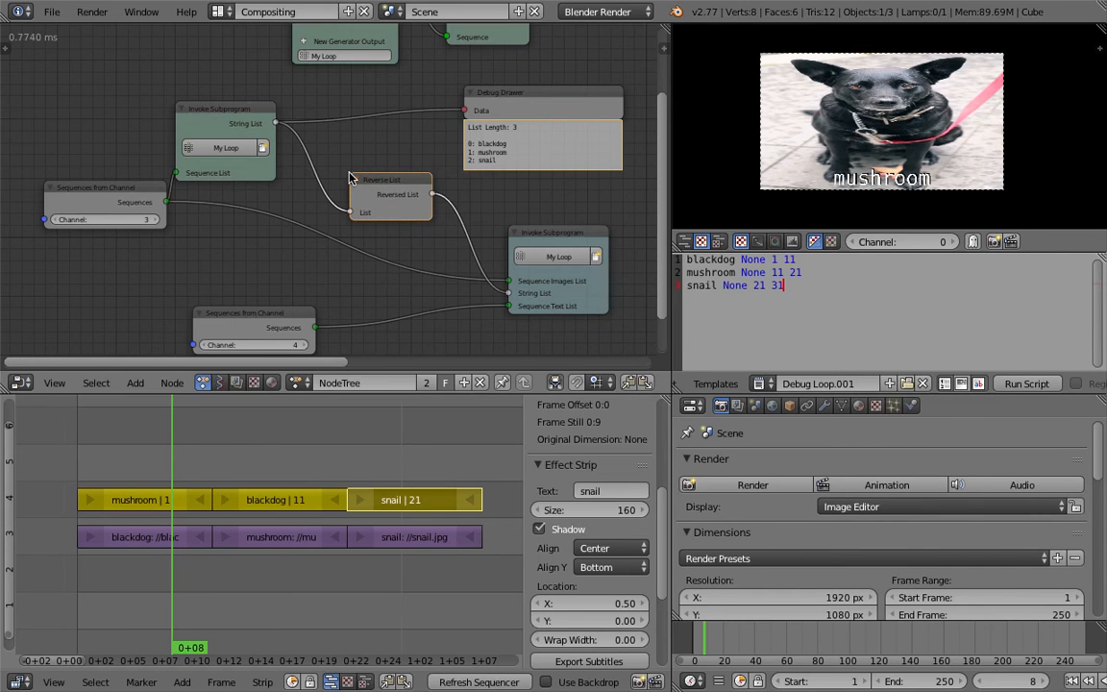
Step through all three image strips in the sequencer to check their captions with the reversed name list
scroll(327, 192, down, 1)
drag(175, 409, 131, 463)
click(276, 464)
click(390, 457)
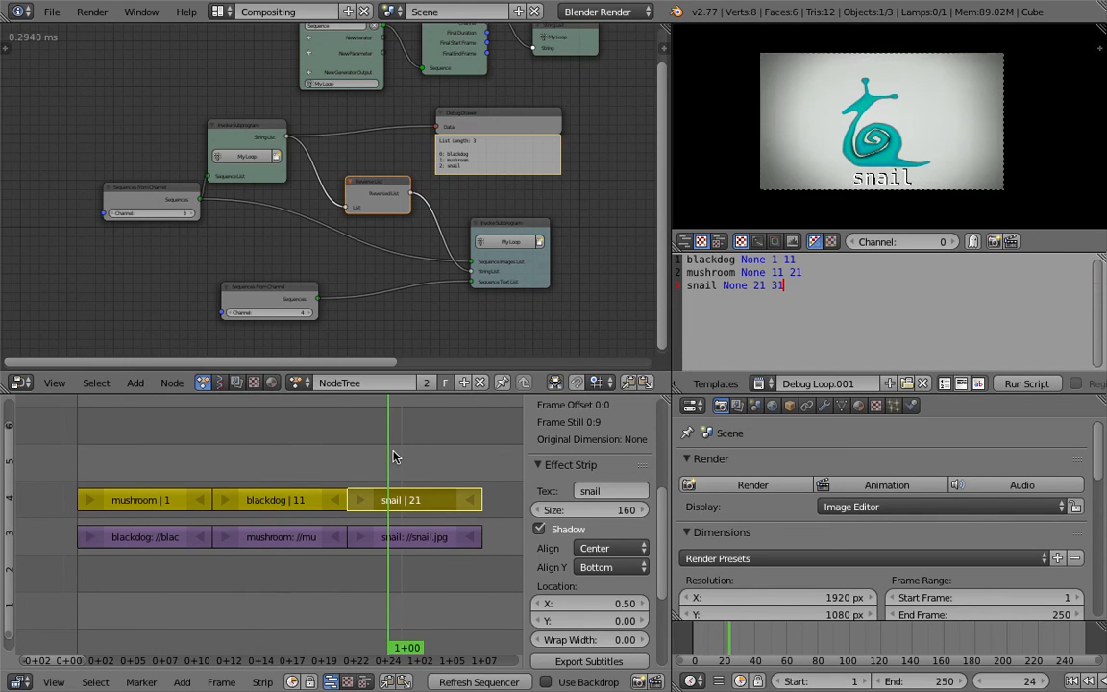
Delete the Sequence Info node and the old Debug Loop node from the captioning loop
click(144, 452)
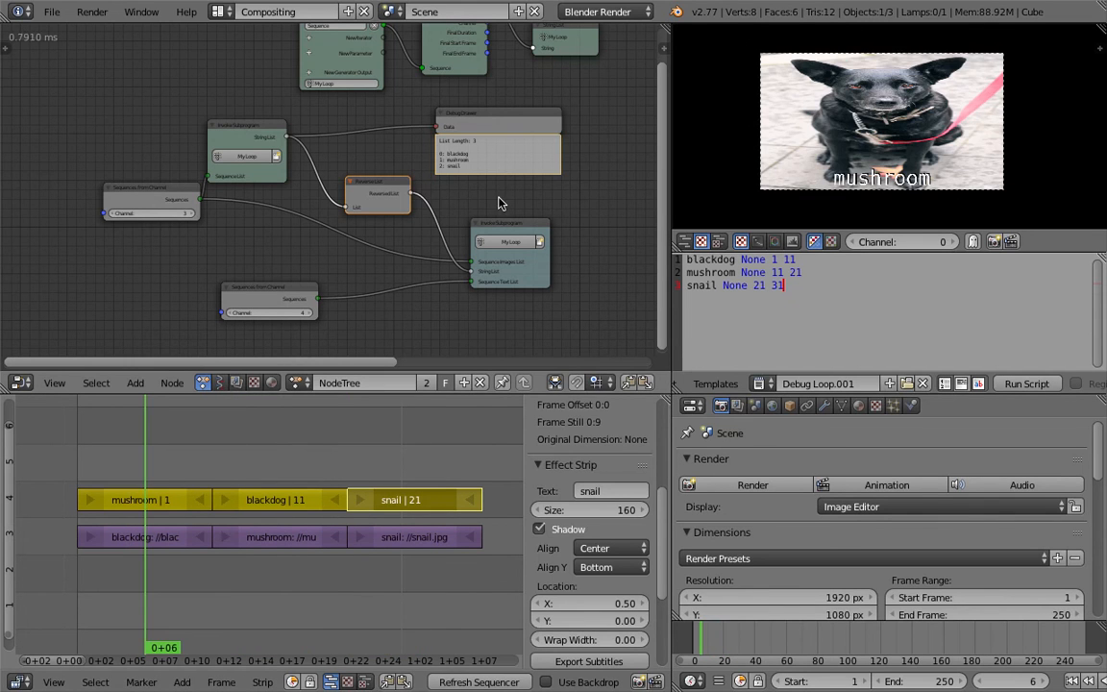
middle_drag(486, 198, 132, 188)
middle_drag(296, 190, 162, 143)
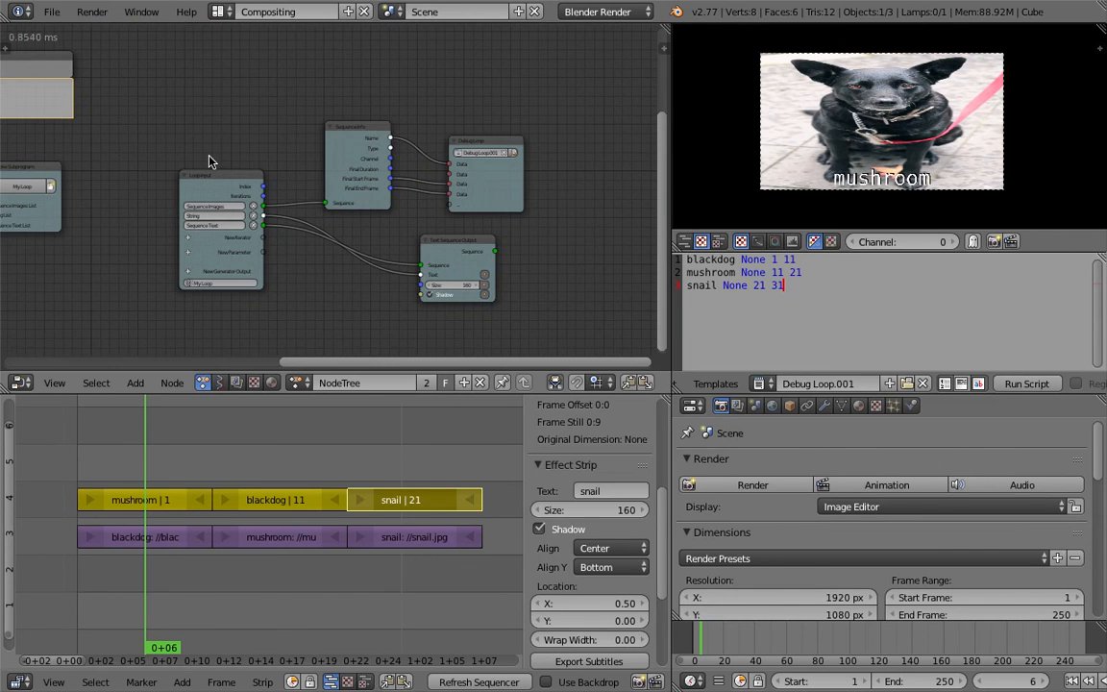
scroll(210, 160, up, 1)
scroll(217, 166, up, 1)
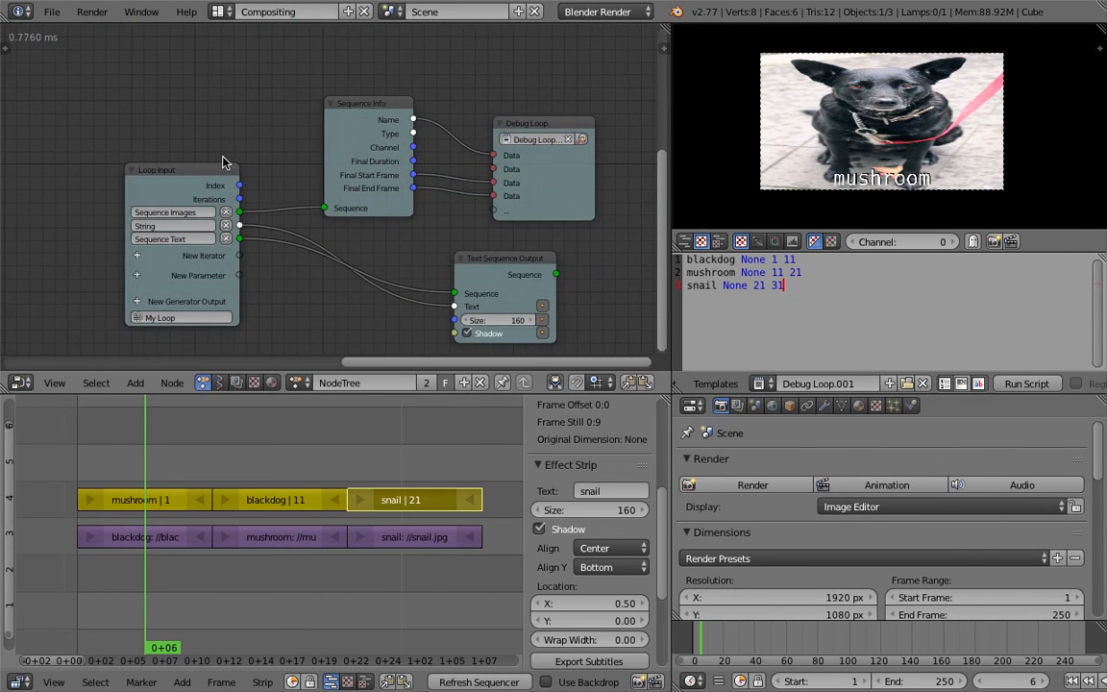
click(346, 104)
key(x)
click(546, 125)
key(x)
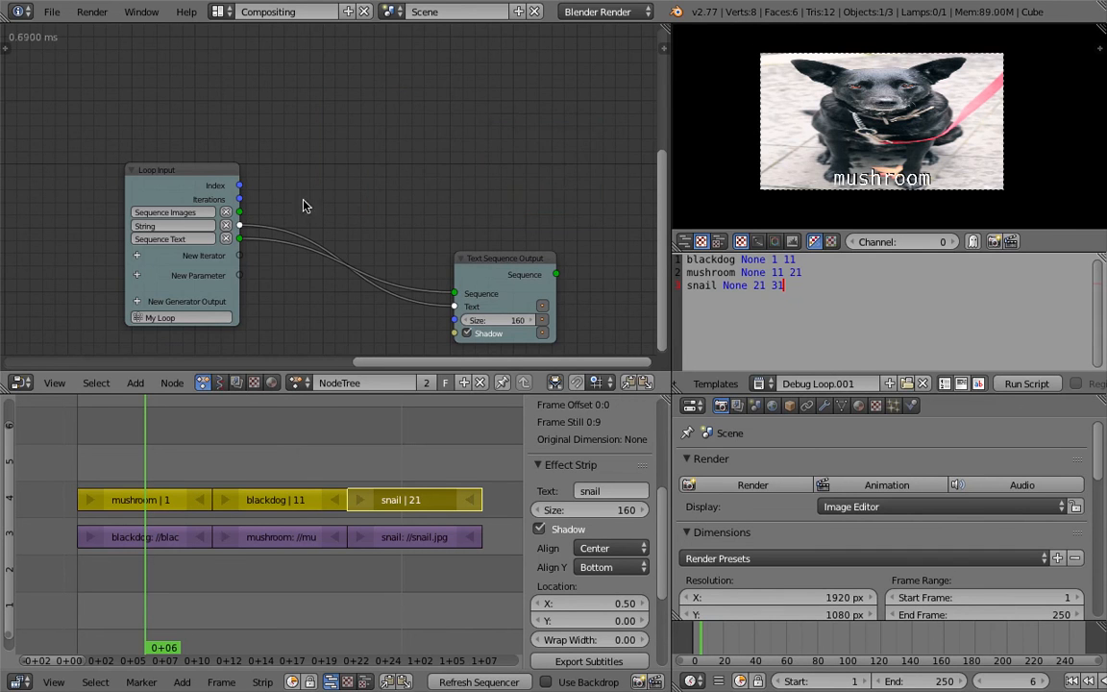
Remove the Sequence Images iterator from the Loop Input, reposition the Text Sequence Output node, save the file and recheck the captions
click(227, 213)
drag(501, 259, 447, 186)
drag(752, 628, 690, 639)
middle_drag(407, 197, 490, 183)
key(ctrl+s)
click(446, 183)
drag(537, 169, 496, 149)
middle_drag(395, 141, 425, 119)
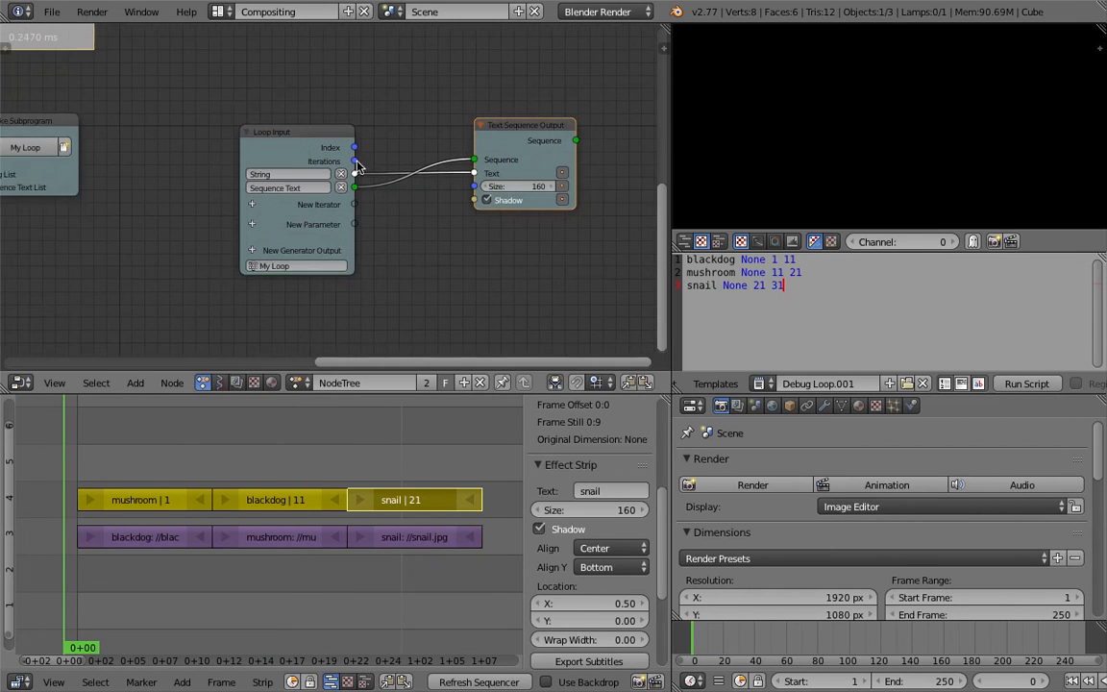
drag(173, 473, 393, 462)
click(156, 468)
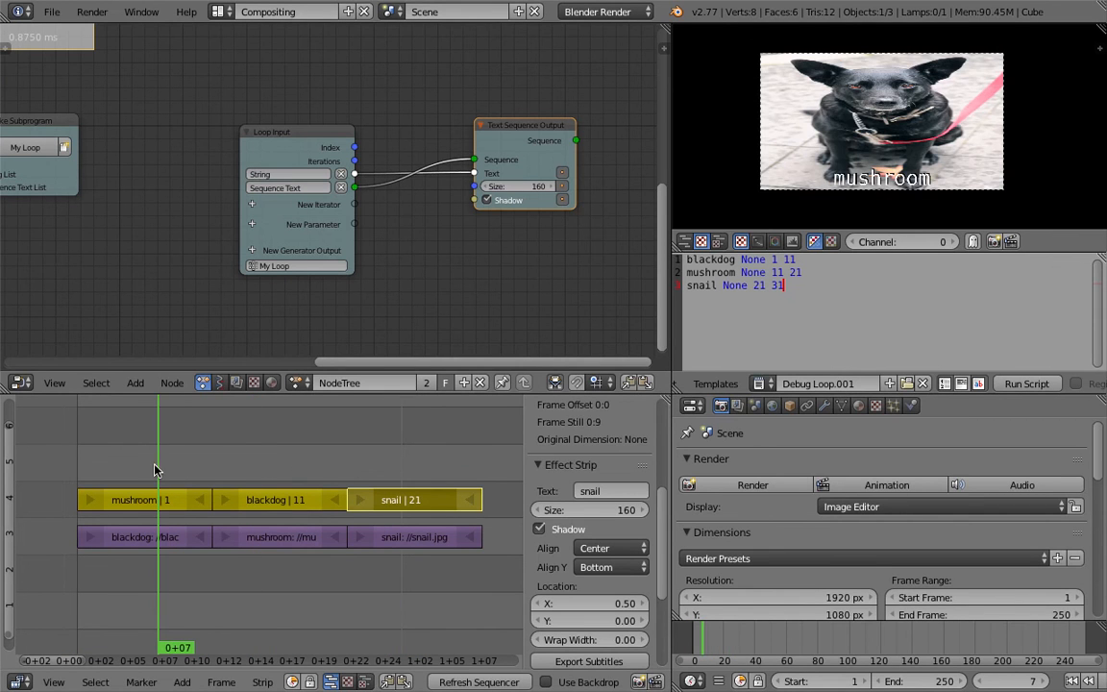
Reposition the Loop Input node and add a Debug Loop node below the Text Sequence Output node
middle_drag(165, 225, 199, 222)
drag(305, 144, 263, 127)
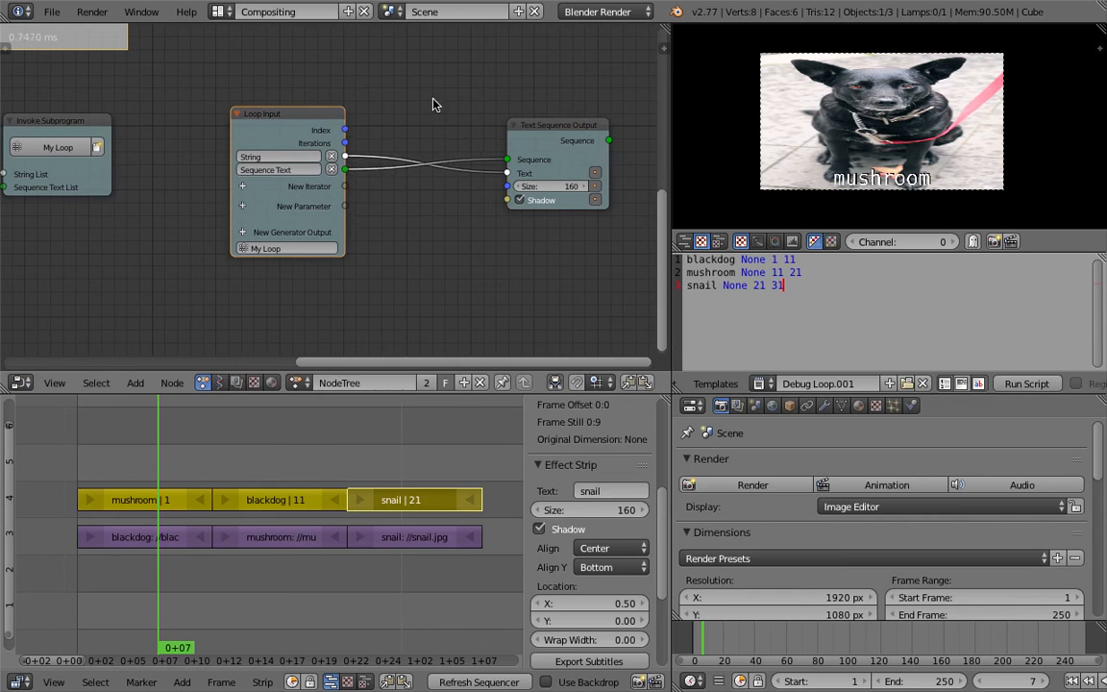
key(shift+a)
click(432, 100)
key(BackSpace)
text(debug)
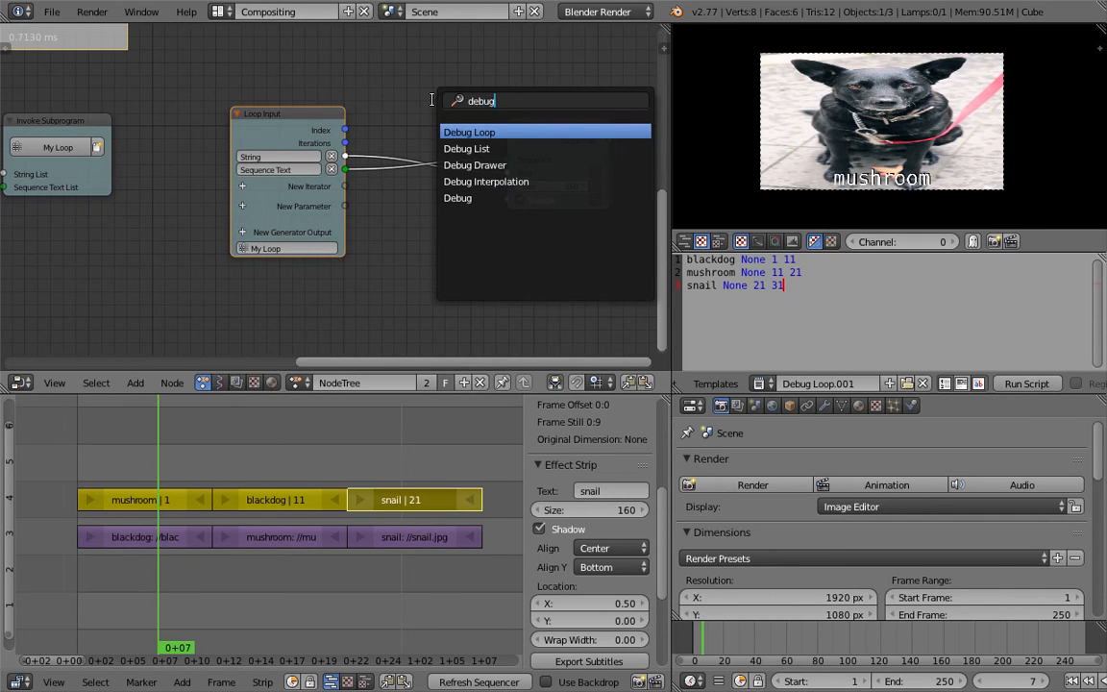
key(Down)
key(Up)
key(Return)
click(394, 192)
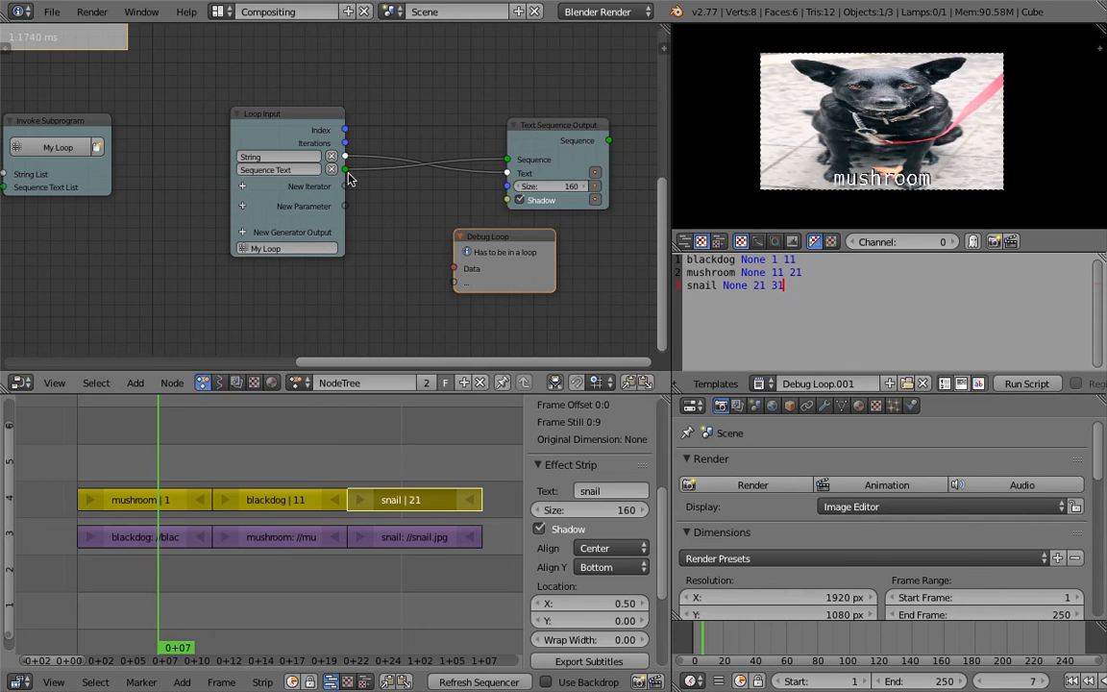
Connect the loop's Sequence Text output to the Debug Loop and show its new text block in the text editor
drag(344, 169, 455, 268)
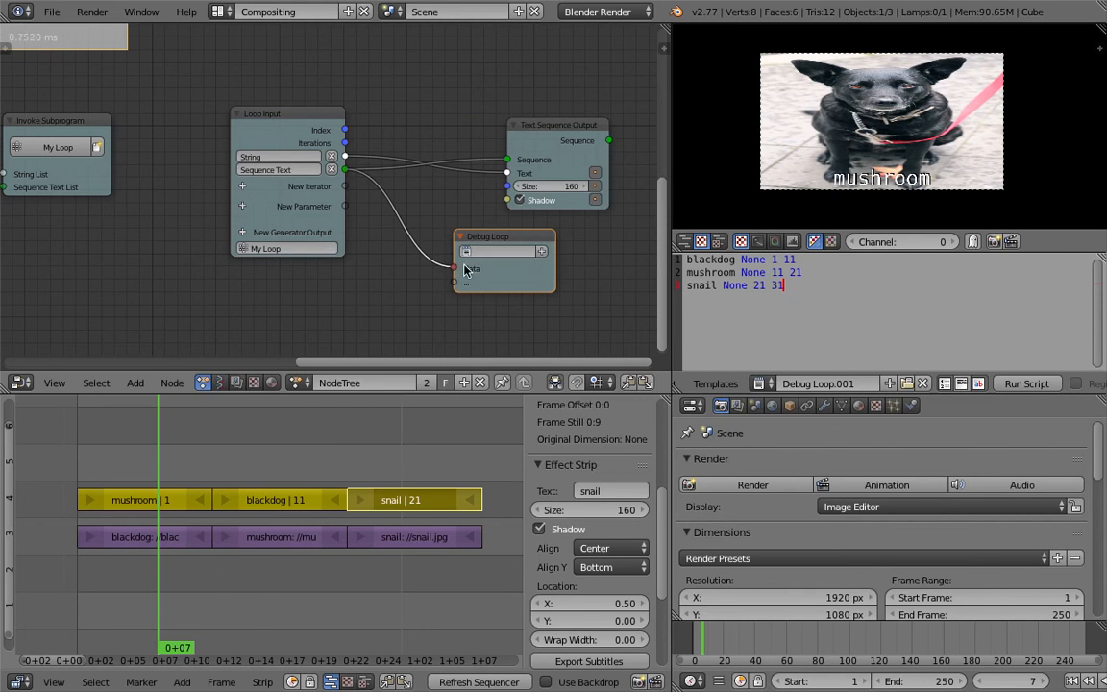
click(541, 250)
click(542, 254)
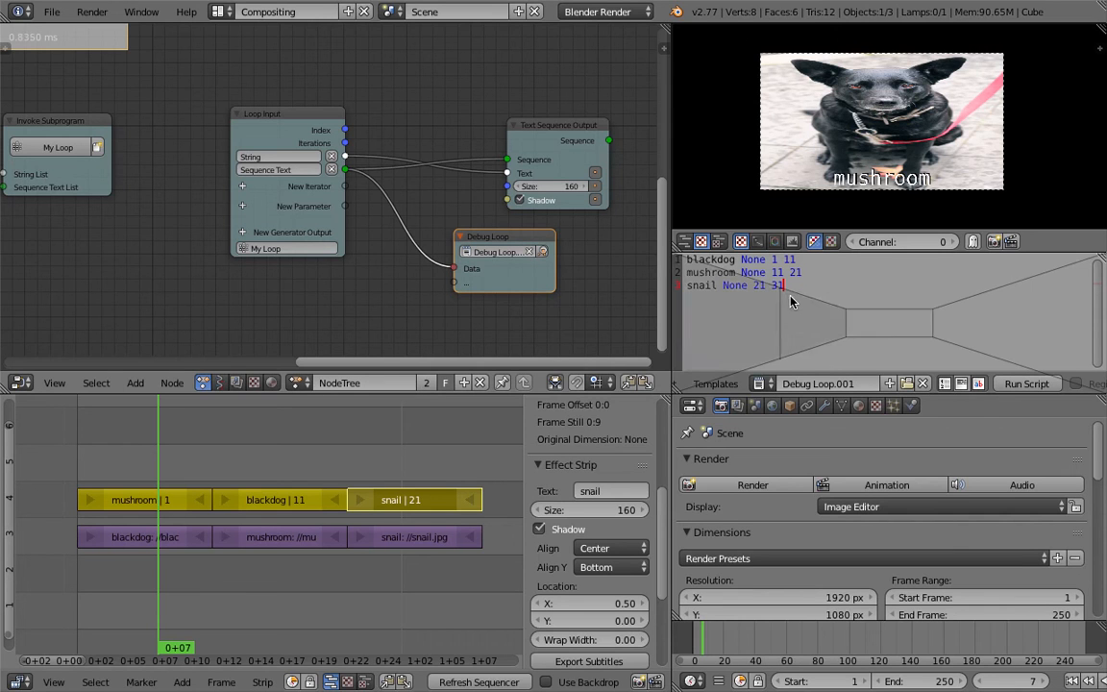
click(864, 316)
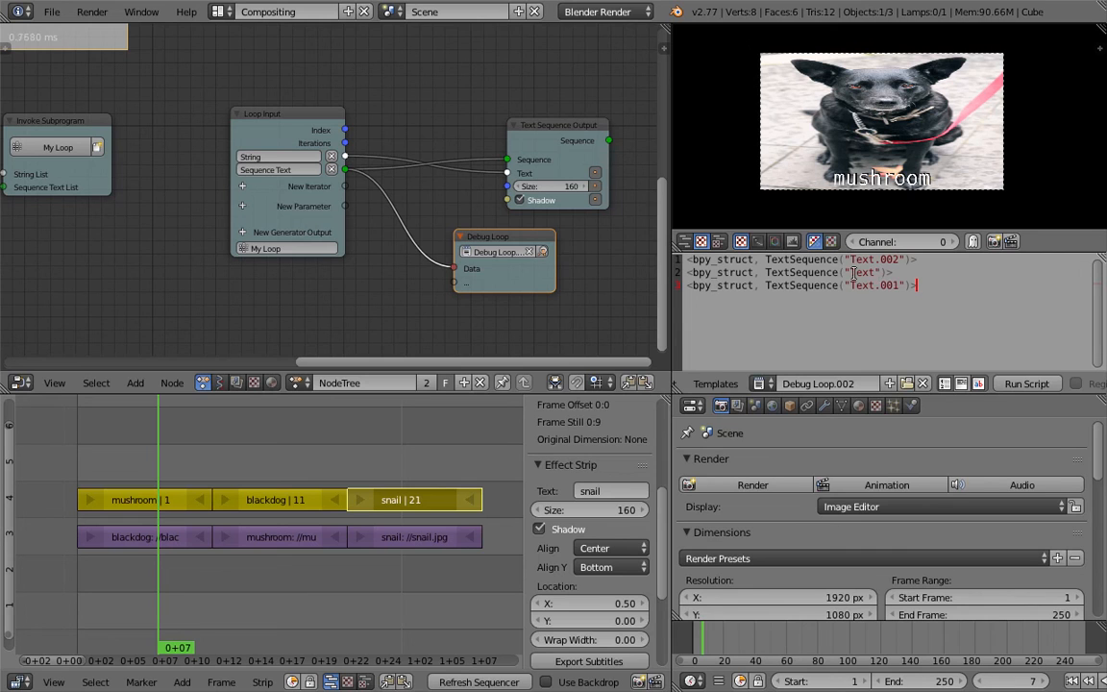
Select each channel 4 text strip in turn to compare its name and position with the debug loop's order
click(163, 506)
scroll(565, 547, down, 5)
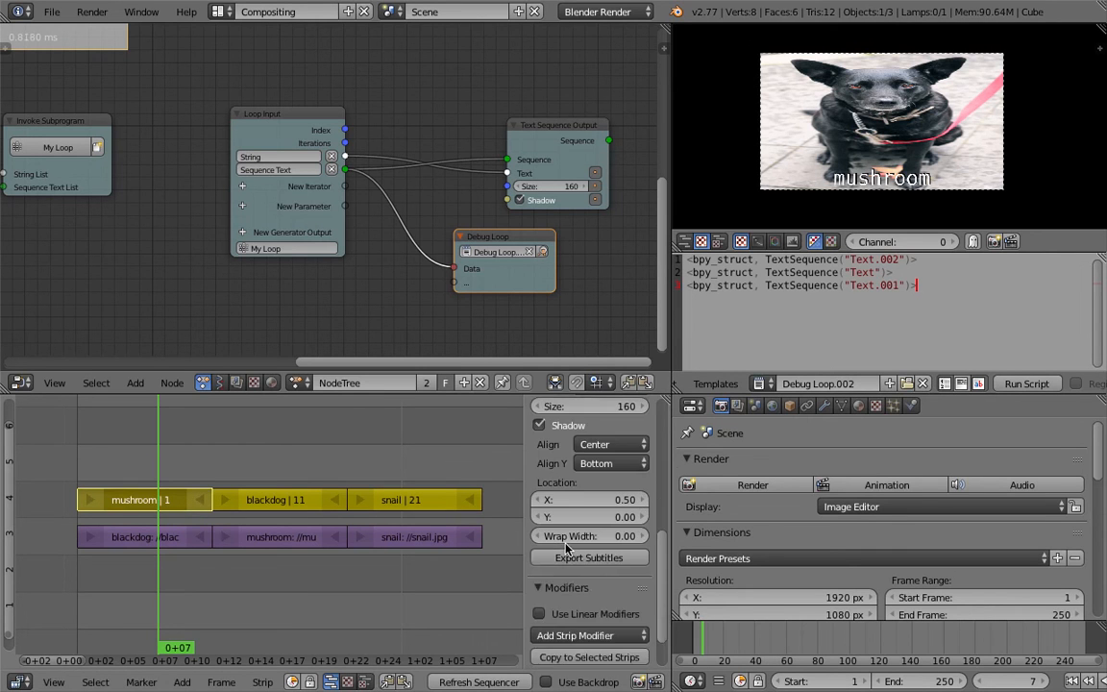
scroll(574, 547, up, 2)
scroll(575, 548, up, 8)
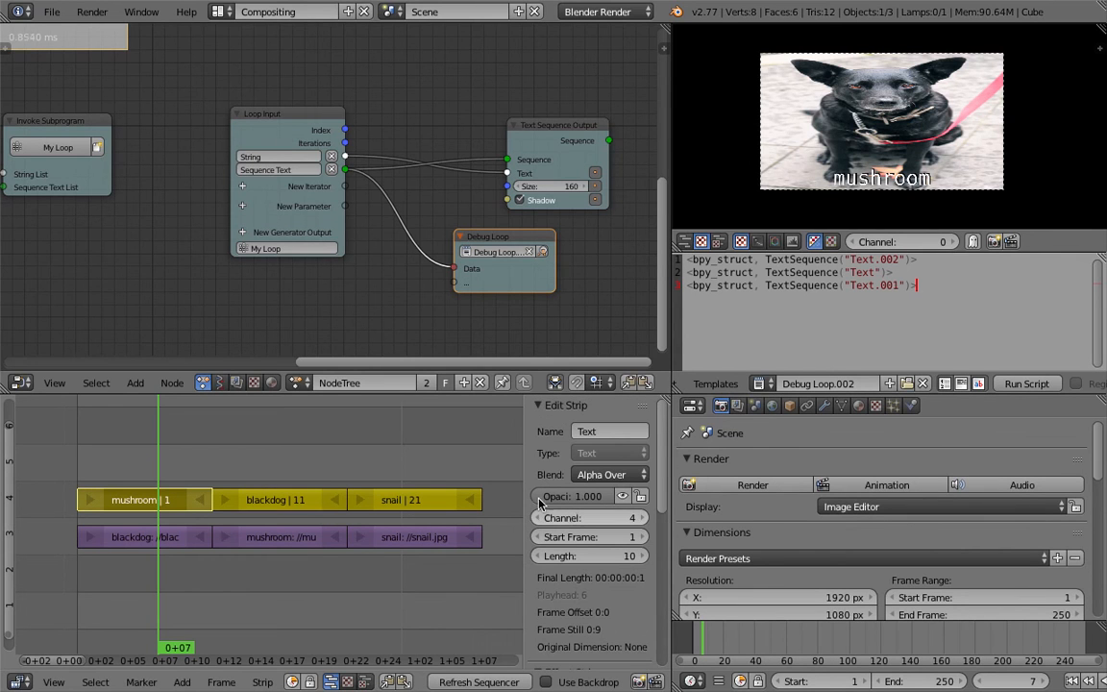
click(281, 503)
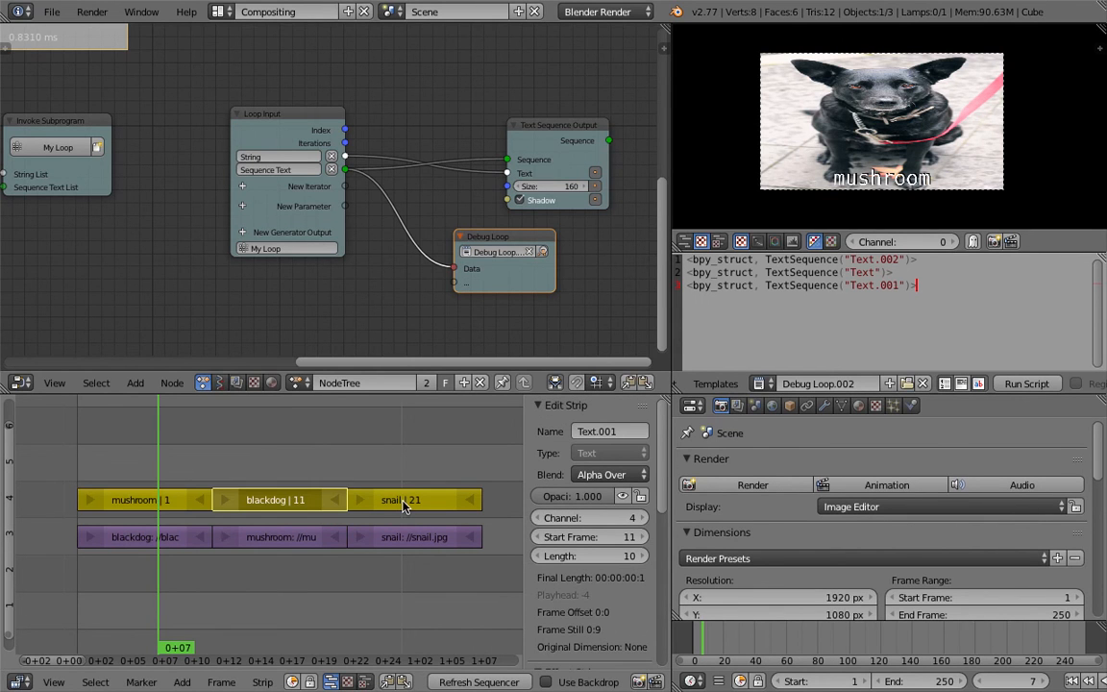
click(404, 506)
click(183, 505)
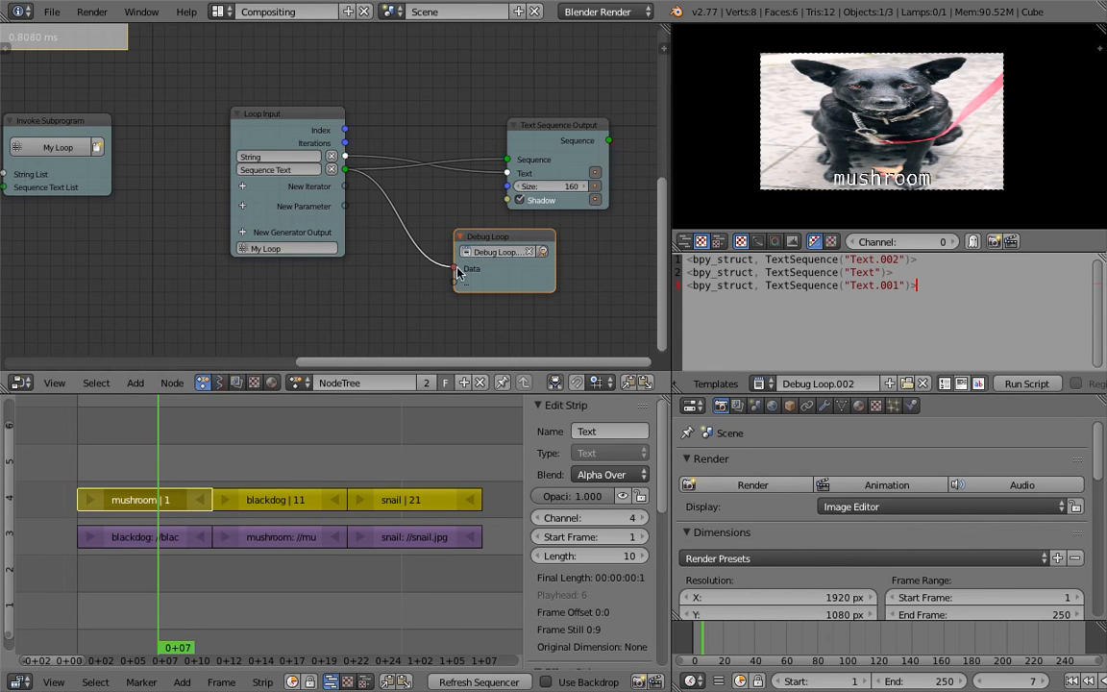
click(240, 500)
click(163, 501)
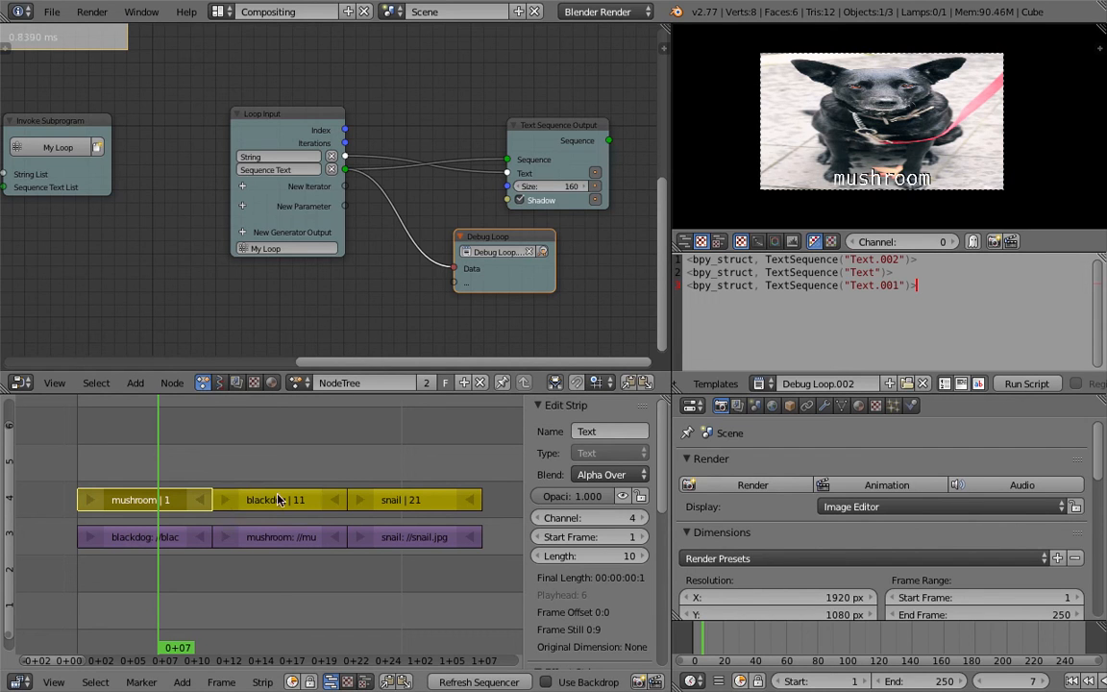
click(277, 500)
click(411, 497)
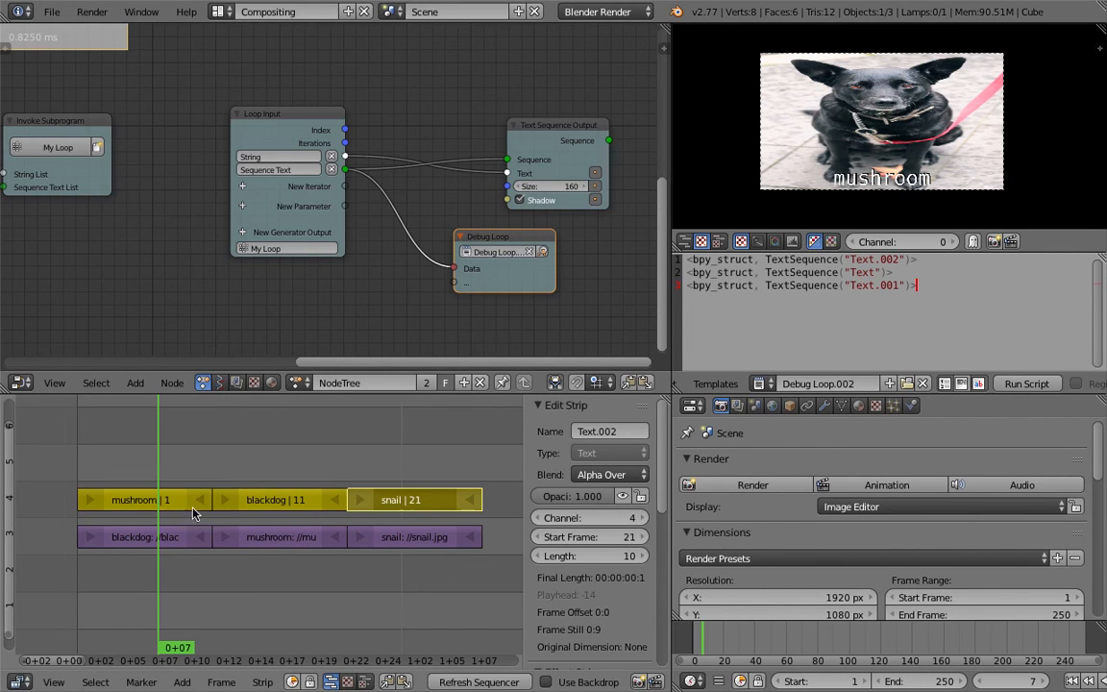
click(157, 508)
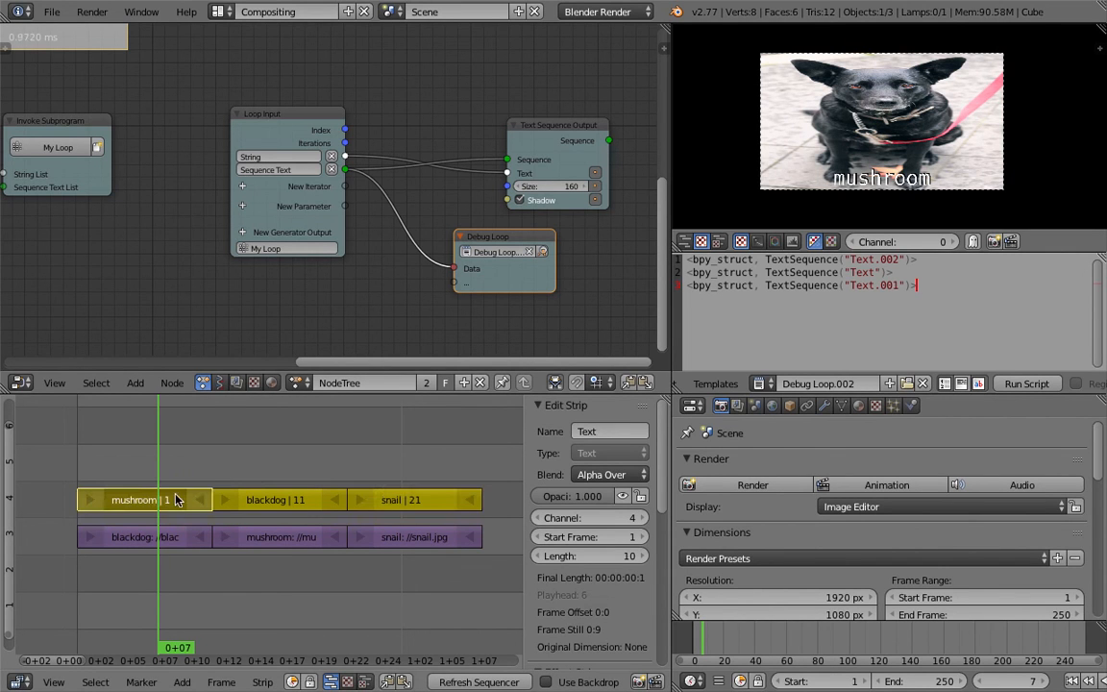
Move the channel 4 Sequences from Channel node closer to the captioning Invoke Subprogram node
middle_drag(187, 139, 528, 170)
drag(85, 217, 169, 203)
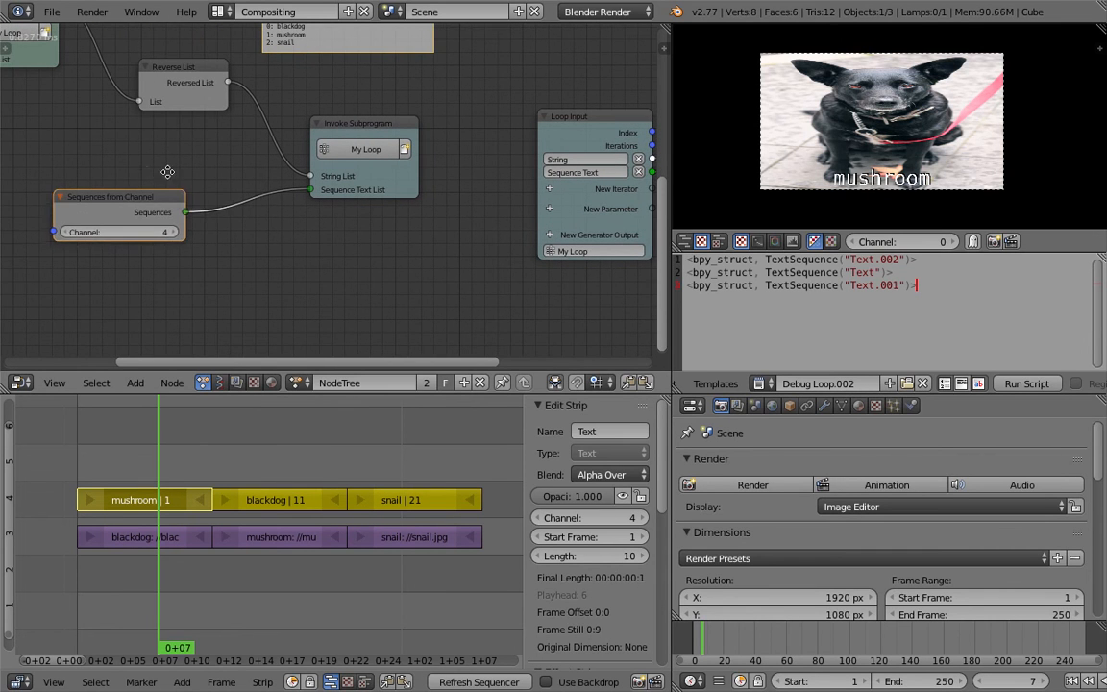
ctrl+scroll(144, 136, left, 2)
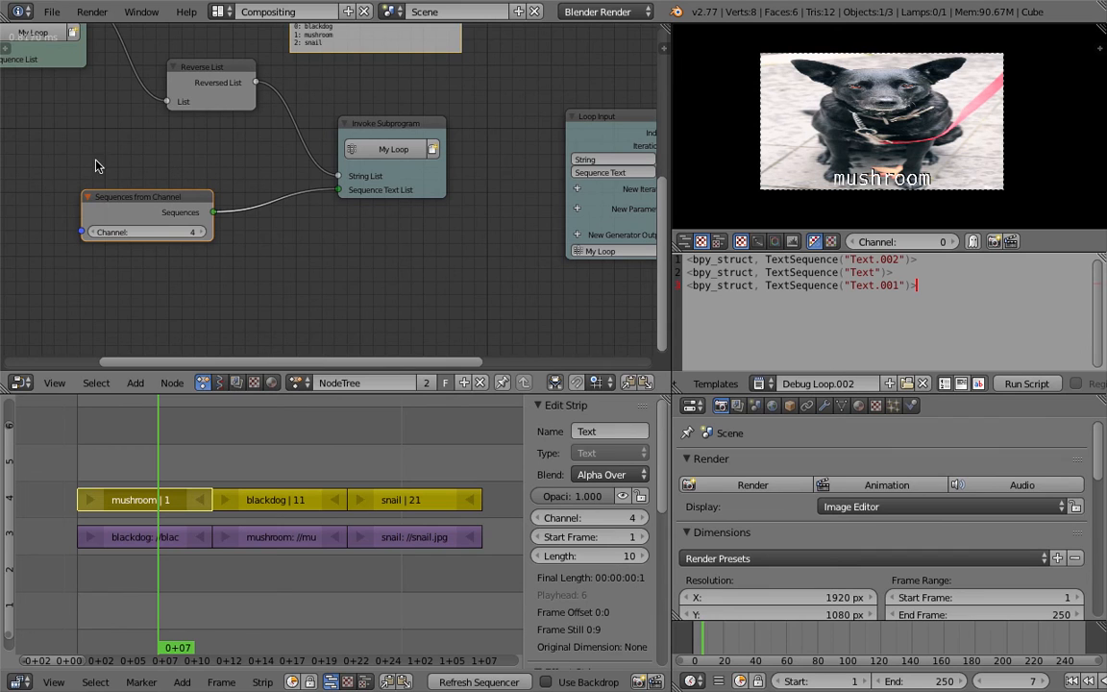
scroll(346, 438, down, 1)
ctrl+scroll(229, 438, right, 2)
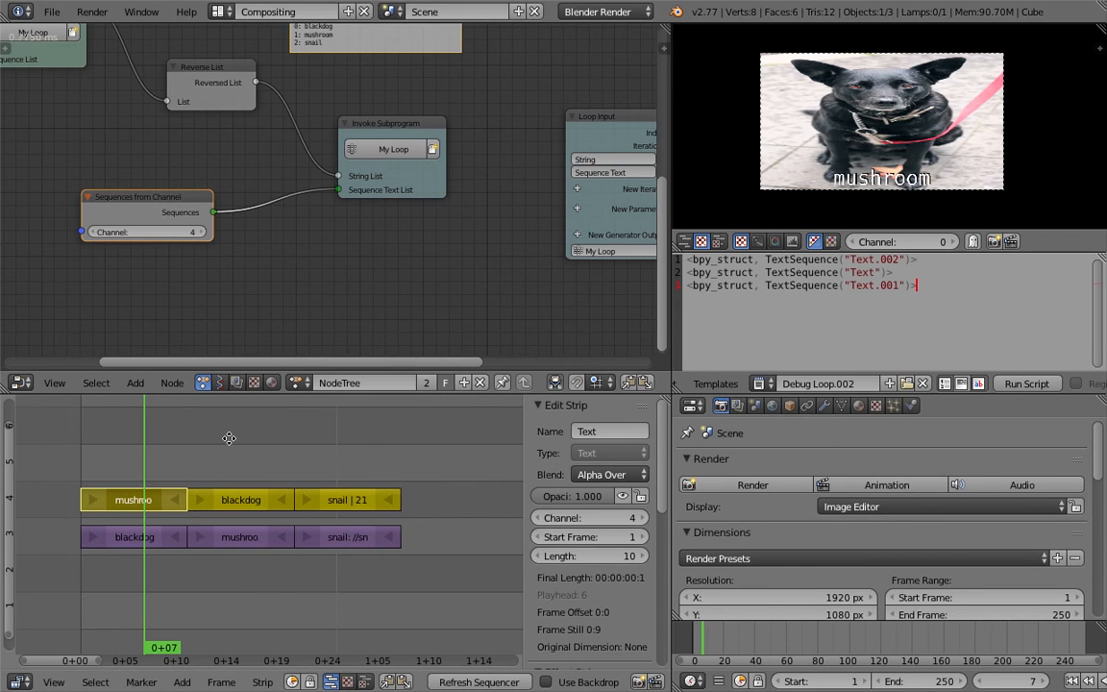
Rename the three channel 4 text strips A, B and C in timeline order
middle_drag(365, 279, 124, 286)
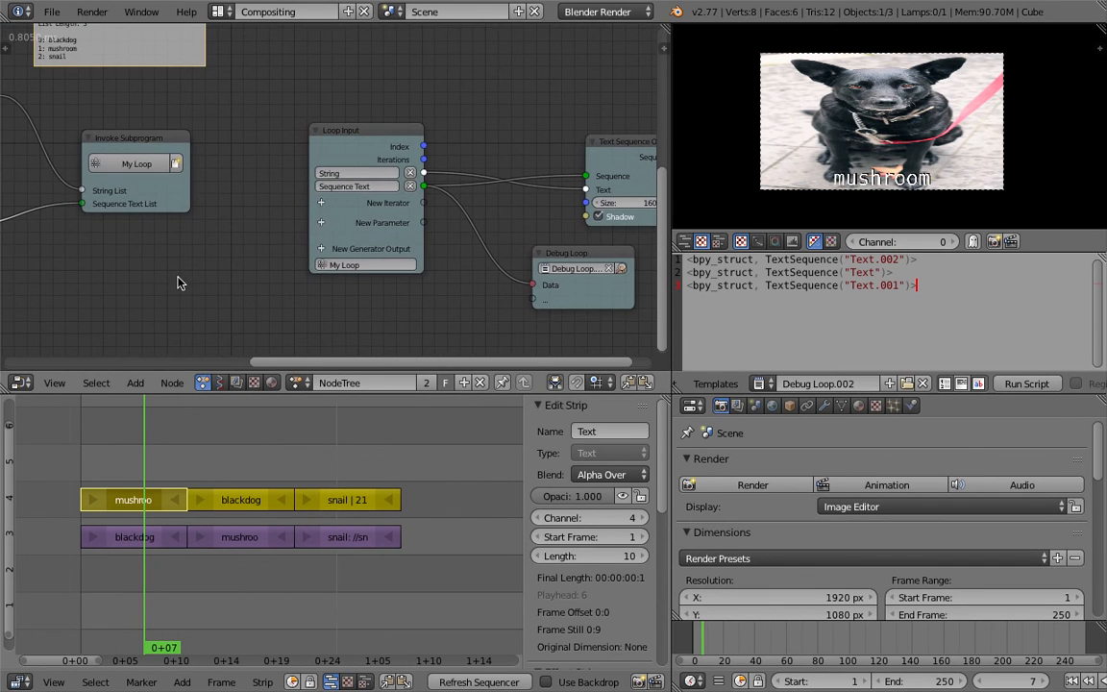
middle_drag(216, 273, 138, 267)
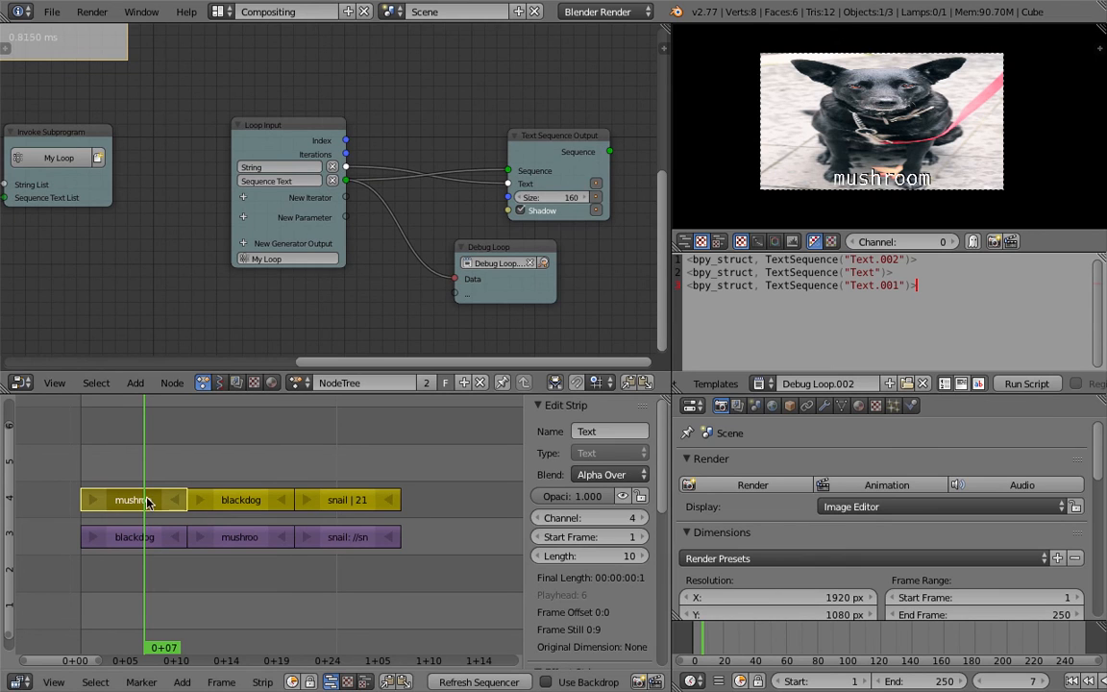
click(601, 433)
text(A)
click(240, 499)
click(600, 430)
text(B)
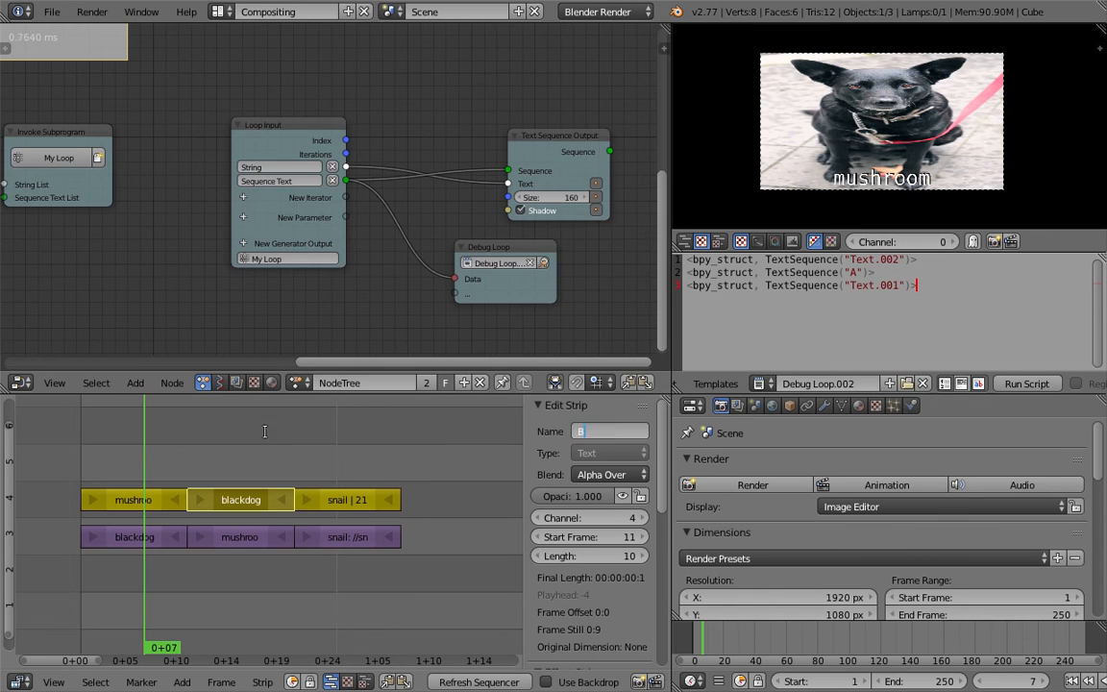
key(Return)
click(341, 499)
click(596, 430)
text(C)
key(Return)
Step through the frames and renamed text strips to compare their timeline order with the order in the debug output
click(266, 466)
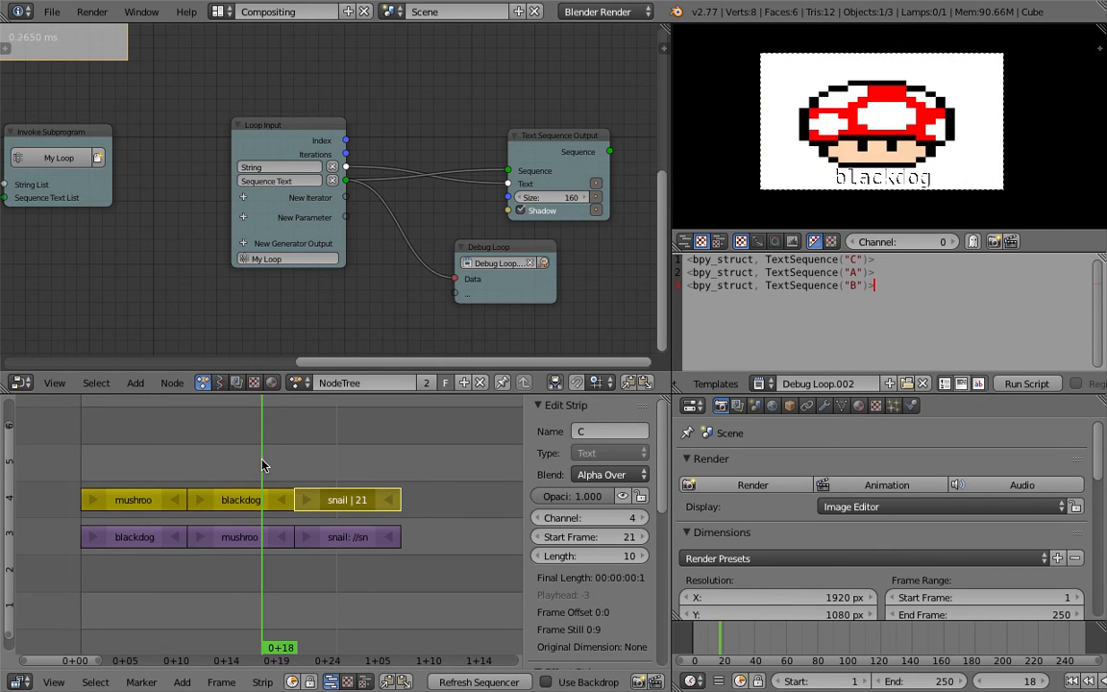
click(165, 457)
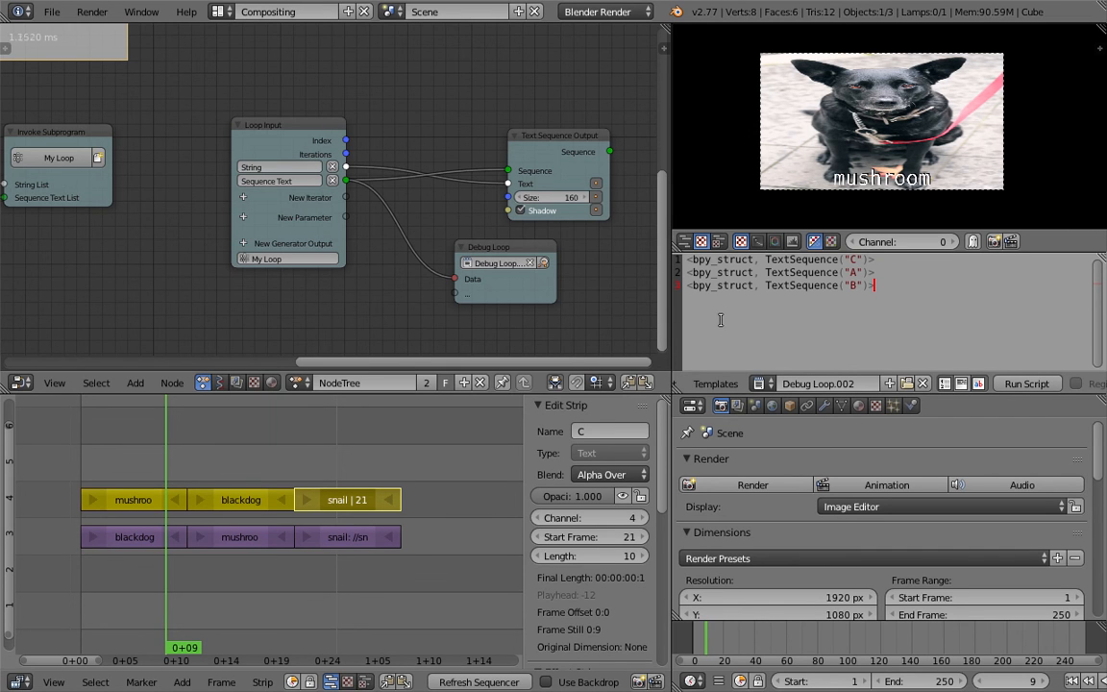
middle_drag(130, 203, 374, 222)
scroll(279, 221, down, 1)
middle_drag(279, 221, 223, 208)
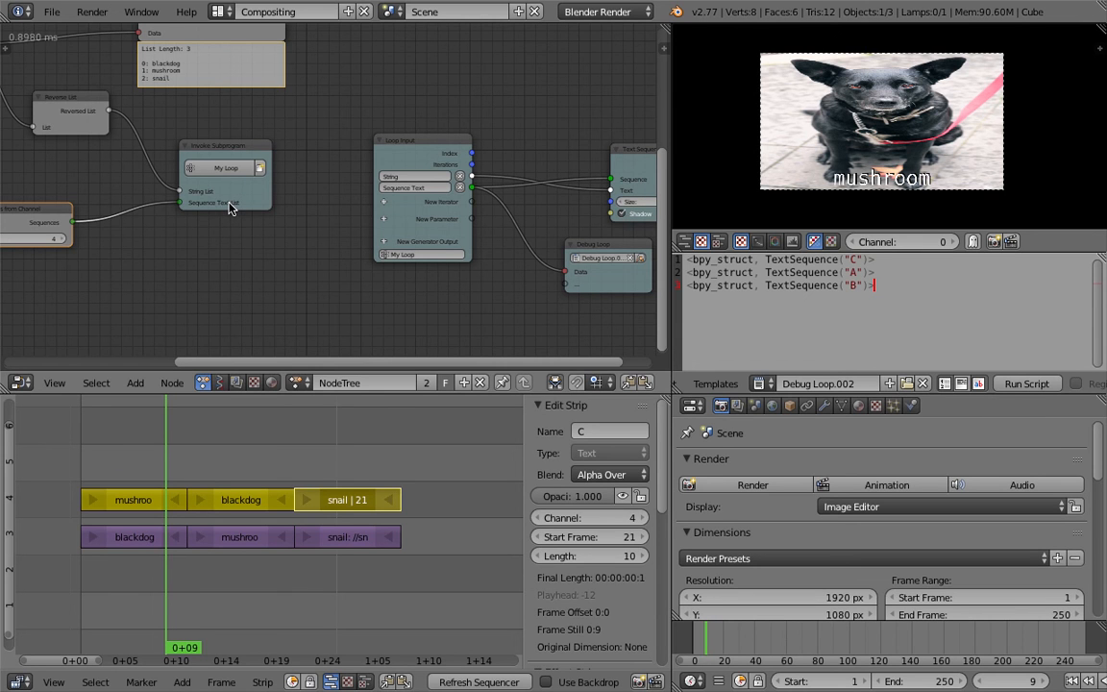
click(134, 464)
right_click(142, 494)
right_click(237, 504)
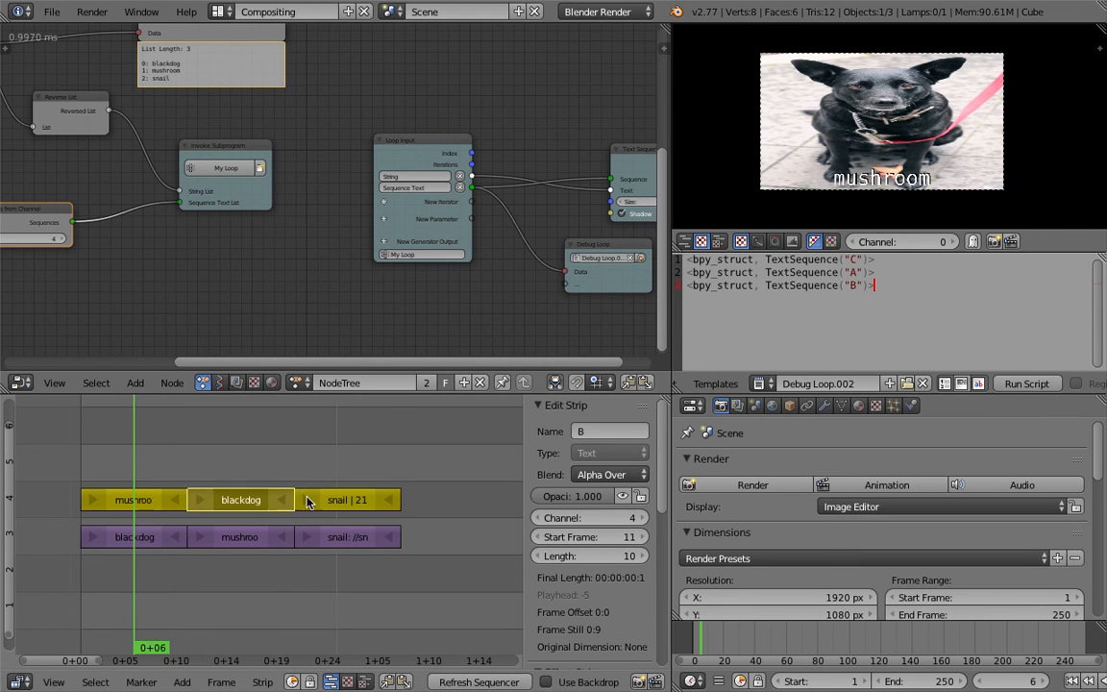
right_click(308, 499)
middle_drag(271, 251, 314, 250)
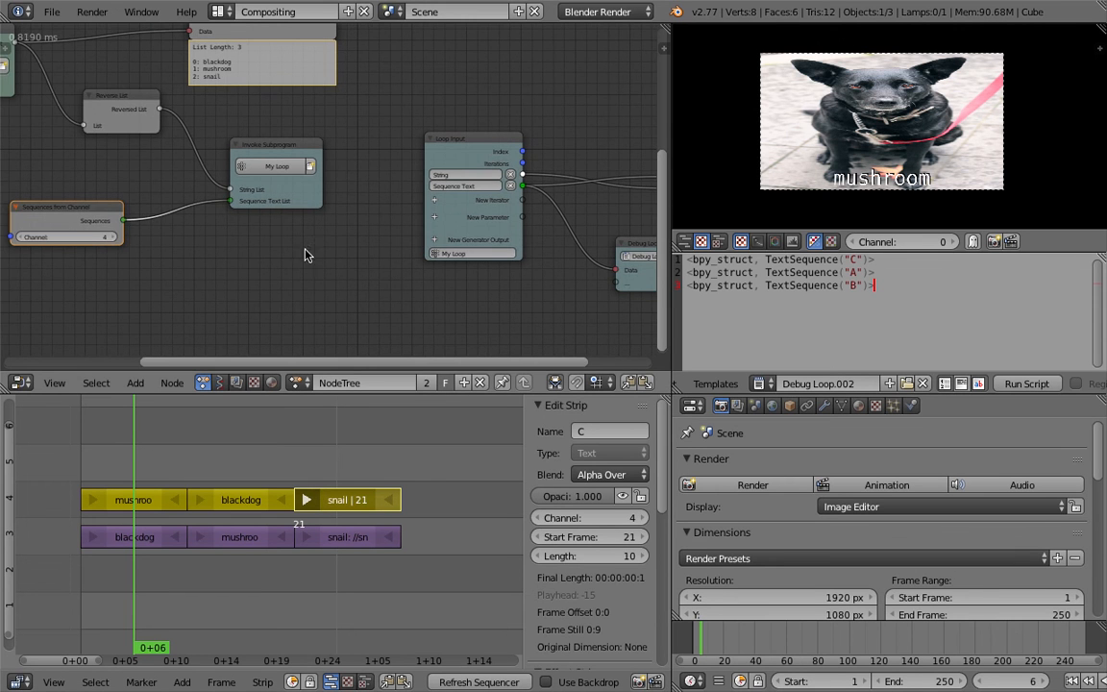
Reposition the channel 4 Sequences from Channel node and the Debug Loop node, and save the file
middle_drag(252, 228, 354, 232)
drag(204, 218, 238, 208)
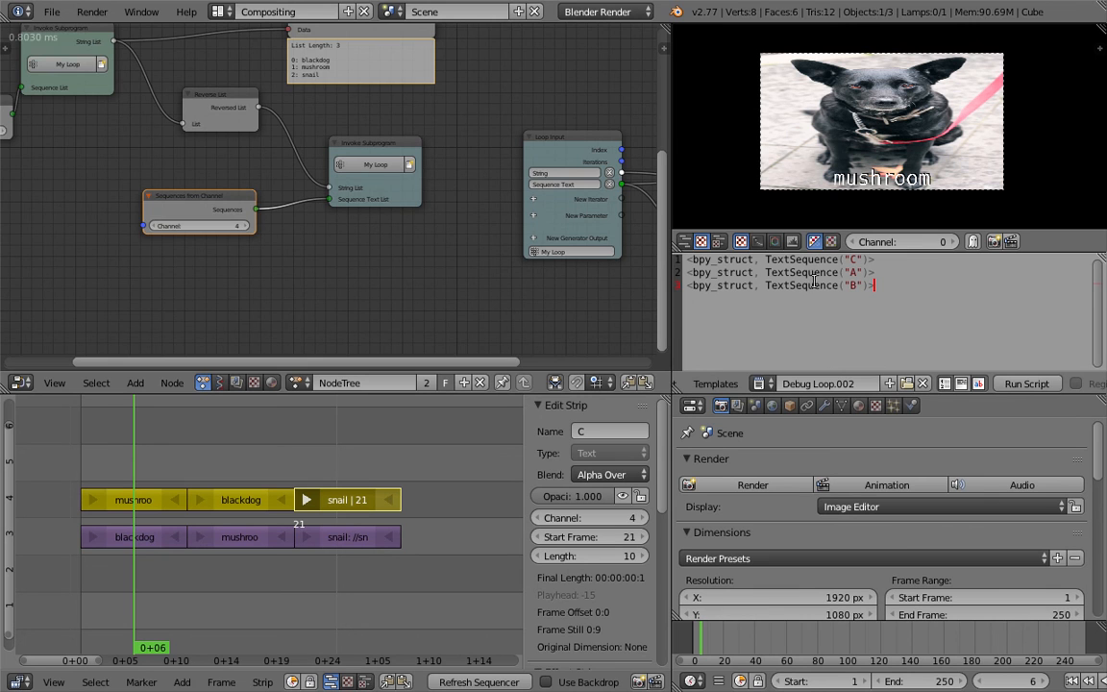
middle_drag(379, 296, 296, 124)
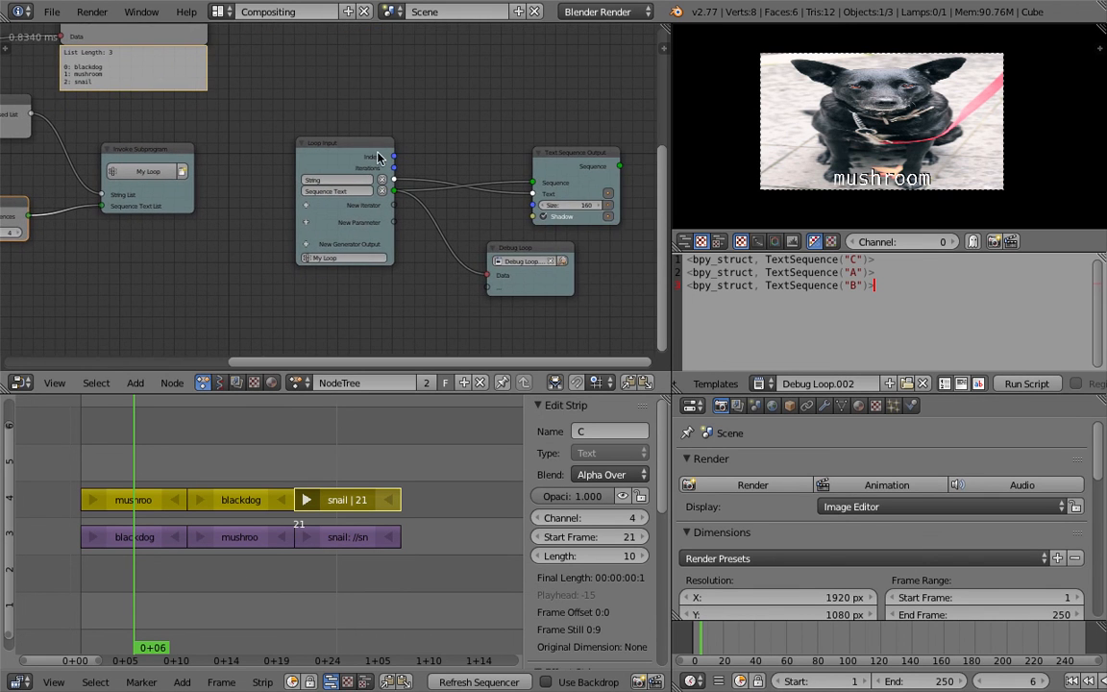
drag(539, 265, 562, 272)
key(ctrl+s)
click(467, 210)
middle_drag(467, 213, 372, 222)
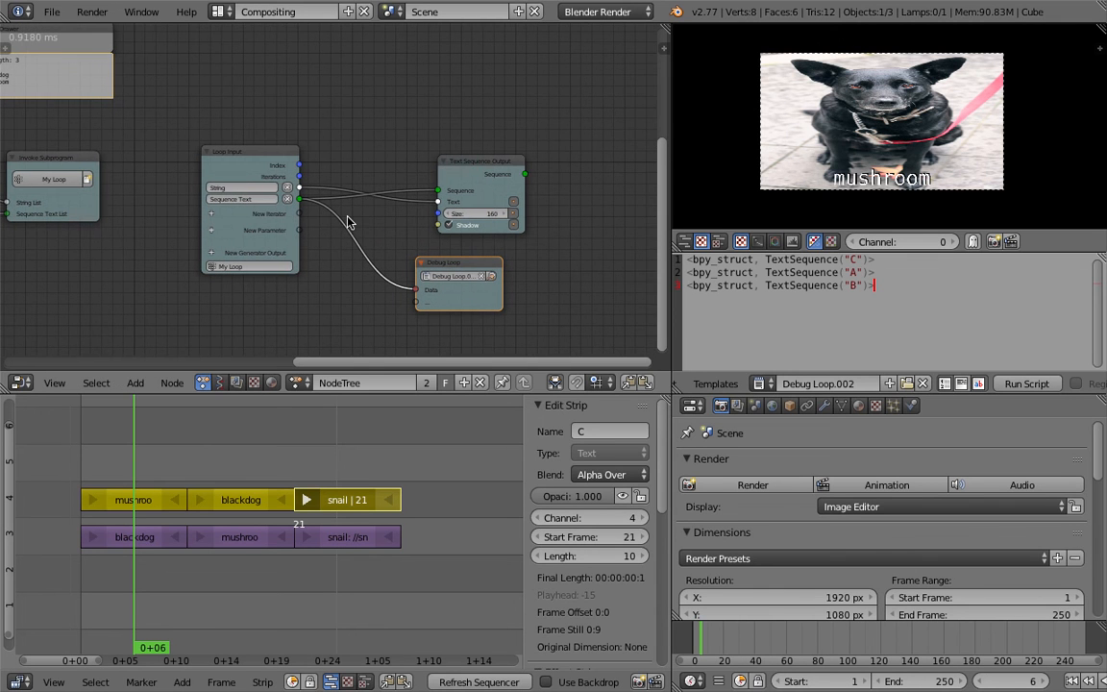
Check the captions on the second and third images and inspect the text strips' names against the debug order
click(253, 455)
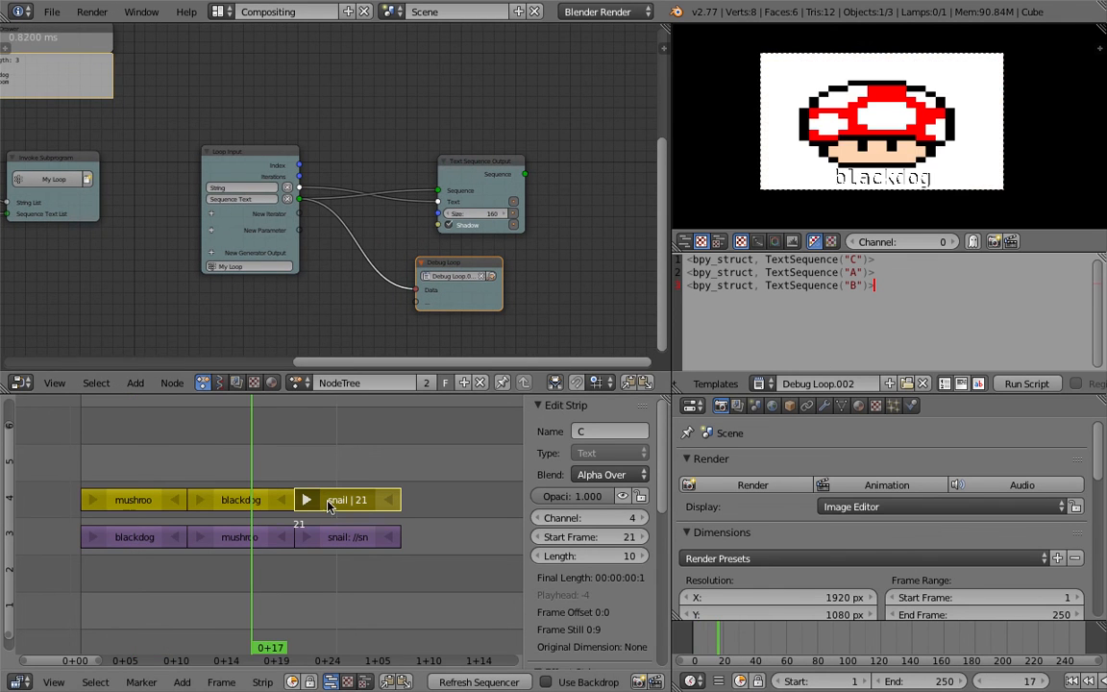
click(335, 506)
right_click(222, 502)
right_click(160, 502)
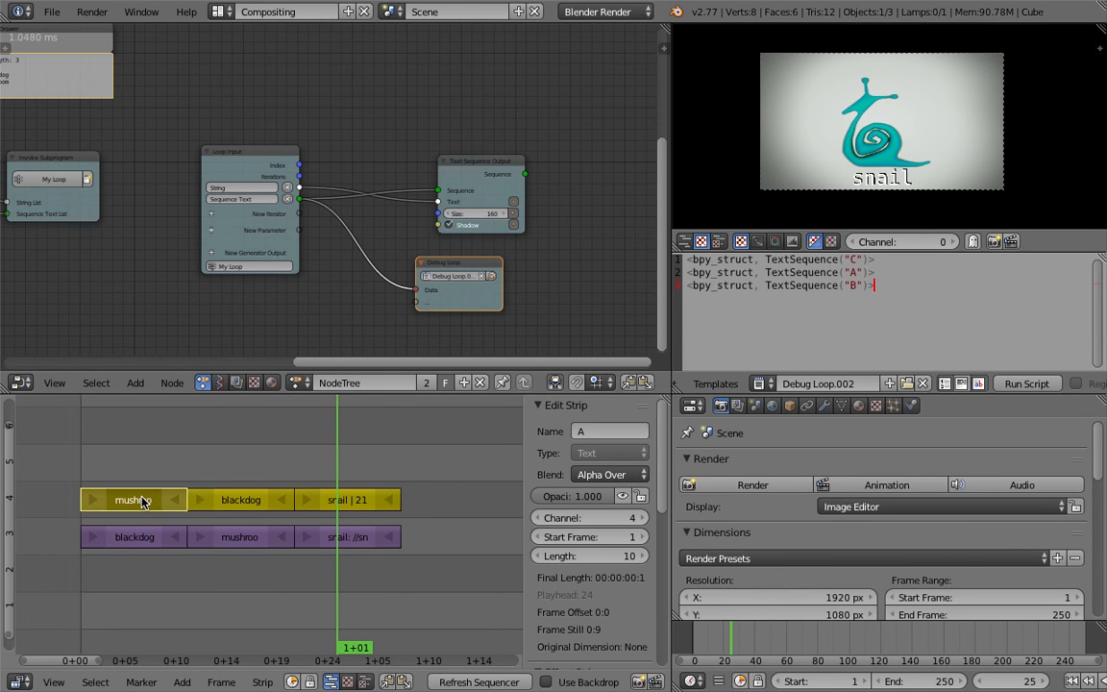
Move text strip A to start at frame 31 in channel 4 and text strip B to start at frame 41
key(g)
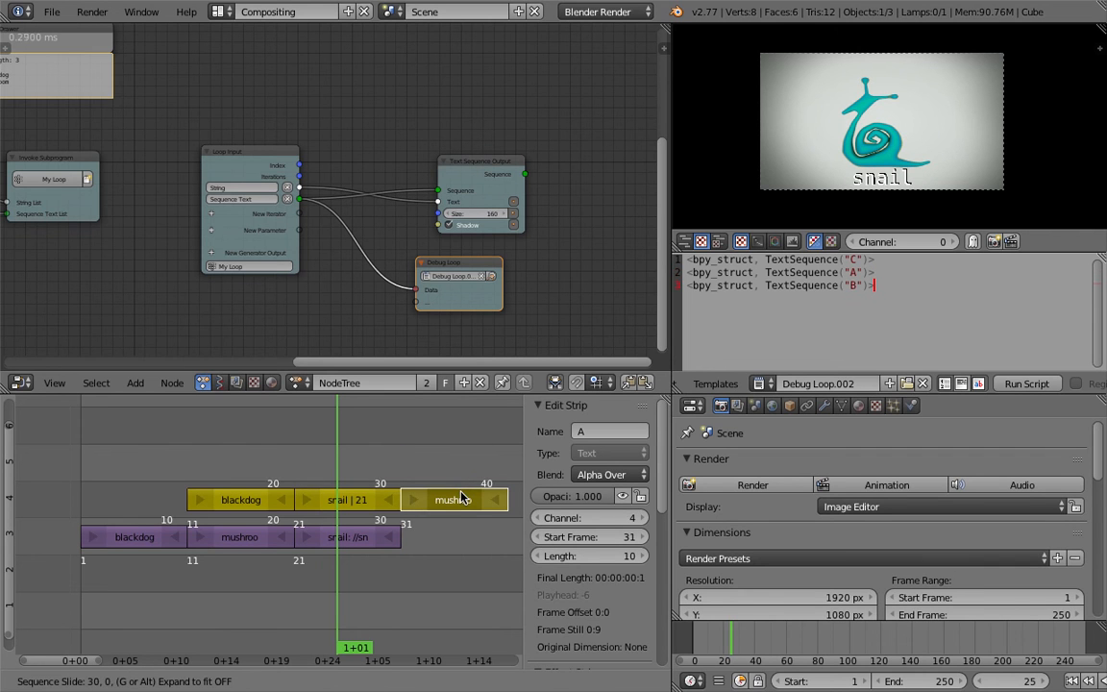
click(462, 498)
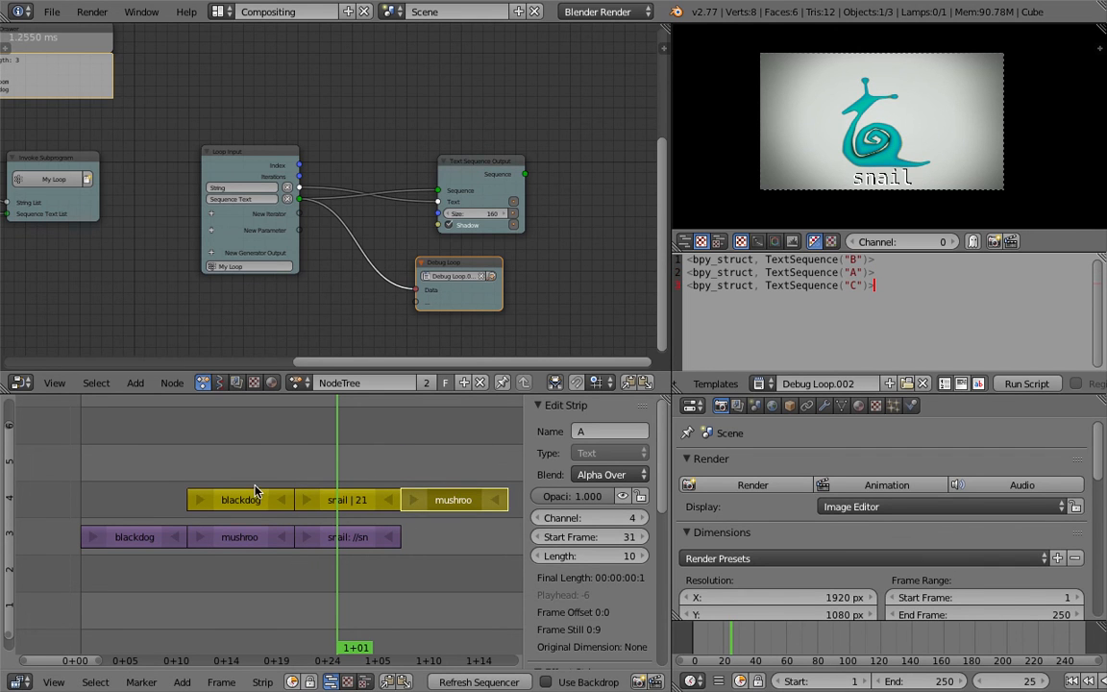
ctrl+scroll(158, 490, right, 3)
right_click(171, 497)
key(g)
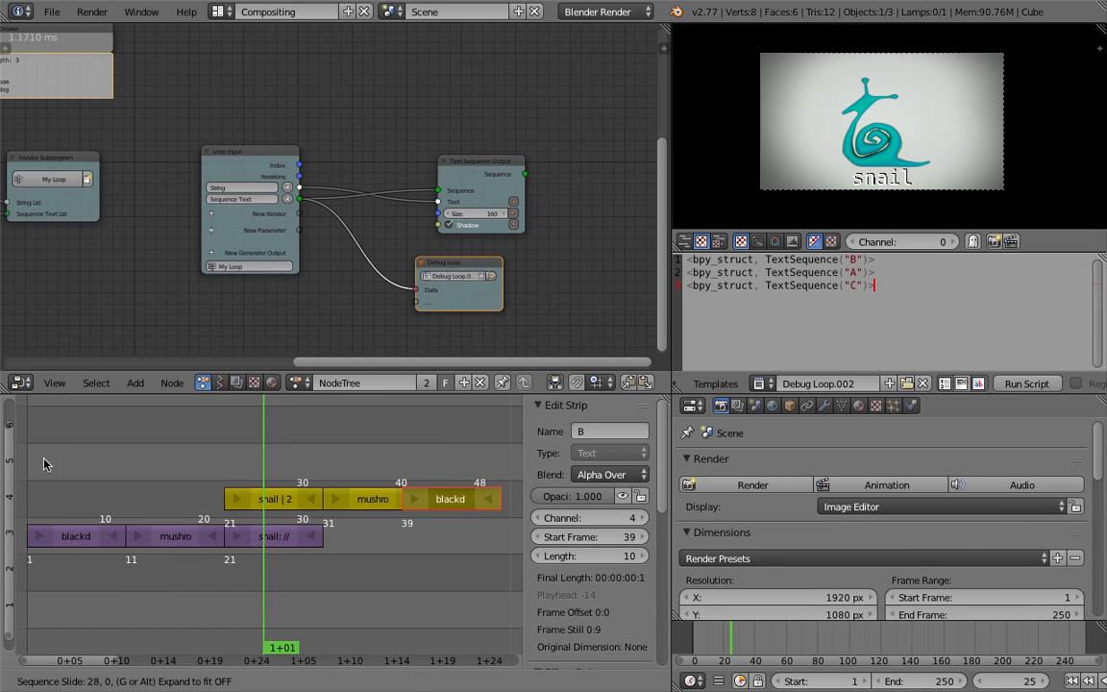
click(44, 459)
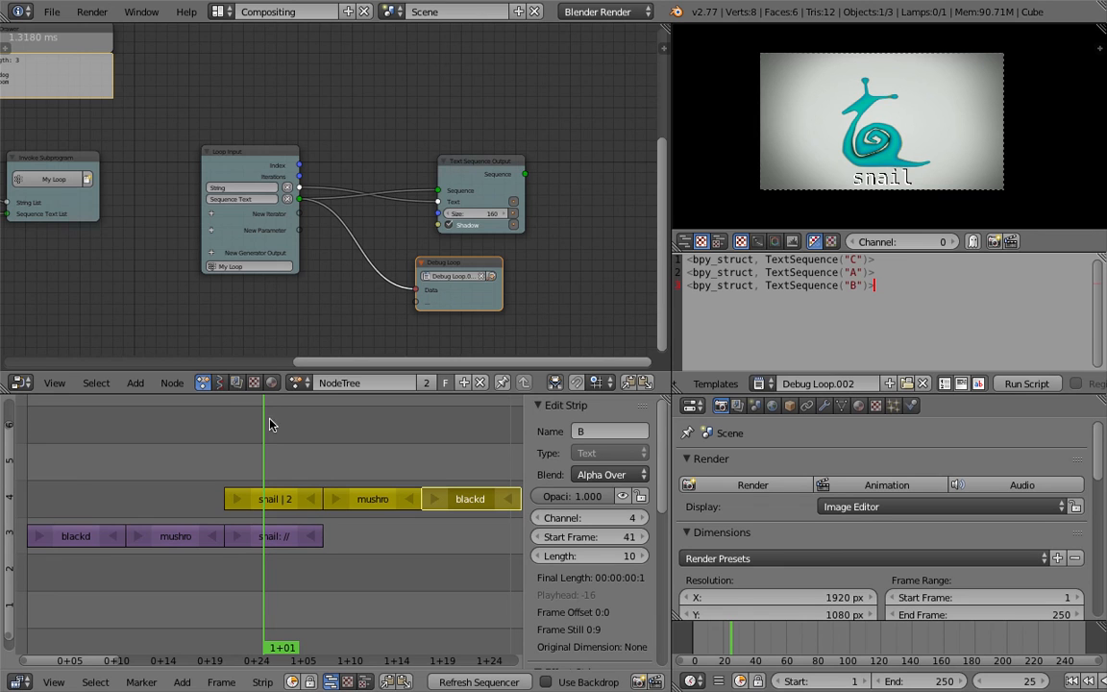
Try to slide text strip A back to the start of the timeline, placing it in channel 5 at frame 1
click(338, 504)
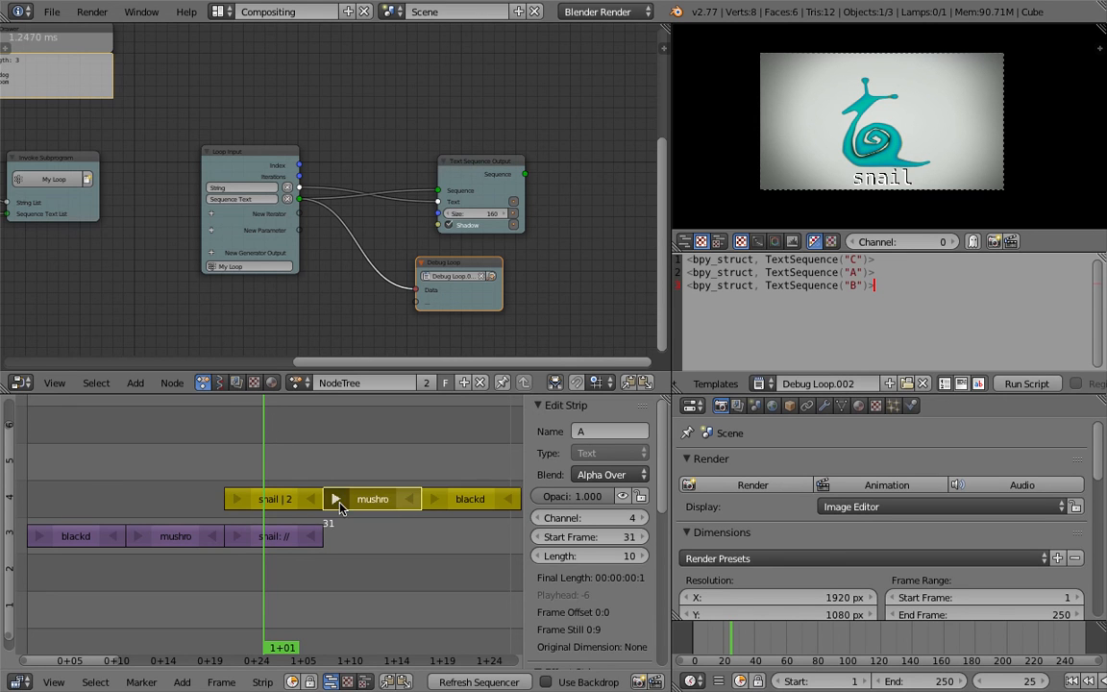
key(g)
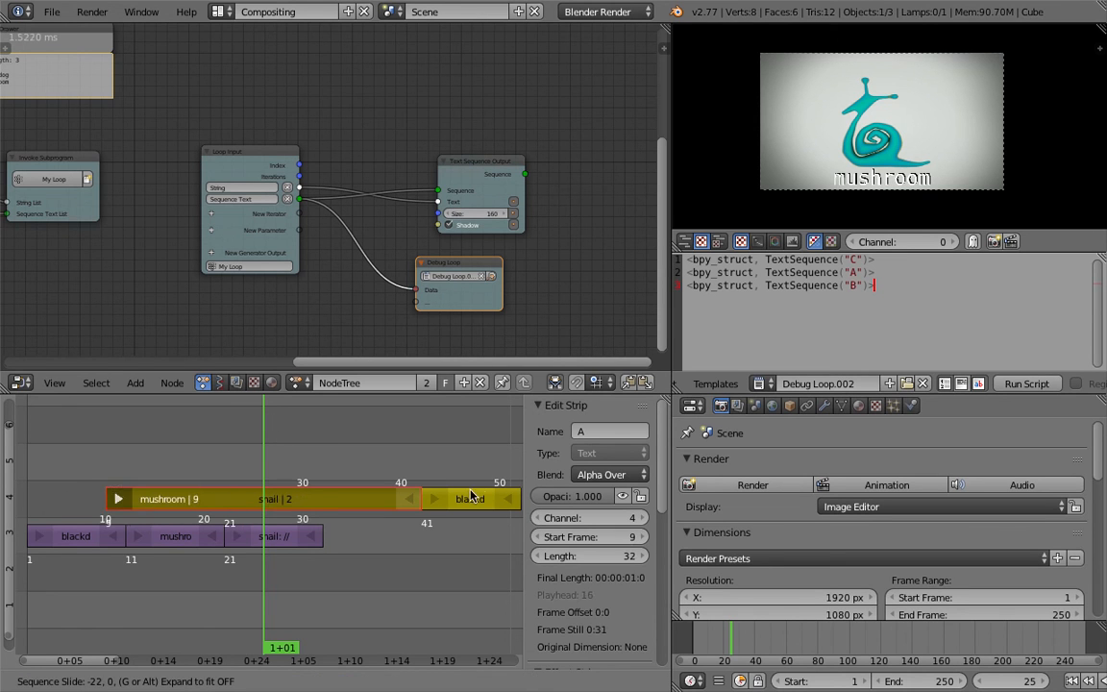
click(452, 487)
scroll(173, 470, down, 1)
middle_drag(180, 465, 305, 466)
scroll(271, 500, down, 1)
key(g)
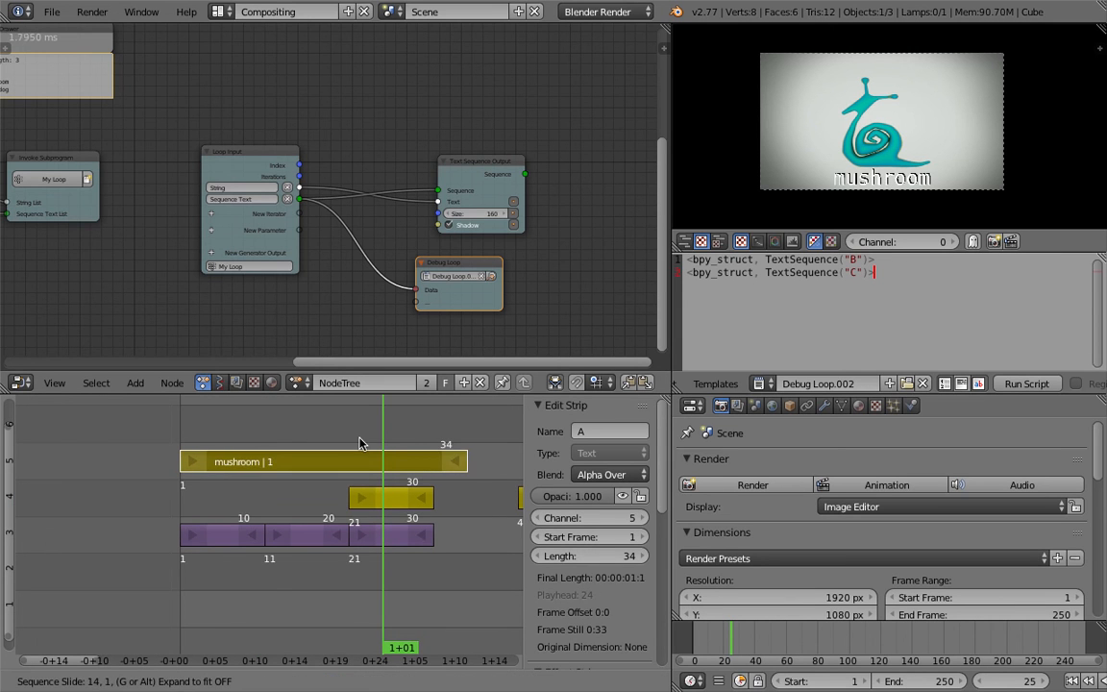
click(461, 461)
Place text strip A in channel 4 at frame 1 and trim it to a length of 10 frames
right_drag(466, 459, 268, 502)
right_click(290, 463)
click(249, 497)
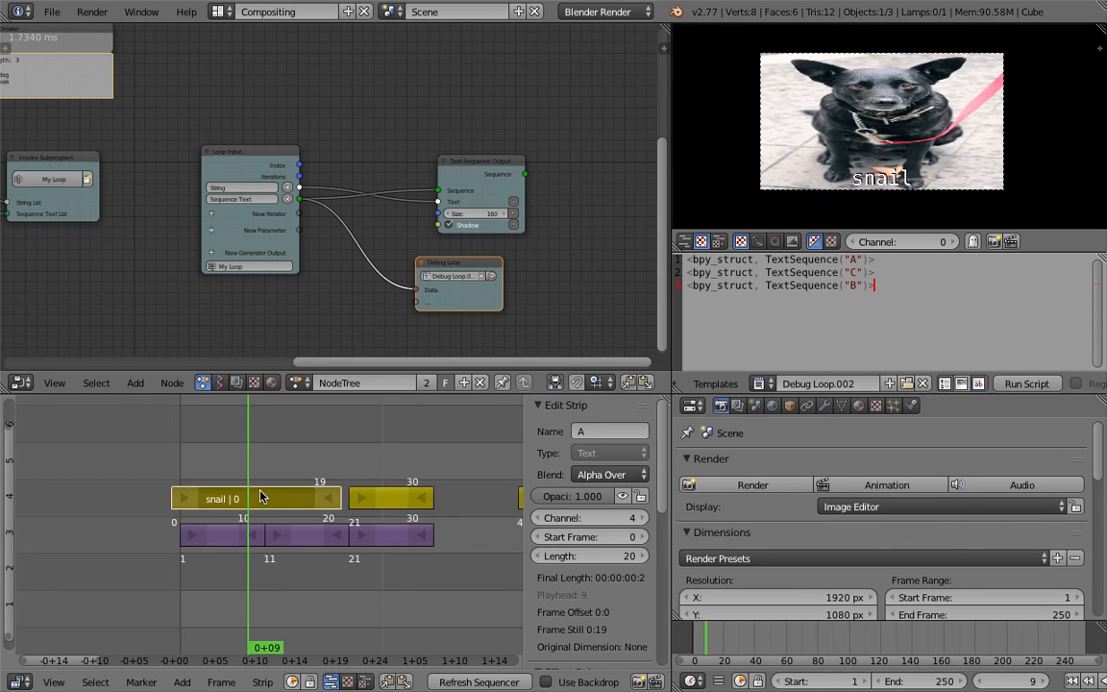
key(g)
click(261, 492)
right_drag(338, 499, 256, 499)
click(271, 499)
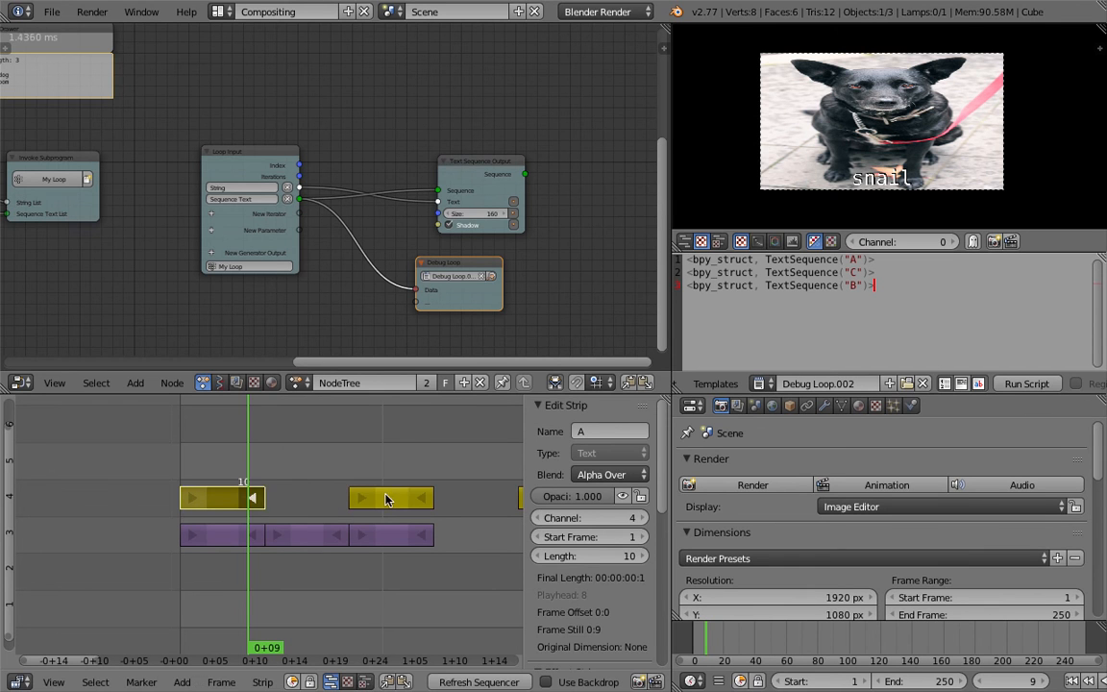
Move text strip C to directly follow strip A in channel 4, and strip B to start at frame 21
right_click(384, 498)
right_drag(368, 498, 286, 502)
click(286, 501)
middle_drag(342, 442, 270, 441)
right_drag(486, 502, 238, 509)
click(242, 440)
Step through the three images to compare their captions with the rearranged text strips and the debug order
middle_drag(194, 436, 244, 438)
drag(218, 440, 178, 447)
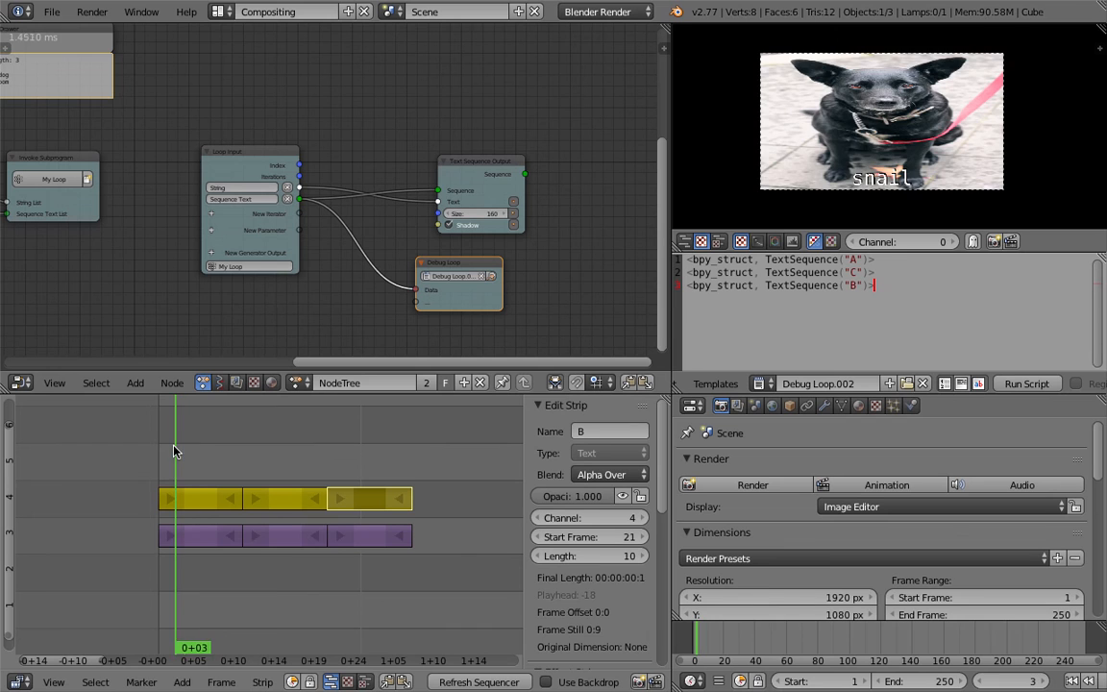
click(292, 453)
mouse_move(297, 452)
mouse_down()
mouse_move(338, 451)
mouse_move(310, 453)
mouse_up()
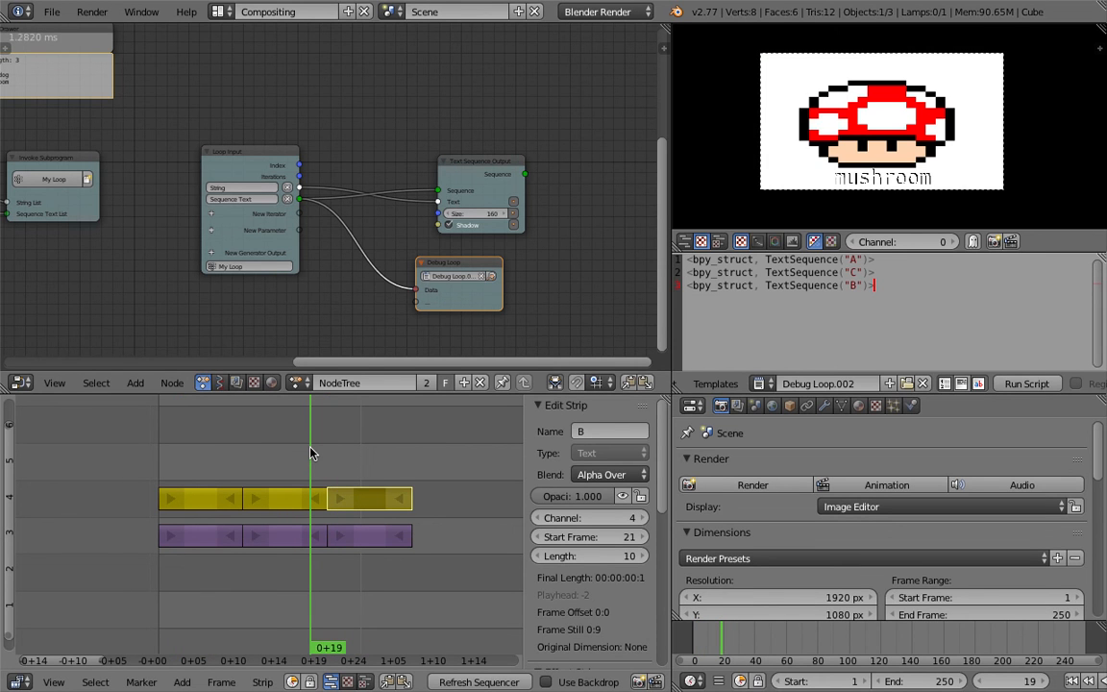
drag(376, 454, 210, 443)
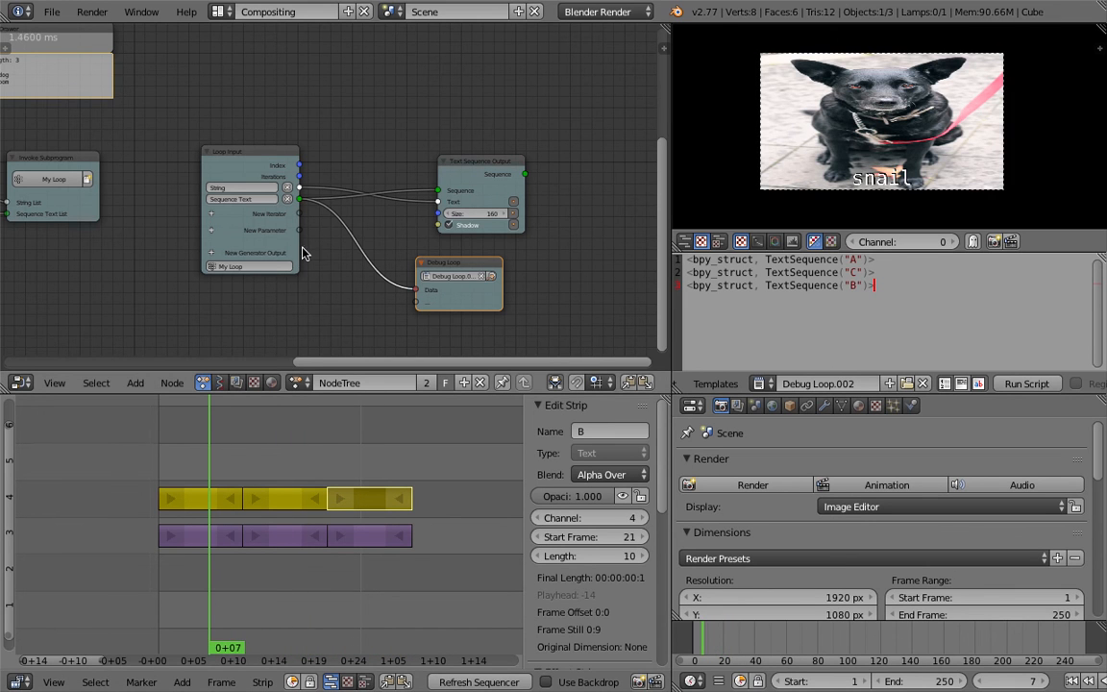
Examine the Loop Input node's outputs and properties for a way to control the iteration order
middle_drag(200, 190, 353, 227)
click(405, 177)
middle_drag(469, 143, 340, 143)
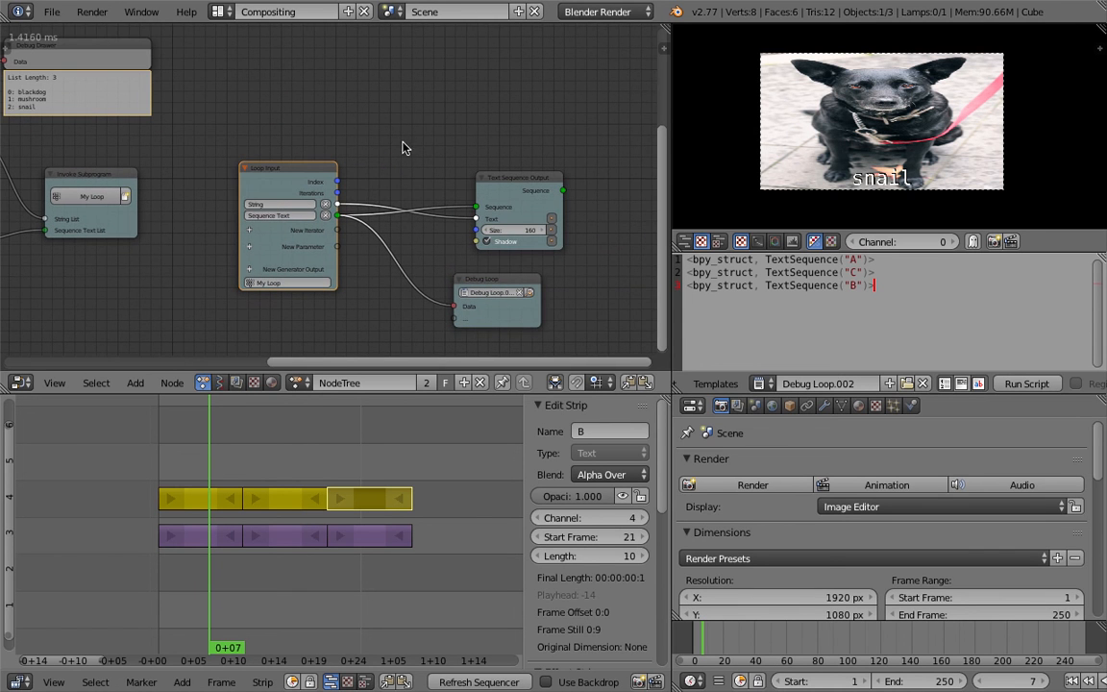
click(661, 50)
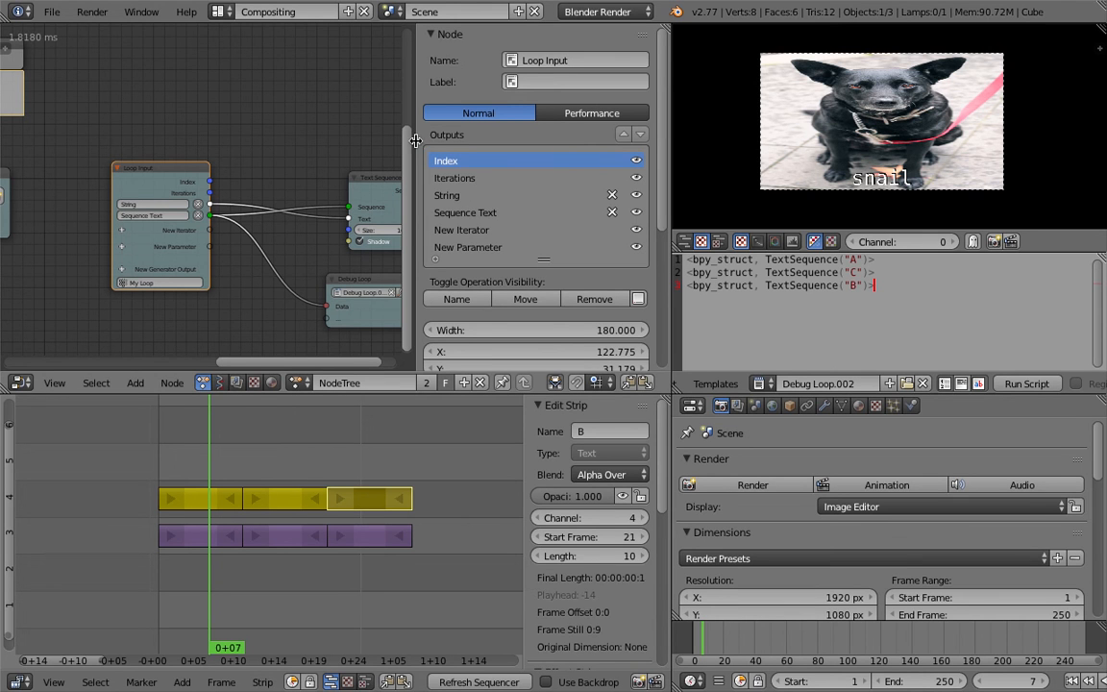
drag(416, 140, 420, 140)
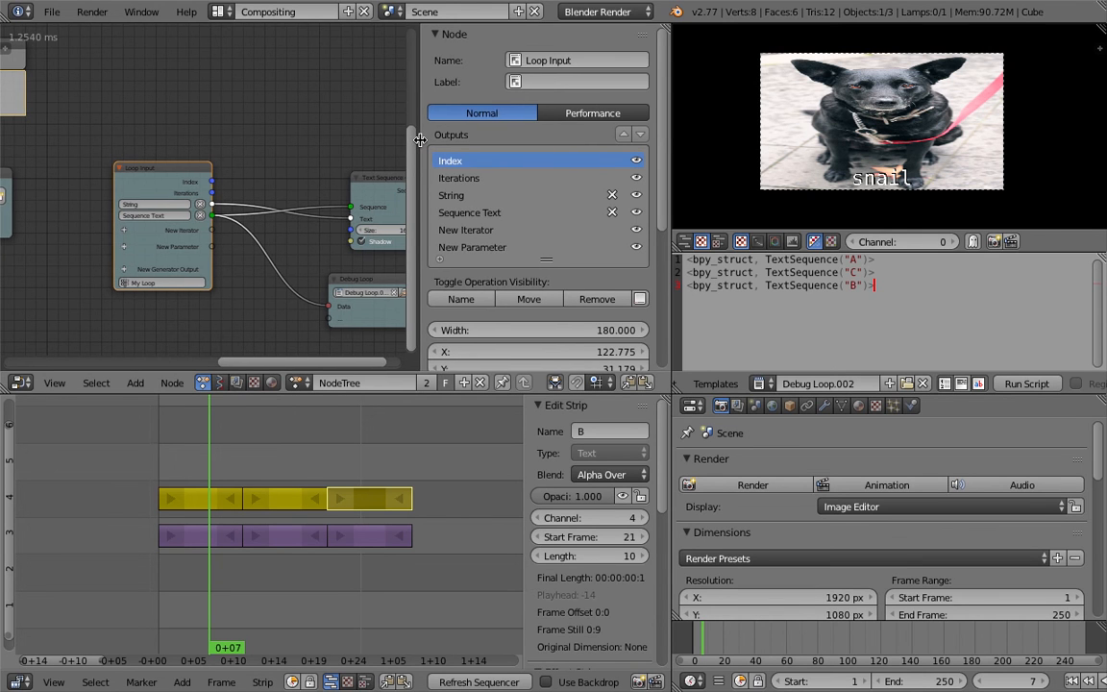
key(n)
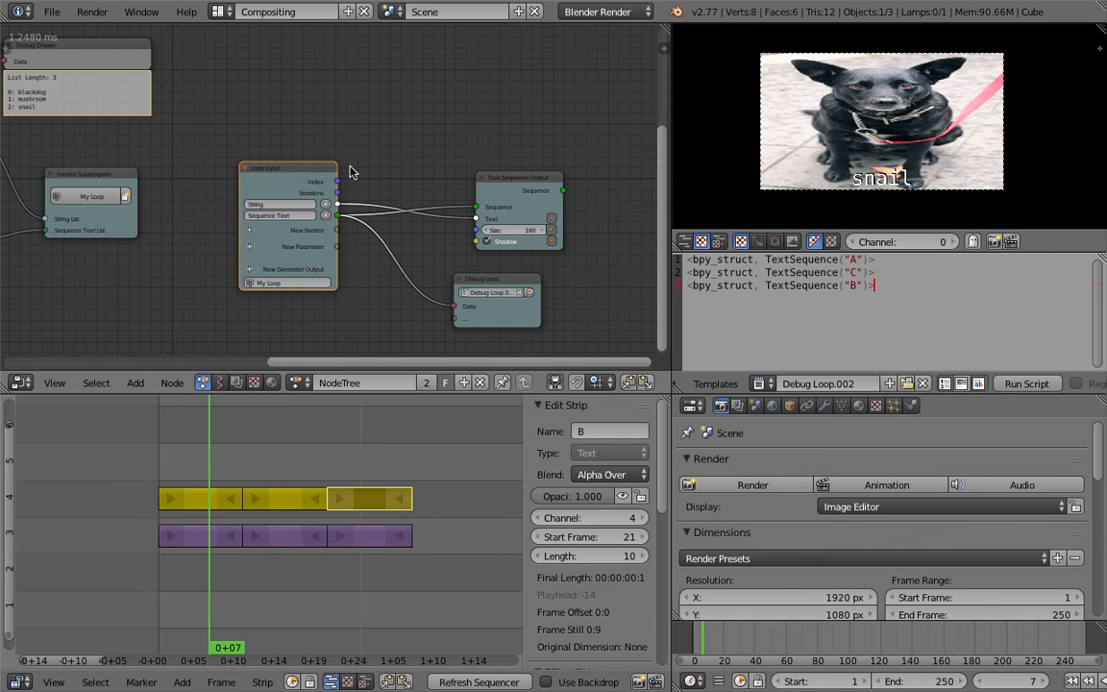
middle_drag(359, 155, 366, 150)
scroll(282, 165, up, 1)
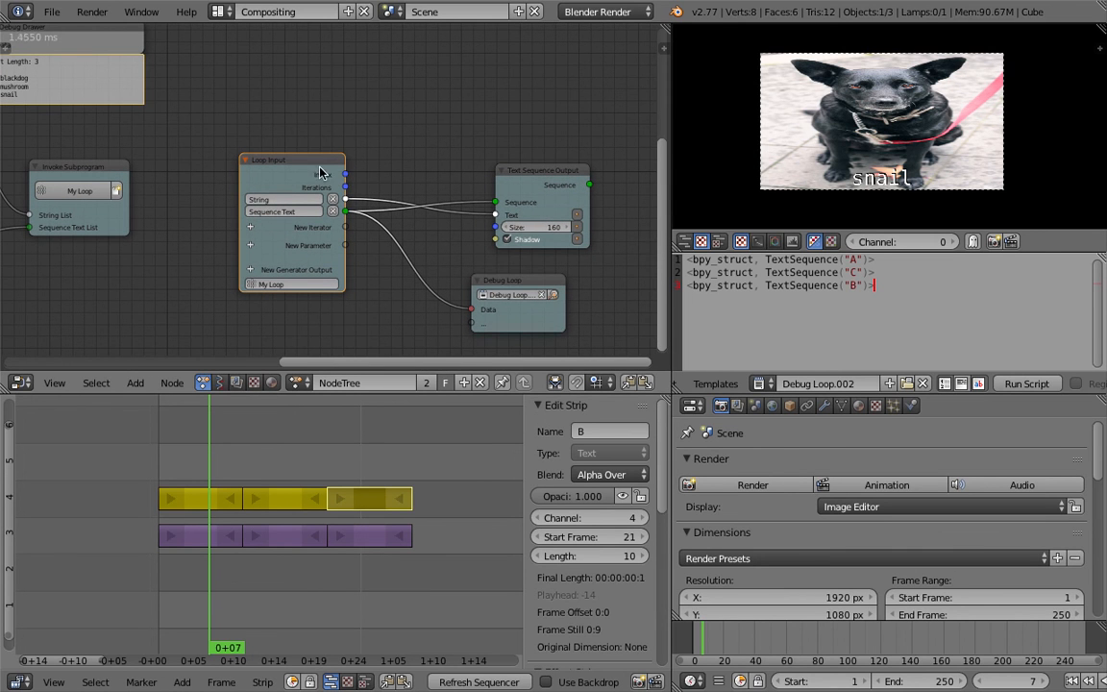
middle_drag(309, 217, 334, 200)
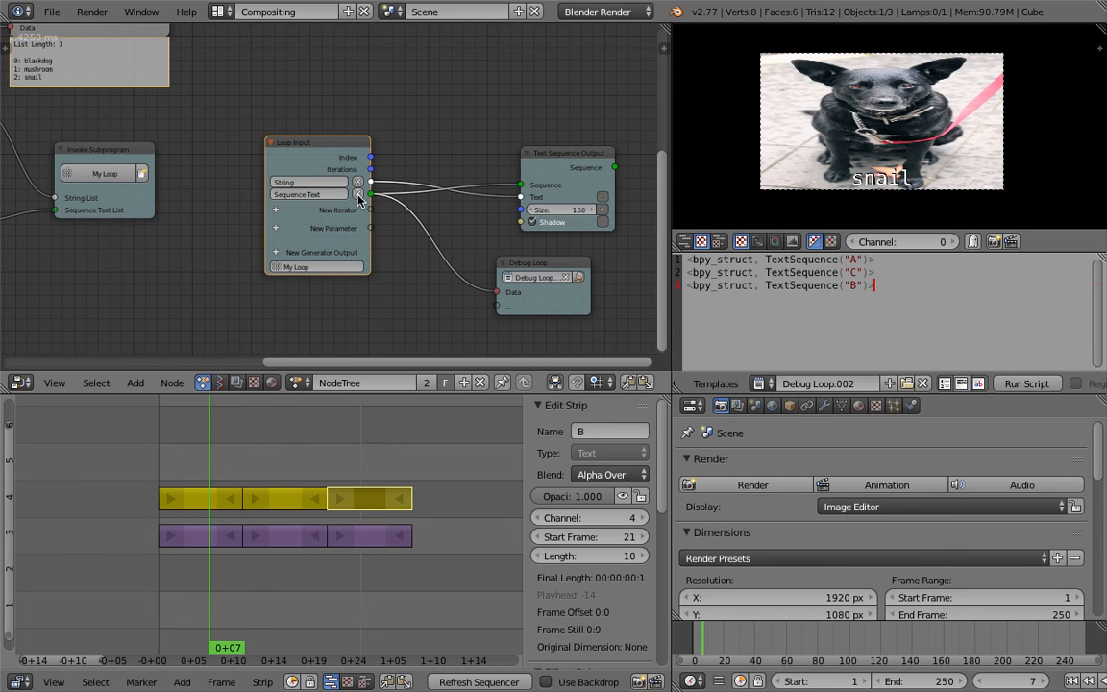
Replace the Loop Input's Sequence Text iterator with a Sequence List parameter fed by the channel 4 sequences
click(358, 197)
middle_drag(194, 189, 365, 229)
click(391, 217)
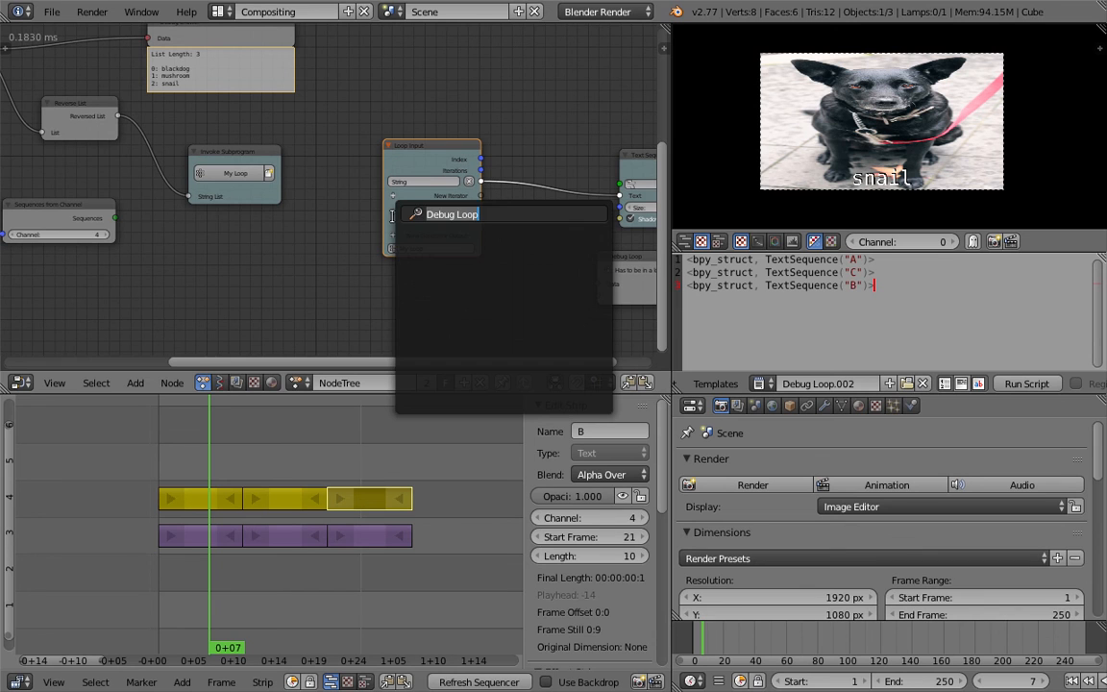
text(seque)
key(Down)
key(Return)
middle_drag(237, 230, 375, 248)
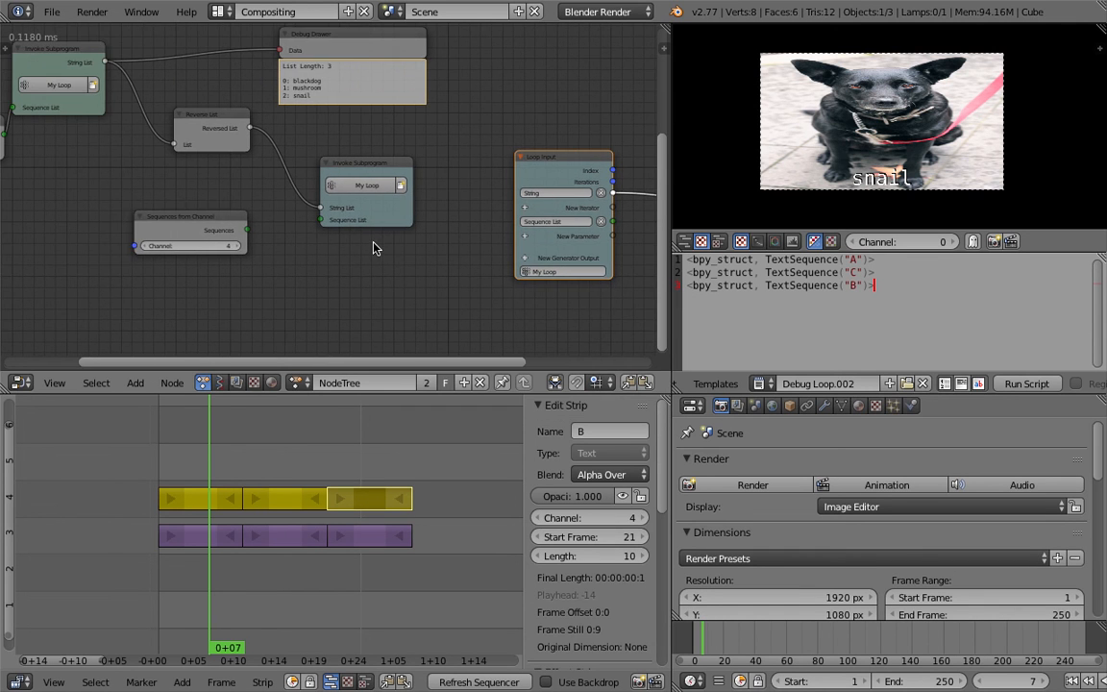
drag(248, 233, 326, 223)
Link the Sequence List to Text Sequence Output through a Get List Element driven by the loop Index, and check the captions
middle_drag(364, 230, 200, 232)
key(ctrl+s)
click(268, 240)
middle_drag(339, 210, 250, 208)
drag(360, 221, 499, 196)
drag(551, 165, 585, 141)
mouse_move(386, 165)
mouse_down()
mouse_move(428, 202)
mouse_move(389, 219)
mouse_move(423, 235)
mouse_up()
middle_drag(460, 225, 431, 230)
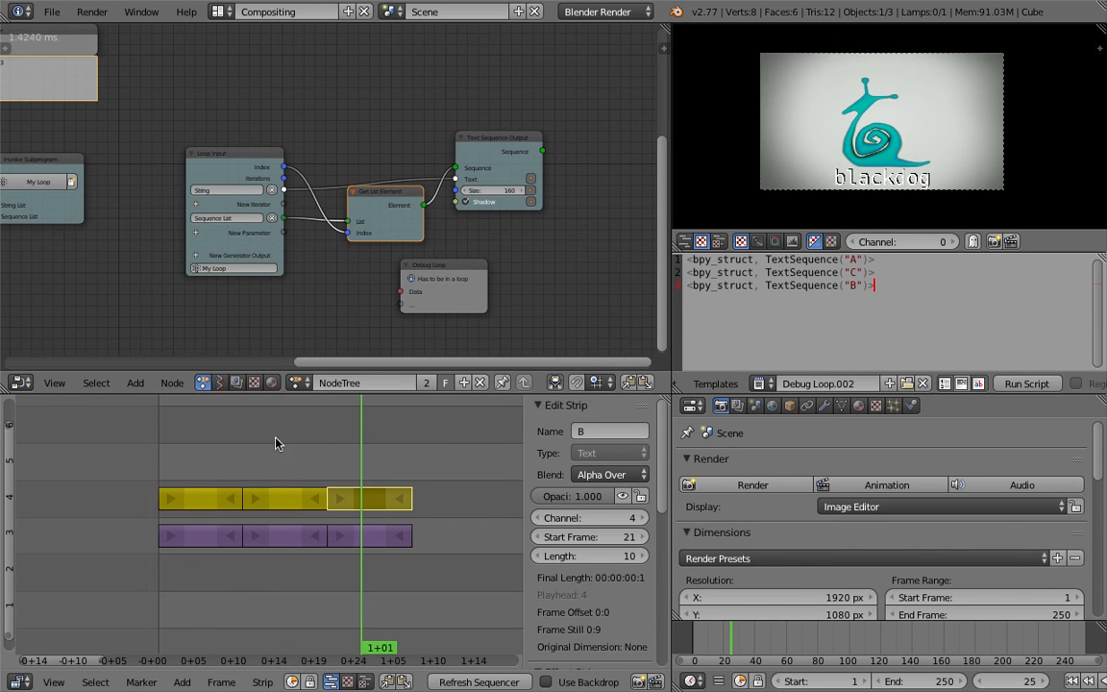
drag(217, 442, 343, 441)
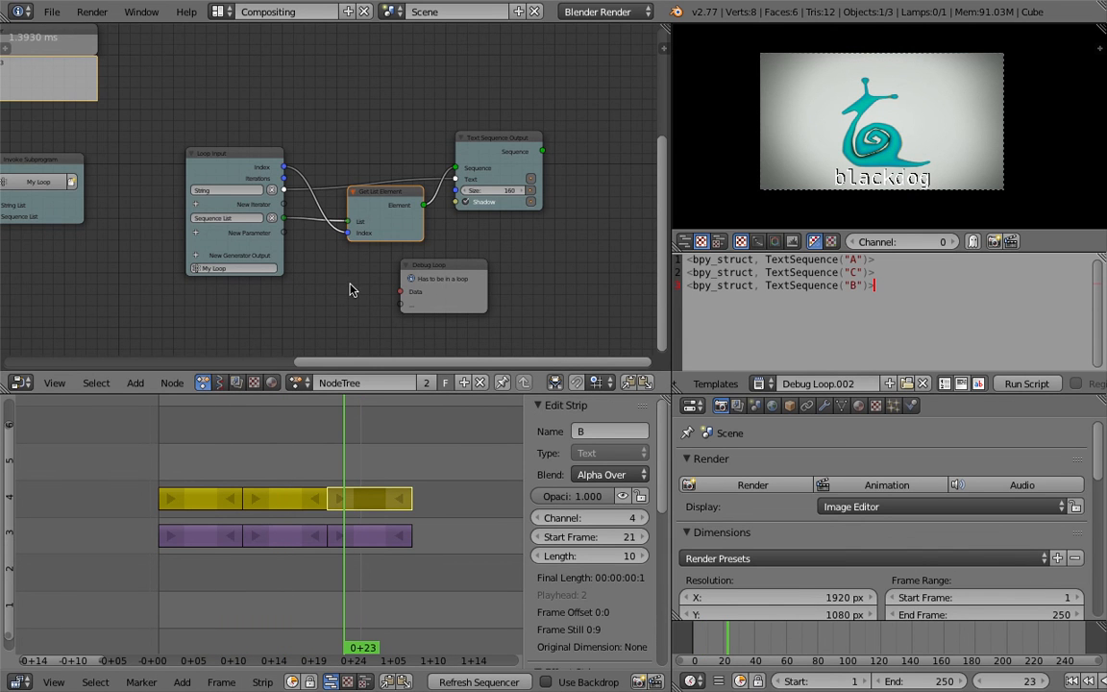
Replace the Loop Input's String iterator and Sequence List parameter with a Sequence iterator fed by the channel 4 sequences
middle_drag(351, 290, 381, 294)
middle_drag(307, 216, 375, 217)
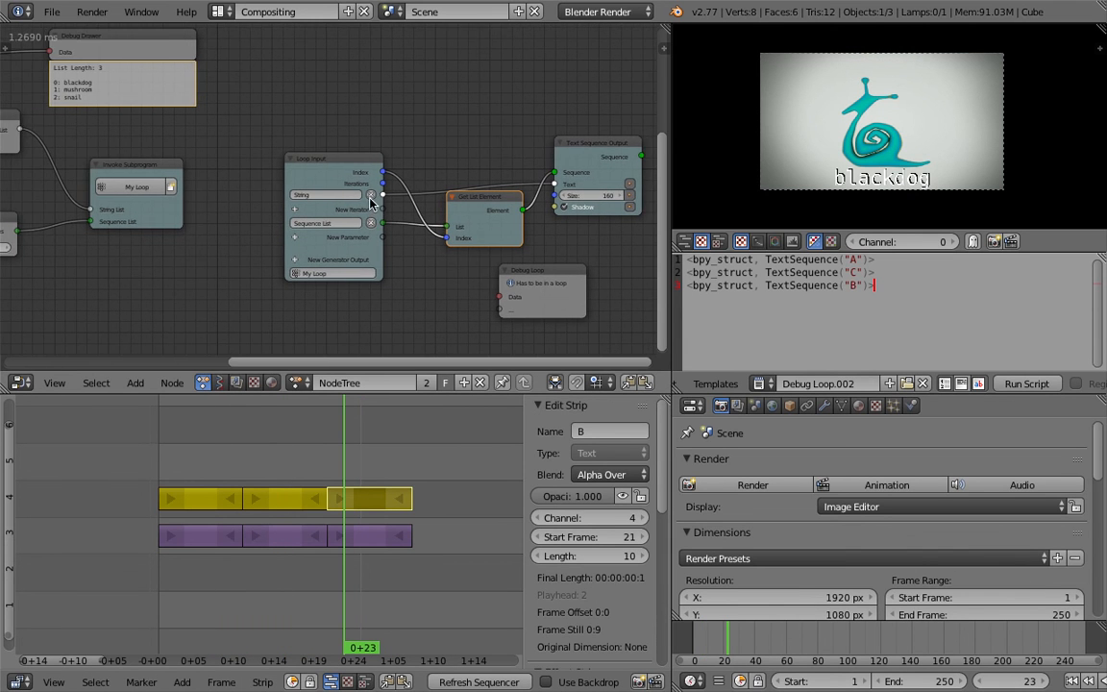
click(371, 197)
click(370, 209)
middle_drag(307, 180, 499, 177)
click(488, 196)
text(s)
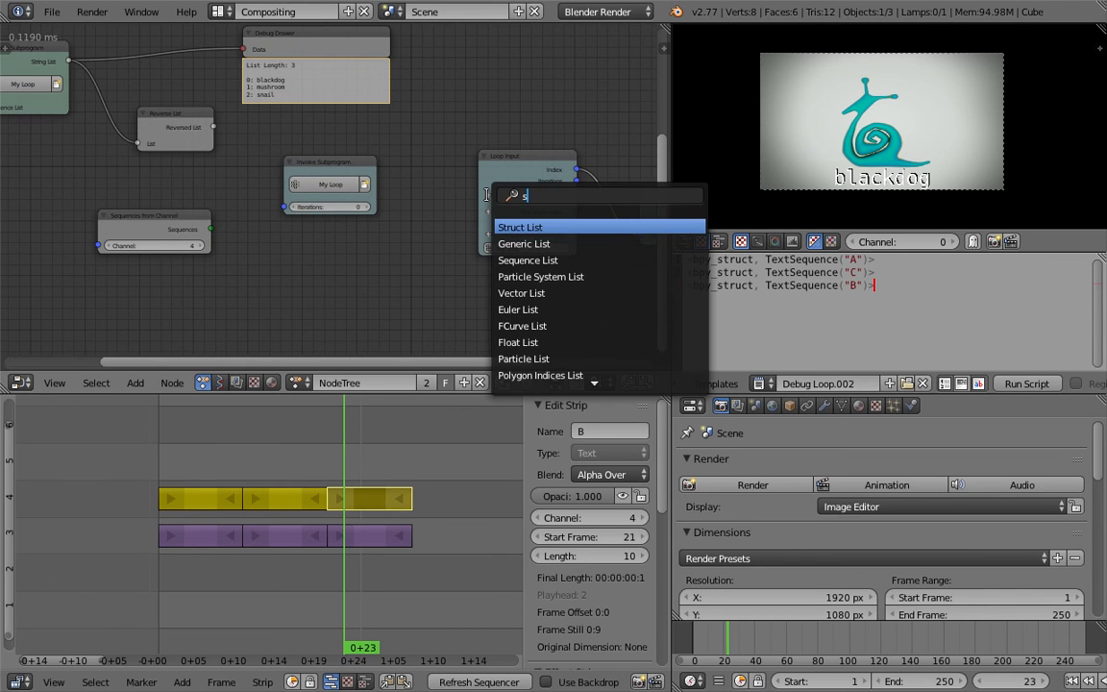
text(eq)
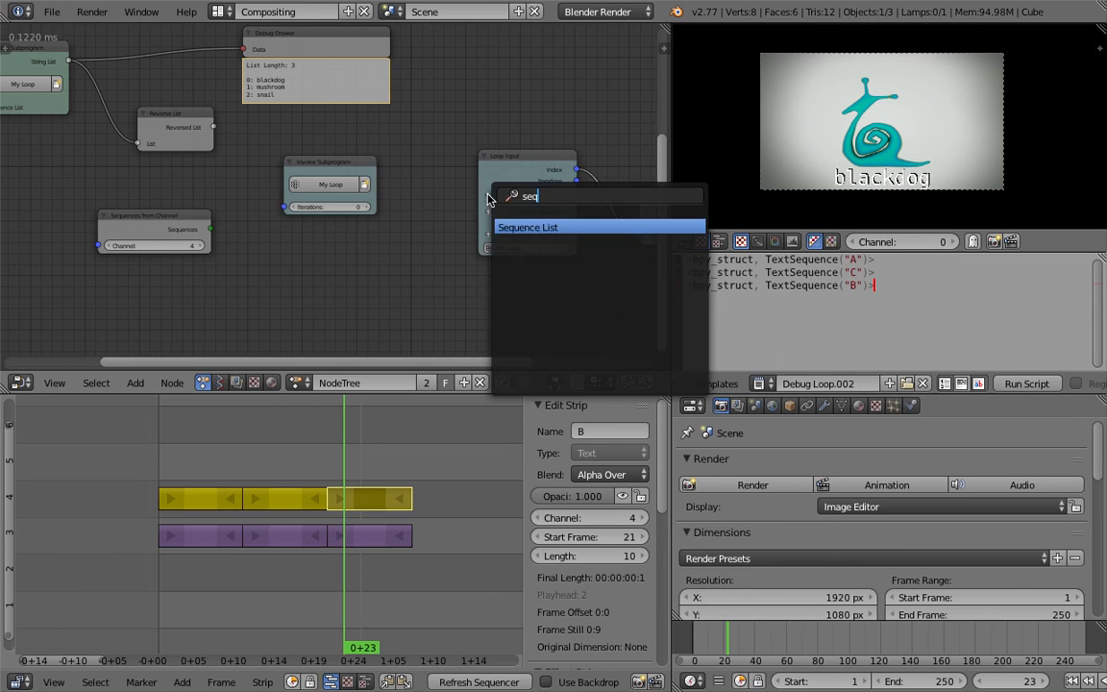
key(Return)
drag(210, 229, 285, 207)
Add a String List parameter to the Loop Input node
click(489, 224)
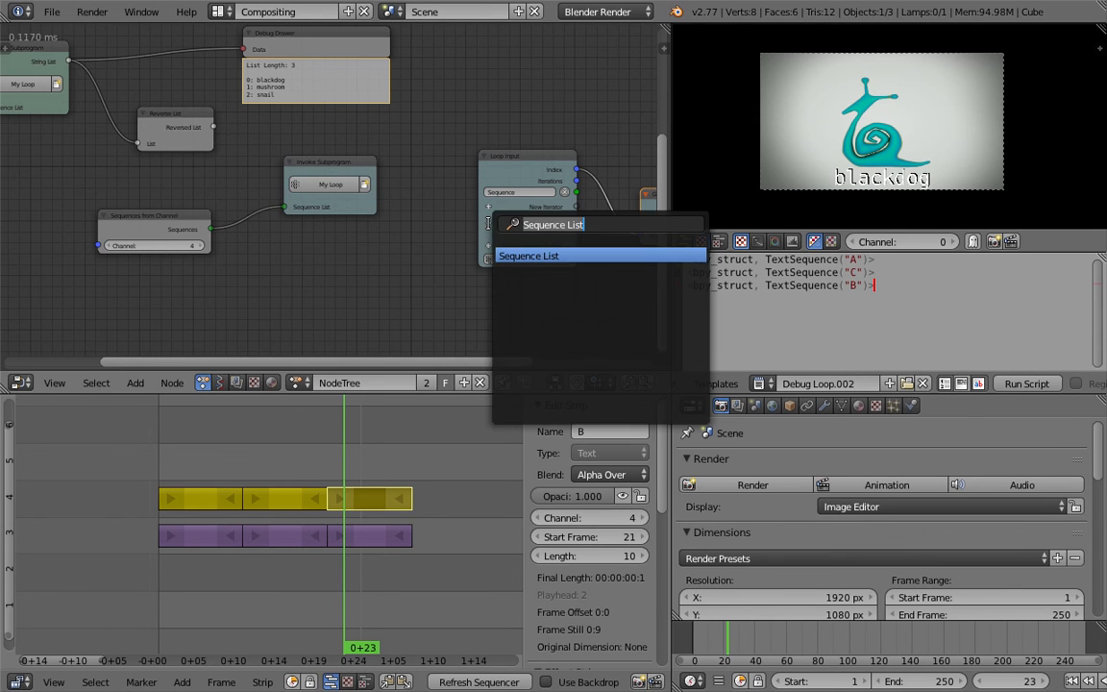
text(strin)
key(Down)
key(Up)
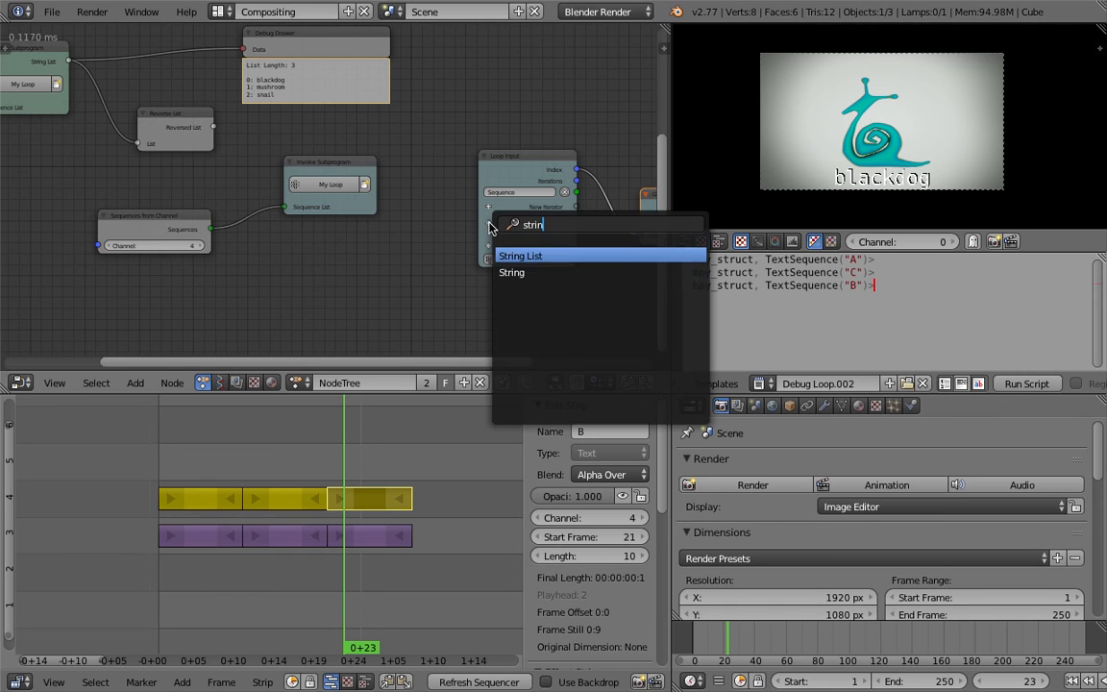
key(Return)
Delete the Reverse List node and link the image name list directly to the text loop's String List input
drag(214, 127, 223, 139)
click(184, 118)
key(x)
drag(67, 60, 284, 219)
Delete the Get List Element node and link the Loop Input's Sequence output directly to the Text Sequence Output's Sequence input
middle_drag(357, 145, 177, 148)
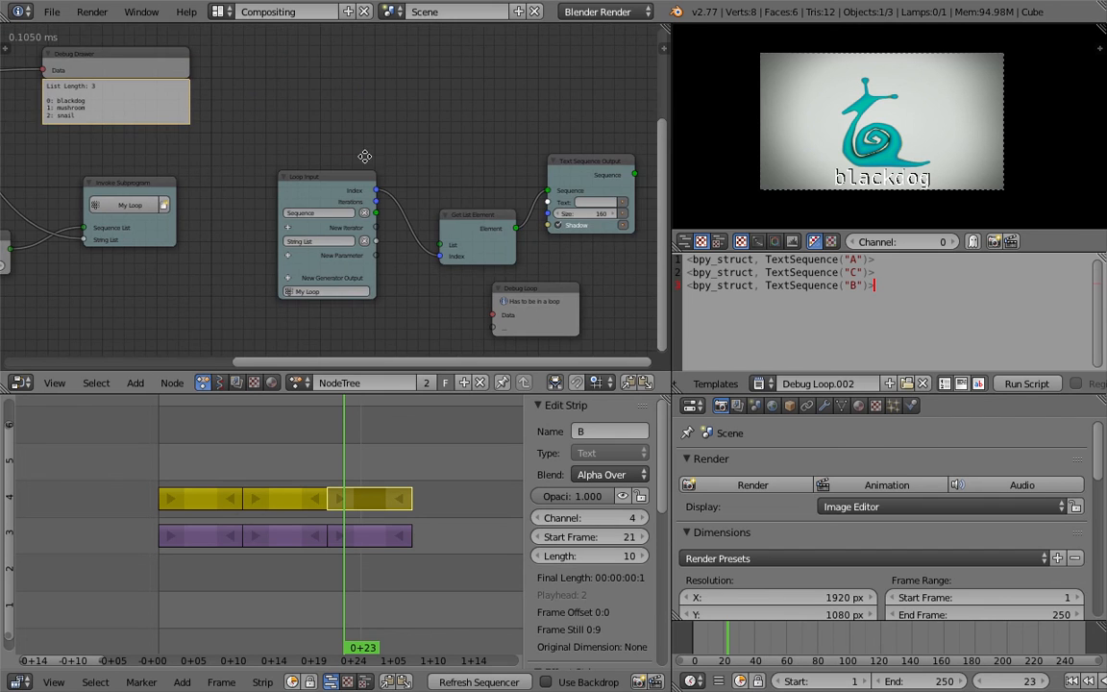
middle_drag(365, 155, 305, 157)
drag(398, 206, 404, 150)
drag(522, 153, 544, 147)
middle_drag(426, 132, 292, 109)
scroll(226, 167, up, 1)
drag(171, 173, 214, 191)
click(273, 135)
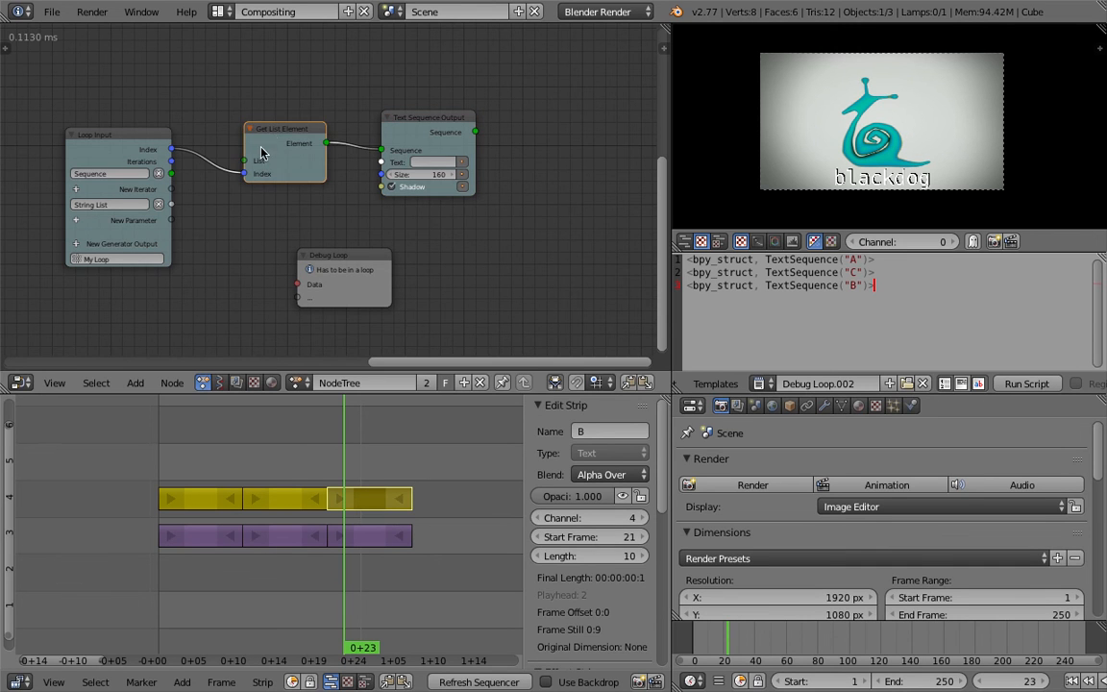
key(x)
drag(171, 173, 382, 151)
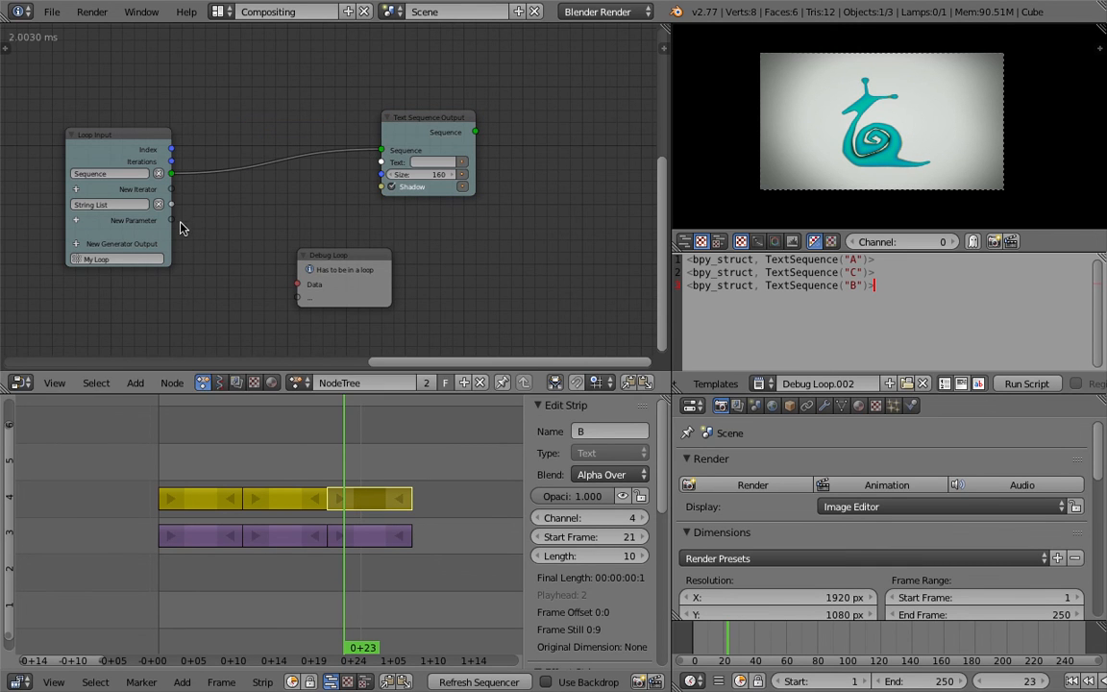
Link the String List to the Text Sequence Output's Text through a Get List Element driven by the loop Index
drag(171, 203, 382, 162)
drag(253, 140, 285, 183)
drag(207, 445, 167, 446)
drag(171, 150, 244, 216)
Step through the timeline to check the captions on all three images
drag(218, 445, 389, 449)
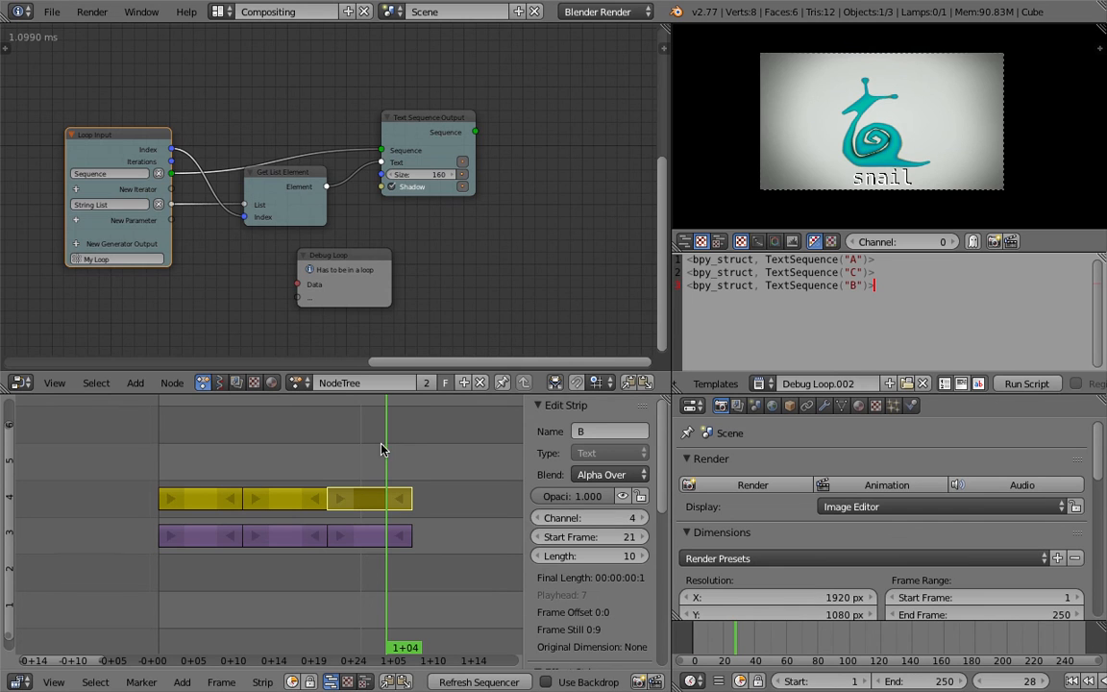
drag(218, 447, 346, 469)
ctrl+scroll(293, 469, right, 2)
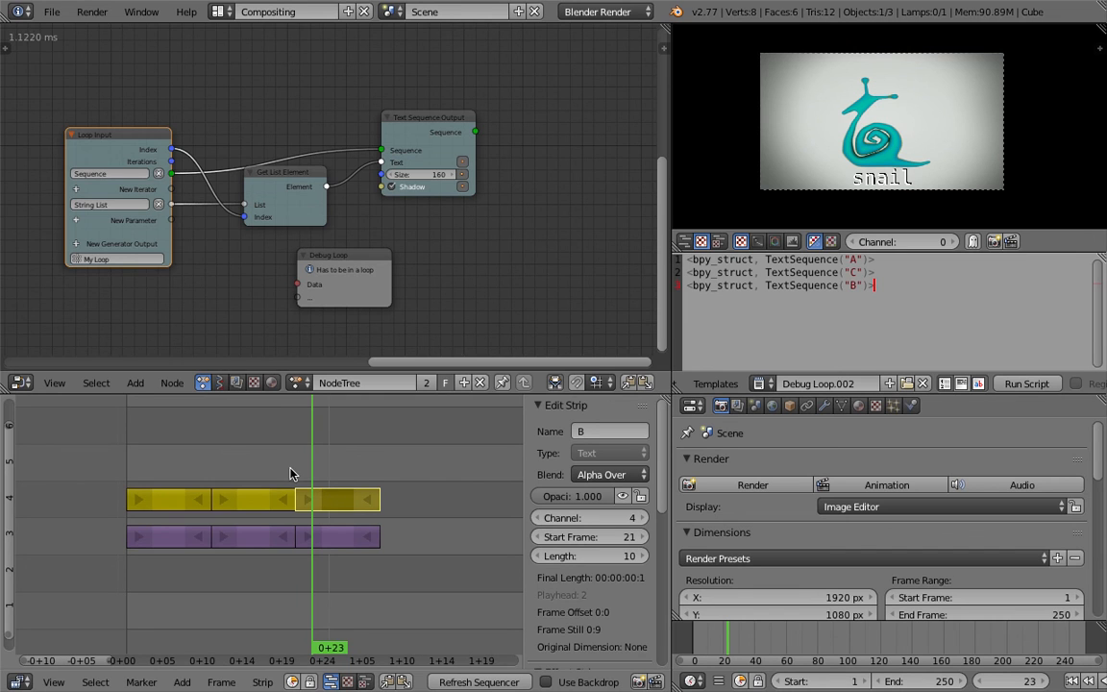
Lower the Get List Element node, delete the Debug Loop node, and save the file over the existing one
drag(289, 190, 284, 235)
click(360, 256)
key(x)
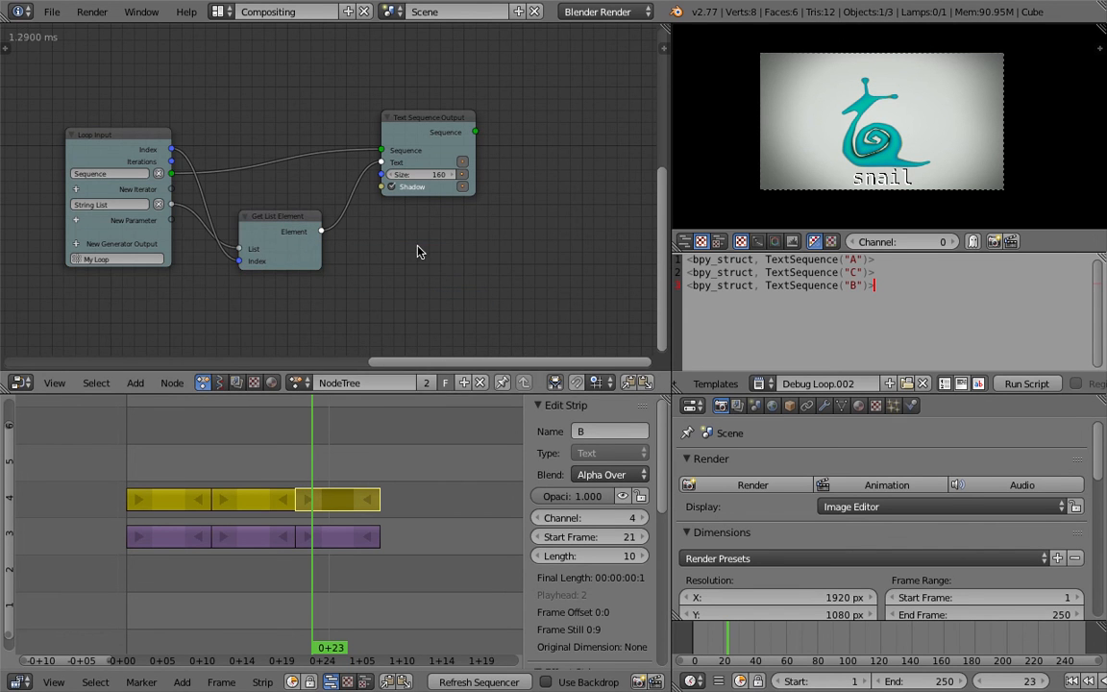
key(ctrl+s)
key(Return)
Examine the links from the Loop Input node to the Get List Element node
click(297, 218)
middle_drag(288, 171, 437, 173)
scroll(349, 171, up, 1)
scroll(348, 176, up, 2)
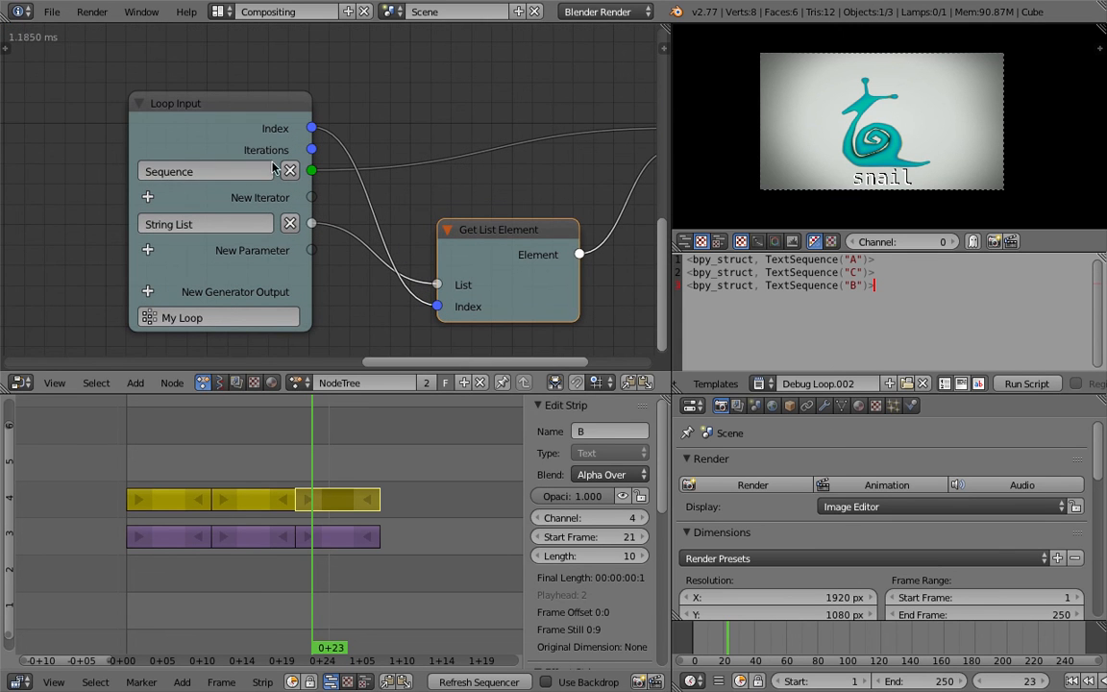
scroll(204, 220, down, 1)
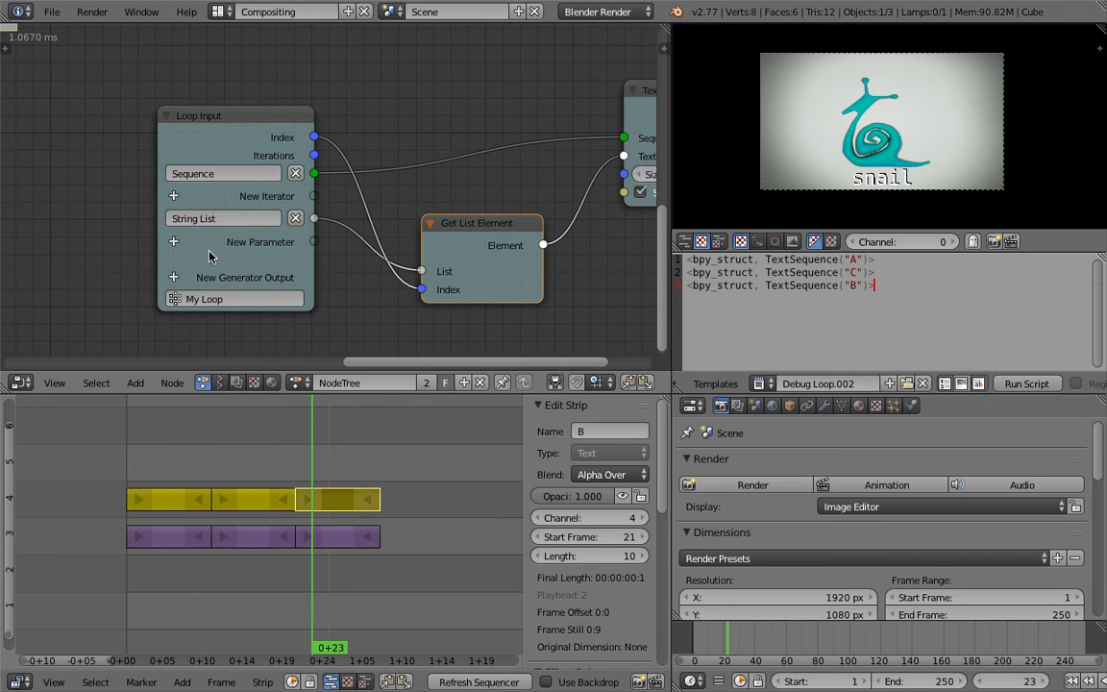
Scrub through the captioned images and enlarge the preview area by lowering its border with the text editor
scroll(245, 241, down, 1)
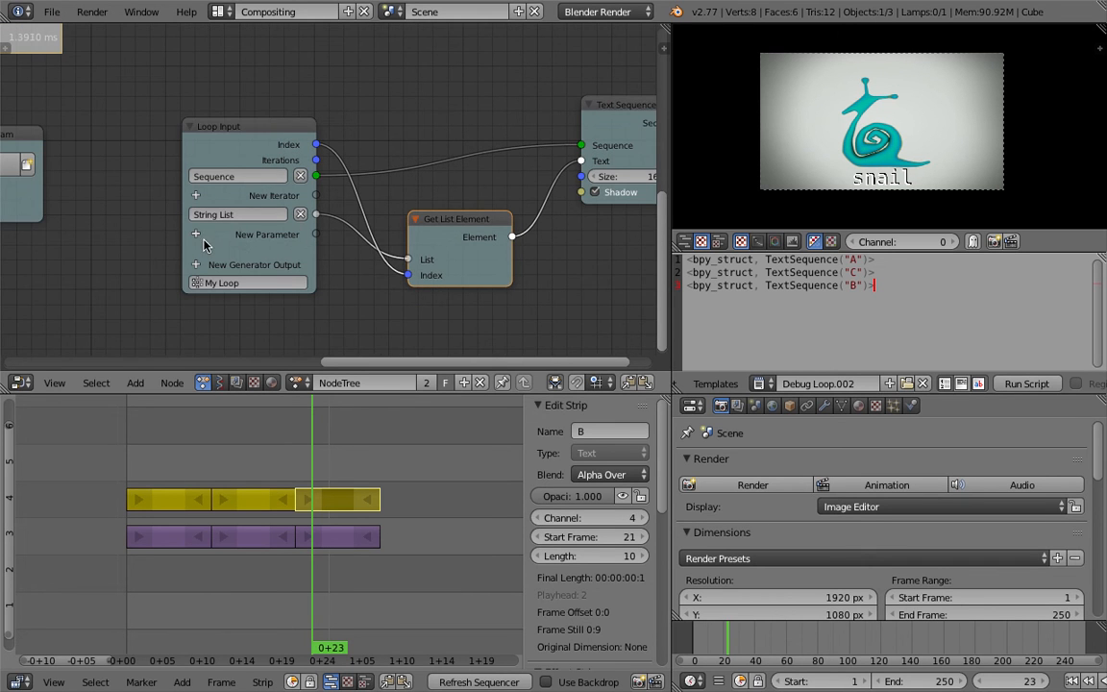
scroll(331, 204, down, 1)
scroll(365, 182, down, 2)
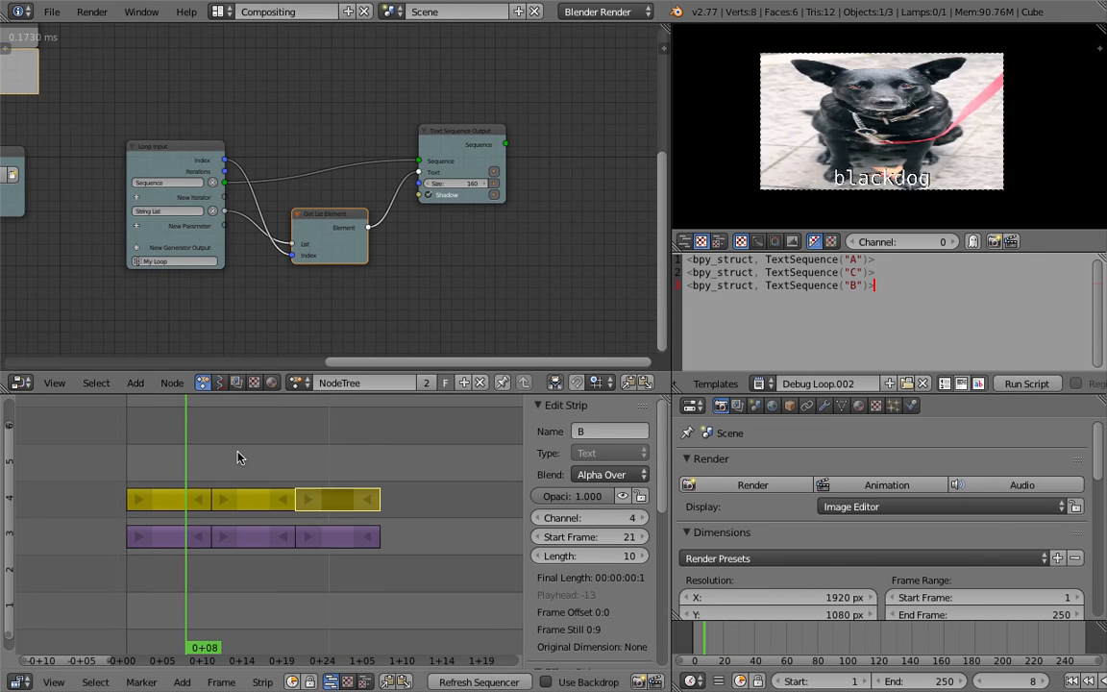
scroll(403, 299, down, 2)
middle_drag(336, 305, 403, 299)
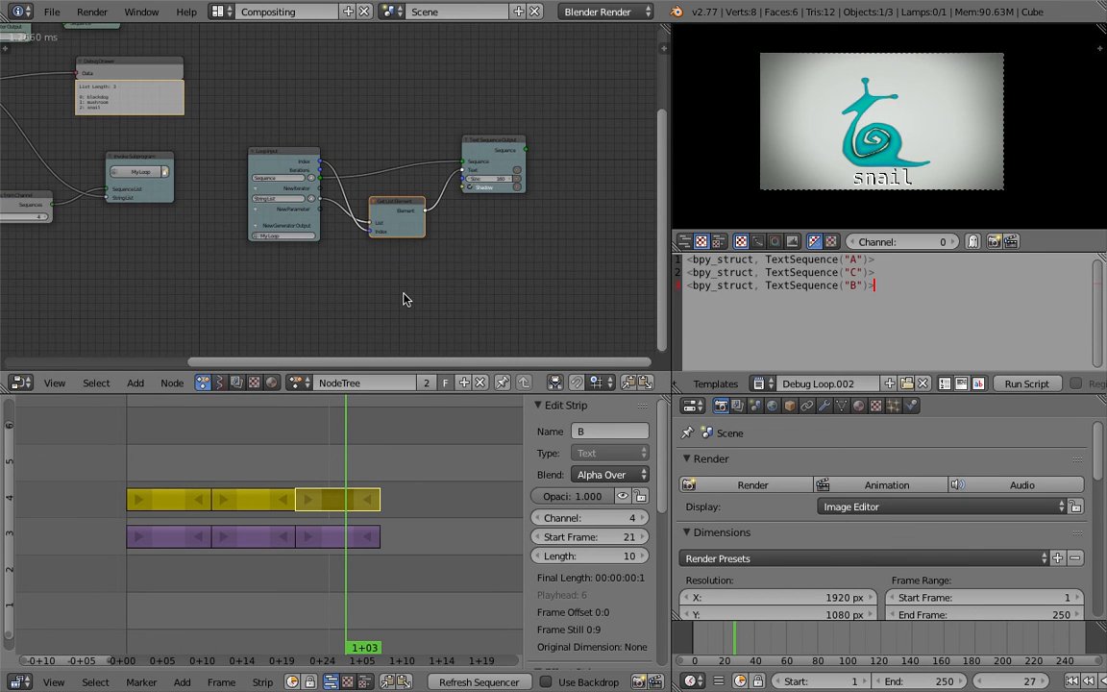
drag(716, 252, 719, 277)
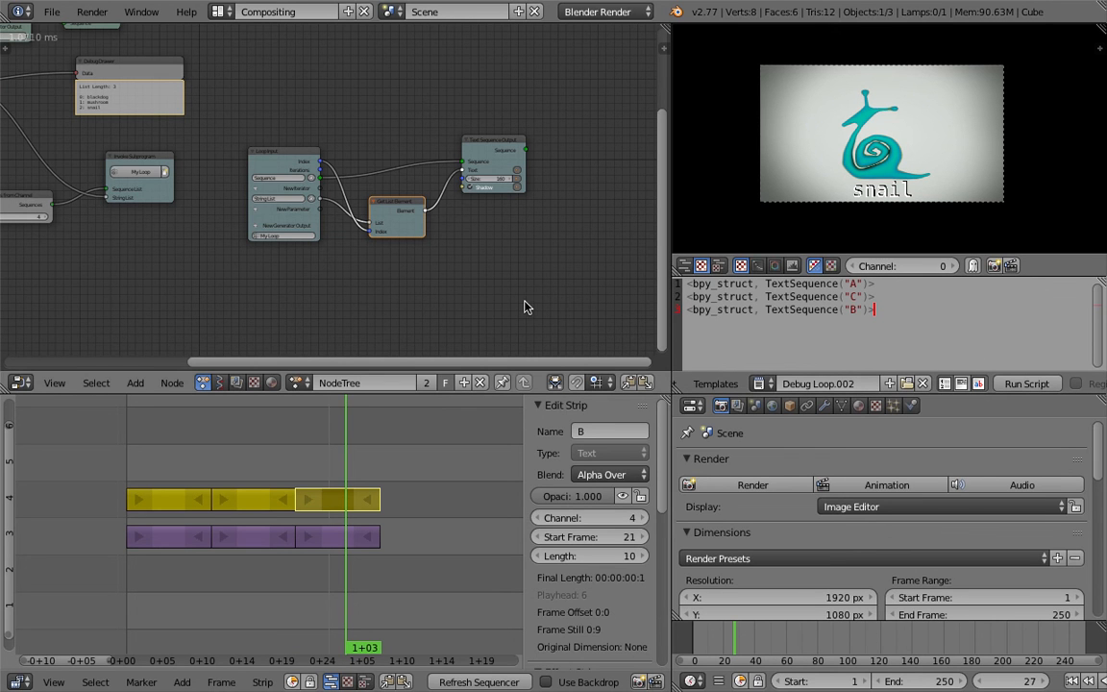
Shift the green loop's Loop Input, Sequence Info and String List output nodes leftward into a compact row
ctrl+middle_drag(381, 100, 352, 93)
middle_drag(352, 94, 478, 136)
middle_drag(320, 125, 383, 159)
scroll(259, 96, up, 3)
click(189, 39)
drag(190, 38, 108, 37)
drag(293, 36, 192, 39)
click(389, 66)
drag(393, 65, 277, 61)
click(280, 59)
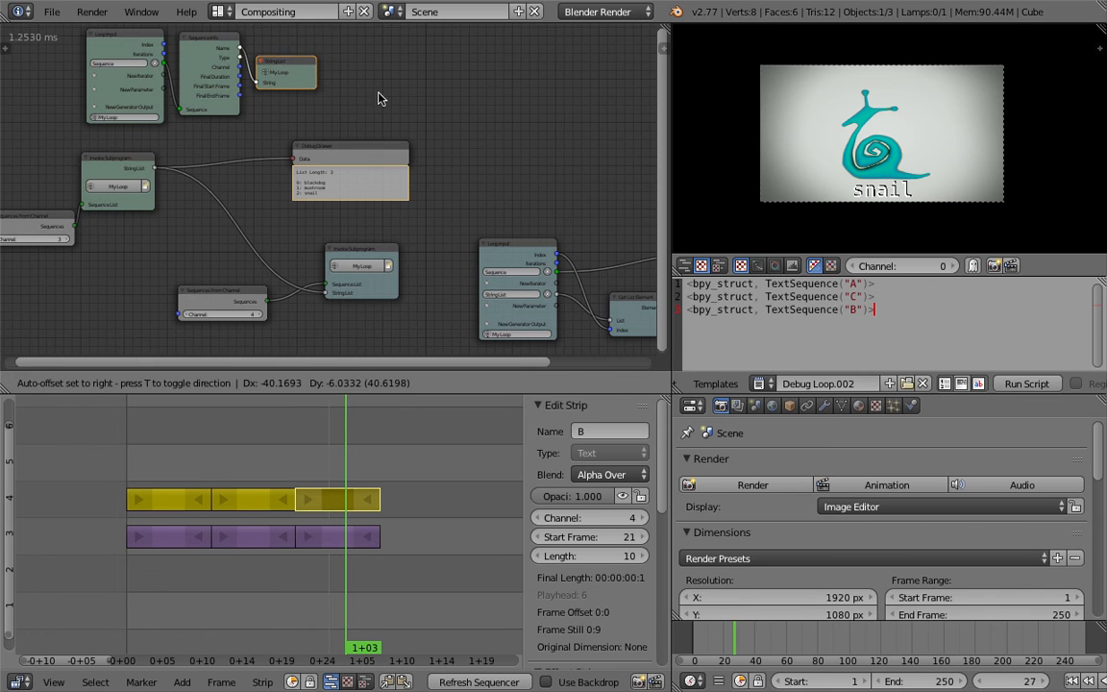
Tidy the Debug Drawer, both Sequences from Channel nodes and the second Invoke Subprogram node into a compact group
middle_drag(354, 143, 379, 148)
click(335, 151)
drag(334, 154, 321, 156)
key(g)
key(Escape)
drag(72, 222, 50, 187)
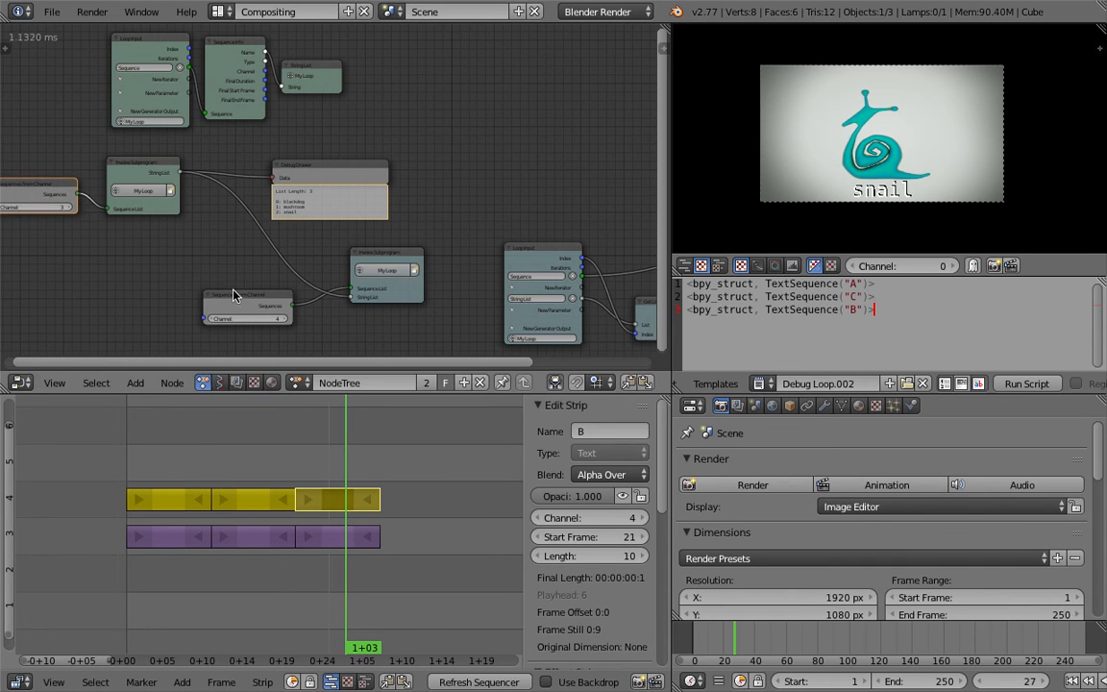
drag(237, 298, 129, 280)
drag(359, 261, 347, 227)
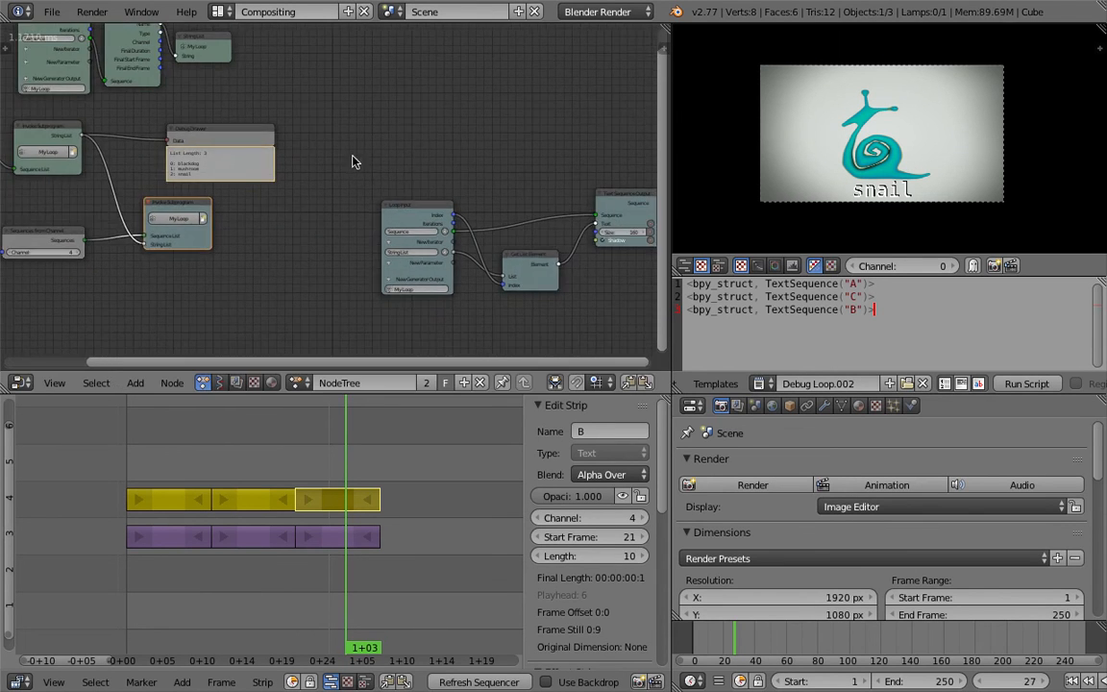
Save the file, then zoom the sequencer until the strip names are readable and place the playhead at frame 14
click(51, 11)
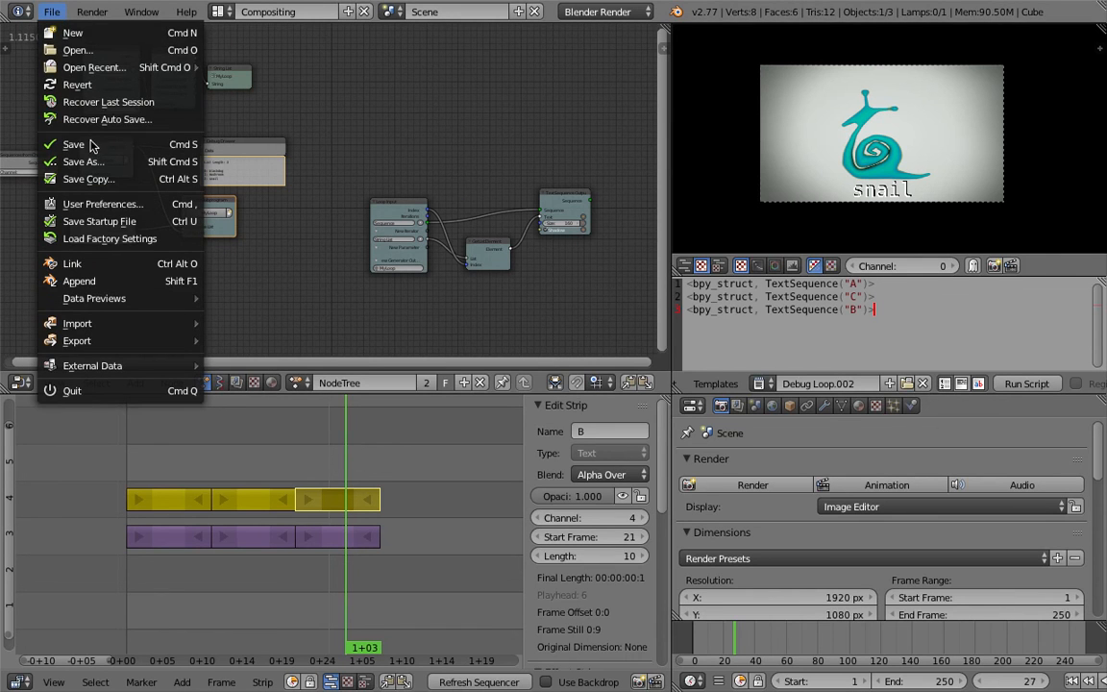
click(74, 145)
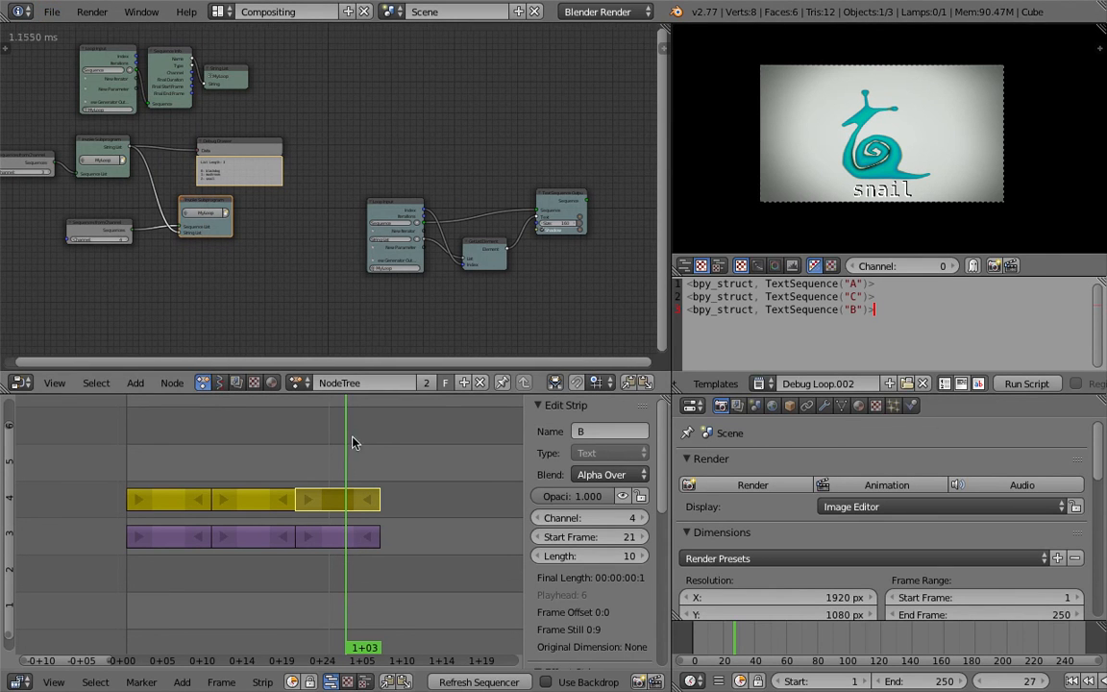
drag(278, 404, 264, 440)
scroll(234, 451, up, 4)
click(265, 450)
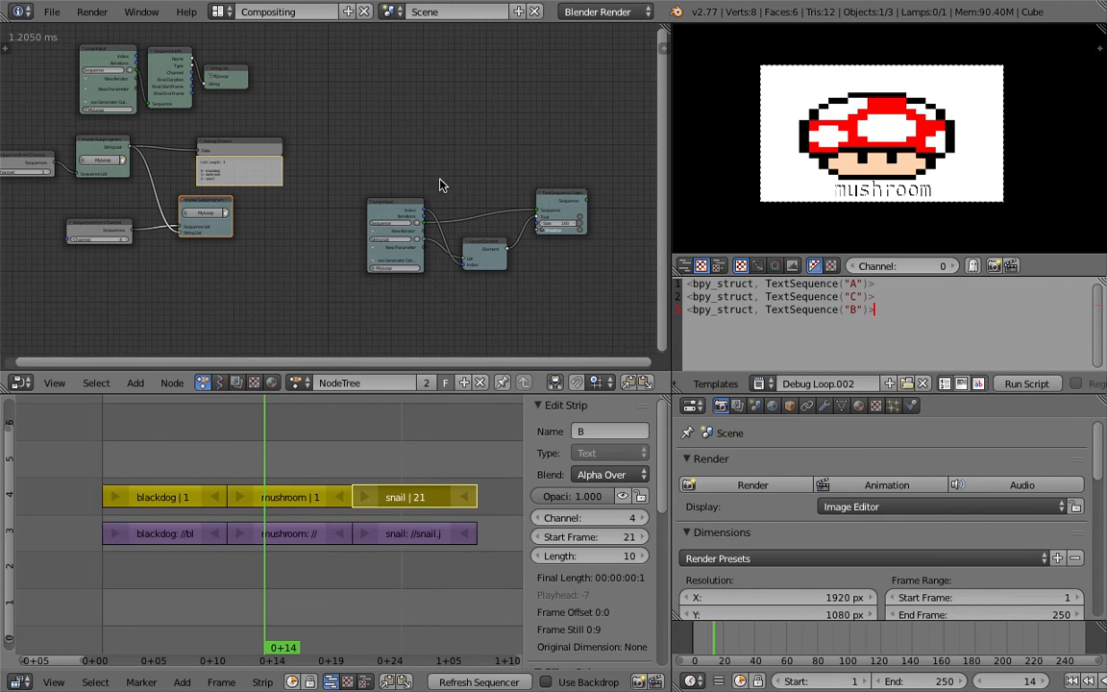
Enlarge the mushroom preview image and give the preview area a little more height
middle_drag(477, 159, 488, 182)
scroll(809, 153, up, 1)
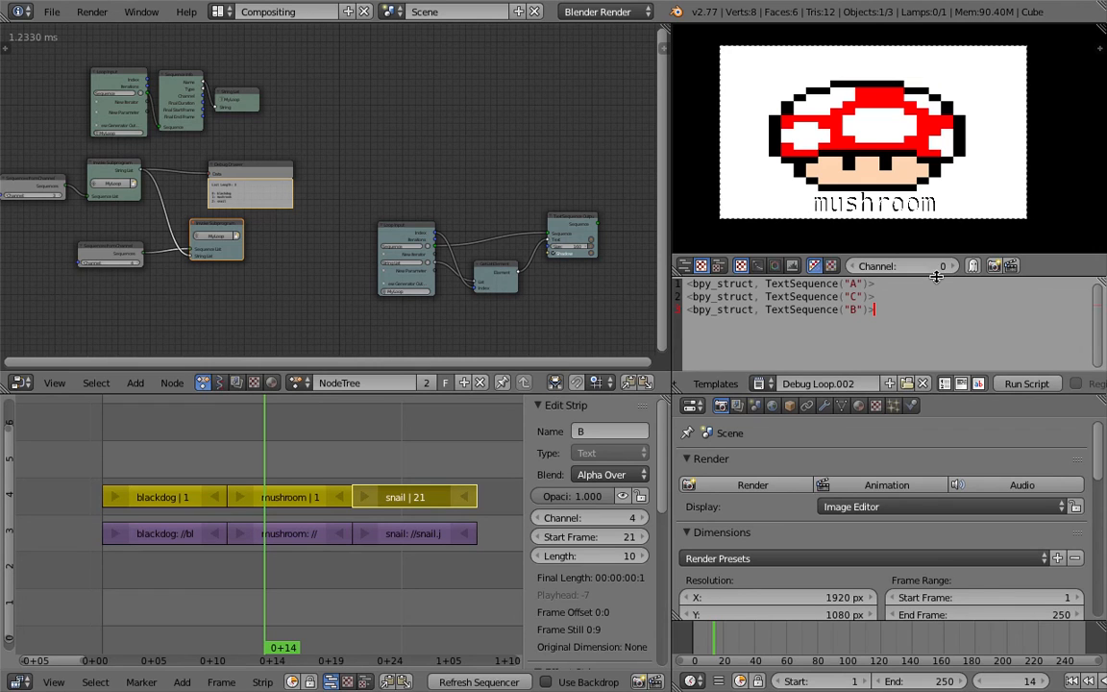
drag(937, 276, 936, 294)
Lower the Get List Element node and move the Loop Input node up and away to clear space between the nodes
ctrl+middle_drag(429, 225, 295, 214)
scroll(296, 214, up, 2)
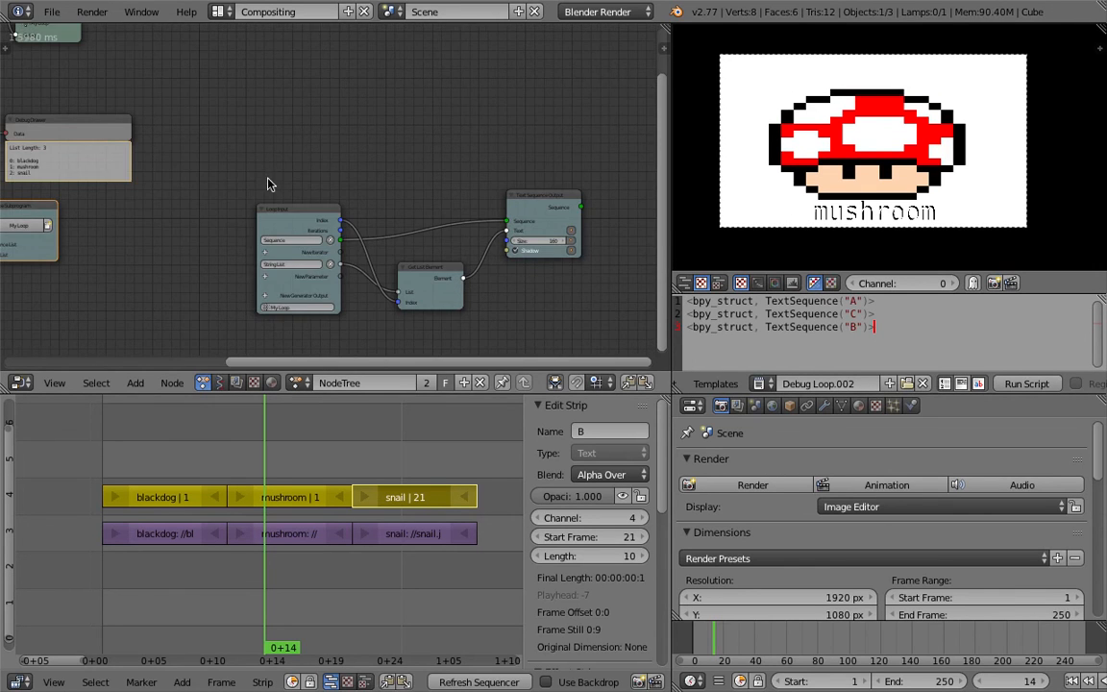
middle_drag(435, 253, 343, 239)
scroll(343, 239, up, 1)
scroll(343, 245, up, 1)
drag(342, 269, 349, 284)
middle_drag(308, 176, 297, 175)
scroll(297, 175, up, 1)
drag(196, 198, 162, 172)
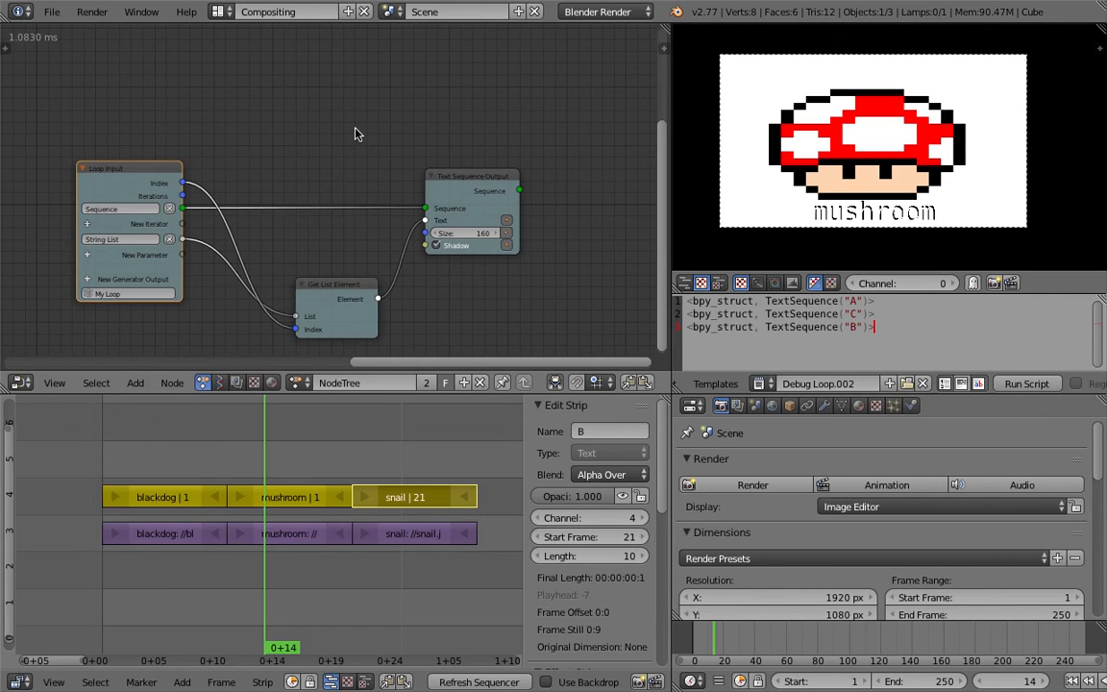
Add a Debug Loop node, link the loop's Sequence and the Get List Element's Element to it, and create its text block
key(shift+a)
click(317, 112)
text(debug)
key(Return)
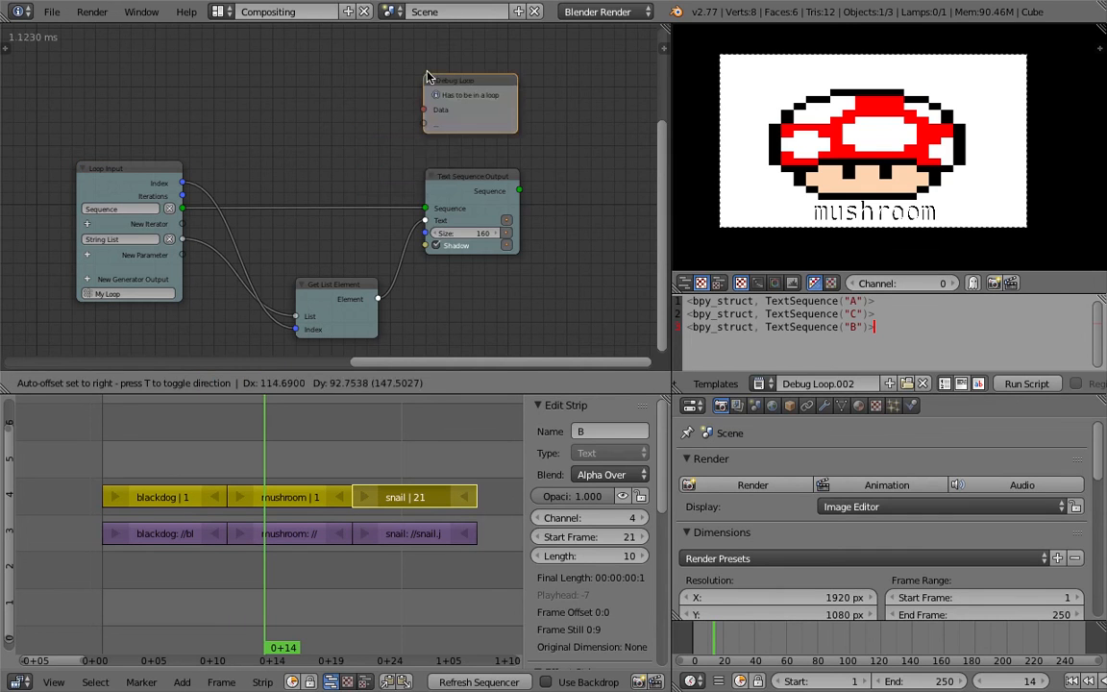
click(434, 75)
drag(182, 207, 428, 107)
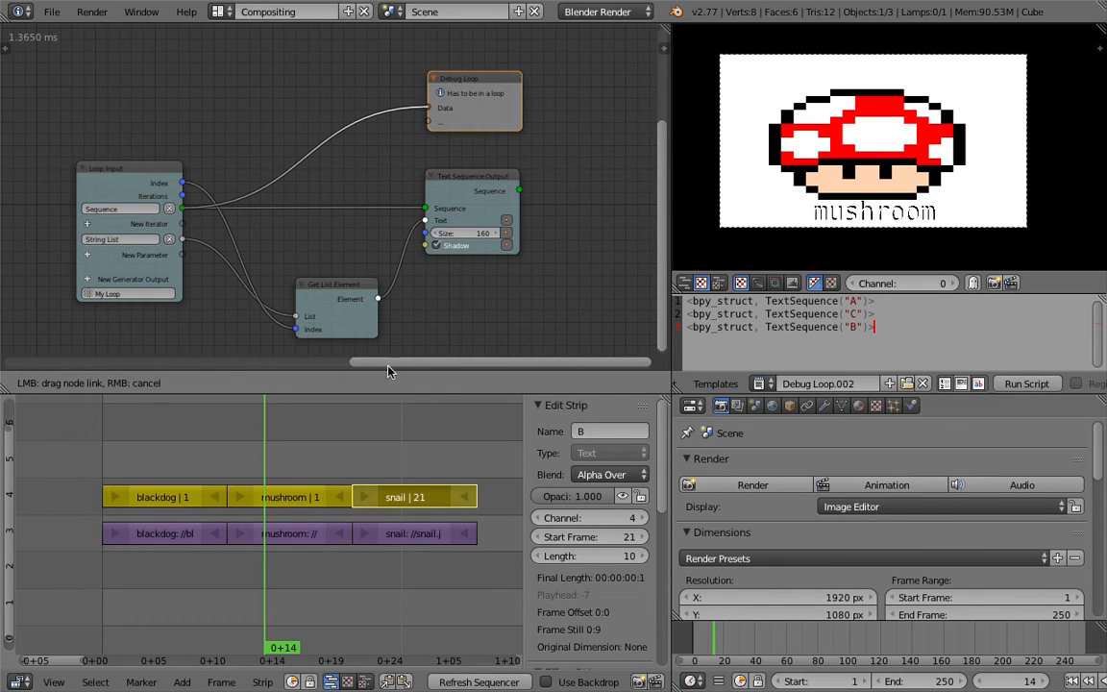
drag(378, 299, 428, 121)
click(509, 93)
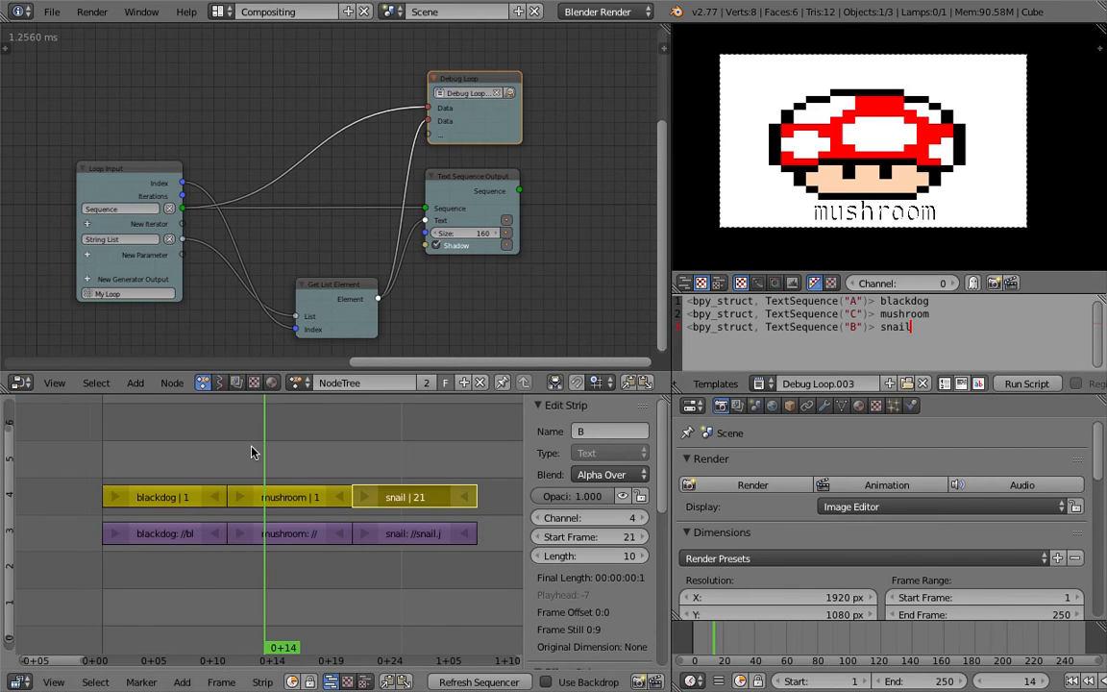
Scrub the timeline and inspect the text strips on channel 4 against the Debug Loop output
click(202, 454)
drag(174, 456, 157, 483)
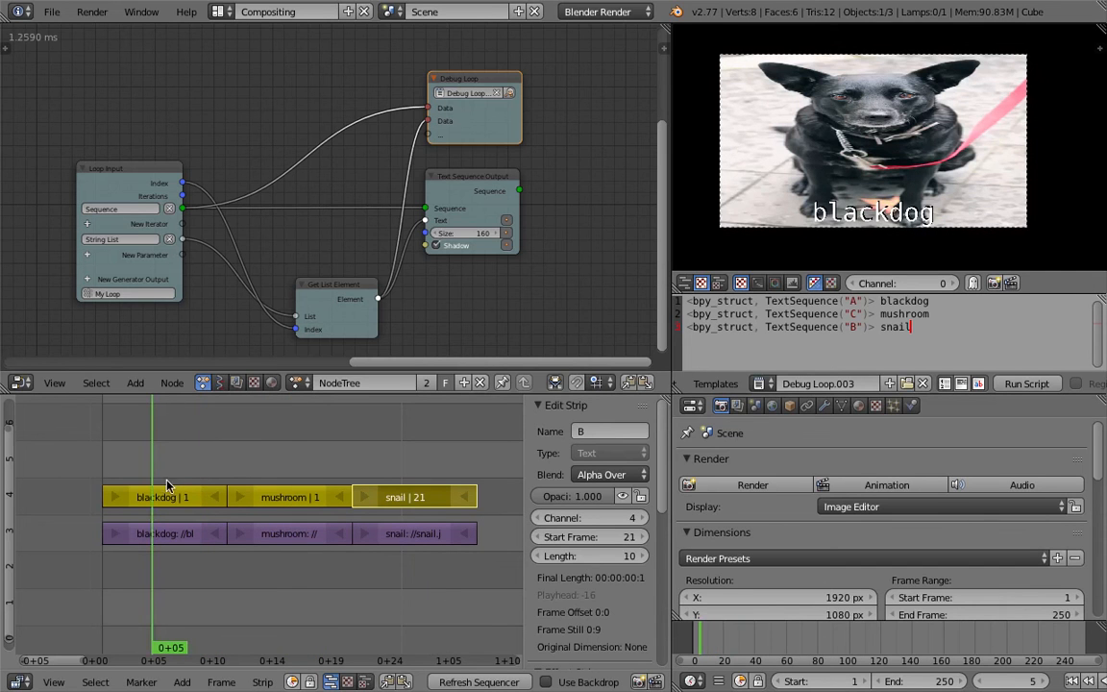
click(178, 498)
click(304, 503)
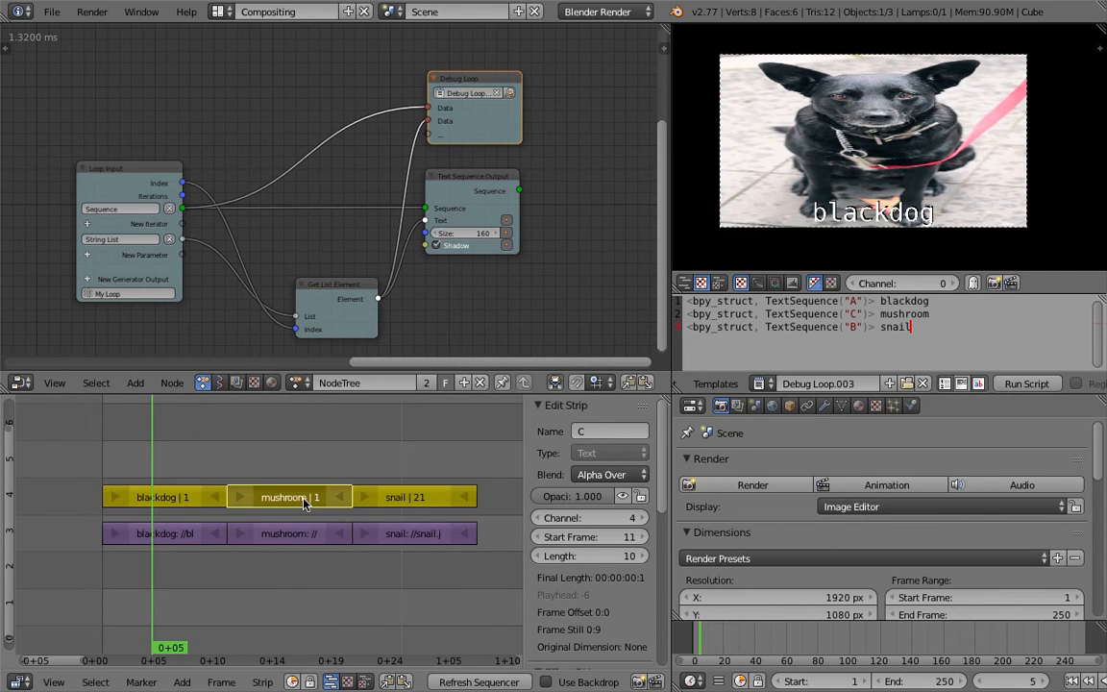
click(416, 499)
drag(308, 449, 269, 469)
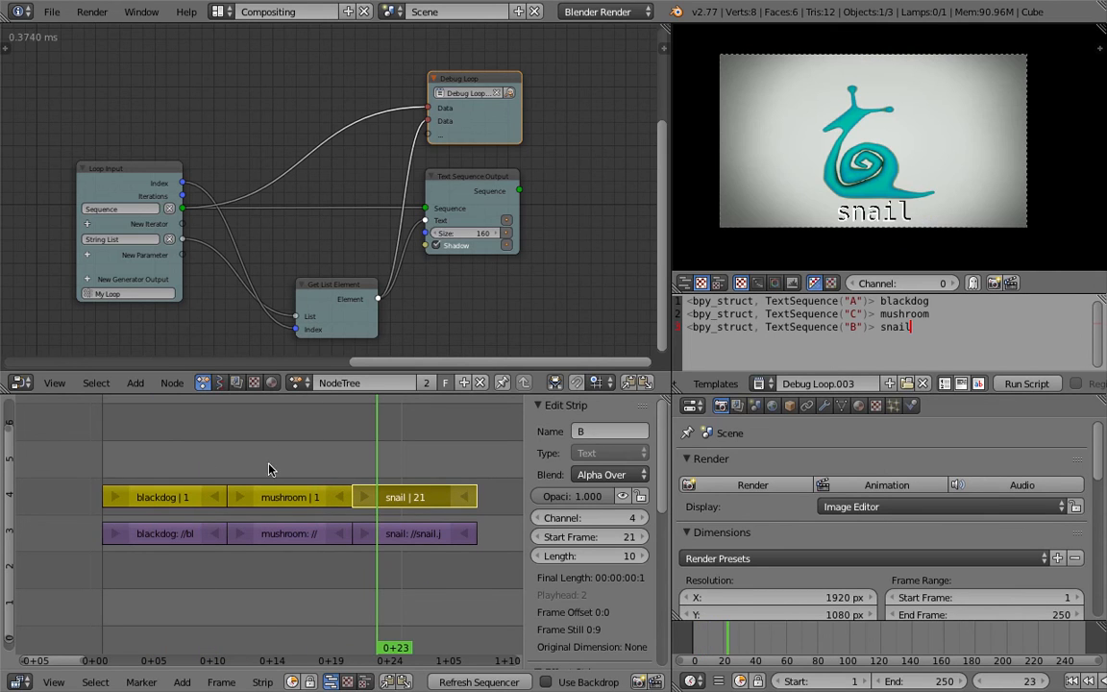
Inspect the names of the blackdog, mushroom and snail image strips on channel 3
click(178, 536)
click(252, 533)
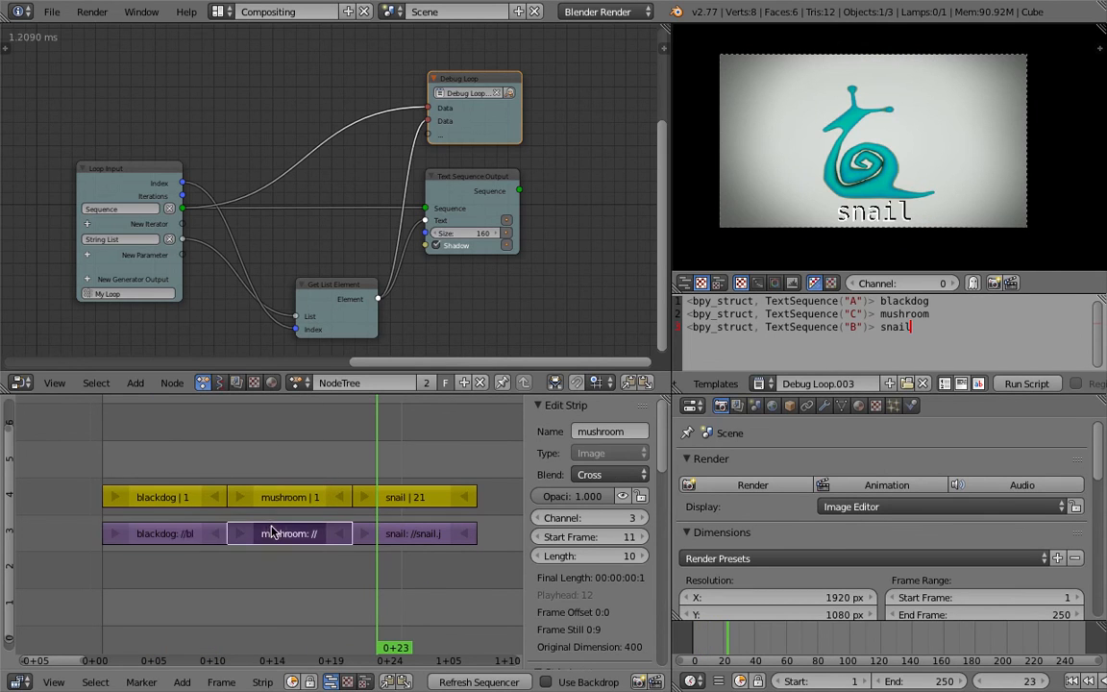
click(188, 531)
right_click(176, 538)
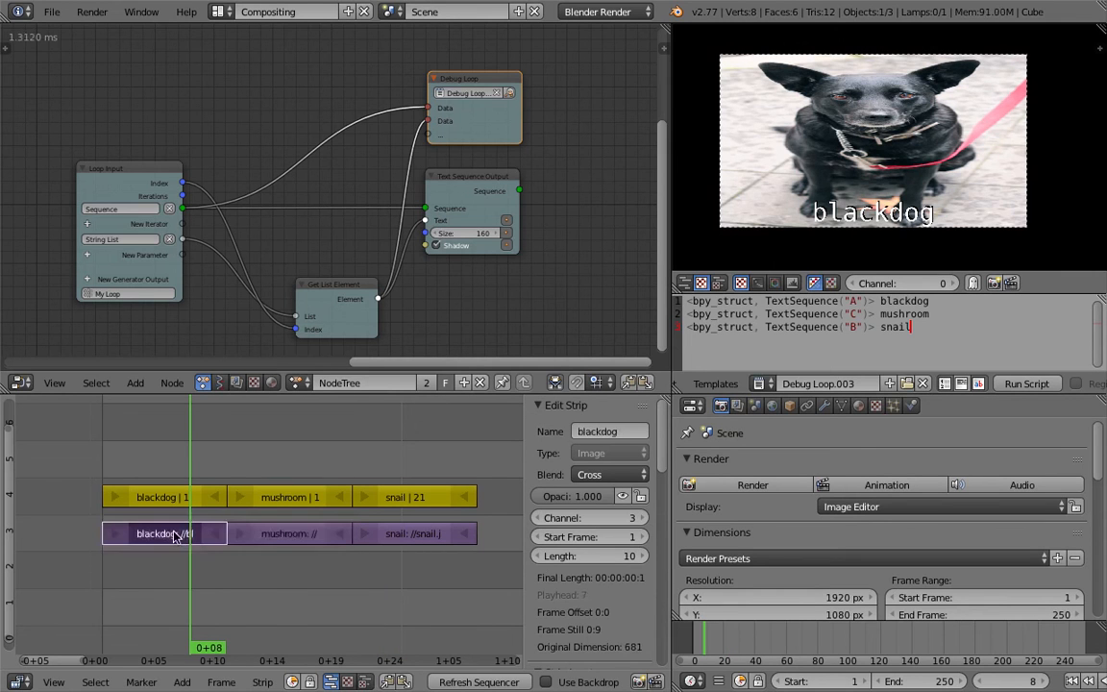
right_click(261, 533)
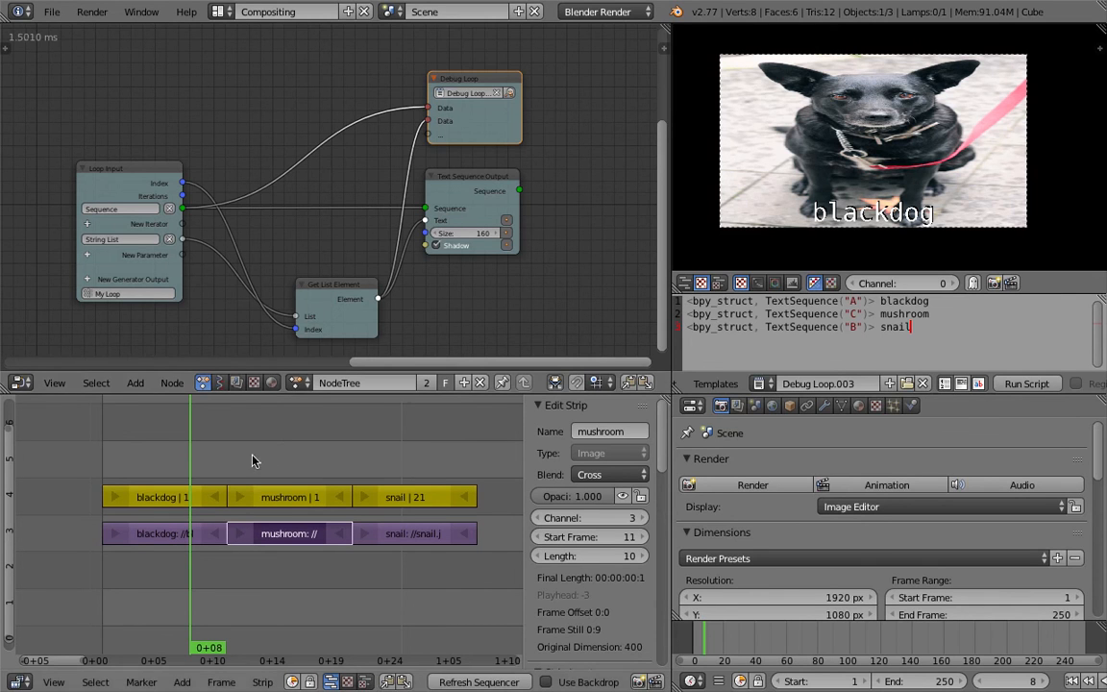
drag(168, 457, 289, 466)
right_click(150, 538)
right_click(288, 535)
right_click(370, 534)
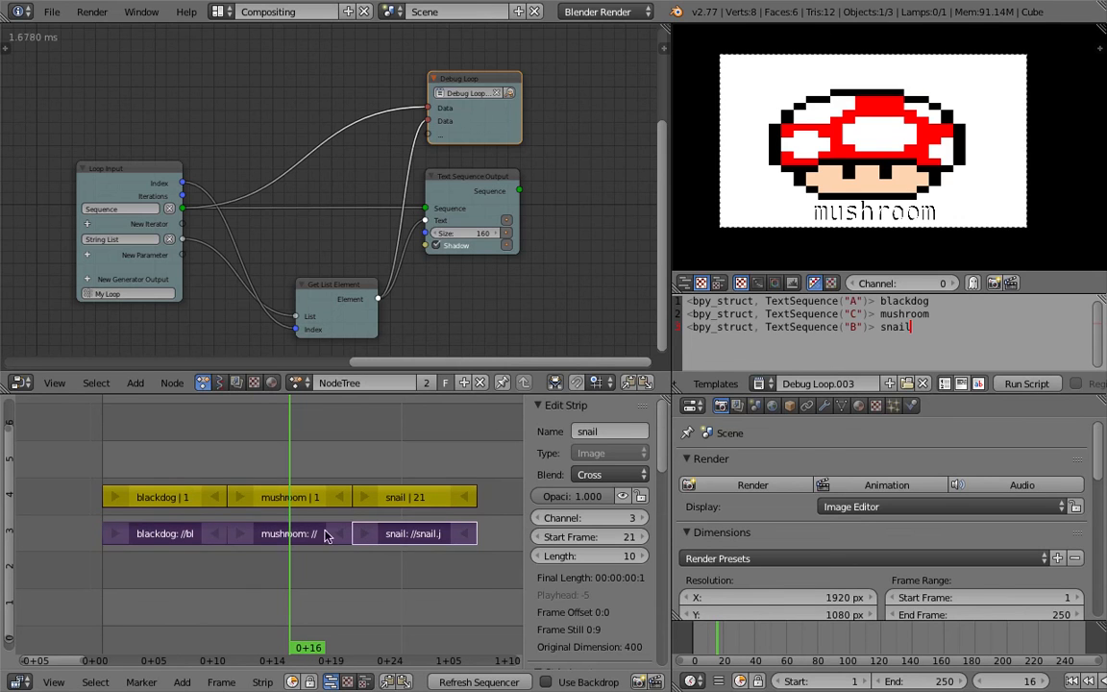
Compare the names of the three text strips with their captions, ending with the playhead at frame 21
right_click(178, 497)
right_click(274, 497)
right_click(403, 495)
right_click(288, 497)
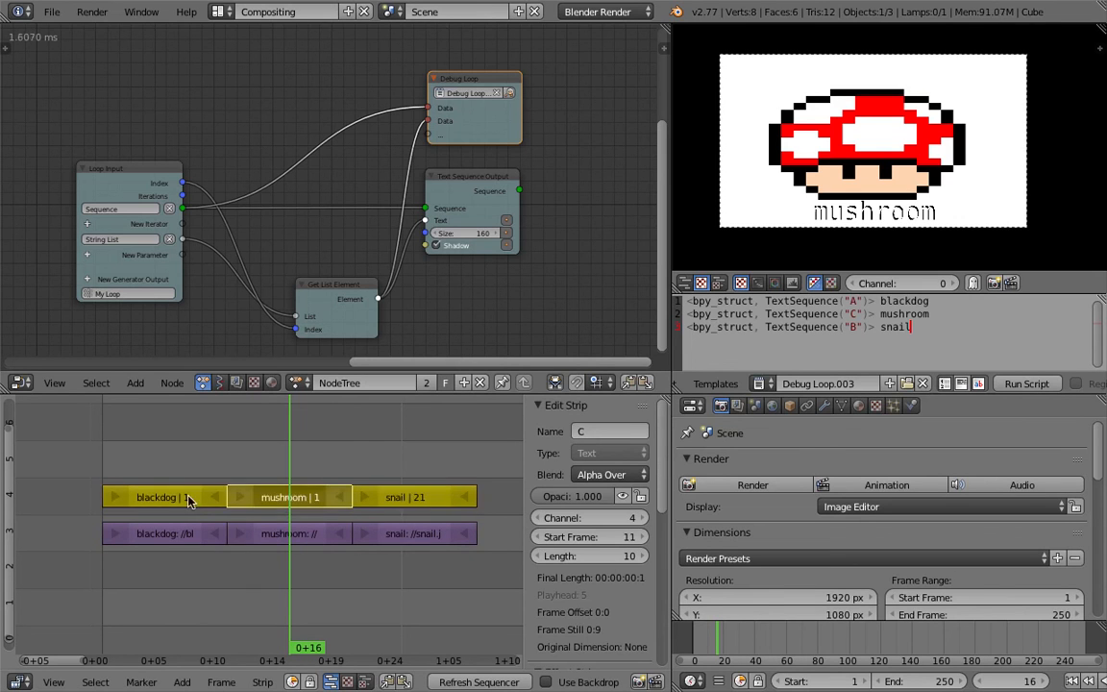
right_click(205, 499)
right_click(311, 499)
right_click(384, 497)
drag(268, 459, 355, 465)
Spread out the Get List Element, Text Sequence Output and Debug Loop nodes so their links are easier to follow
scroll(343, 260, down, 2)
right_click(327, 271)
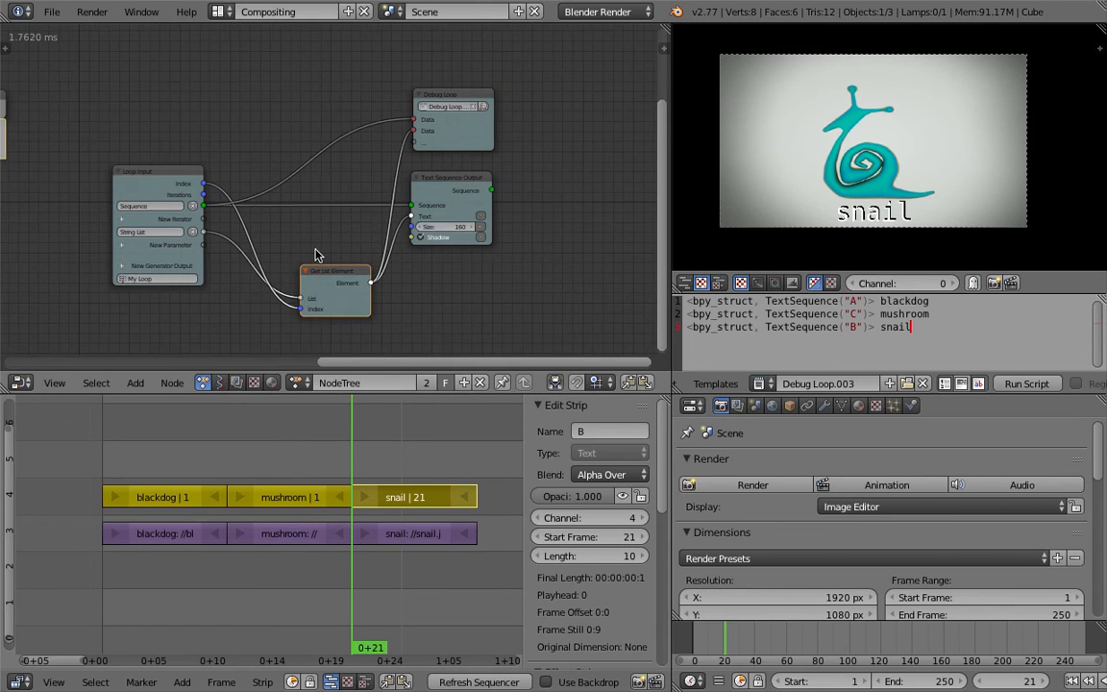
right_drag(315, 254, 300, 229)
right_drag(453, 181, 496, 190)
right_drag(436, 99, 416, 100)
middle_drag(327, 100, 382, 129)
Examine the name list in the Debug Drawer and how it feeds the second Invoke Subprogram node
scroll(245, 247, up, 2)
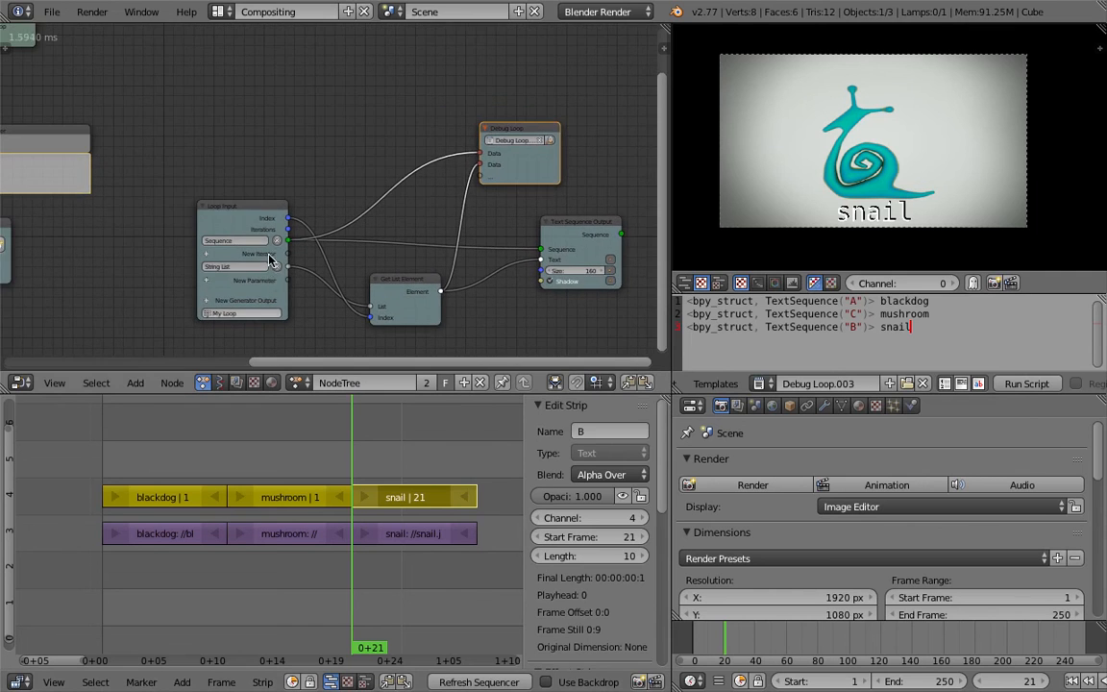
scroll(68, 225, down, 4)
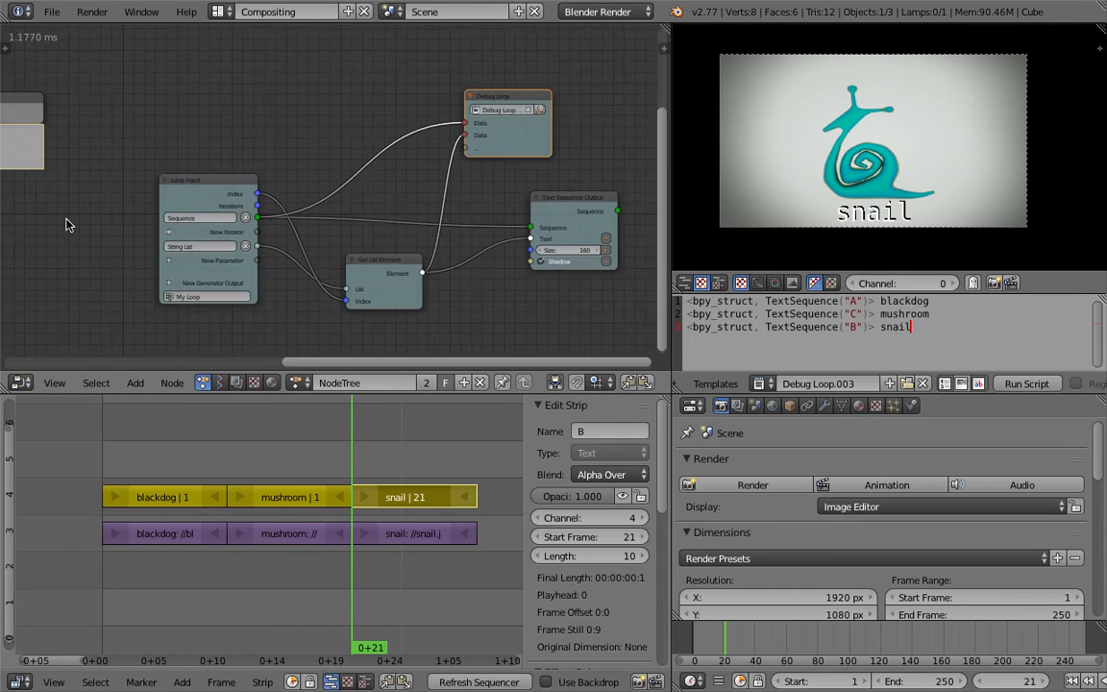
middle_drag(432, 233, 635, 266)
scroll(590, 267, up, 10)
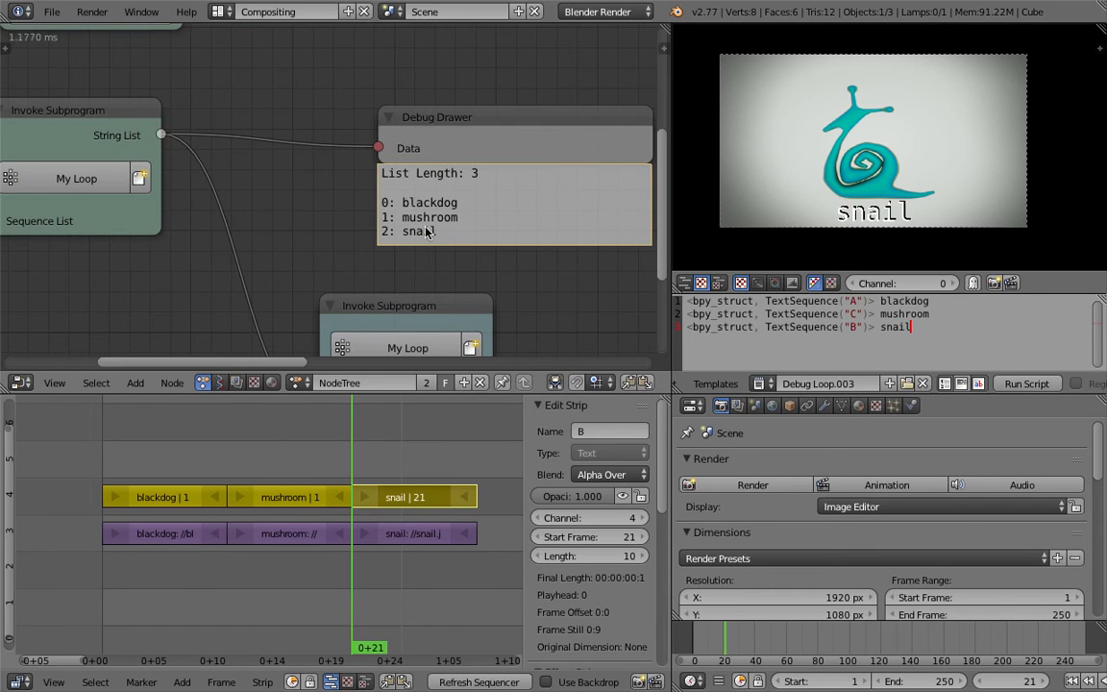
scroll(471, 255, down, 10)
middle_drag(472, 239, 422, 155)
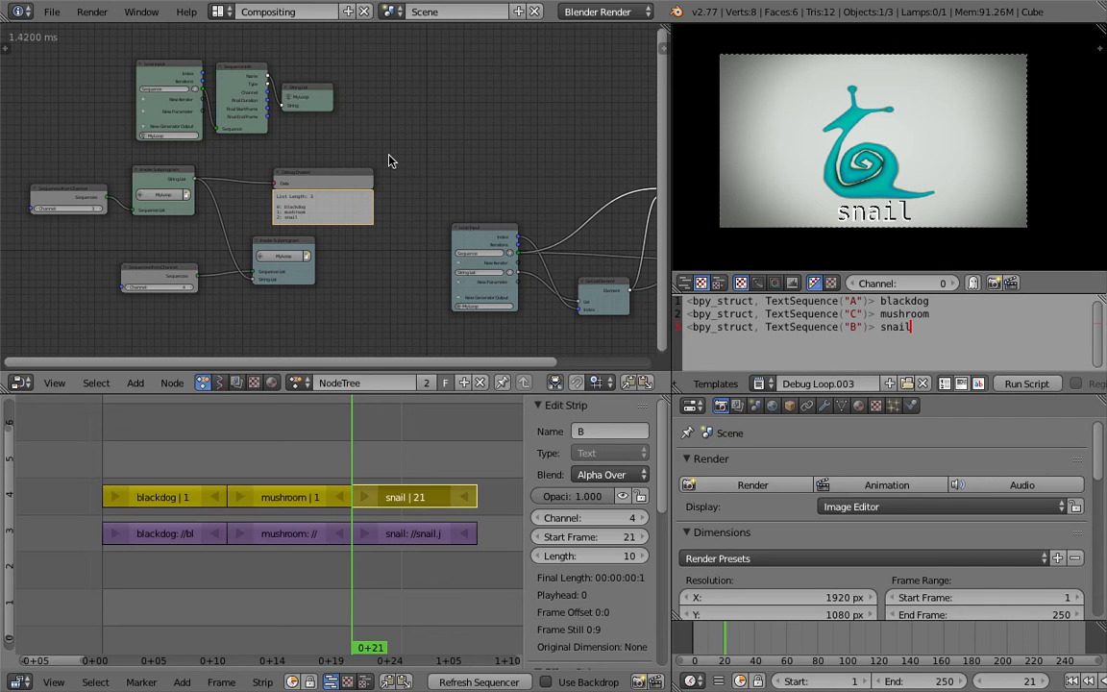
Export the text strips' subtitles to the Desktop as AN_VSE_002.srt
scroll(591, 518, down, 10)
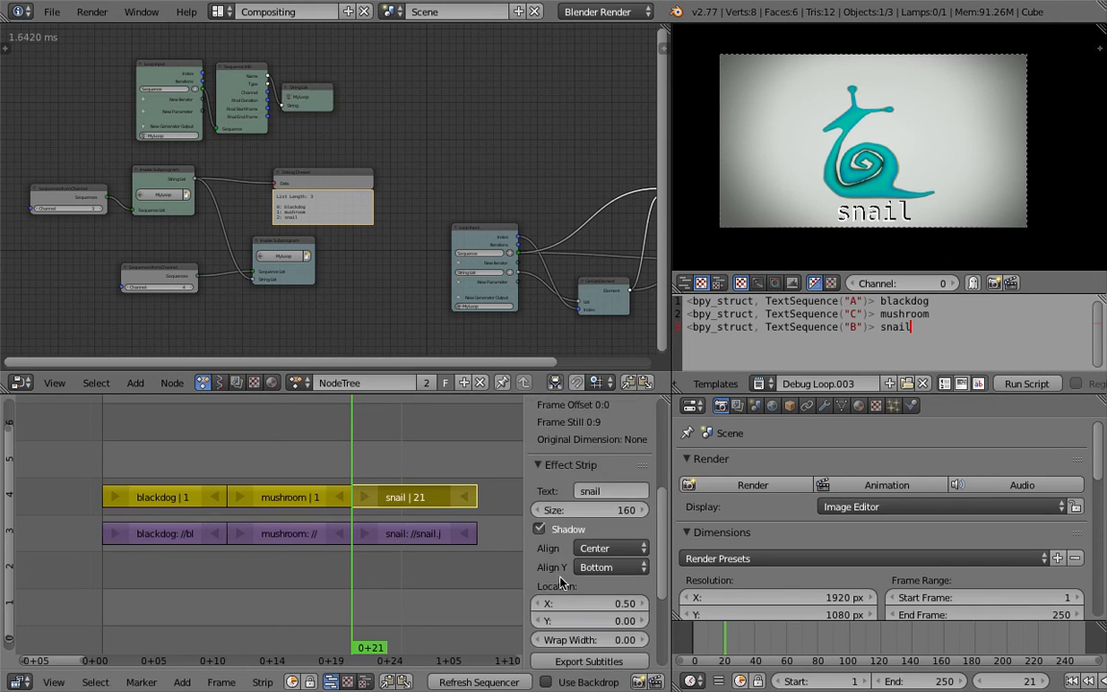
click(605, 503)
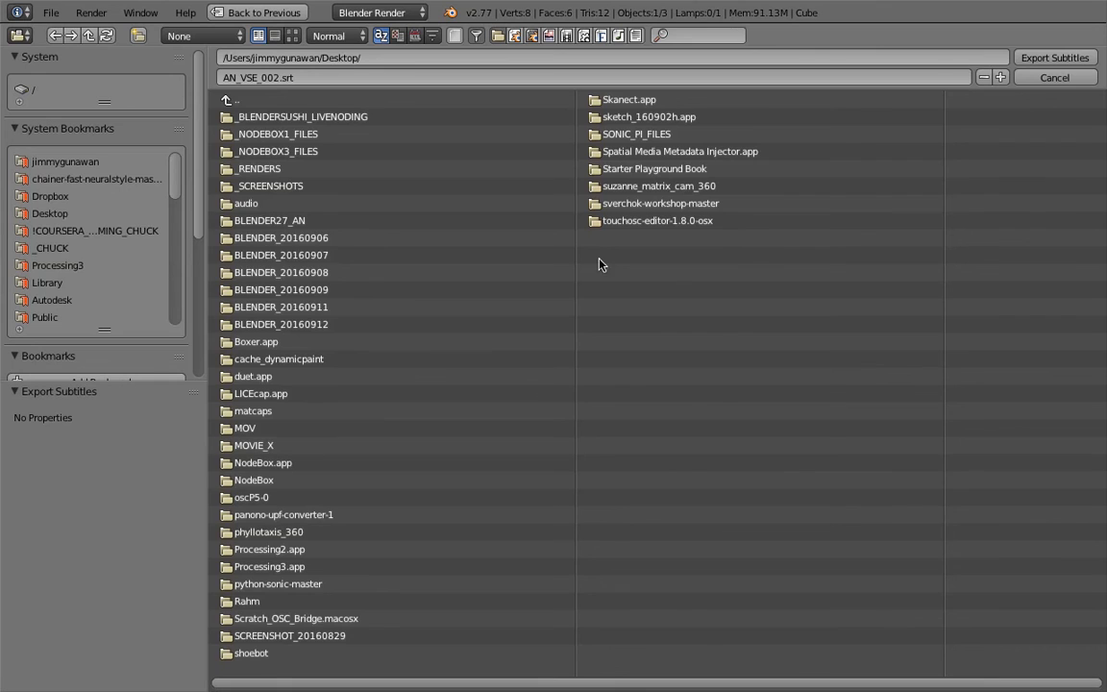
click(57, 210)
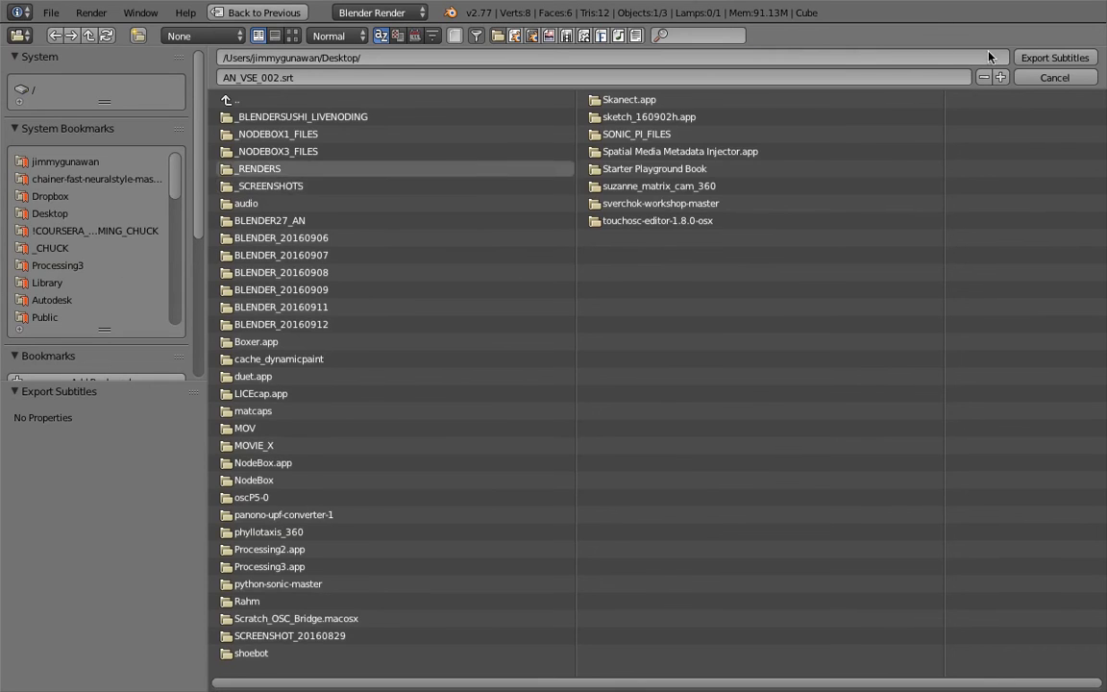
click(1034, 56)
Open AN_sequence_002.srt from the Desktop in Sublime Text 2 and read its numbered time ranges and caption lines
key(ctrl+Left)
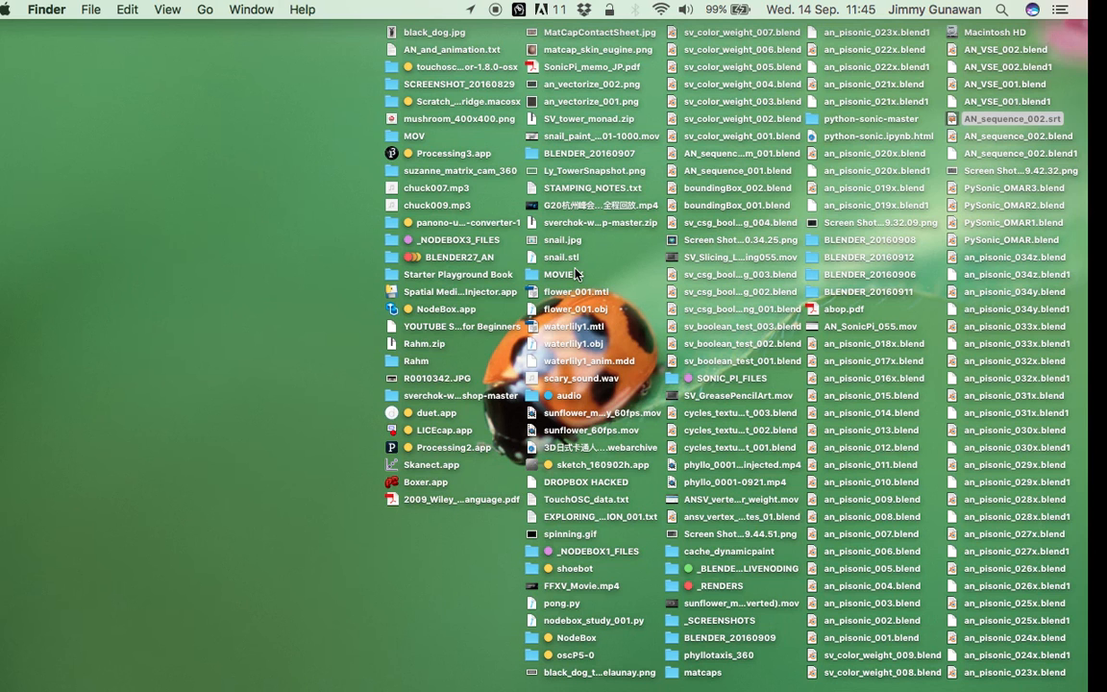
mouse_move(2, 330)
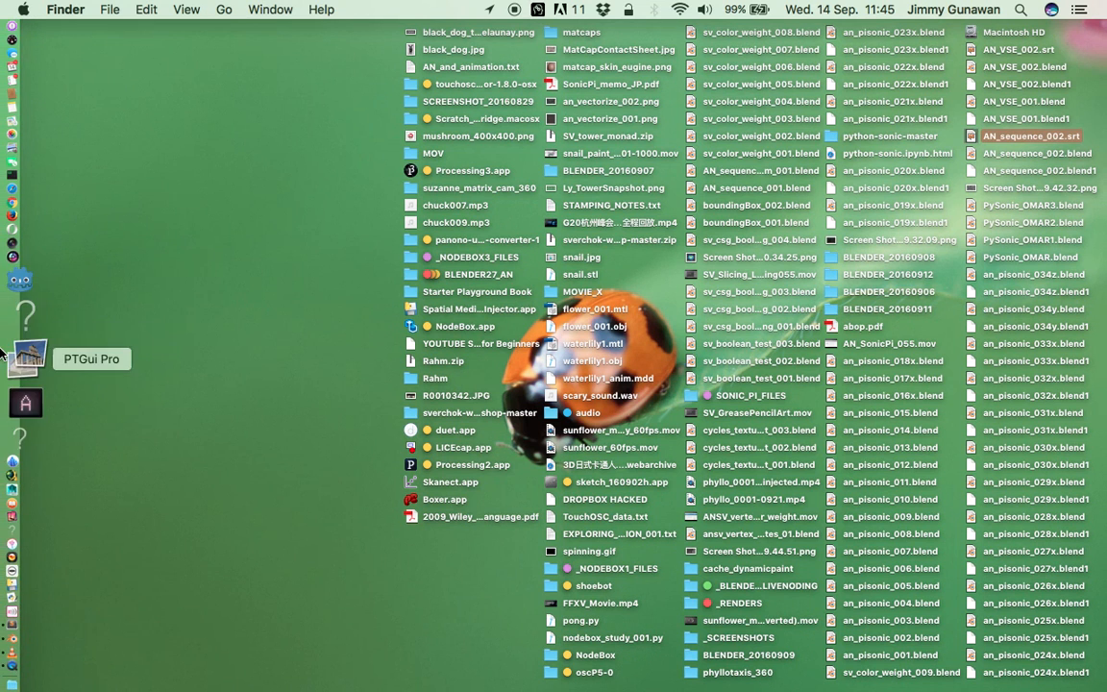
click(27, 550)
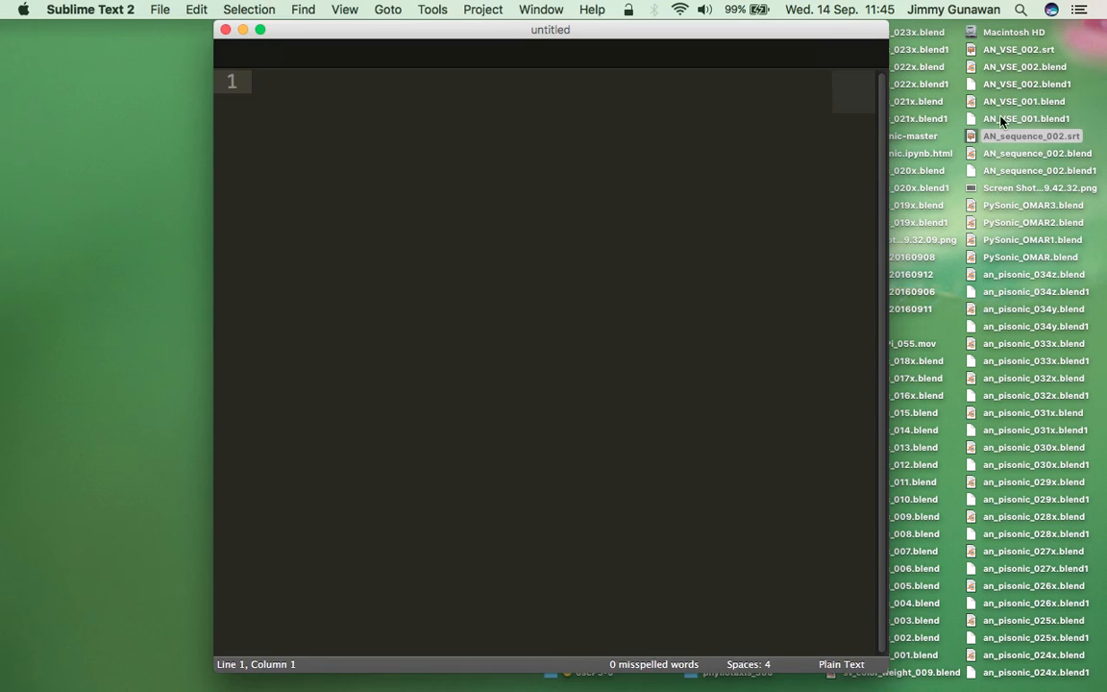
drag(975, 139, 662, 178)
drag(473, 108, 496, 106)
click(462, 129)
click(496, 169)
click(564, 220)
click(487, 268)
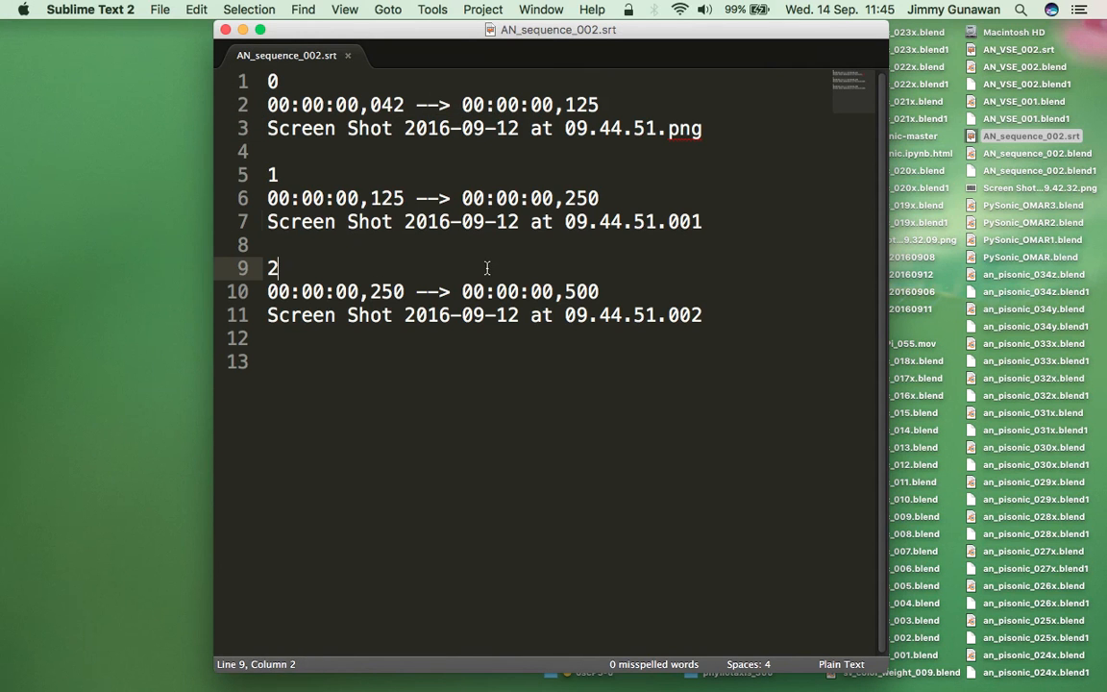
drag(491, 37, 441, 38)
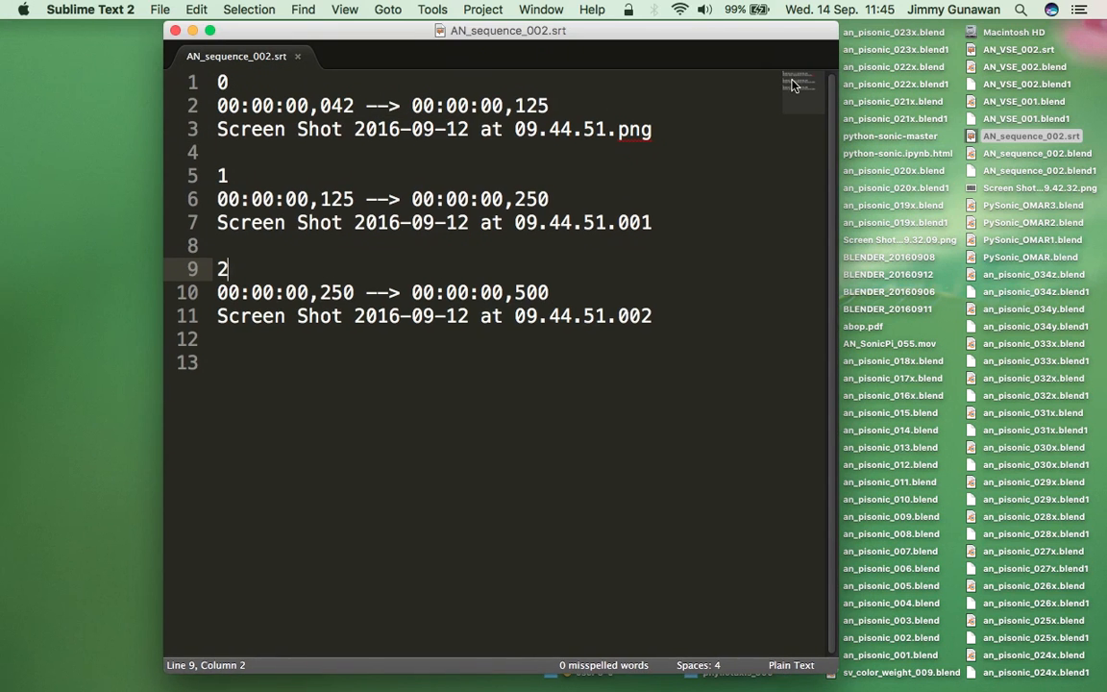
Open the exported AN_VSE_002.srt from the Desktop alongside it and check each entry's timing and caption
click(967, 50)
drag(968, 53, 317, 256)
click(341, 222)
drag(323, 132, 206, 132)
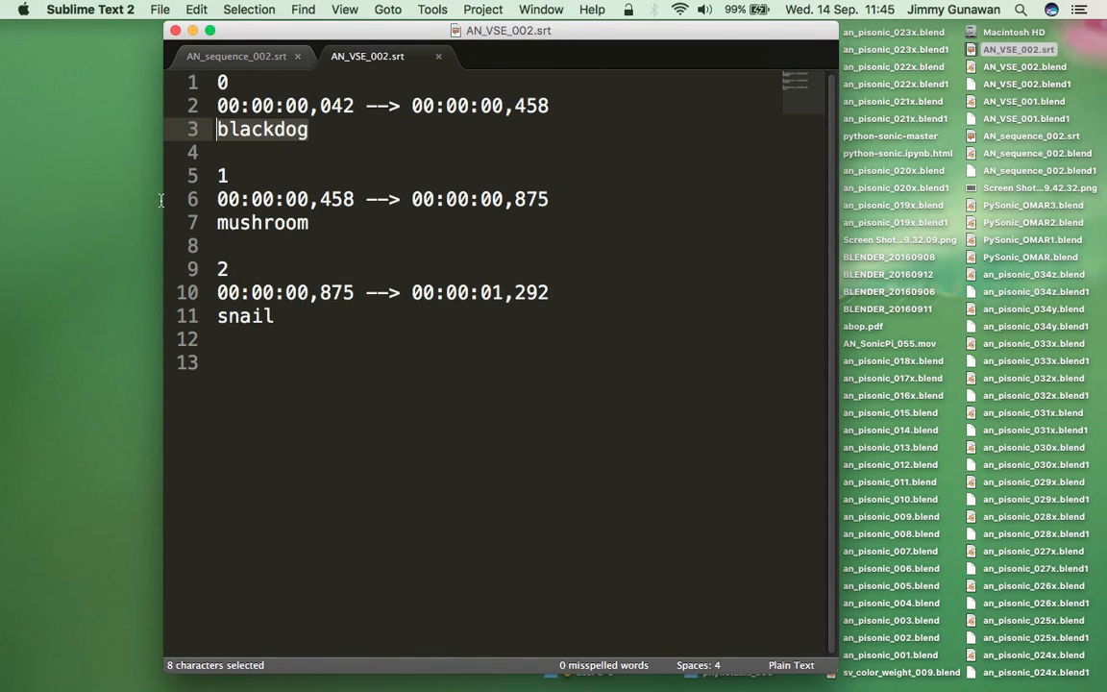
click(174, 199)
click(175, 317)
click(373, 378)
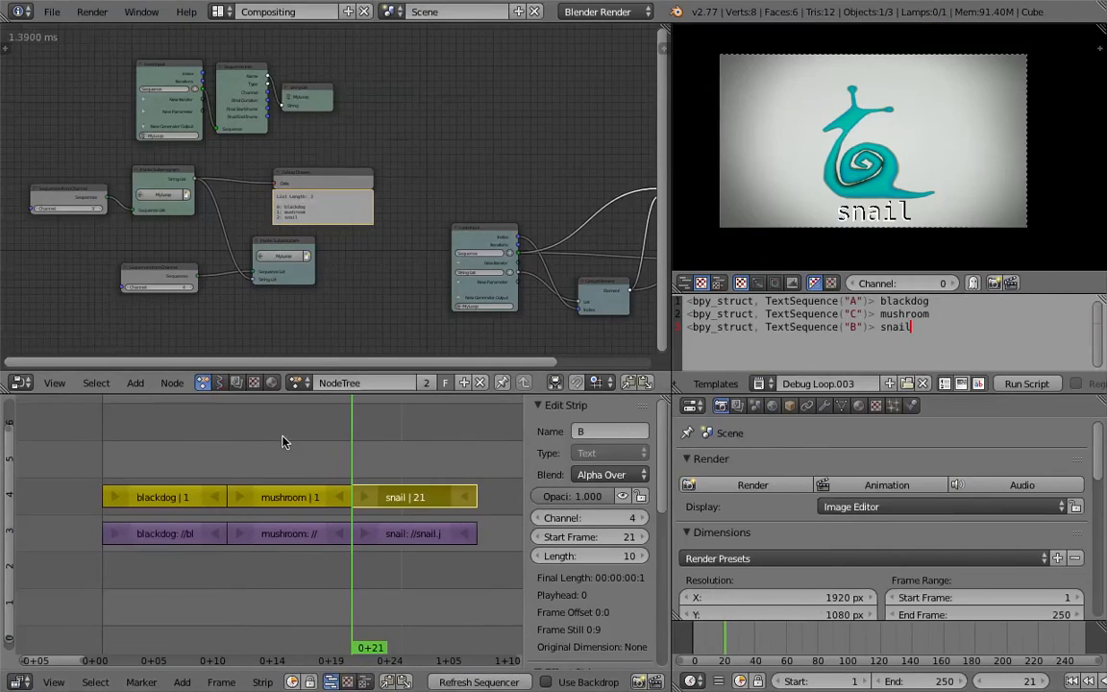
Back in Blender, scrub the playhead over the text strips to frame 7 and compare captions with images
drag(284, 440, 363, 434)
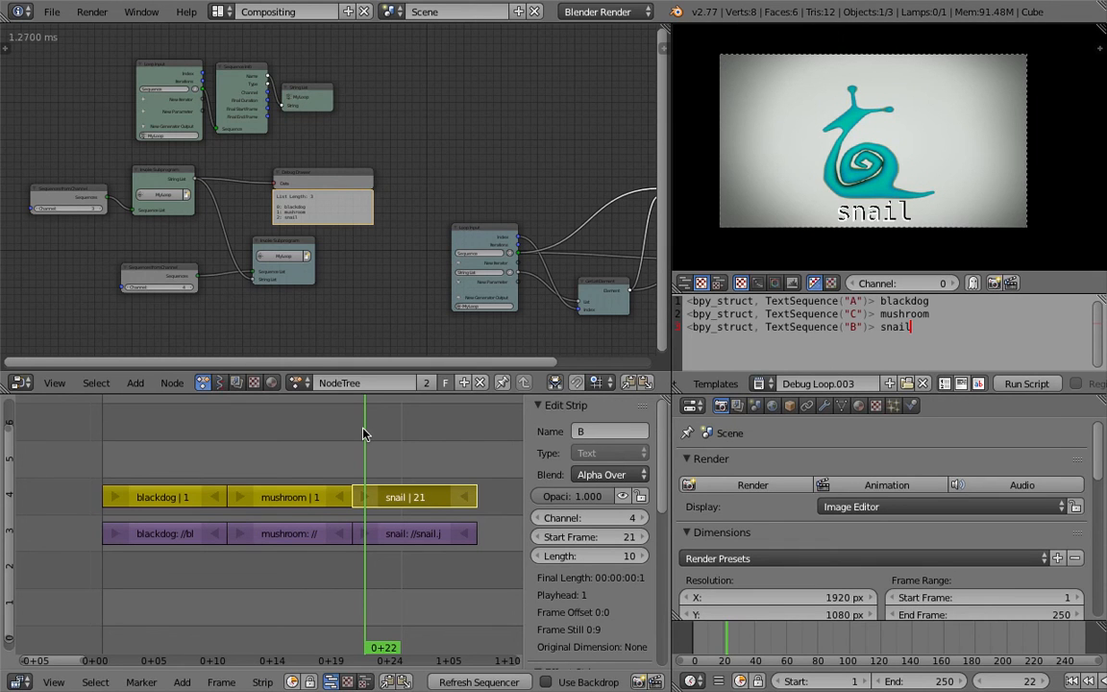
drag(207, 447, 180, 458)
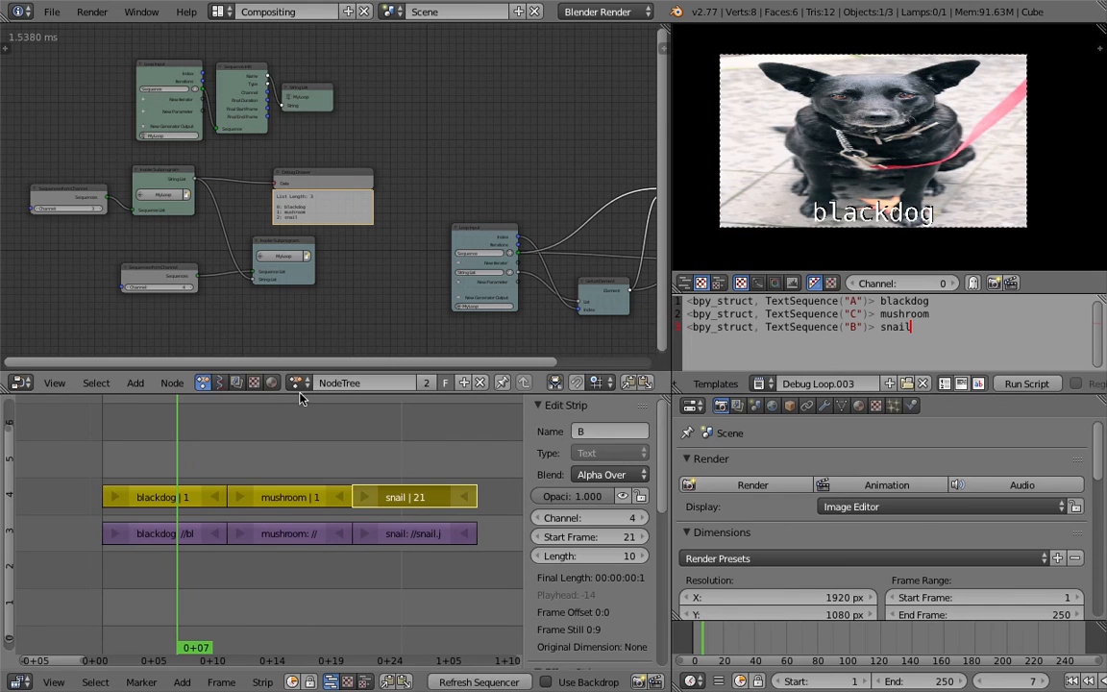
middle_drag(249, 458, 237, 460)
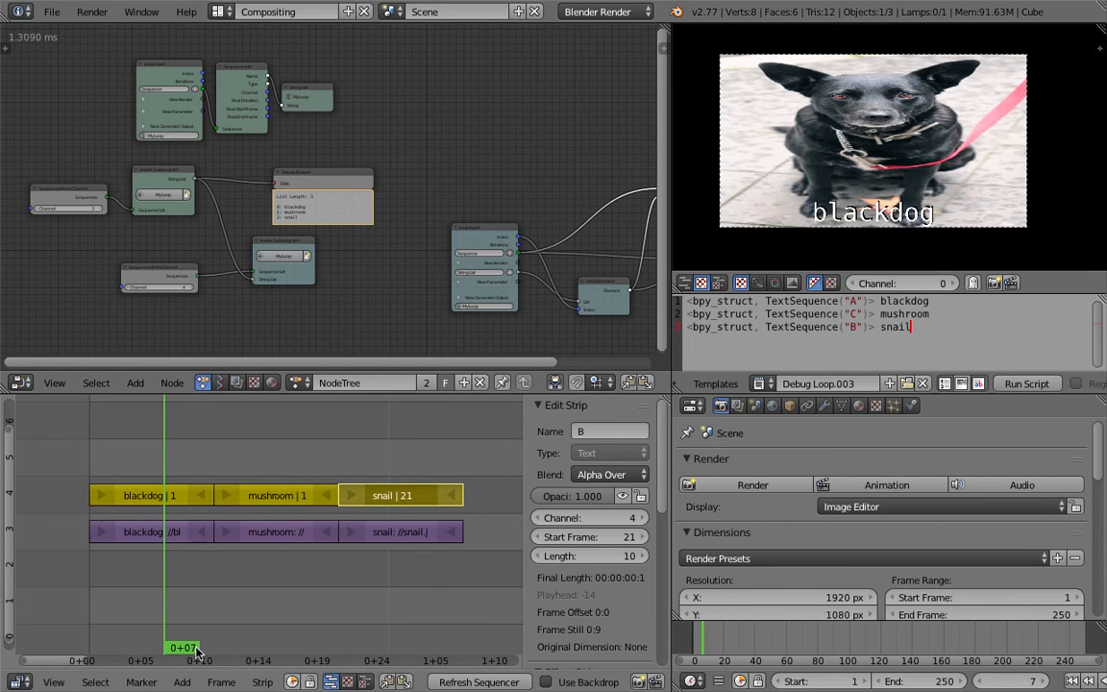
click(253, 455)
click(177, 455)
right_click(242, 488)
right_click(400, 498)
click(379, 462)
click(267, 437)
click(169, 439)
Open the recent file PySonic_OMAR3.blend and scrub through its note strips, ending at frame 72
click(51, 12)
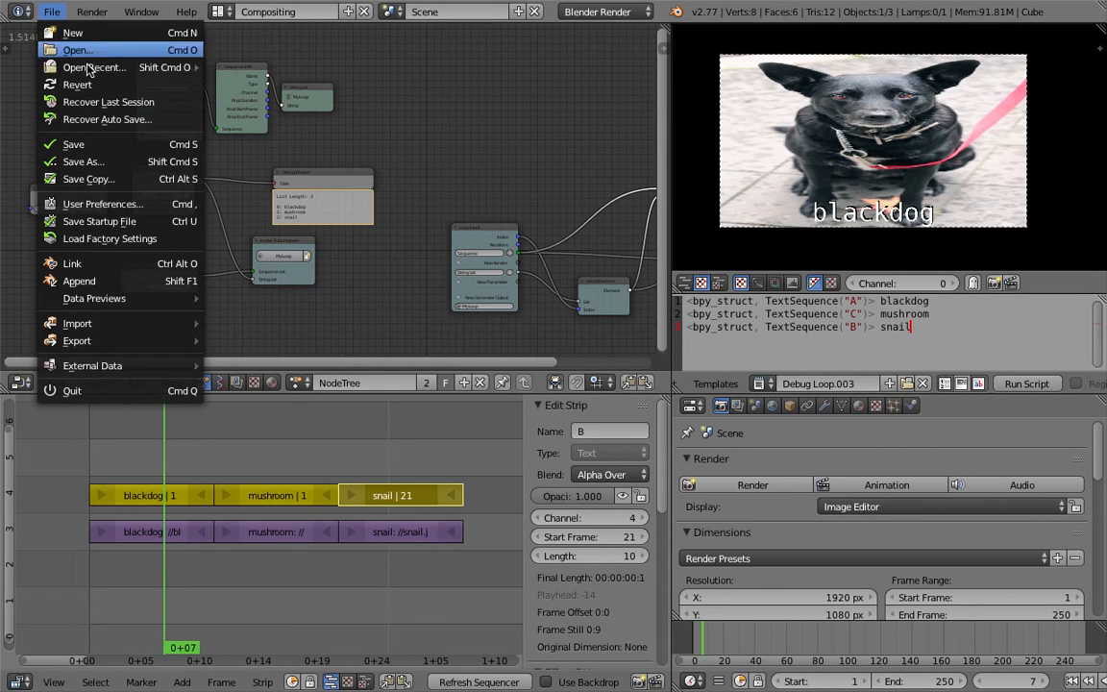
mouse_move(100, 65)
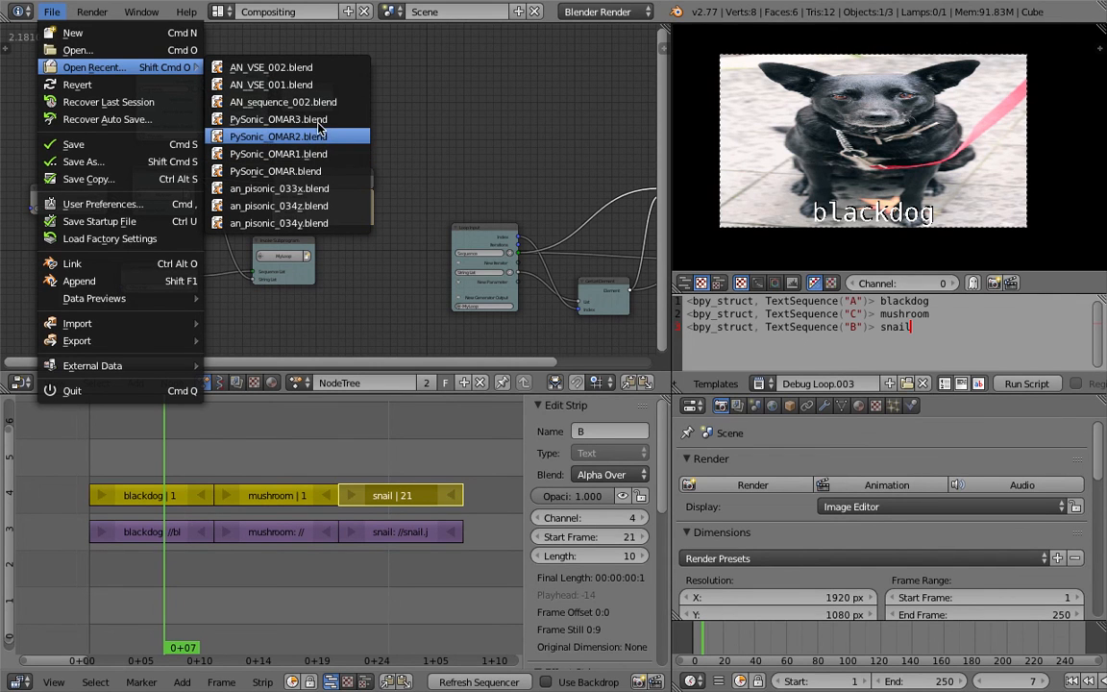
click(288, 118)
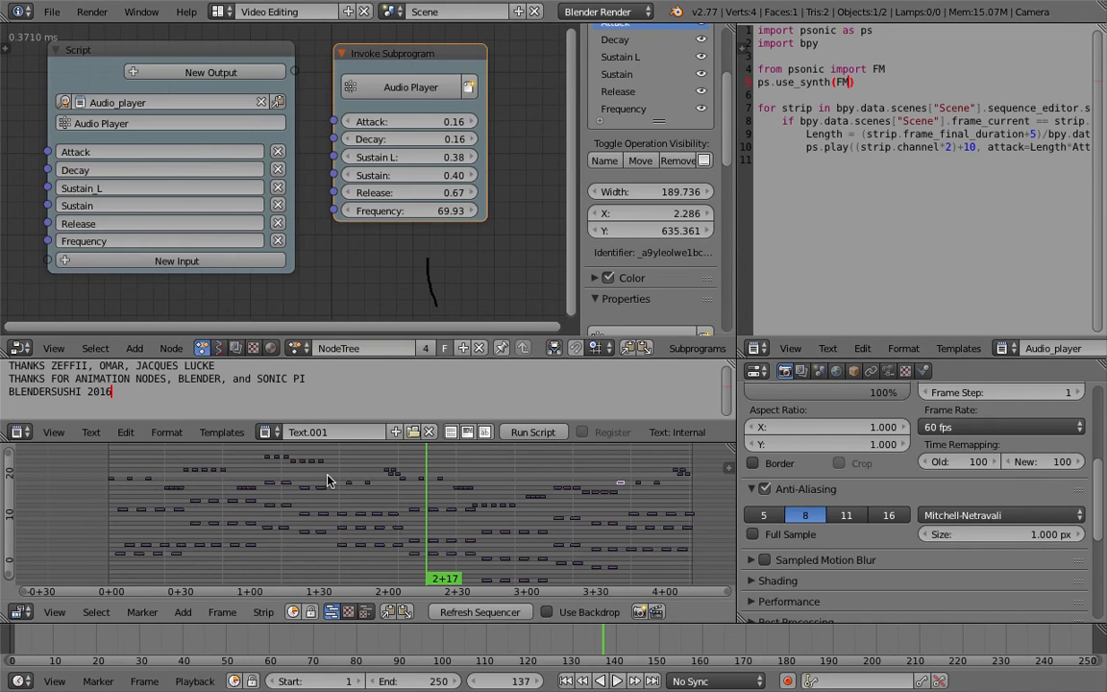
scroll(326, 475, up, 1)
middle_drag(326, 476, 309, 474)
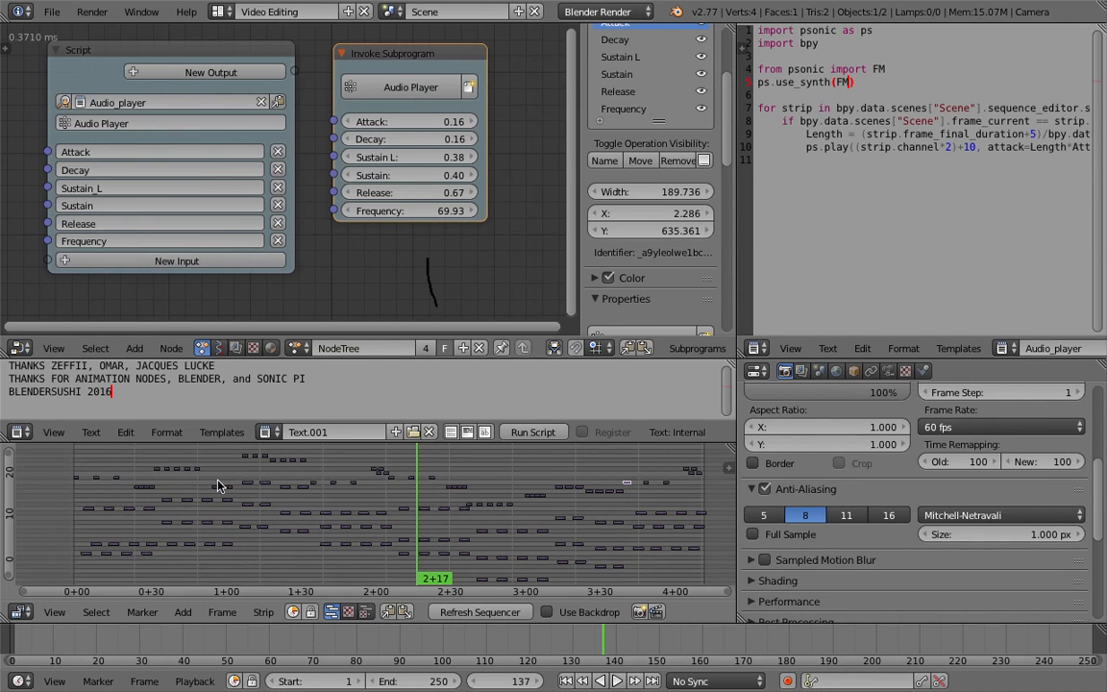
drag(120, 471, 259, 470)
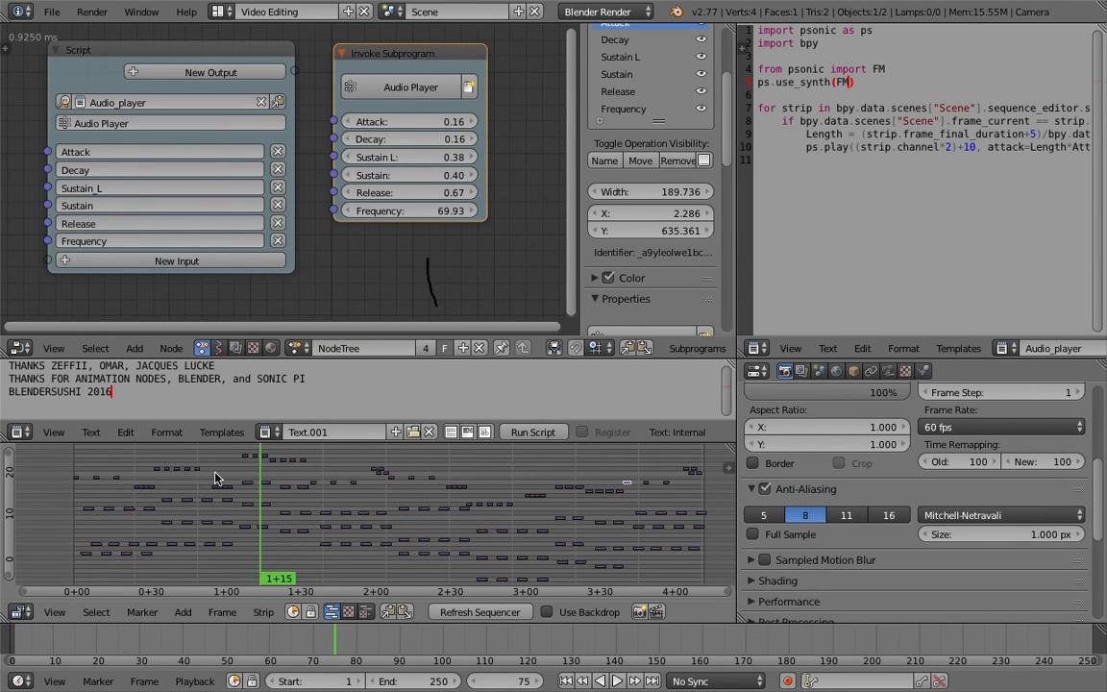
drag(102, 466, 253, 461)
Examine the Audio Player's Invoke Subprogram node together with the psonic import lines in its script
drag(360, 58, 367, 63)
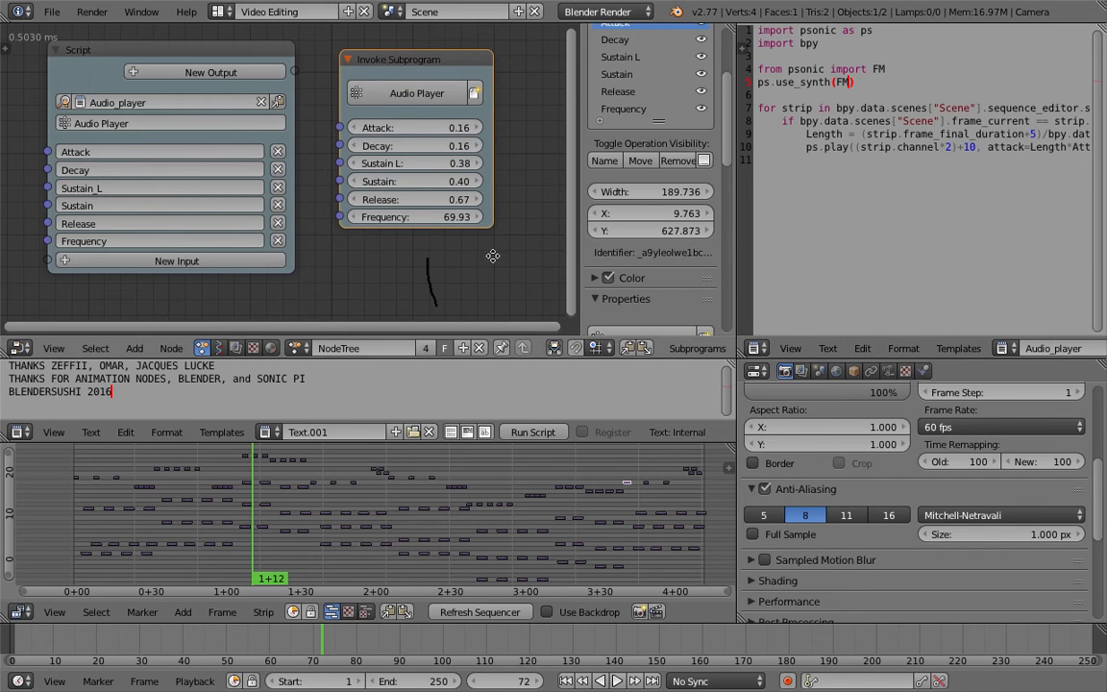
middle_drag(503, 260, 514, 268)
click(790, 69)
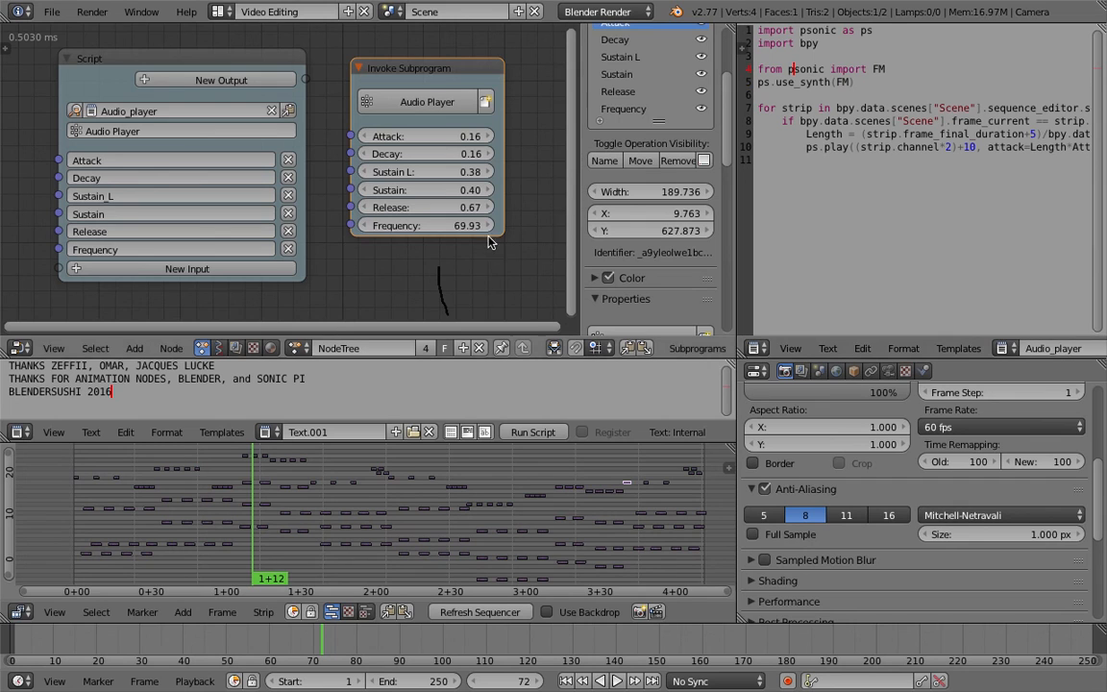
Play the note strips from near the start and again from a different frame, stopping at frame 171
click(114, 461)
key(alt+a)
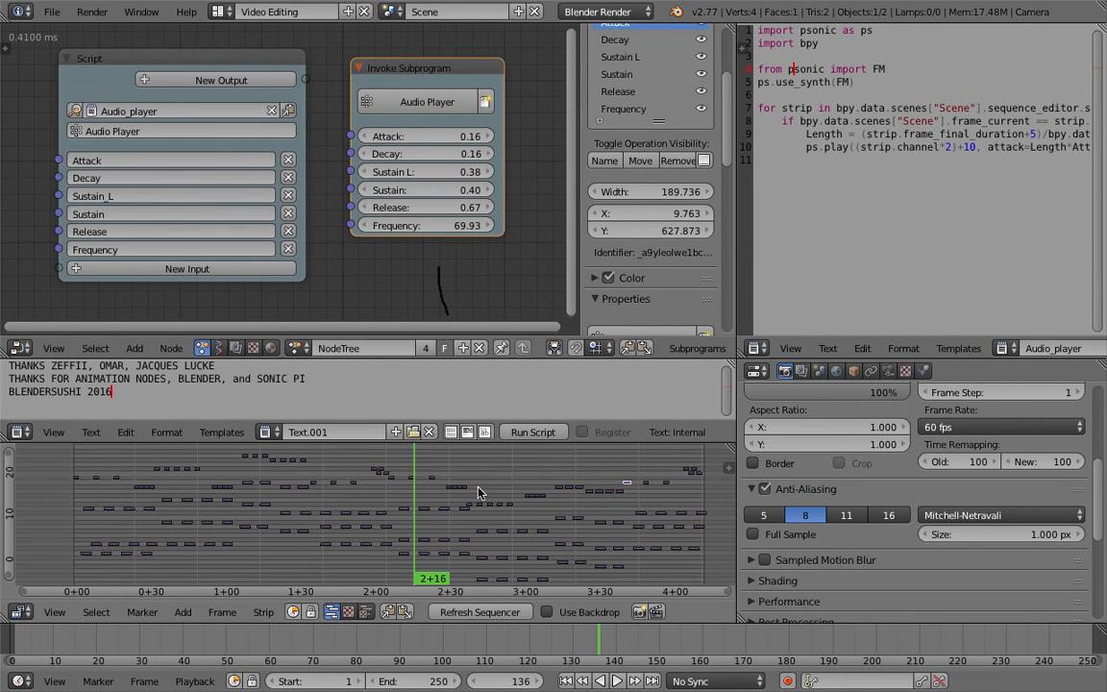
drag(653, 449, 593, 461)
key(alt+a)
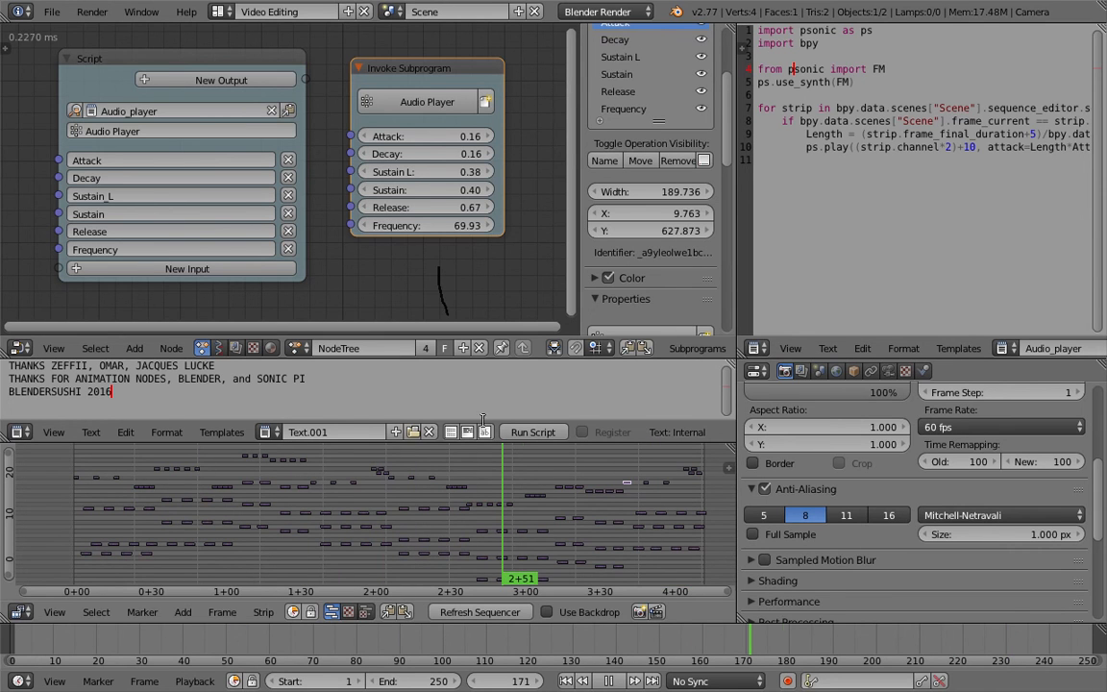
middle_drag(345, 272, 337, 274)
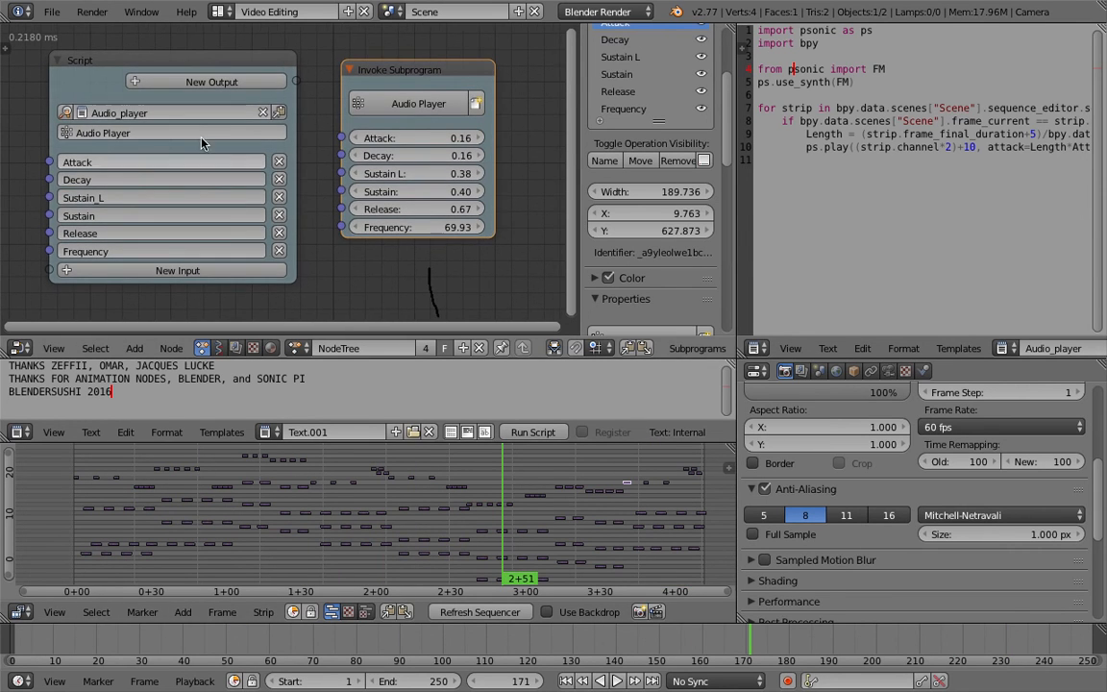
Reopen AN_VSE_002.blend and place the playhead at frame 9 on the first caption strip
click(51, 12)
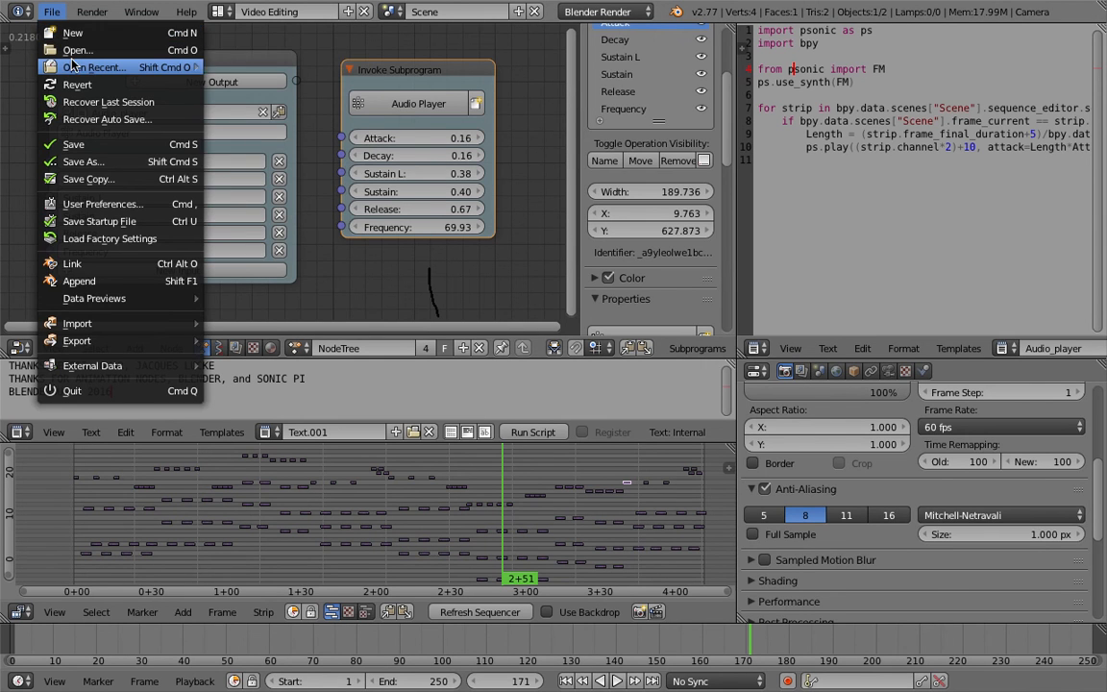
mouse_move(86, 67)
click(230, 76)
drag(317, 451, 198, 440)
scroll(307, 236, up, 4)
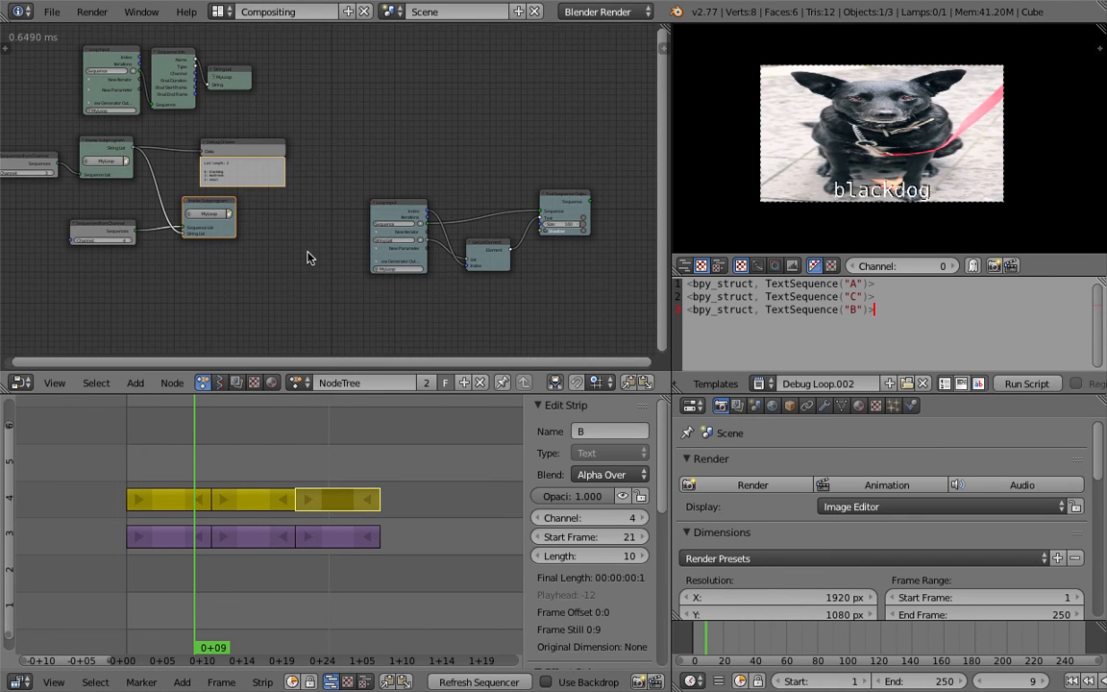
Trace the caption loop's links from Loop Input through Get List Element to Text Sequence Output
middle_drag(274, 183, 158, 161)
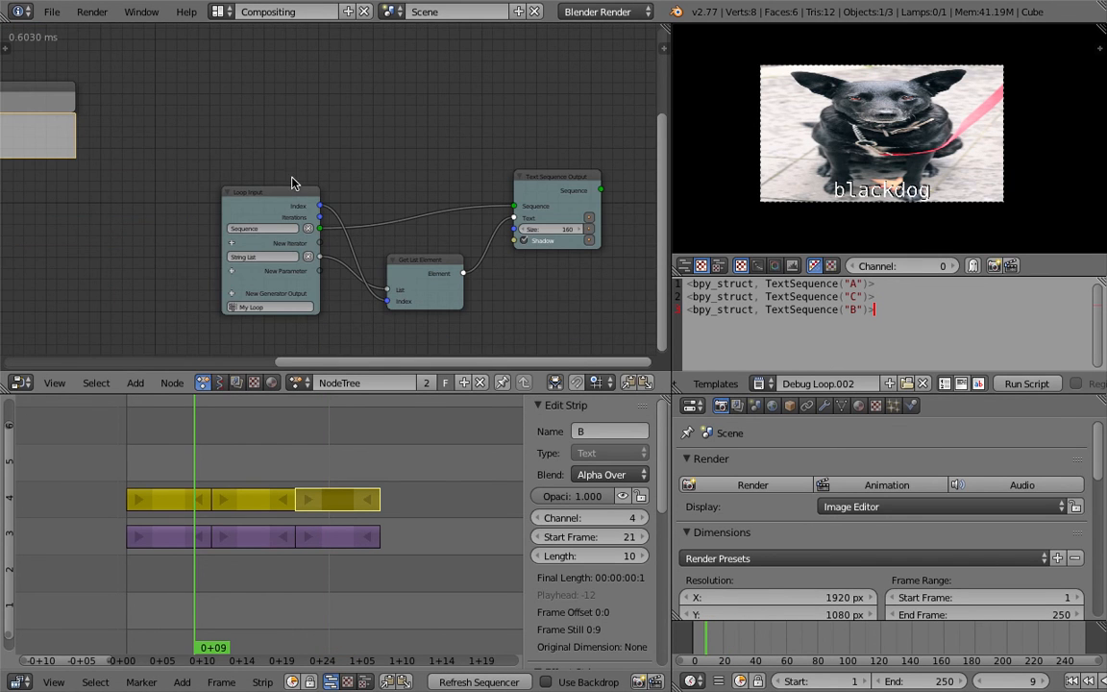
click(269, 197)
scroll(300, 194, up, 1)
click(428, 273)
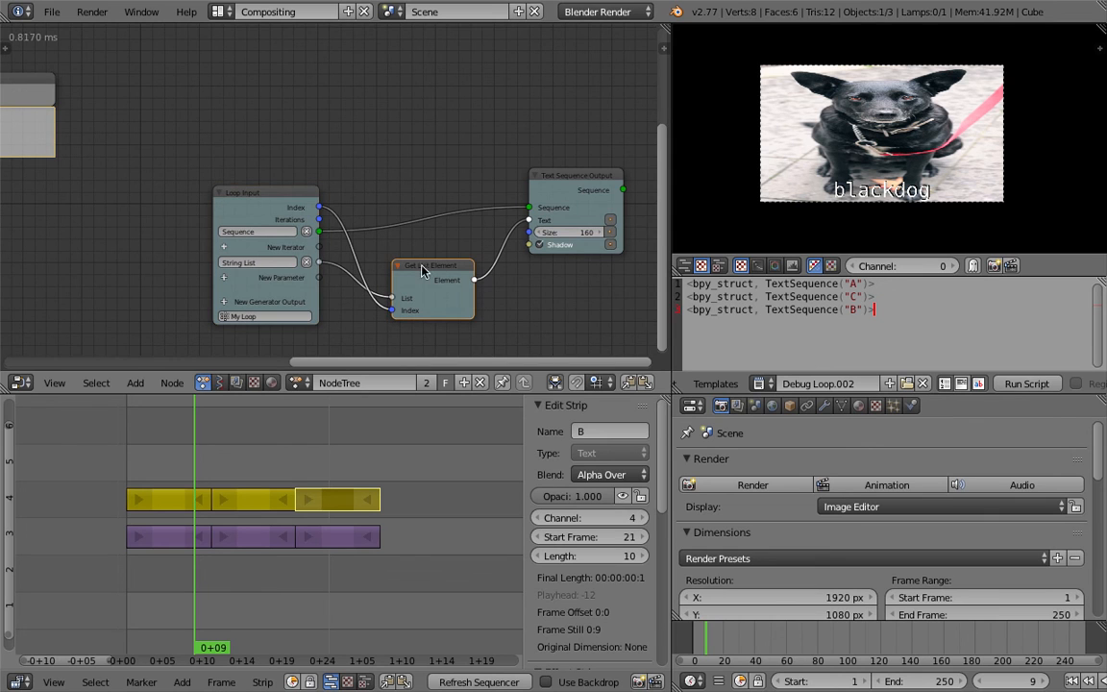
click(566, 178)
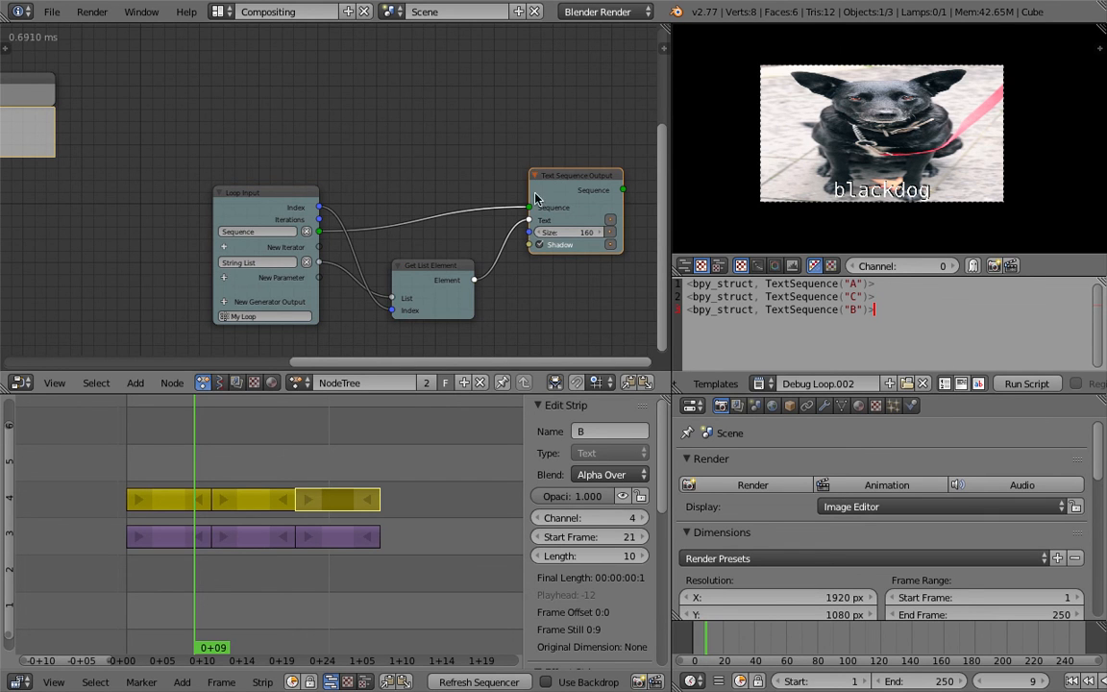
Examine the name-collecting loop with Sequence Info and how the whole node tree fits together with the strips
middle_drag(327, 231, 623, 369)
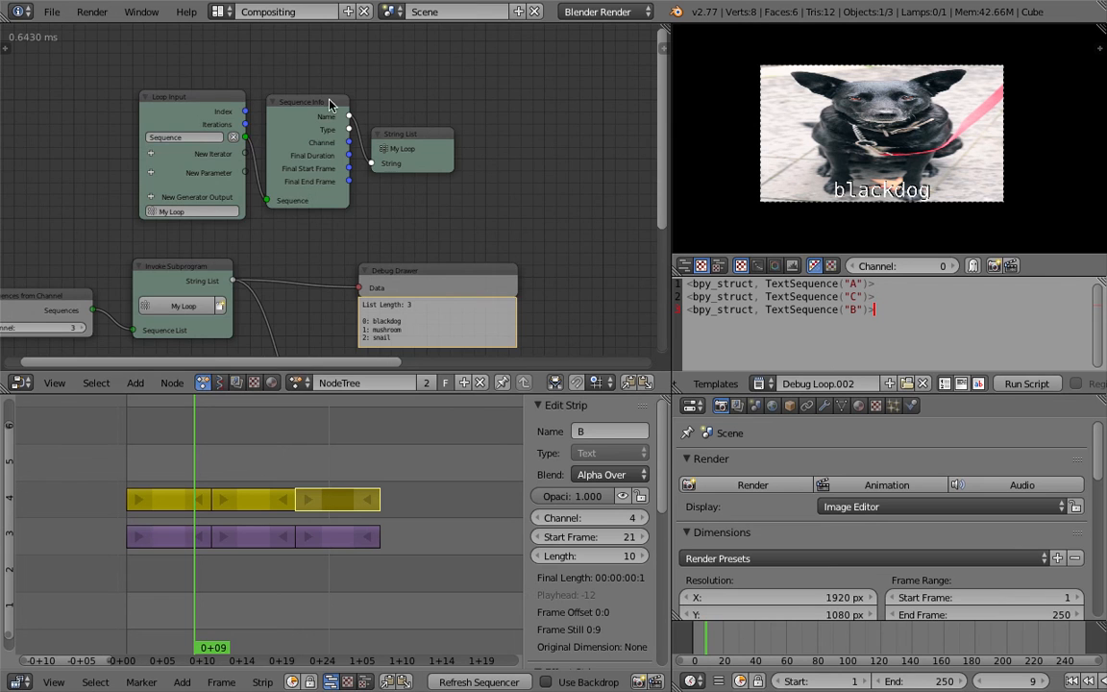
scroll(299, 105, up, 2)
scroll(408, 241, down, 5)
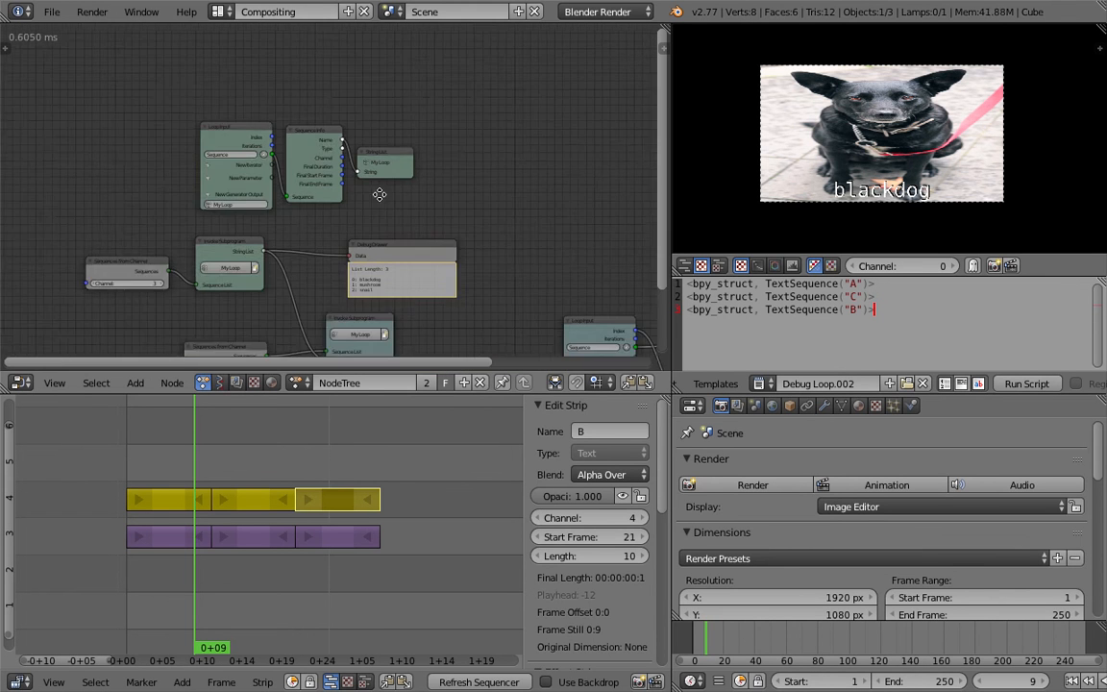
scroll(361, 177, down, 1)
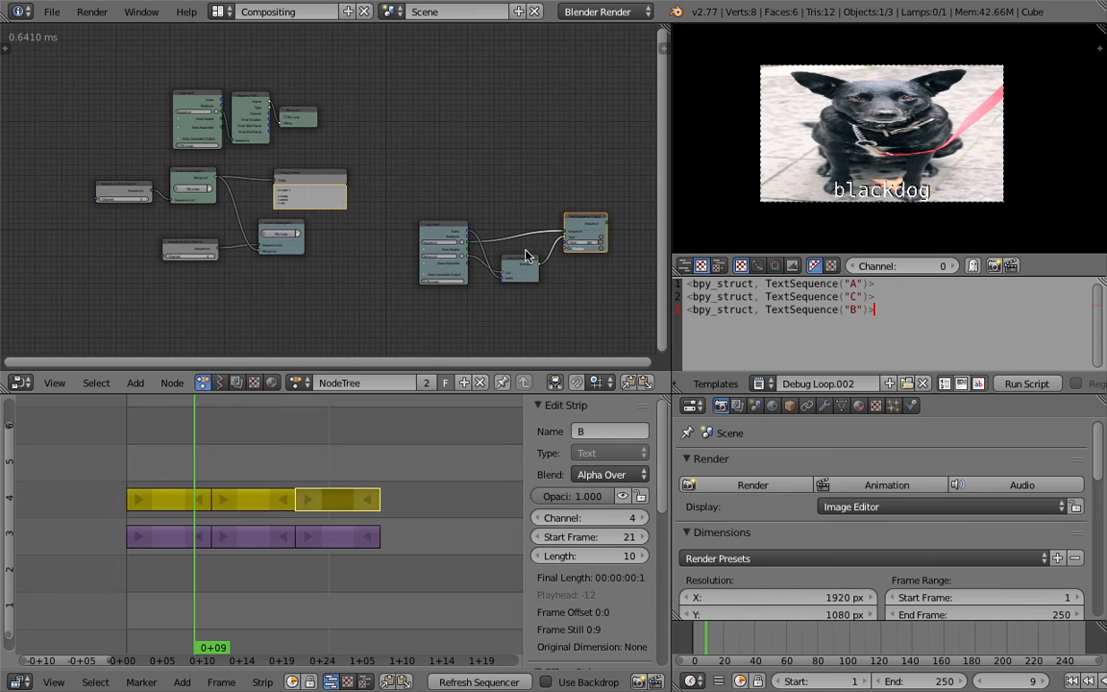
scroll(285, 446, up, 1)
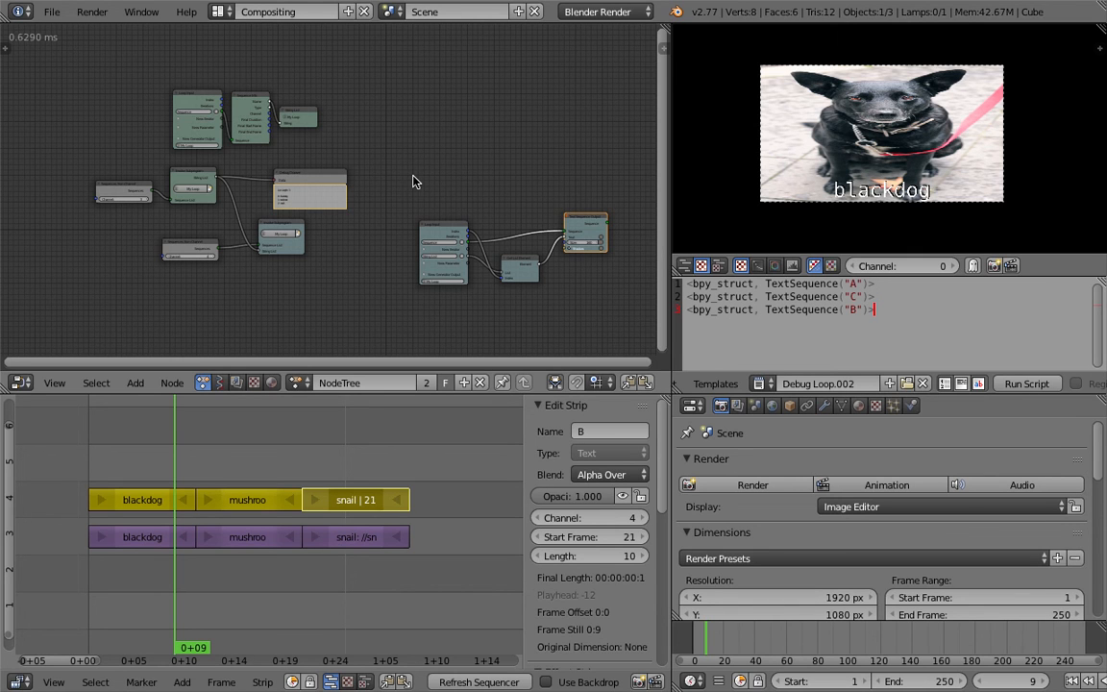
ctrl+scroll(404, 156, right, 1)
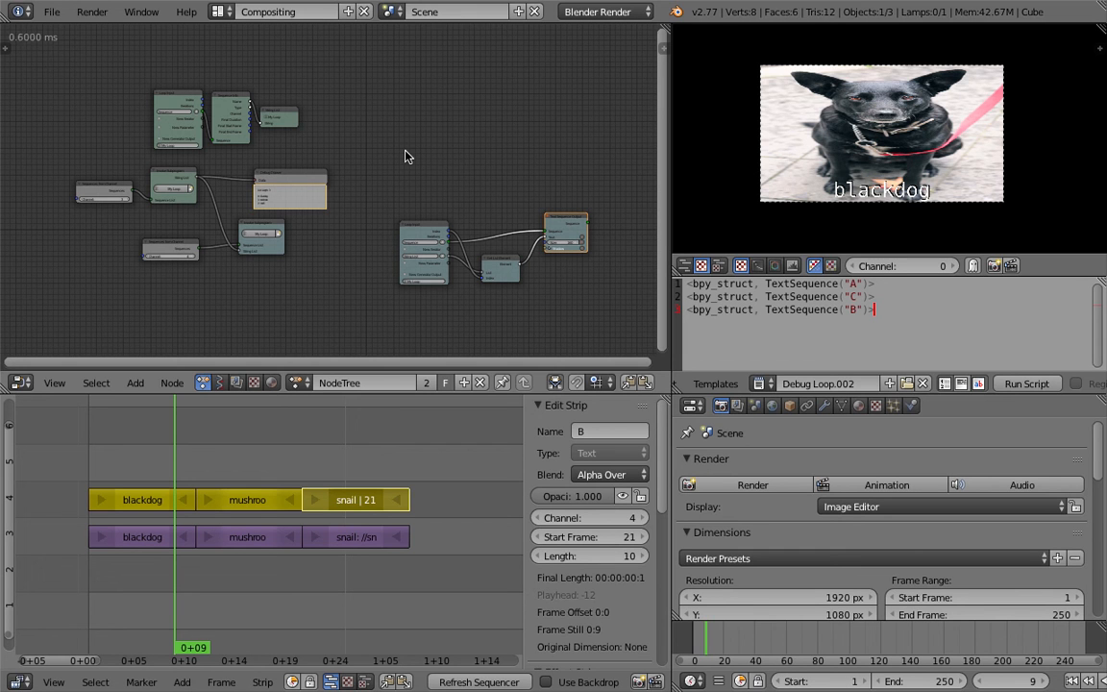
Move the Debug Drawer closer to the first Invoke Subprogram node and bring its name list into view
scroll(248, 185, up, 8)
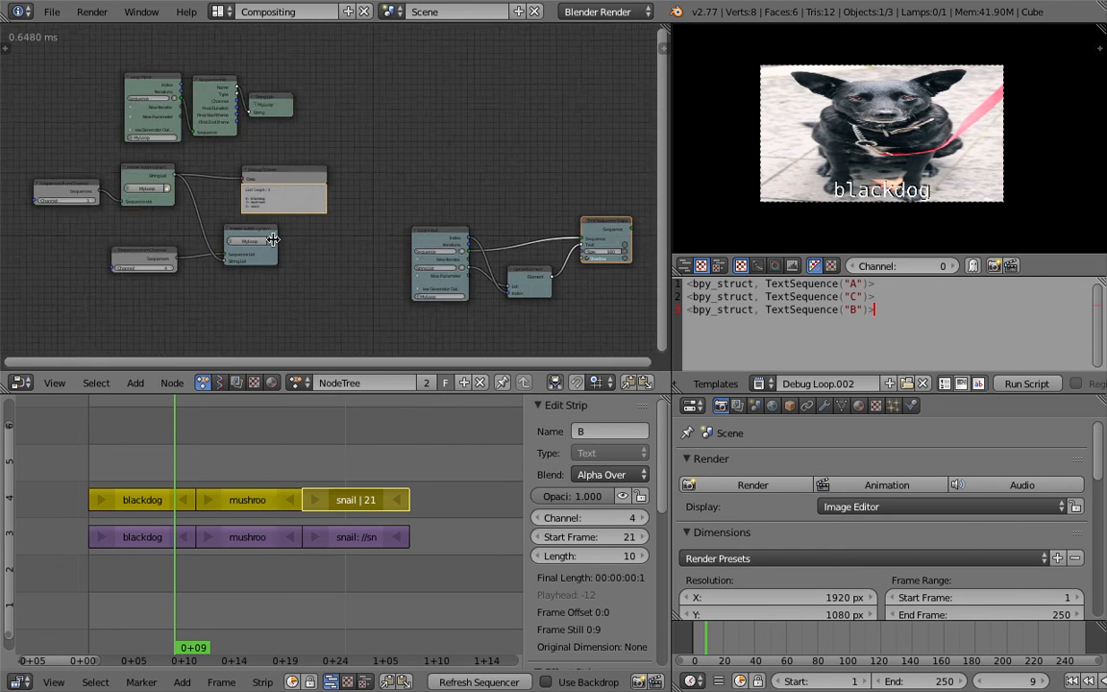
middle_drag(378, 196, 392, 199)
scroll(383, 192, up, 1)
drag(286, 158, 220, 153)
middle_drag(389, 171, 606, 221)
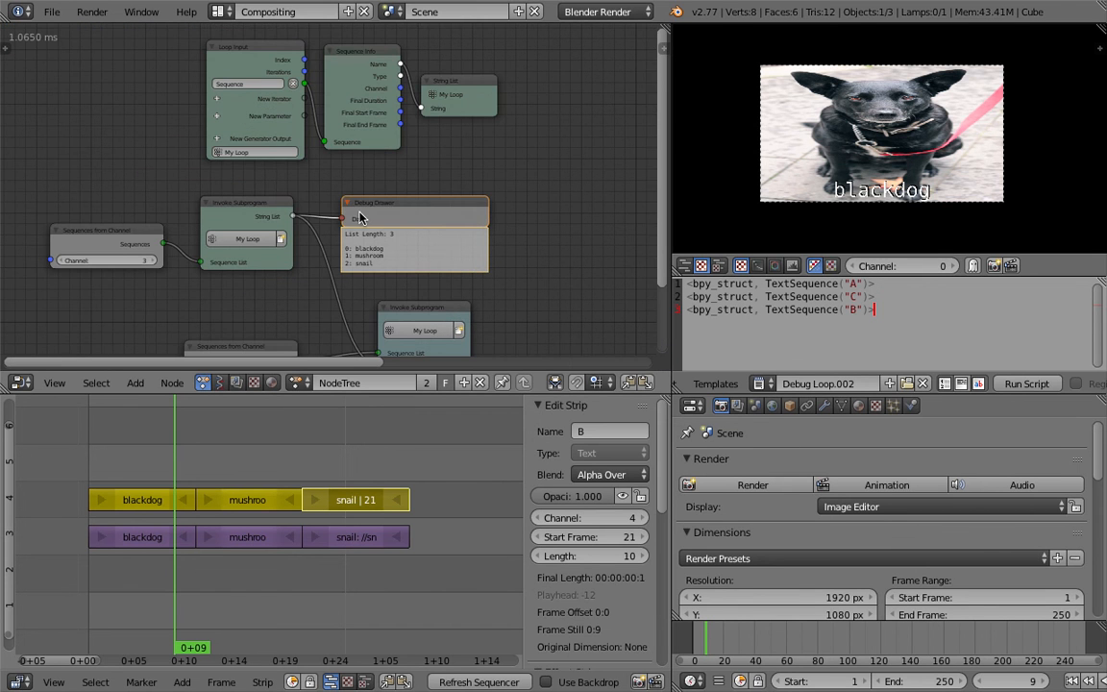
Follow the name list into the second loop and examine how Index and String List supply each strip's text
middle_drag(394, 245, 124, 136)
middle_drag(422, 215, 256, 184)
middle_drag(333, 189, 283, 183)
scroll(333, 106, up, 3)
middle_drag(357, 110, 285, 106)
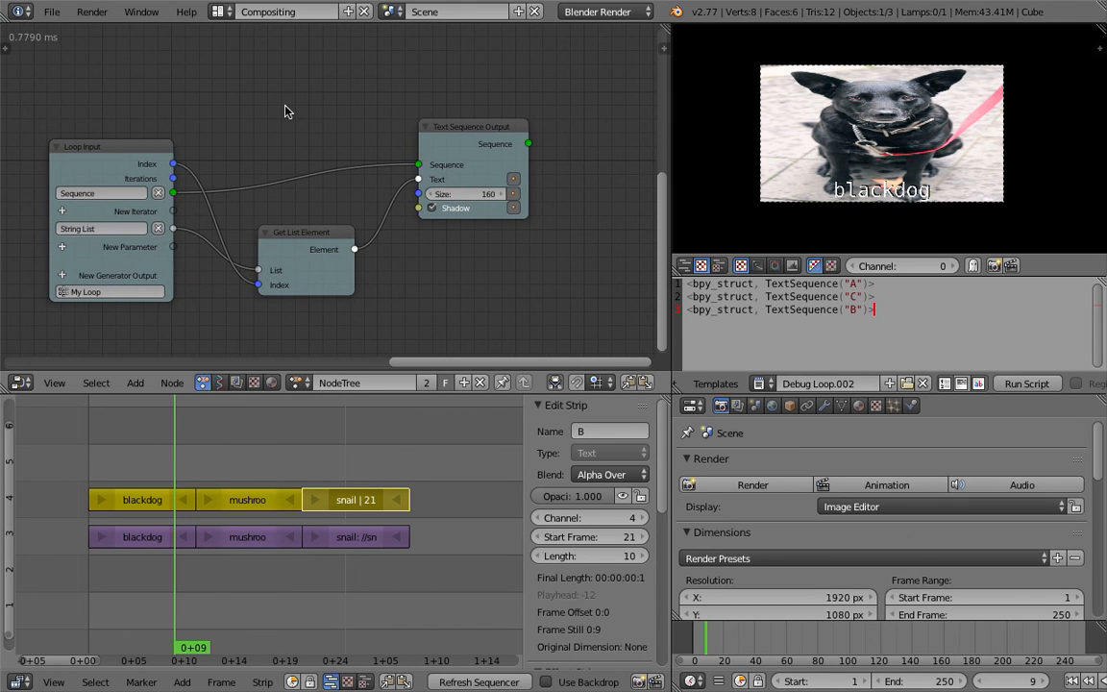